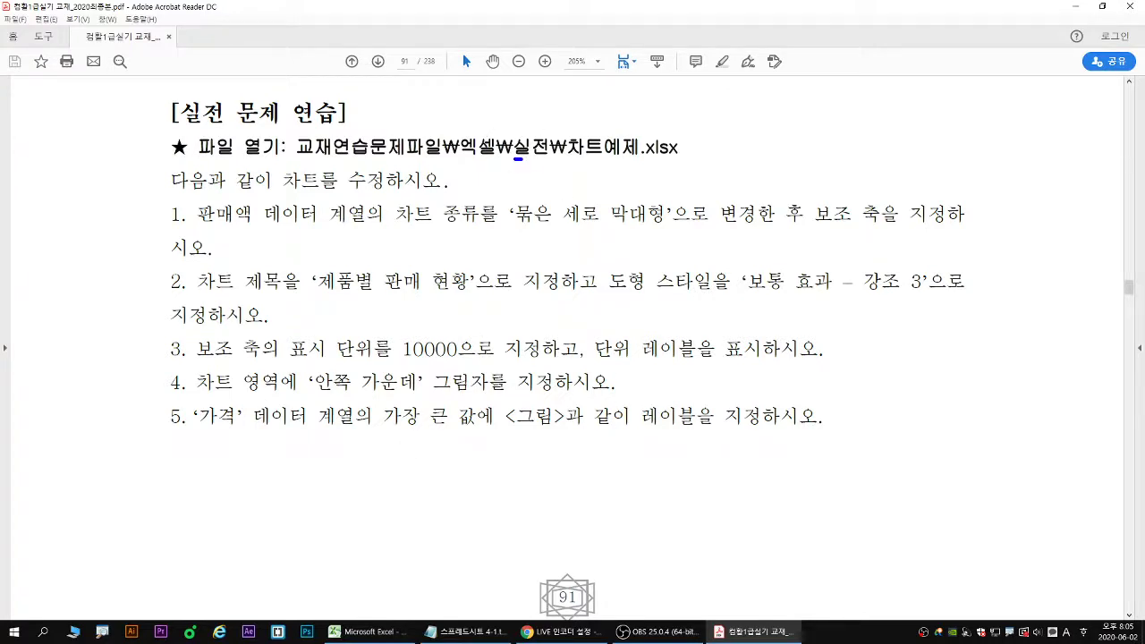
{"action": "left_click_drag", "start_coordinate": [515, 160], "coordinate": [687, 160]}
{"action": "key", "text": "Escape"}
{"action": "left_click", "coordinate": [651, 638]}
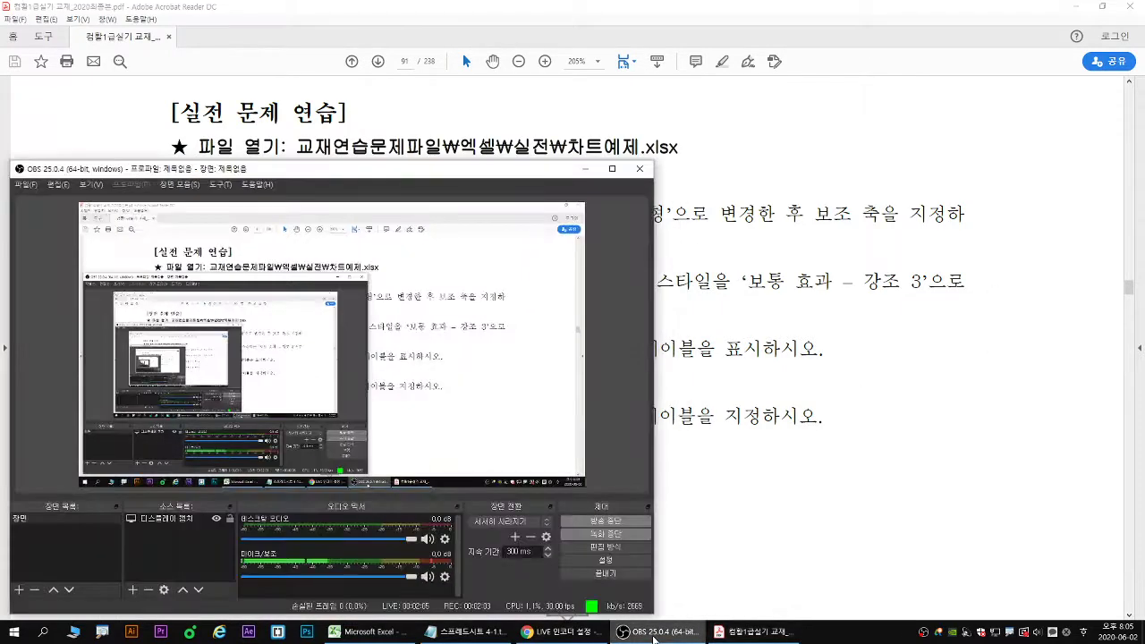
{"action": "left_click", "coordinate": [653, 641]}
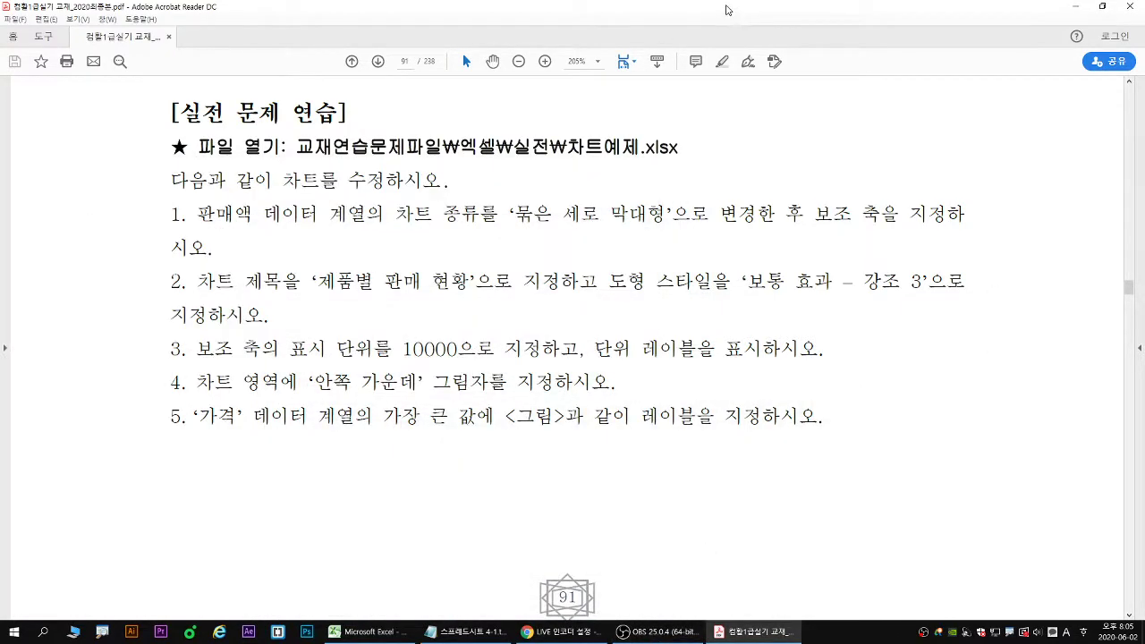
- Reduce the textbook PDF window to reveal Excel behind it, and close the blank workbook
{"action": "double_click", "coordinate": [726, 10]}
{"action": "left_click", "coordinate": [525, 292]}
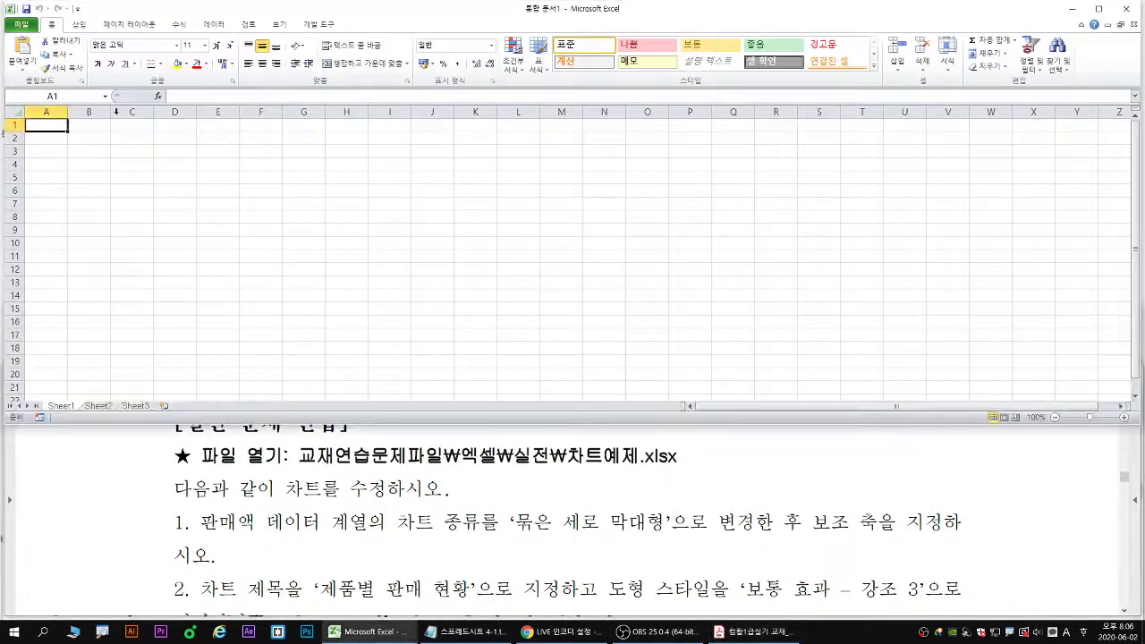
{"action": "left_click", "coordinate": [23, 25]}
{"action": "left_click", "coordinate": [27, 97]}
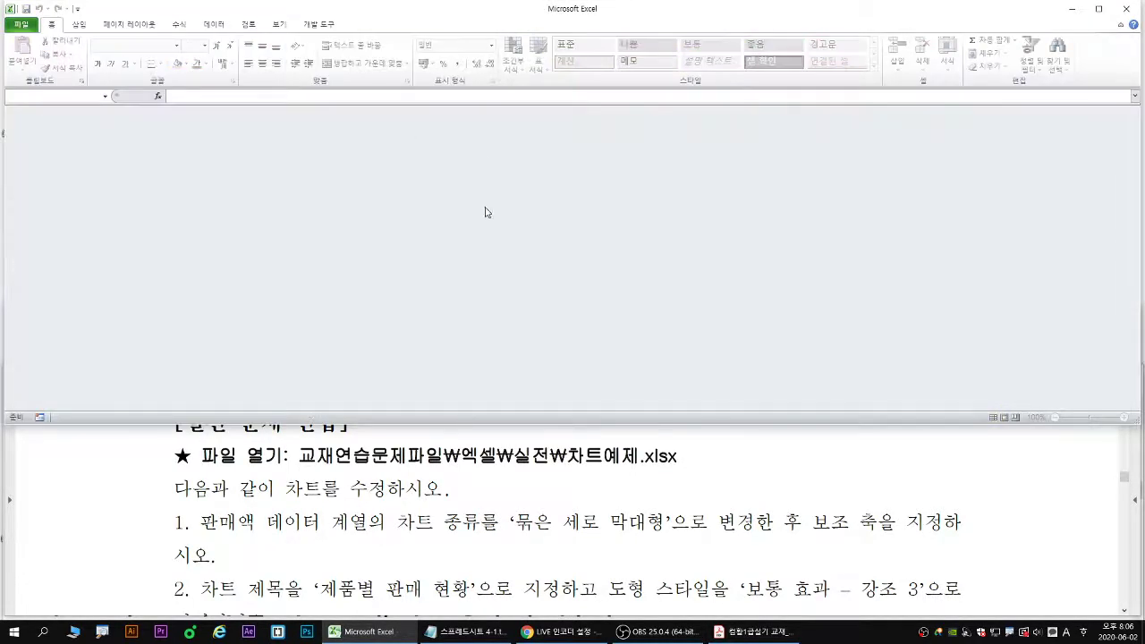
- Start opening a workbook and browse to the folder 컴활1급 > 교재연습문제파일(2020) > 엑셀 > 실전
{"action": "left_click", "coordinate": [32, 23]}
{"action": "left_click", "coordinate": [40, 80]}
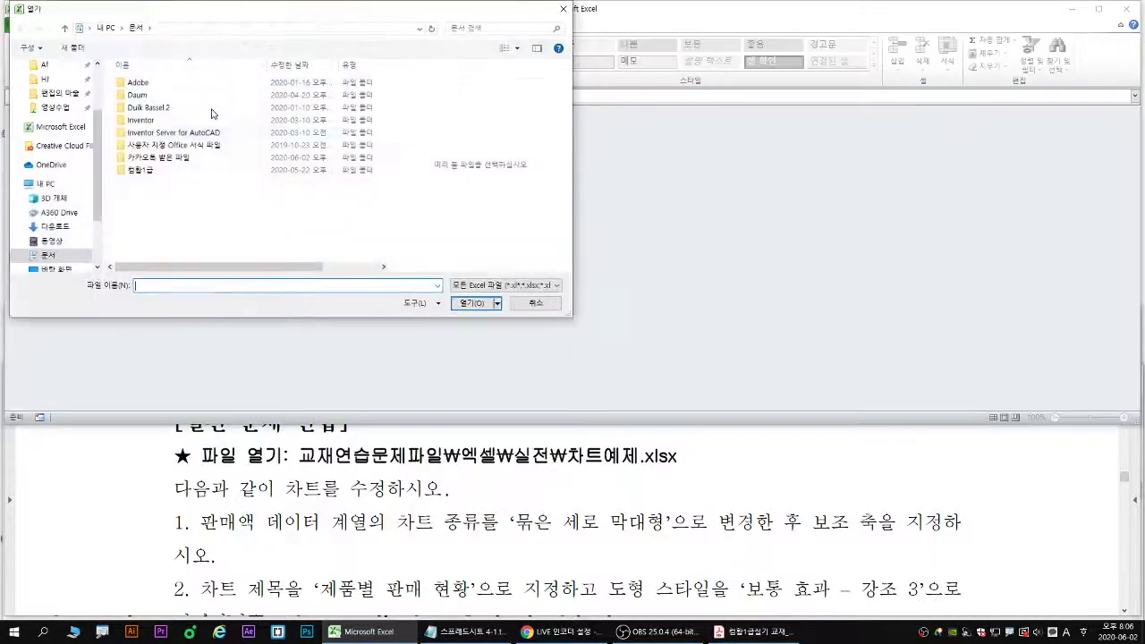
{"action": "double_click", "coordinate": [132, 172]}
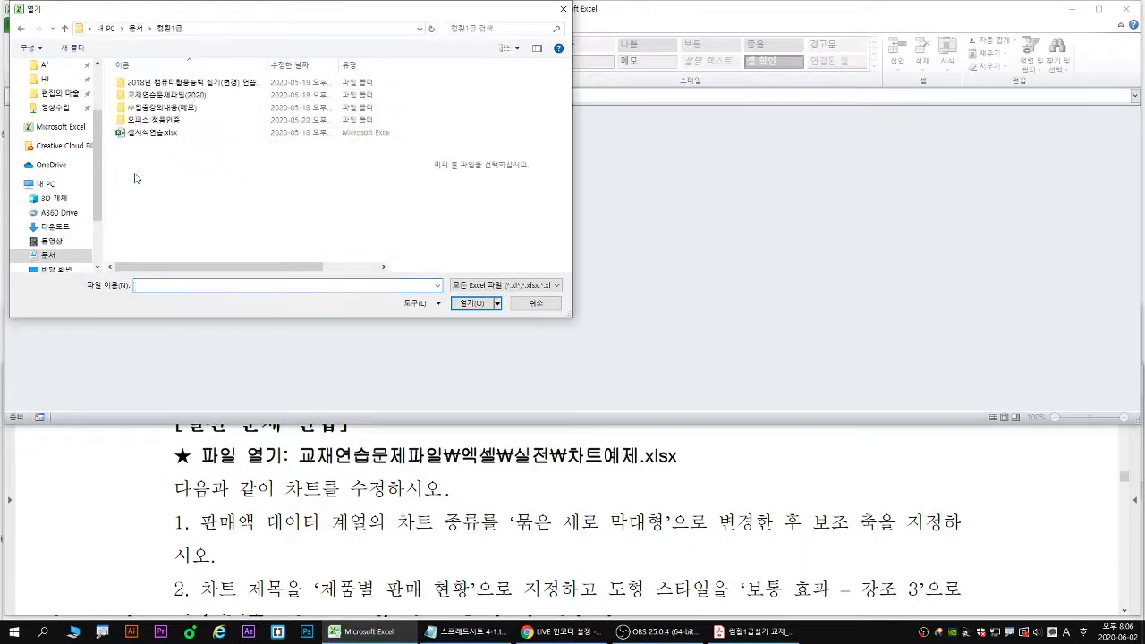
{"action": "double_click", "coordinate": [179, 95]}
{"action": "double_click", "coordinate": [136, 107]}
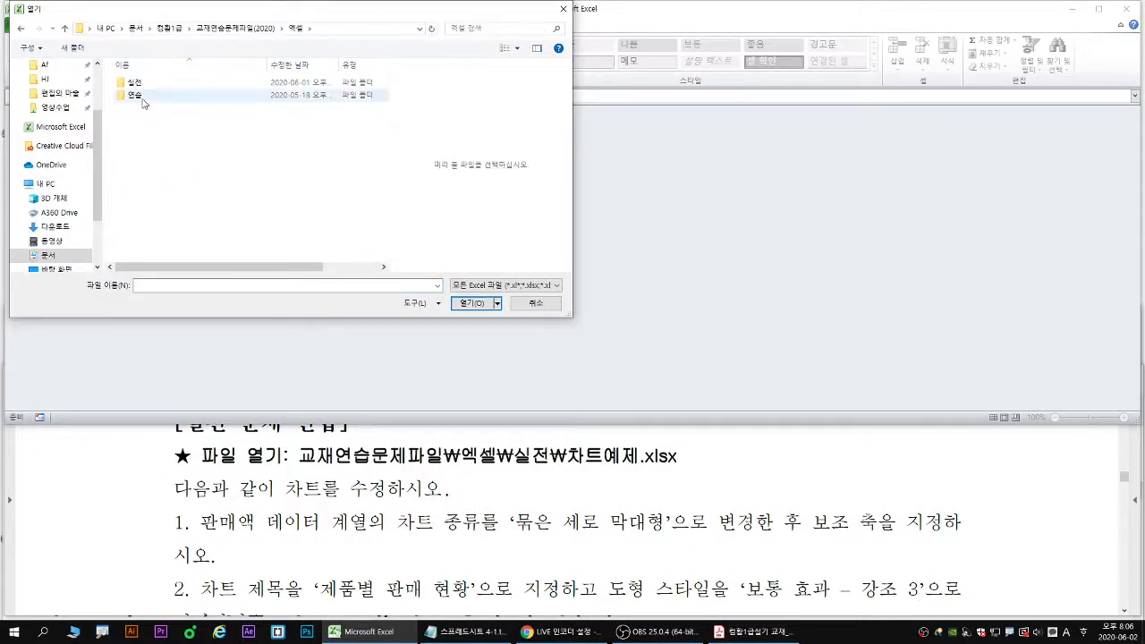
{"action": "left_click", "coordinate": [139, 84]}
{"action": "double_click", "coordinate": [140, 87]}
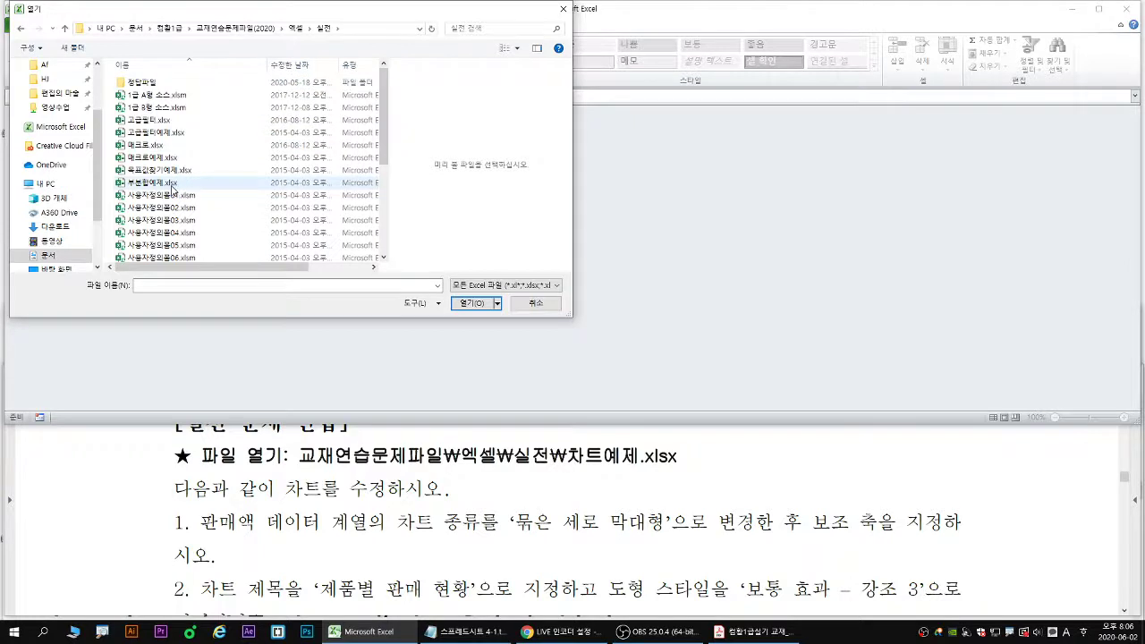
- Open the workbook 차트예제.xlsx from the 실전 folder and maximize the Excel window
{"action": "left_click", "coordinate": [170, 184]}
{"action": "scroll", "coordinate": [170, 188], "scroll_direction": "down", "scroll_amount": 2}
{"action": "scroll", "coordinate": [167, 191], "scroll_direction": "down", "scroll_amount": 2}
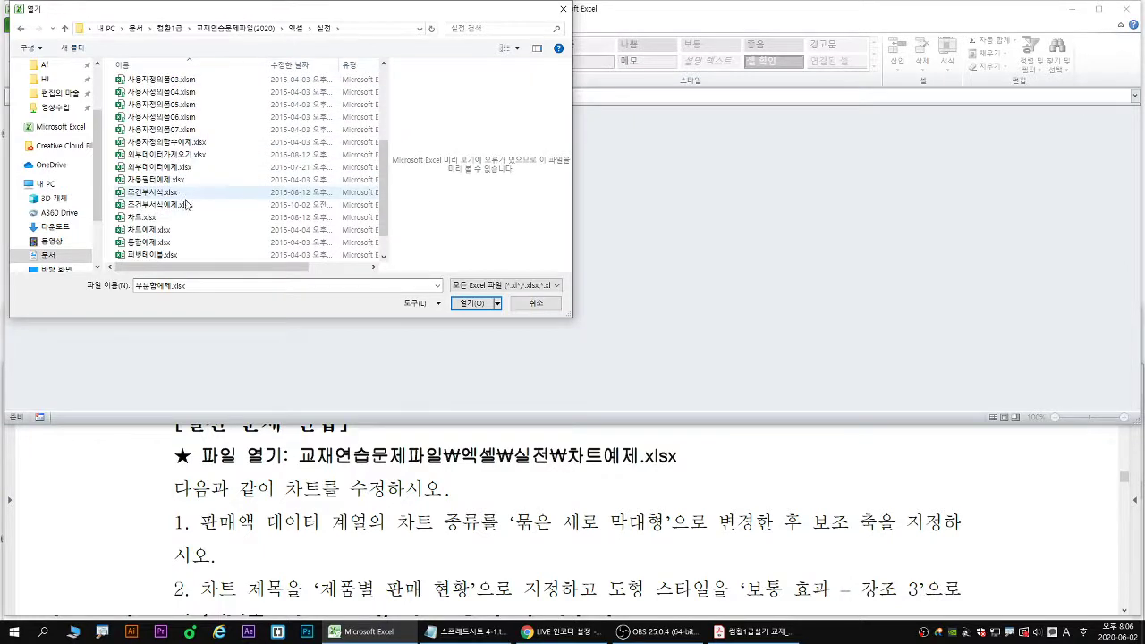
{"action": "left_click", "coordinate": [169, 231]}
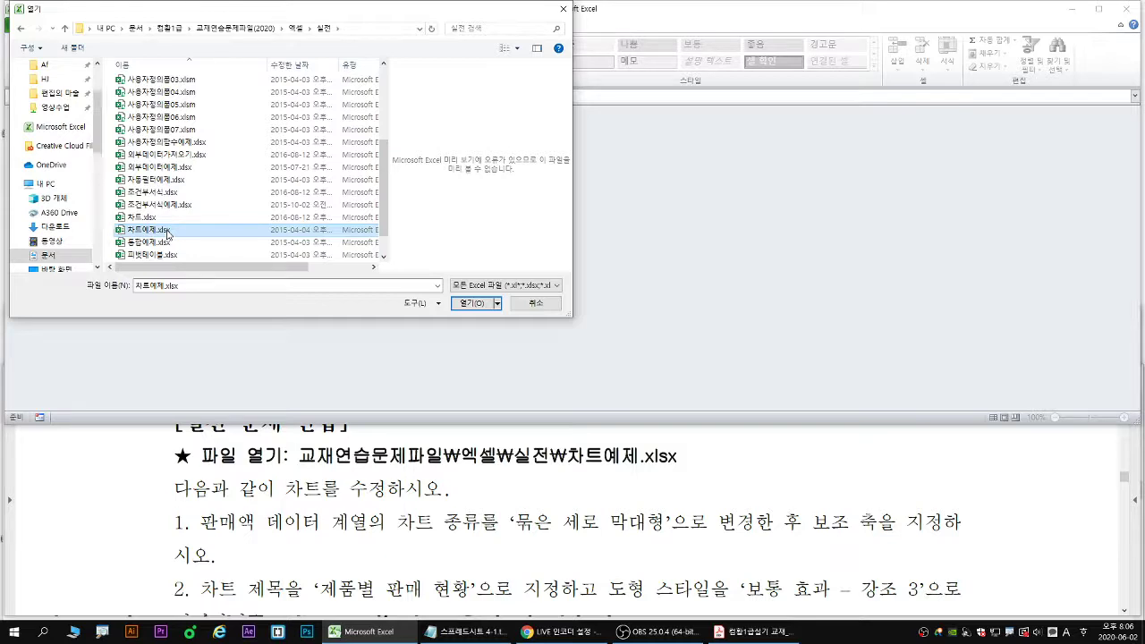
{"action": "double_click", "coordinate": [167, 232]}
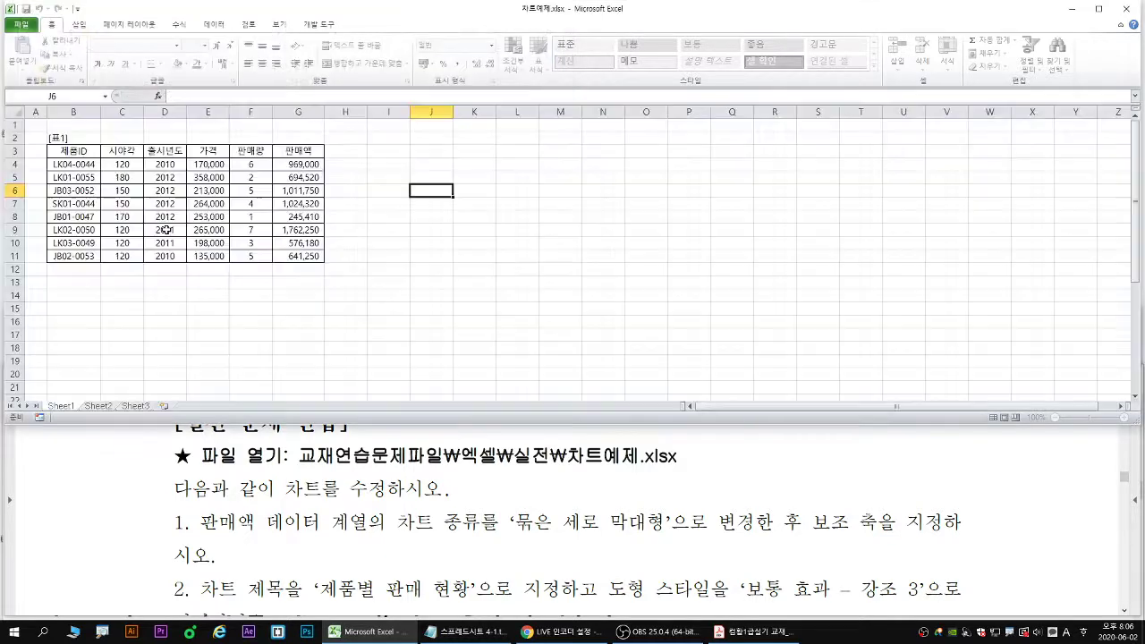
{"action": "double_click", "coordinate": [501, 12]}
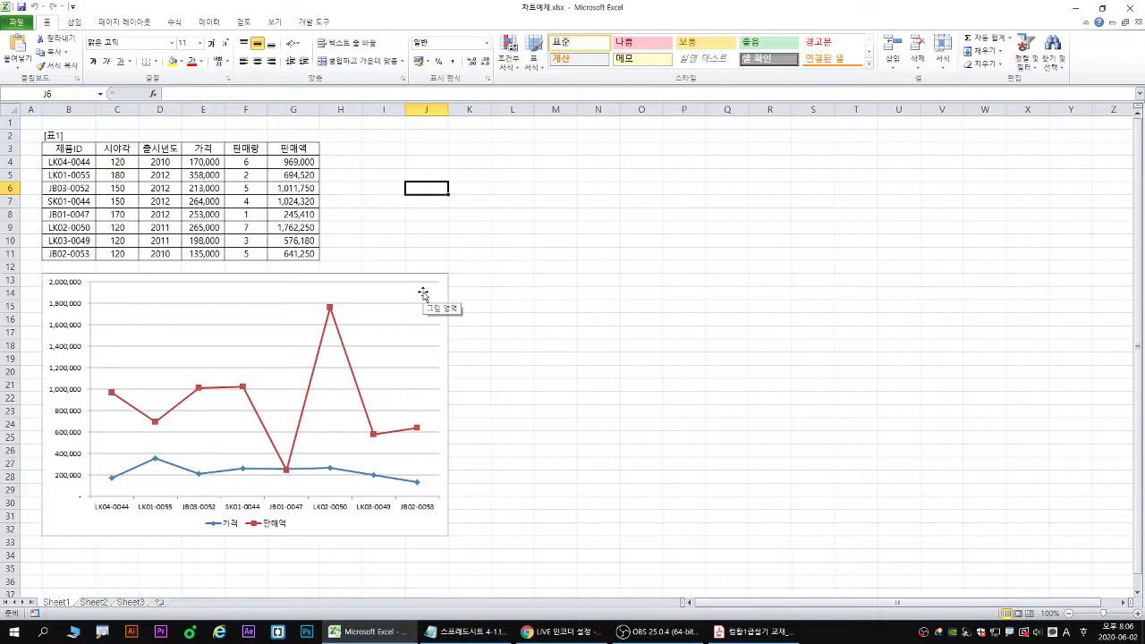
- Switch to the textbook PDF in Acrobat Reader and compare the chart tasks on page 91 with the finished chart on page 92
{"action": "left_click", "coordinate": [754, 632]}
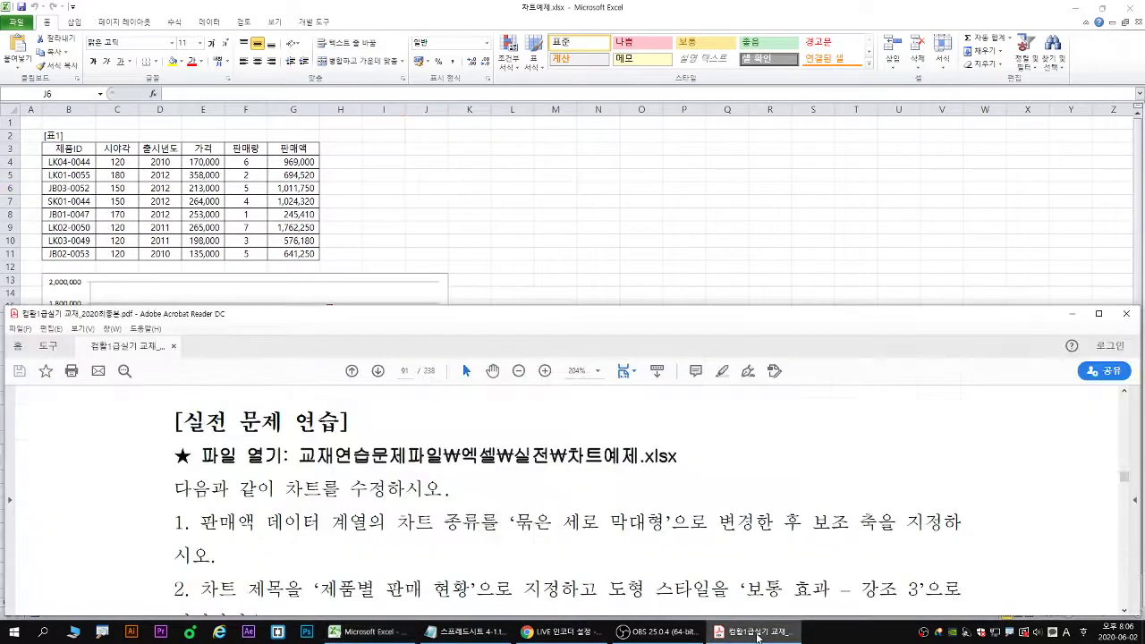
{"action": "double_click", "coordinate": [707, 313]}
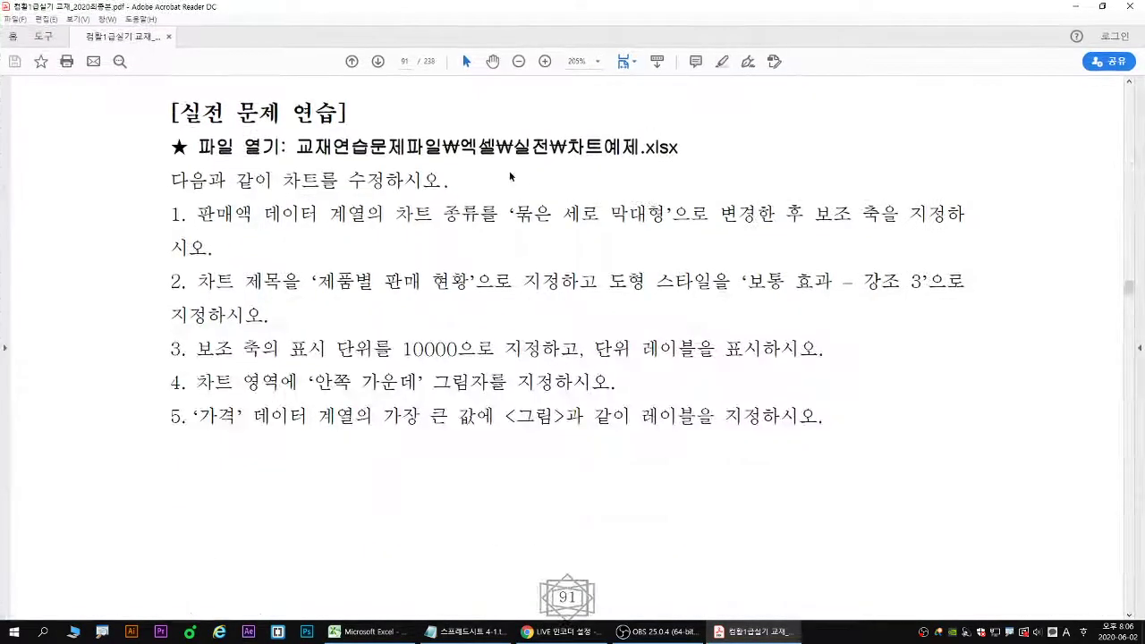
{"action": "left_click", "coordinate": [377, 61]}
{"action": "scroll", "coordinate": [321, 288], "scroll_direction": "down", "scroll_amount": 3}
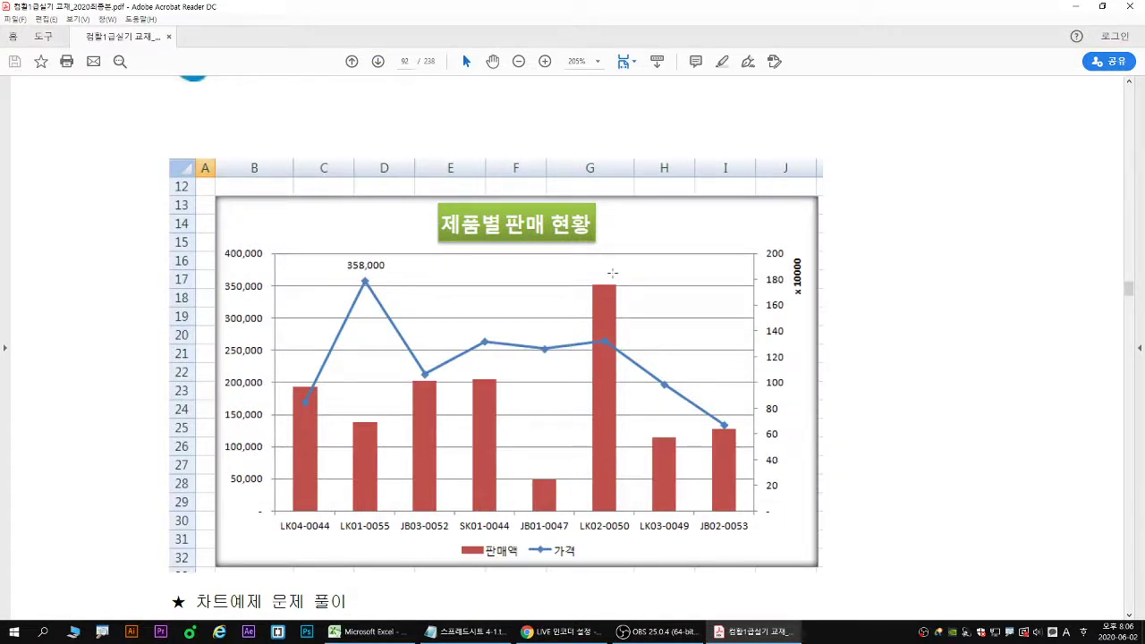
{"action": "scroll", "coordinate": [611, 272], "scroll_direction": "up", "scroll_amount": 10}
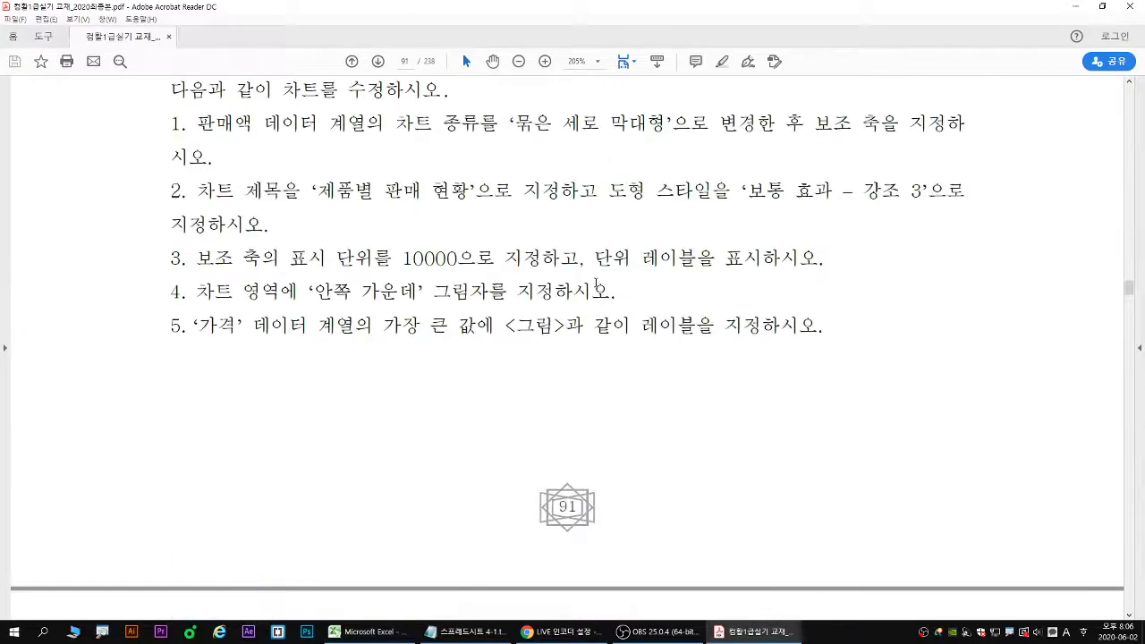
{"action": "scroll", "coordinate": [596, 285], "scroll_direction": "up", "scroll_amount": 3}
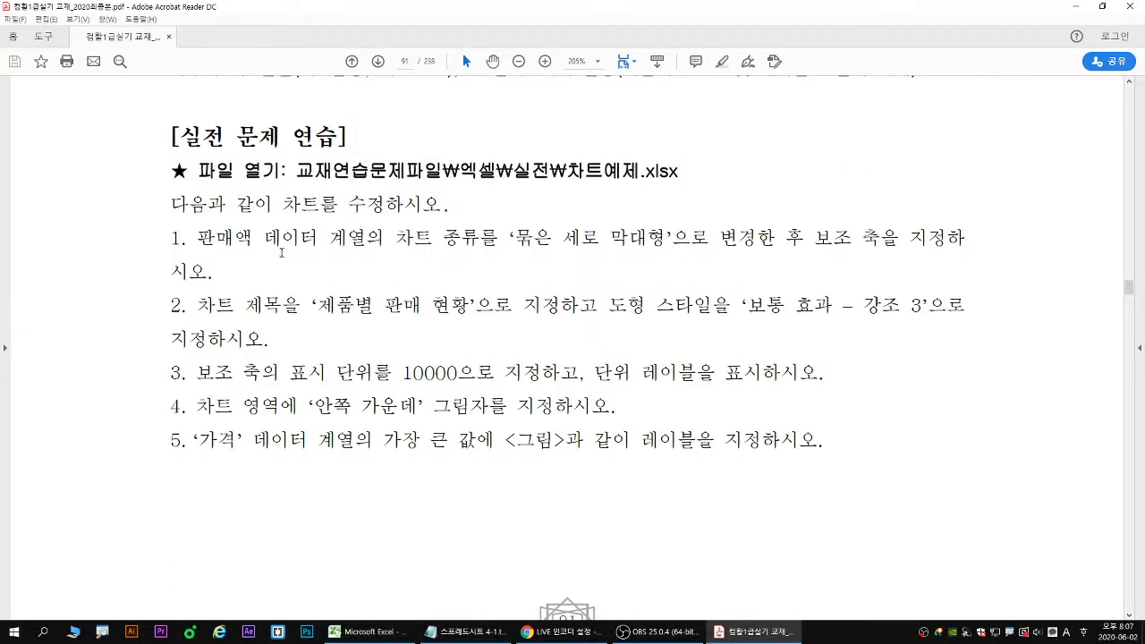
{"action": "scroll", "coordinate": [563, 371], "scroll_direction": "down", "scroll_amount": 5}
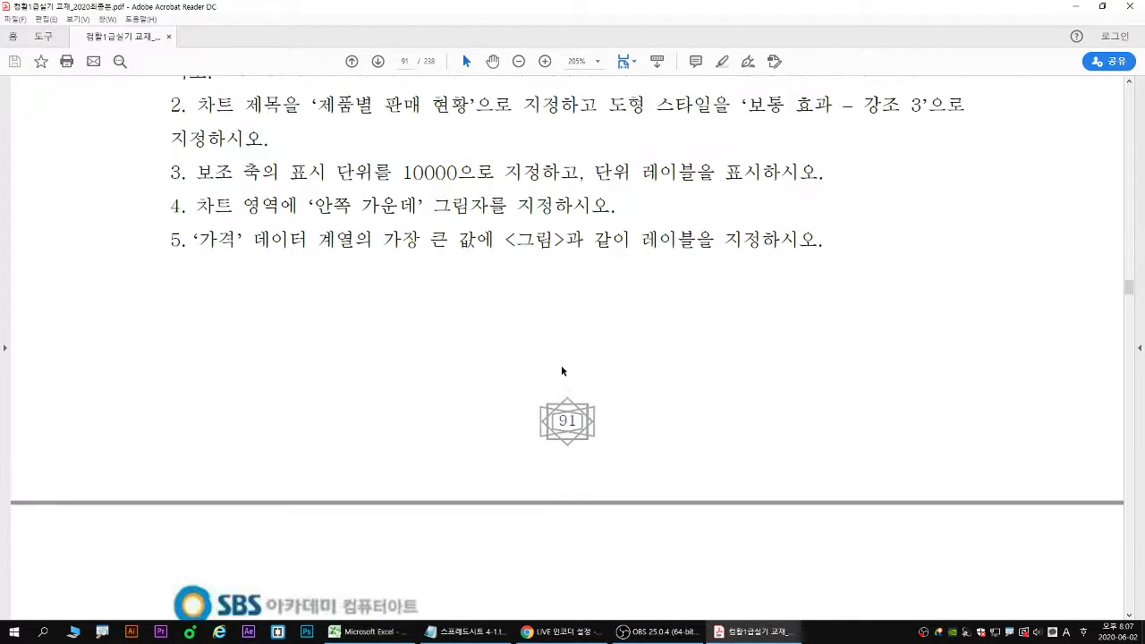
{"action": "scroll", "coordinate": [562, 370], "scroll_direction": "down", "scroll_amount": 12}
- Mark the LK02-0050 column and the 판매액 legend entry in red, and box the secondary axis in blue with the label 보조축
{"action": "left_click_drag", "start_coordinate": [617, 288], "coordinate": [637, 267]}
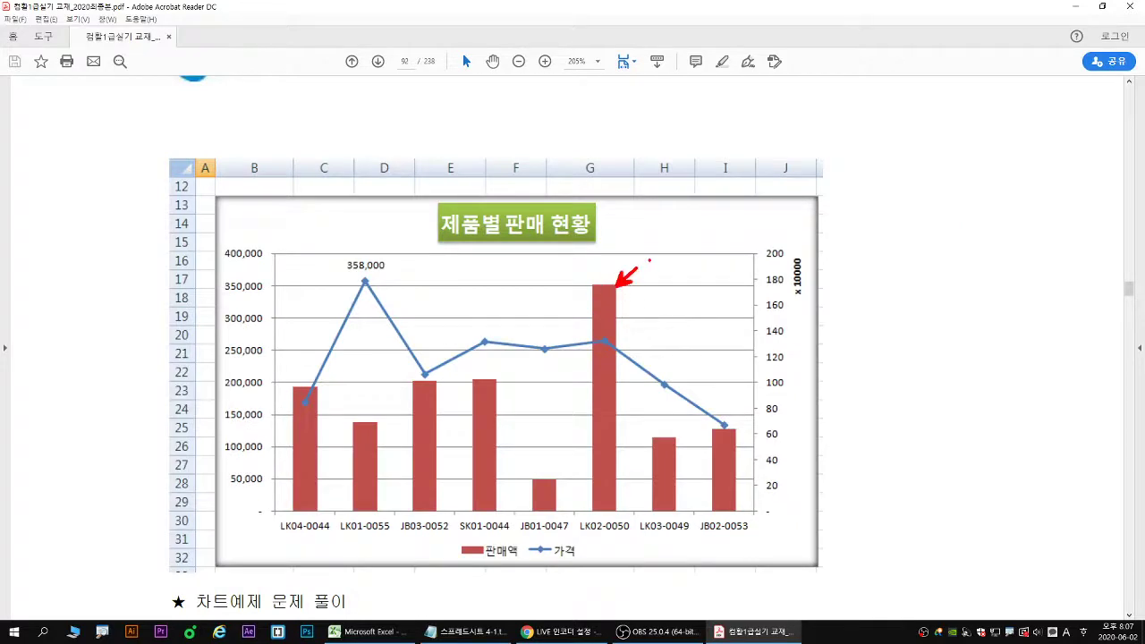
{"action": "left_click_drag", "start_coordinate": [457, 542], "coordinate": [524, 568]}
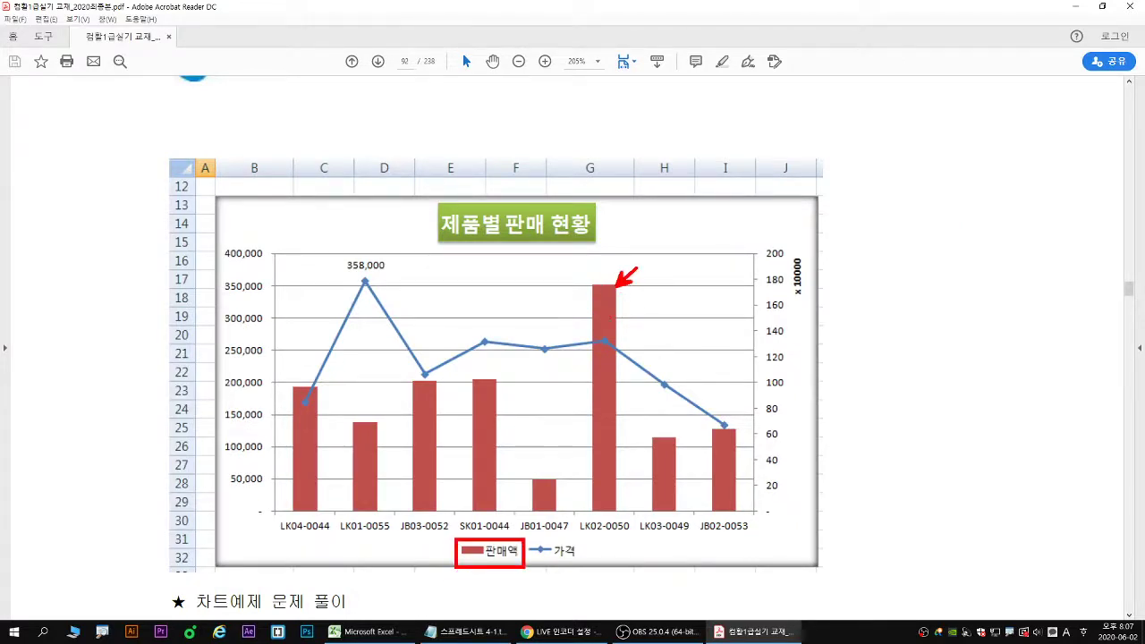
{"action": "left_click_drag", "start_coordinate": [756, 240], "coordinate": [790, 527]}
{"action": "left_click_drag", "start_coordinate": [792, 239], "coordinate": [823, 223]}
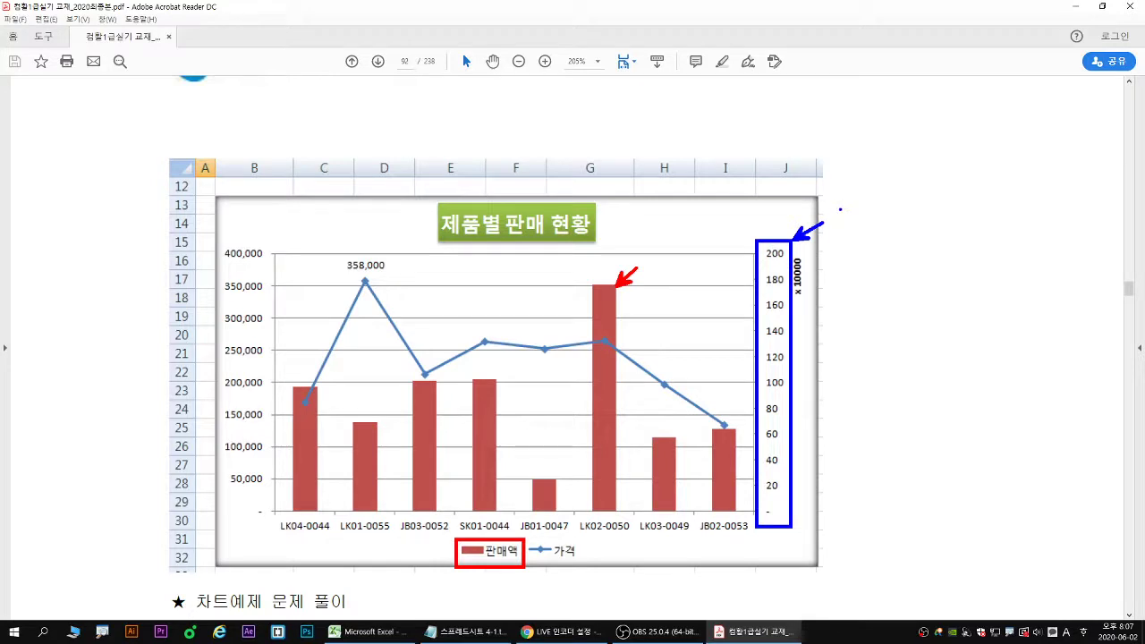
{"action": "mouse_move", "coordinate": [837, 210]}
{"action": "left_mouse_down"}
{"action": "mouse_move", "coordinate": [838, 226]}
{"action": "mouse_move", "coordinate": [852, 225]}
{"action": "left_mouse_up"}
{"action": "mouse_move", "coordinate": [839, 219]}
{"action": "left_mouse_down"}
{"action": "mouse_move", "coordinate": [862, 237]}
{"action": "mouse_move", "coordinate": [873, 212]}
{"action": "mouse_move", "coordinate": [862, 229]}
{"action": "left_mouse_up"}
{"action": "left_click_drag", "start_coordinate": [868, 220], "coordinate": [873, 234]}
{"action": "mouse_move", "coordinate": [862, 238]}
{"action": "left_mouse_down"}
{"action": "mouse_move", "coordinate": [886, 238]}
{"action": "mouse_move", "coordinate": [891, 211]}
{"action": "left_mouse_up"}
{"action": "mouse_move", "coordinate": [891, 212]}
{"action": "left_mouse_down"}
{"action": "mouse_move", "coordinate": [882, 220]}
{"action": "mouse_move", "coordinate": [909, 224]}
{"action": "left_mouse_up"}
{"action": "left_click_drag", "start_coordinate": [895, 226], "coordinate": [904, 251]}
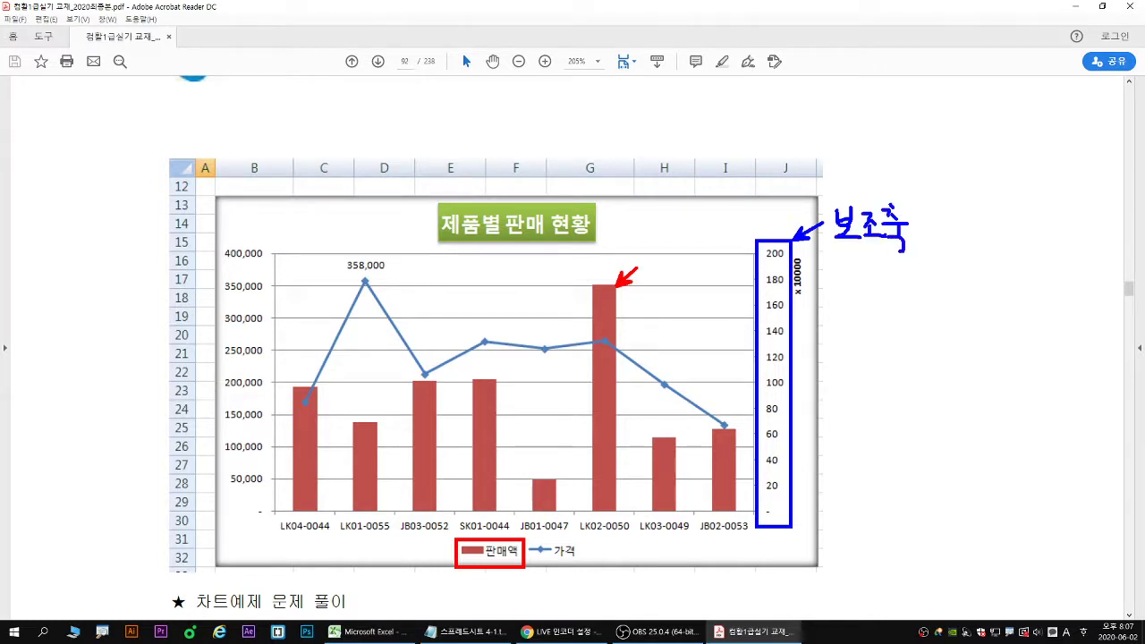
- Box the primary value axis in red with the label 기본축, and clear all the drawn annotations
{"action": "left_click_drag", "start_coordinate": [212, 243], "coordinate": [278, 523]}
{"action": "left_click_drag", "start_coordinate": [245, 233], "coordinate": [255, 239]}
{"action": "left_click_drag", "start_coordinate": [264, 223], "coordinate": [247, 238]}
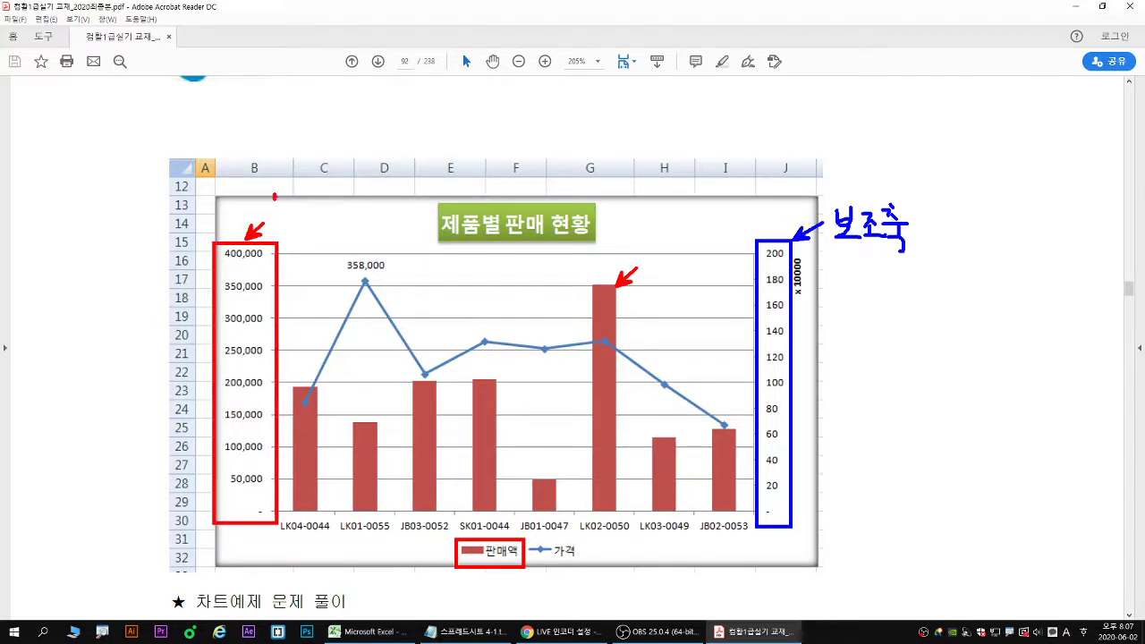
{"action": "mouse_move", "coordinate": [266, 192]}
{"action": "left_mouse_down"}
{"action": "mouse_move", "coordinate": [265, 213]}
{"action": "mouse_move", "coordinate": [286, 217]}
{"action": "mouse_move", "coordinate": [303, 196]}
{"action": "left_mouse_up"}
{"action": "mouse_move", "coordinate": [306, 184]}
{"action": "left_mouse_down"}
{"action": "mouse_move", "coordinate": [321, 220]}
{"action": "mouse_move", "coordinate": [329, 187]}
{"action": "mouse_move", "coordinate": [325, 218]}
{"action": "left_mouse_up"}
{"action": "left_click_drag", "start_coordinate": [319, 216], "coordinate": [334, 229]}
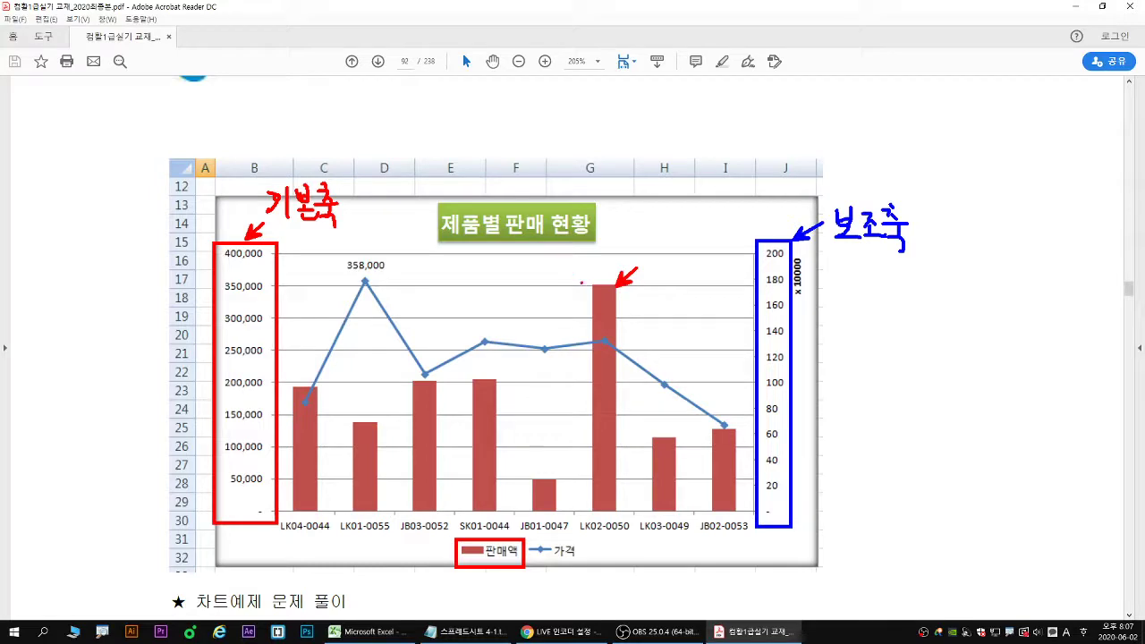
{"action": "key", "text": "Escape"}
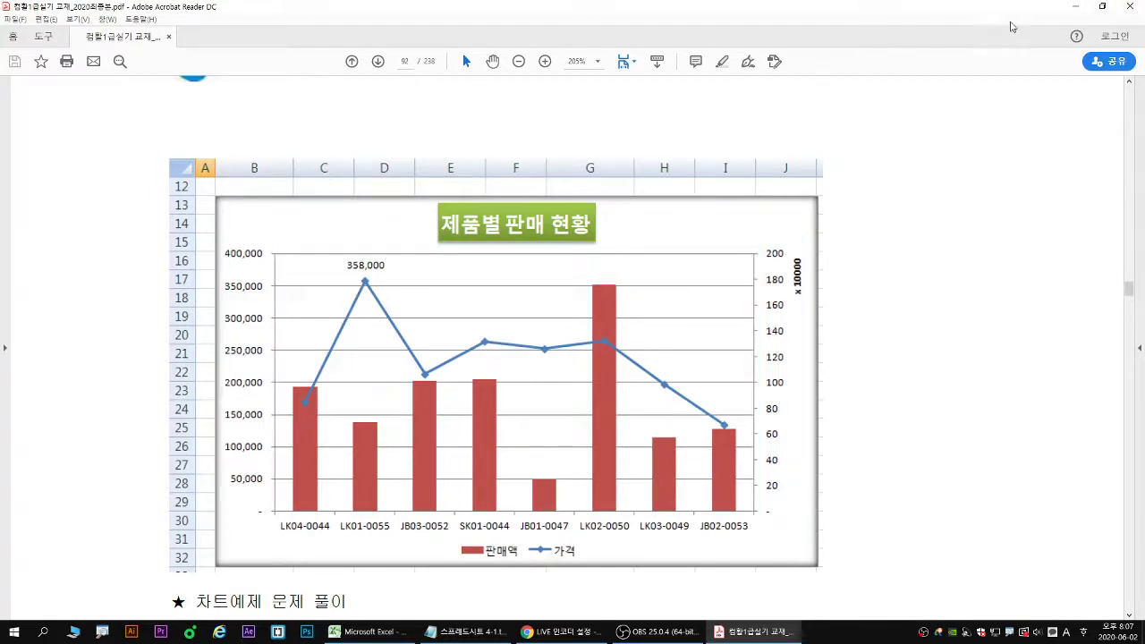
- Review the chart tasks on page 91 again and return to the 차트예제.xlsx workbook in Excel
{"action": "scroll", "coordinate": [741, 161], "scroll_direction": "up", "scroll_amount": 5}
{"action": "scroll", "coordinate": [741, 161], "scroll_direction": "up", "scroll_amount": 3}
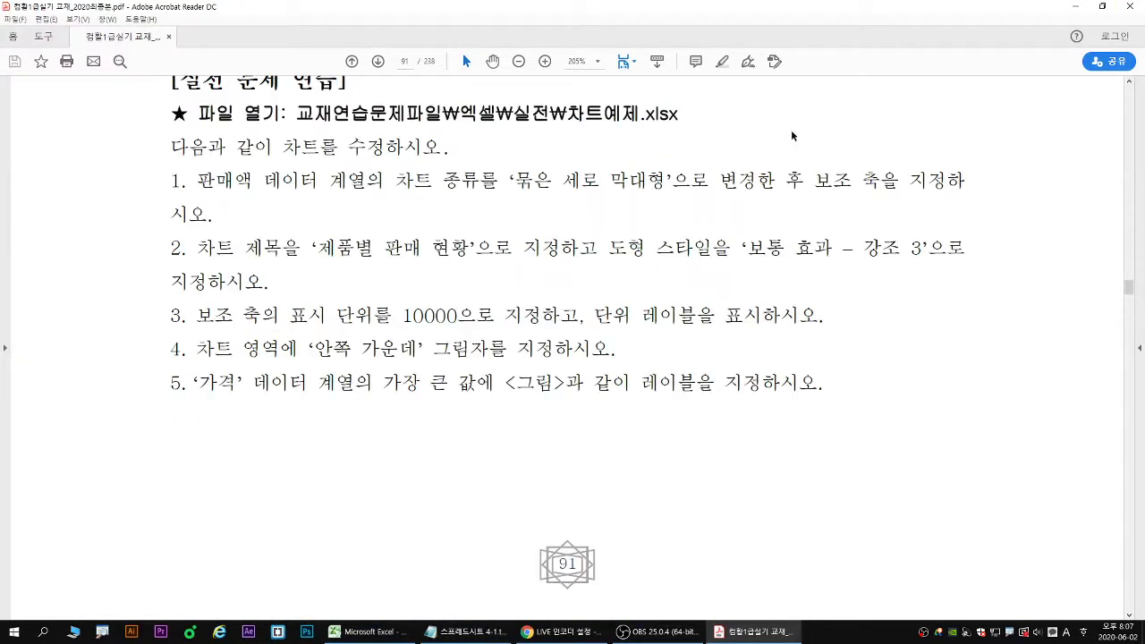
{"action": "left_click", "coordinate": [1075, 6]}
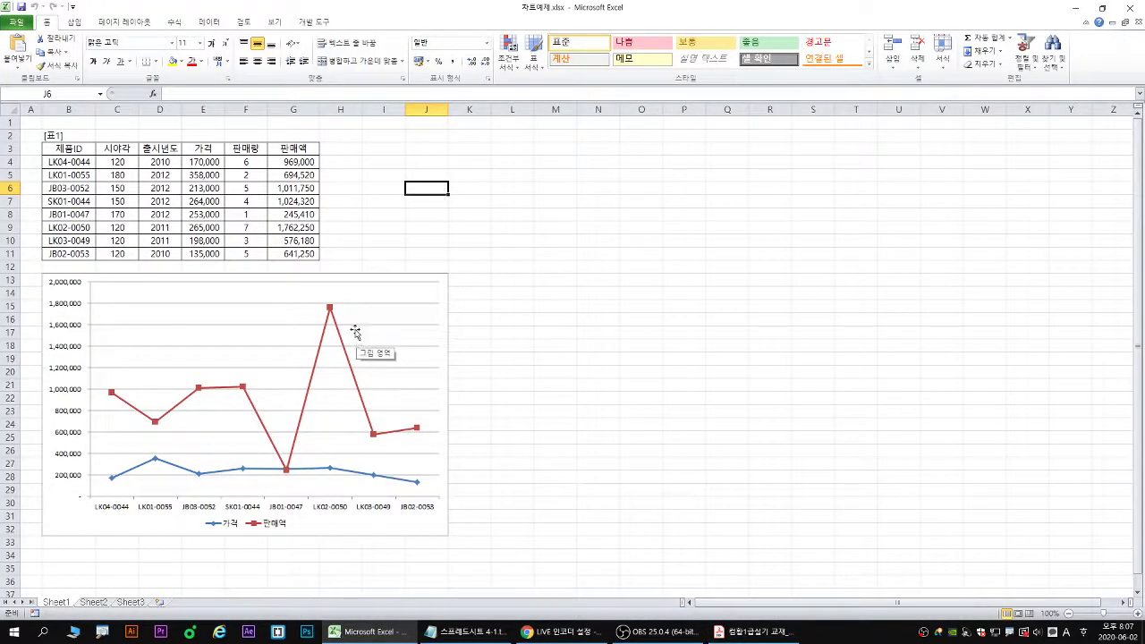
{"action": "left_click", "coordinate": [330, 309]}
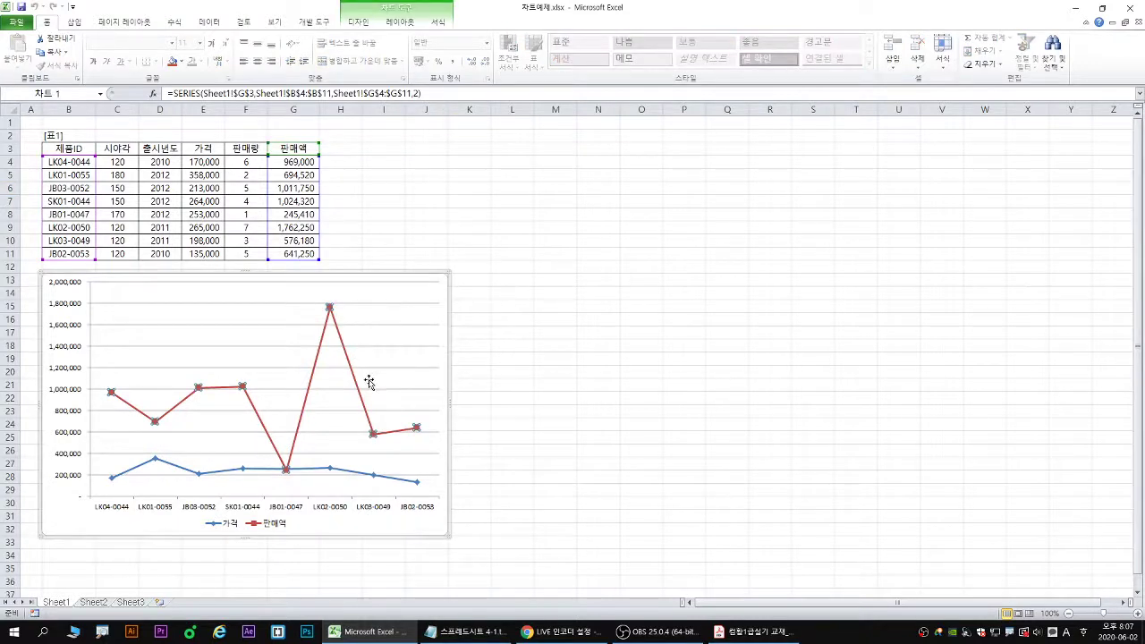
{"action": "left_click_drag", "start_coordinate": [368, 284], "coordinate": [331, 304]}
{"action": "left_click", "coordinate": [414, 289]}
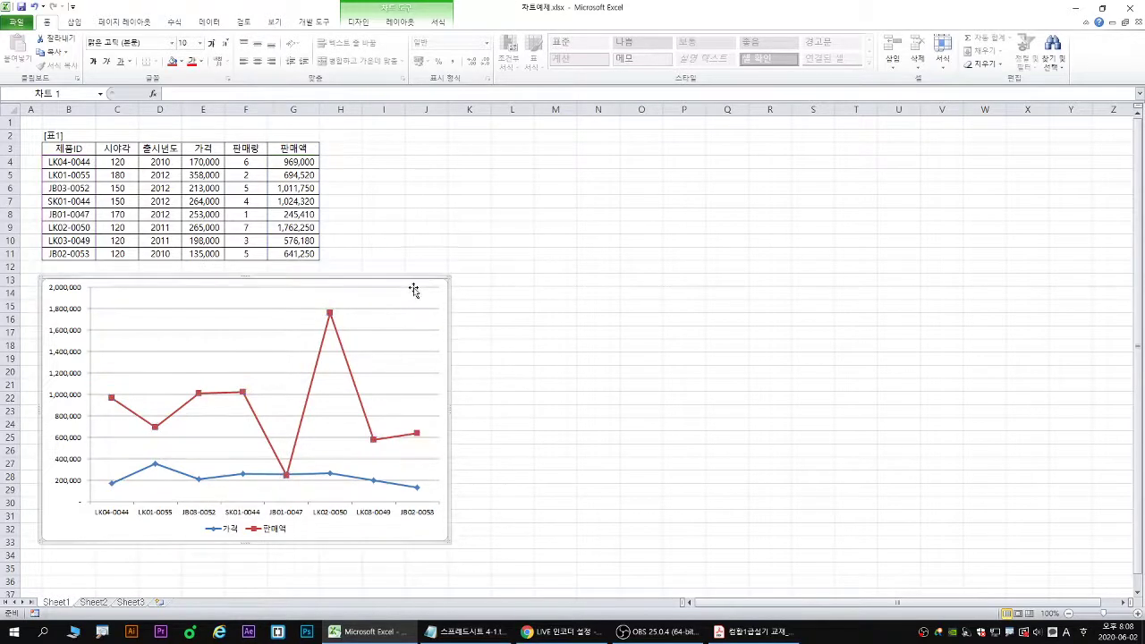
- Select the chart's plot area and change the whole chart's type to clustered column (묶은 세로 막대형)
{"action": "left_click", "coordinate": [416, 294]}
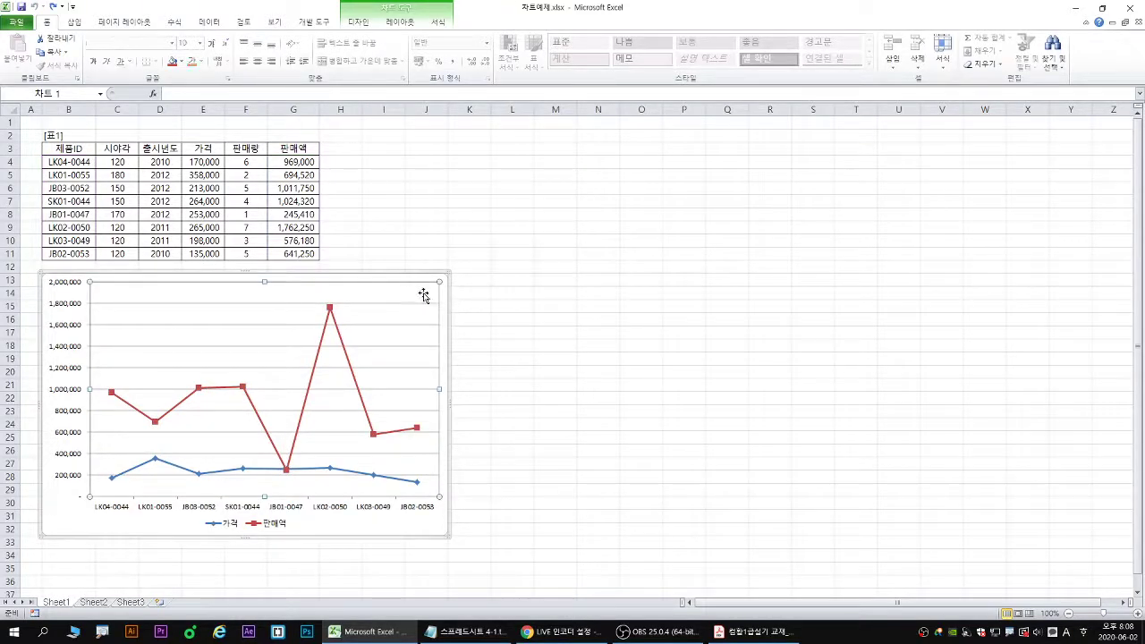
{"action": "left_click", "coordinate": [358, 22]}
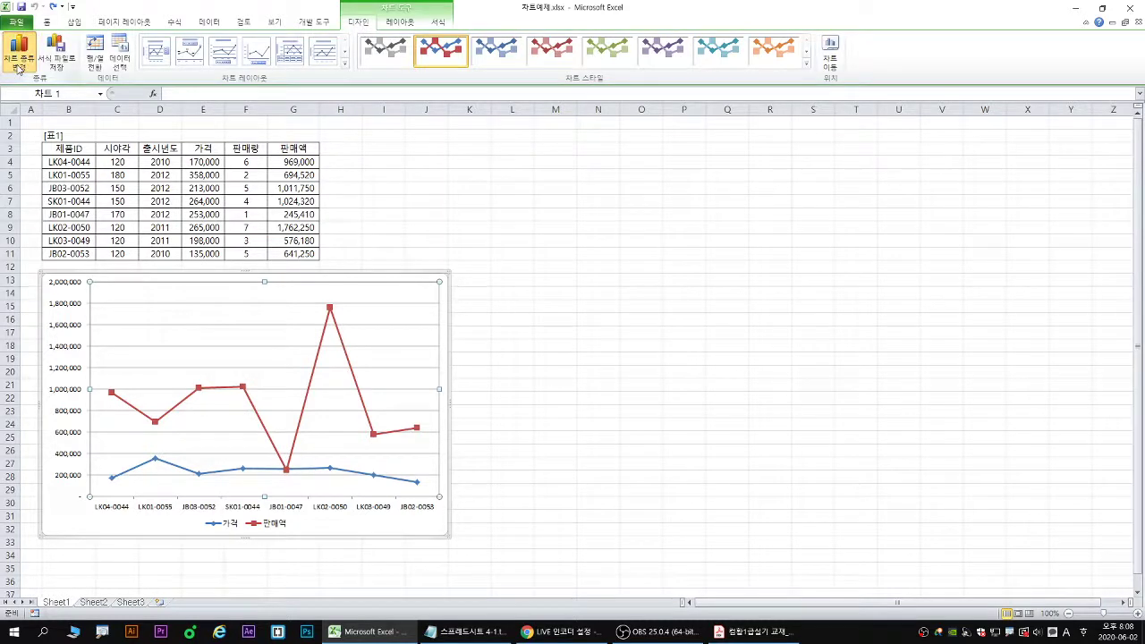
{"action": "right_click", "coordinate": [408, 296]}
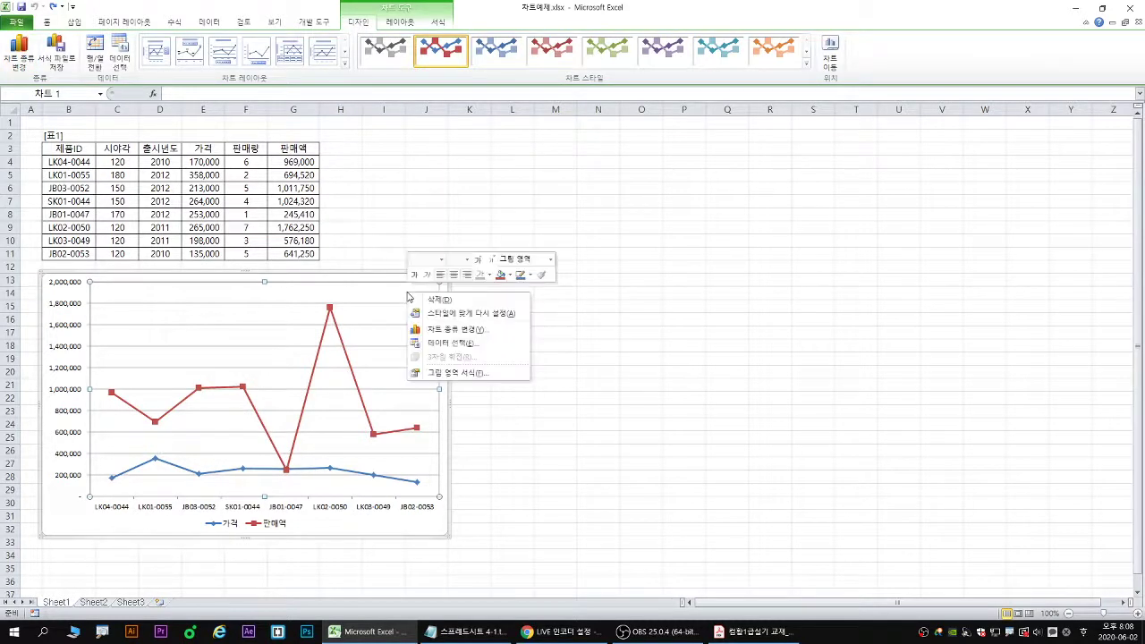
{"action": "left_click", "coordinate": [458, 330]}
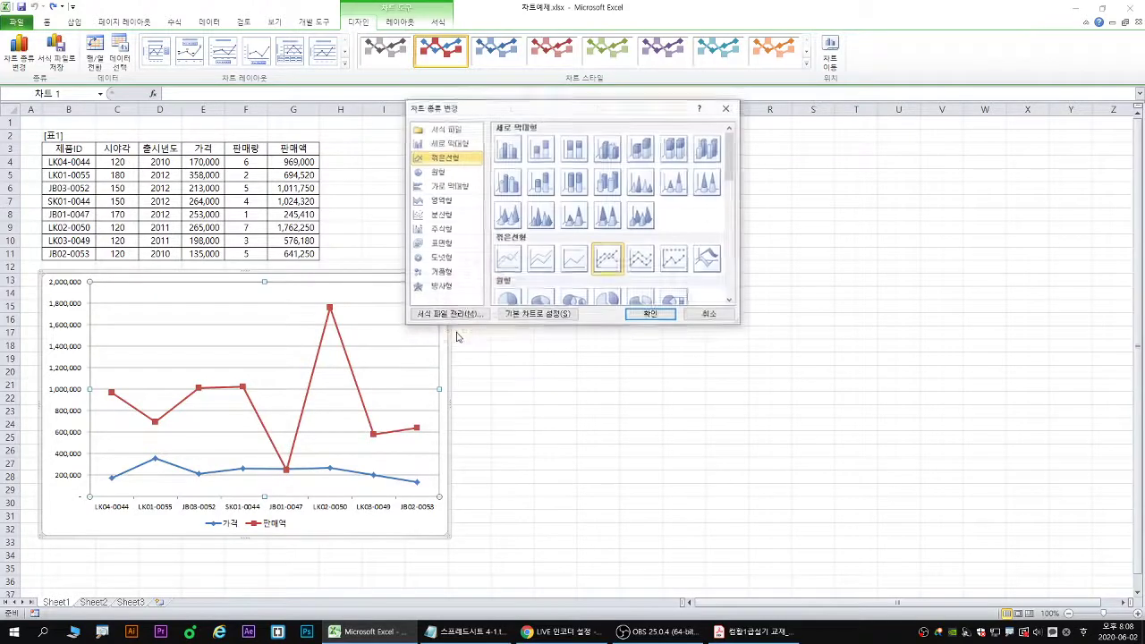
{"action": "left_click", "coordinate": [508, 149]}
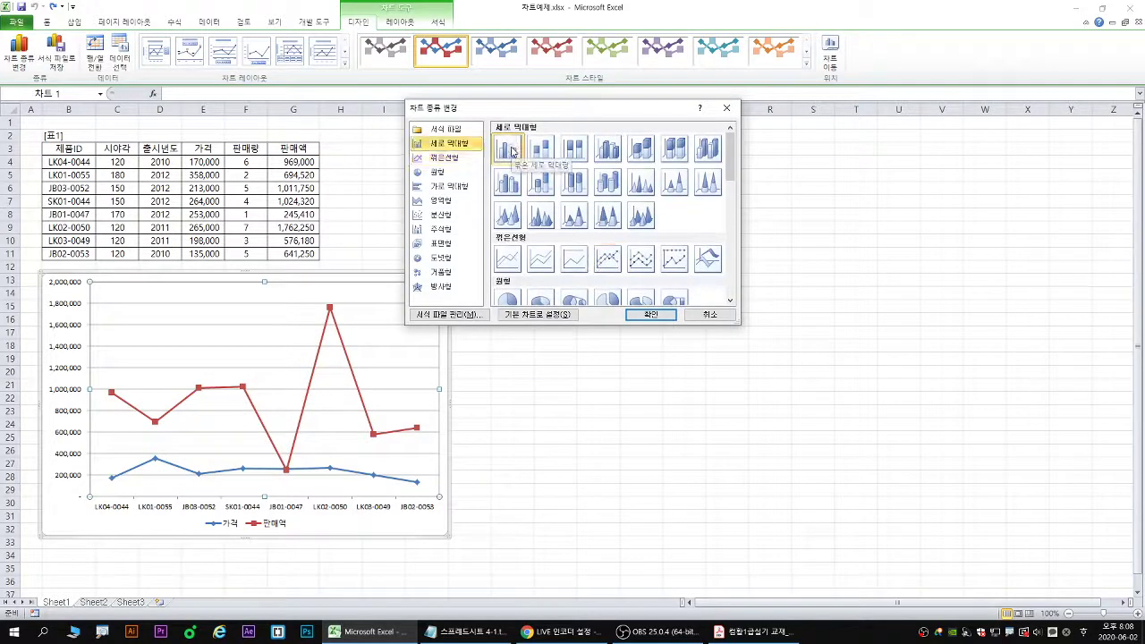
{"action": "left_click", "coordinate": [650, 315]}
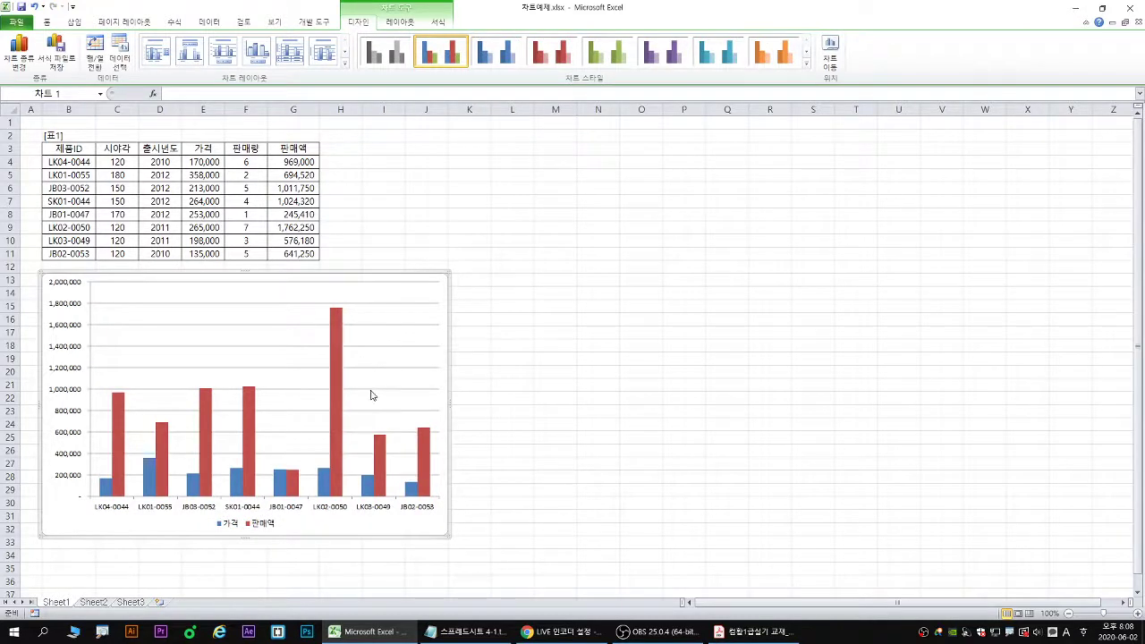
- Undo the whole-chart type change and set only the 판매액 series to clustered column (묶은 세로 막대형)
{"action": "key", "text": "ctrl+z"}
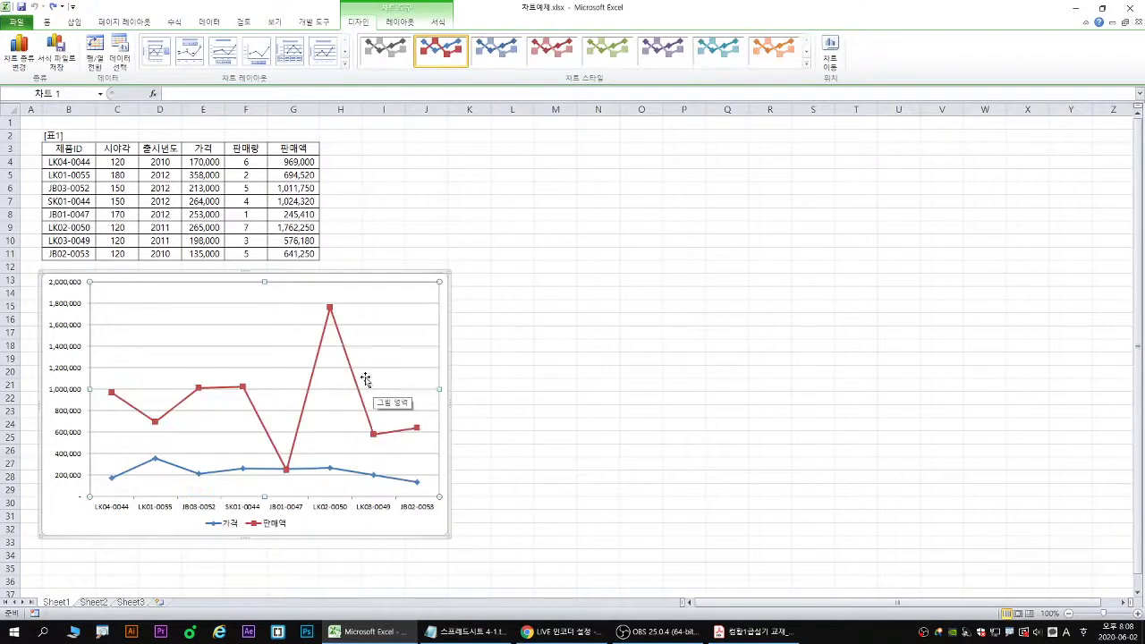
{"action": "left_click", "coordinate": [329, 310]}
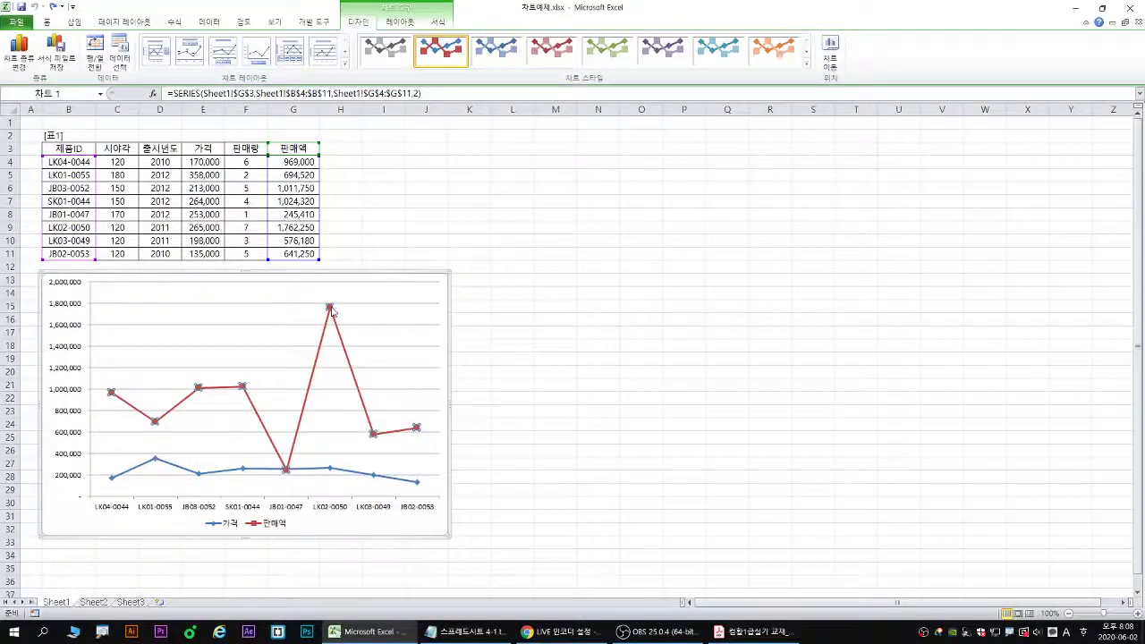
{"action": "right_click", "coordinate": [332, 311]}
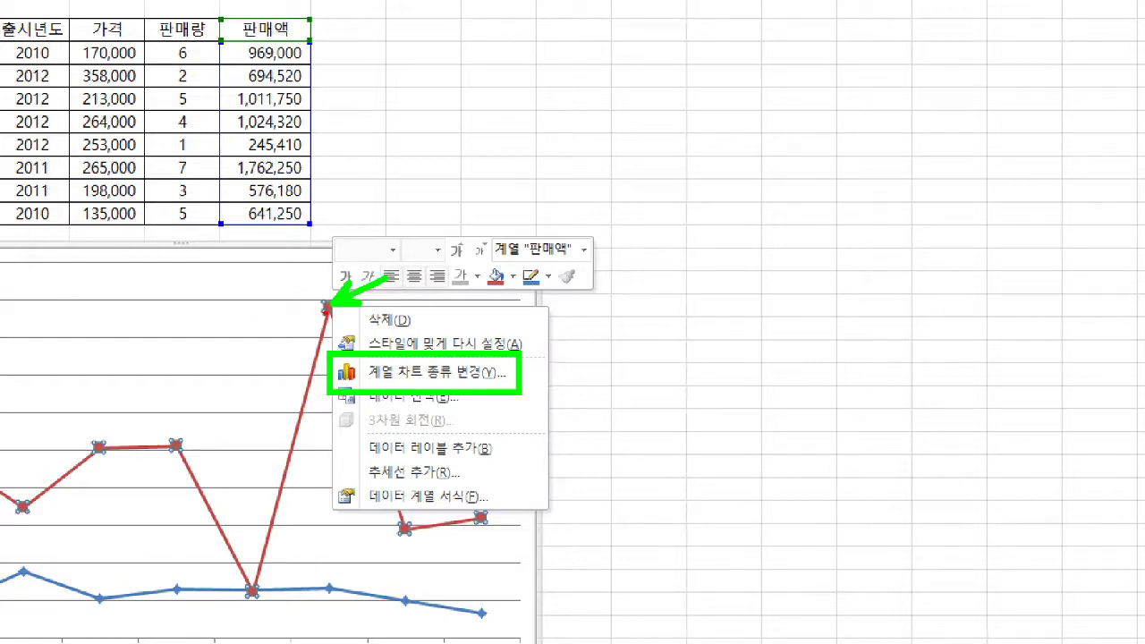
{"action": "mouse_move", "coordinate": [323, 314]}
{"action": "left_mouse_down"}
{"action": "mouse_move", "coordinate": [316, 307]}
{"action": "mouse_move", "coordinate": [331, 302]}
{"action": "mouse_move", "coordinate": [329, 315]}
{"action": "left_mouse_up"}
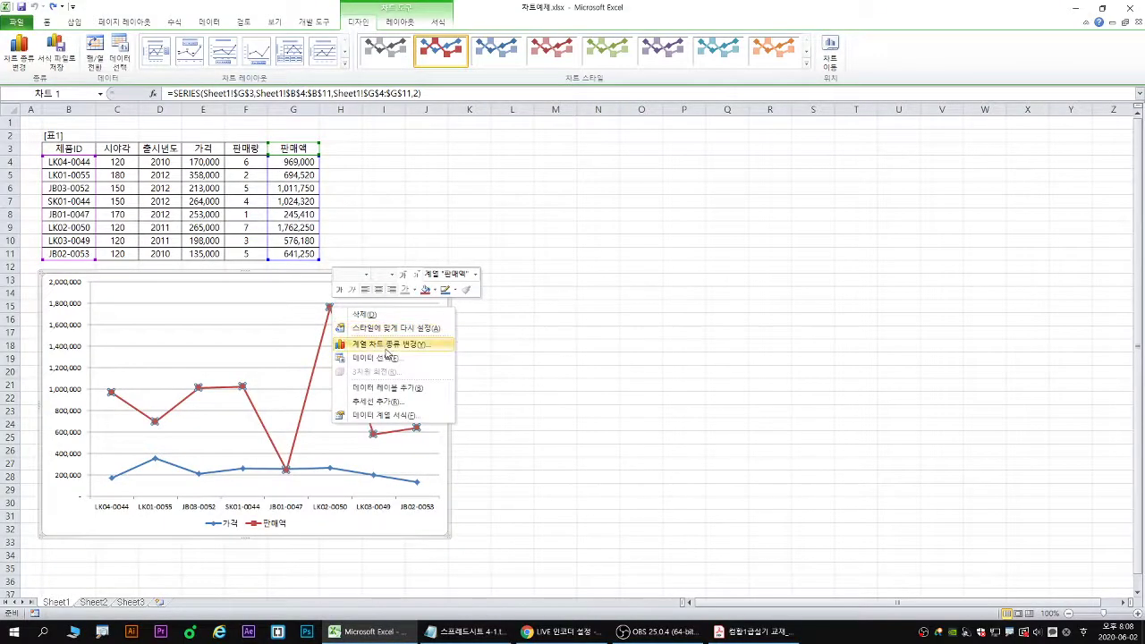
{"action": "left_click", "coordinate": [431, 372]}
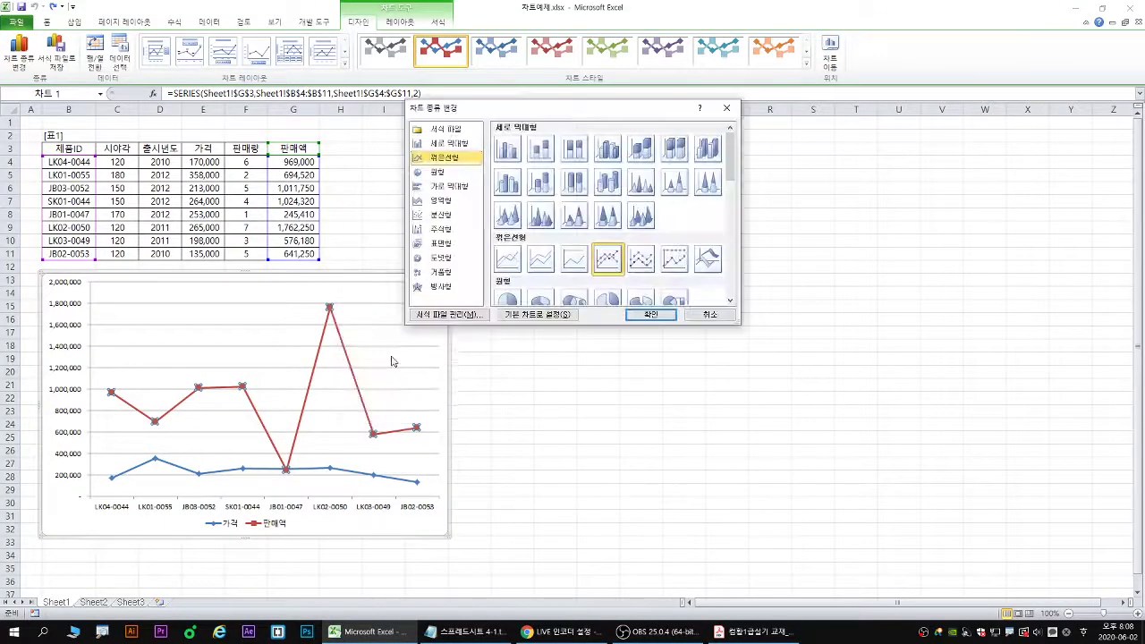
{"action": "left_click", "coordinate": [504, 153]}
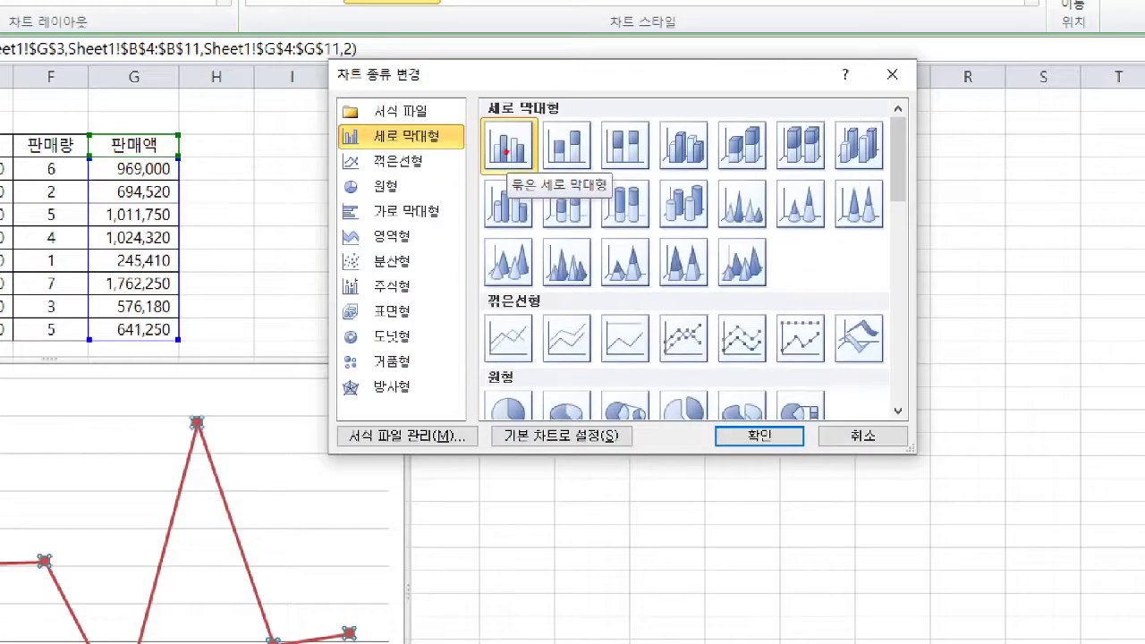
{"action": "left_click_drag", "start_coordinate": [488, 171], "coordinate": [503, 153]}
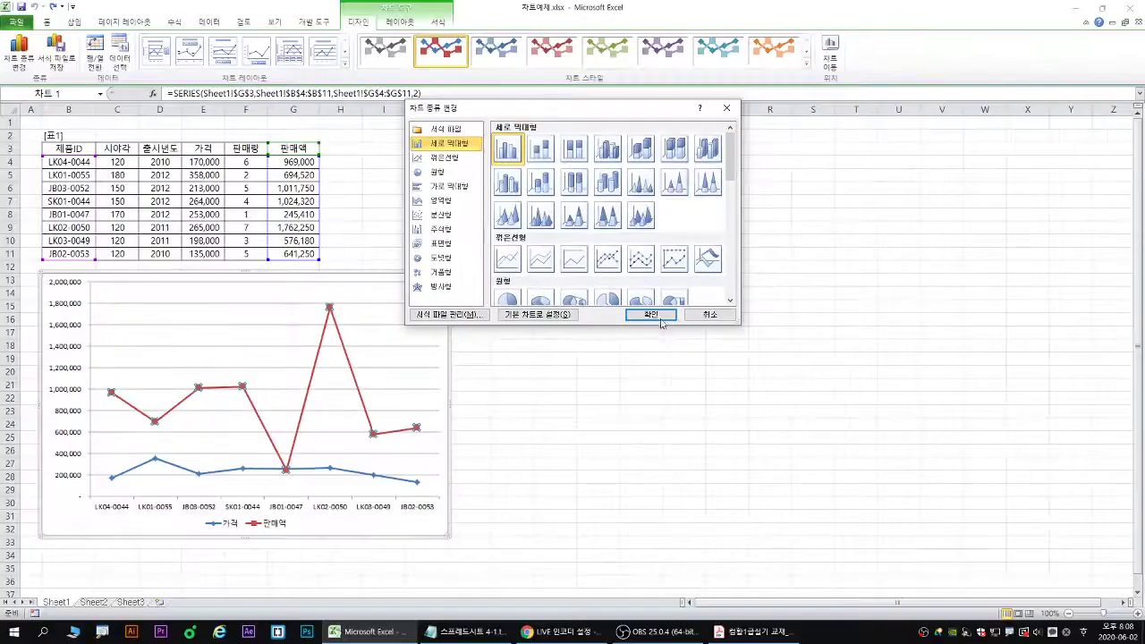
{"action": "left_click", "coordinate": [758, 435]}
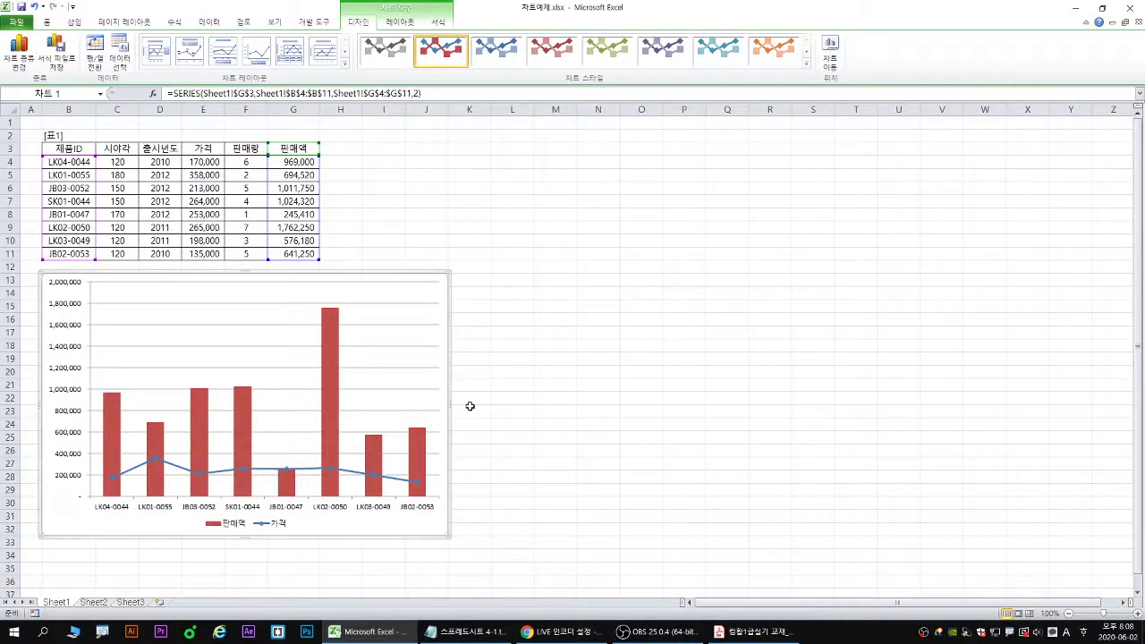
- Open the data series formatting for the 판매액 columns and assign the series to the secondary axis (보조 축)
{"action": "left_click", "coordinate": [340, 335]}
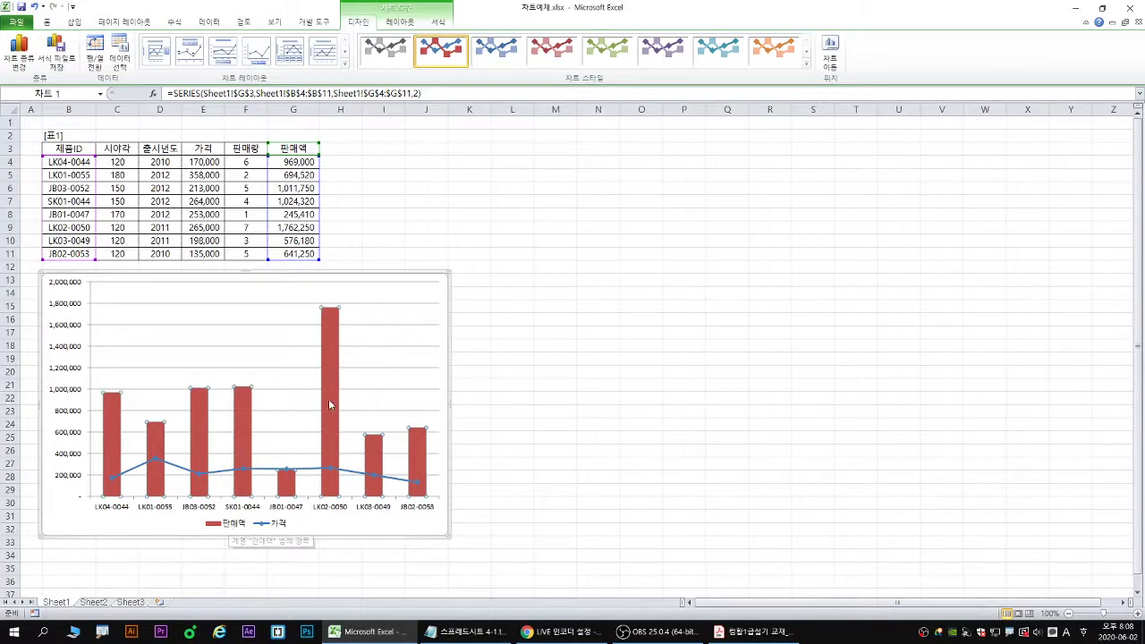
{"action": "mouse_move", "coordinate": [333, 342]}
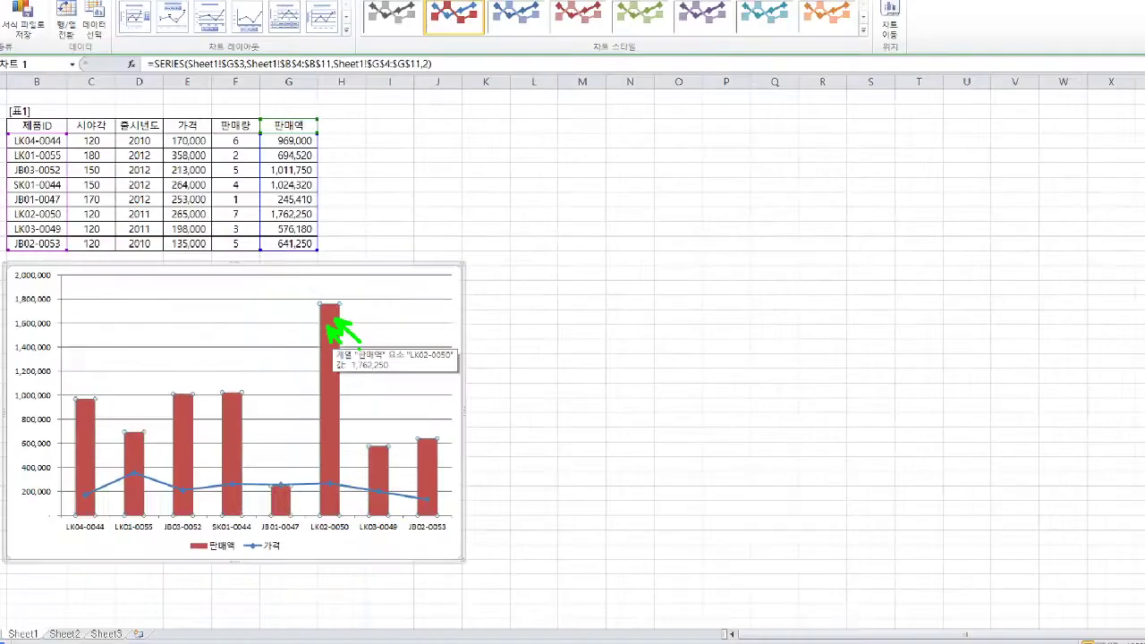
{"action": "right_click", "coordinate": [330, 335]}
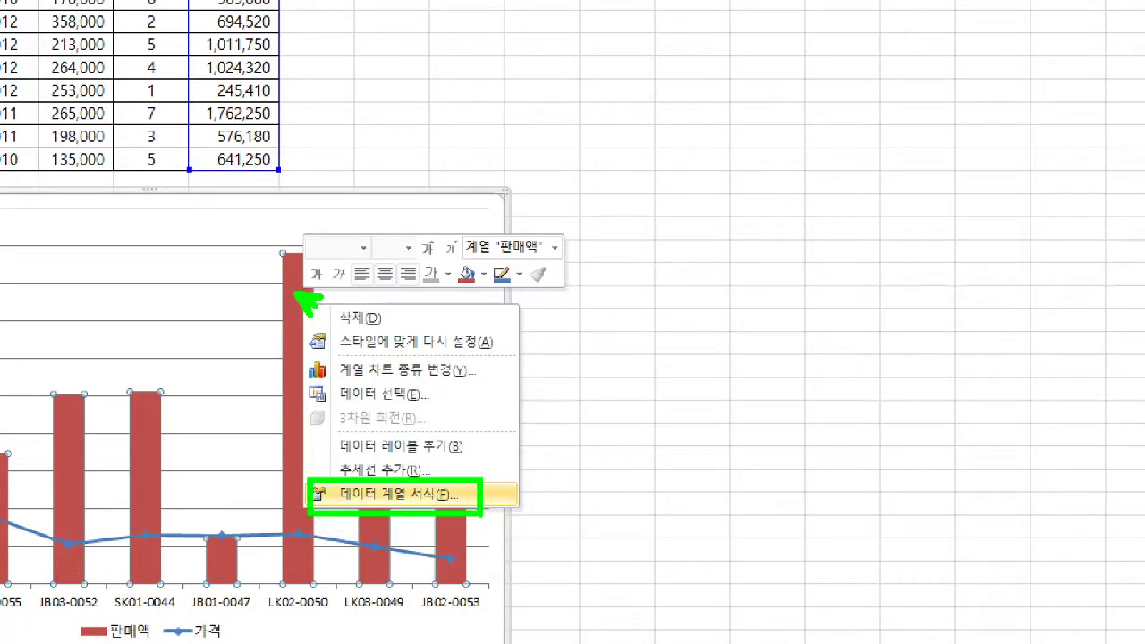
{"action": "left_click", "coordinate": [398, 494]}
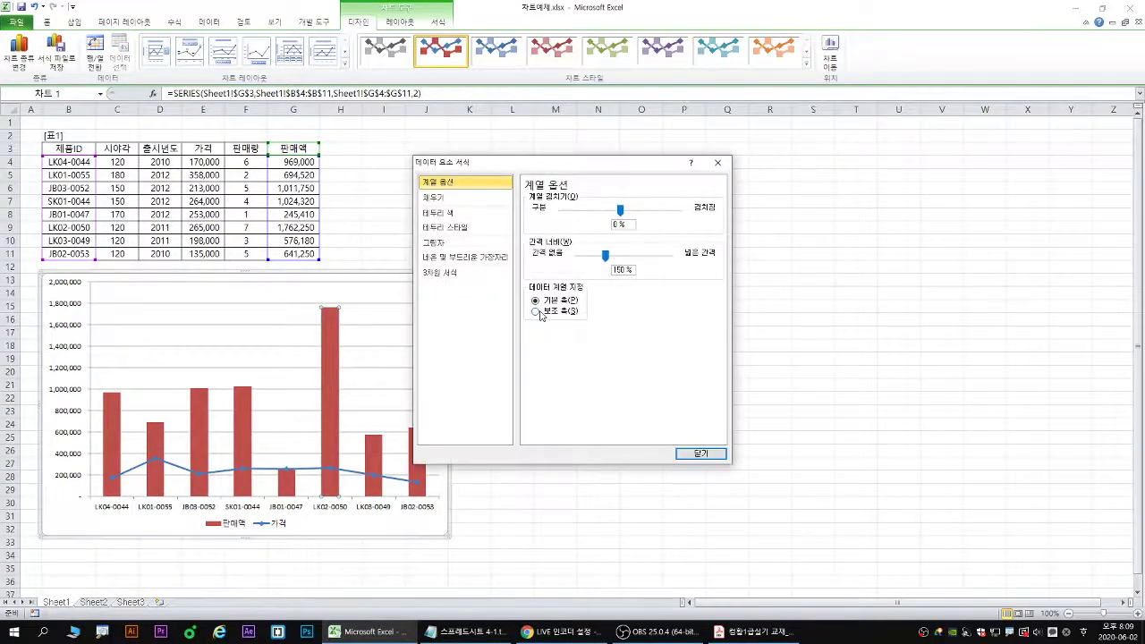
{"action": "left_click_drag", "start_coordinate": [594, 164], "coordinate": [798, 176]}
{"action": "left_click", "coordinate": [739, 322]}
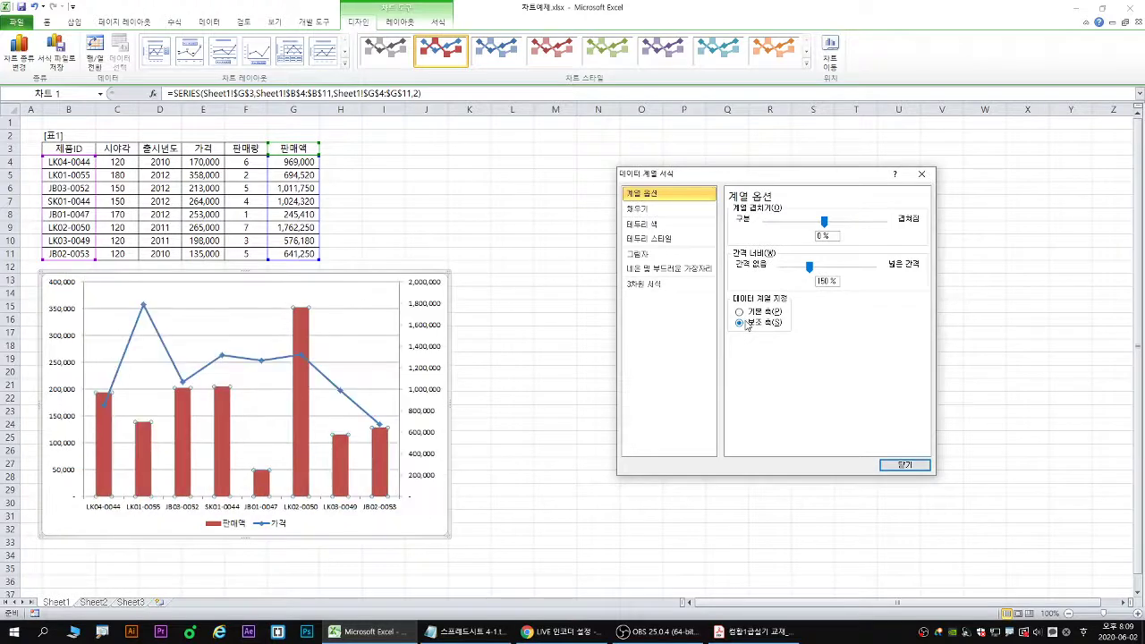
- Compare the 판매액 series on the primary and secondary axes, leave it on 보조 축, box the secondary axis in green, and close the formatting
{"action": "left_click", "coordinate": [740, 312]}
{"action": "left_click", "coordinate": [740, 323]}
{"action": "left_click", "coordinate": [739, 313]}
{"action": "left_click", "coordinate": [740, 323]}
{"action": "left_click_drag", "start_coordinate": [406, 270], "coordinate": [445, 506]}
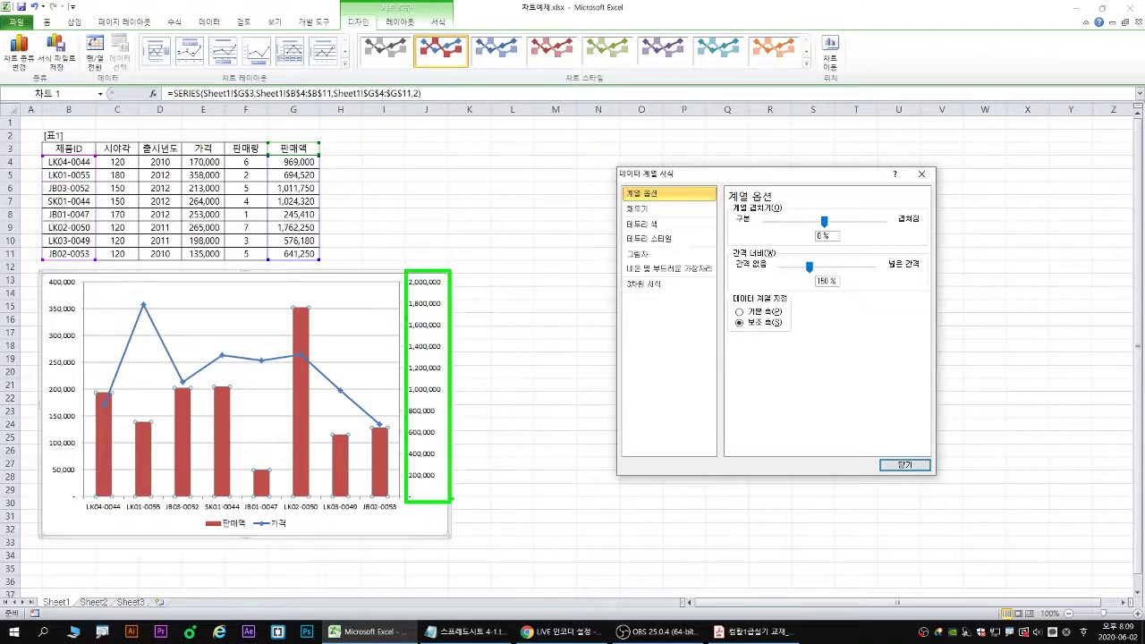
{"action": "left_click", "coordinate": [905, 465]}
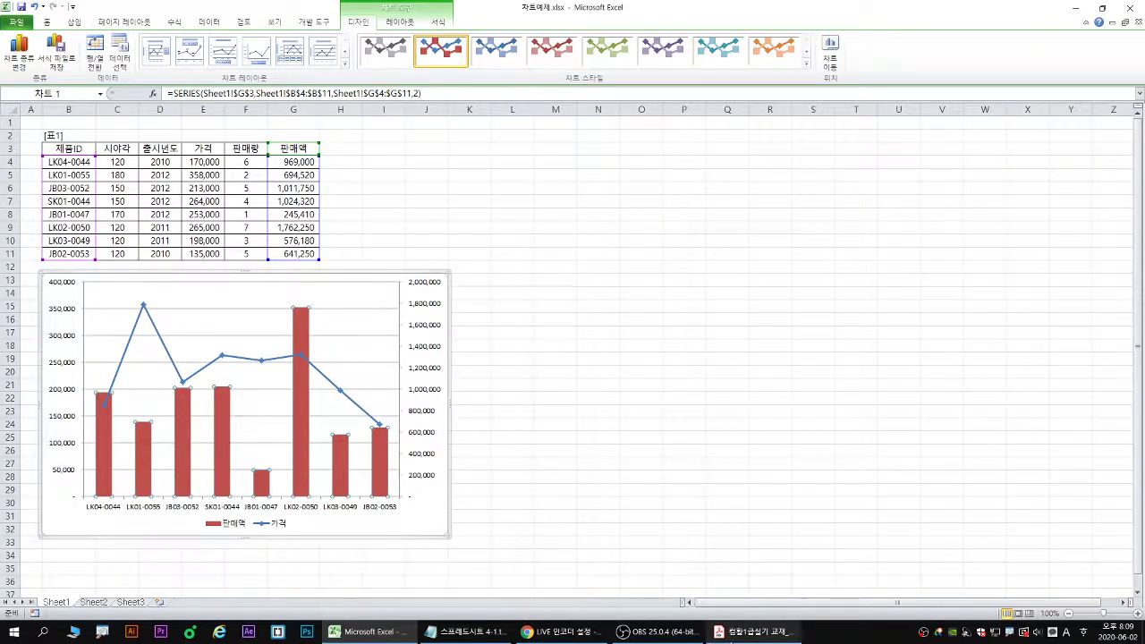
- Review task 2 in the textbook PDF, underline its chart title and shape style requirements in green, and return to the Excel workbook
{"action": "left_click", "coordinate": [756, 632]}
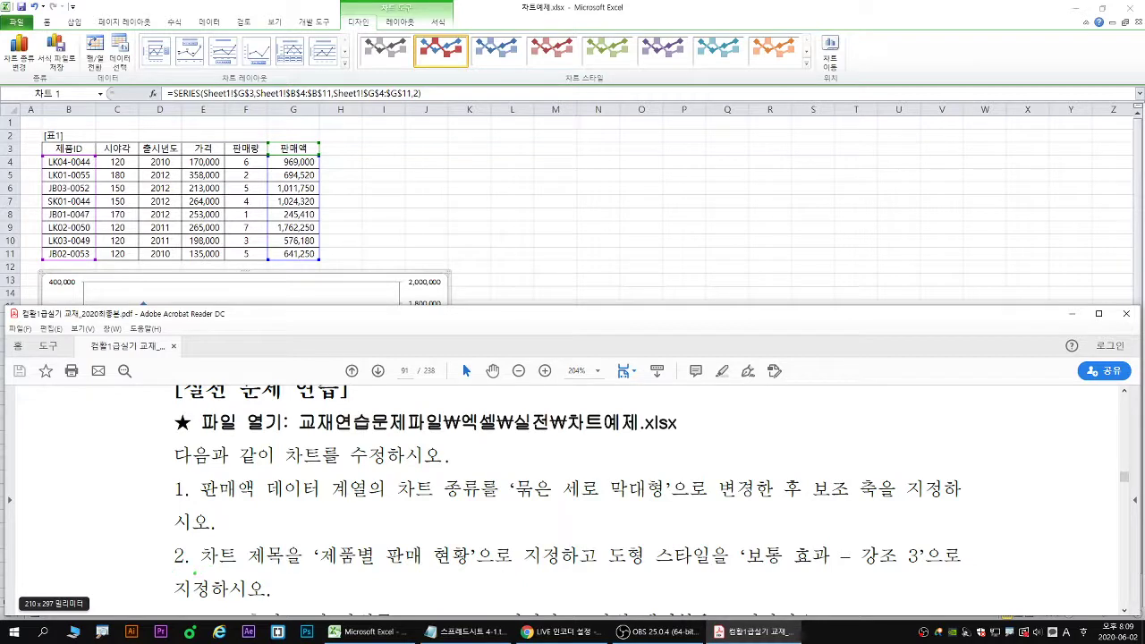
{"action": "left_click_drag", "start_coordinate": [195, 572], "coordinate": [564, 569]}
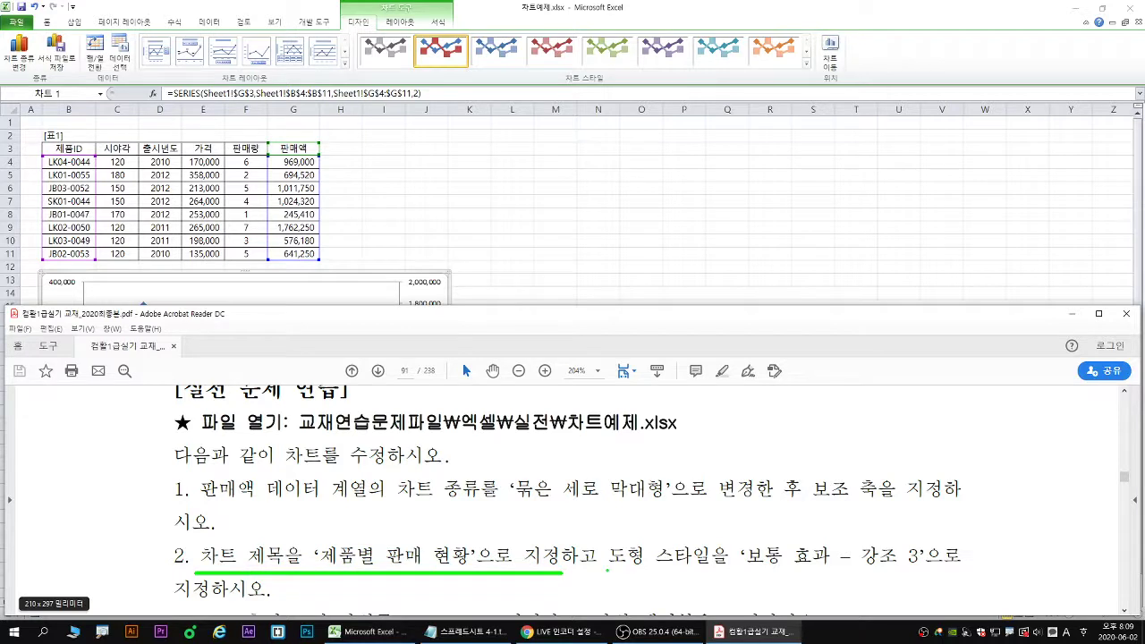
{"action": "left_click_drag", "start_coordinate": [608, 569], "coordinate": [926, 566]}
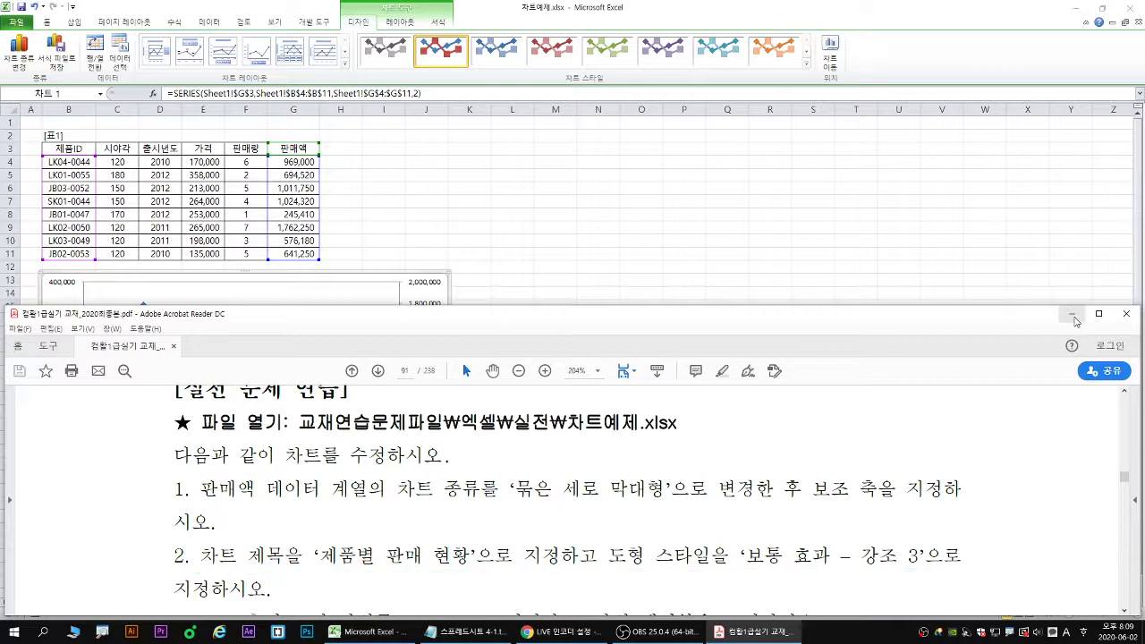
{"action": "left_click", "coordinate": [1072, 314]}
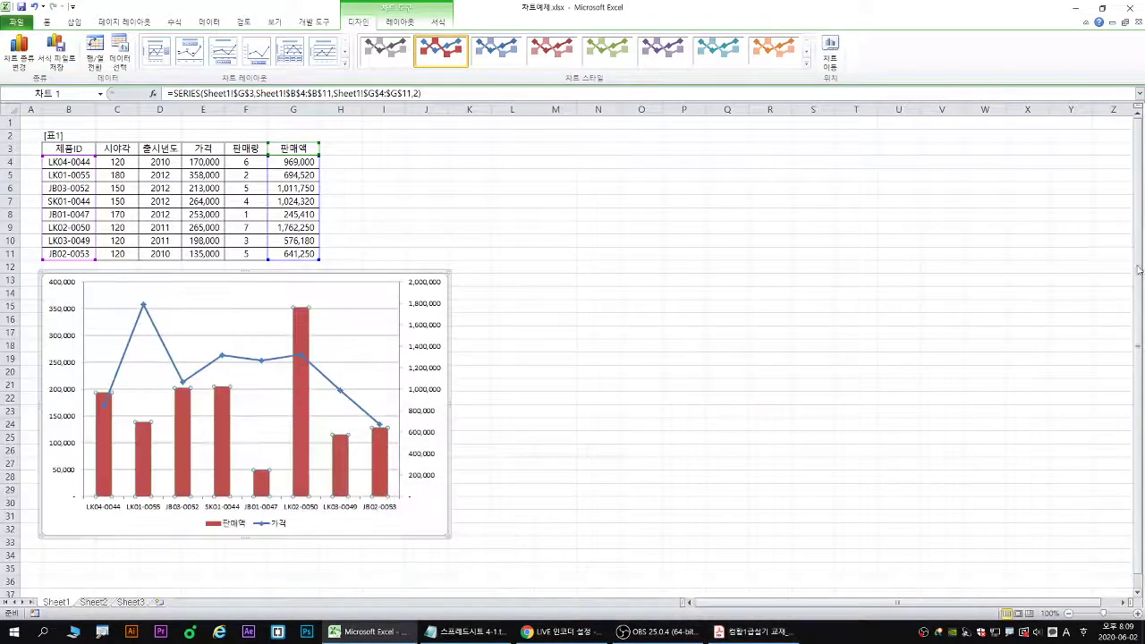
- Shrink the Excel window to show the 차트 편집 section of the lecture notes below it, and compare the chart design and layout tools
{"action": "double_click", "coordinate": [865, 6]}
{"action": "scroll", "coordinate": [353, 336], "scroll_direction": "down", "scroll_amount": 3}
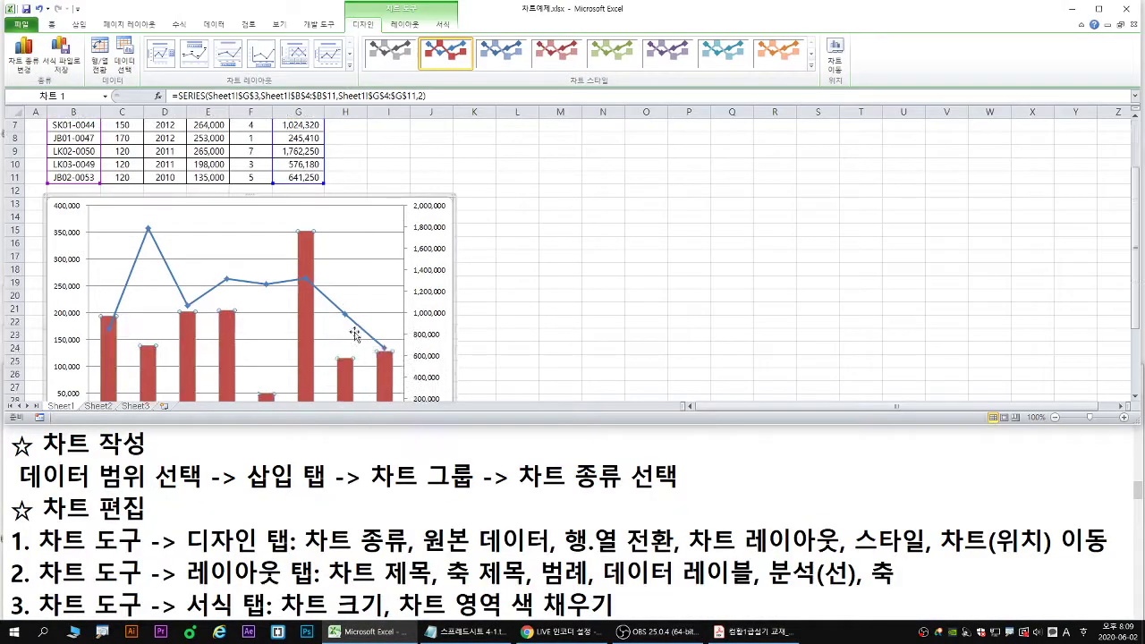
{"action": "left_click", "coordinate": [227, 504]}
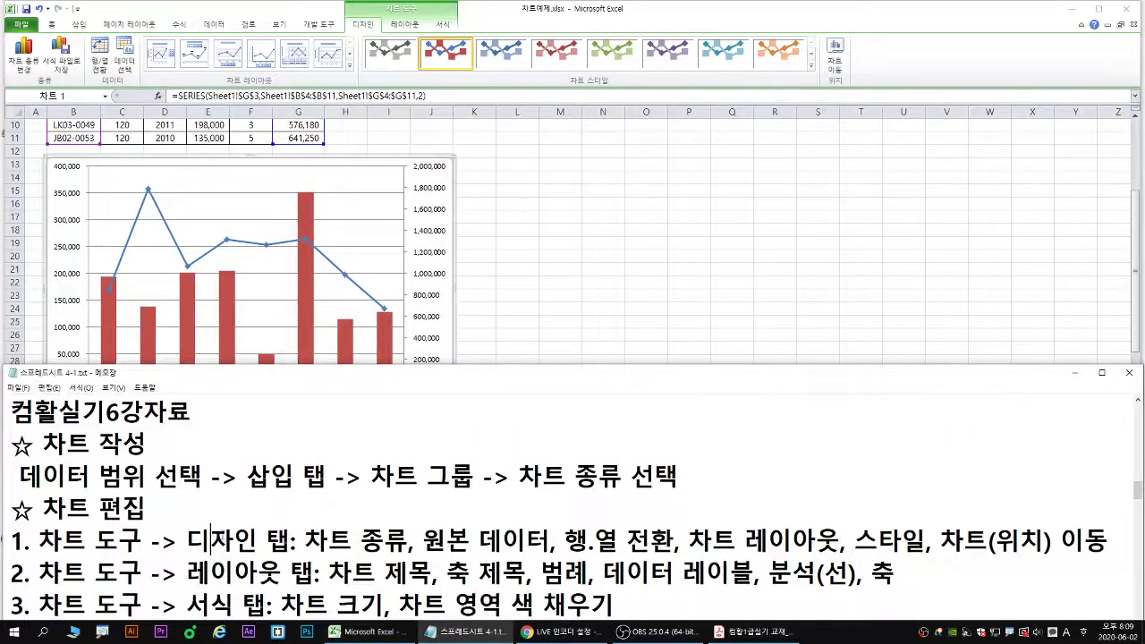
{"action": "scroll", "coordinate": [227, 505], "scroll_direction": "down", "scroll_amount": 1}
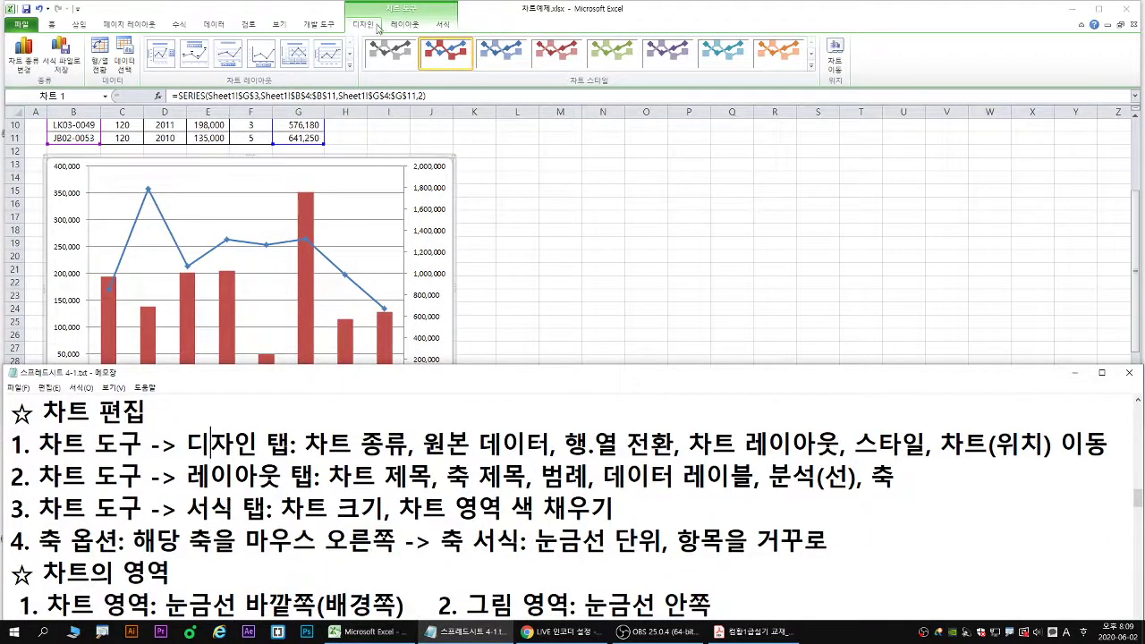
{"action": "left_click", "coordinate": [406, 27]}
{"action": "left_click", "coordinate": [405, 27]}
{"action": "left_click", "coordinate": [362, 25]}
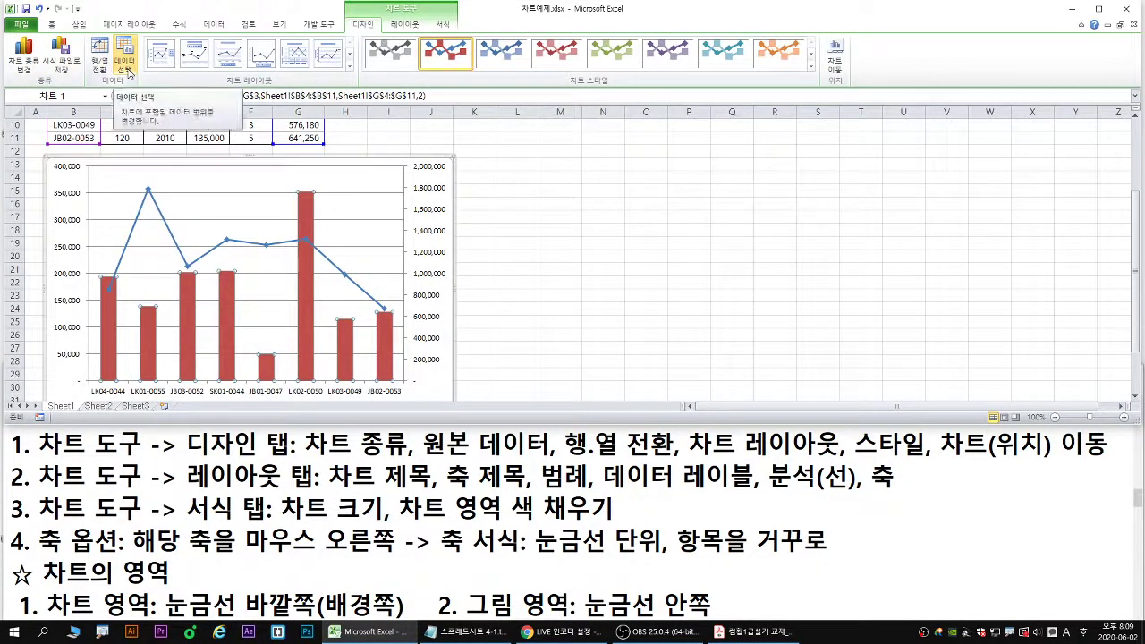
- Add a chart title, trying the centered overlay placement first and settling on the above-chart placement (차트 위)
{"action": "left_click", "coordinate": [405, 25]}
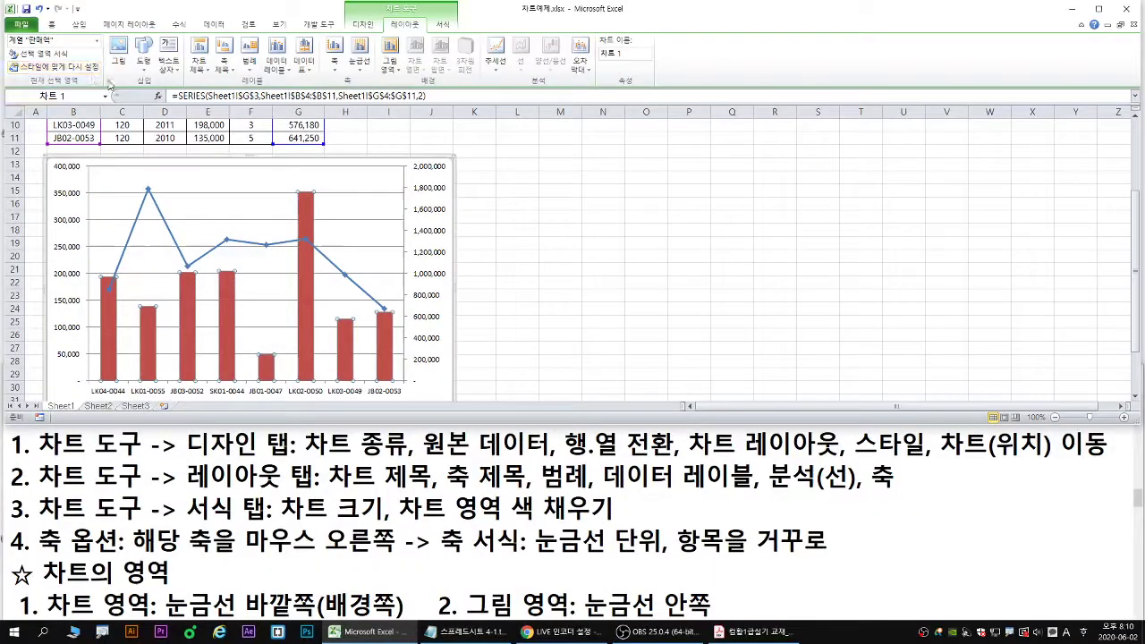
{"action": "left_click", "coordinate": [348, 98]}
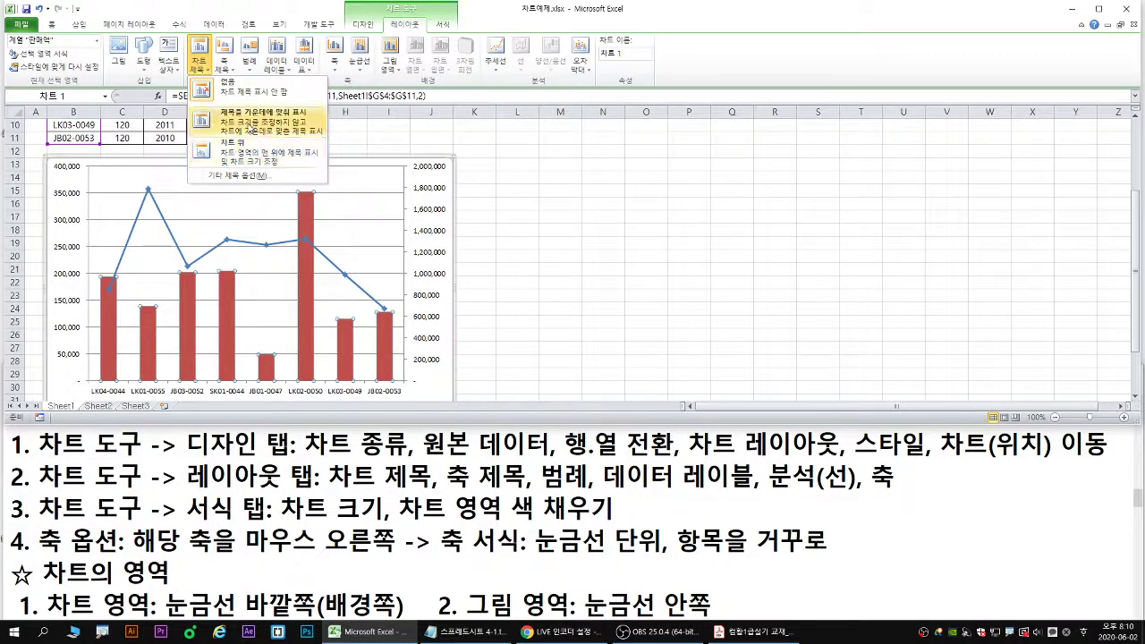
{"action": "left_click", "coordinate": [246, 154]}
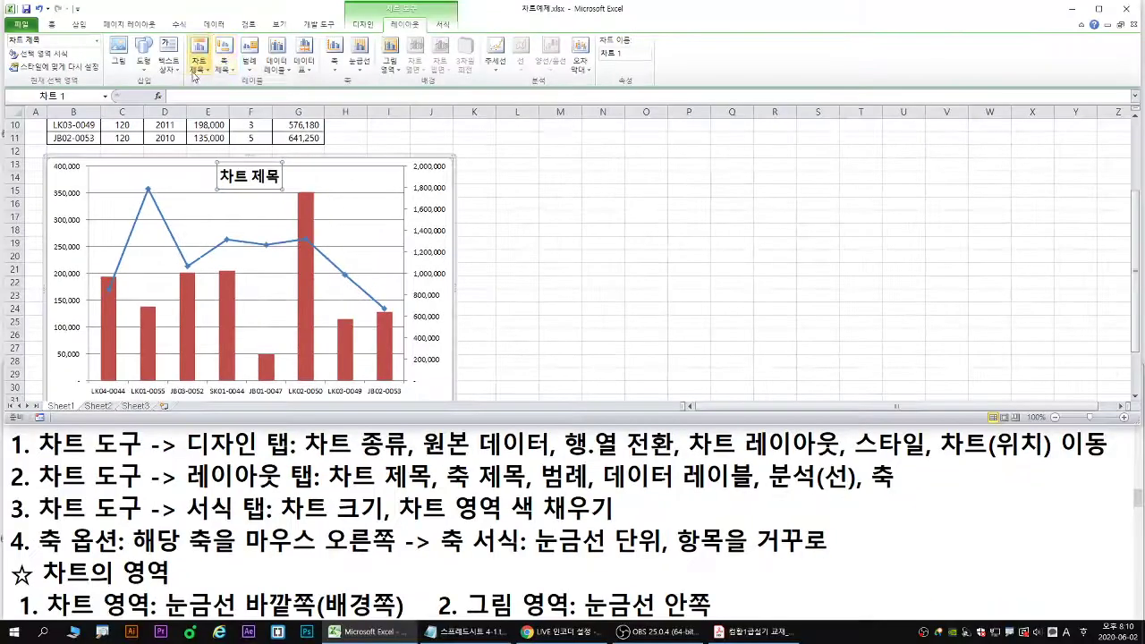
{"action": "left_click", "coordinate": [200, 70]}
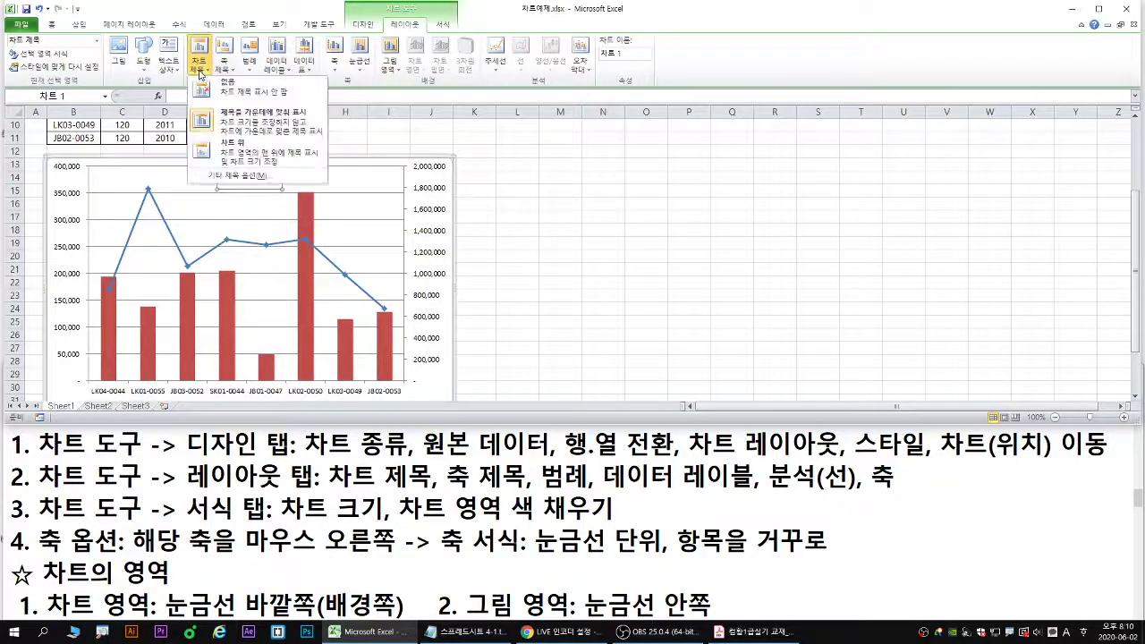
{"action": "left_click", "coordinate": [246, 152]}
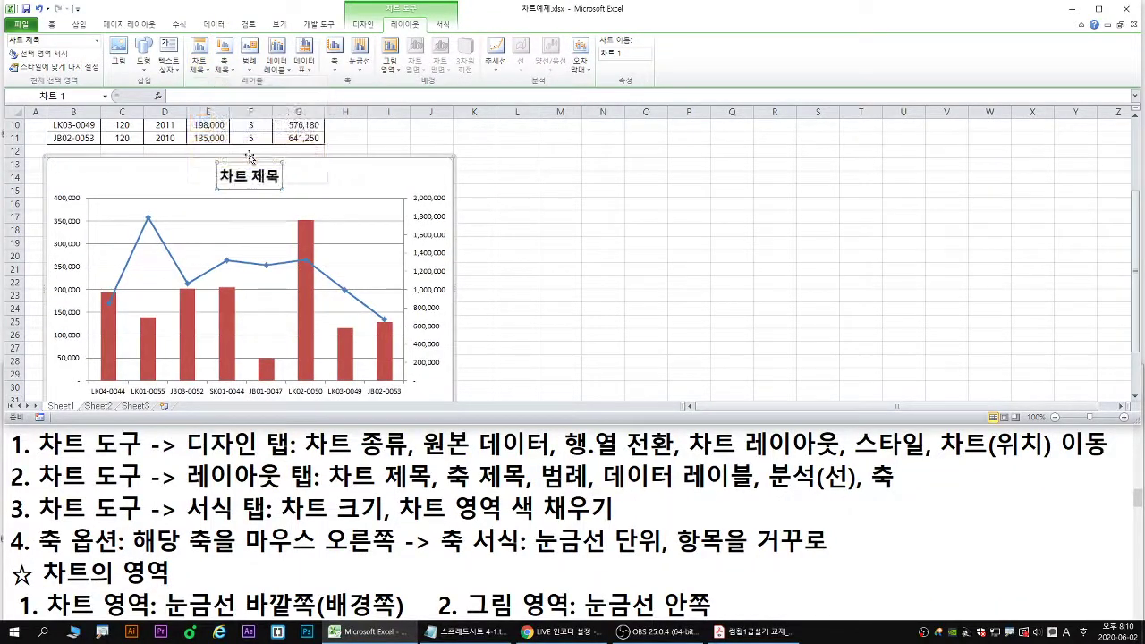
{"action": "left_click", "coordinate": [199, 65]}
{"action": "left_click", "coordinate": [215, 149]}
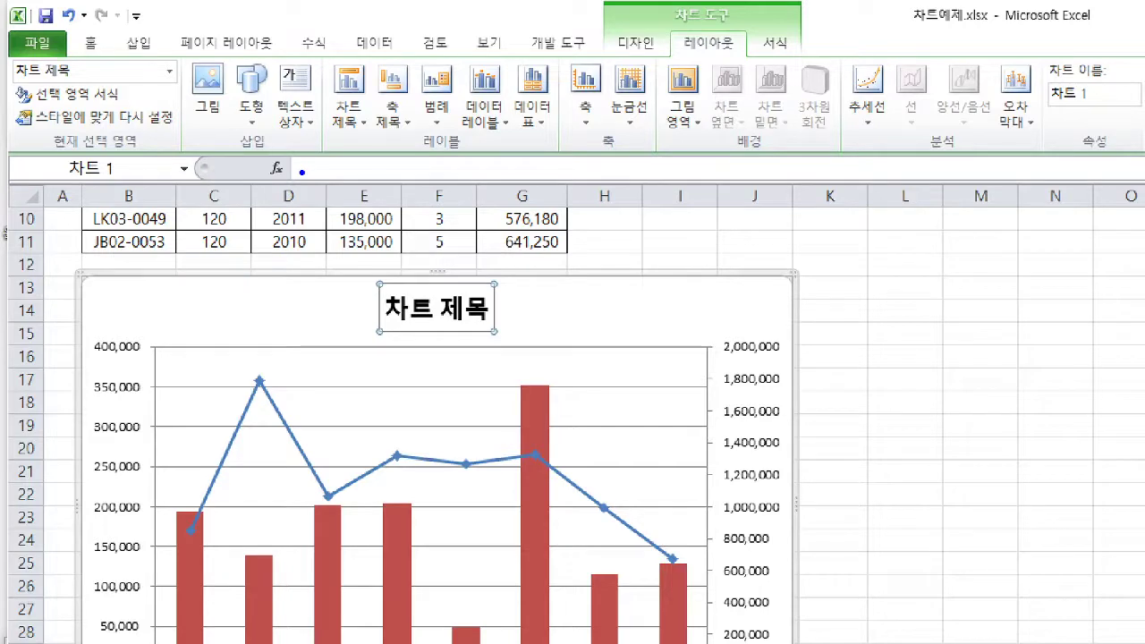
- Underline the placeholder chart title in blue and replace its text with 제품별 판매 현황
{"action": "left_click_drag", "start_coordinate": [381, 330], "coordinate": [501, 331]}
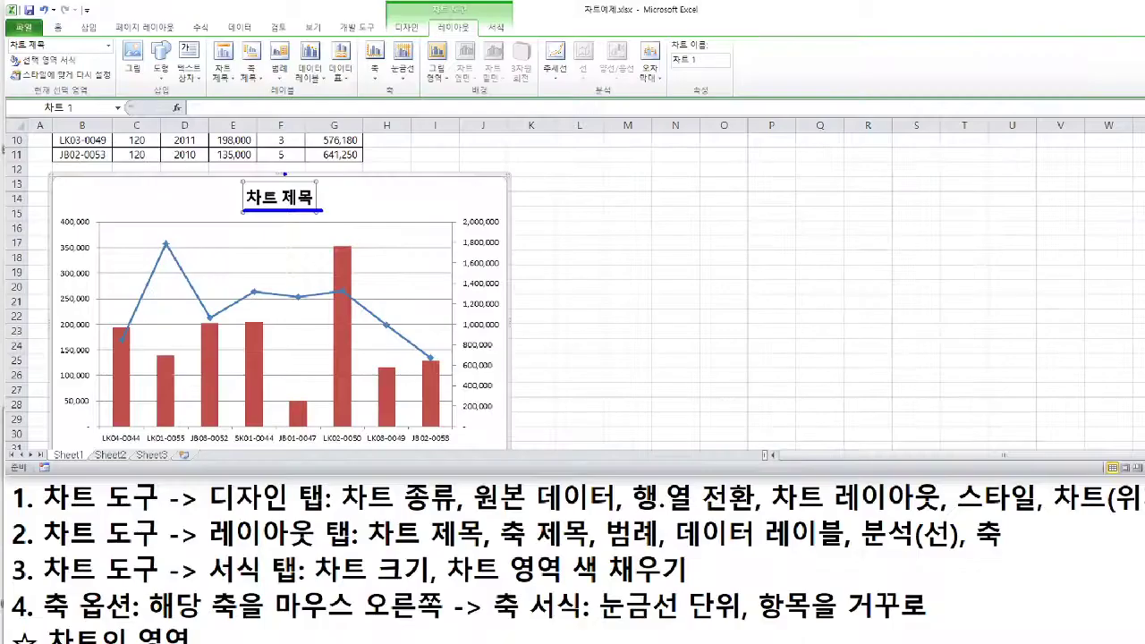
{"action": "left_click", "coordinate": [206, 108]}
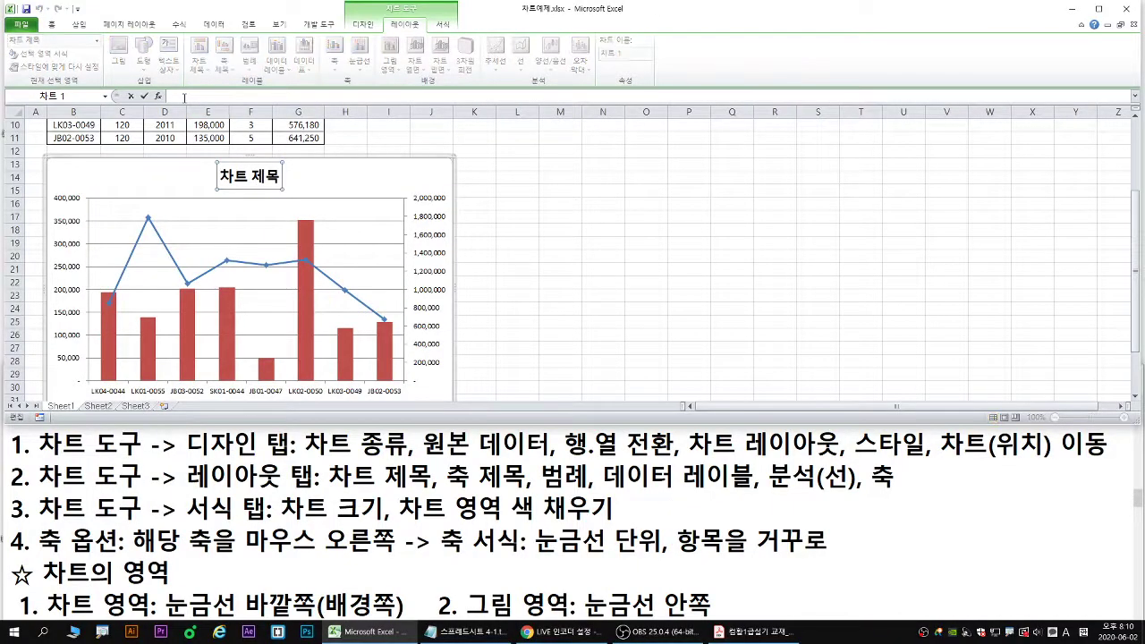
{"action": "type", "text": "wp"}
{"action": "key", "text": "BackSpace"}
{"action": "key", "text": "BackSpace"}
{"action": "type", "text": "제품별 목"}
{"action": "type", "text": "매 현황"}
{"action": "key", "text": "Return"}
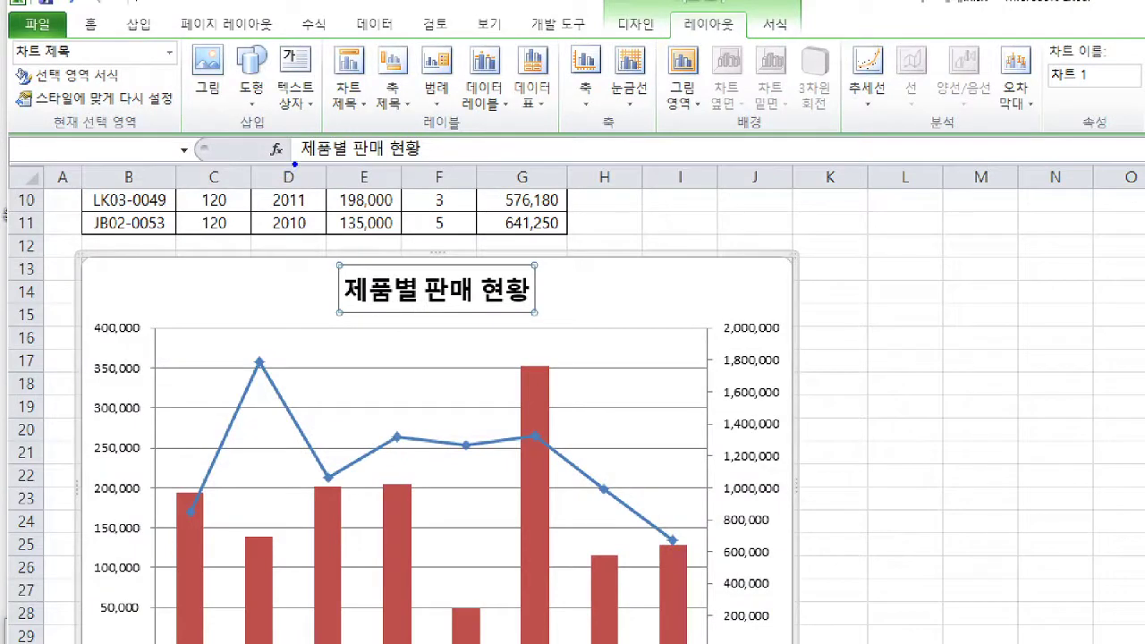
- Underline the entered title text in blue, draw a red Enter arrow beside it, and clear the drawn annotations
{"action": "mouse_move", "coordinate": [294, 164]}
{"action": "left_mouse_down"}
{"action": "mouse_move", "coordinate": [429, 164]}
{"action": "mouse_move", "coordinate": [430, 146]}
{"action": "left_mouse_up"}
{"action": "key", "text": "r"}
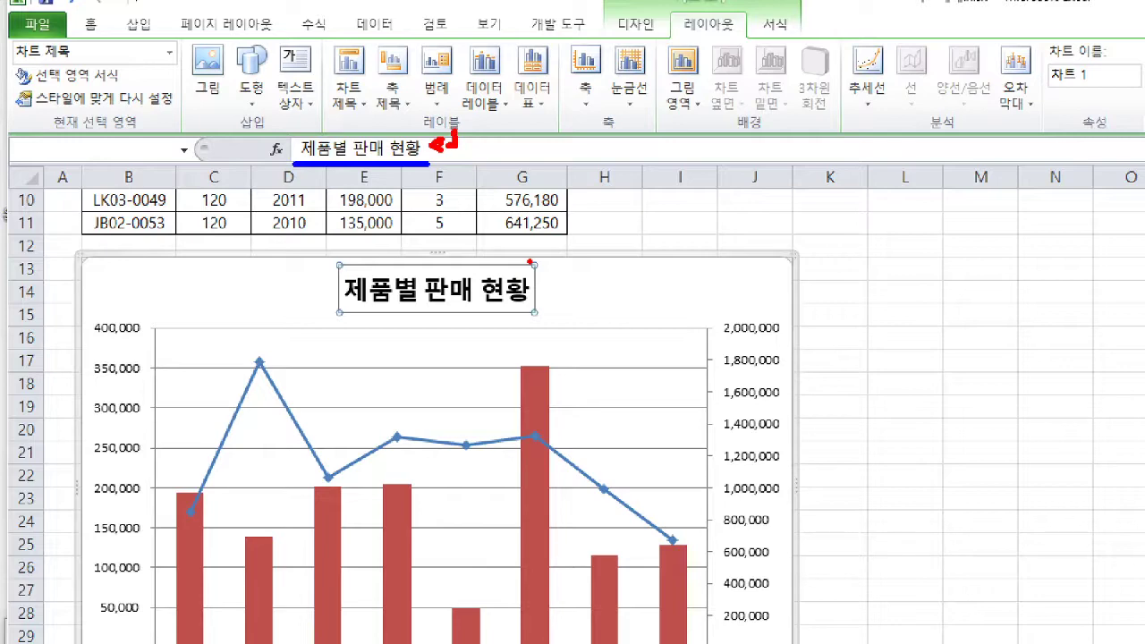
{"action": "key", "text": "Escape"}
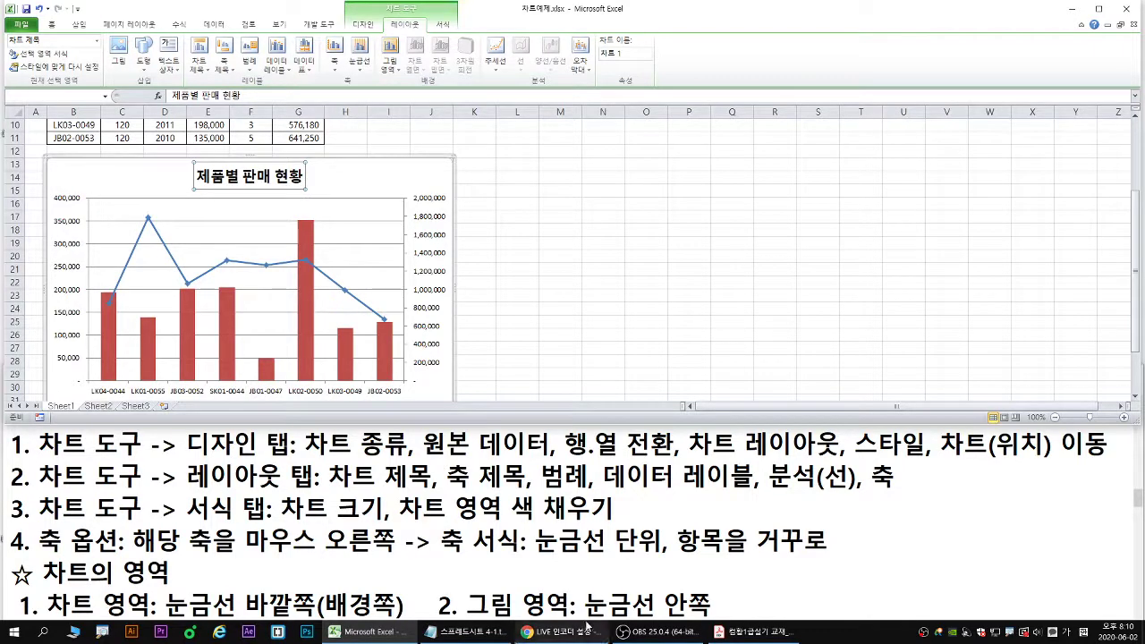
- Switch to the textbook PDF, underline the 보통 효과 – 강조 3 shape style requirement in green, and select the chart title in Excel
{"action": "left_click", "coordinate": [758, 638]}
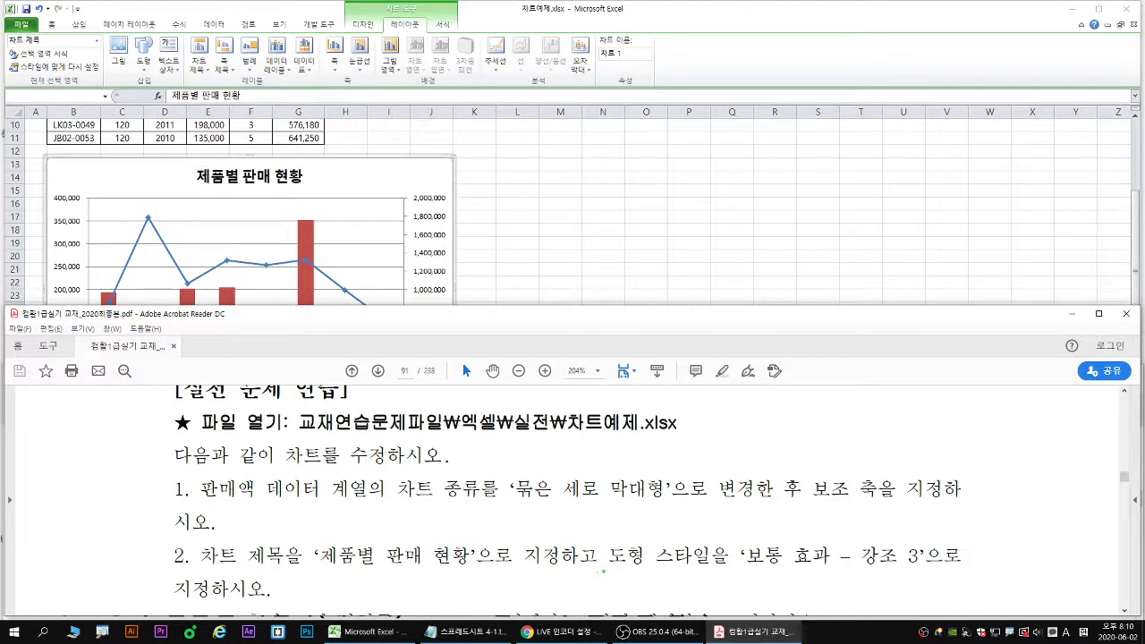
{"action": "left_click_drag", "start_coordinate": [605, 570], "coordinate": [930, 569]}
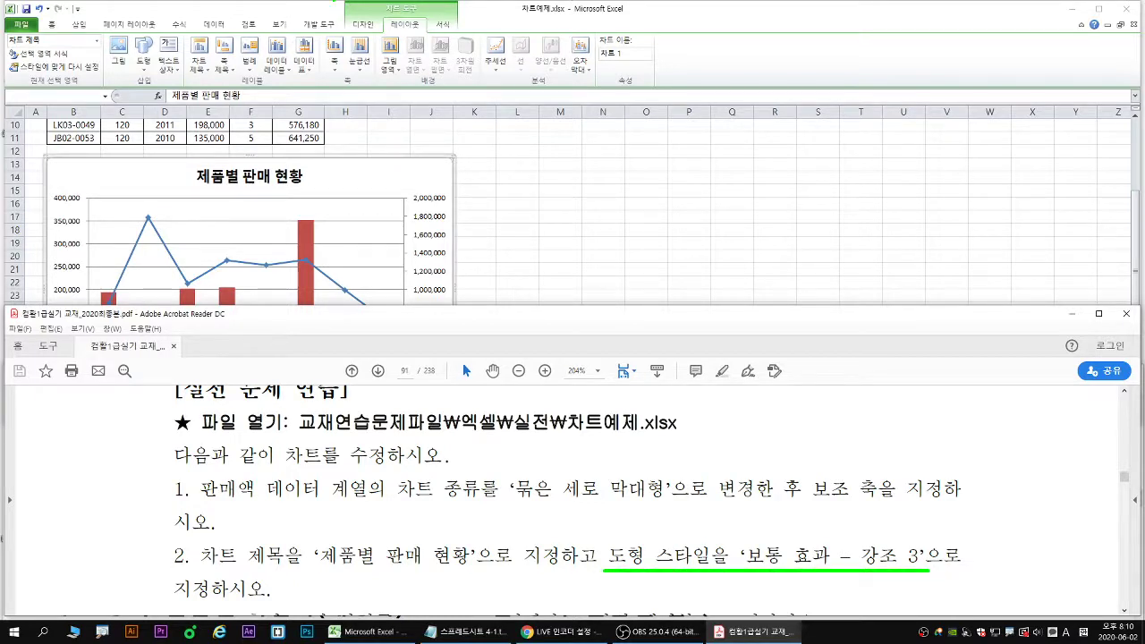
{"action": "left_click", "coordinate": [296, 186]}
{"action": "left_click", "coordinate": [304, 178]}
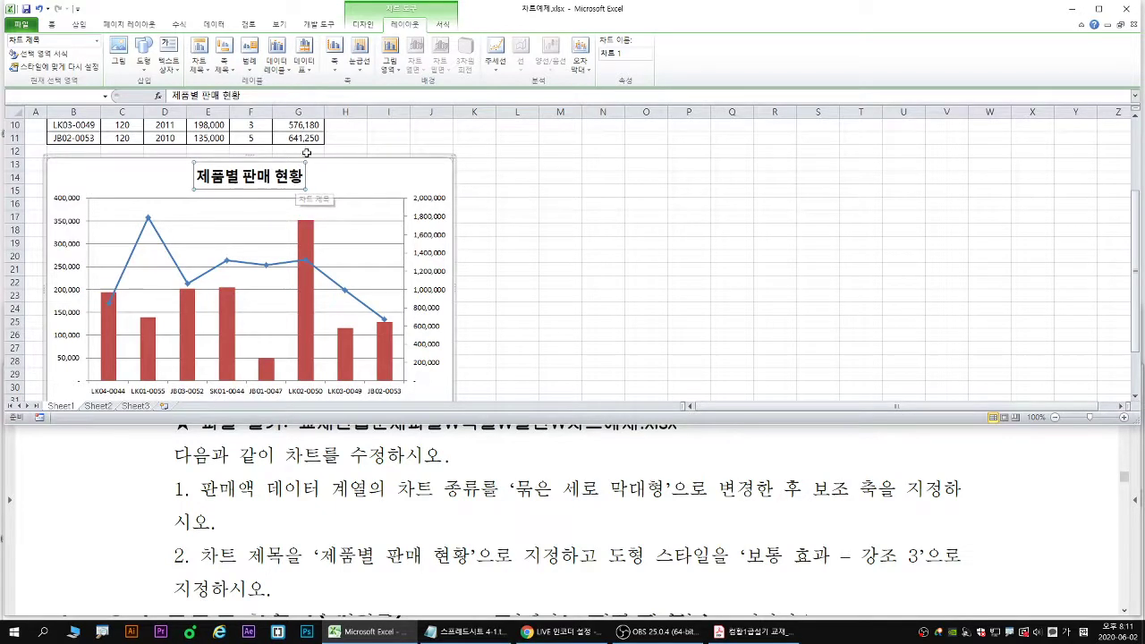
- Preview the shape fill, shape outline and shape style choices for the chart title, and mark the style gallery's expand control in red
{"action": "left_click", "coordinate": [443, 27]}
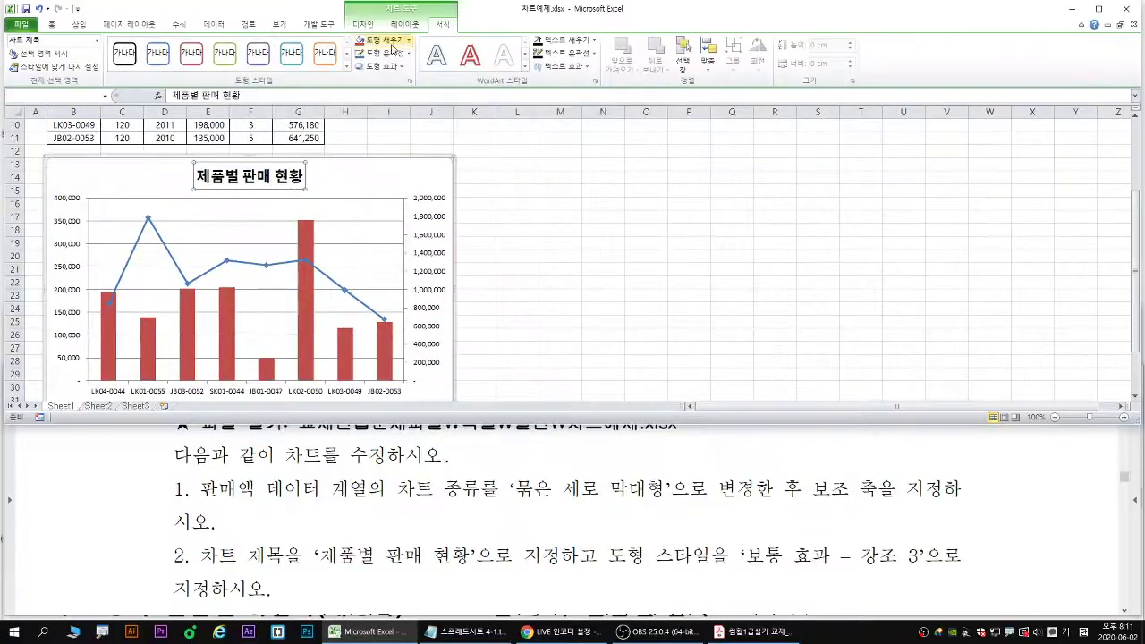
{"action": "left_click", "coordinate": [715, 69]}
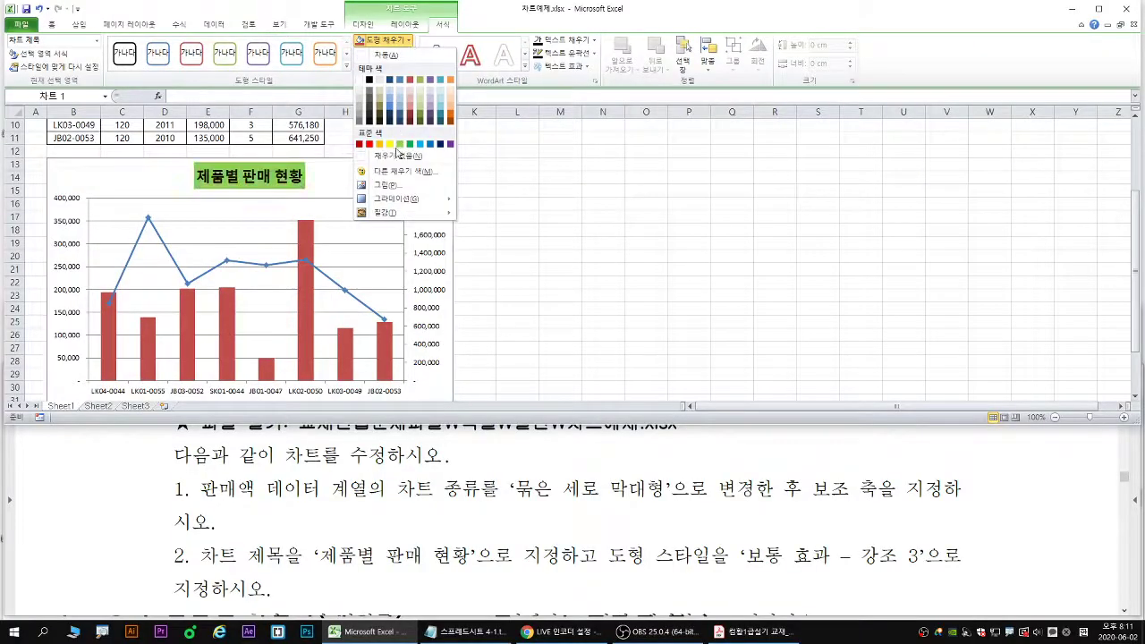
{"action": "left_click", "coordinate": [383, 53]}
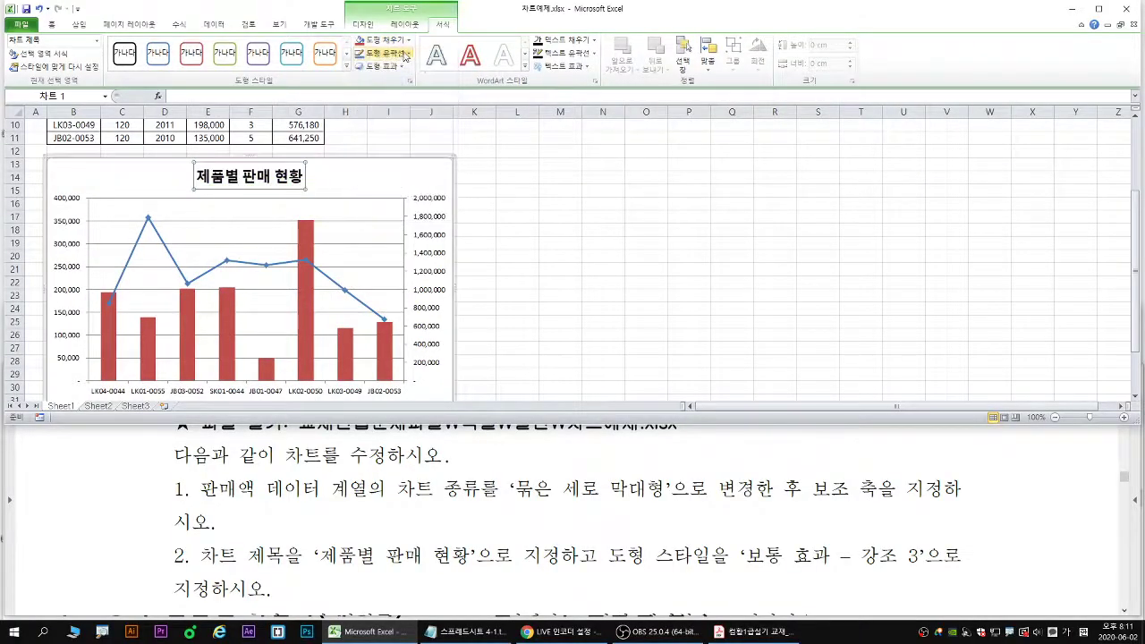
{"action": "left_click", "coordinate": [383, 53]}
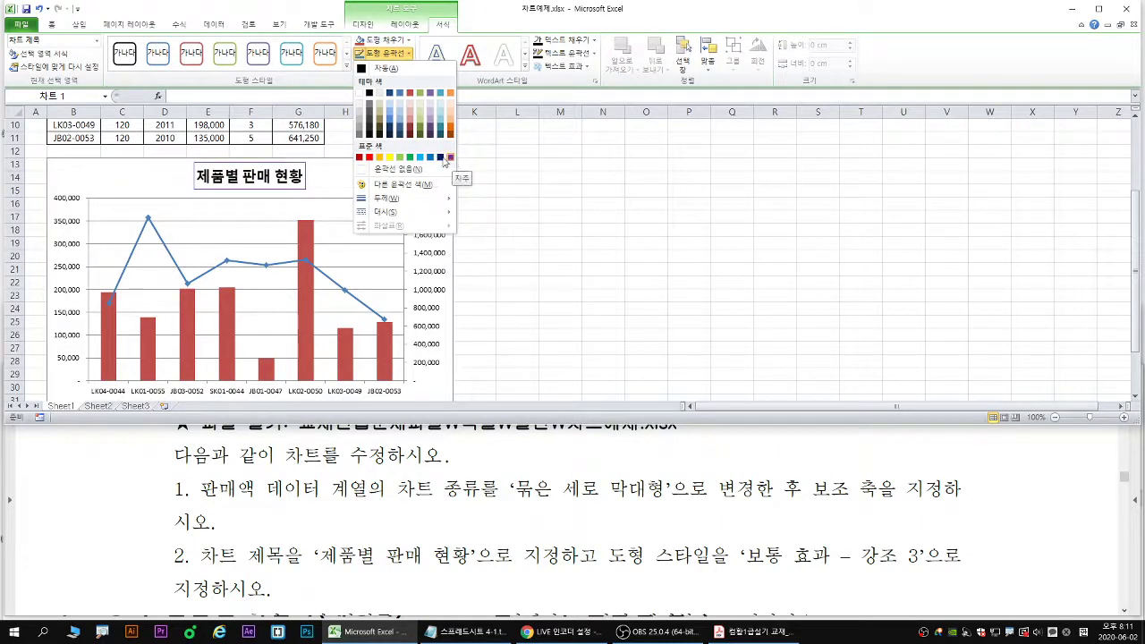
{"action": "left_click", "coordinate": [345, 69]}
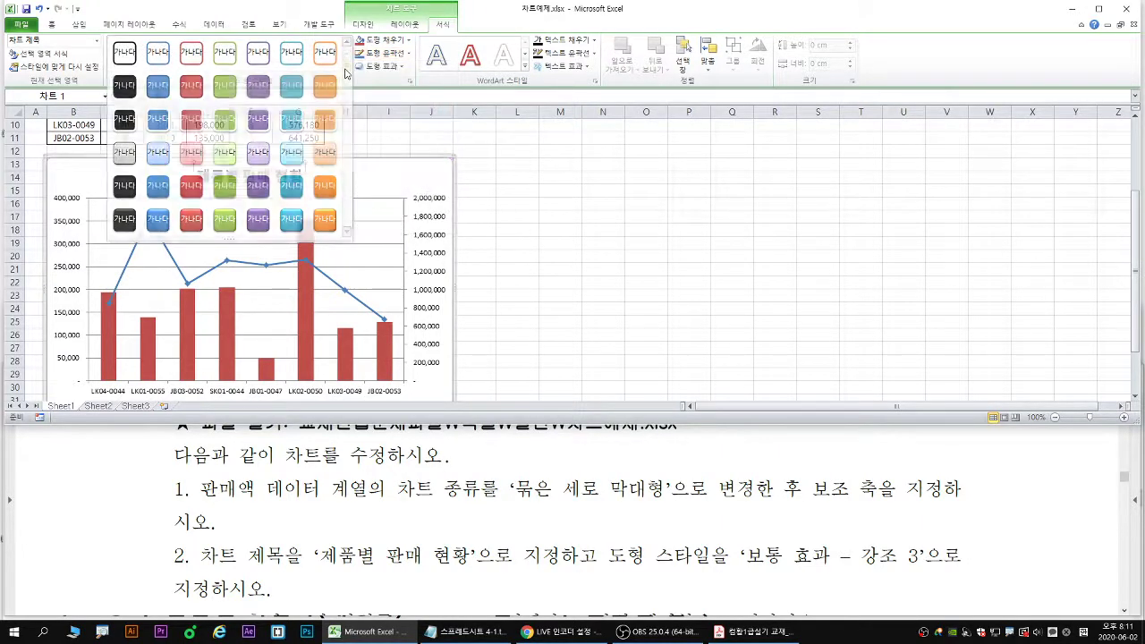
{"action": "left_click", "coordinate": [124, 52]}
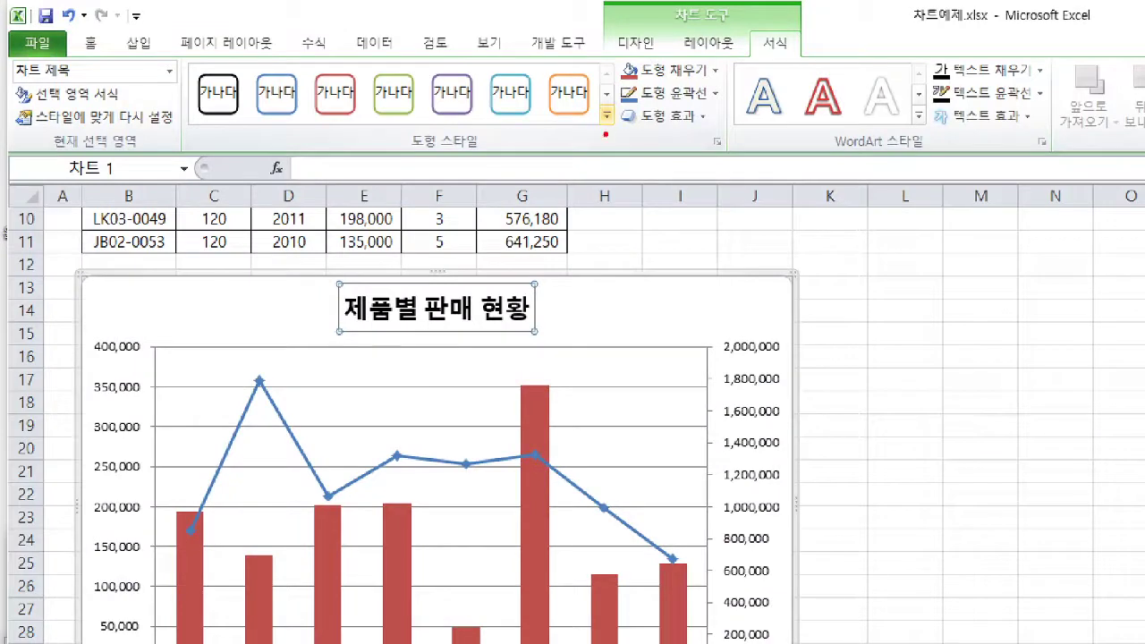
{"action": "mouse_move", "coordinate": [598, 110]}
{"action": "left_mouse_down"}
{"action": "mouse_move", "coordinate": [608, 125]}
{"action": "mouse_move", "coordinate": [624, 101]}
{"action": "left_mouse_up"}
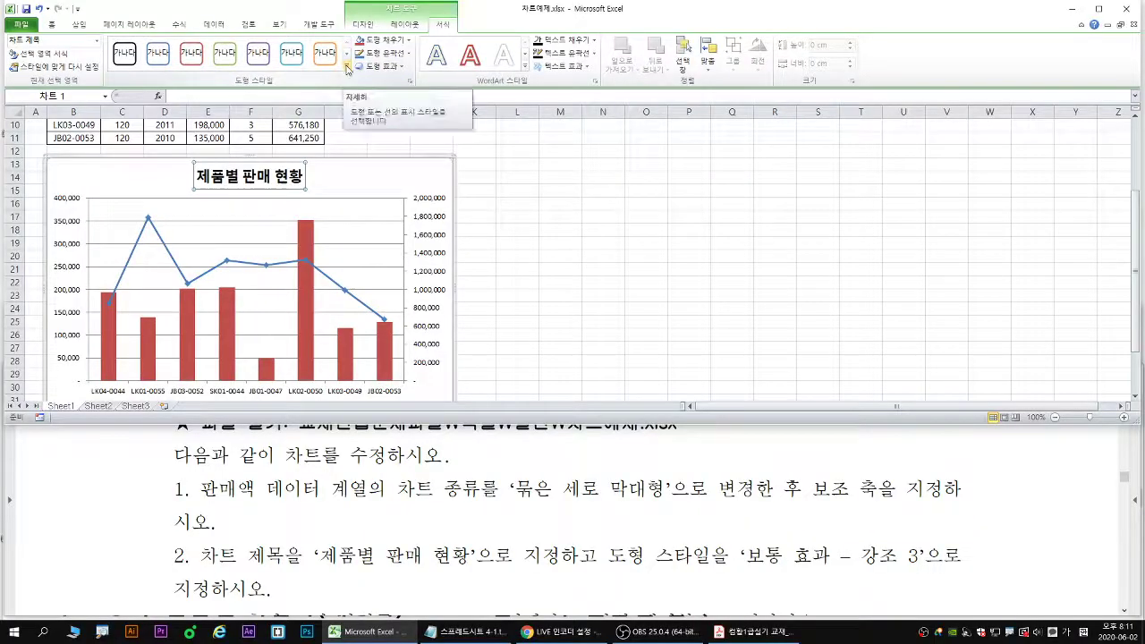
- Point out 보통 효과 - 황록색, 강조 3 among the shape styles, underline 황록색 in red, and number the accent columns
{"action": "left_click", "coordinate": [346, 68]}
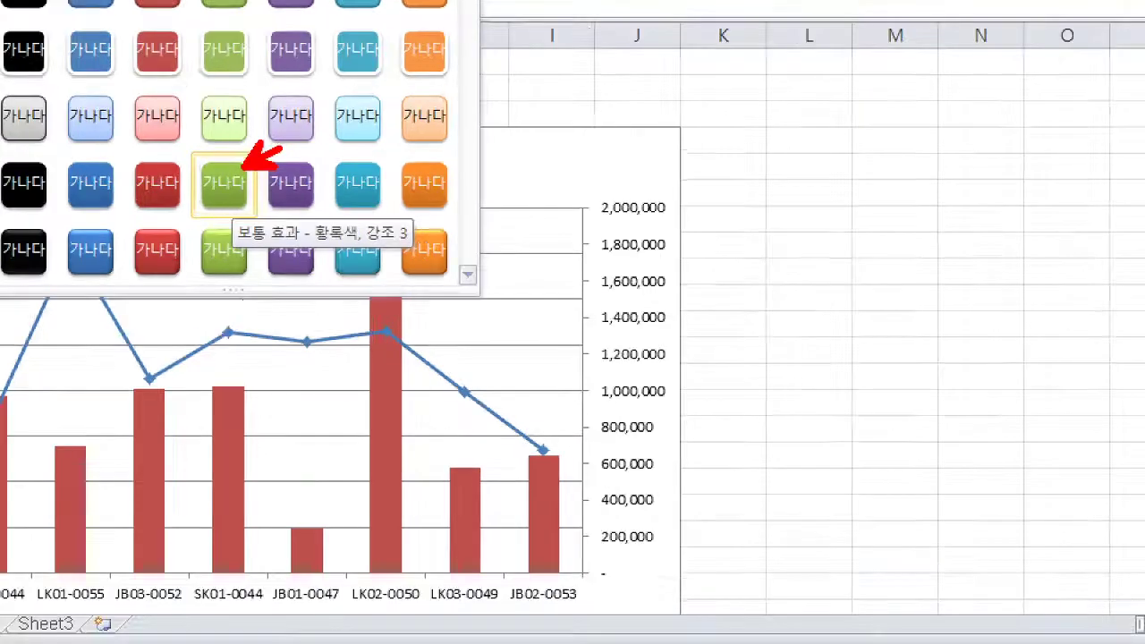
{"action": "left_click_drag", "start_coordinate": [312, 244], "coordinate": [358, 243]}
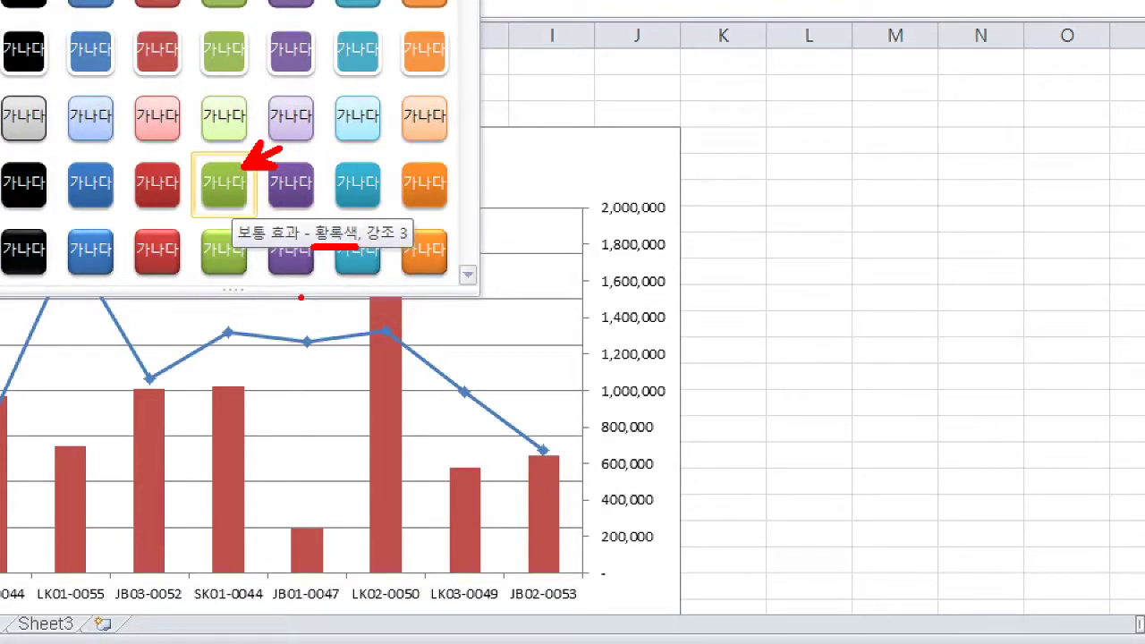
{"action": "left_click_drag", "start_coordinate": [98, 139], "coordinate": [87, 167]}
{"action": "mouse_move", "coordinate": [150, 140]}
{"action": "left_mouse_down"}
{"action": "mouse_move", "coordinate": [155, 158]}
{"action": "mouse_move", "coordinate": [181, 162]}
{"action": "left_mouse_up"}
{"action": "left_click_drag", "start_coordinate": [209, 131], "coordinate": [214, 166]}
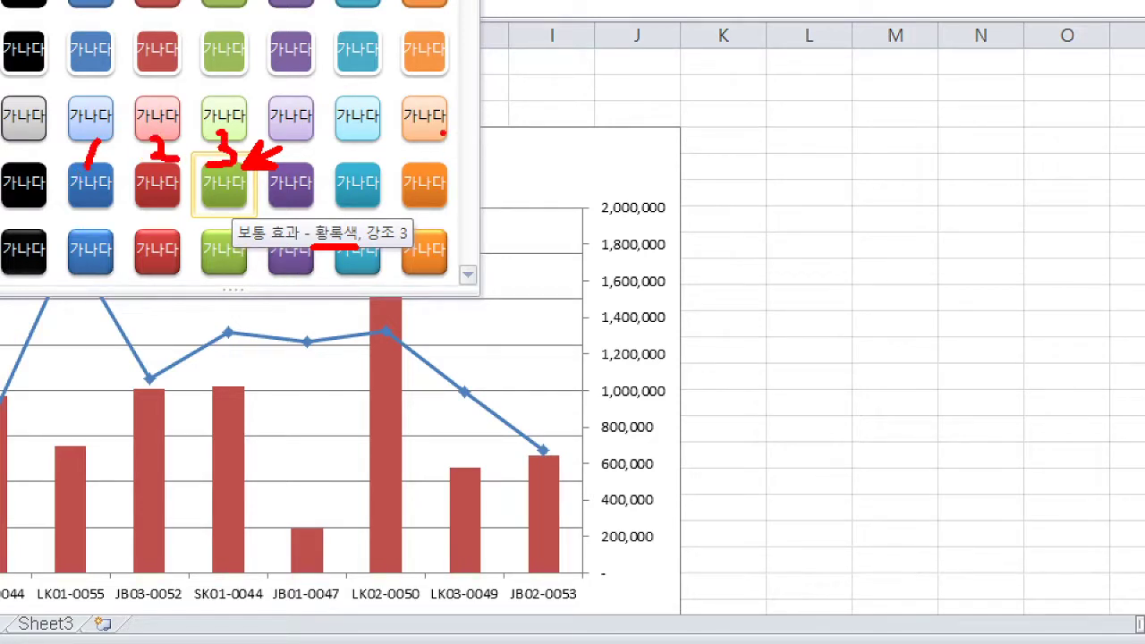
{"action": "left_click_drag", "start_coordinate": [429, 116], "coordinate": [410, 152]}
{"action": "mouse_move", "coordinate": [293, 133]}
{"action": "left_mouse_down"}
{"action": "mouse_move", "coordinate": [300, 157]}
{"action": "mouse_move", "coordinate": [374, 130]}
{"action": "left_mouse_up"}
{"action": "mouse_move", "coordinate": [191, 153]}
{"action": "left_mouse_down"}
{"action": "mouse_move", "coordinate": [193, 179]}
{"action": "mouse_move", "coordinate": [252, 214]}
{"action": "mouse_move", "coordinate": [193, 145]}
{"action": "left_mouse_up"}
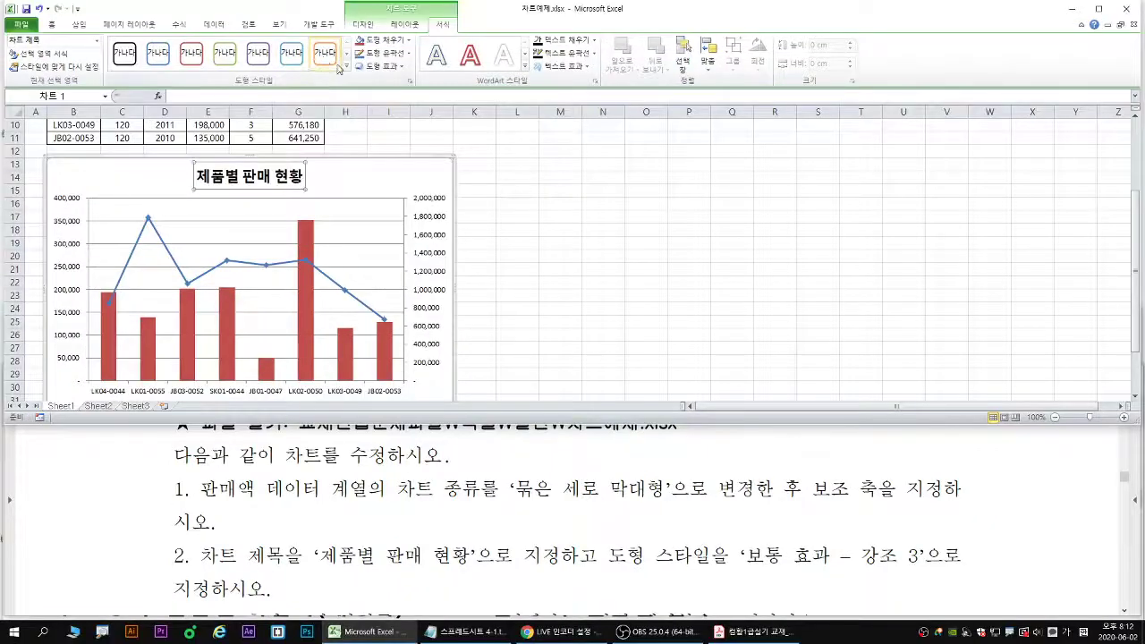
- Apply the 보통 효과 - 황록색, 강조 3 shape style to the chart title, and mark the formatting controls used in red
{"action": "left_click", "coordinate": [348, 68]}
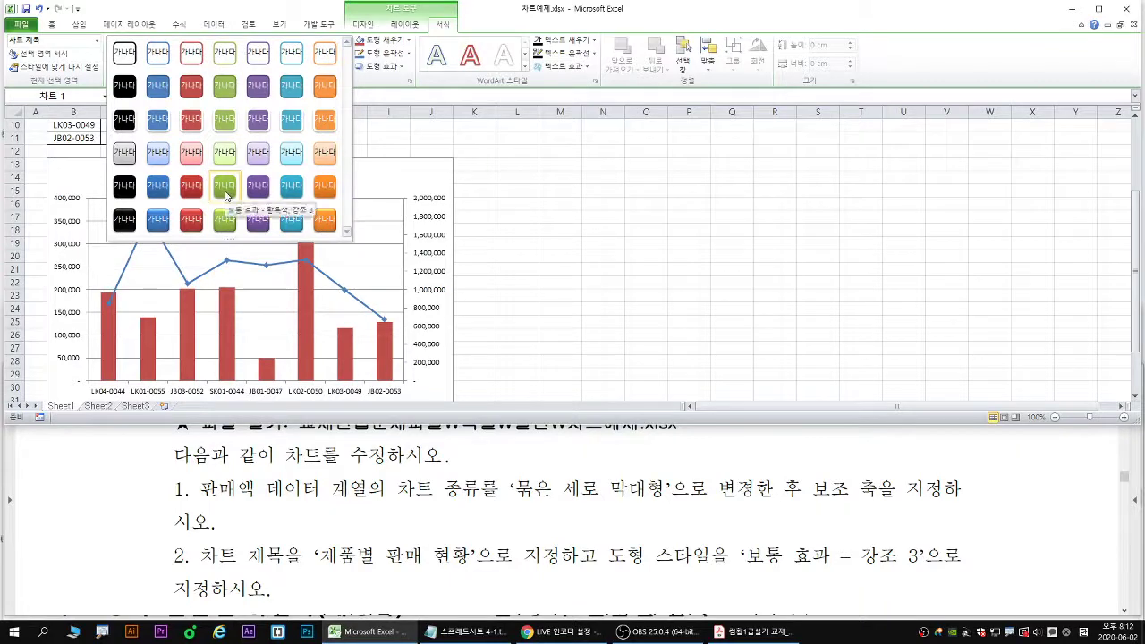
{"action": "left_click", "coordinate": [225, 195]}
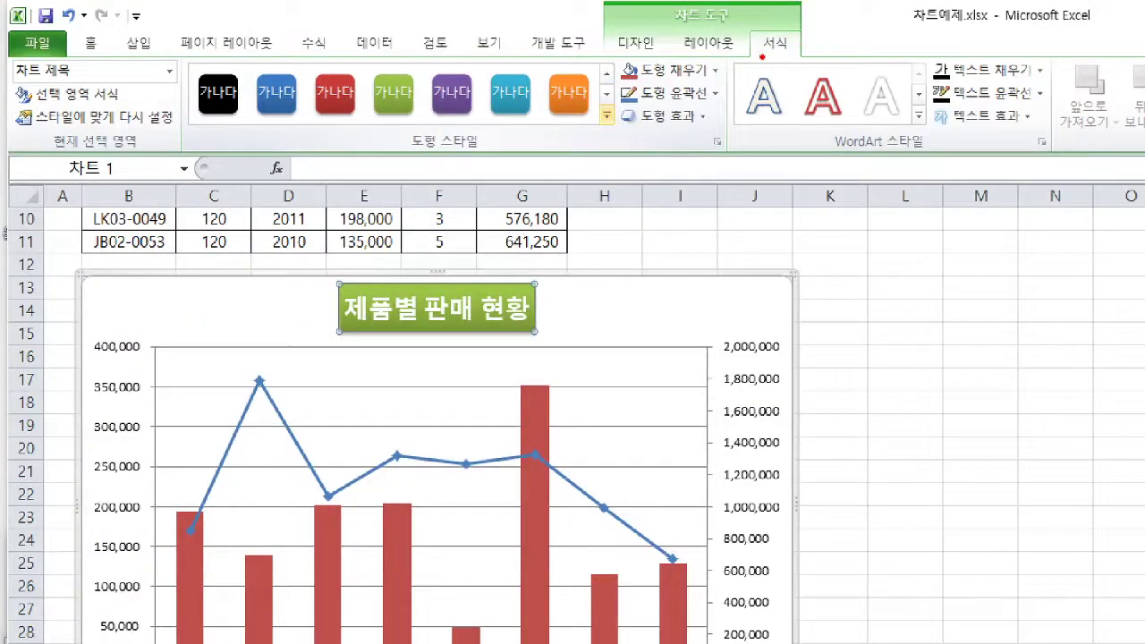
{"action": "left_click_drag", "start_coordinate": [759, 55], "coordinate": [804, 55]}
{"action": "left_click_drag", "start_coordinate": [597, 102], "coordinate": [623, 98]}
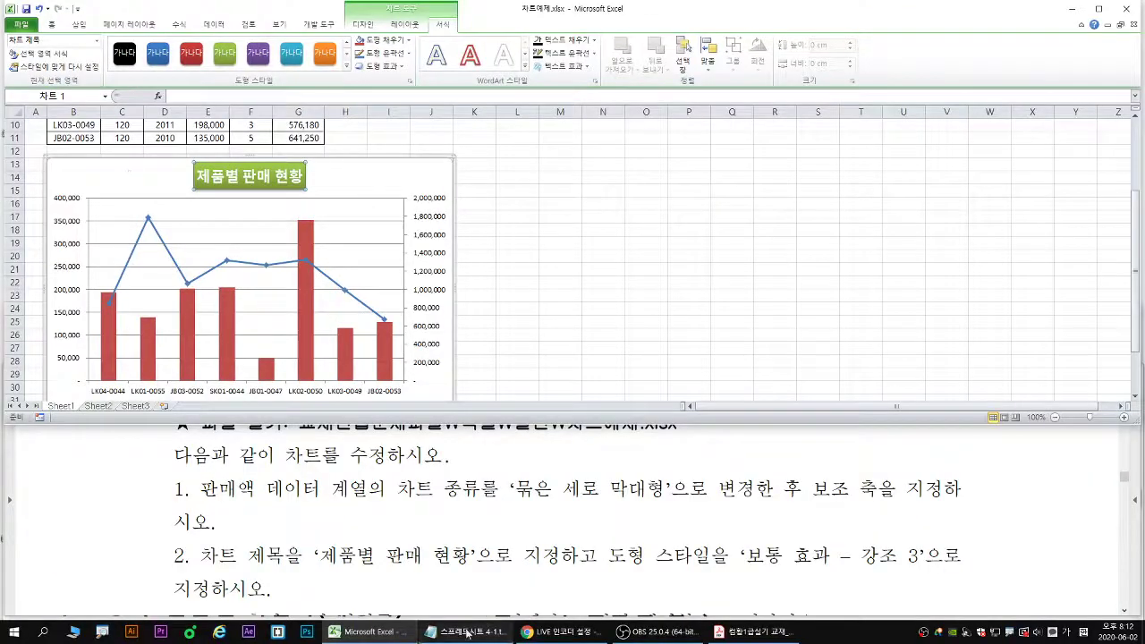
- Review task 3 in the textbook and its finished chart, outlining the secondary axis in green and its x 10000 unit label in blue
{"action": "left_click", "coordinate": [467, 632]}
{"action": "scroll", "coordinate": [462, 362], "scroll_direction": "down", "scroll_amount": 2}
{"action": "left_click", "coordinate": [835, 96]}
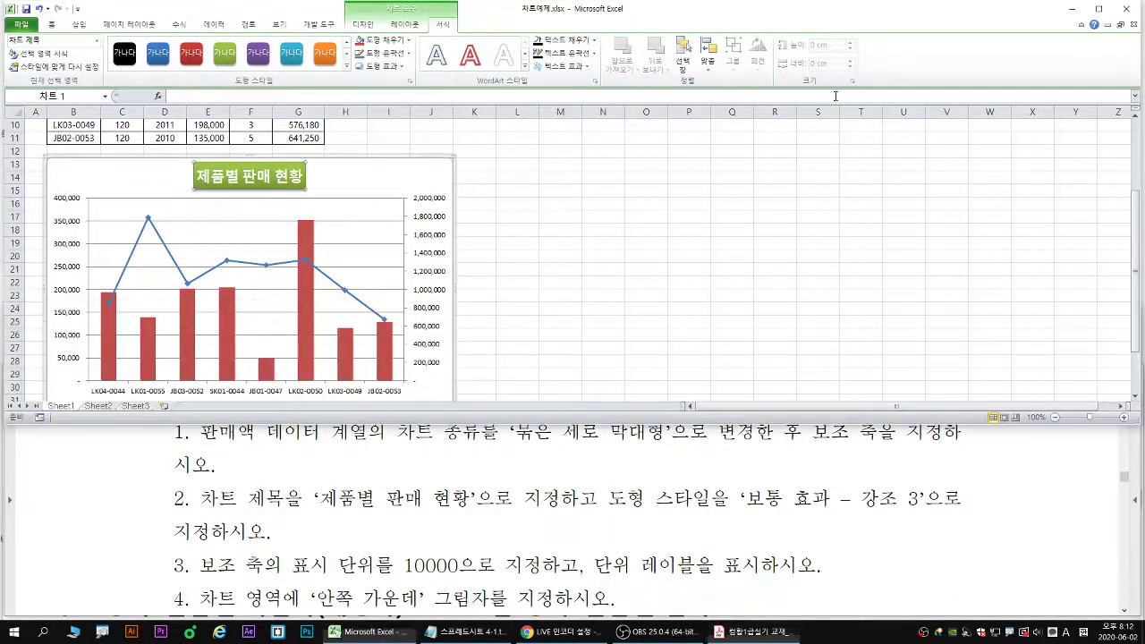
{"action": "left_click", "coordinate": [433, 204]}
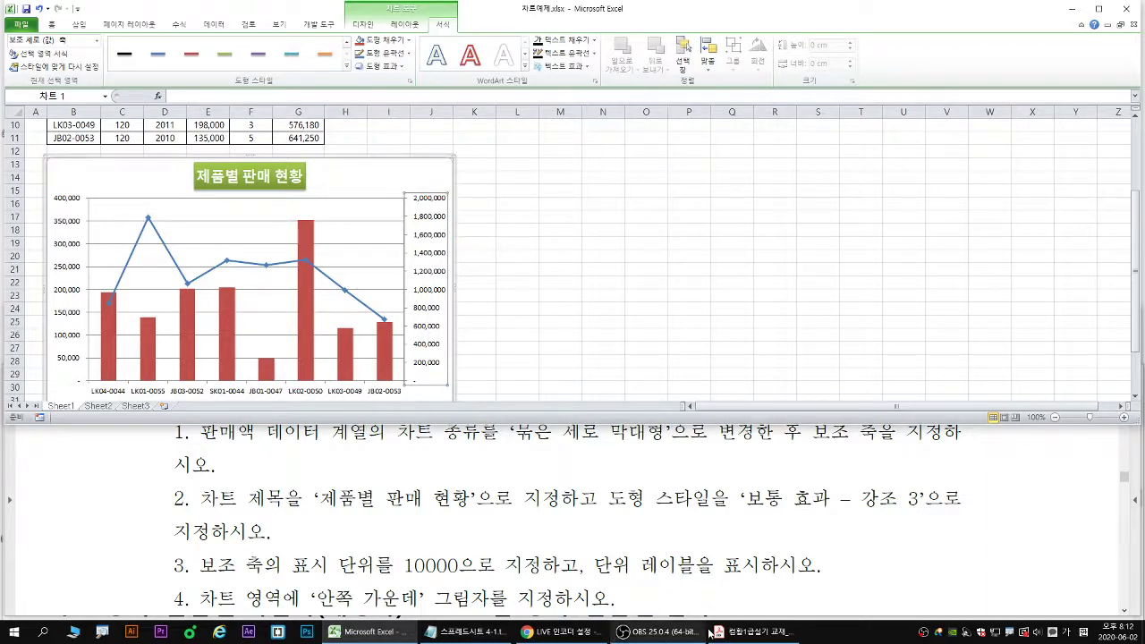
{"action": "left_click", "coordinate": [751, 633]}
{"action": "key", "text": "super+Up"}
{"action": "scroll", "coordinate": [487, 534], "scroll_direction": "down", "scroll_amount": 10}
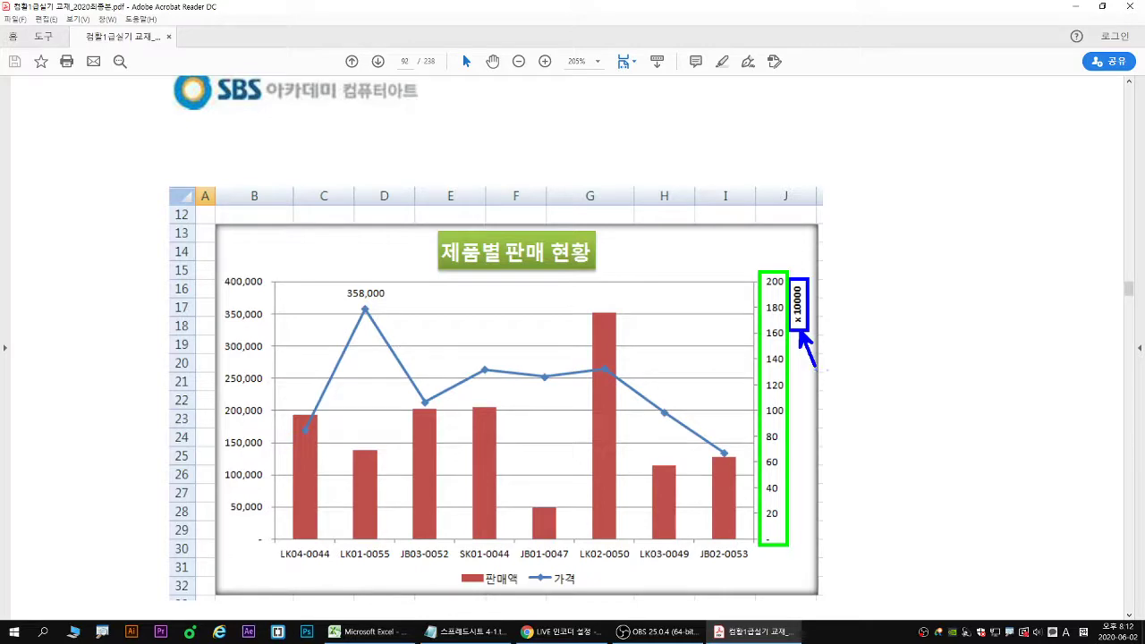
- Return to Excel and open the axis formatting options (축 서식) for the chart's secondary vertical axis
{"action": "key", "text": "alt+Tab"}
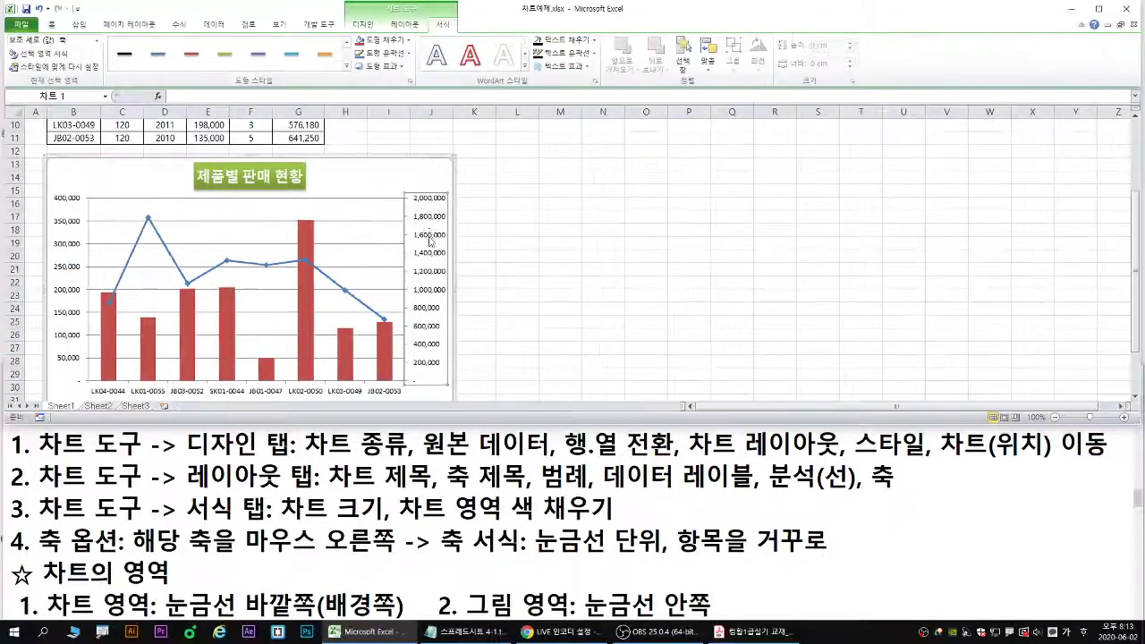
{"action": "double_click", "coordinate": [430, 221]}
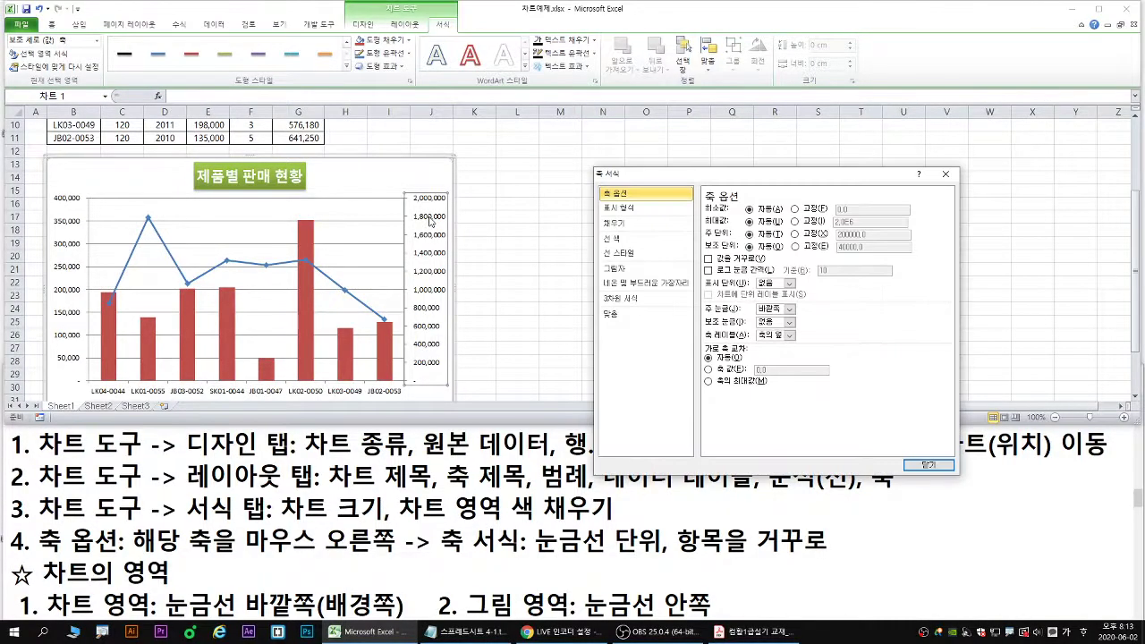
{"action": "key", "text": "Escape"}
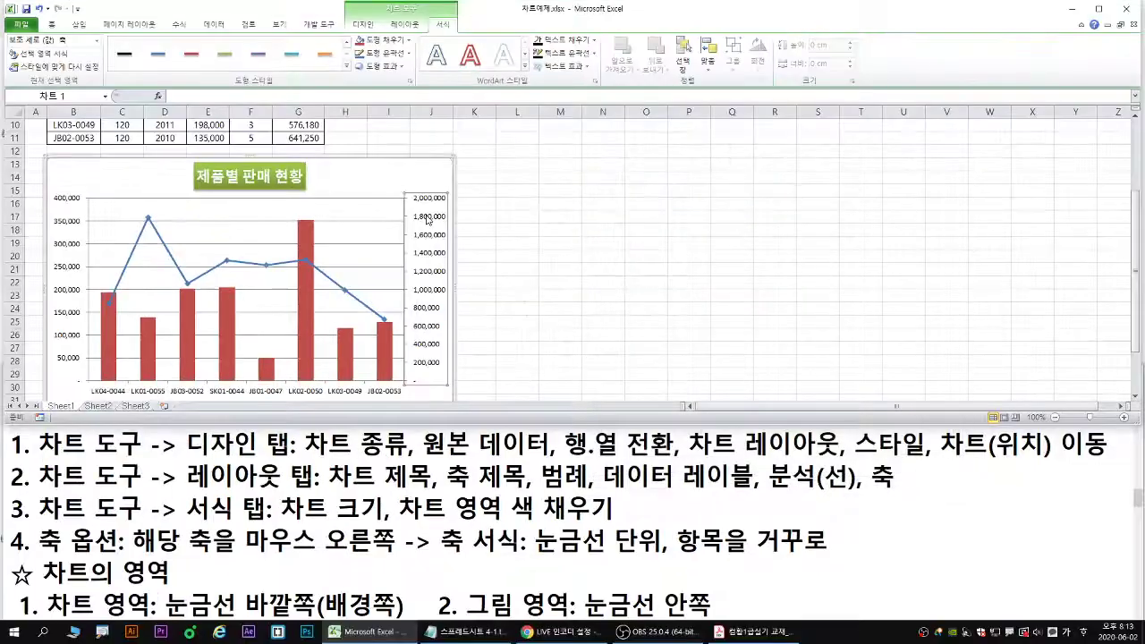
{"action": "right_click", "coordinate": [425, 219]}
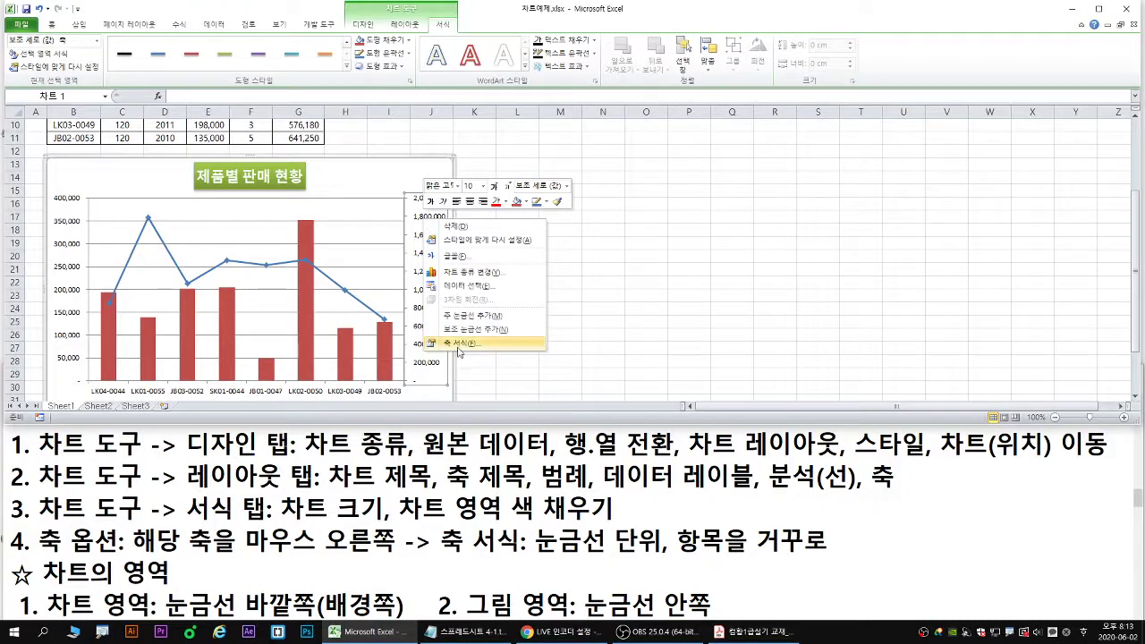
{"action": "left_click", "coordinate": [458, 345]}
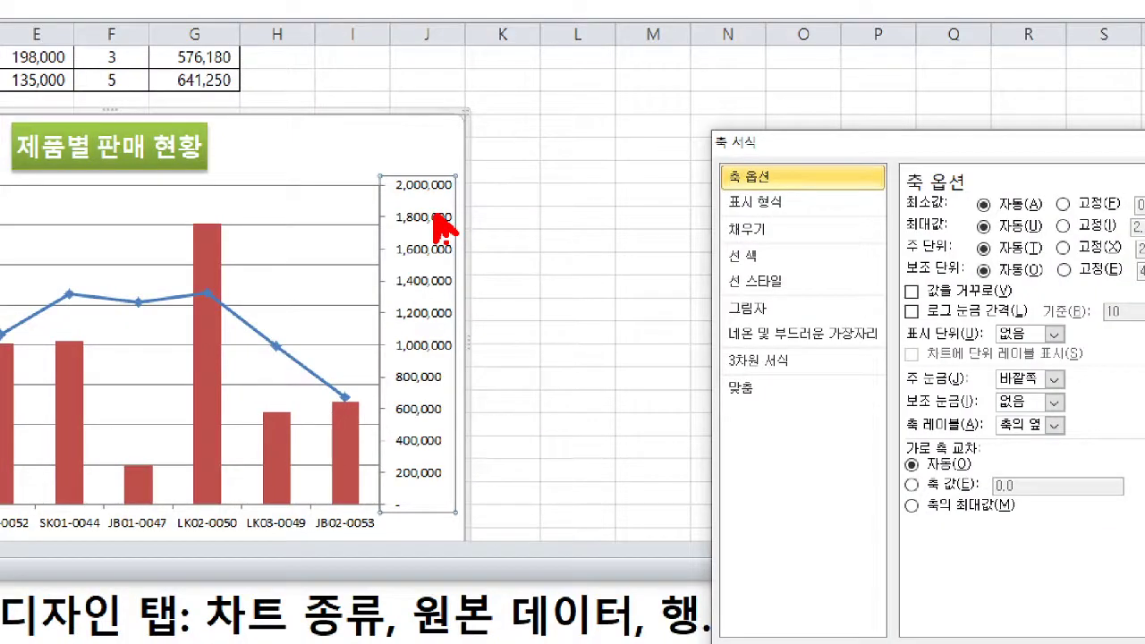
- Mark the secondary axis in red and the unit options in green, underline 표시 단위 in red, and clear the annotations
{"action": "left_click_drag", "start_coordinate": [436, 222], "coordinate": [451, 231]}
{"action": "key", "text": "g"}
{"action": "left_click_drag", "start_coordinate": [904, 235], "coordinate": [904, 254]}
{"action": "left_click_drag", "start_coordinate": [909, 333], "coordinate": [1136, 350]}
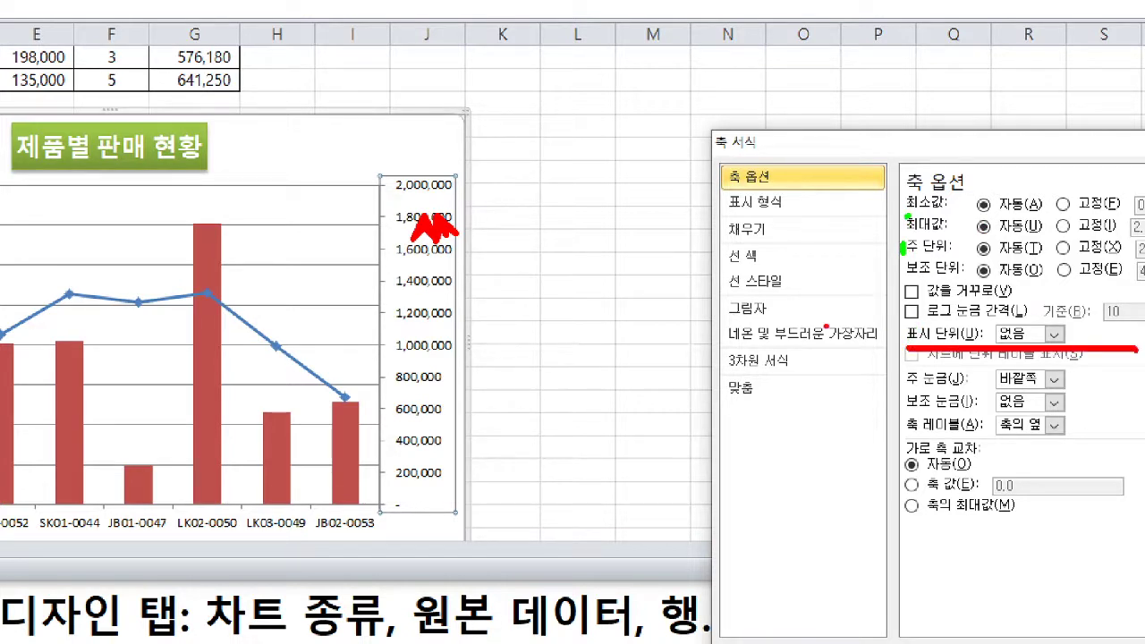
{"action": "key", "text": "Escape"}
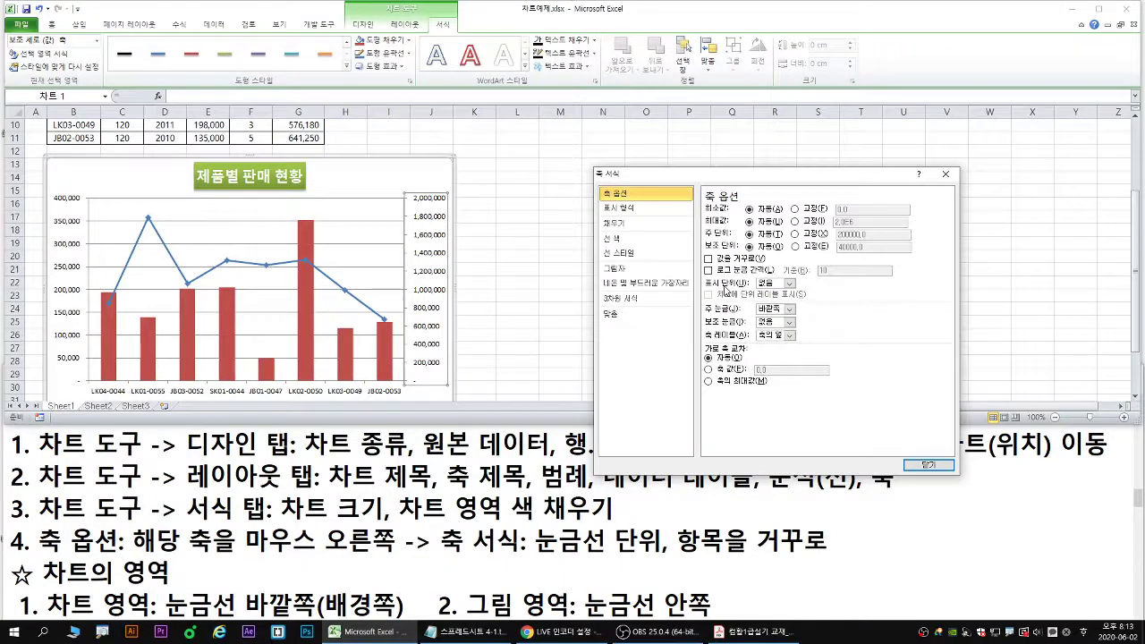
- Set the secondary axis display unit (표시 단위) to 10000, and mark the chosen value and the chart's unit label in red
{"action": "left_click", "coordinate": [788, 283]}
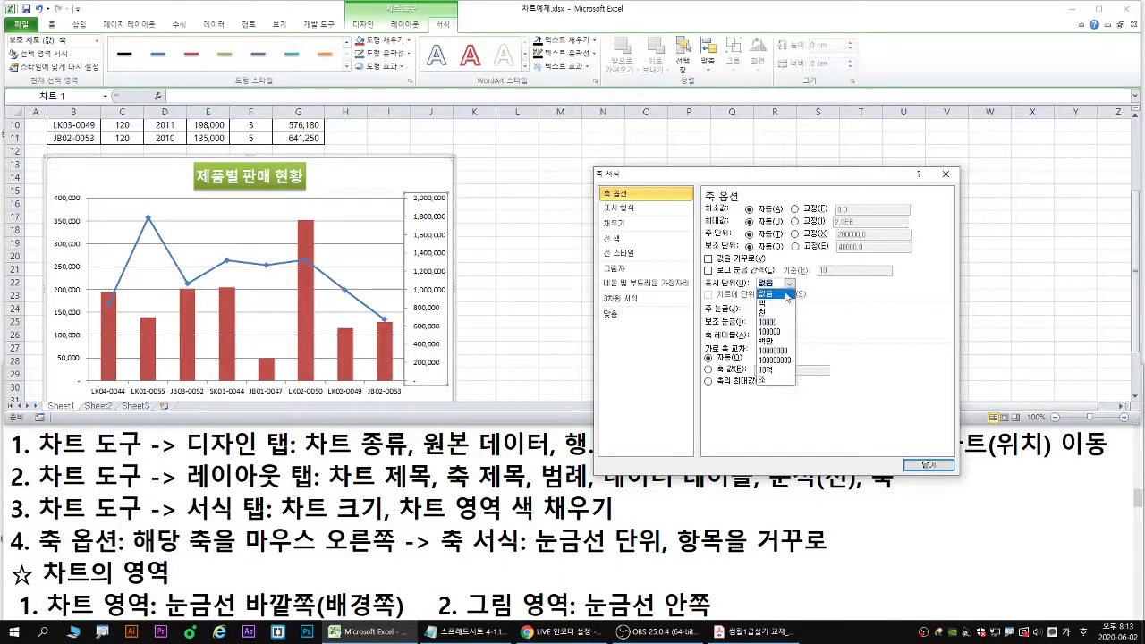
{"action": "left_click", "coordinate": [771, 322]}
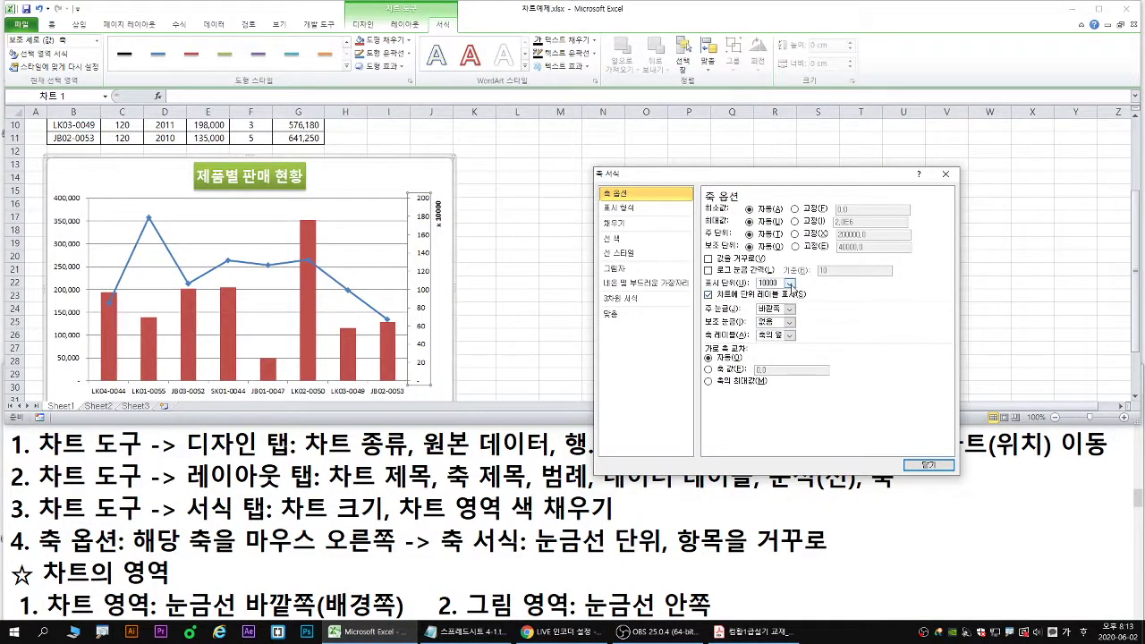
{"action": "left_click", "coordinate": [789, 282]}
{"action": "key", "text": "ctrl+1"}
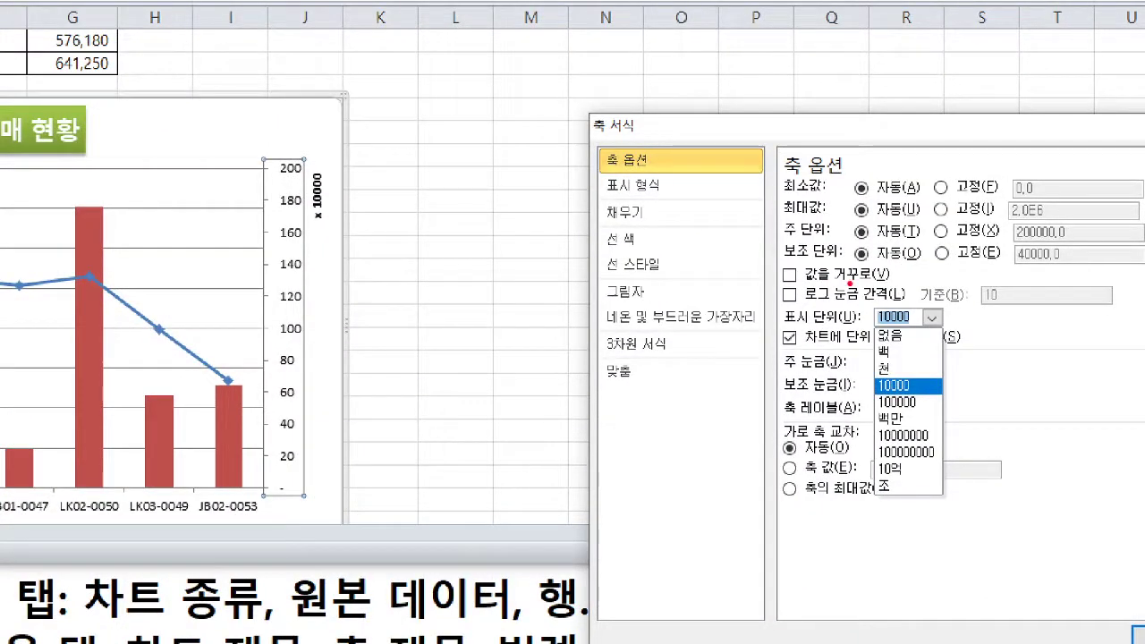
{"action": "left_click_drag", "start_coordinate": [882, 325], "coordinate": [914, 327]}
{"action": "left_click_drag", "start_coordinate": [303, 165], "coordinate": [332, 229]}
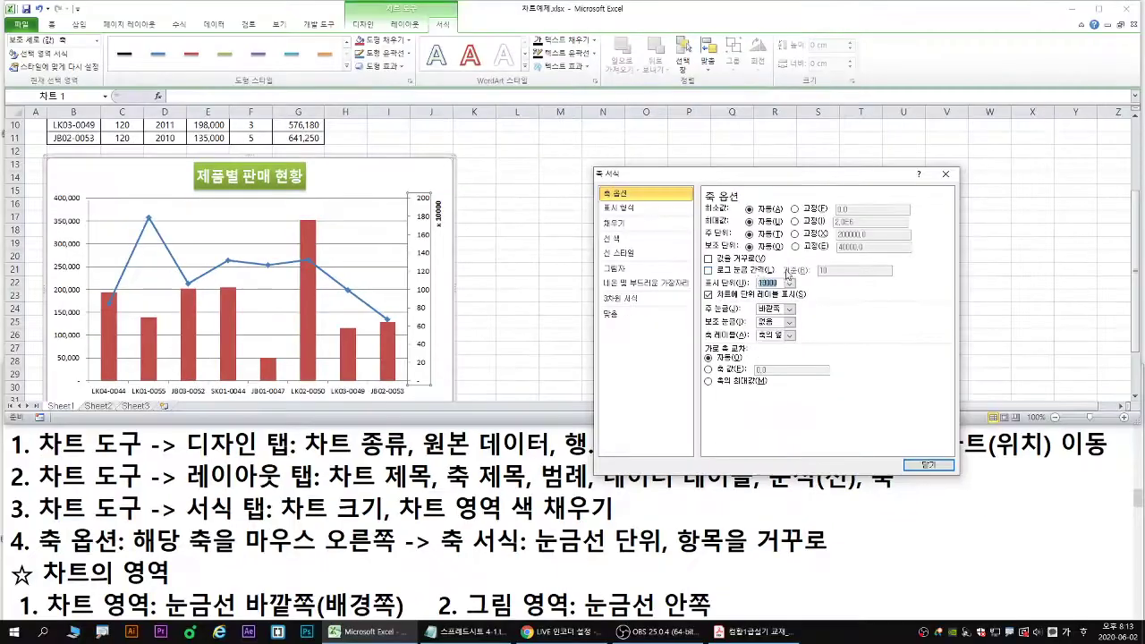
- Toggle 차트에 단위 레이블 표시 off and back on, mark the display unit and label options in red, clear the marks, and close the axis formatting
{"action": "left_click", "coordinate": [789, 337]}
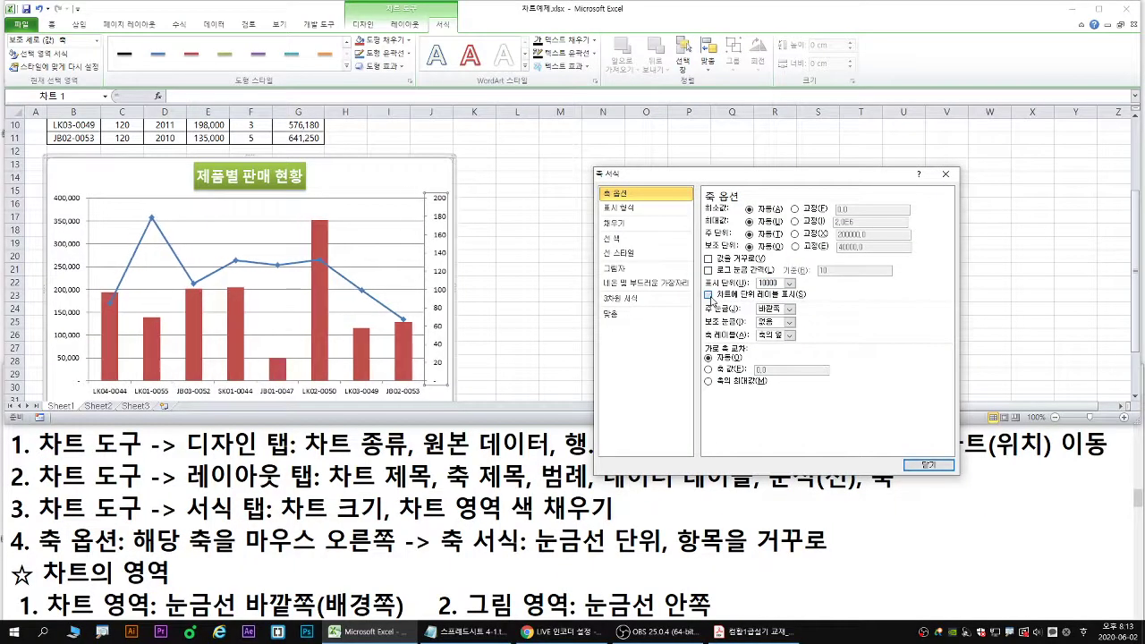
{"action": "left_click", "coordinate": [709, 295]}
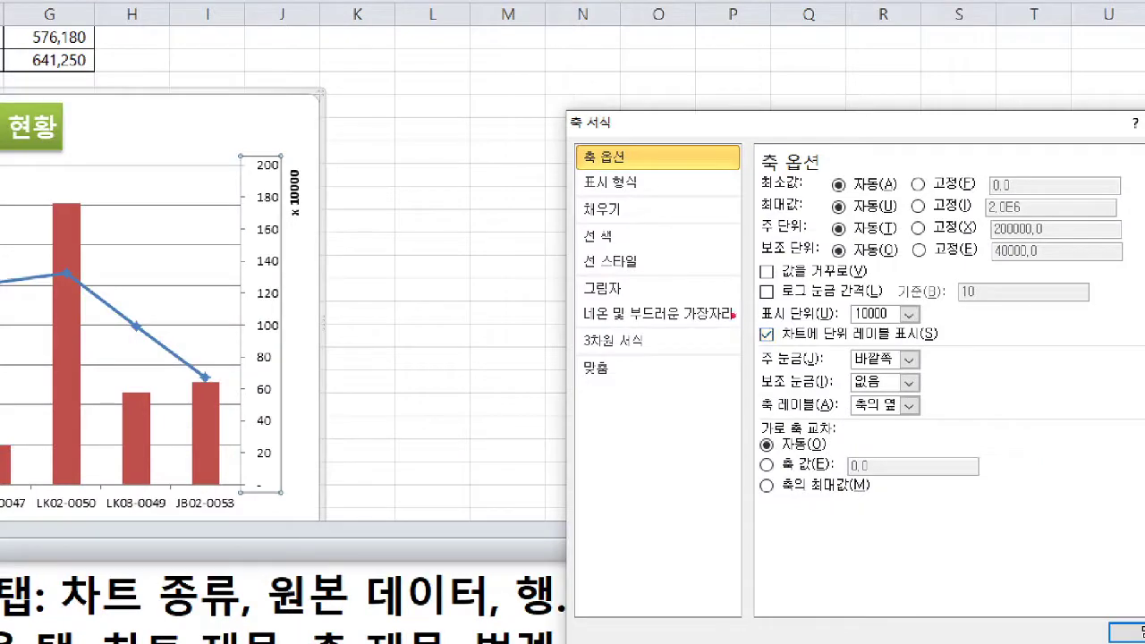
{"action": "left_click_drag", "start_coordinate": [703, 290], "coordinate": [717, 288]}
{"action": "mouse_move", "coordinate": [857, 325]}
{"action": "left_mouse_down"}
{"action": "mouse_move", "coordinate": [895, 325]}
{"action": "mouse_move", "coordinate": [923, 294]}
{"action": "left_mouse_up"}
{"action": "mouse_move", "coordinate": [746, 315]}
{"action": "left_mouse_down"}
{"action": "mouse_move", "coordinate": [790, 315]}
{"action": "mouse_move", "coordinate": [748, 313]}
{"action": "left_mouse_up"}
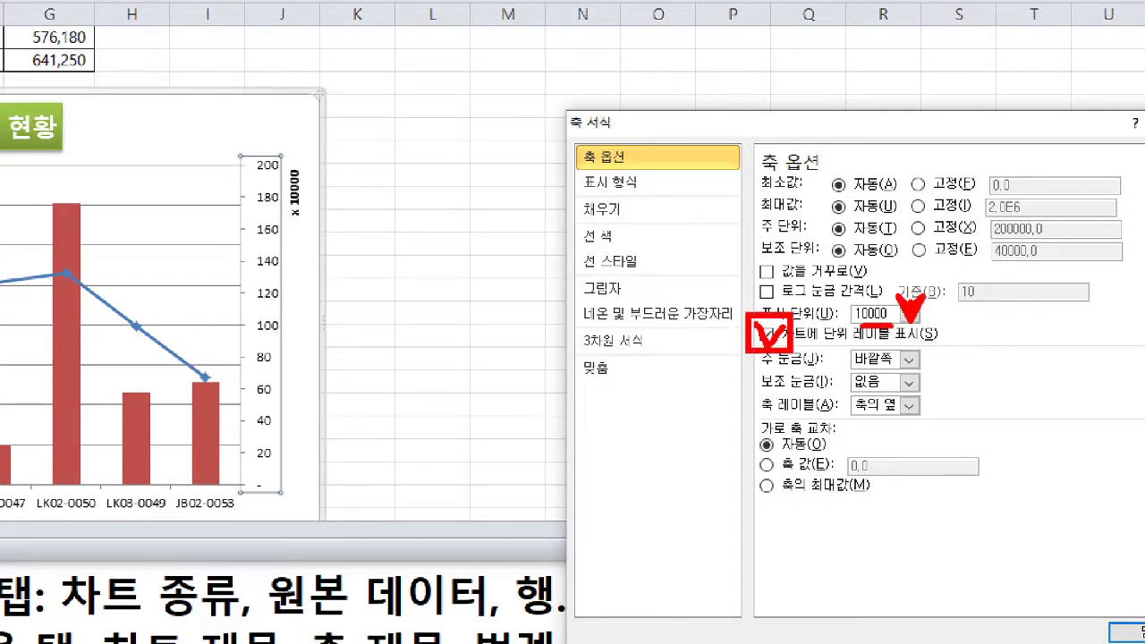
{"action": "key", "text": "Escape"}
{"action": "left_click", "coordinate": [1125, 632]}
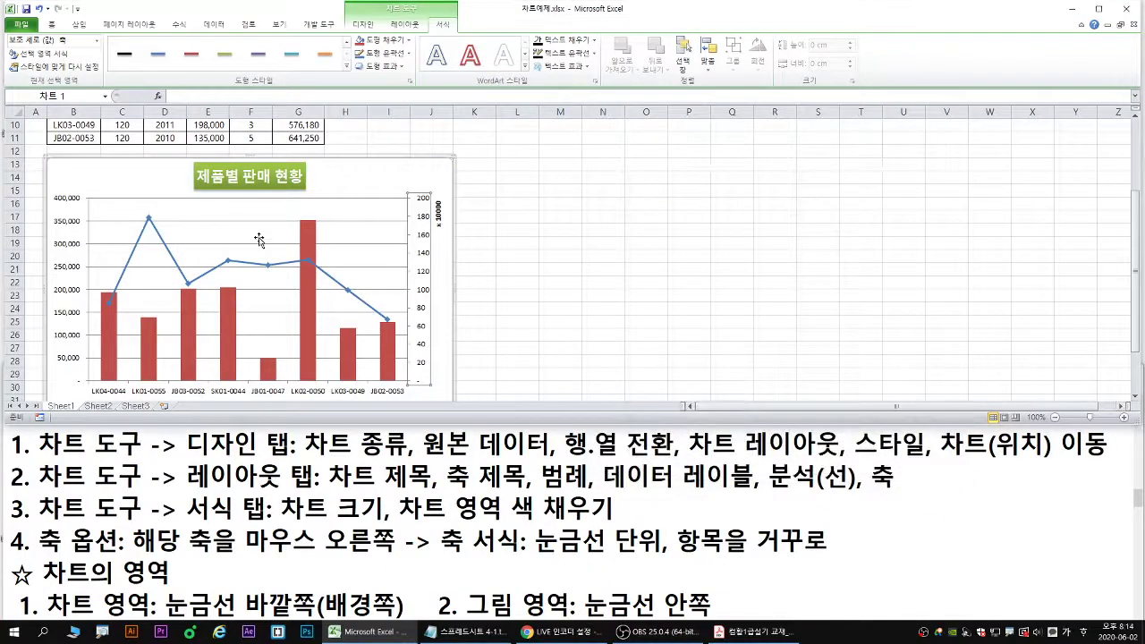
{"action": "right_click", "coordinate": [426, 236]}
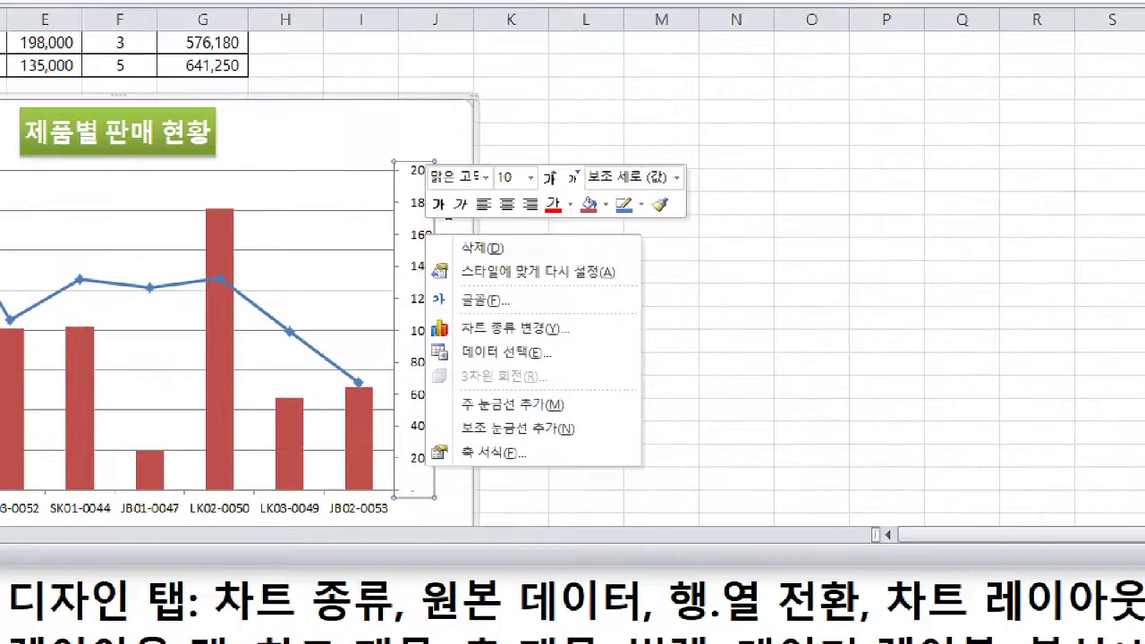
{"action": "left_click_drag", "start_coordinate": [421, 235], "coordinate": [409, 254]}
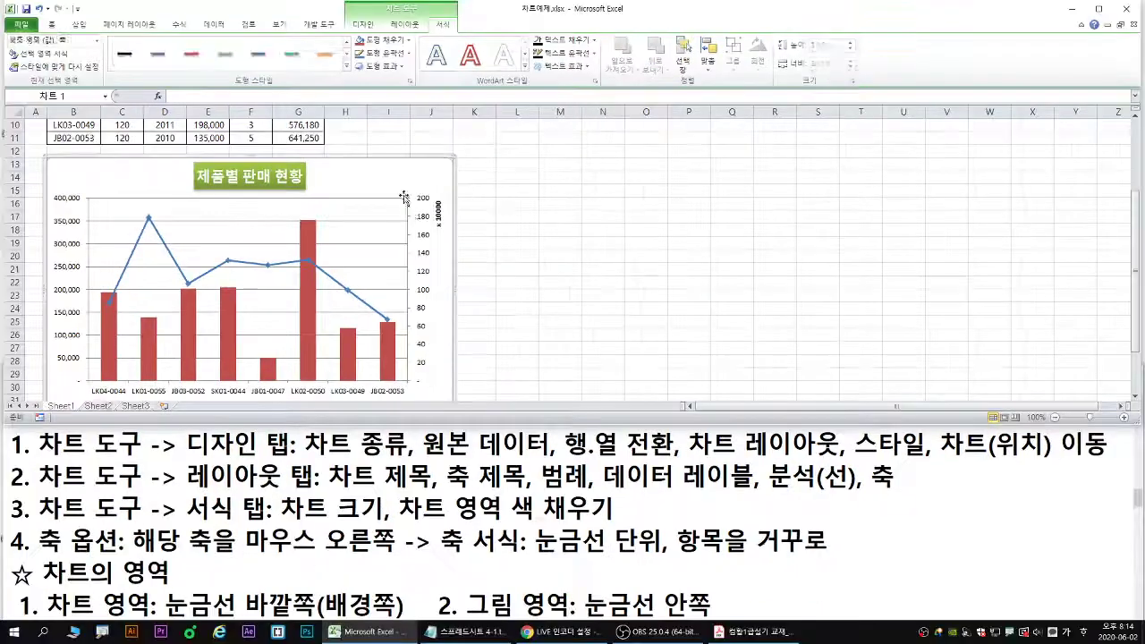
{"action": "right_click", "coordinate": [313, 229]}
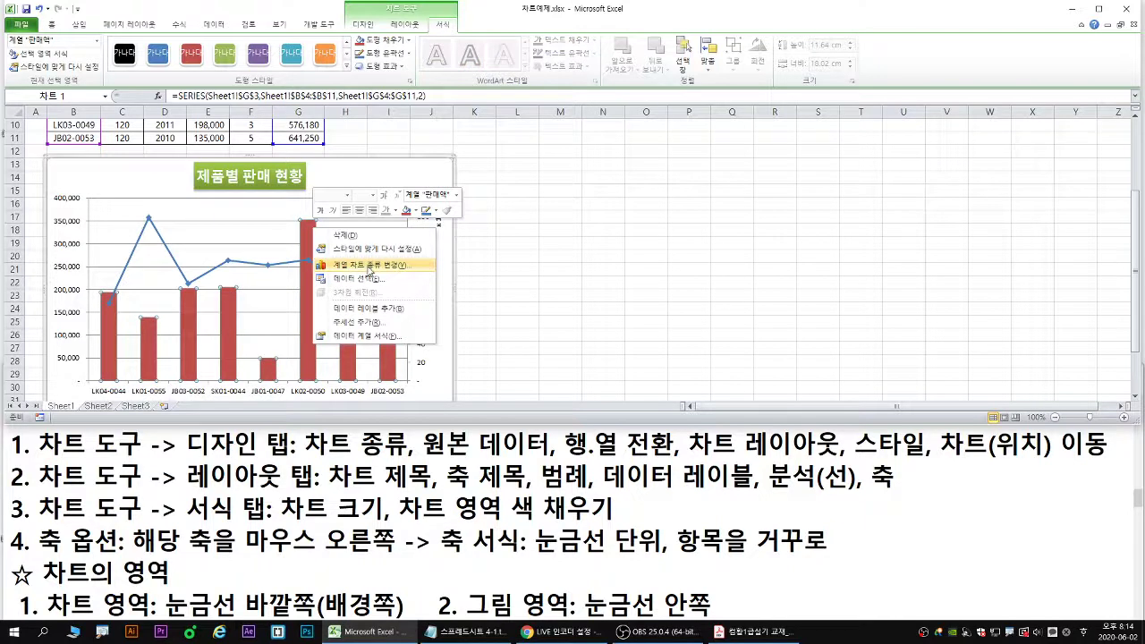
{"action": "key", "text": "Escape"}
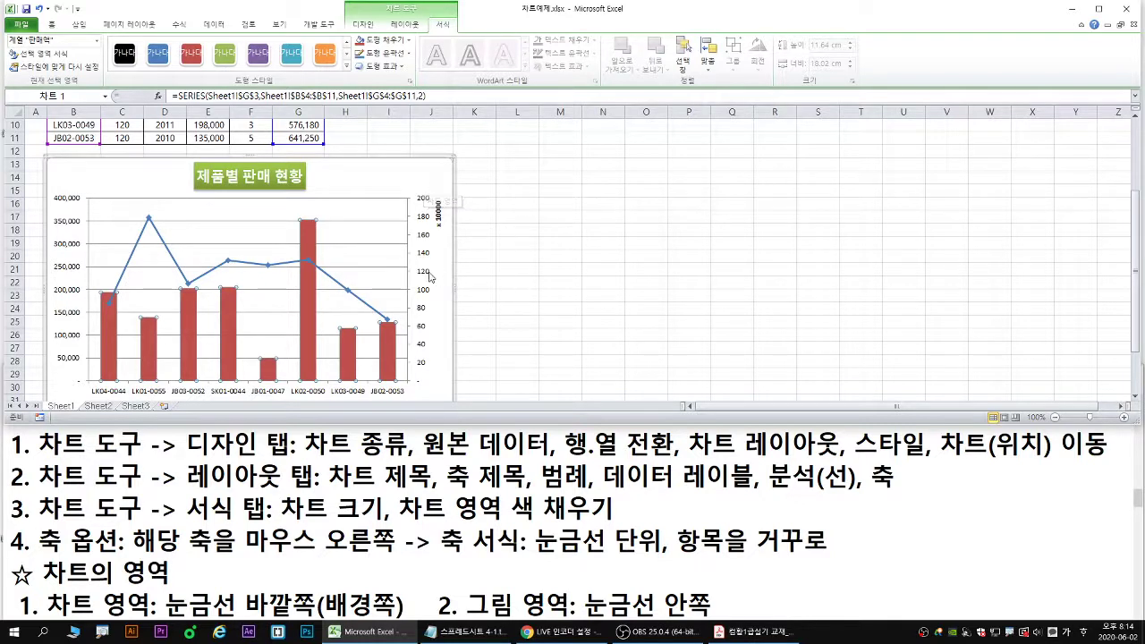
- Switch to the Notepad notes and bring up the section on the chart areas (차트의 영역)
{"action": "left_click", "coordinate": [348, 483]}
{"action": "scroll", "coordinate": [348, 483], "scroll_direction": "down", "scroll_amount": 1}
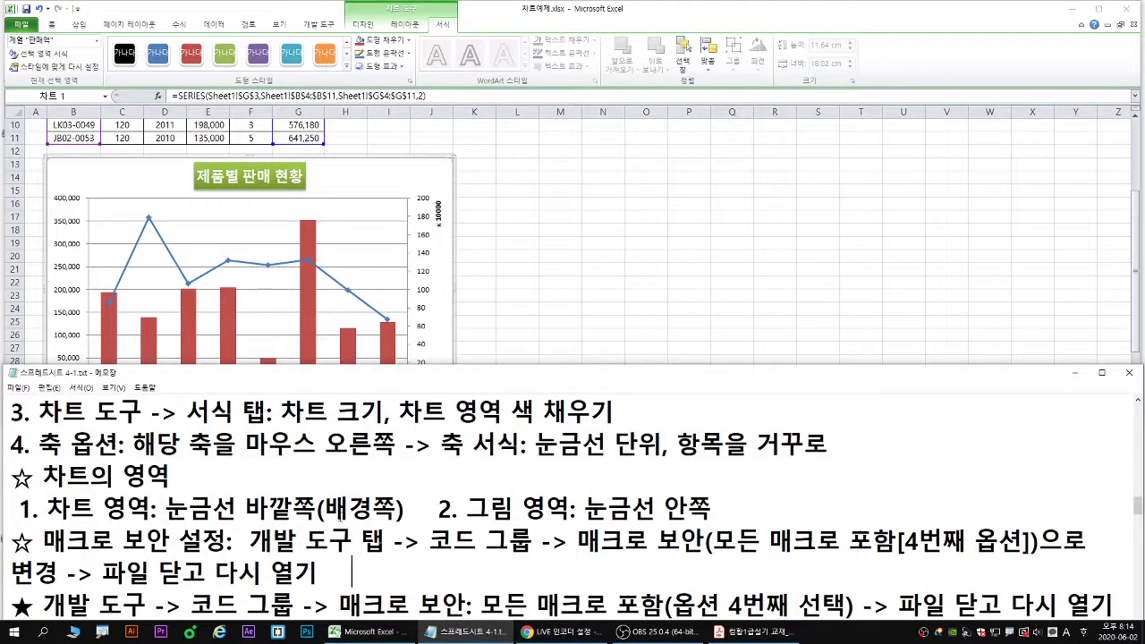
{"action": "scroll", "coordinate": [349, 528], "scroll_direction": "down", "scroll_amount": 2}
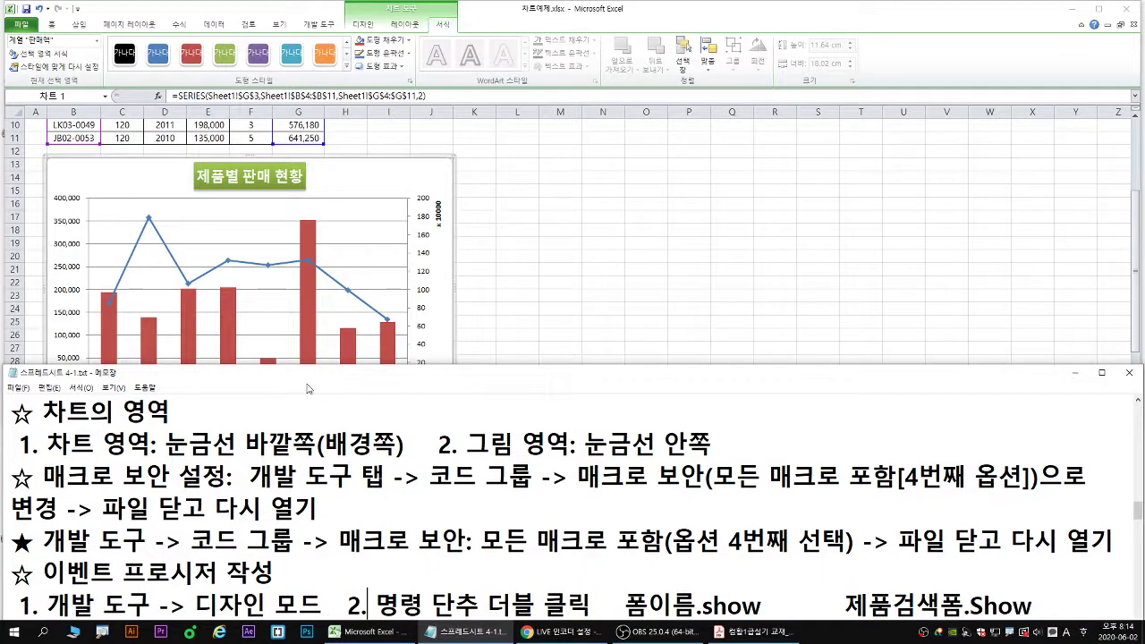
- Return to Excel, mark the plot area in blue, and open its formatting options (그림 영역 서식) beside the chart
{"action": "left_click", "coordinate": [380, 198]}
{"action": "left_click", "coordinate": [378, 201]}
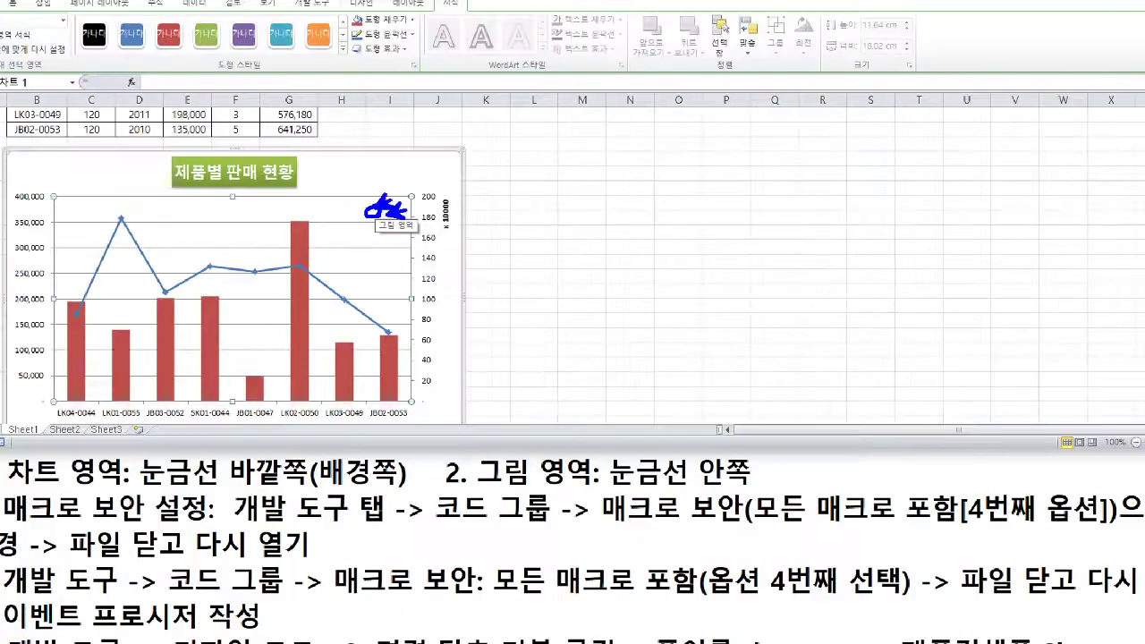
{"action": "right_click", "coordinate": [379, 209]}
{"action": "left_click", "coordinate": [405, 289]}
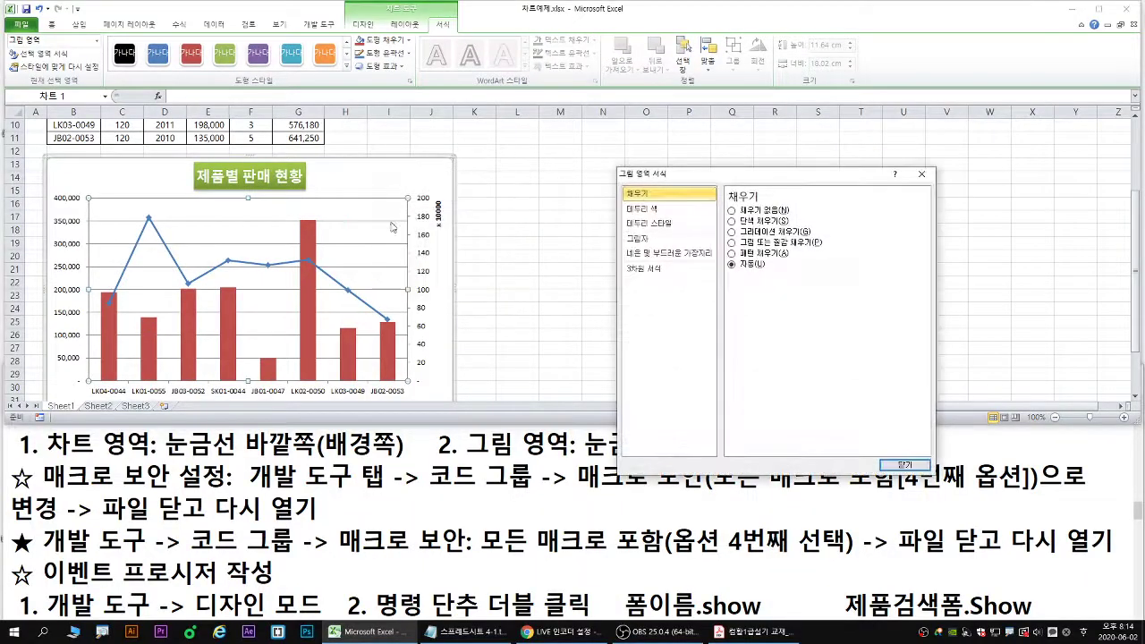
{"action": "left_click_drag", "start_coordinate": [680, 159], "coordinate": [556, 134]}
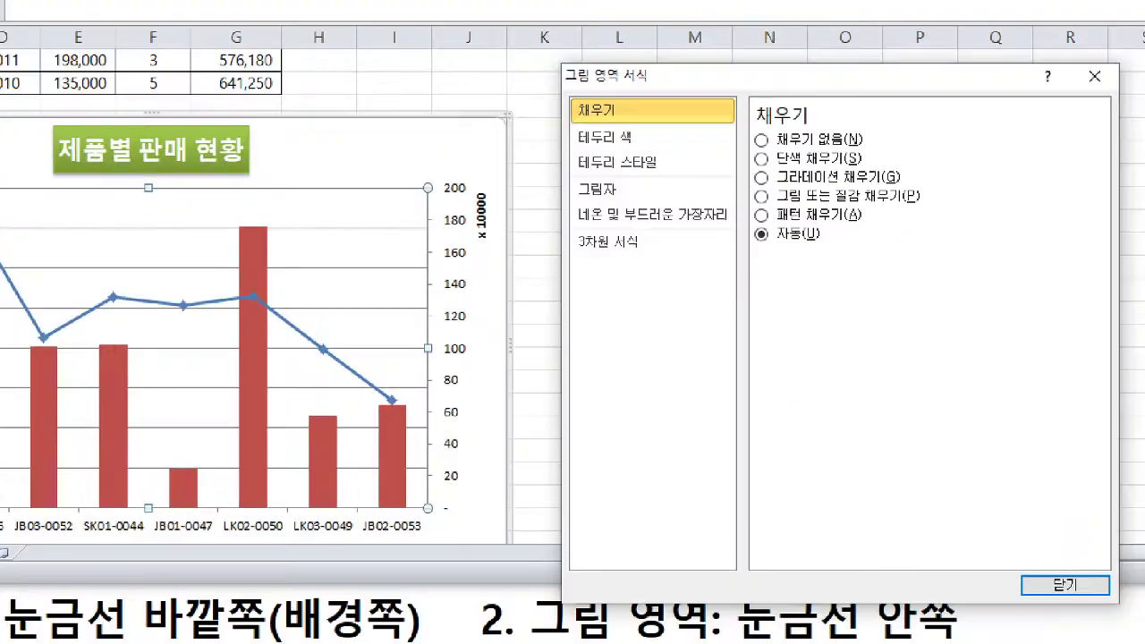
{"action": "left_click_drag", "start_coordinate": [324, 215], "coordinate": [333, 219]}
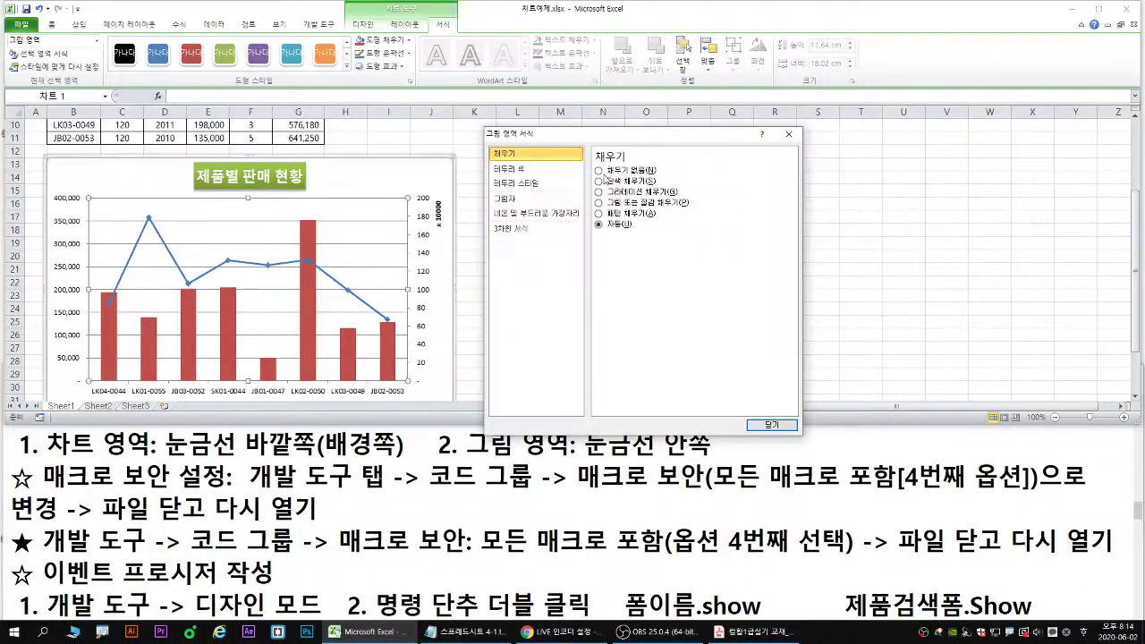
- Try solid, gradient, texture and pattern fills on the plot area, and set the fill back to 자동
{"action": "left_click", "coordinate": [760, 158]}
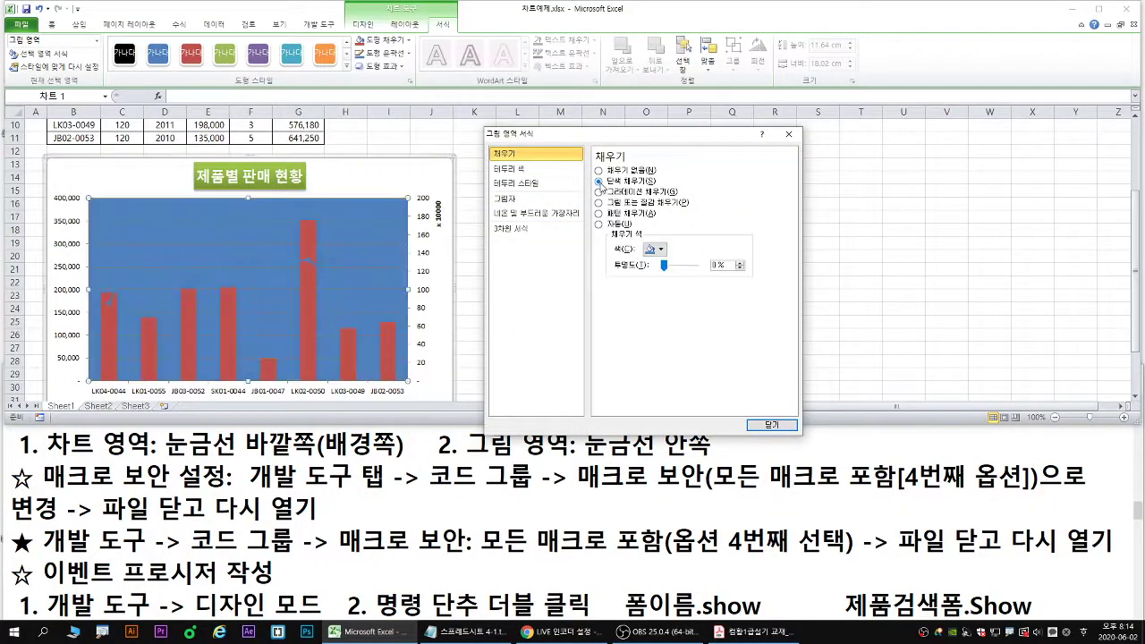
{"action": "left_click", "coordinate": [600, 192]}
{"action": "left_click", "coordinate": [599, 202]}
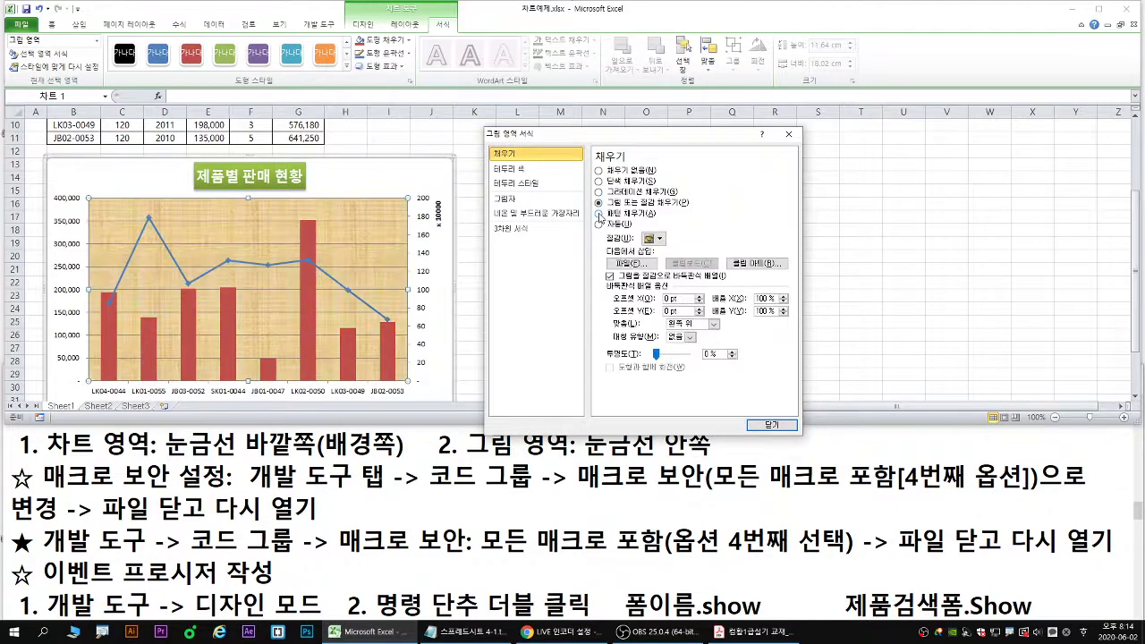
{"action": "left_click", "coordinate": [600, 213]}
{"action": "left_click", "coordinate": [598, 202]}
{"action": "left_click", "coordinate": [599, 225]}
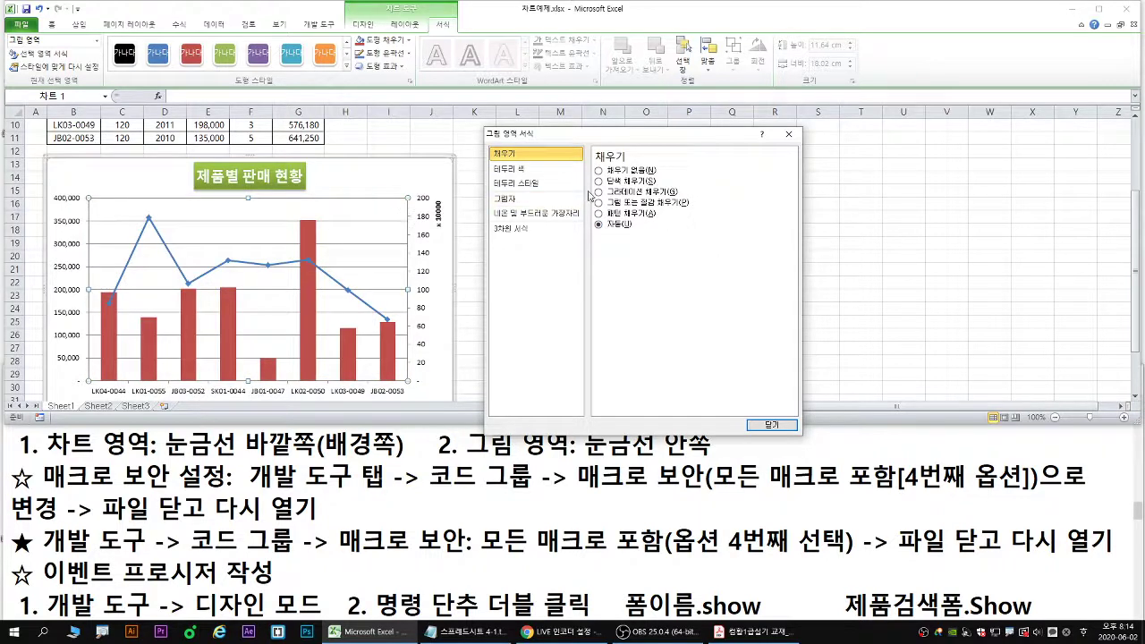
{"action": "left_click", "coordinate": [598, 191]}
{"action": "left_click", "coordinate": [599, 202]}
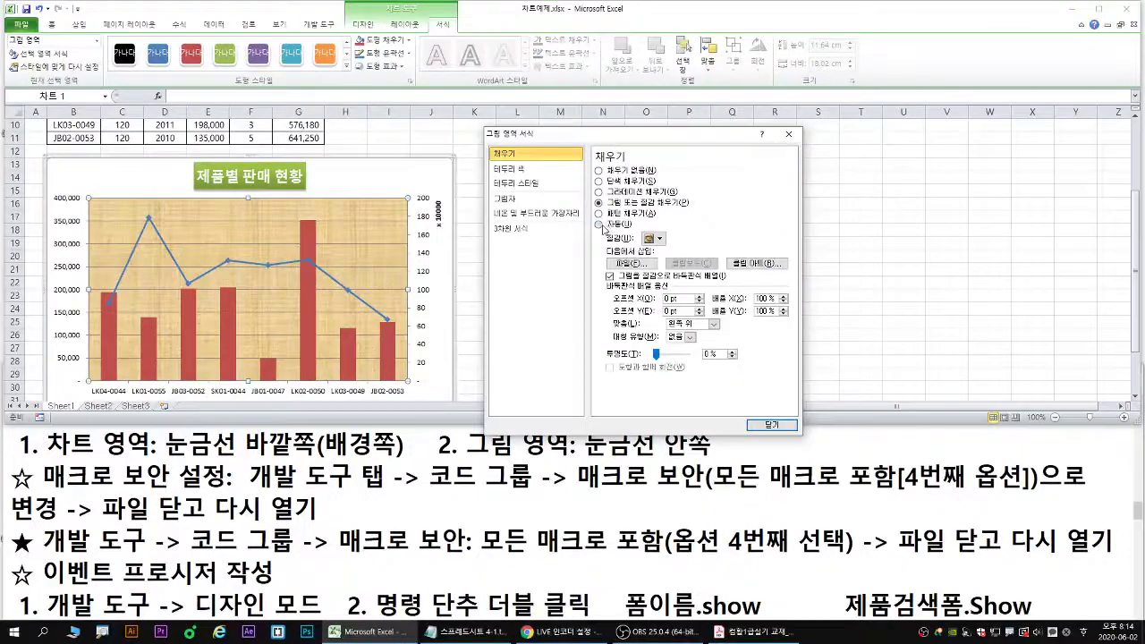
{"action": "left_click", "coordinate": [762, 233]}
- Switch the formatting options to the chart area, mark the chart's outer background in blue, and close the dialog
{"action": "left_click", "coordinate": [447, 175]}
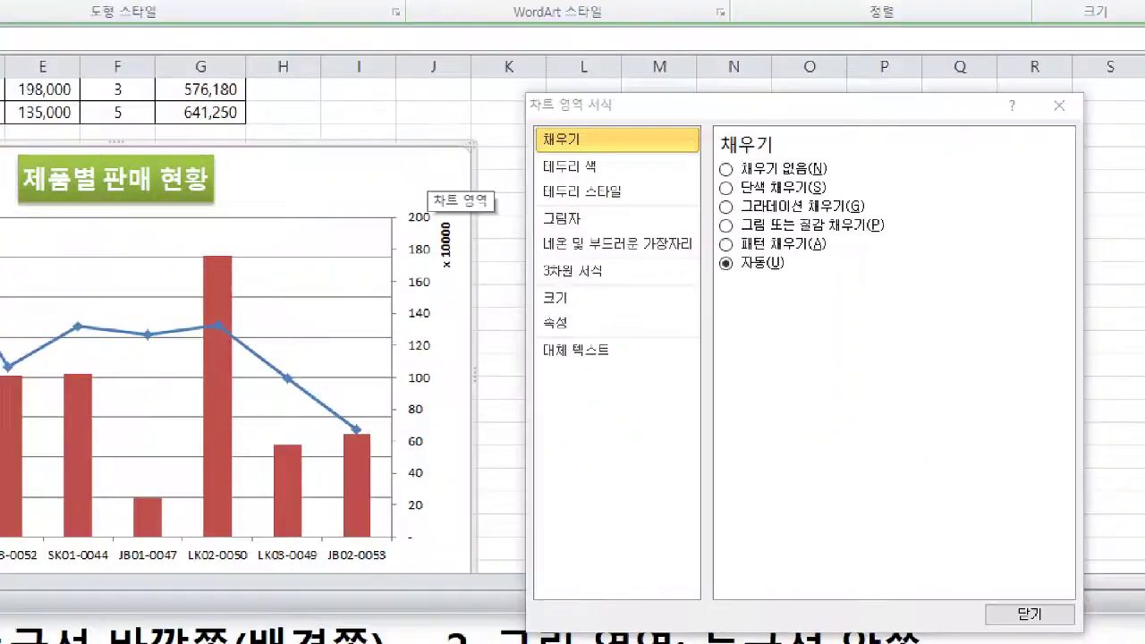
{"action": "mouse_move", "coordinate": [428, 150]}
{"action": "left_mouse_down"}
{"action": "mouse_move", "coordinate": [416, 167]}
{"action": "mouse_move", "coordinate": [470, 175]}
{"action": "left_mouse_up"}
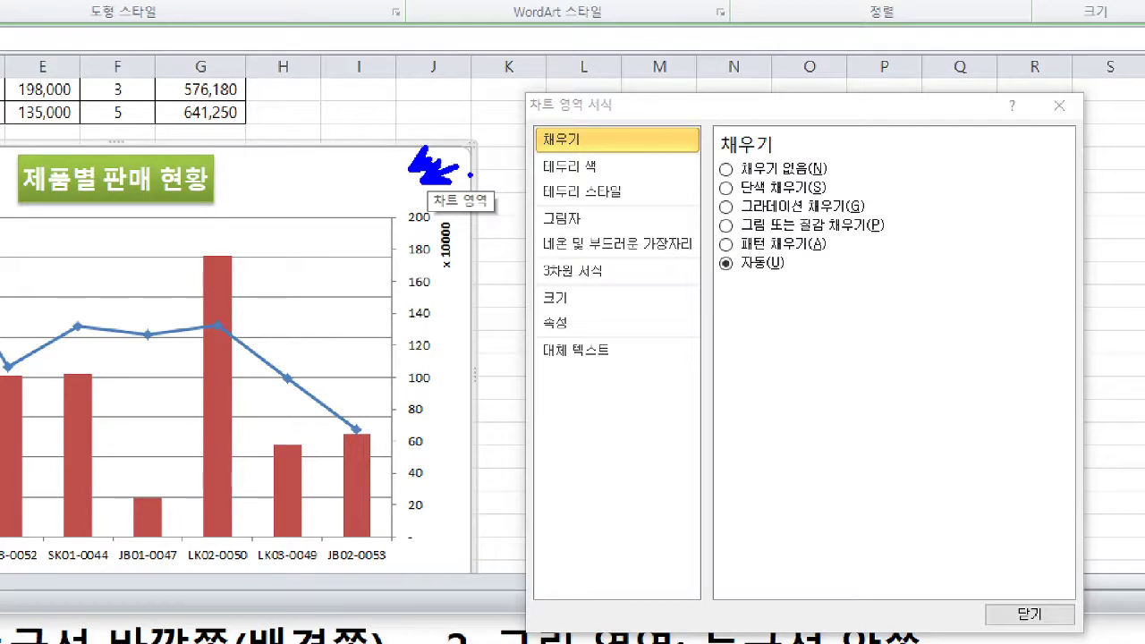
{"action": "left_click_drag", "start_coordinate": [396, 155], "coordinate": [340, 192]}
{"action": "left_click_drag", "start_coordinate": [413, 173], "coordinate": [369, 199]}
{"action": "mouse_move", "coordinate": [418, 186]}
{"action": "left_mouse_down"}
{"action": "mouse_move", "coordinate": [387, 206]}
{"action": "mouse_move", "coordinate": [410, 216]}
{"action": "left_mouse_up"}
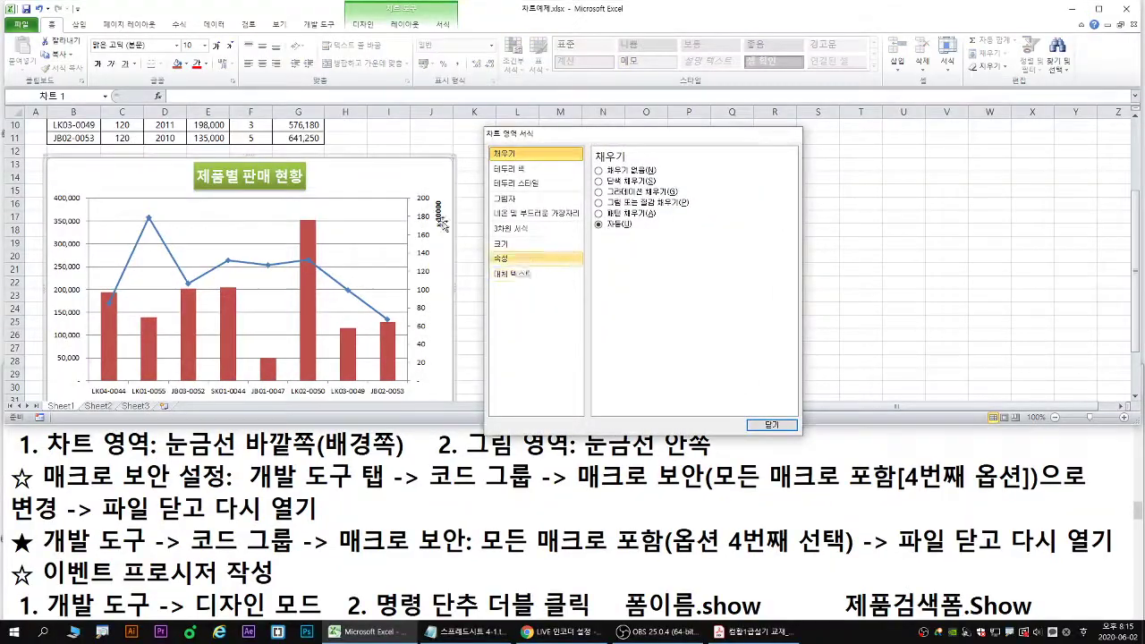
{"action": "left_click", "coordinate": [771, 424]}
- Apply the 안쪽 가운데 shadow preset to the chart area through 차트 영역 서식, and check where that command is found
{"action": "right_click", "coordinate": [405, 175]}
{"action": "left_click", "coordinate": [454, 392]}
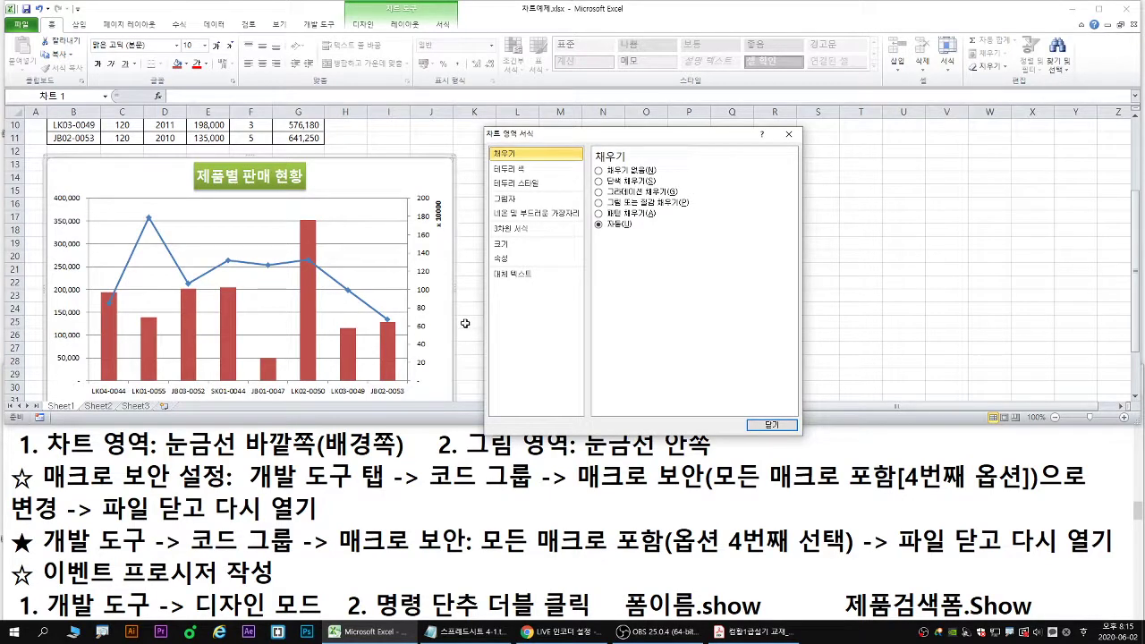
{"action": "left_click", "coordinate": [514, 199]}
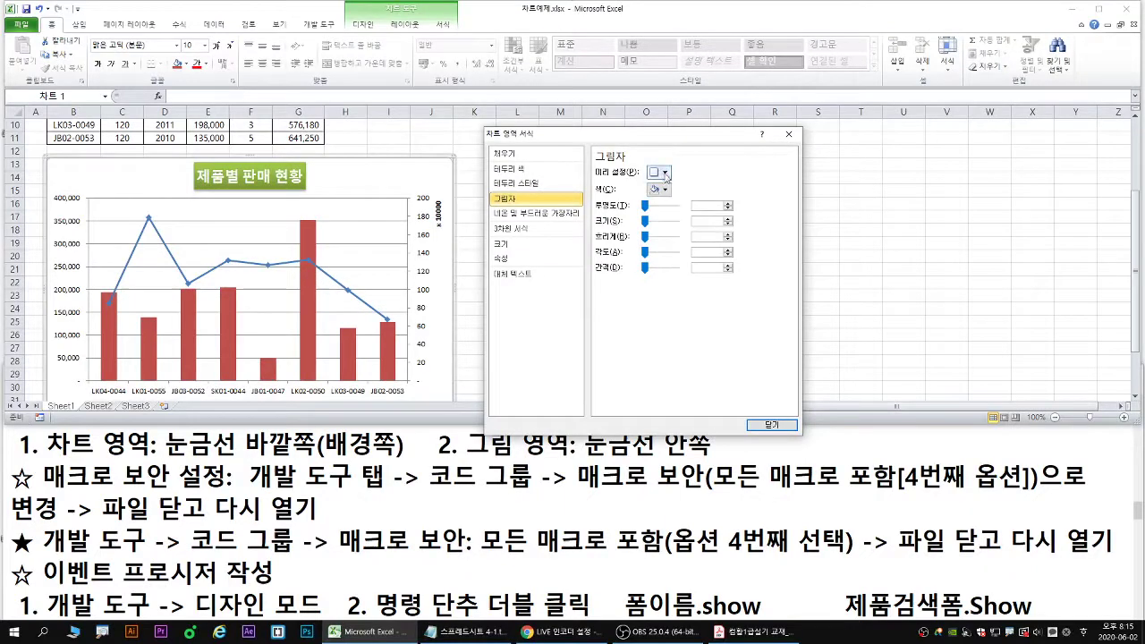
{"action": "left_click", "coordinate": [777, 152]}
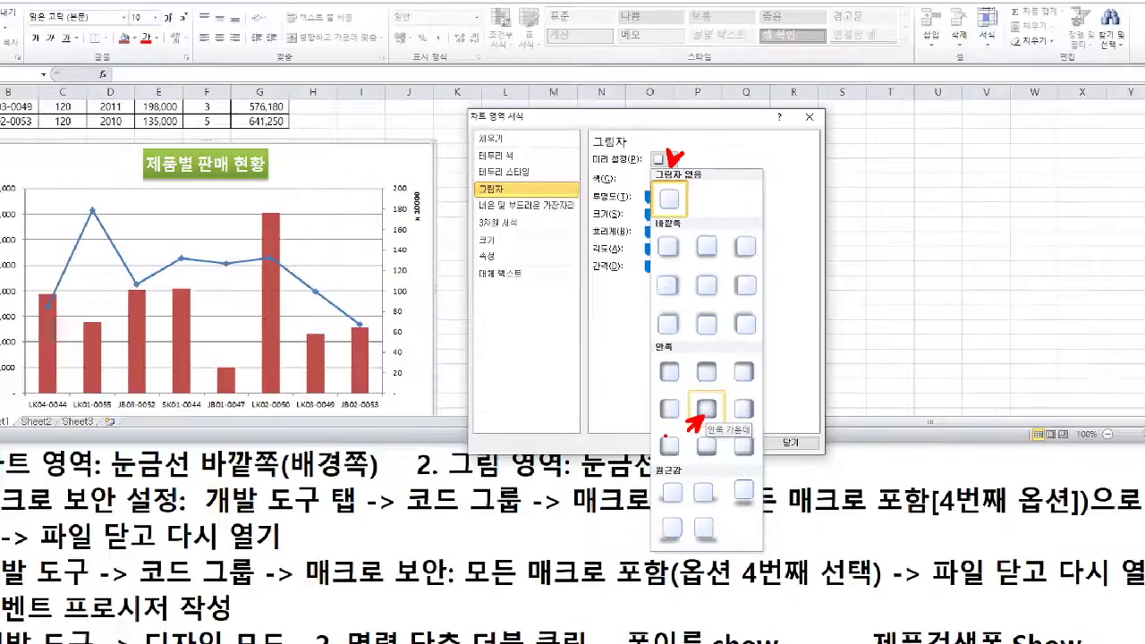
{"action": "left_click", "coordinate": [756, 487]}
{"action": "left_click", "coordinate": [695, 94]}
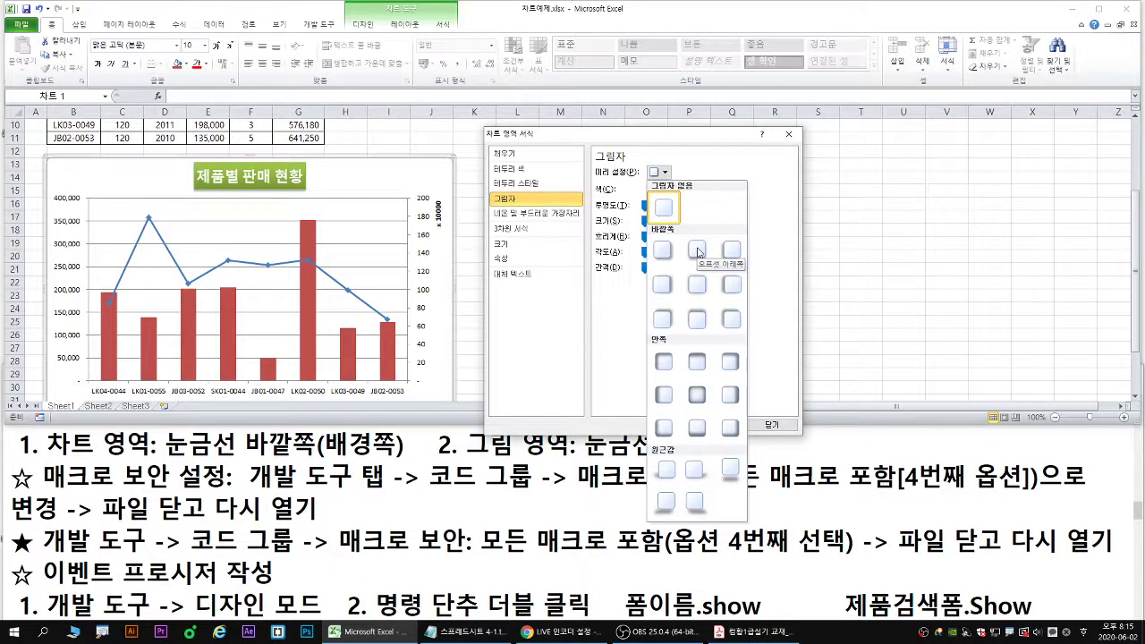
{"action": "left_click", "coordinate": [698, 397]}
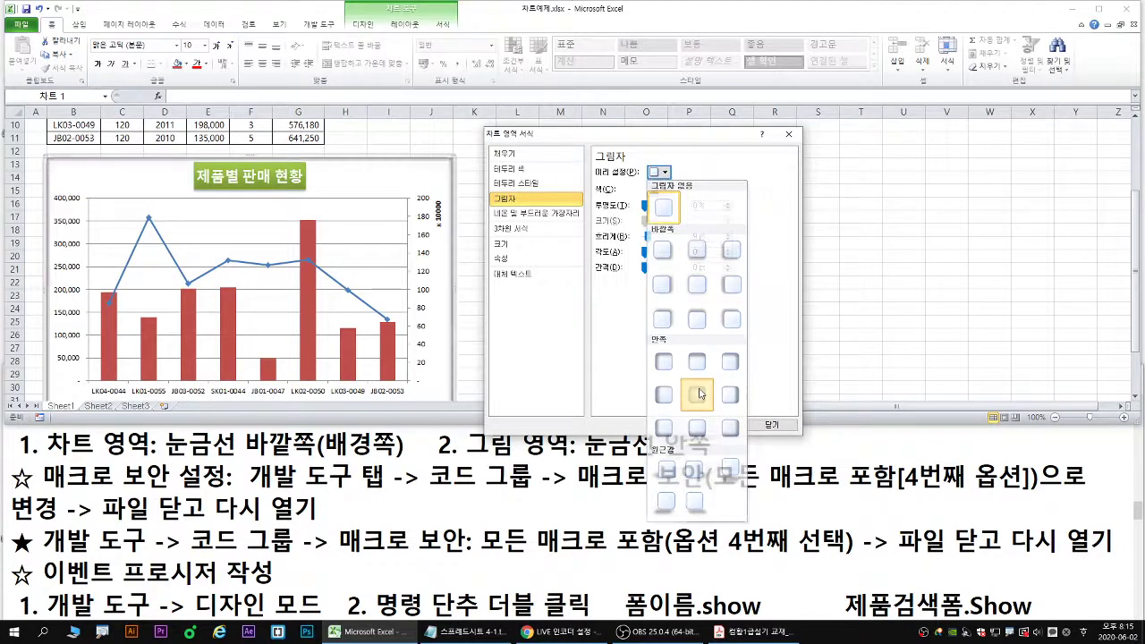
{"action": "left_click", "coordinate": [770, 425]}
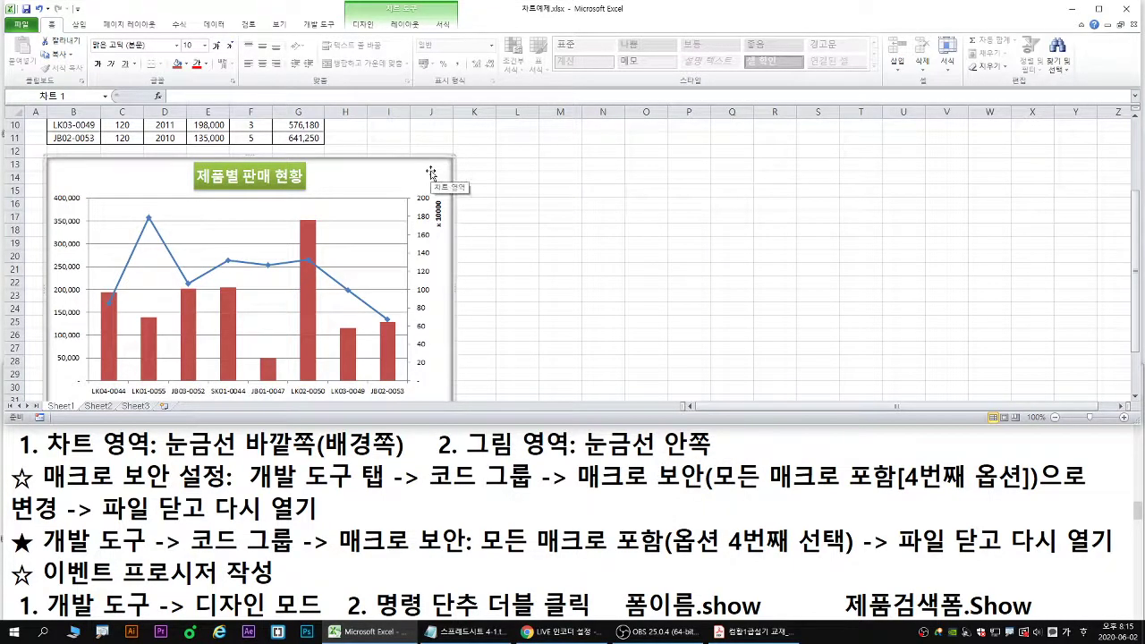
{"action": "right_click", "coordinate": [433, 175]}
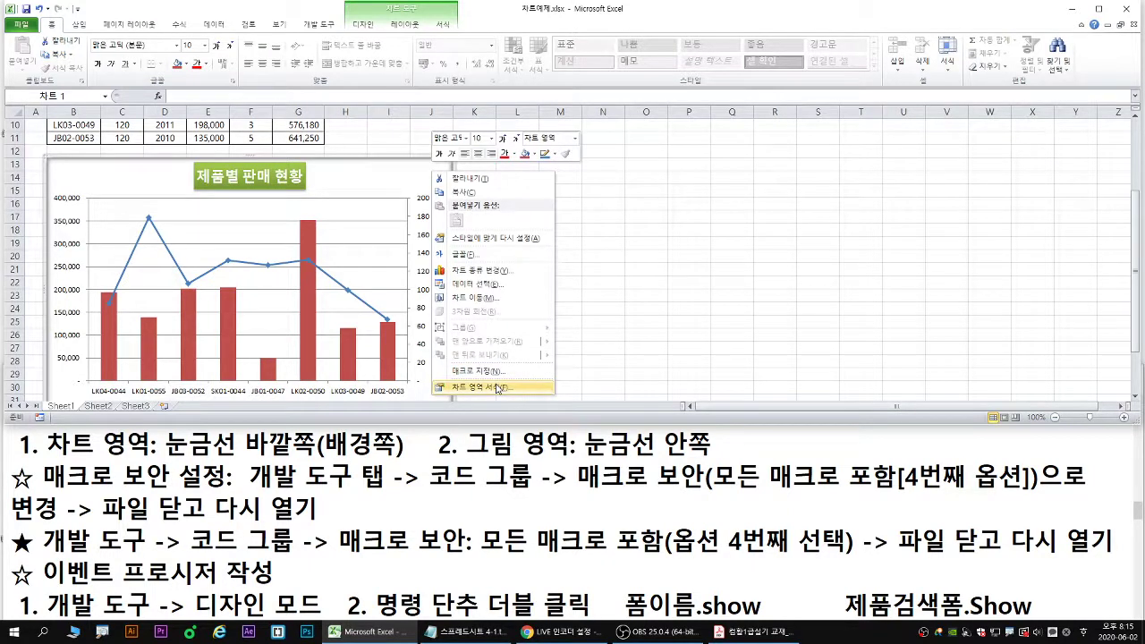
{"action": "key", "text": "Escape"}
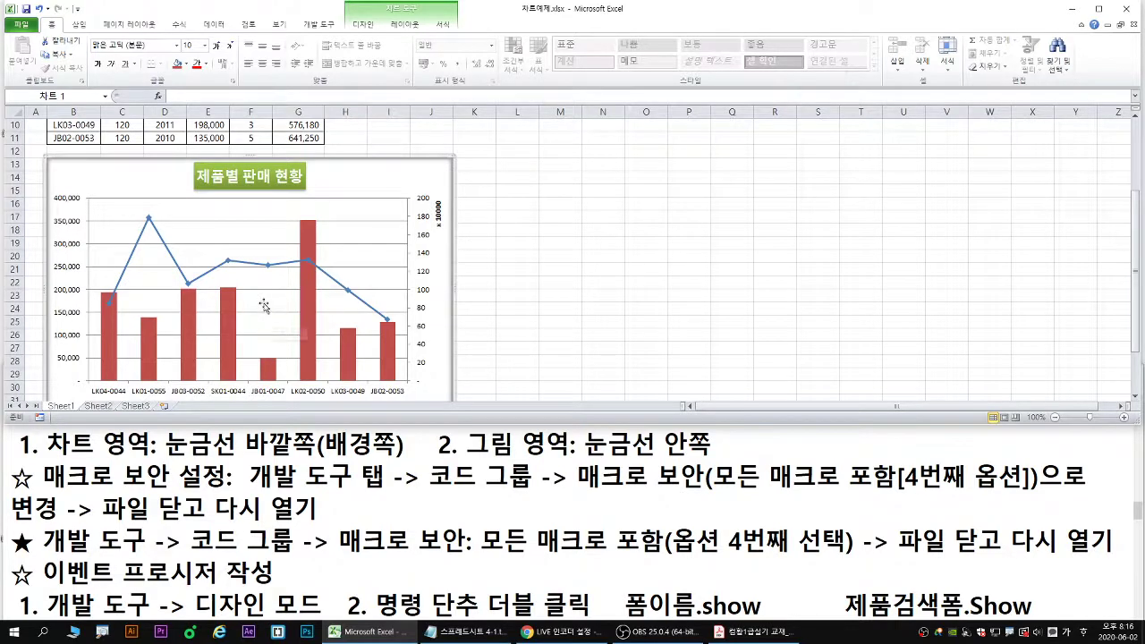
- Enlarge the Excel window, select the 가격 line series, and mark its LK01-0055 point in red and blue
{"action": "double_click", "coordinate": [496, 18]}
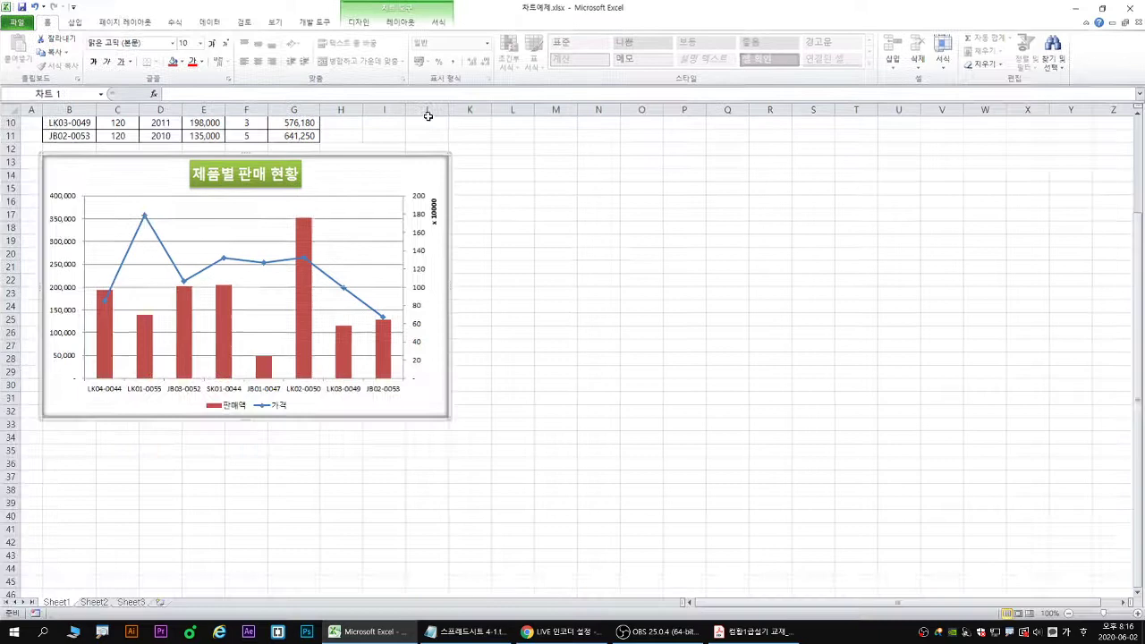
{"action": "left_click", "coordinate": [278, 410]}
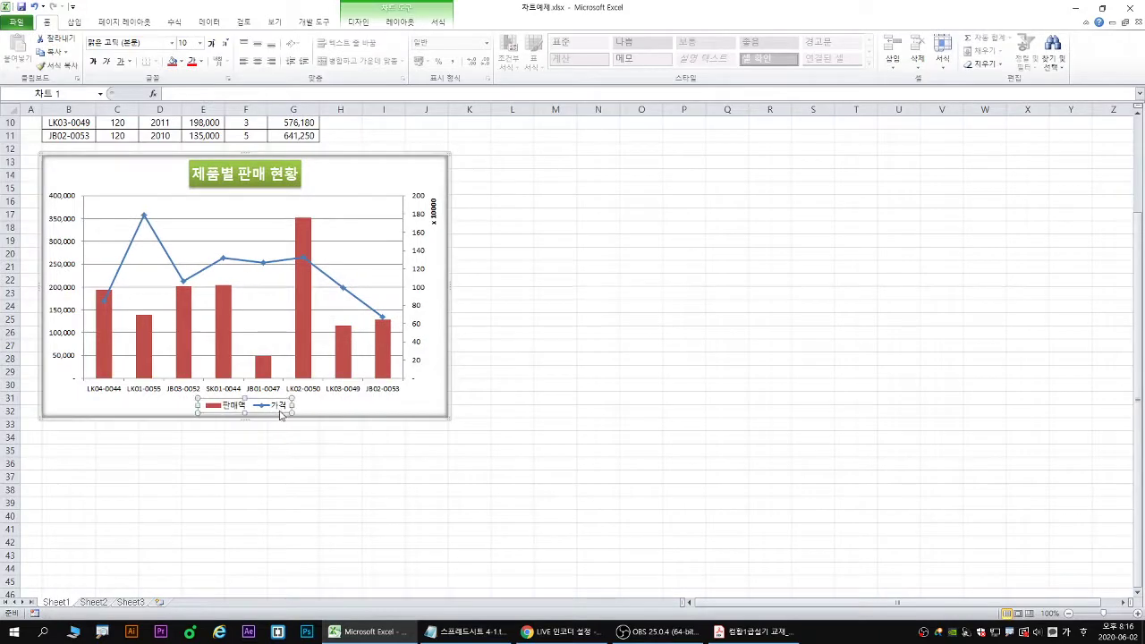
{"action": "left_click", "coordinate": [223, 259]}
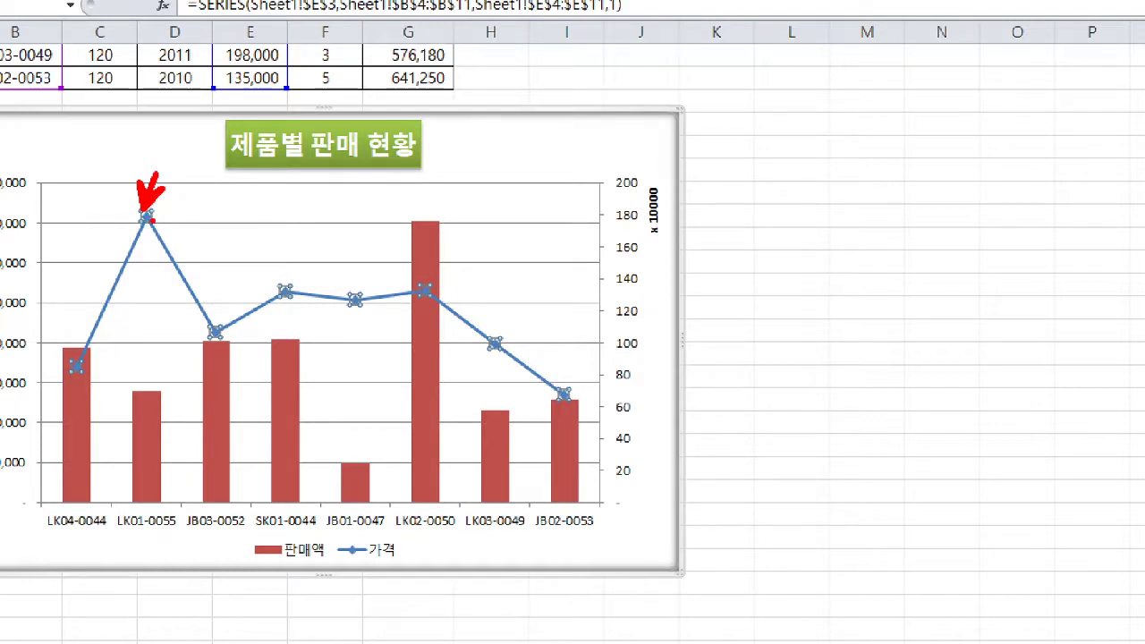
{"action": "mouse_move", "coordinate": [149, 221]}
{"action": "left_mouse_down"}
{"action": "mouse_move", "coordinate": [135, 209]}
{"action": "mouse_move", "coordinate": [153, 224]}
{"action": "left_mouse_up"}
{"action": "left_click_drag", "start_coordinate": [104, 202], "coordinate": [103, 226]}
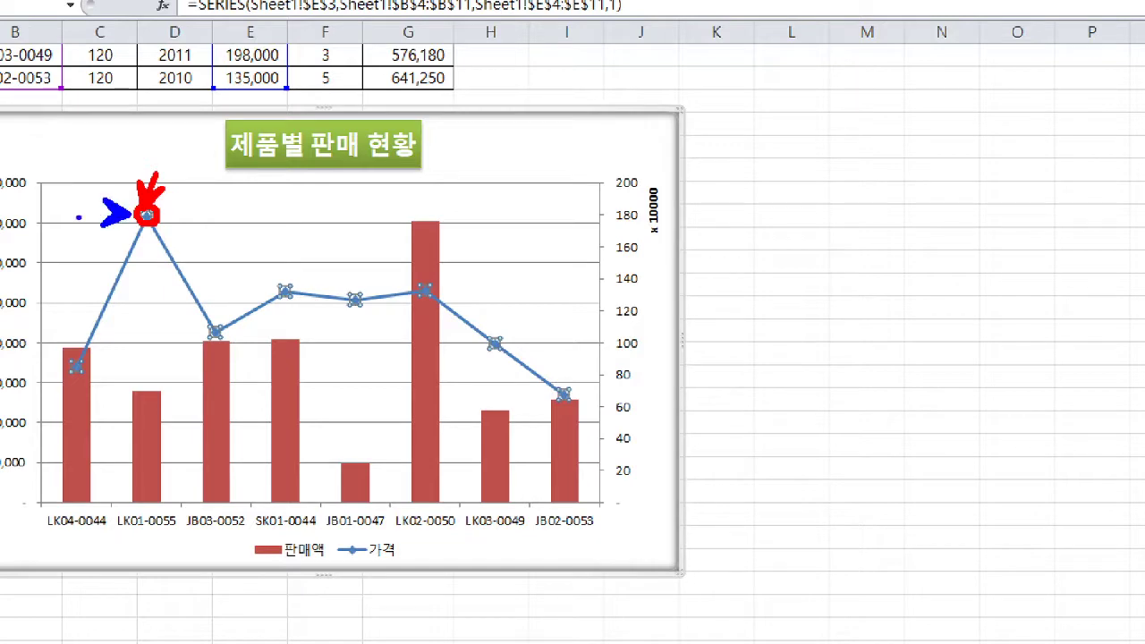
{"action": "key", "text": "Escape"}
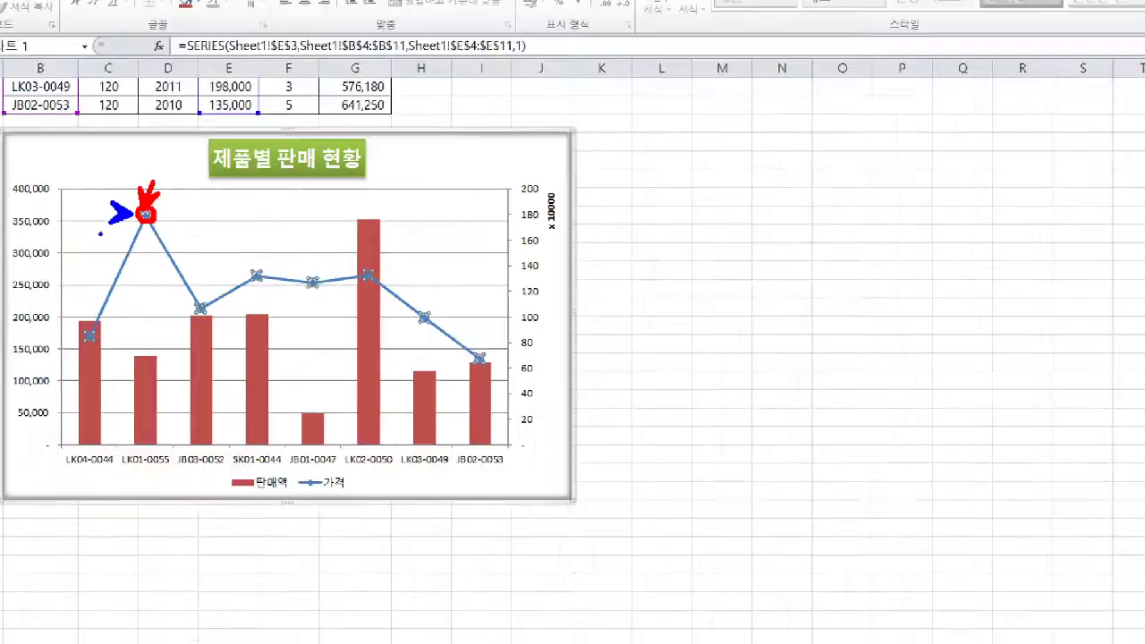
- Select only the LK01-0055 point of the 가격 series, circle it in blue, and clear the annotation
{"action": "left_click", "coordinate": [144, 216]}
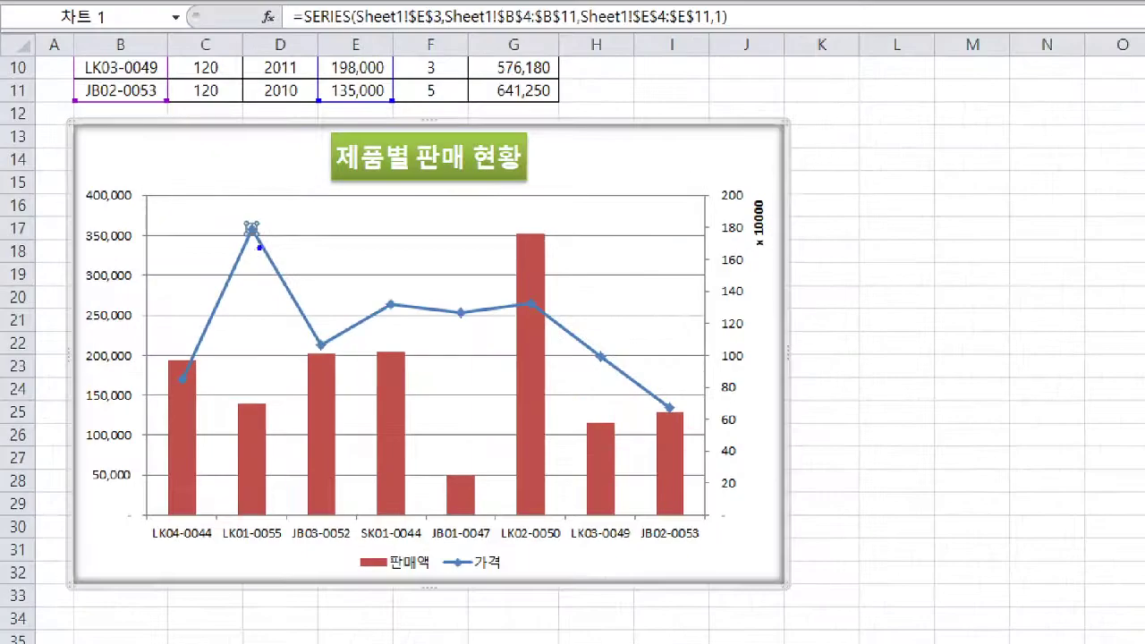
{"action": "mouse_move", "coordinate": [259, 247]}
{"action": "left_mouse_down"}
{"action": "mouse_move", "coordinate": [241, 240]}
{"action": "mouse_move", "coordinate": [270, 234]}
{"action": "mouse_move", "coordinate": [252, 244]}
{"action": "left_mouse_up"}
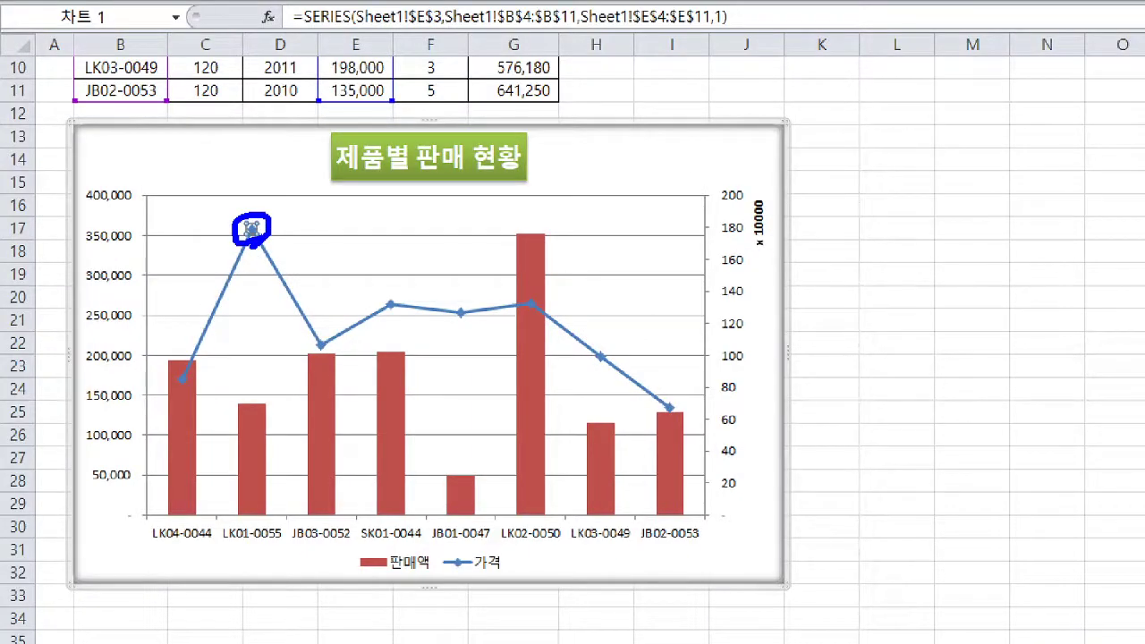
{"action": "key", "text": "Escape"}
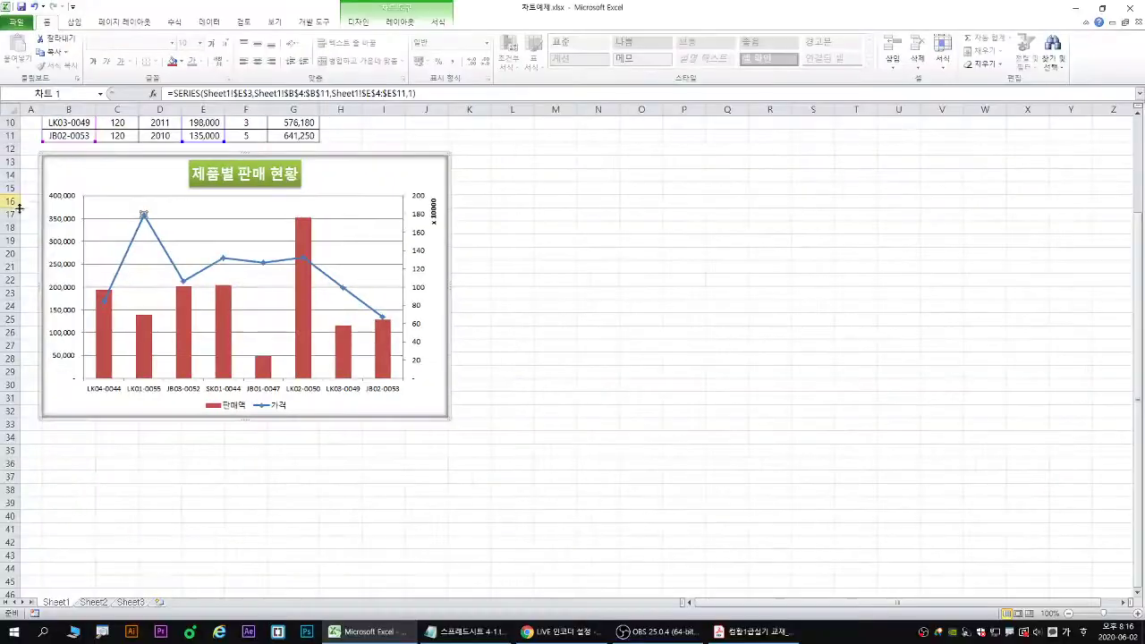
- Mark the 레이아웃 tools and the 데이터 레이블 command in blue, and add a data label above the 가격 series' LK01-0055 point
{"action": "left_click", "coordinate": [398, 21]}
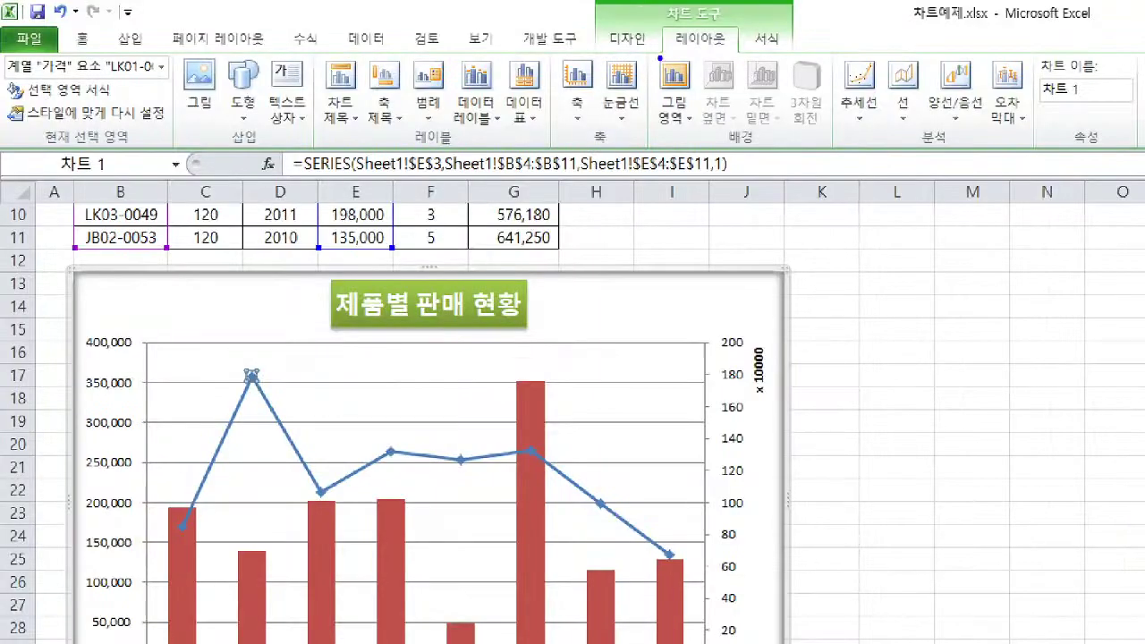
{"action": "left_click_drag", "start_coordinate": [384, 30], "coordinate": [421, 30]}
{"action": "left_click_drag", "start_coordinate": [479, 105], "coordinate": [490, 135]}
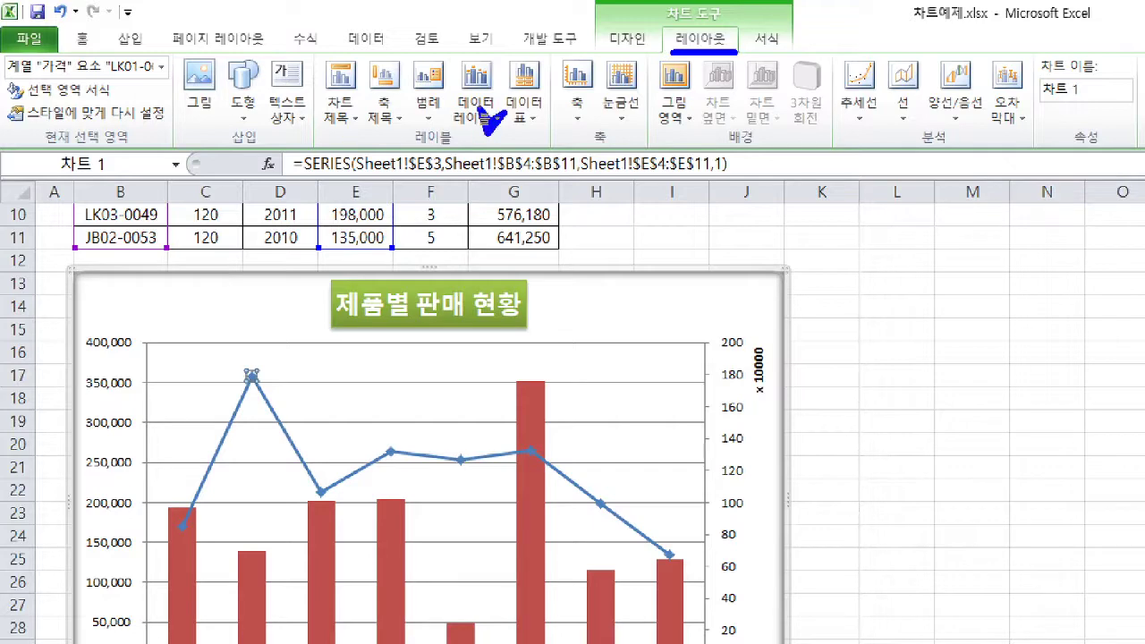
{"action": "mouse_move", "coordinate": [446, 52]}
{"action": "left_mouse_down"}
{"action": "mouse_move", "coordinate": [506, 147]}
{"action": "mouse_move", "coordinate": [508, 114]}
{"action": "left_mouse_up"}
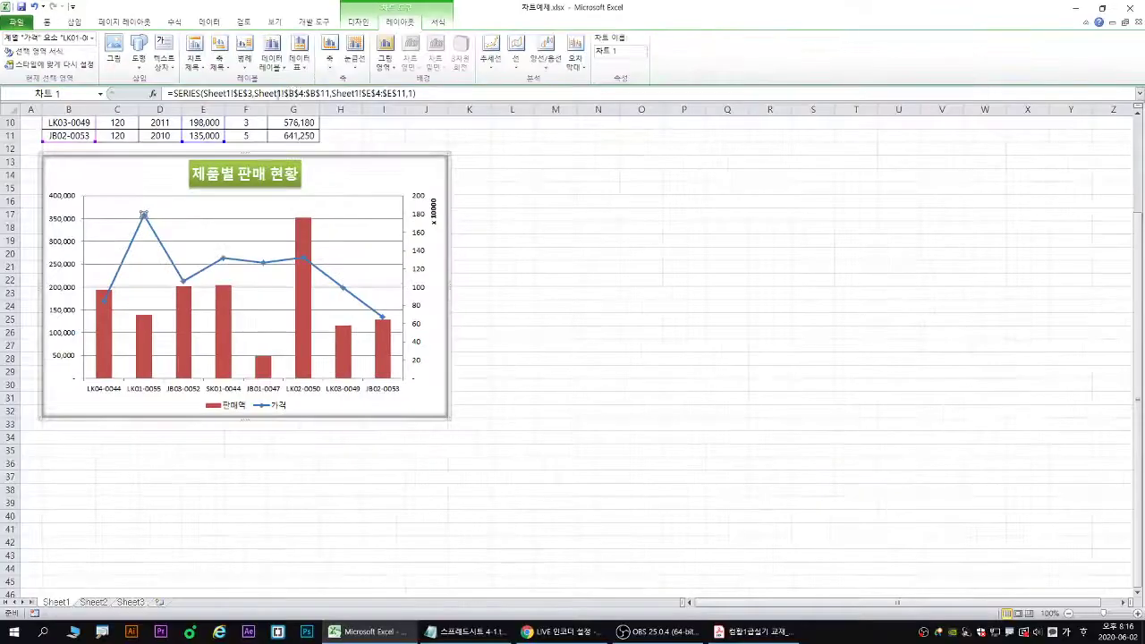
{"action": "left_click", "coordinate": [481, 118]}
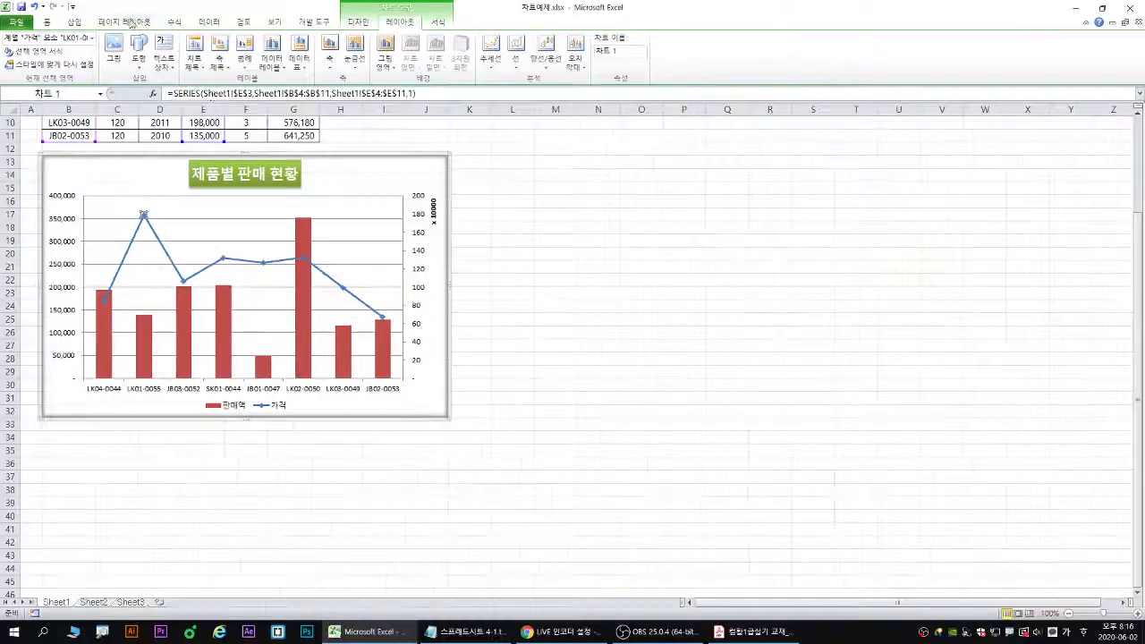
{"action": "left_click", "coordinate": [475, 89]}
{"action": "left_click", "coordinate": [297, 211]}
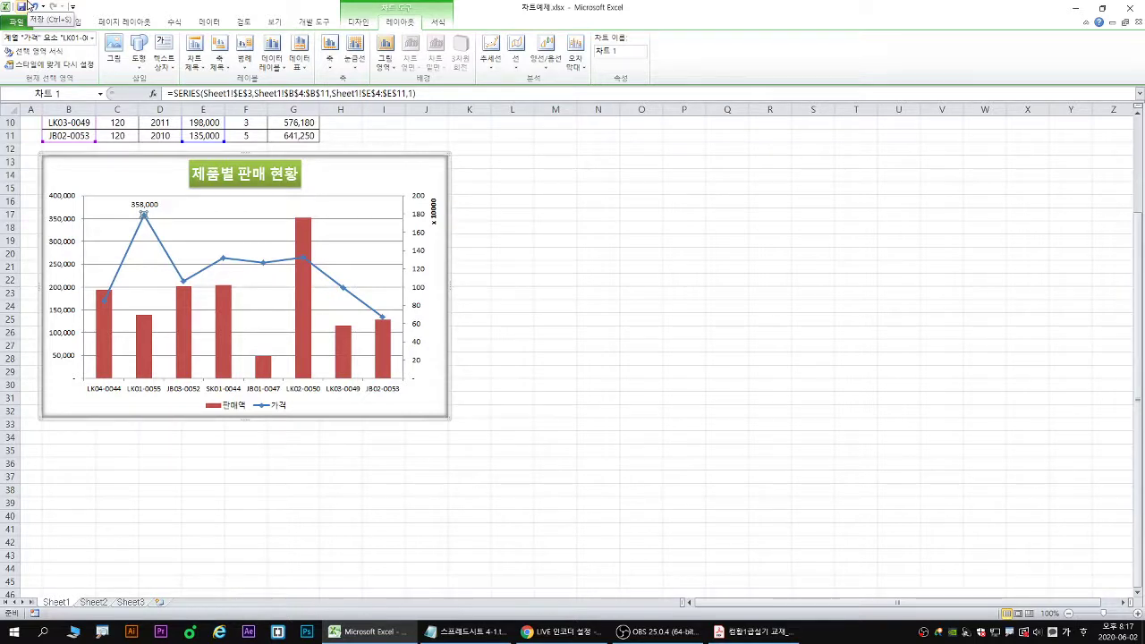
- Deselect the chart and close 차트예제.xlsx without saving the changes
{"action": "left_click", "coordinate": [519, 138]}
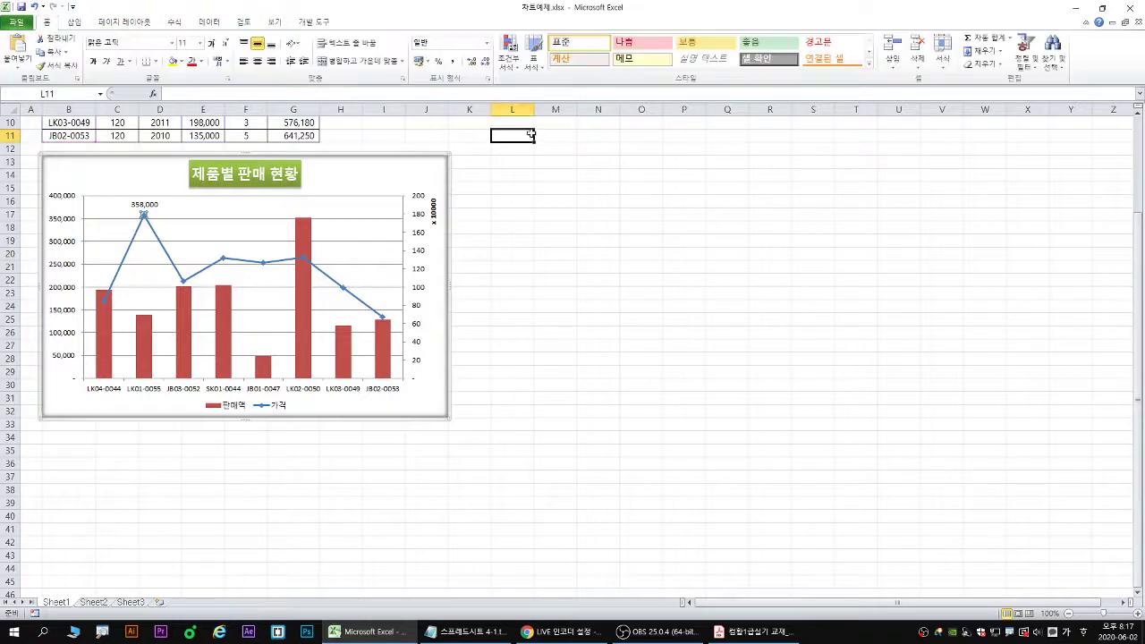
{"action": "left_click", "coordinate": [16, 22]}
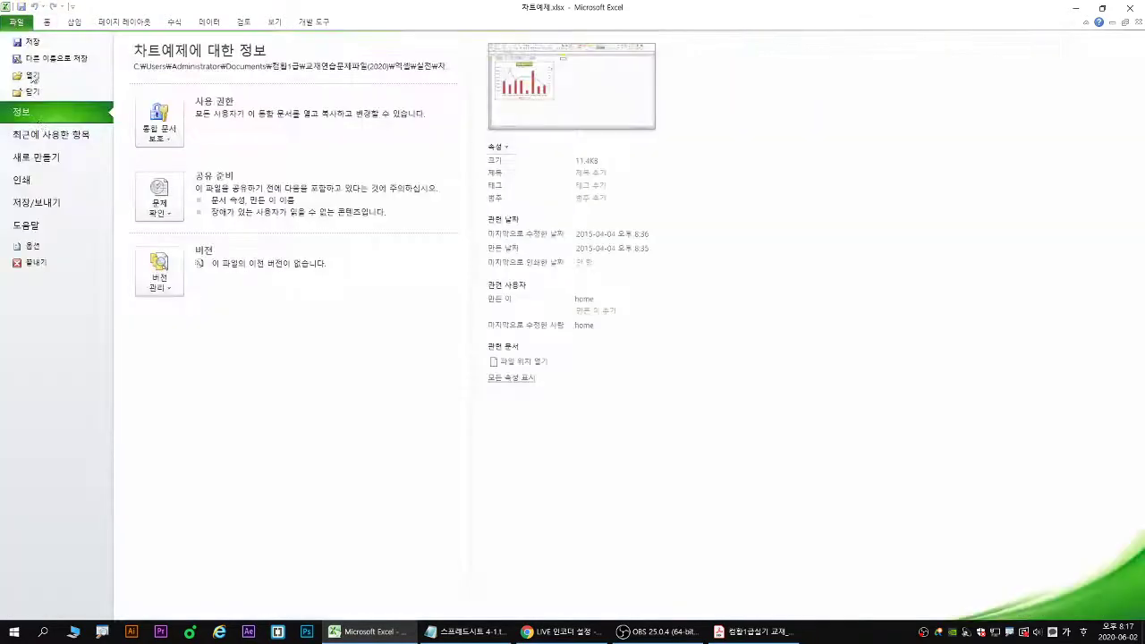
{"action": "left_click", "coordinate": [40, 97]}
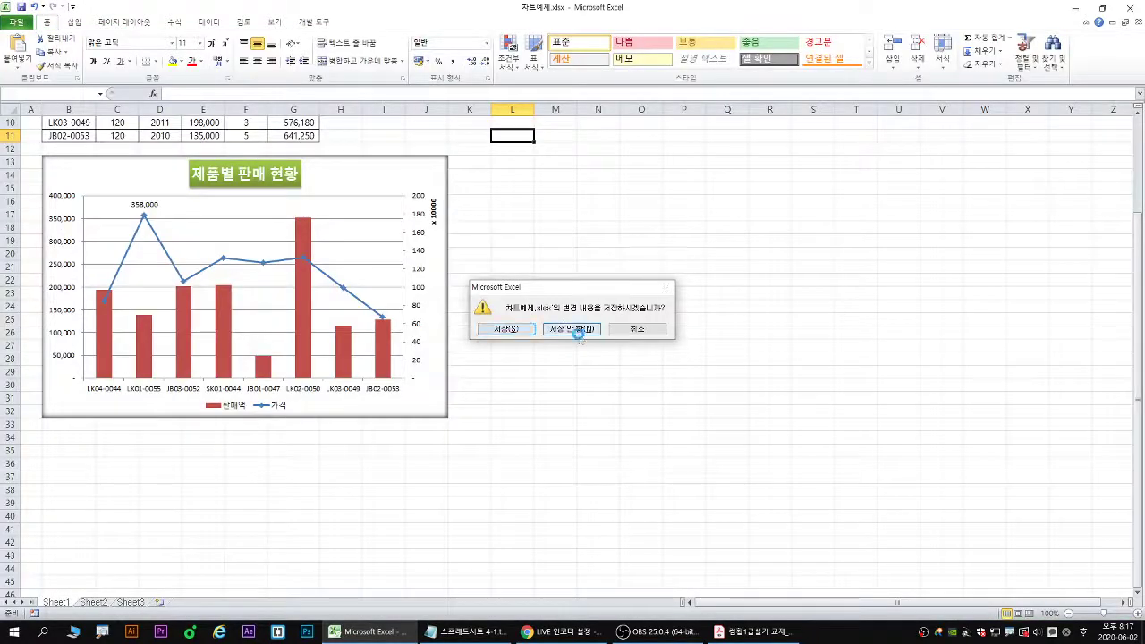
{"action": "left_click", "coordinate": [582, 330]}
- Open the workbook 차트.xlsx from the 실전 folder
{"action": "left_click", "coordinate": [16, 22]}
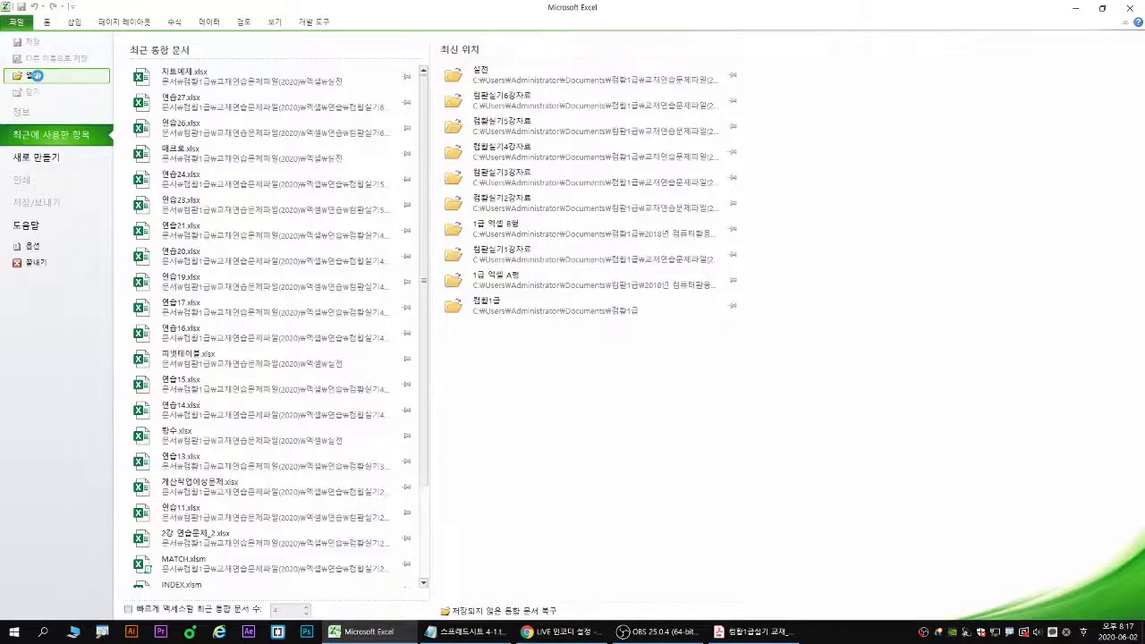
{"action": "left_click", "coordinate": [40, 78]}
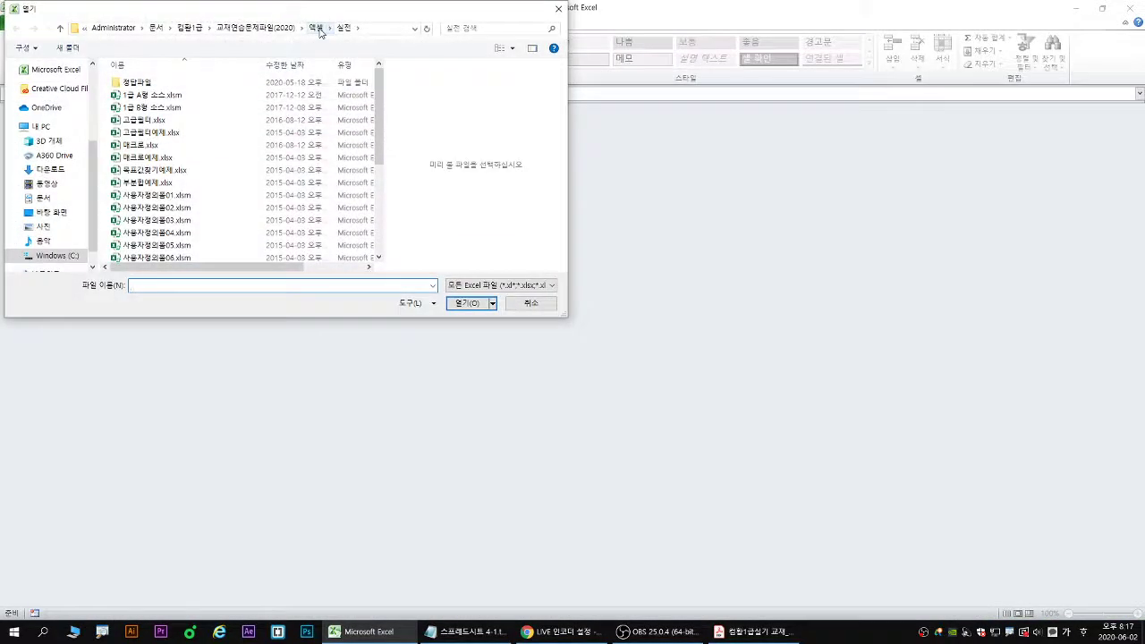
{"action": "left_click", "coordinate": [158, 184]}
{"action": "left_click", "coordinate": [160, 195]}
{"action": "scroll", "coordinate": [148, 206], "scroll_direction": "down", "scroll_amount": 4}
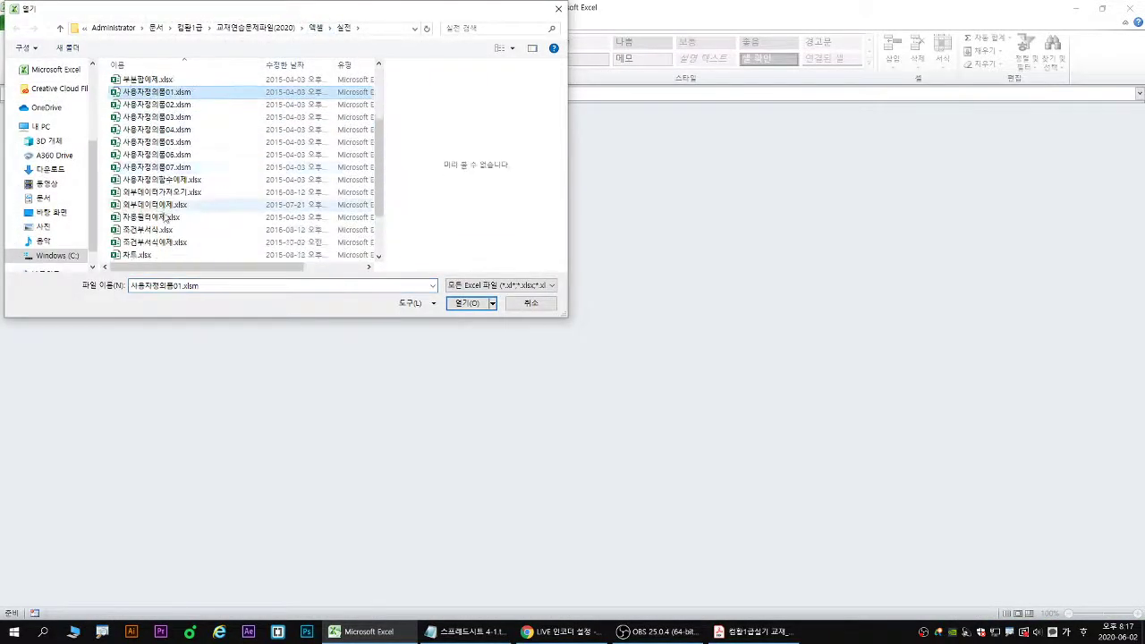
{"action": "left_click", "coordinate": [141, 219]}
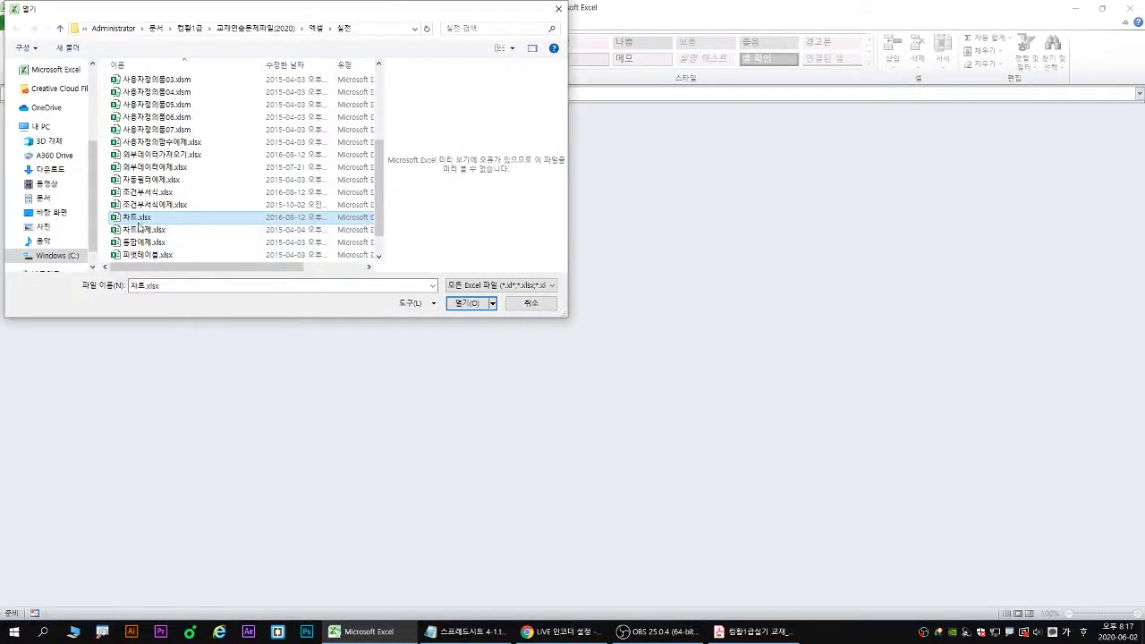
{"action": "double_click", "coordinate": [139, 223]}
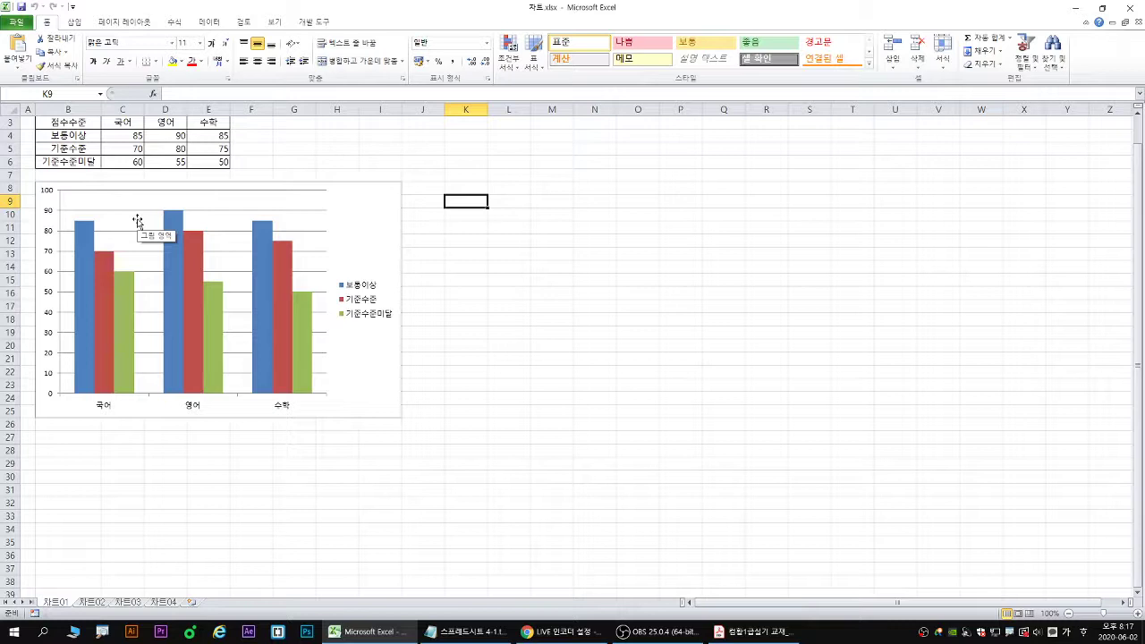
- Select the column chart on sheet 차트01, mark its outer area, and clear the annotation
{"action": "left_click", "coordinate": [357, 212]}
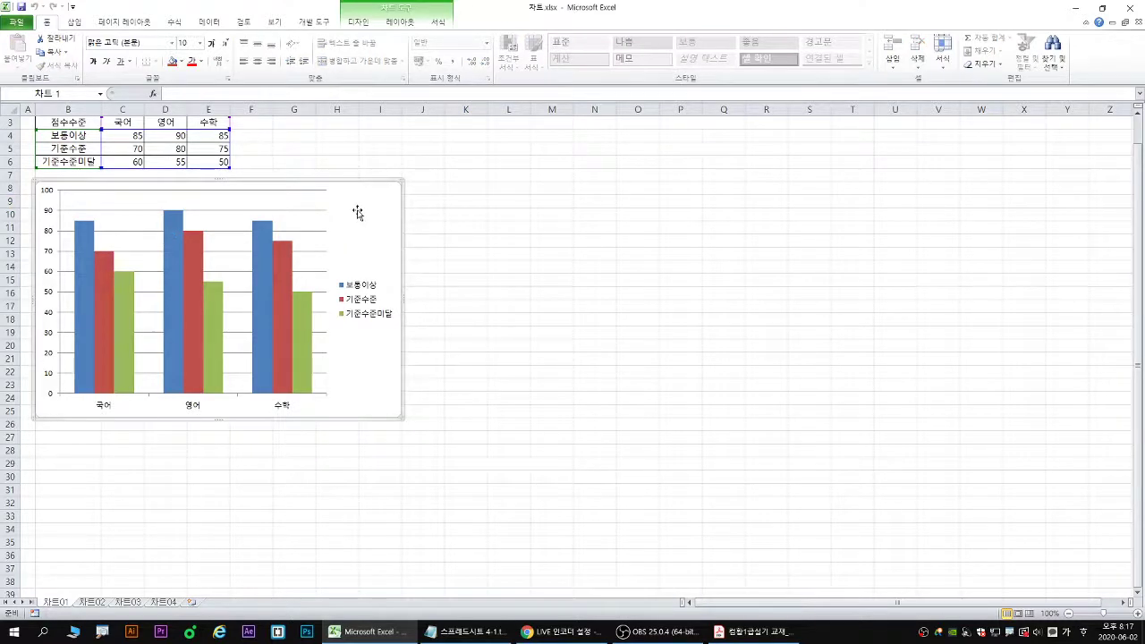
{"action": "left_click_drag", "start_coordinate": [396, 176], "coordinate": [354, 206]}
{"action": "key", "text": "Escape"}
- Switch to the textbook PDF in Acrobat Reader, examine the 기출유형1 sample chart and its five tasks for sheet 차트01, and return to Excel
{"action": "left_click", "coordinate": [759, 631]}
{"action": "left_click", "coordinate": [377, 63]}
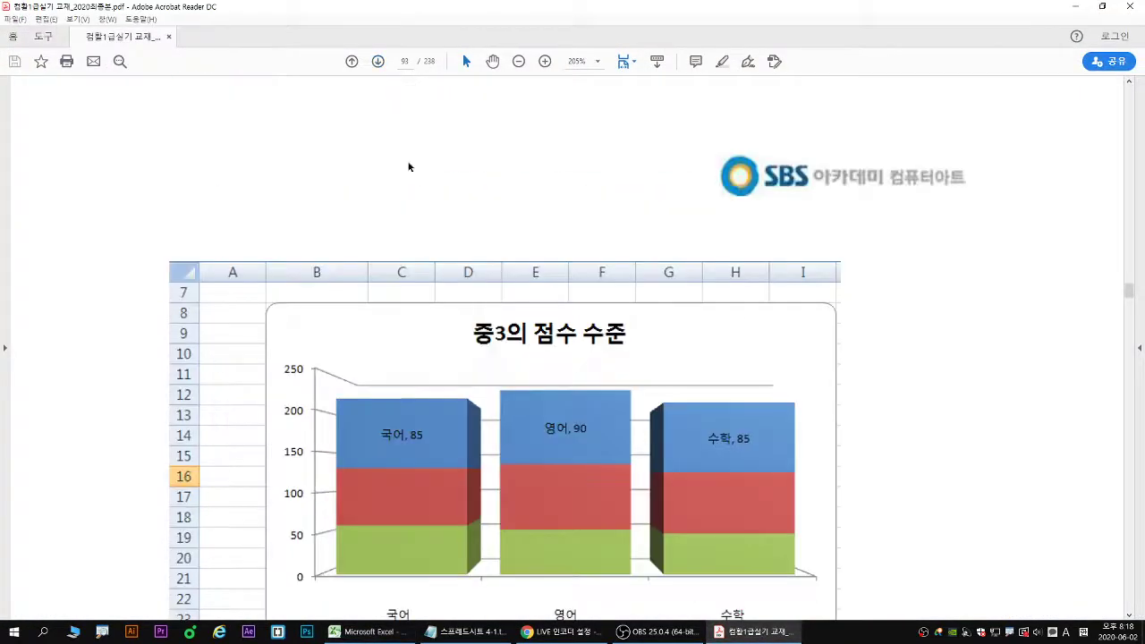
{"action": "scroll", "coordinate": [524, 297], "scroll_direction": "down", "scroll_amount": 3}
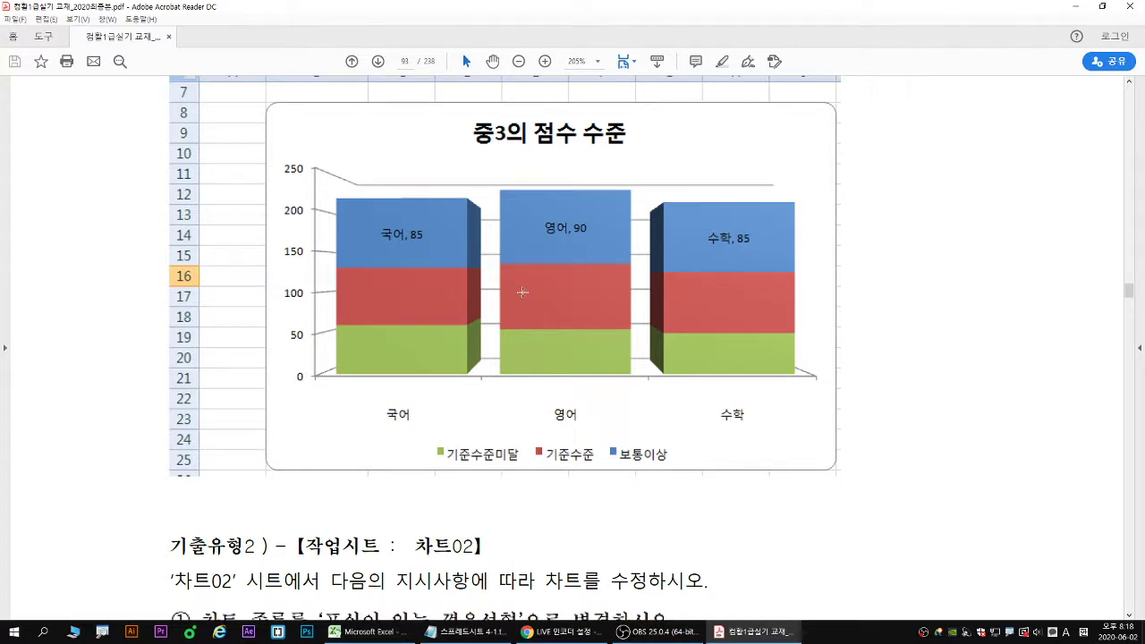
{"action": "scroll", "coordinate": [522, 292], "scroll_direction": "up", "scroll_amount": 10}
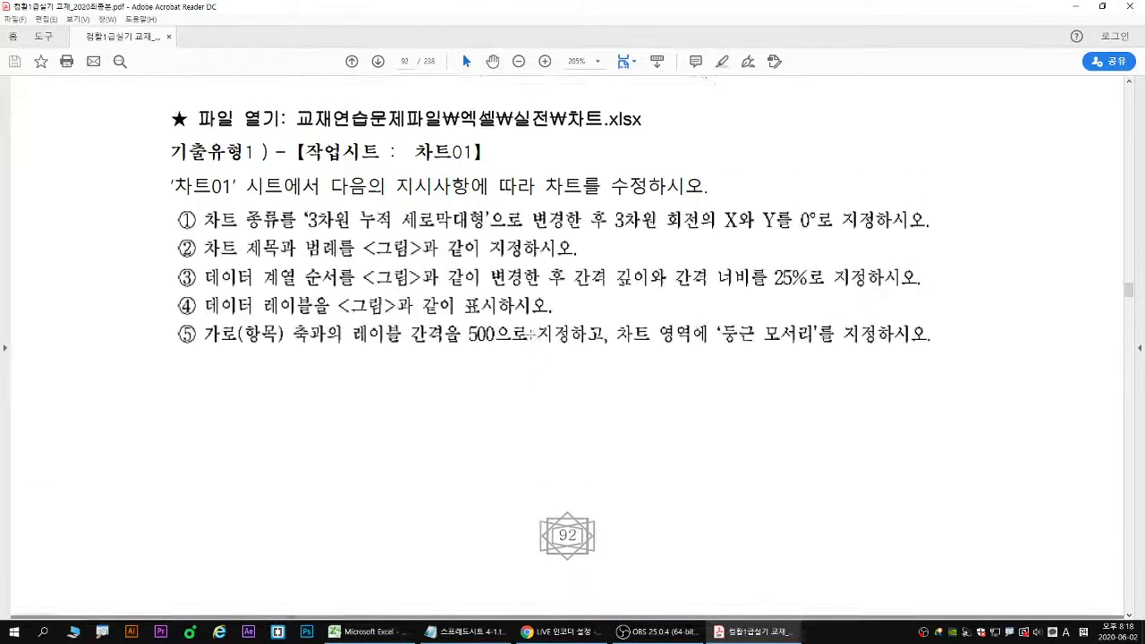
{"action": "scroll", "coordinate": [532, 334], "scroll_direction": "up", "scroll_amount": 1}
{"action": "left_click", "coordinate": [1074, 6]}
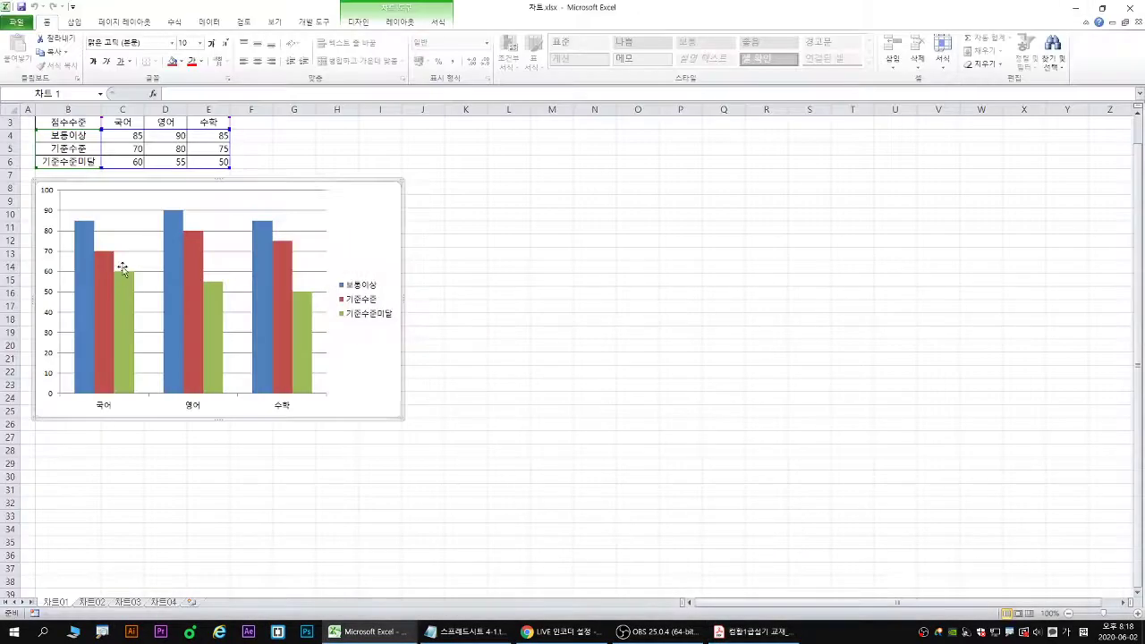
- Change the 차트01 chart's type to 3차원 누적 세로 막대형, marking that subtype in red before applying it
{"action": "left_click", "coordinate": [357, 21]}
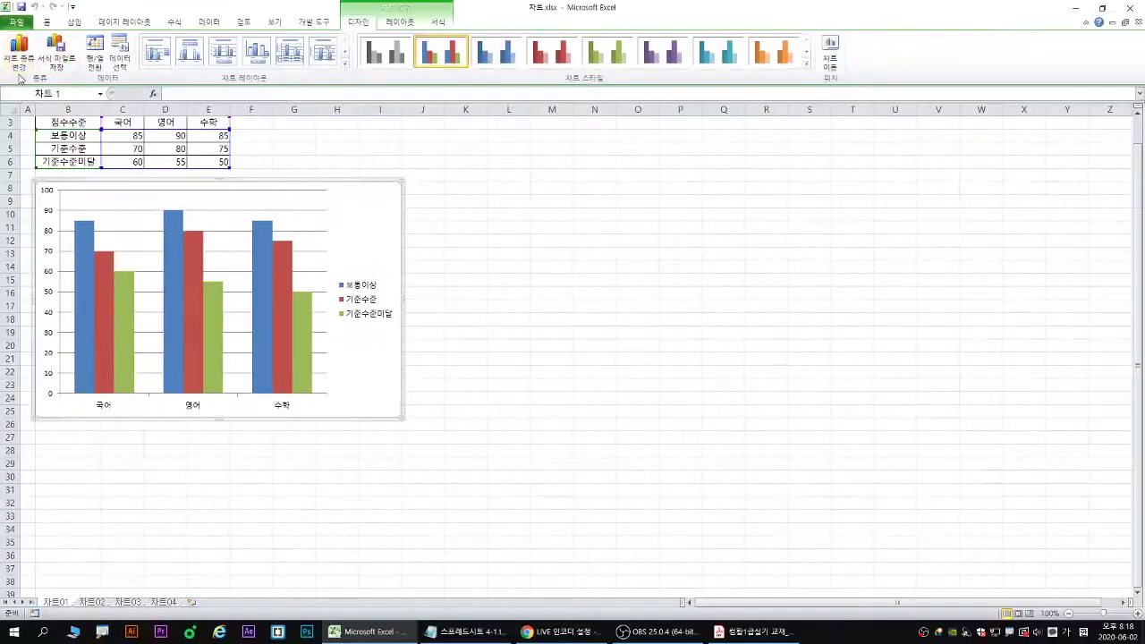
{"action": "left_click", "coordinate": [33, 85]}
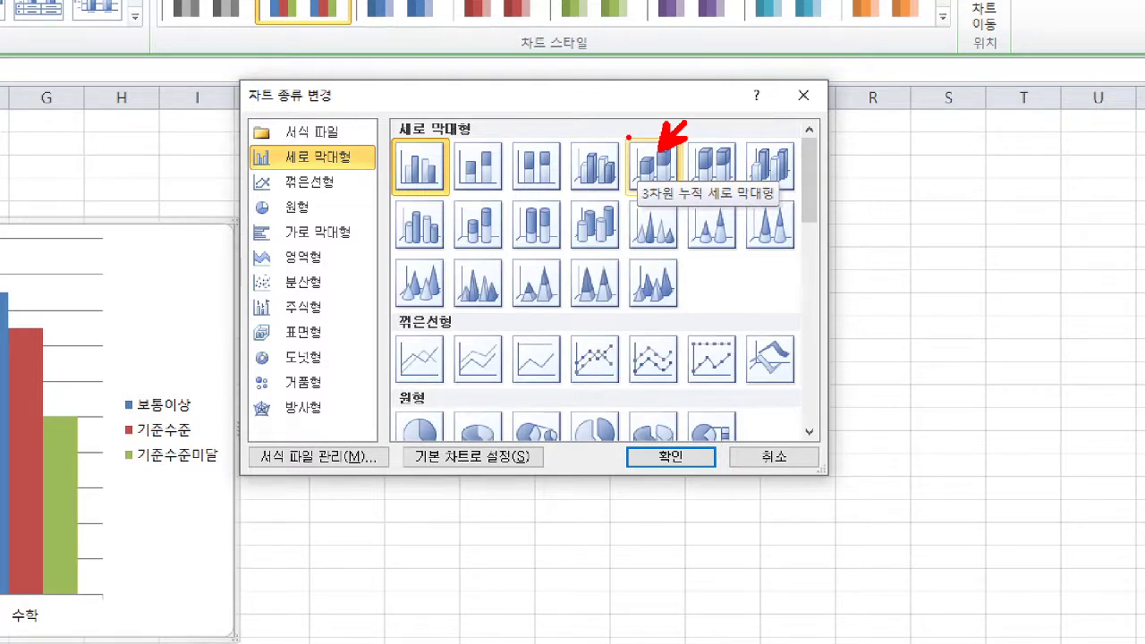
{"action": "left_click_drag", "start_coordinate": [629, 138], "coordinate": [679, 193]}
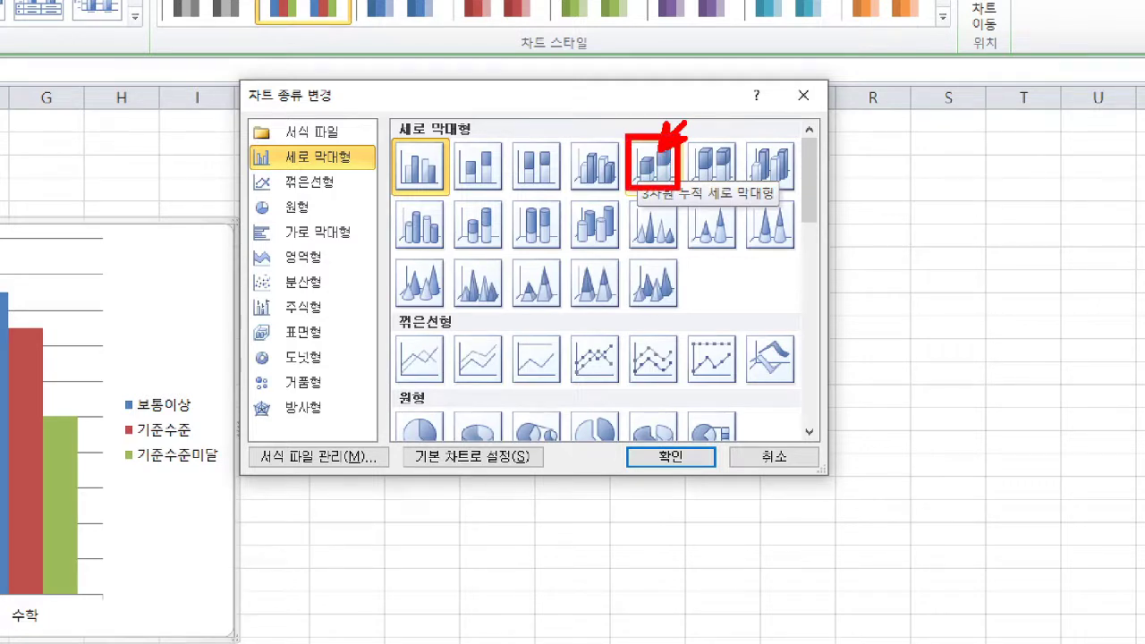
{"action": "key", "text": "Escape"}
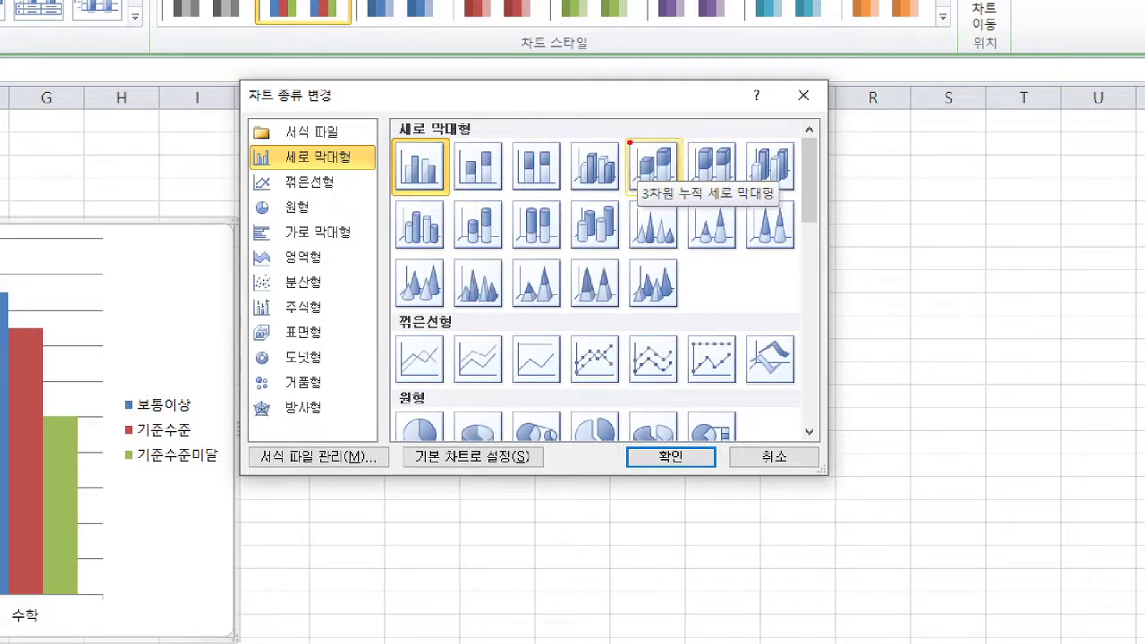
{"action": "left_click_drag", "start_coordinate": [650, 131], "coordinate": [672, 136]}
{"action": "key", "text": "Escape"}
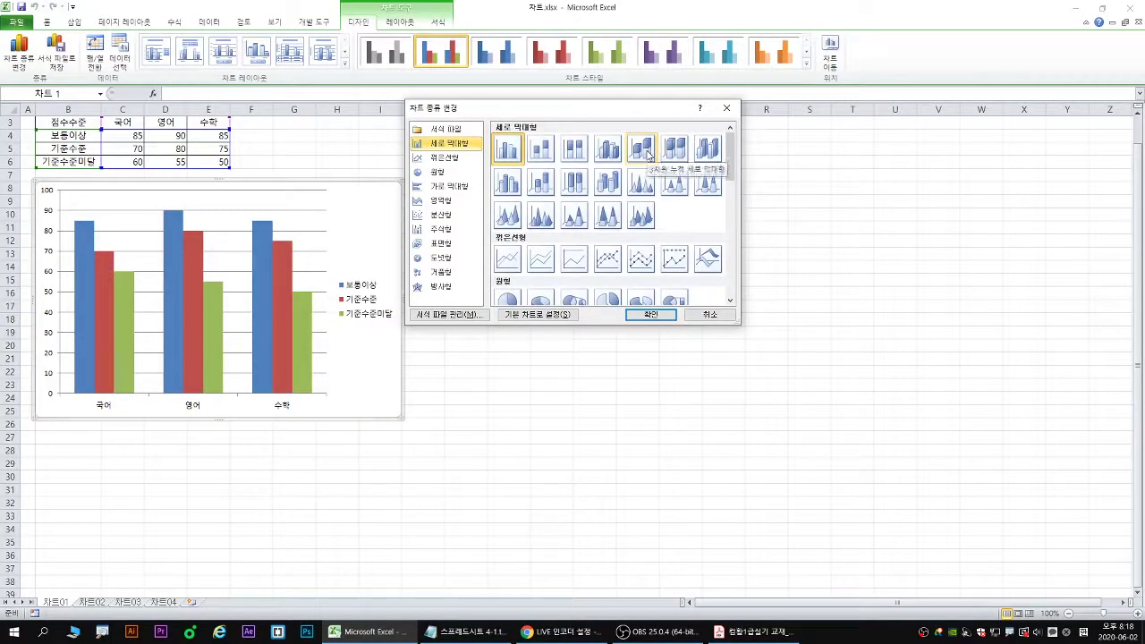
{"action": "left_click", "coordinate": [646, 150]}
{"action": "left_click", "coordinate": [646, 314]}
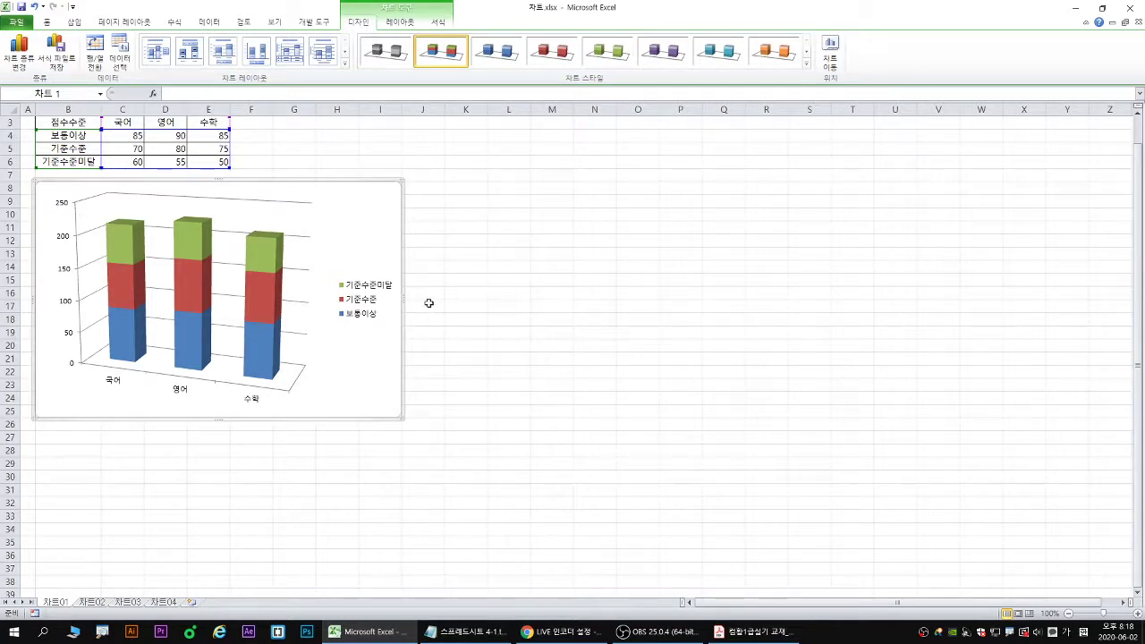
- Bring up the chart area's commands, mark 차트 종류 변경 and 3차원 회전 in red, and clear the annotations
{"action": "right_click", "coordinate": [356, 210]}
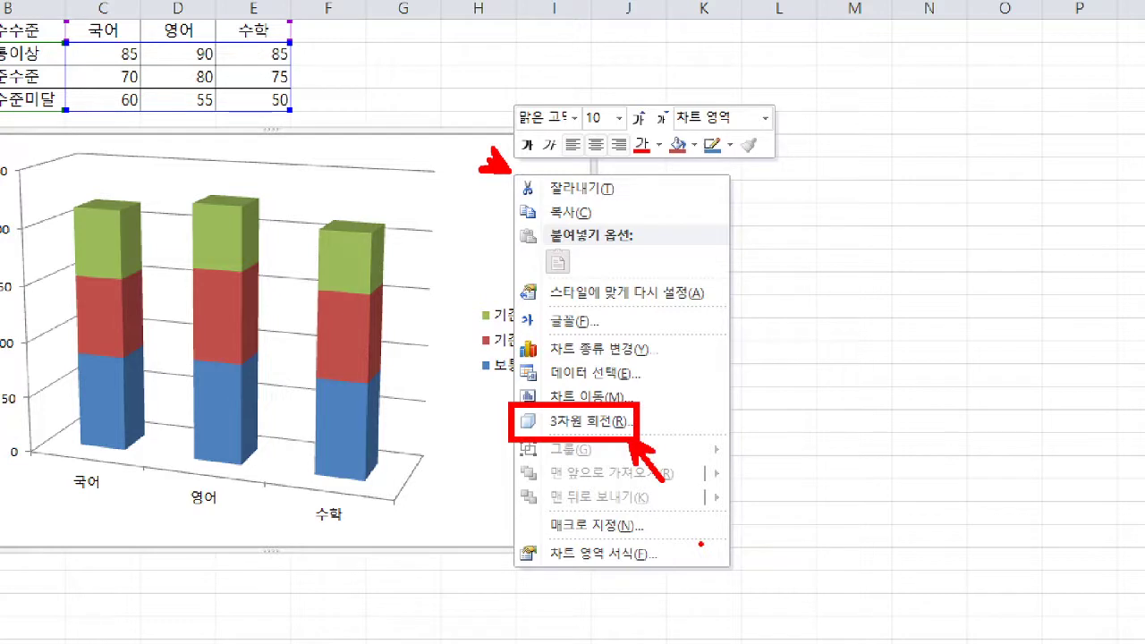
{"action": "left_click_drag", "start_coordinate": [486, 187], "coordinate": [489, 186]}
{"action": "left_click_drag", "start_coordinate": [550, 361], "coordinate": [678, 359]}
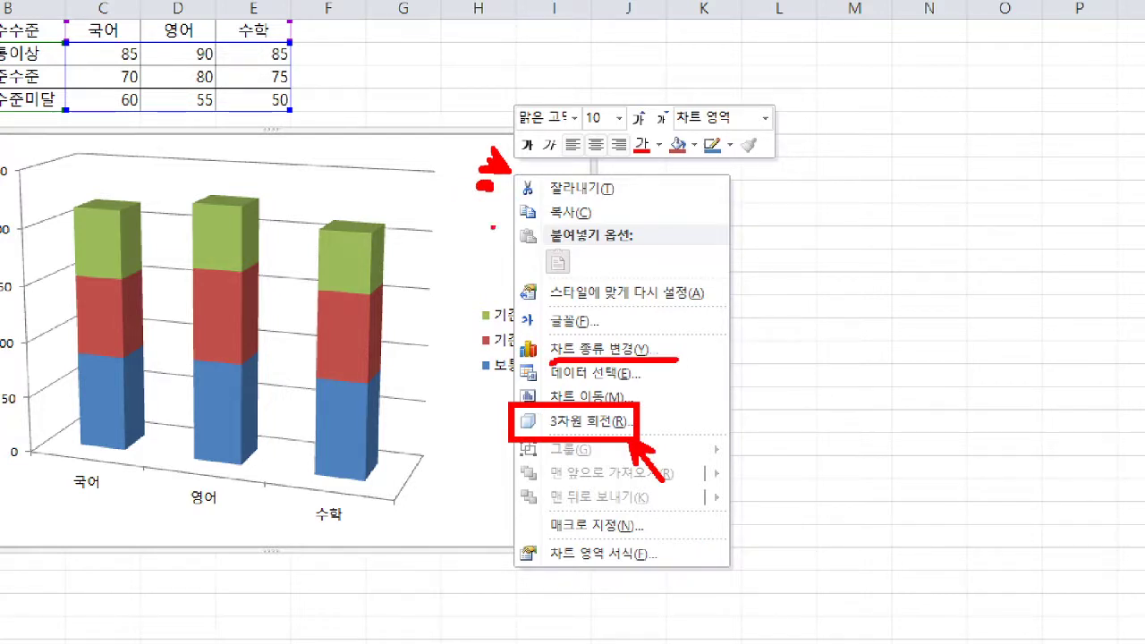
{"action": "left_click_drag", "start_coordinate": [480, 187], "coordinate": [492, 197]}
{"action": "left_click_drag", "start_coordinate": [543, 435], "coordinate": [612, 434]}
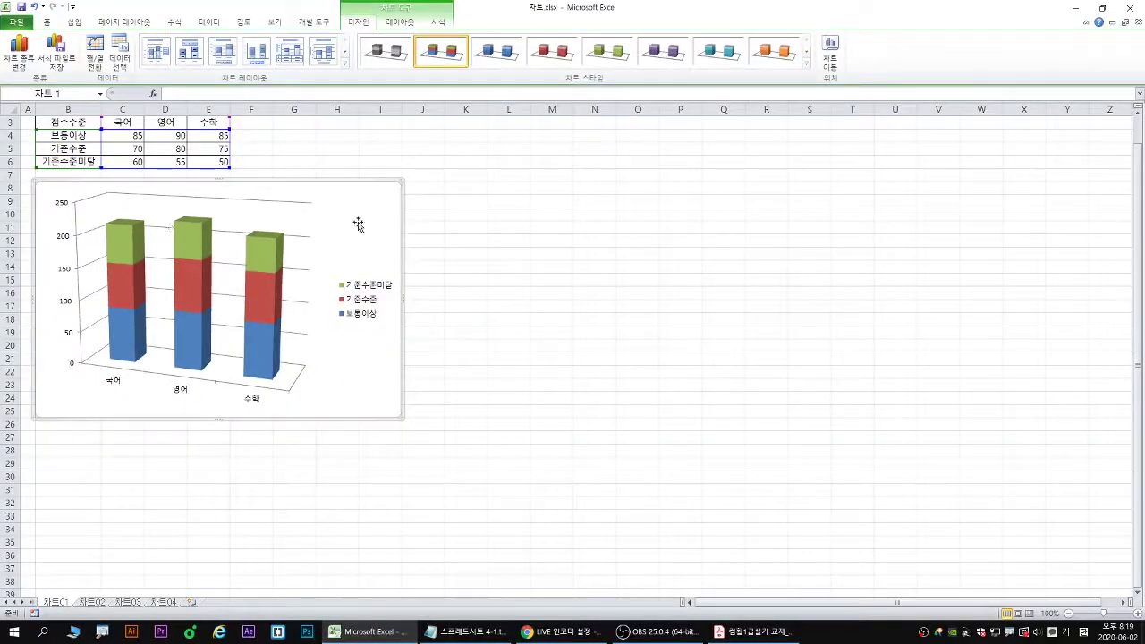
{"action": "right_click", "coordinate": [541, 177]}
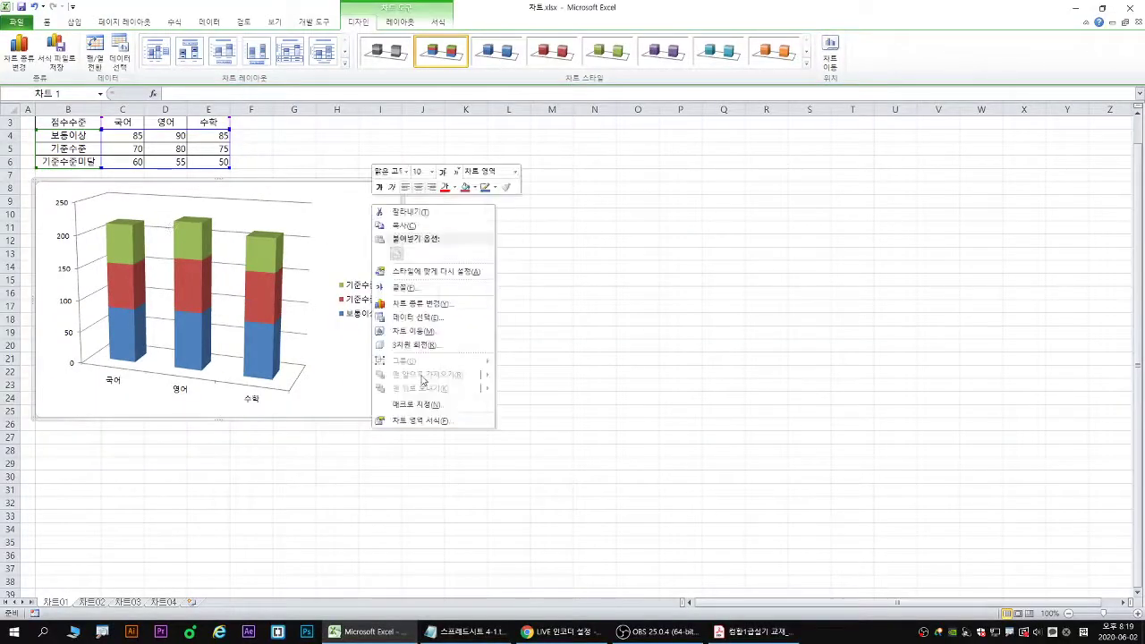
{"action": "left_click", "coordinate": [414, 345]}
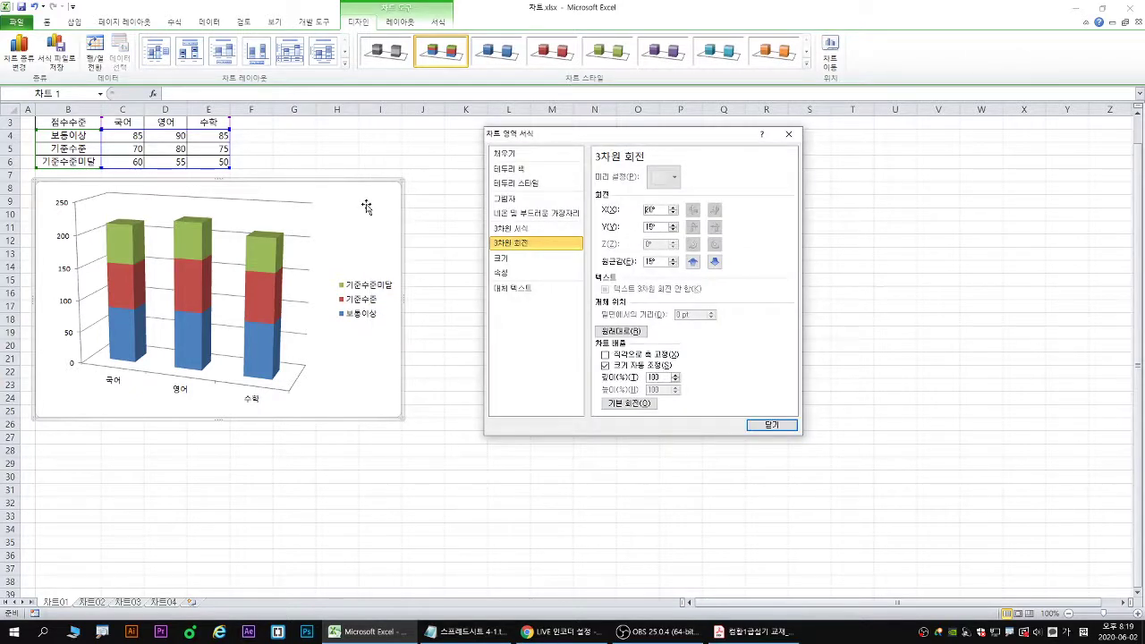
{"action": "key", "text": "Escape"}
- Open the chart area's 3차원 회전 settings and set the X rotation to 0° and the Y rotation to 10°
{"action": "right_click", "coordinate": [367, 205]}
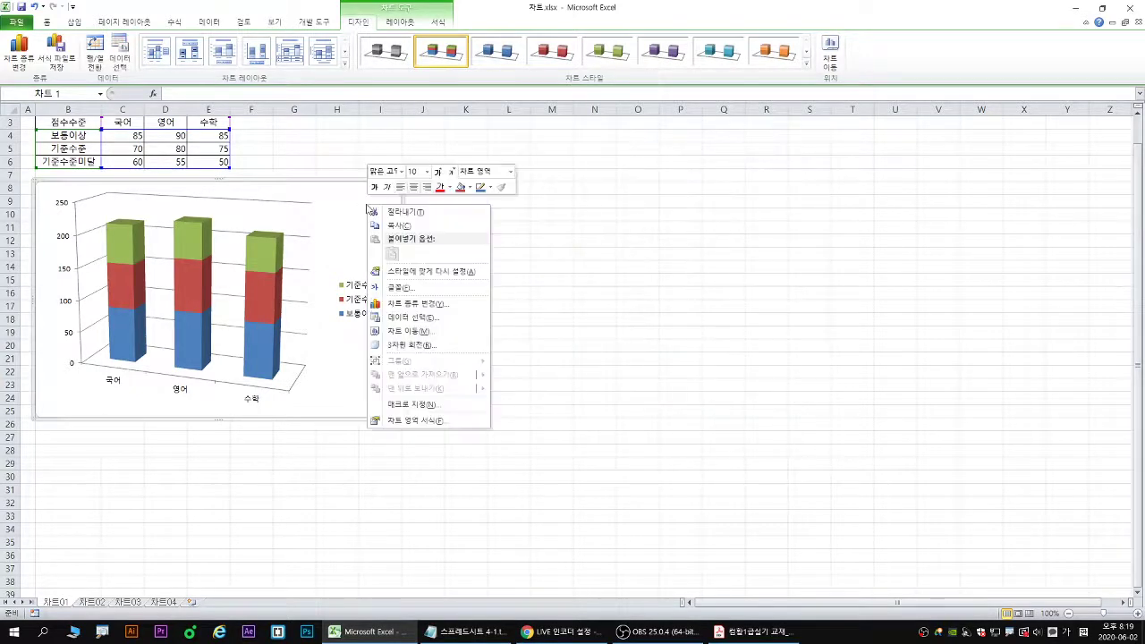
{"action": "left_click", "coordinate": [414, 344]}
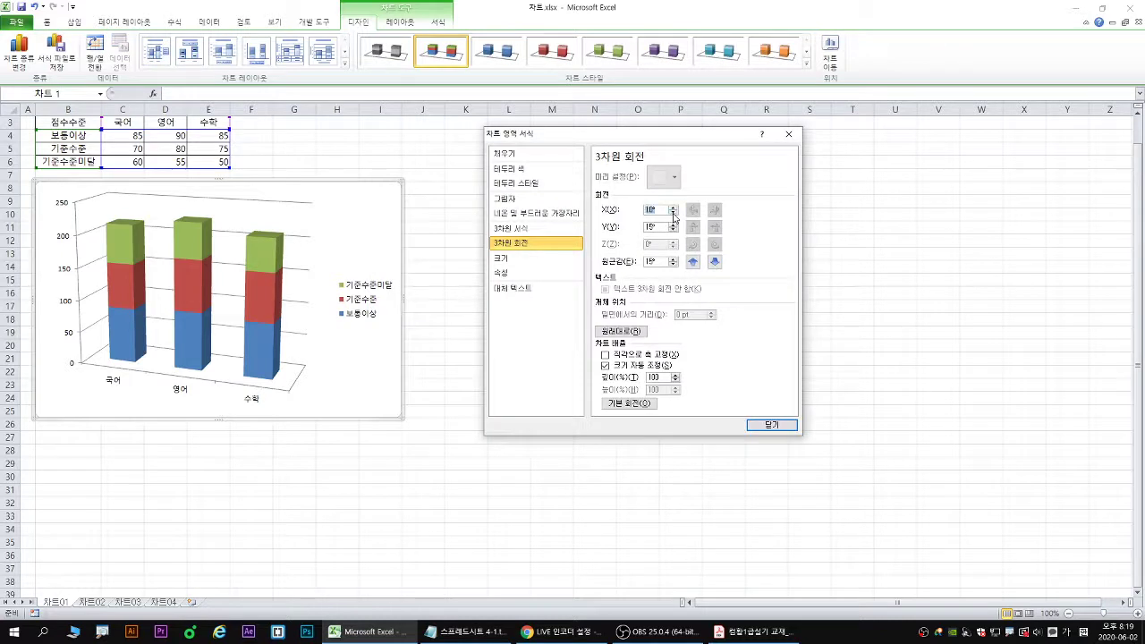
{"action": "left_click", "coordinate": [673, 215]}
{"action": "left_click", "coordinate": [673, 230]}
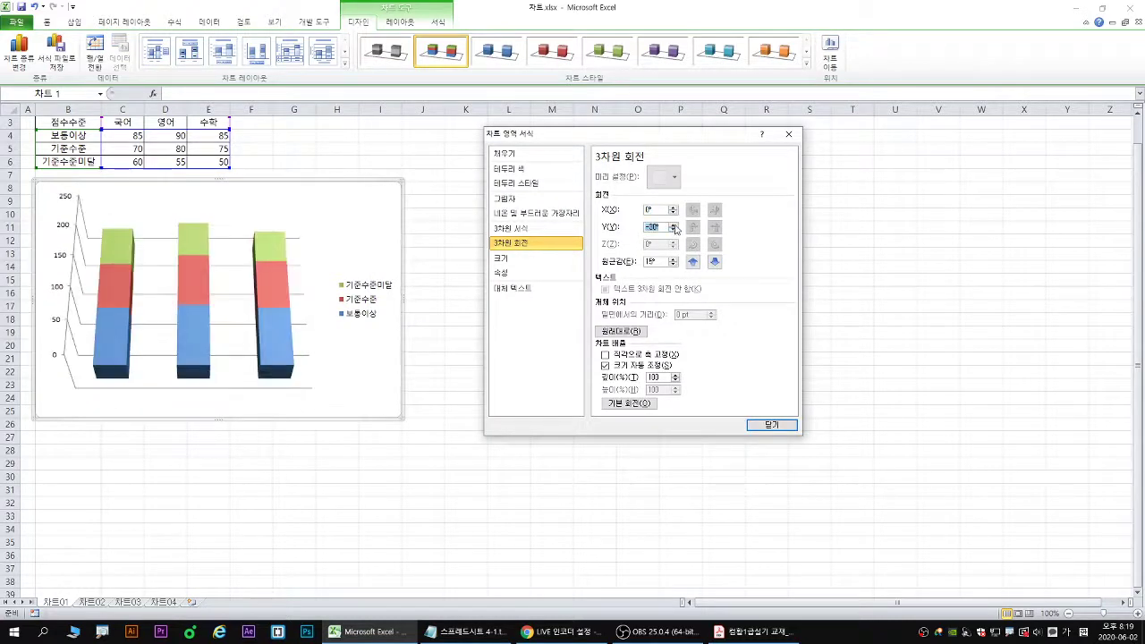
{"action": "left_click", "coordinate": [673, 223]}
- Try an X rotation of 50° on the chart and return it to 0°
{"action": "left_click", "coordinate": [673, 207]}
{"action": "left_click", "coordinate": [673, 206]}
{"action": "left_click", "coordinate": [672, 207]}
{"action": "left_click", "coordinate": [673, 207]}
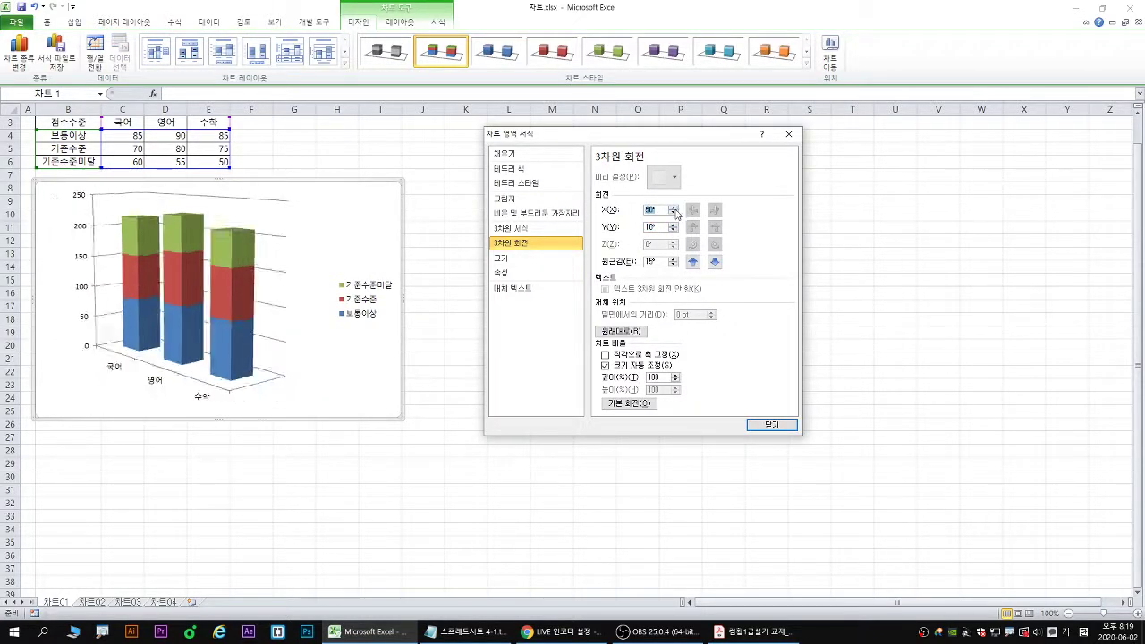
{"action": "left_click", "coordinate": [673, 213]}
{"action": "left_click", "coordinate": [672, 213]}
{"action": "left_click", "coordinate": [672, 213]}
{"action": "left_click", "coordinate": [672, 213]}
{"action": "left_click", "coordinate": [672, 212]}
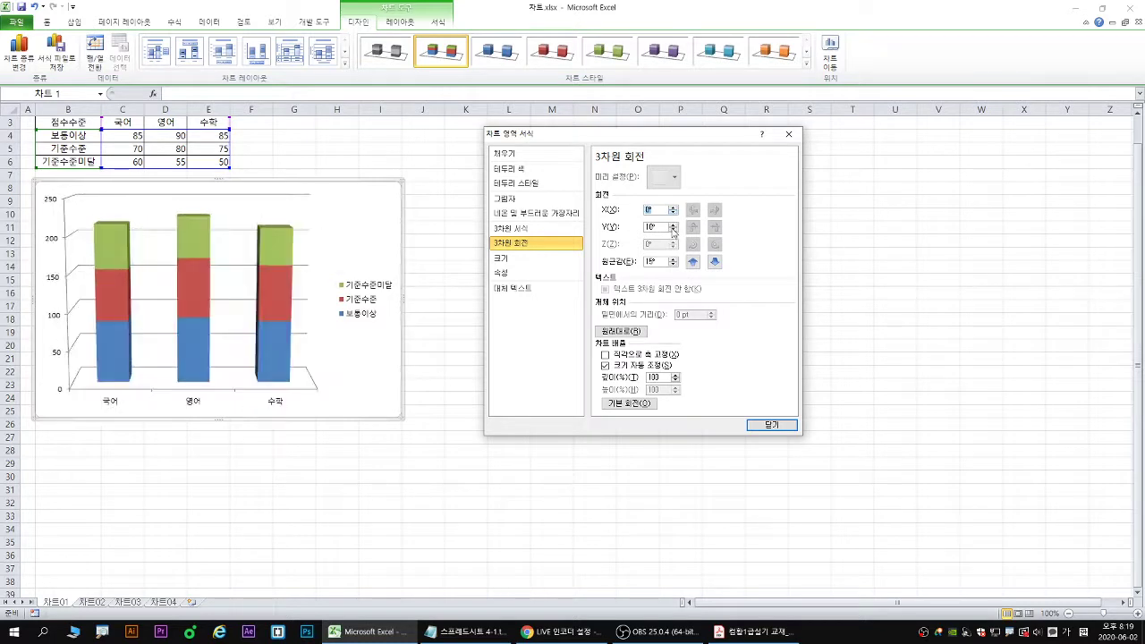
- Set the chart's Y rotation to 0°
{"action": "left_click", "coordinate": [673, 230]}
{"action": "left_click", "coordinate": [673, 223]}
{"action": "left_click", "coordinate": [673, 230]}
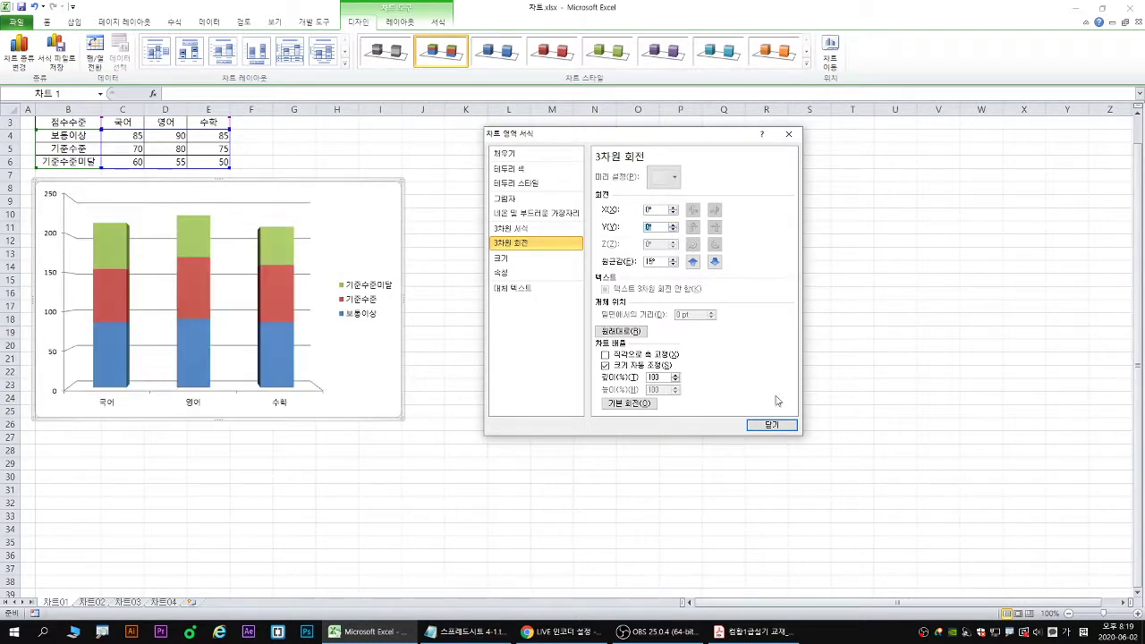
- Close the chart area's format settings, reopen them to review the 3차원 회전 options, and close them again
{"action": "left_click", "coordinate": [771, 426]}
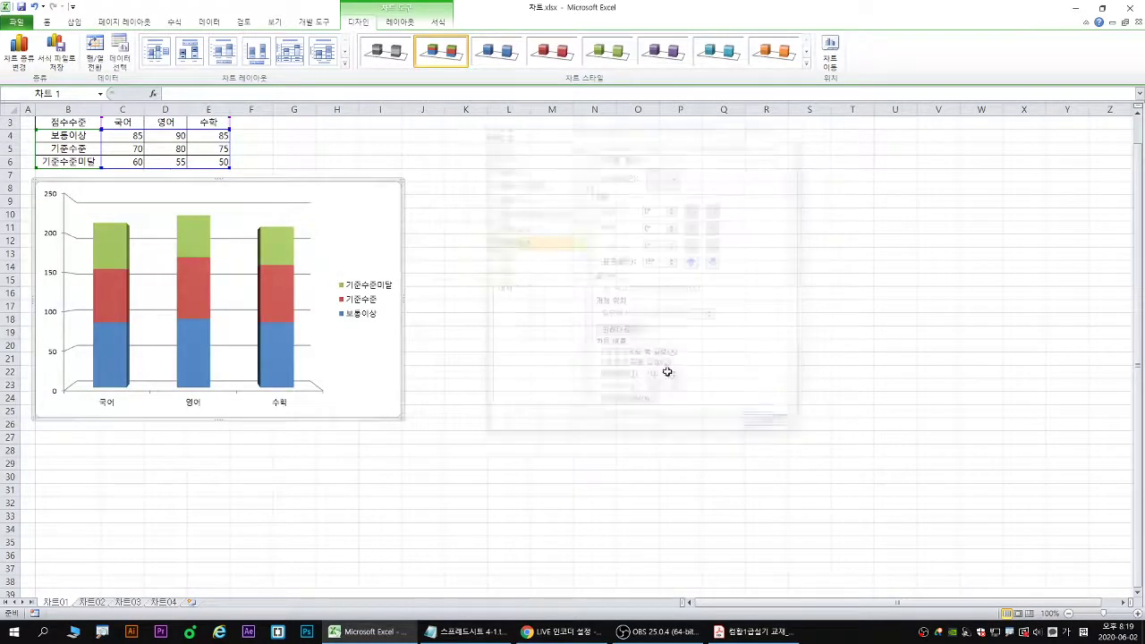
{"action": "double_click", "coordinate": [374, 204]}
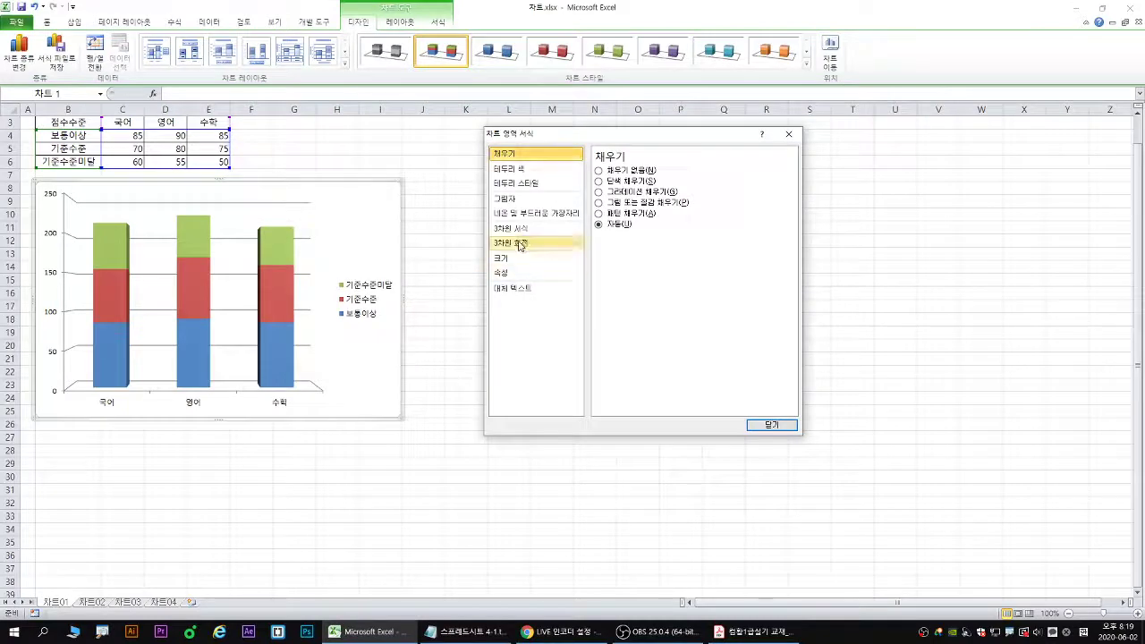
{"action": "left_click", "coordinate": [627, 277]}
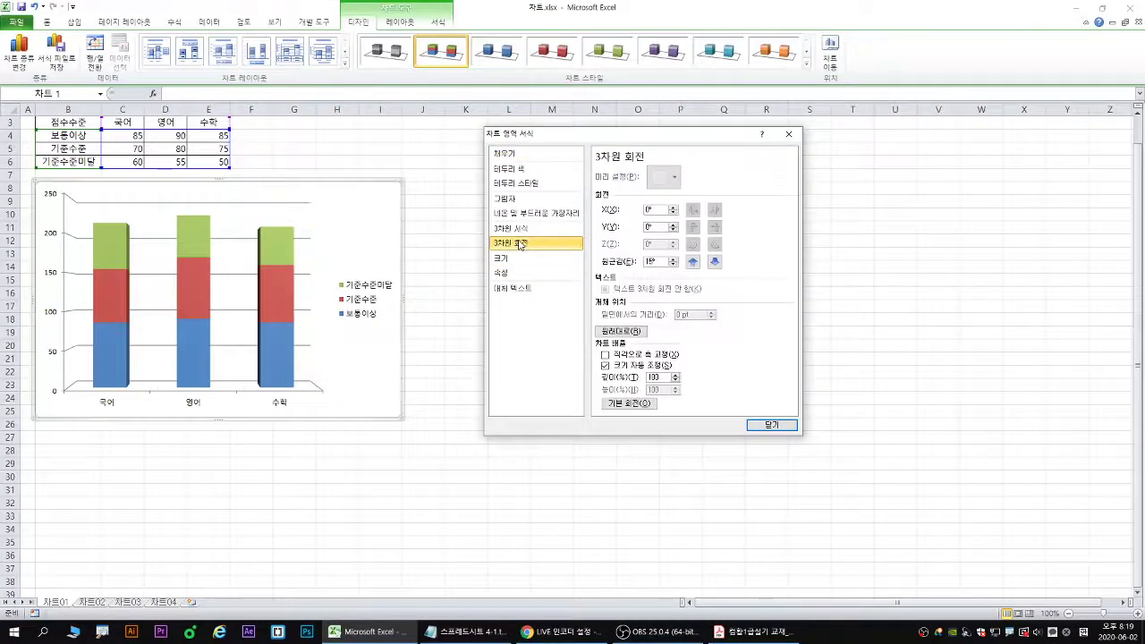
{"action": "left_click", "coordinate": [771, 425]}
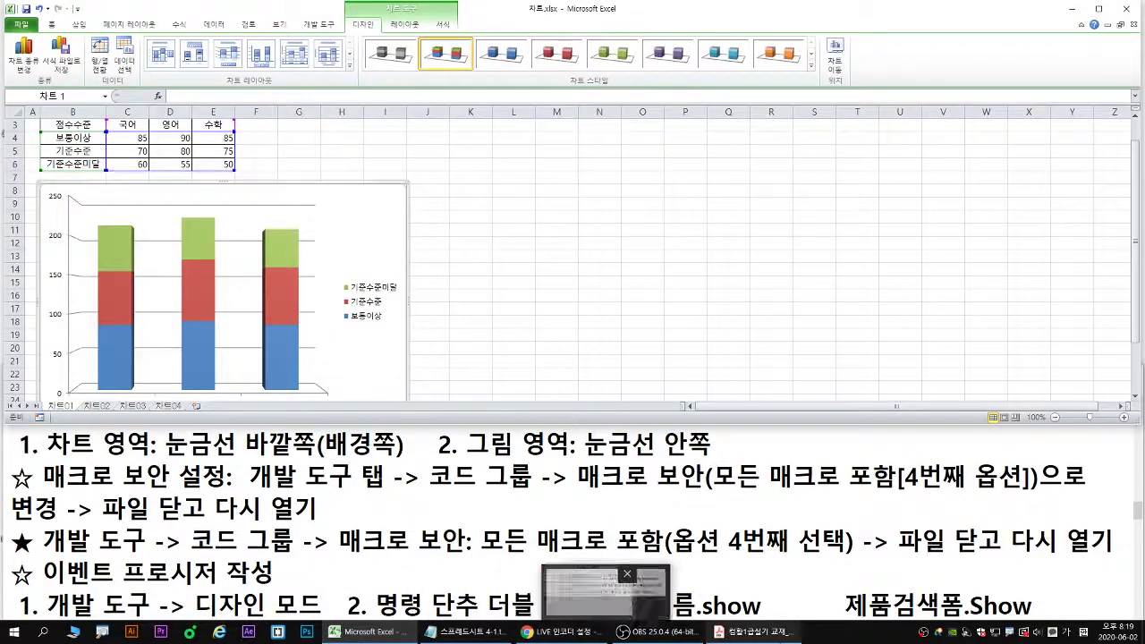
- Switch to the textbook PDF, underline task ②, box the chart title and legend in the reference figure, and clear the marks
{"action": "left_click", "coordinate": [751, 632]}
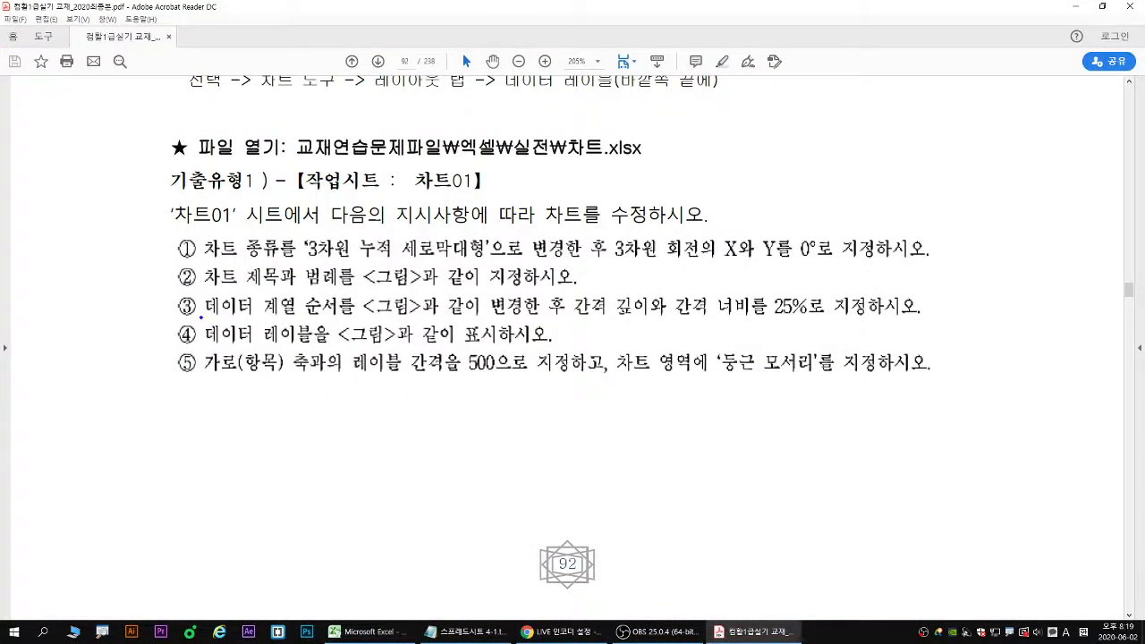
{"action": "left_click_drag", "start_coordinate": [203, 291], "coordinate": [547, 288]}
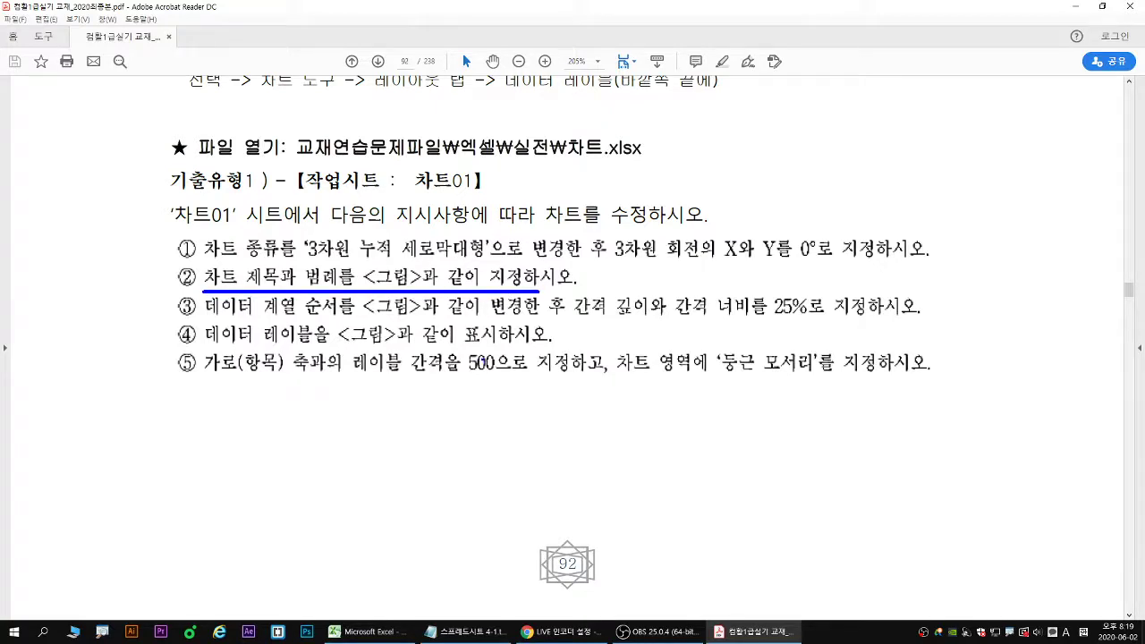
{"action": "scroll", "coordinate": [483, 362], "scroll_direction": "down", "scroll_amount": 10}
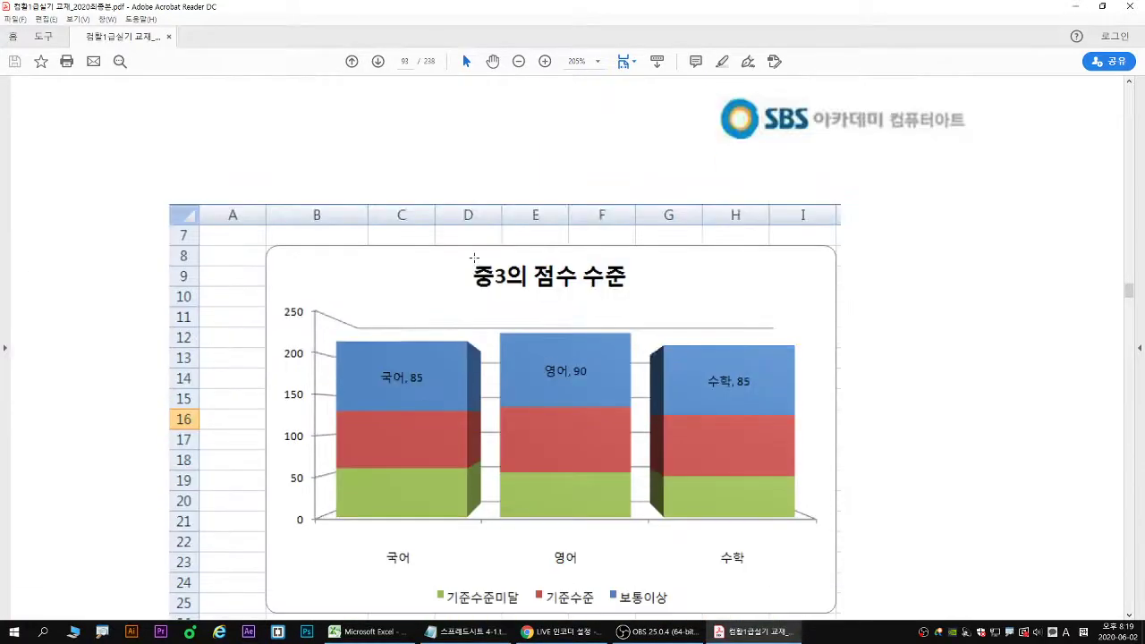
{"action": "mouse_move", "coordinate": [454, 248]}
{"action": "left_mouse_down"}
{"action": "mouse_move", "coordinate": [529, 296]}
{"action": "mouse_move", "coordinate": [646, 297]}
{"action": "left_mouse_up"}
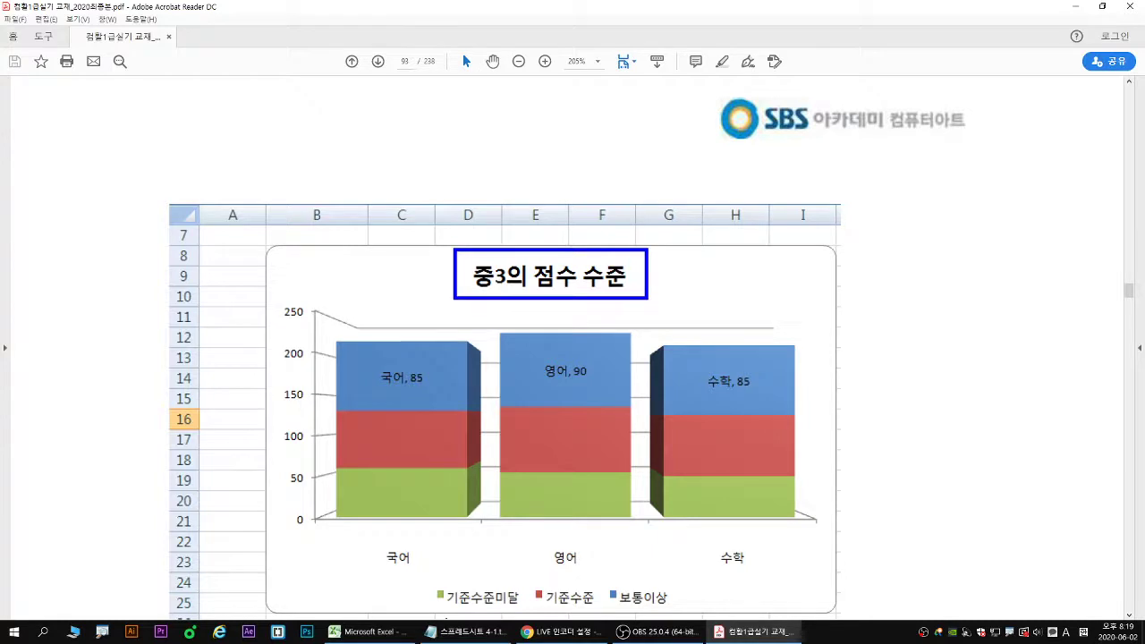
{"action": "mouse_move", "coordinate": [429, 583]}
{"action": "left_mouse_down"}
{"action": "mouse_move", "coordinate": [678, 610]}
{"action": "mouse_move", "coordinate": [678, 573]}
{"action": "mouse_move", "coordinate": [710, 561]}
{"action": "left_mouse_up"}
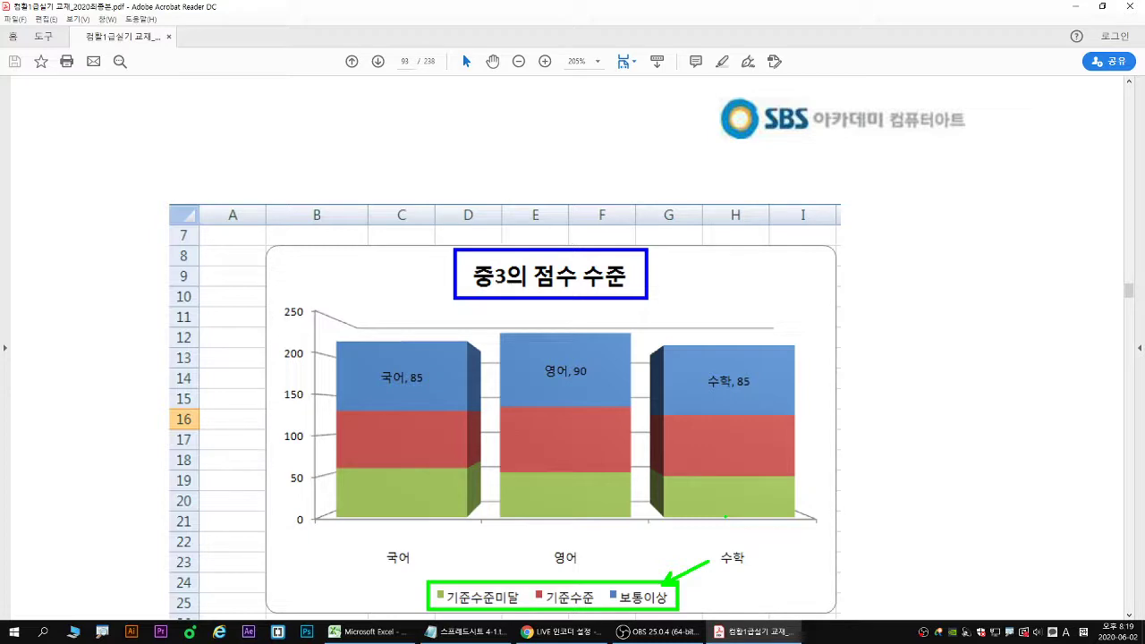
{"action": "key", "text": "Escape"}
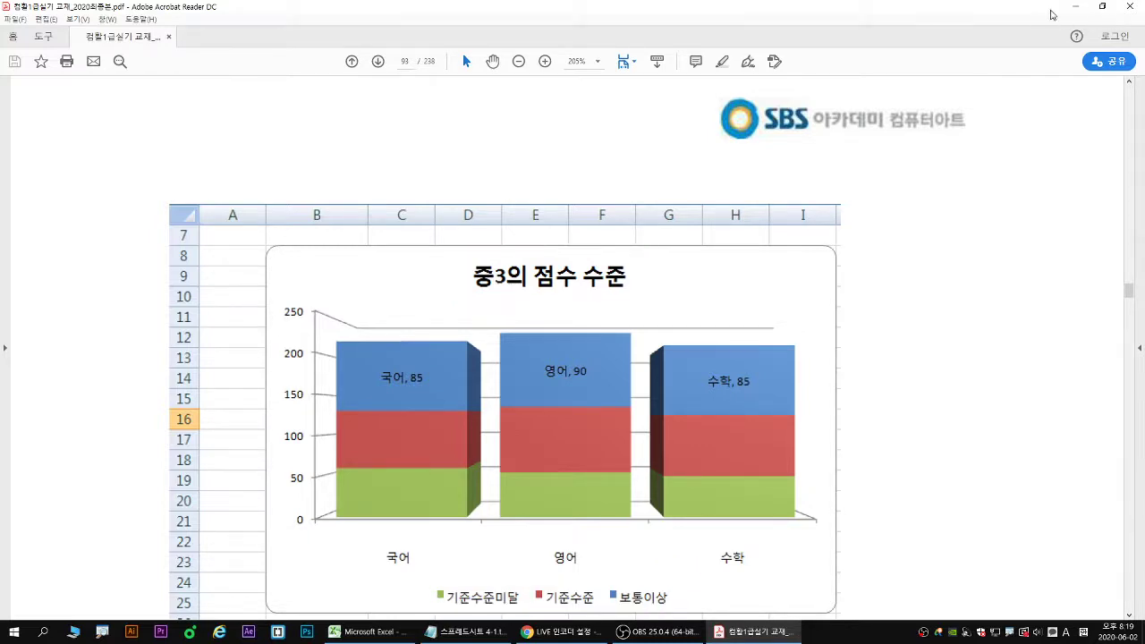
- Switch back to Excel, maximize it, and add the title "중3의 점수 수준" above the chart
{"action": "key", "text": "alt+Tab"}
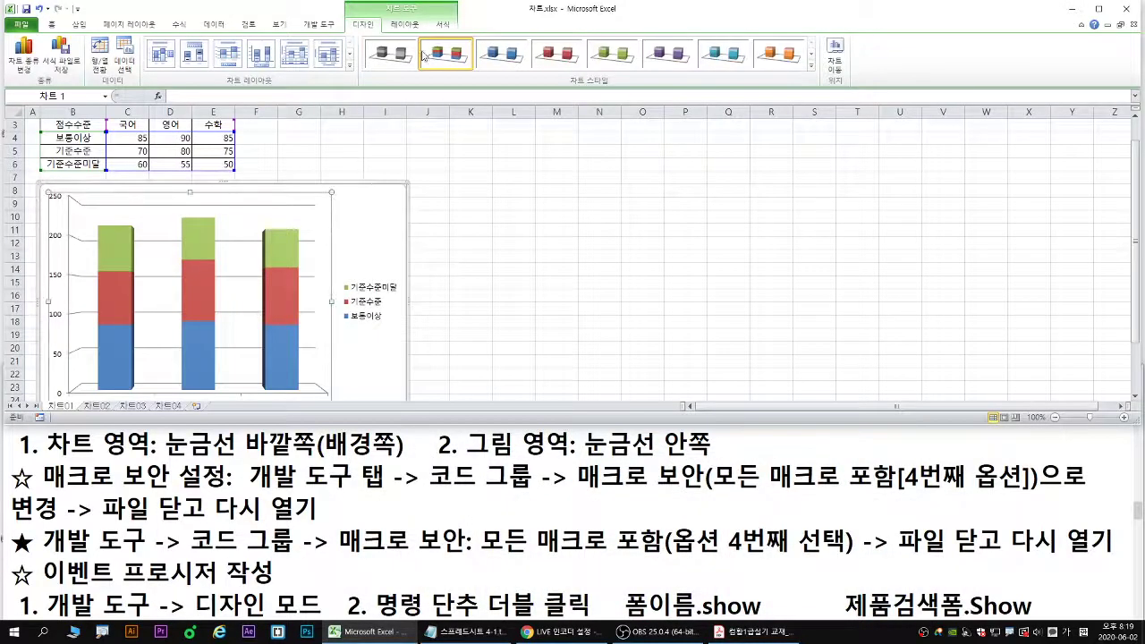
{"action": "double_click", "coordinate": [501, 8]}
{"action": "left_click", "coordinate": [400, 23]}
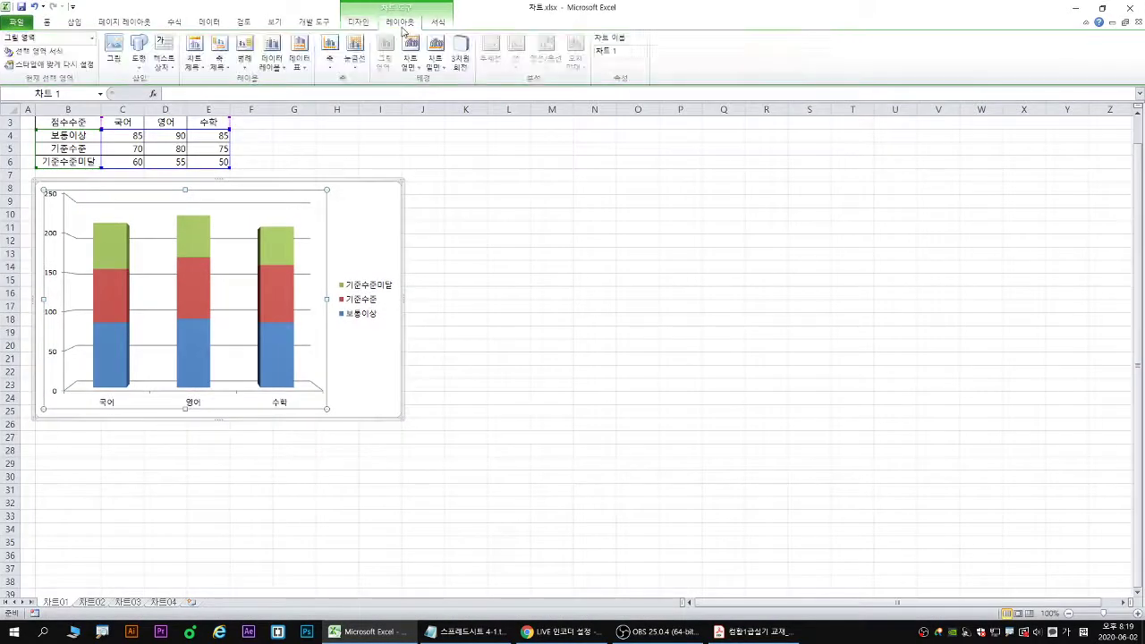
{"action": "left_click", "coordinate": [194, 59]}
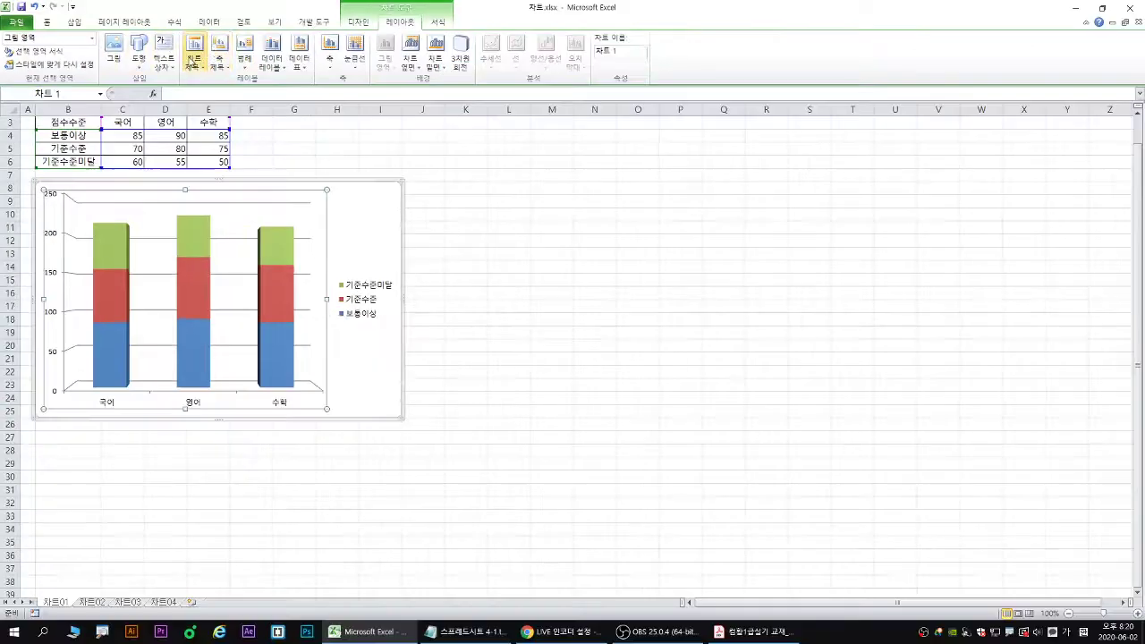
{"action": "left_click", "coordinate": [338, 106]}
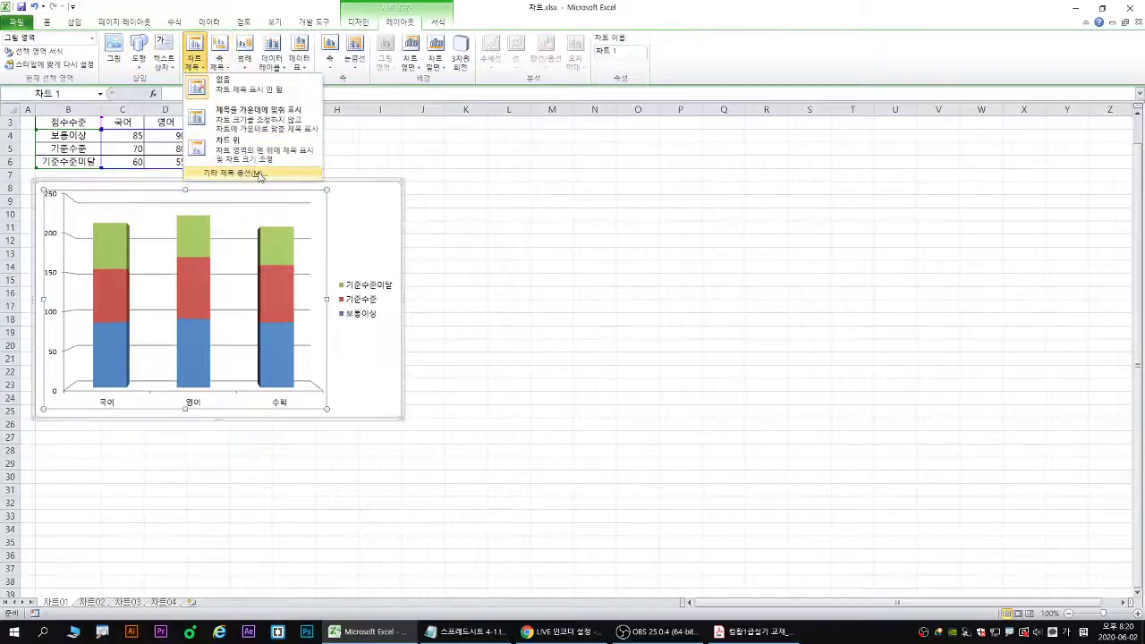
{"action": "left_click", "coordinate": [399, 262]}
{"action": "type", "text": "중"}
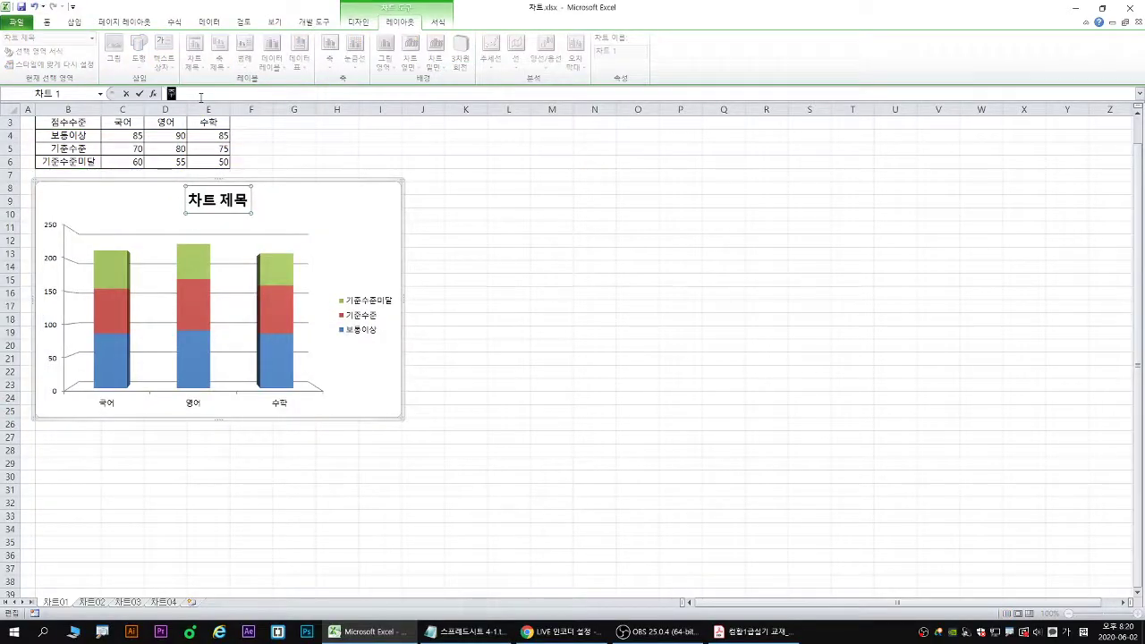
{"action": "type", "text": "3의 점수 수준"}
{"action": "key", "text": "Return"}
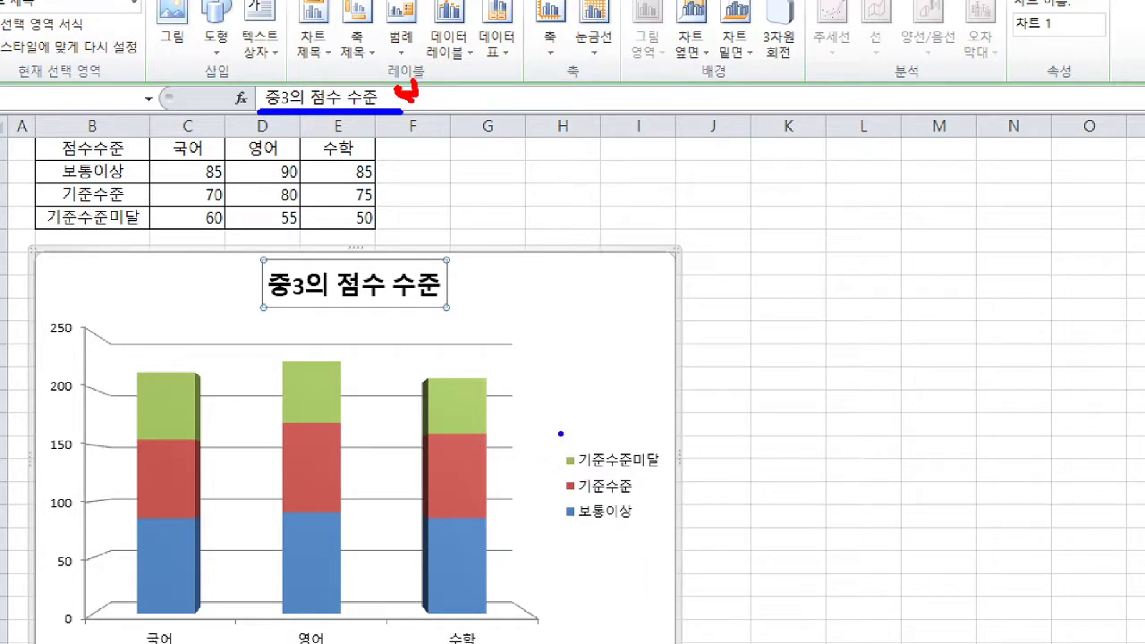
- Mark the legend in blue with its target location, and apply 아래쪽에 범례 표시 to it
{"action": "mouse_move", "coordinate": [558, 430]}
{"action": "left_mouse_down"}
{"action": "mouse_move", "coordinate": [599, 506]}
{"action": "mouse_move", "coordinate": [677, 544]}
{"action": "left_mouse_up"}
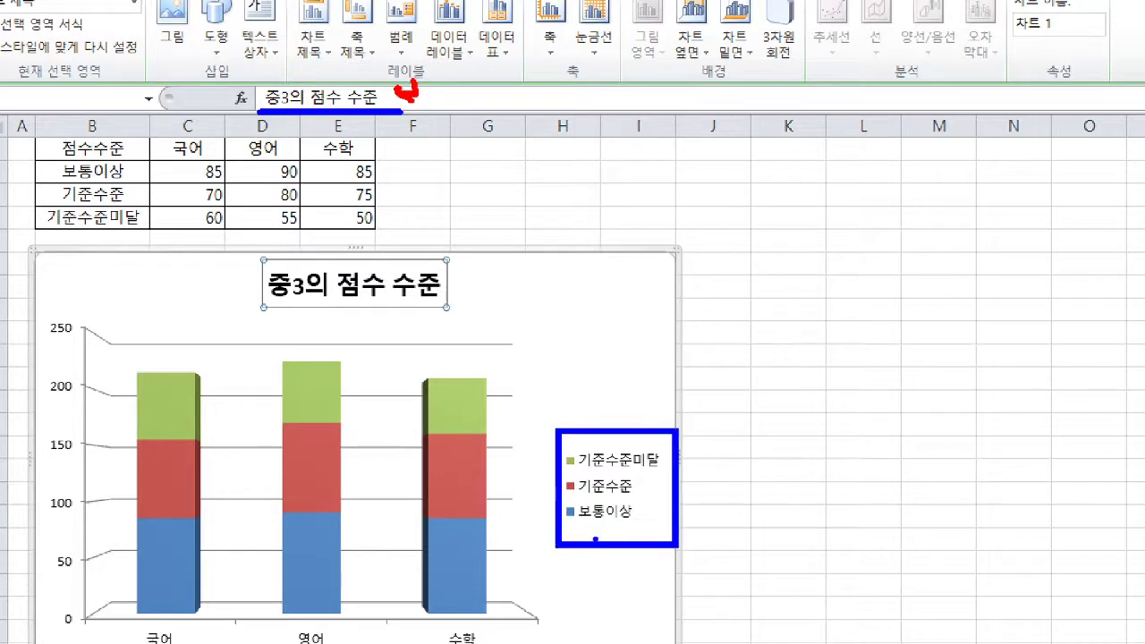
{"action": "mouse_move", "coordinate": [595, 540]}
{"action": "left_mouse_down"}
{"action": "mouse_move", "coordinate": [535, 626]}
{"action": "mouse_move", "coordinate": [515, 635]}
{"action": "left_mouse_up"}
{"action": "left_click", "coordinate": [394, 51]}
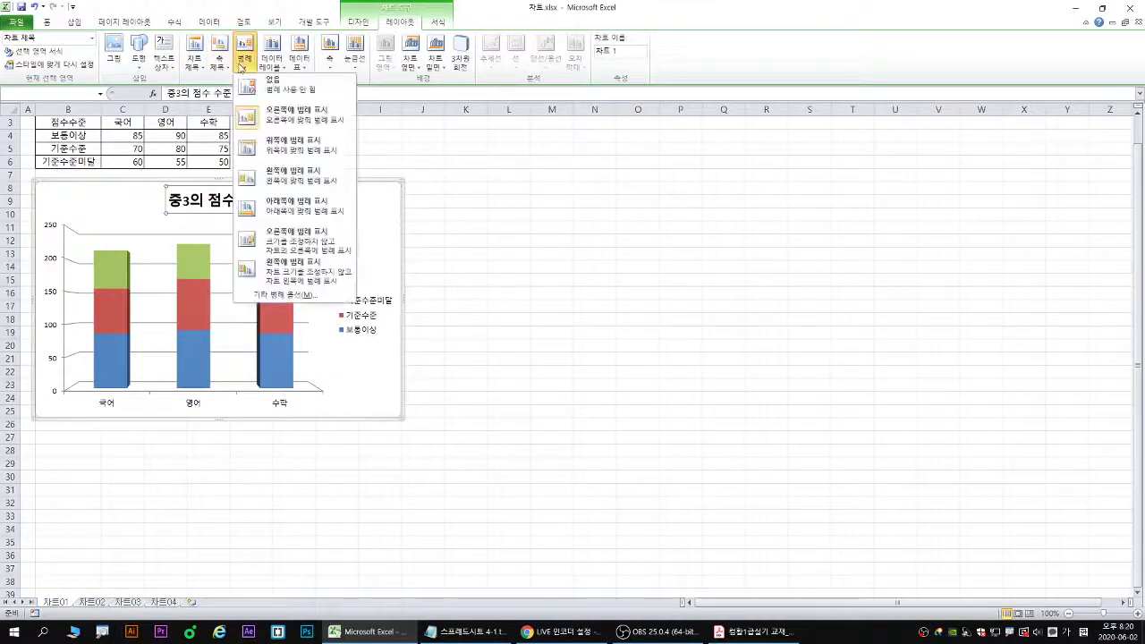
{"action": "left_click", "coordinate": [277, 207]}
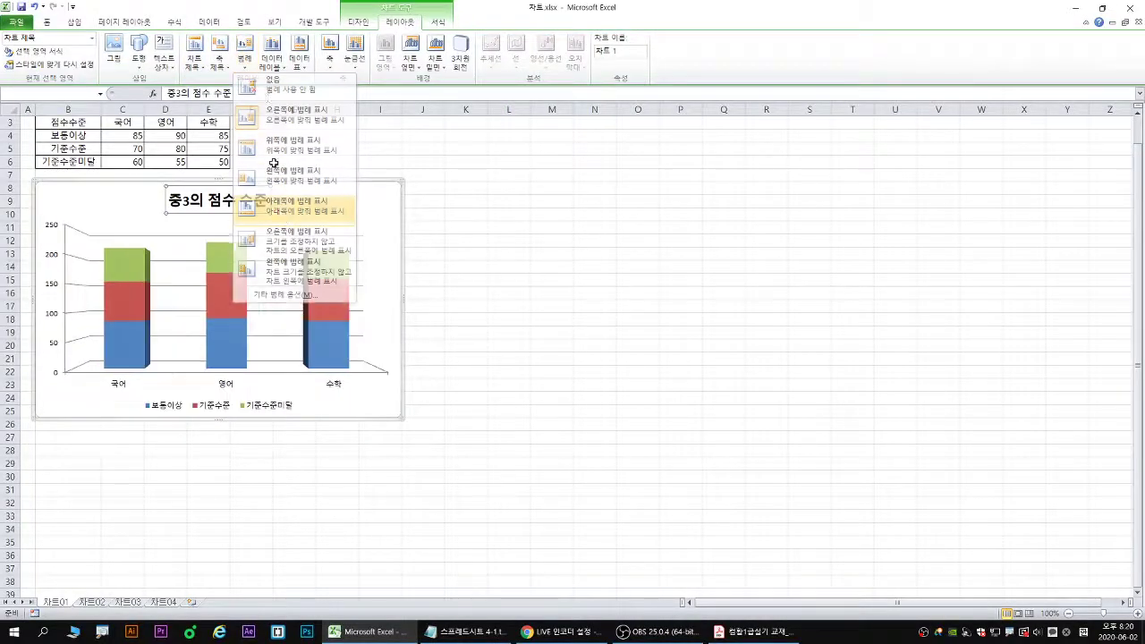
- Bring up the legend placement options, mark 차트 제목, 범례 and 레이아웃 in blue, and clear the annotations
{"action": "left_click", "coordinate": [244, 62]}
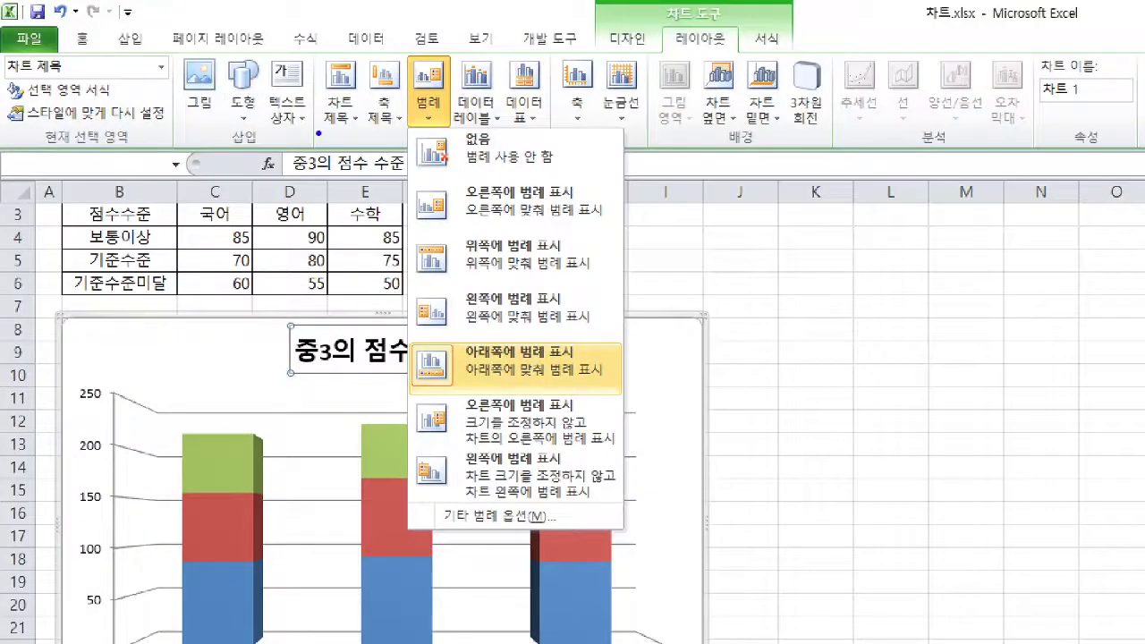
{"action": "left_click_drag", "start_coordinate": [341, 115], "coordinate": [448, 111]}
{"action": "left_click_drag", "start_coordinate": [672, 51], "coordinate": [729, 49]}
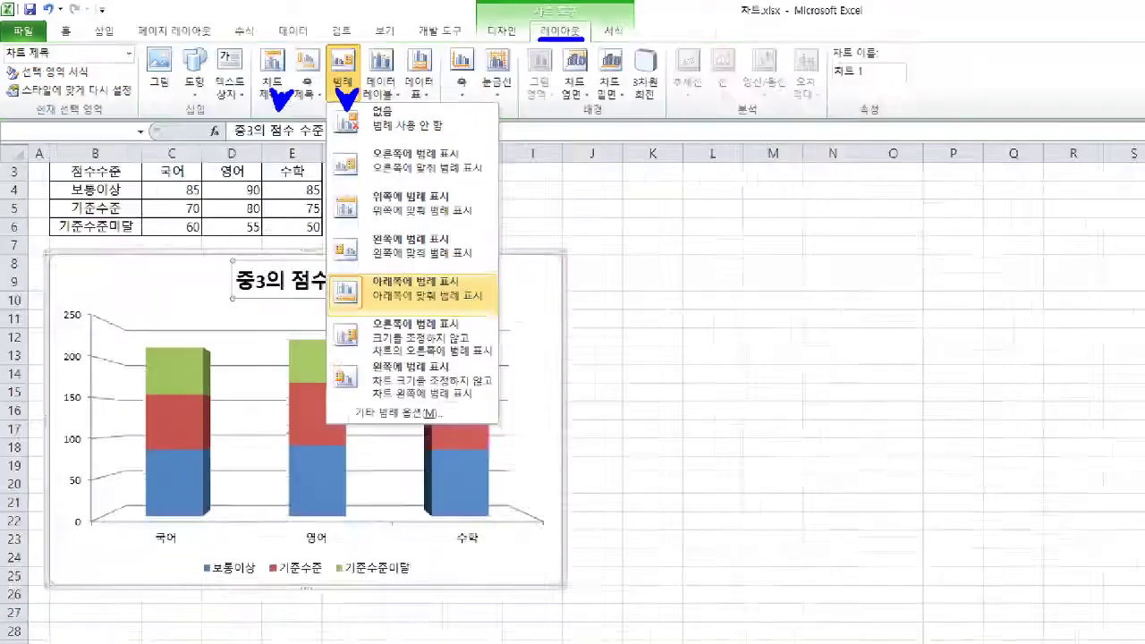
{"action": "left_click", "coordinate": [518, 360]}
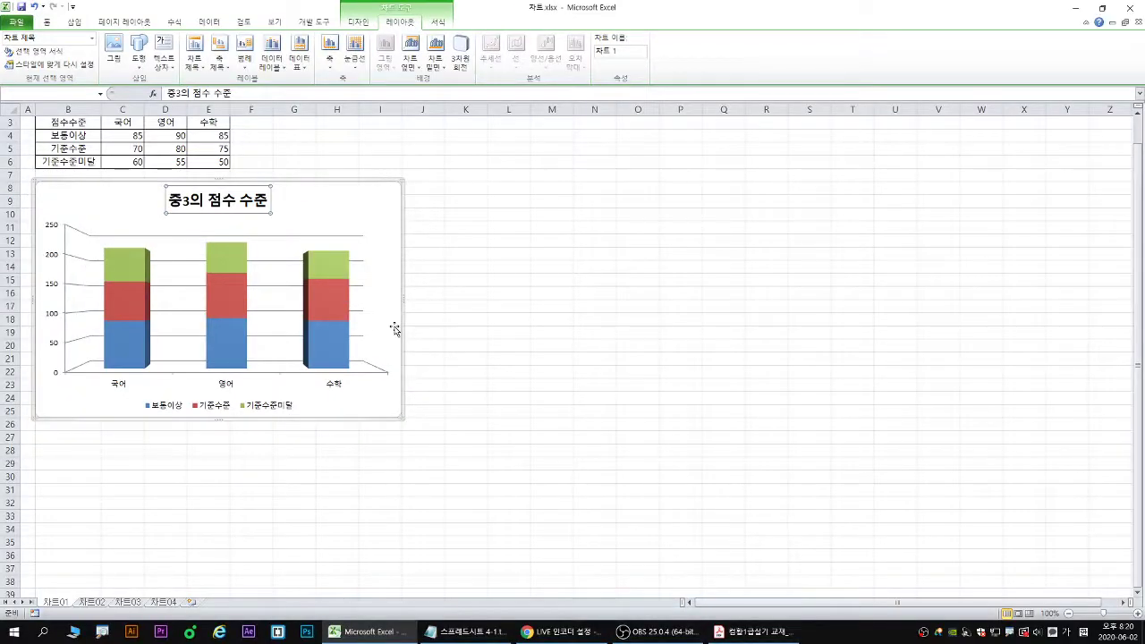
- Switch to the textbook PDF and mark the stacking order of the three data series on the reference figure's 국어 column
{"action": "left_click", "coordinate": [751, 631]}
{"action": "scroll", "coordinate": [501, 375], "scroll_direction": "down", "scroll_amount": 2}
{"action": "scroll", "coordinate": [492, 337], "scroll_direction": "down", "scroll_amount": 1}
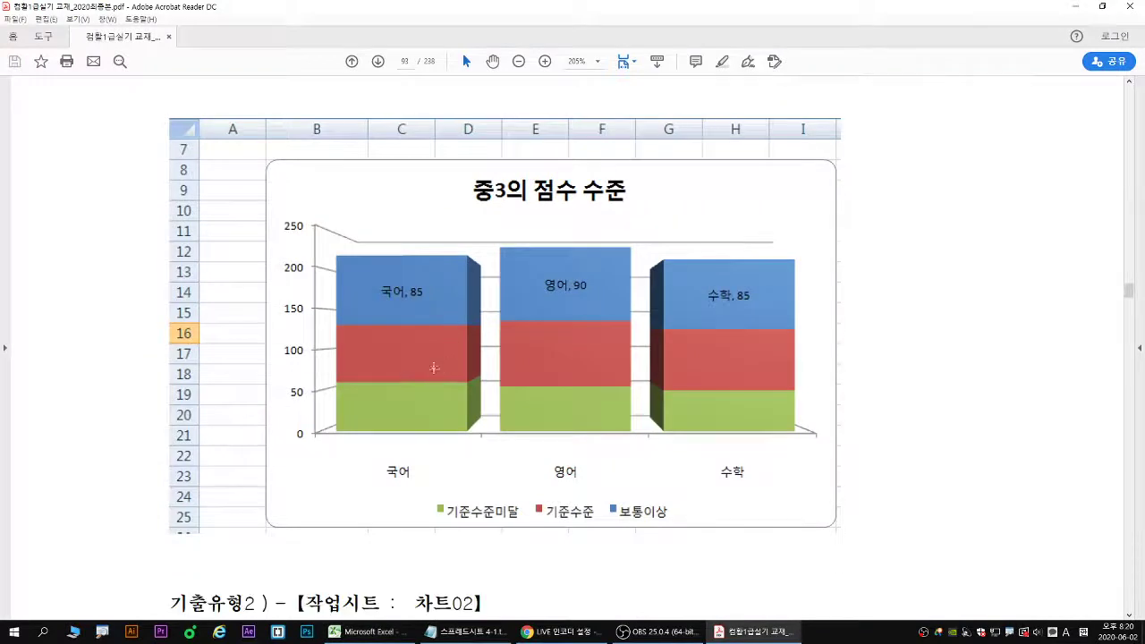
{"action": "left_click_drag", "start_coordinate": [304, 288], "coordinate": [338, 288]}
{"action": "left_click_drag", "start_coordinate": [336, 358], "coordinate": [309, 368]}
{"action": "left_click_drag", "start_coordinate": [351, 424], "coordinate": [264, 457]}
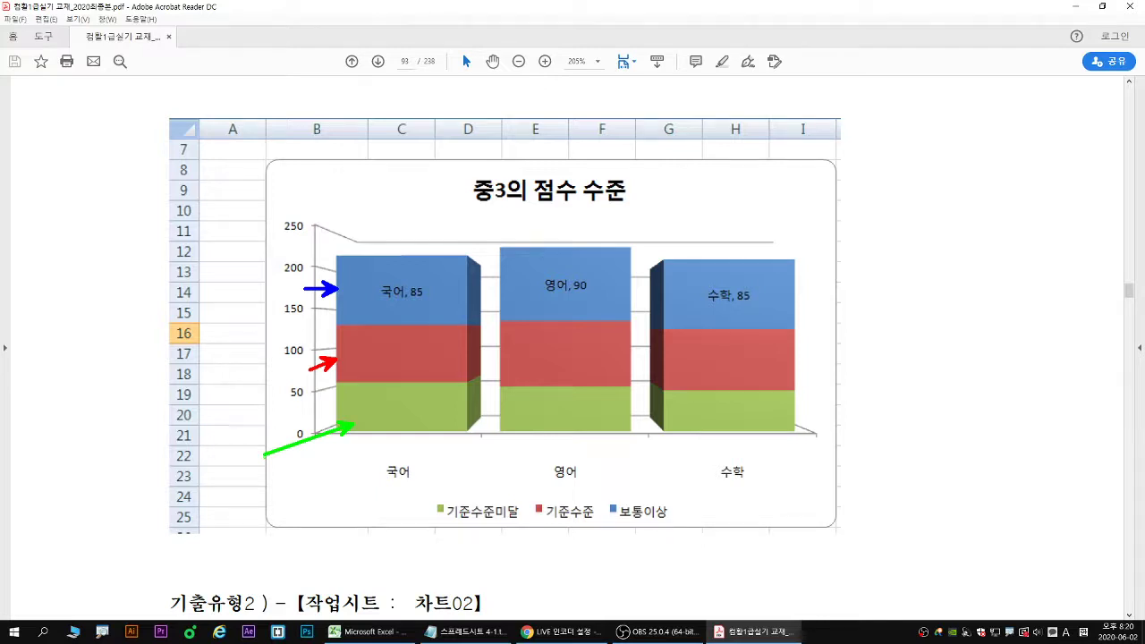
{"action": "key", "text": "Escape"}
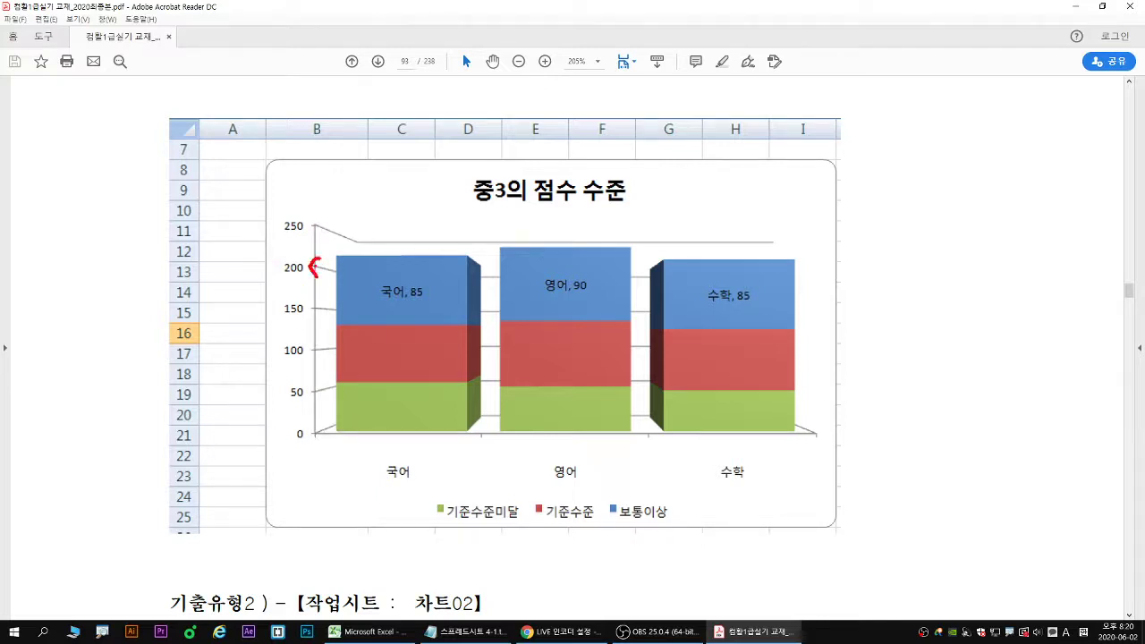
{"action": "left_click_drag", "start_coordinate": [312, 267], "coordinate": [333, 269]}
- Switch back to Excel and inspect the stacked series order, selecting the 기준수준미달 series and the chart area
{"action": "key", "text": "alt+Tab"}
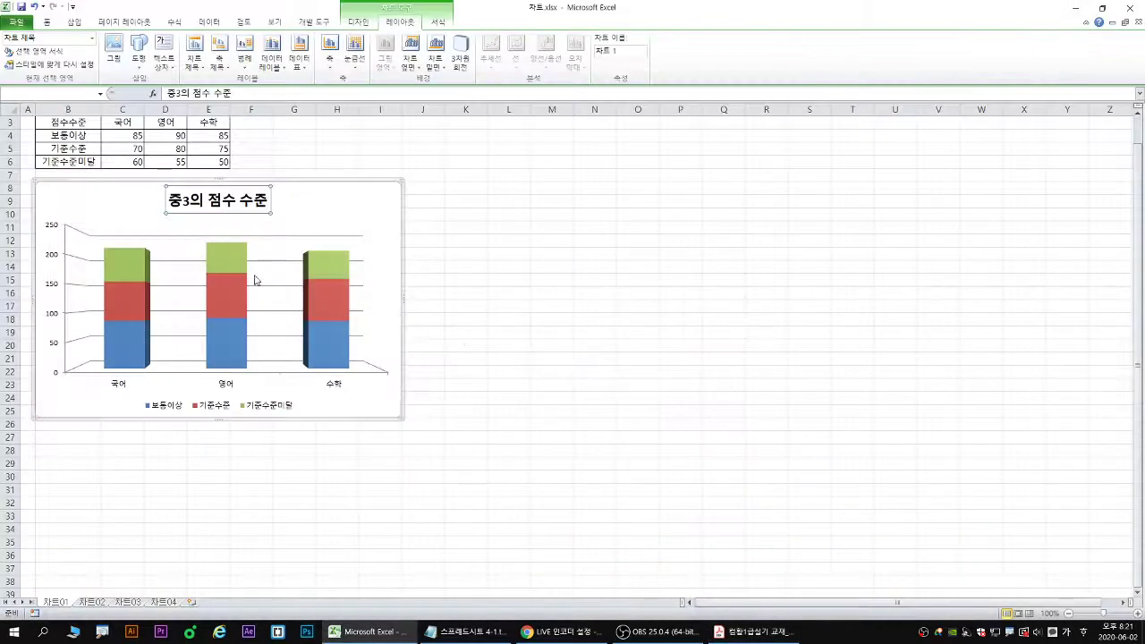
{"action": "left_click", "coordinate": [336, 265]}
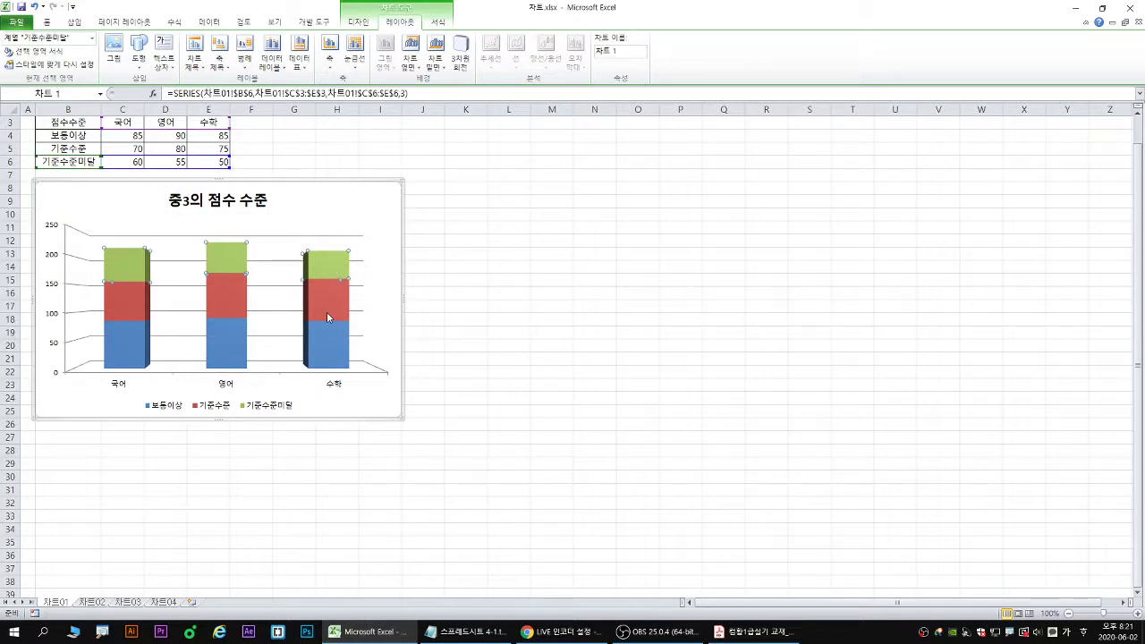
{"action": "mouse_move", "coordinate": [342, 304]}
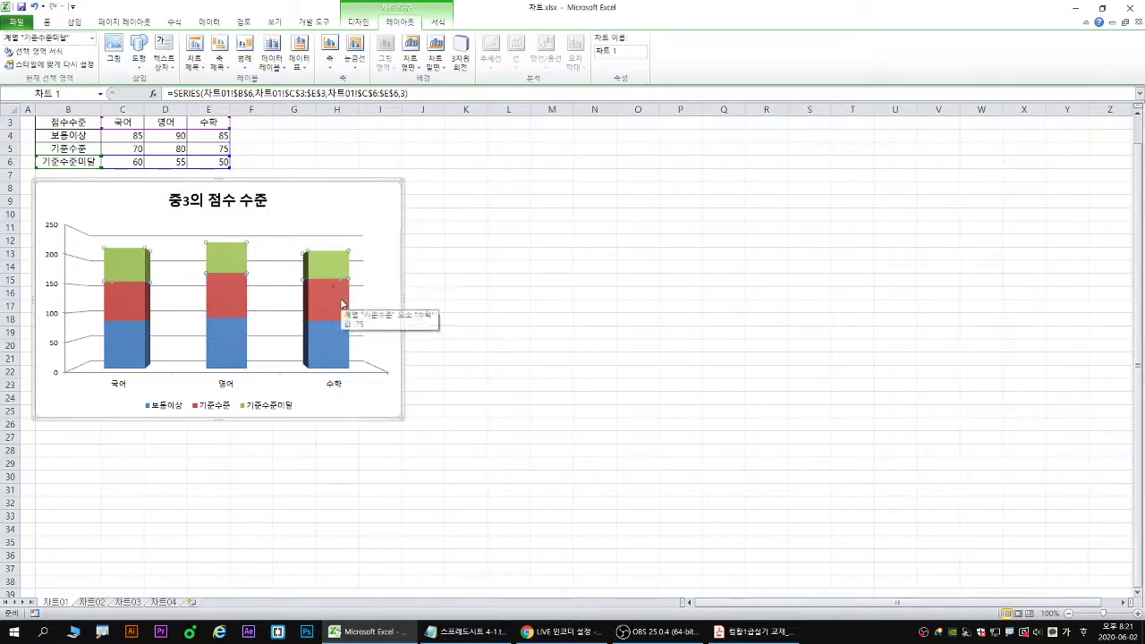
{"action": "left_click", "coordinate": [364, 204]}
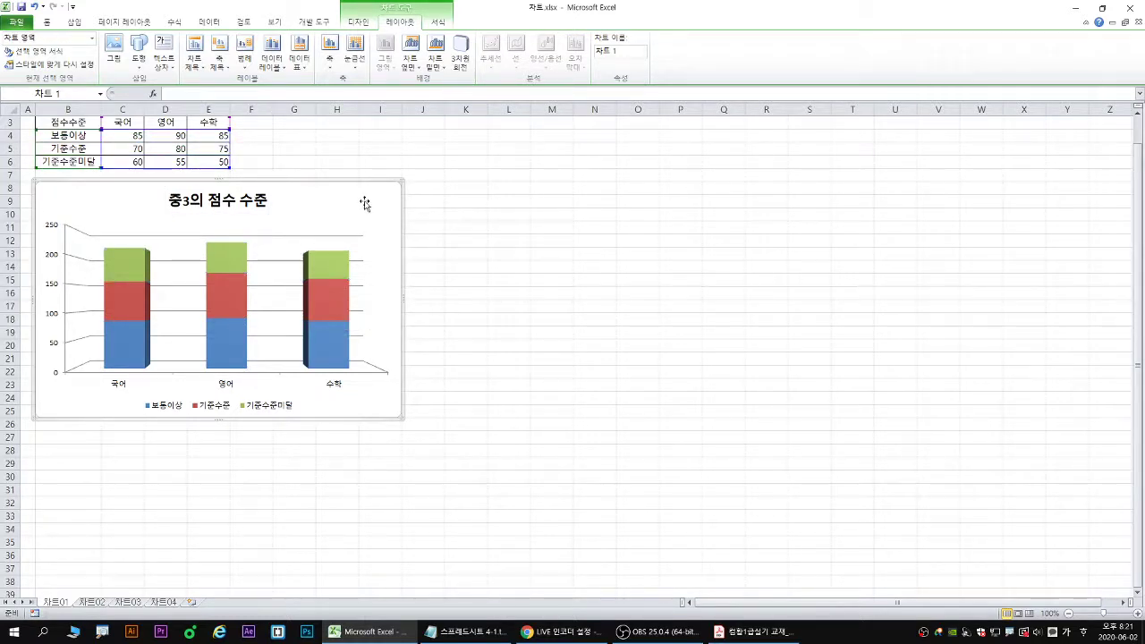
- Open the data source selection for the 차트01 chart and move its dialog clear of the chart
{"action": "left_click", "coordinate": [358, 23]}
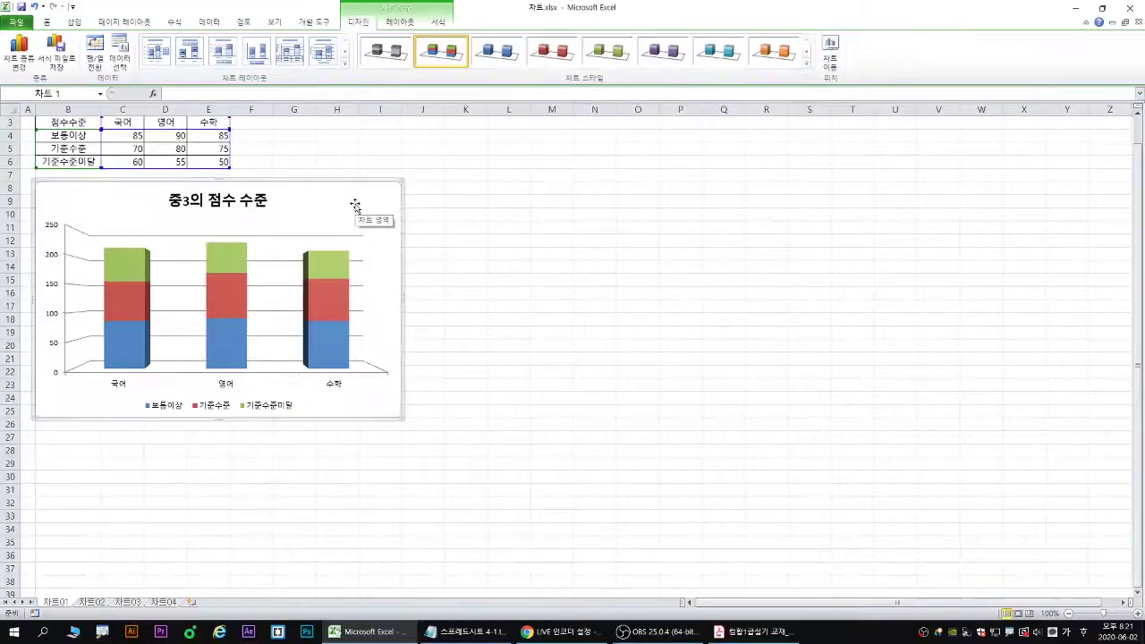
{"action": "right_click", "coordinate": [354, 206]}
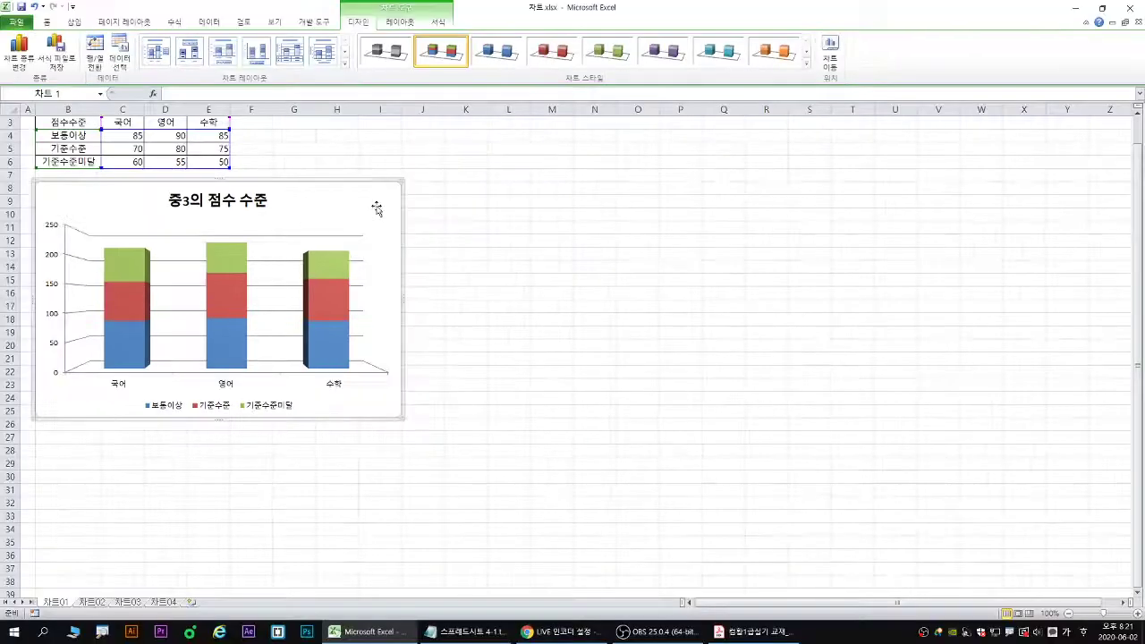
{"action": "right_click", "coordinate": [425, 185]}
{"action": "left_click", "coordinate": [427, 320]}
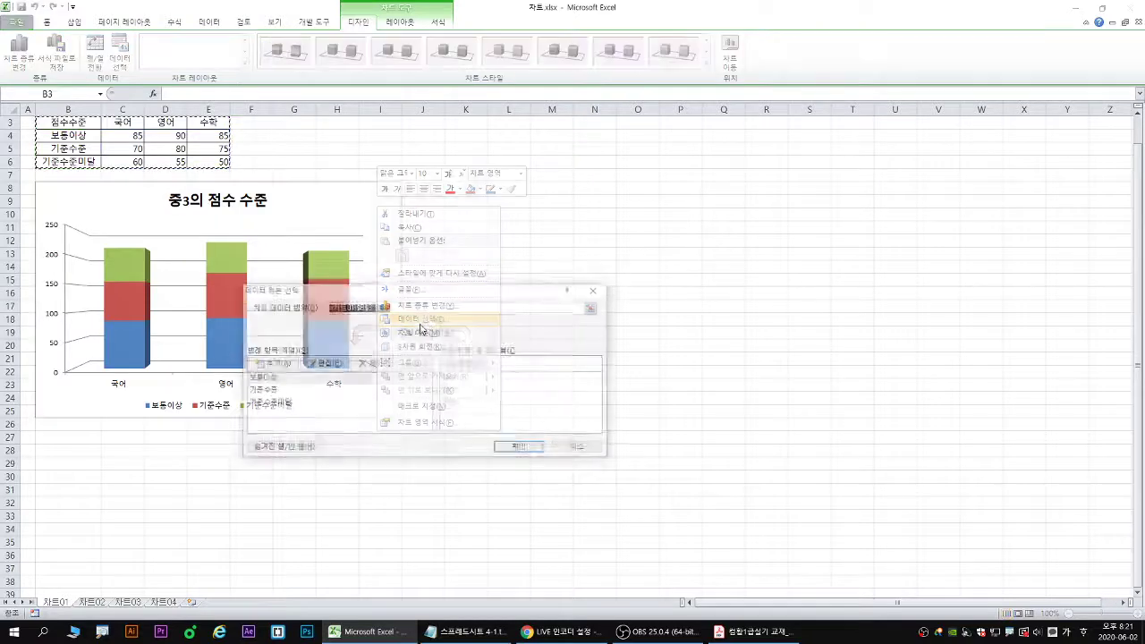
{"action": "left_click_drag", "start_coordinate": [449, 300], "coordinate": [640, 188]}
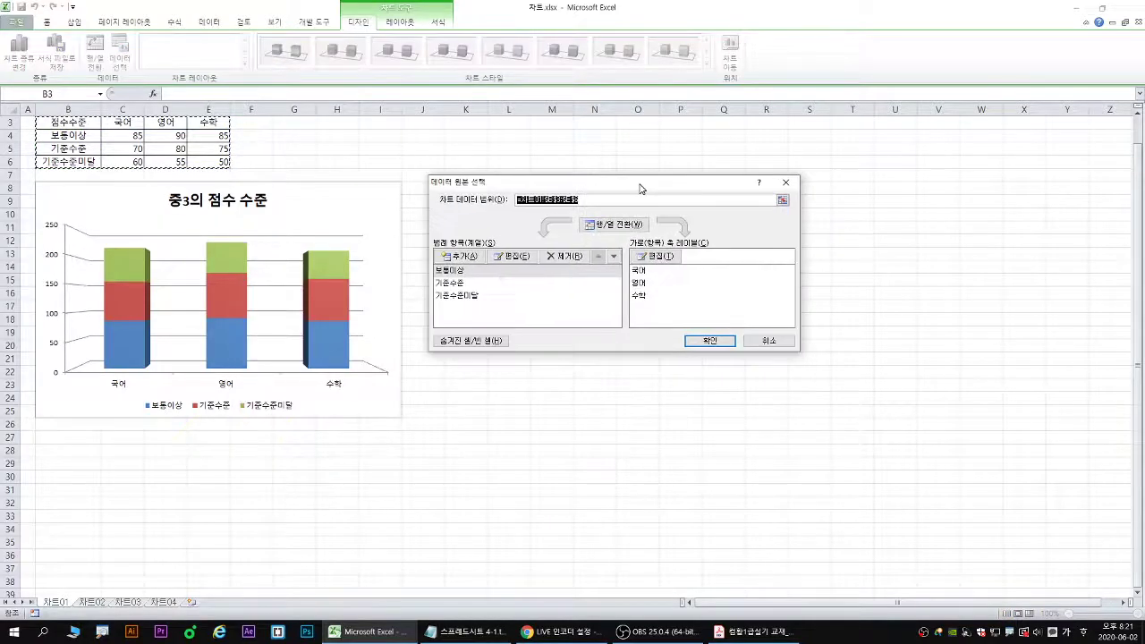
- Reorder the chart's legend series to 기준수준미달, 기준수준, 보통이상
{"action": "left_click", "coordinate": [448, 271]}
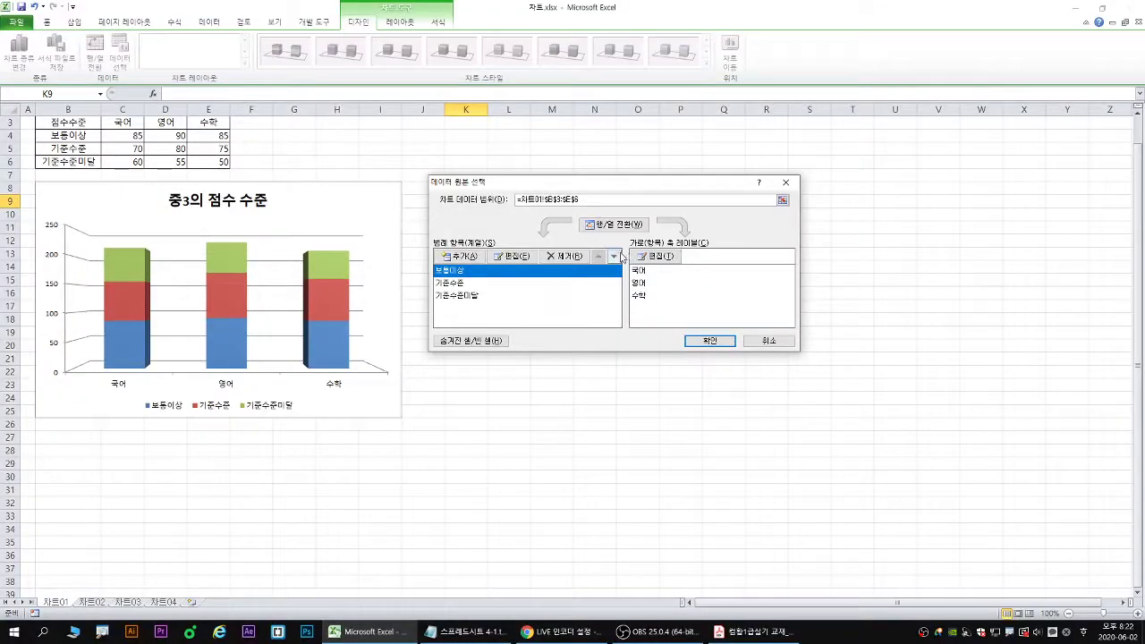
{"action": "left_click", "coordinate": [617, 257]}
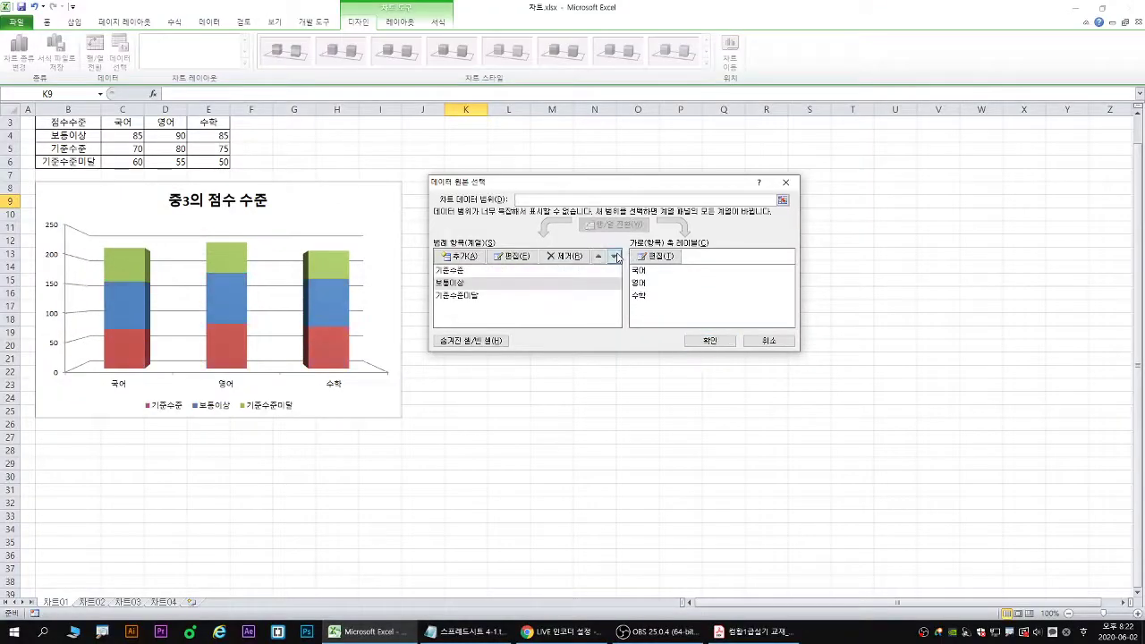
{"action": "left_click", "coordinate": [617, 257]}
{"action": "left_click", "coordinate": [466, 283]}
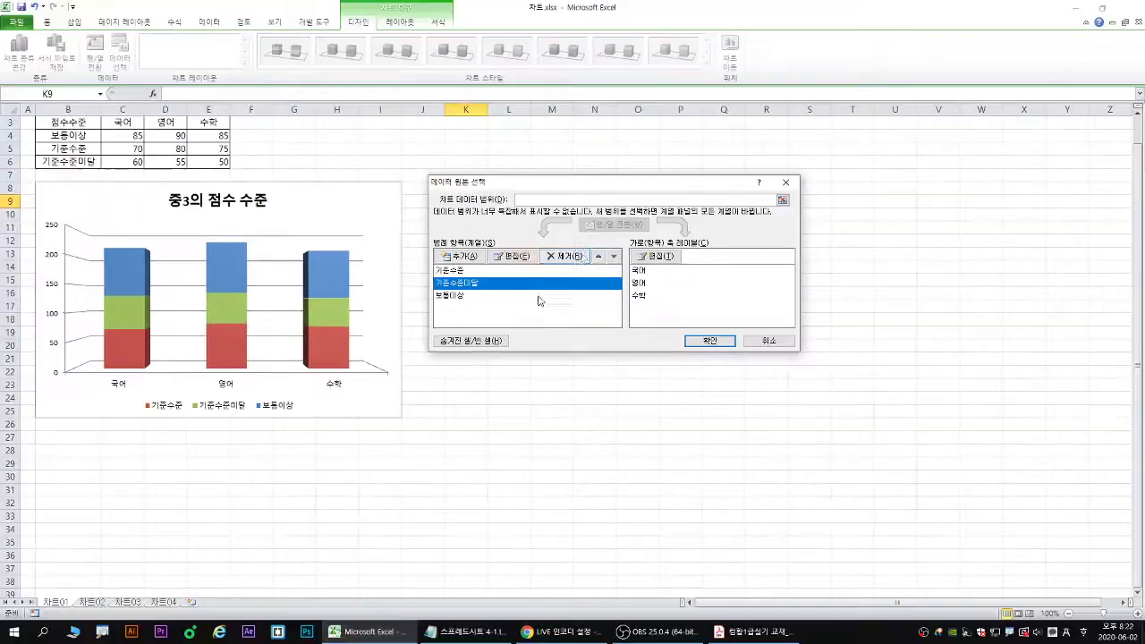
{"action": "left_click", "coordinate": [697, 236]}
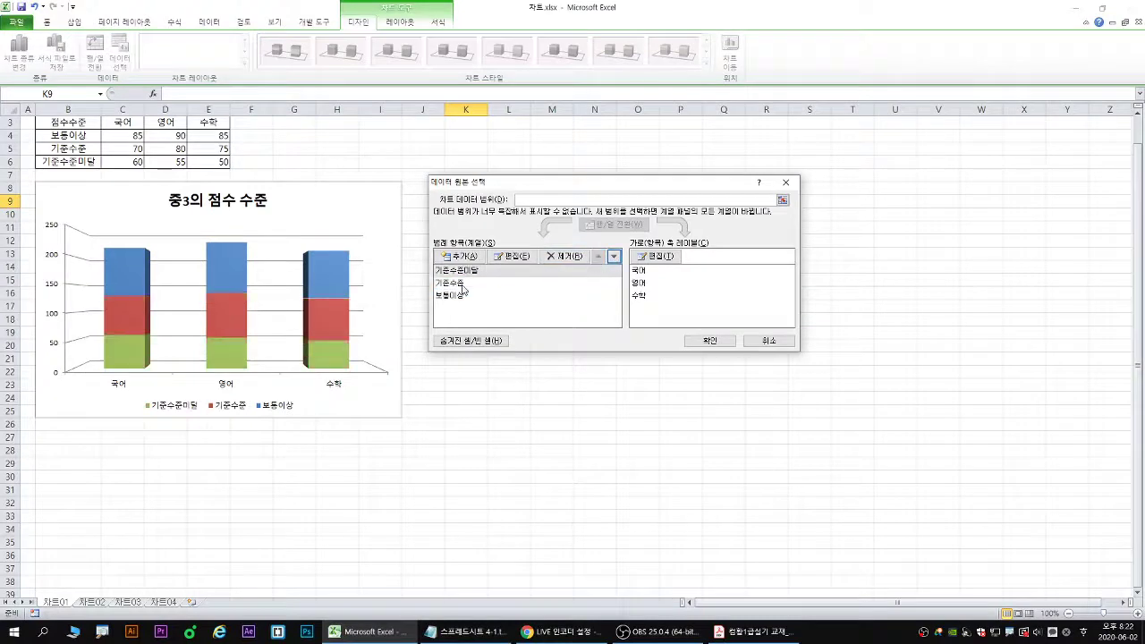
{"action": "left_click", "coordinate": [460, 296]}
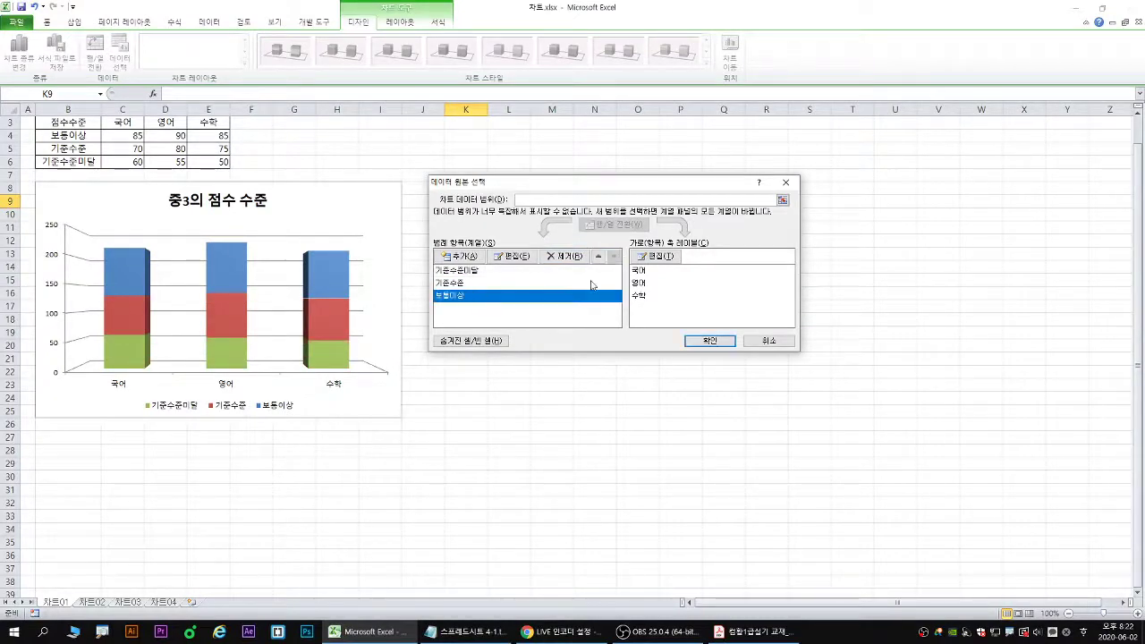
- Move the 보통이상 series up to the first place in the series order and return it to the last place
{"action": "left_click", "coordinate": [598, 256]}
{"action": "left_click", "coordinate": [598, 256]}
{"action": "left_click", "coordinate": [614, 257]}
{"action": "left_click", "coordinate": [614, 256]}
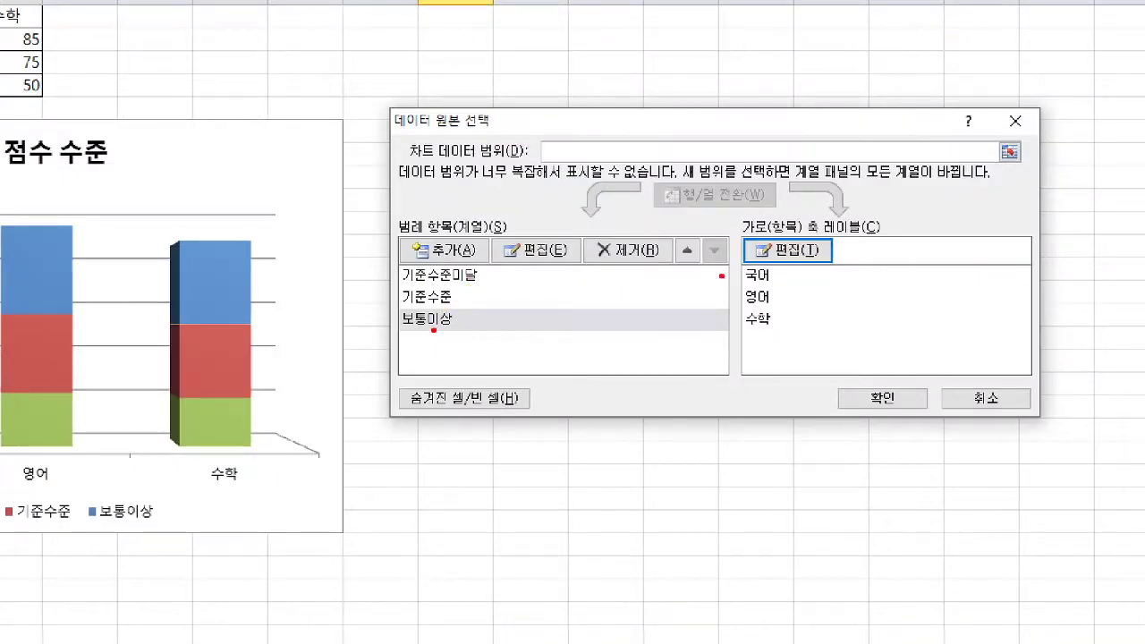
- Mark the series reordering controls in red and blue, clear the annotations, and confirm the new series order
{"action": "left_click_drag", "start_coordinate": [706, 239], "coordinate": [726, 236]}
{"action": "left_click_drag", "start_coordinate": [462, 285], "coordinate": [487, 299]}
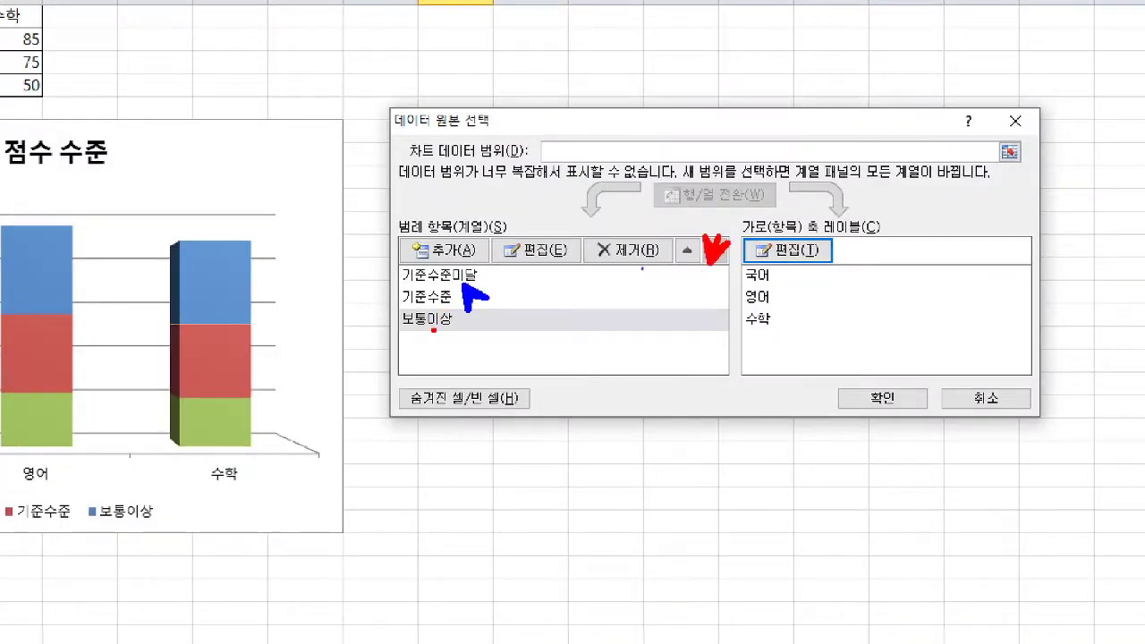
{"action": "left_click_drag", "start_coordinate": [671, 265], "coordinate": [696, 268]}
{"action": "key", "text": "Escape"}
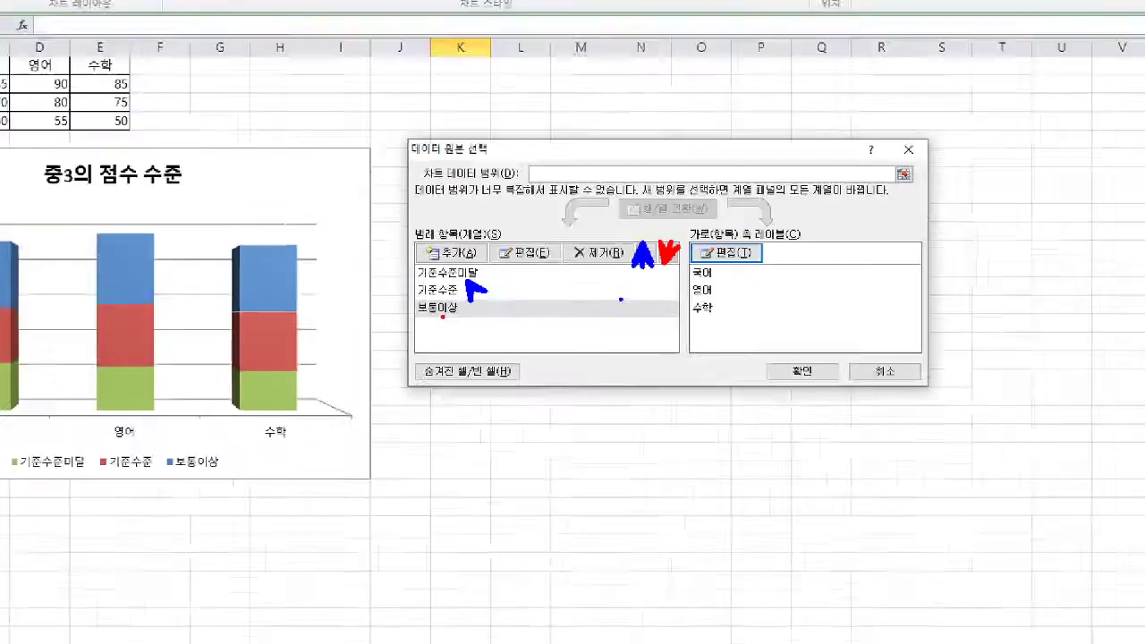
{"action": "left_click", "coordinate": [711, 340]}
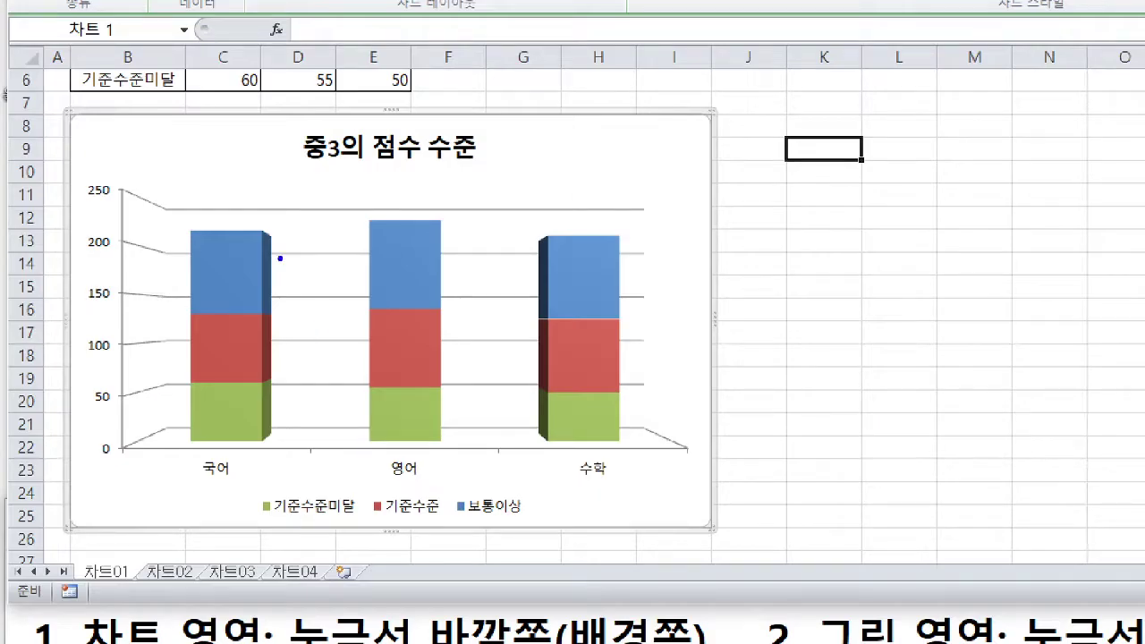
- Mark the gap between the 국어 and 영어 columns with a red arrow and select the 보통이상 series
{"action": "mouse_move", "coordinate": [281, 256]}
{"action": "left_mouse_down"}
{"action": "mouse_move", "coordinate": [284, 280]}
{"action": "mouse_move", "coordinate": [356, 268]}
{"action": "mouse_move", "coordinate": [362, 285]}
{"action": "left_mouse_up"}
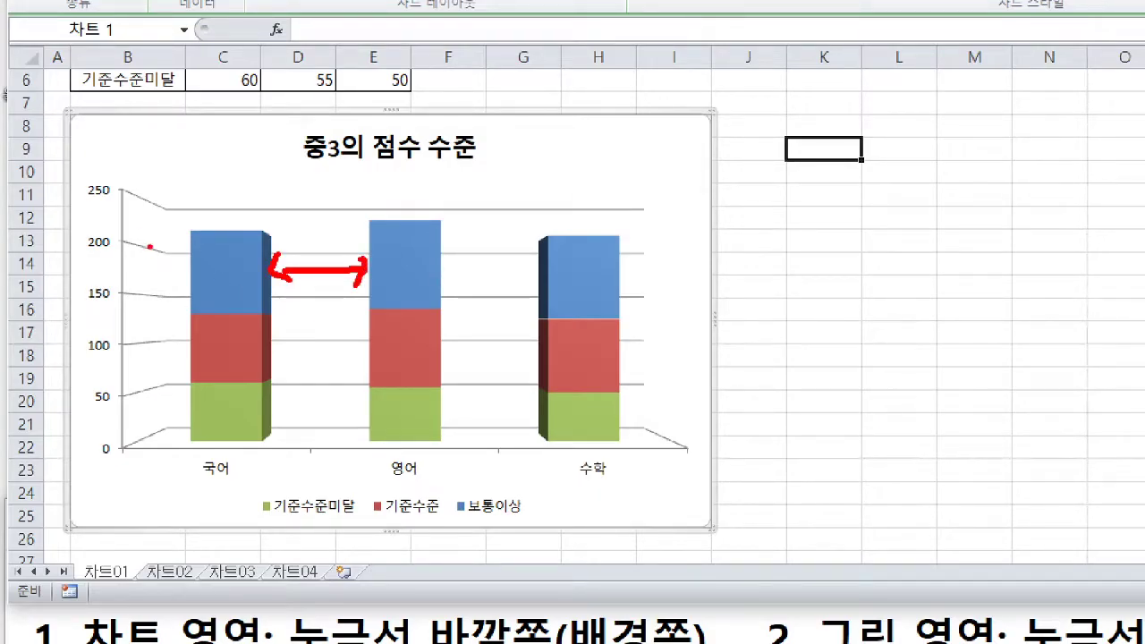
{"action": "mouse_move", "coordinate": [224, 258]}
{"action": "left_mouse_down"}
{"action": "mouse_move", "coordinate": [252, 250]}
{"action": "mouse_move", "coordinate": [261, 267]}
{"action": "left_mouse_up"}
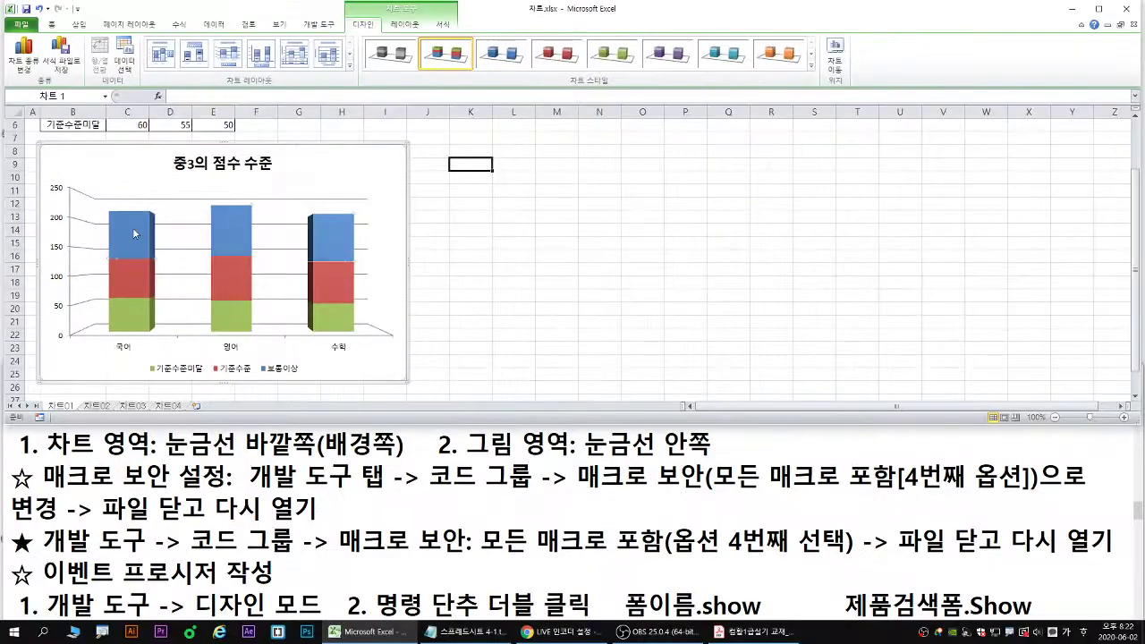
{"action": "left_click", "coordinate": [230, 259]}
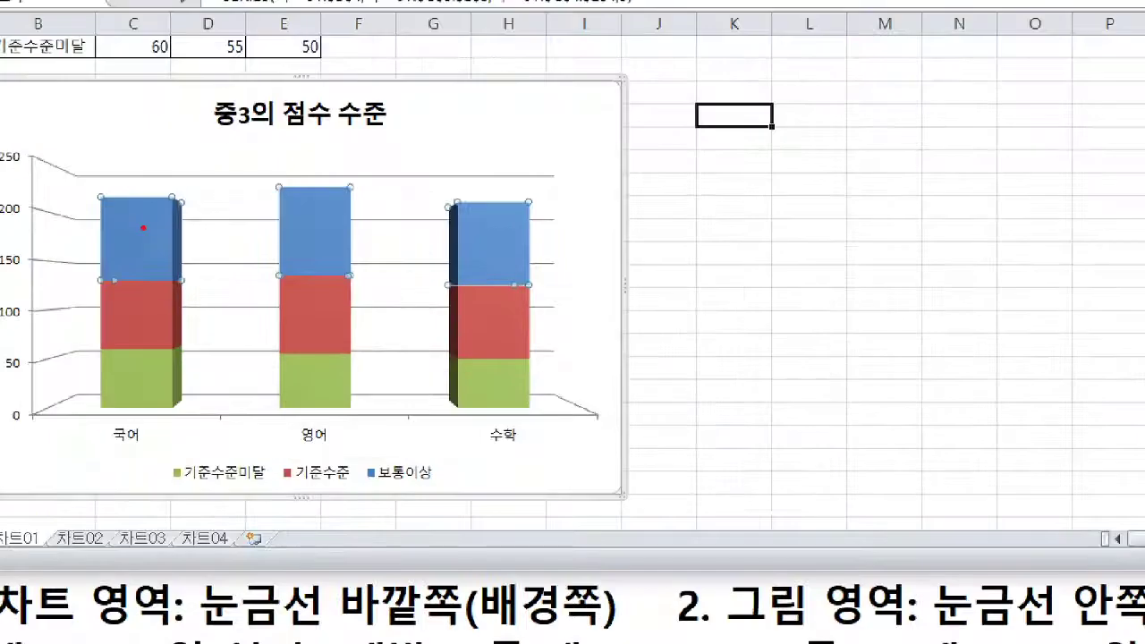
{"action": "mouse_move", "coordinate": [154, 214]}
{"action": "left_mouse_down"}
{"action": "mouse_move", "coordinate": [132, 231]}
{"action": "mouse_move", "coordinate": [169, 226]}
{"action": "left_mouse_up"}
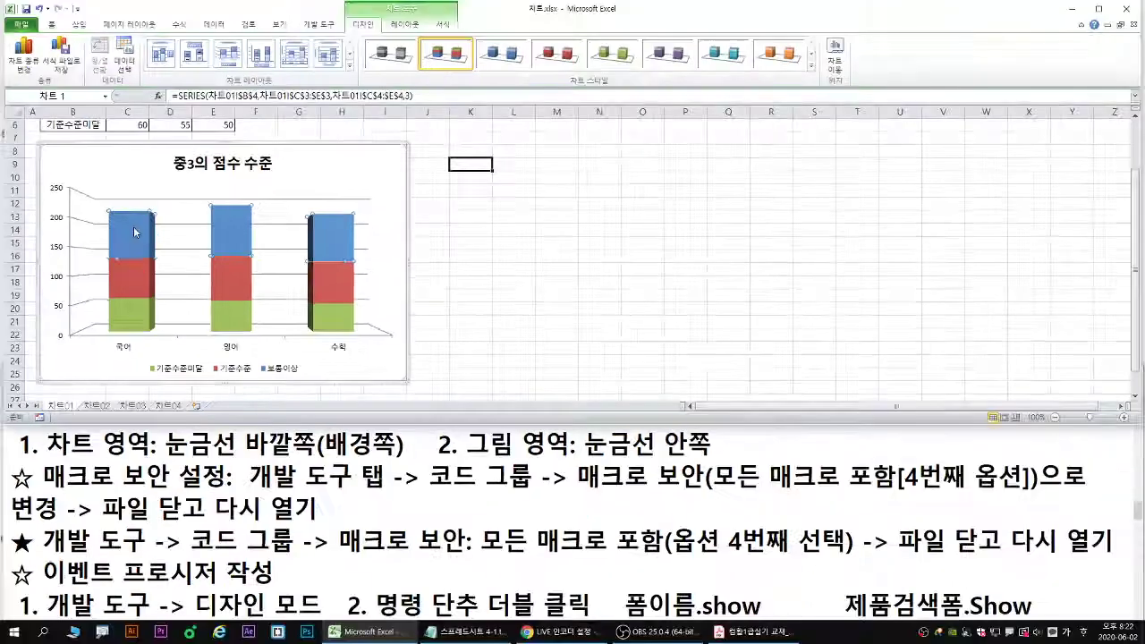
- Set both the gap depth and the gap width of the 보통이상 series to 25% and underline the two values in red
{"action": "right_click", "coordinate": [155, 224]}
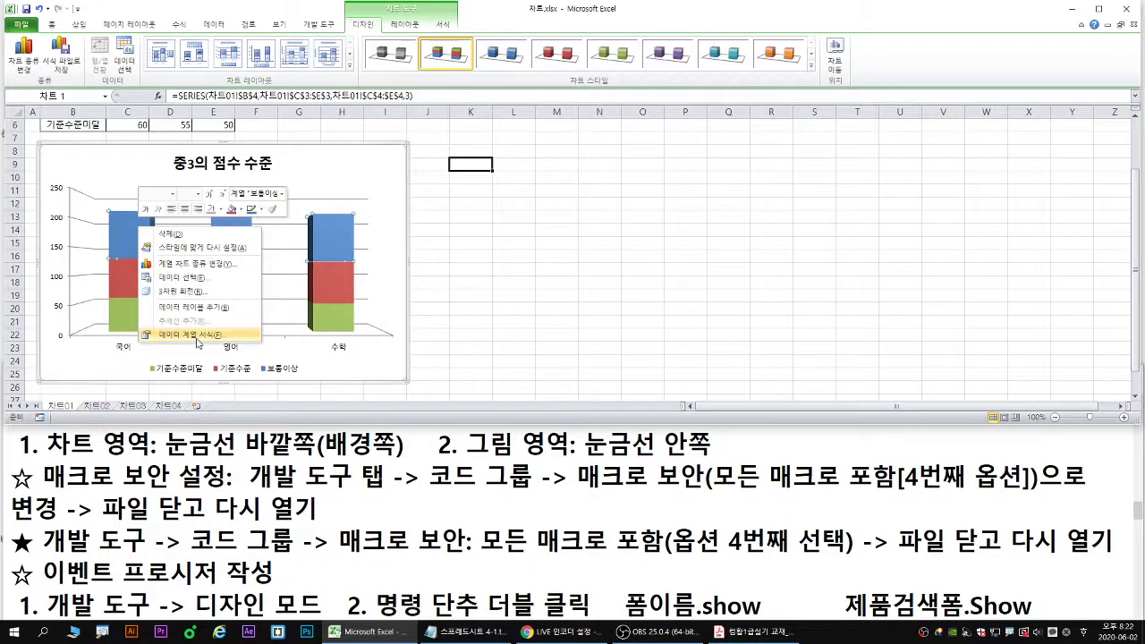
{"action": "left_click", "coordinate": [198, 334]}
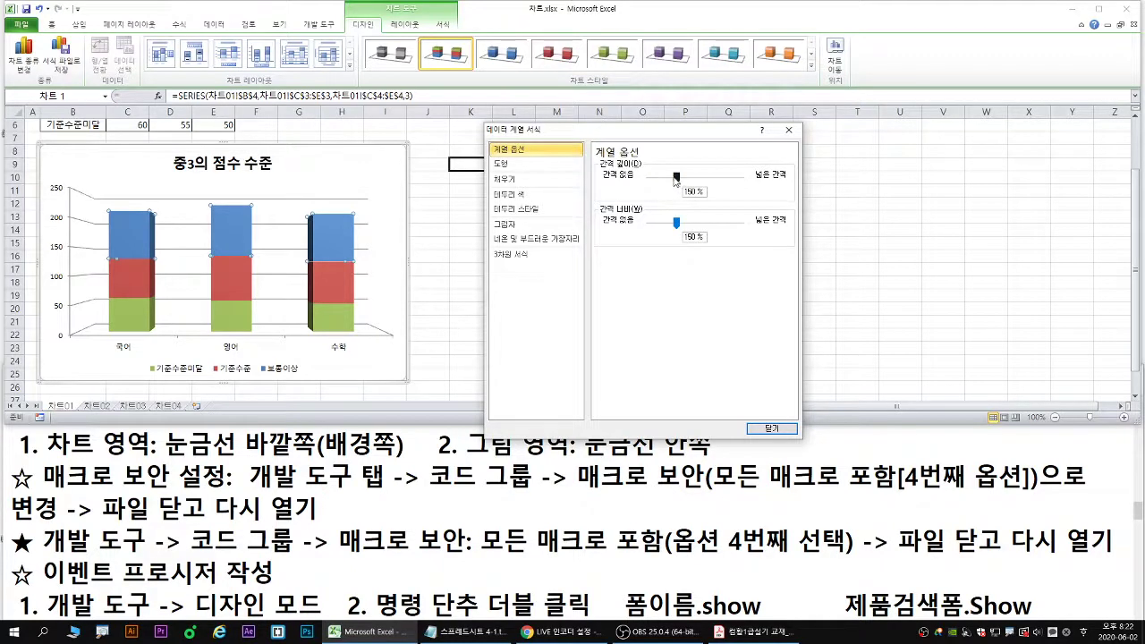
{"action": "left_click_drag", "start_coordinate": [677, 178], "coordinate": [654, 179]}
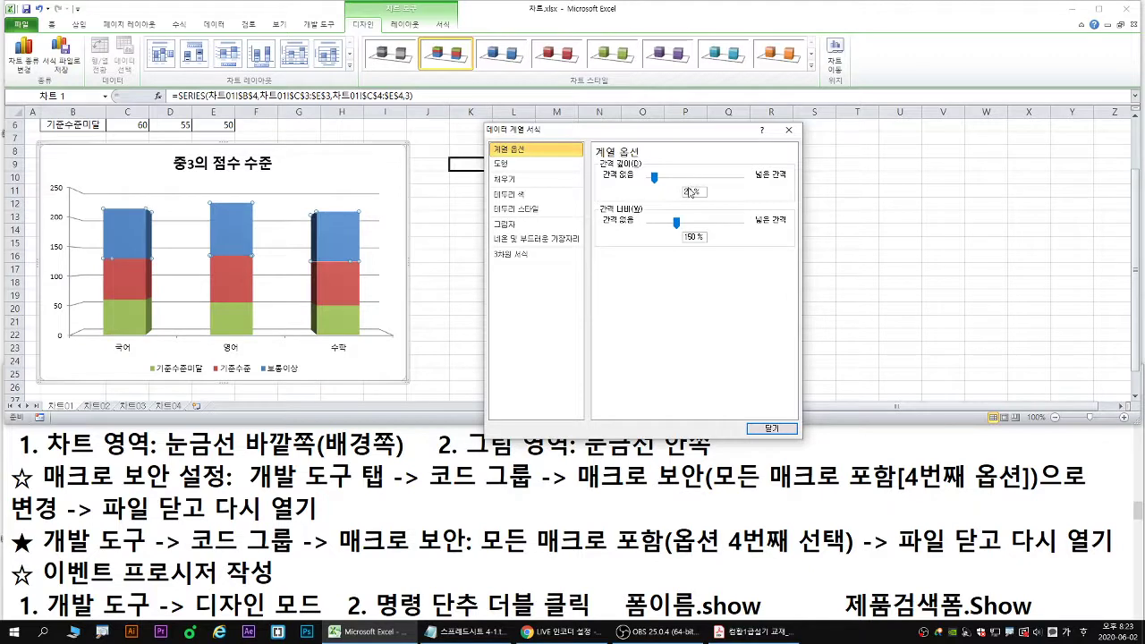
{"action": "mouse_move", "coordinate": [677, 222]}
{"action": "left_mouse_down"}
{"action": "mouse_move", "coordinate": [746, 230]}
{"action": "mouse_move", "coordinate": [653, 226]}
{"action": "left_mouse_up"}
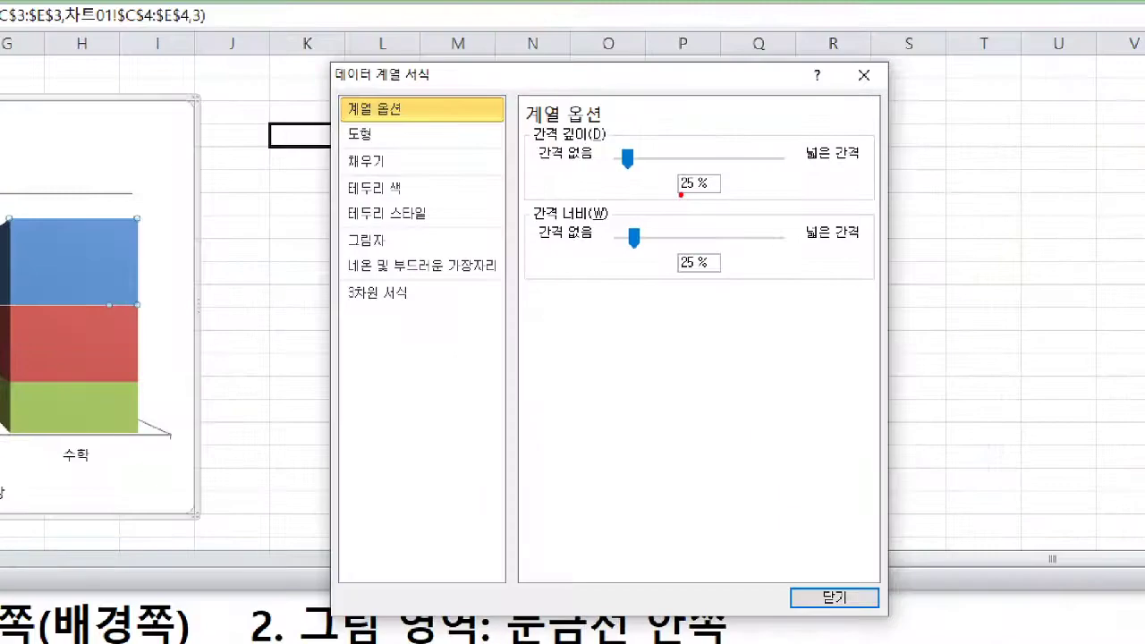
{"action": "left_click_drag", "start_coordinate": [682, 194], "coordinate": [693, 194]}
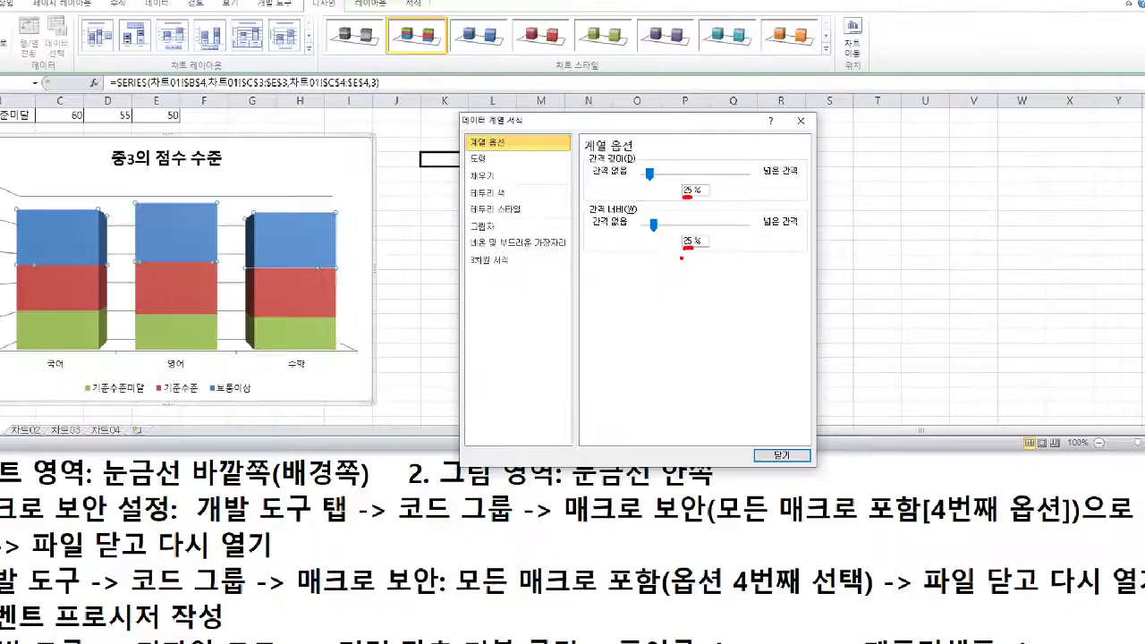
{"action": "left_click", "coordinate": [834, 598]}
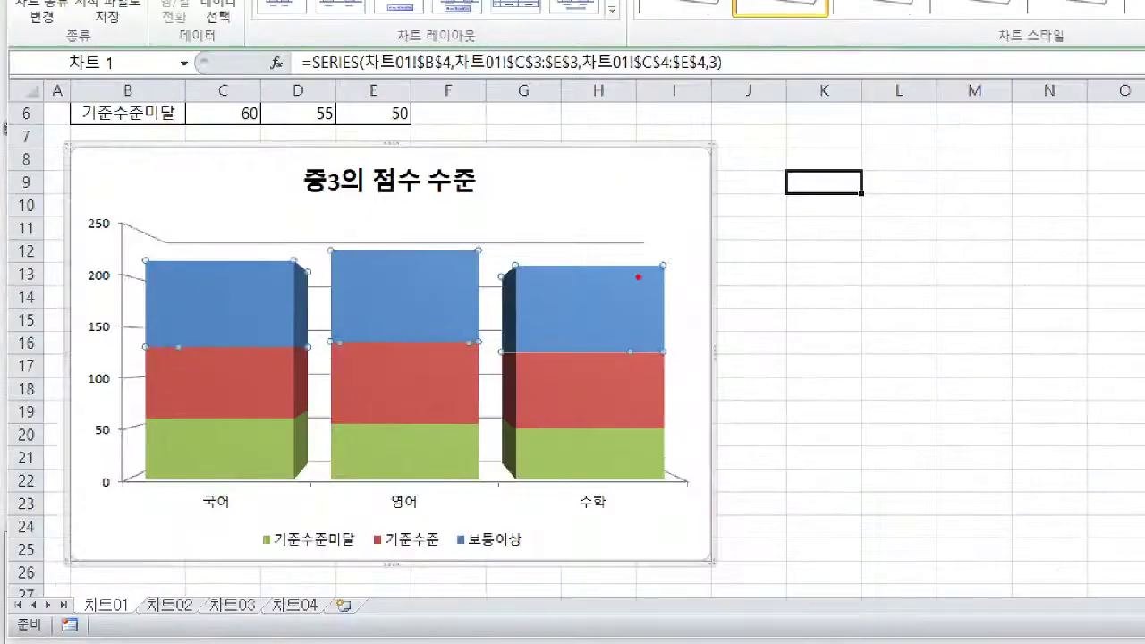
- Draw two red arrows on the 수학 column's 보통이상 segment and clear the annotations
{"action": "left_click_drag", "start_coordinate": [633, 266], "coordinate": [579, 295]}
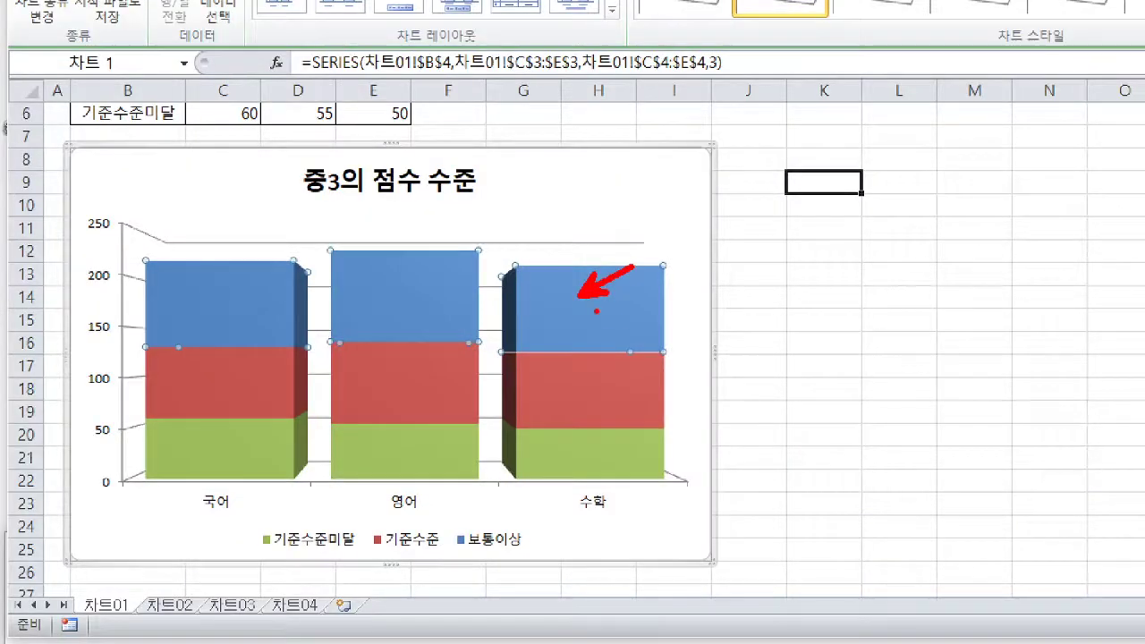
{"action": "left_click_drag", "start_coordinate": [655, 296], "coordinate": [596, 313]}
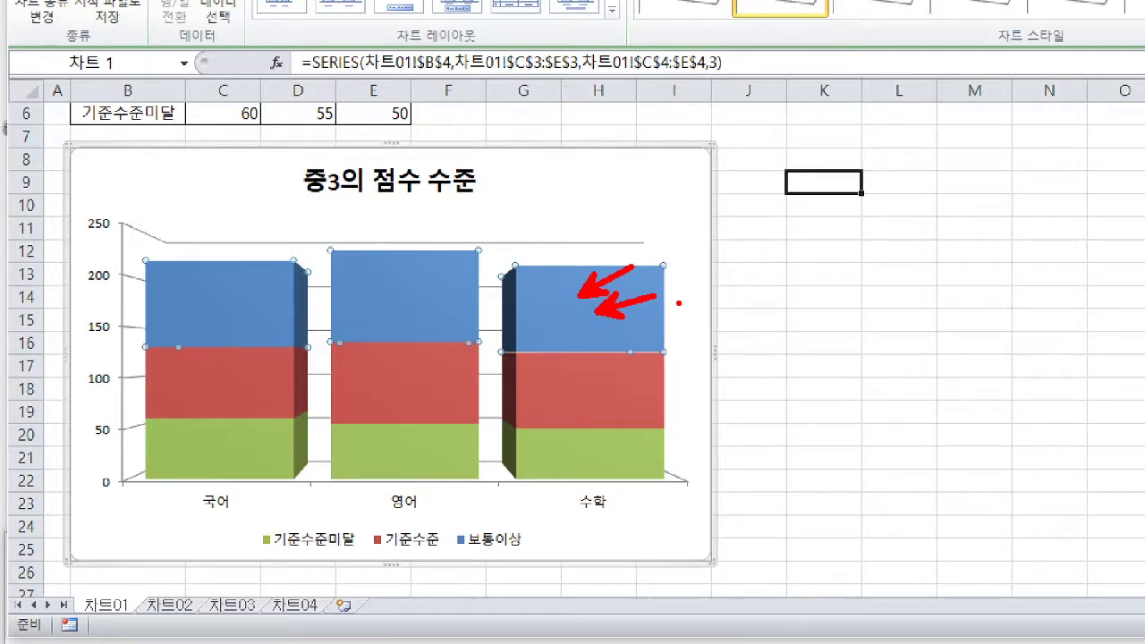
{"action": "key", "text": "Escape"}
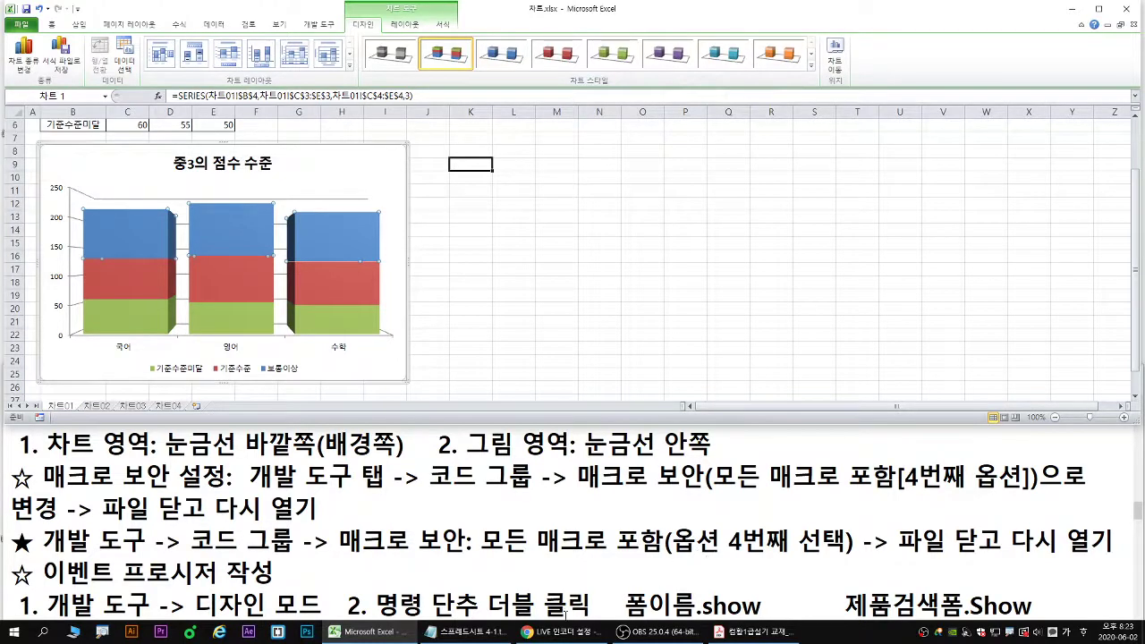
- Switch to the textbook PDF, circle the 국어, 영어 and 수학 data labels on the reference chart, and return to Excel
{"action": "left_click", "coordinate": [752, 632]}
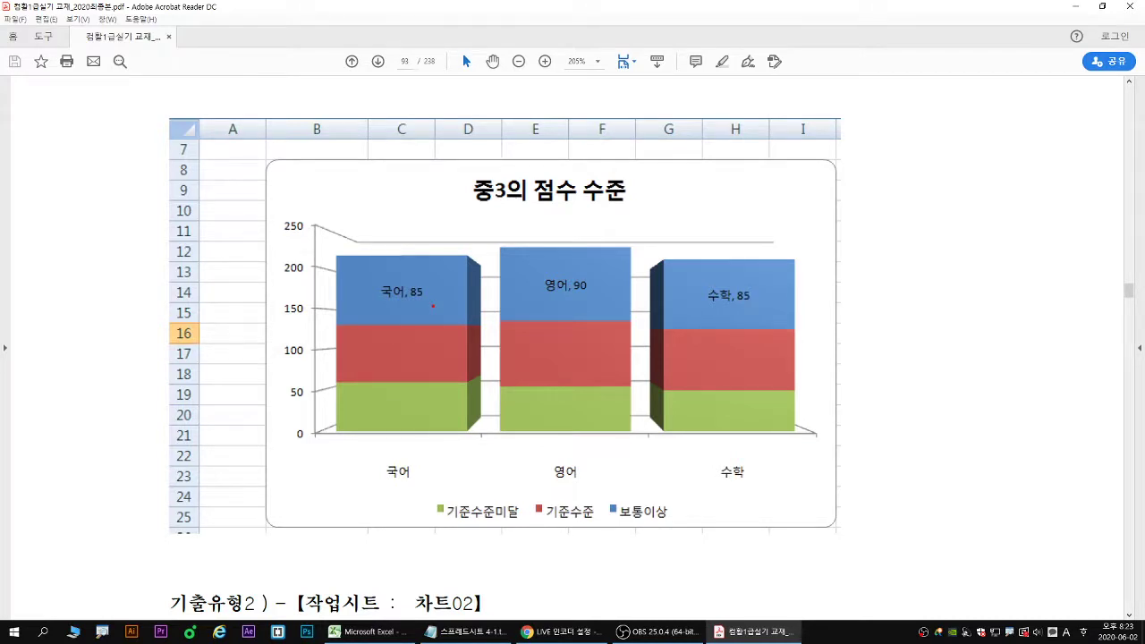
{"action": "mouse_move", "coordinate": [433, 306]}
{"action": "left_mouse_down"}
{"action": "mouse_move", "coordinate": [376, 299]}
{"action": "mouse_move", "coordinate": [415, 271]}
{"action": "mouse_move", "coordinate": [433, 304]}
{"action": "left_mouse_up"}
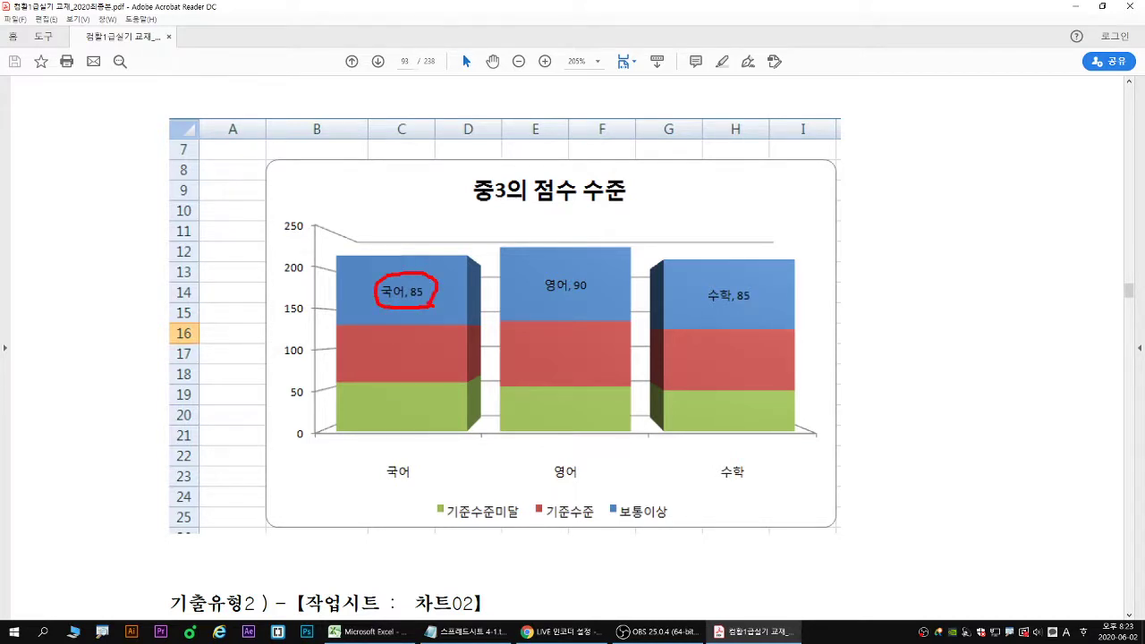
{"action": "mouse_move", "coordinate": [592, 300]}
{"action": "left_mouse_down"}
{"action": "mouse_move", "coordinate": [533, 274]}
{"action": "mouse_move", "coordinate": [588, 306]}
{"action": "left_mouse_up"}
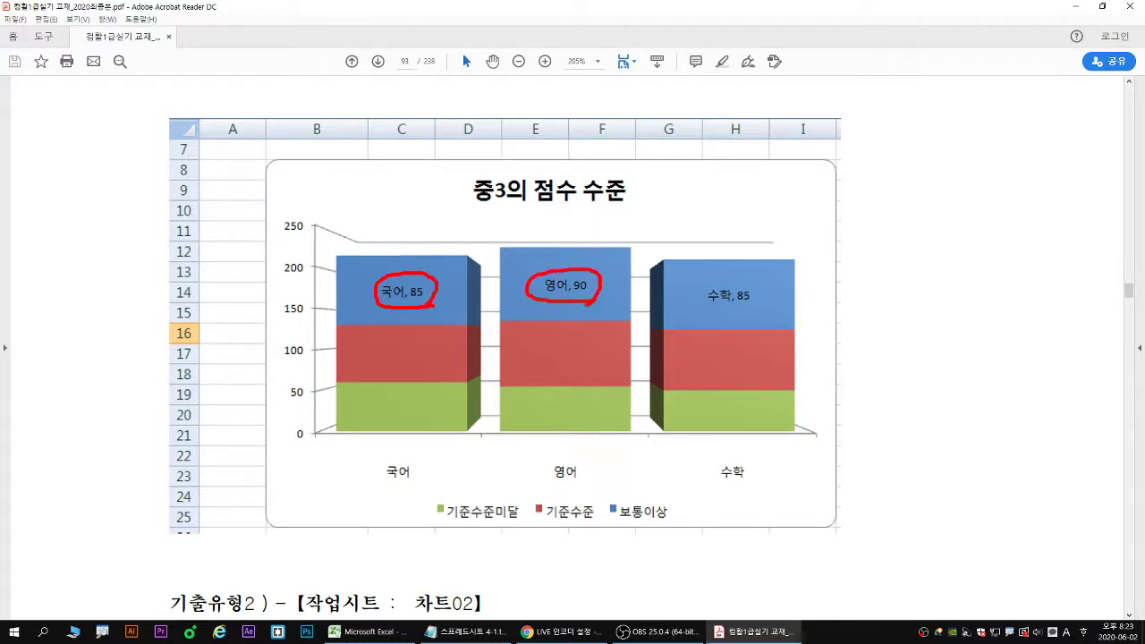
{"action": "mouse_move", "coordinate": [762, 306]}
{"action": "left_mouse_down"}
{"action": "mouse_move", "coordinate": [705, 310]}
{"action": "mouse_move", "coordinate": [735, 277]}
{"action": "mouse_move", "coordinate": [764, 301]}
{"action": "left_mouse_up"}
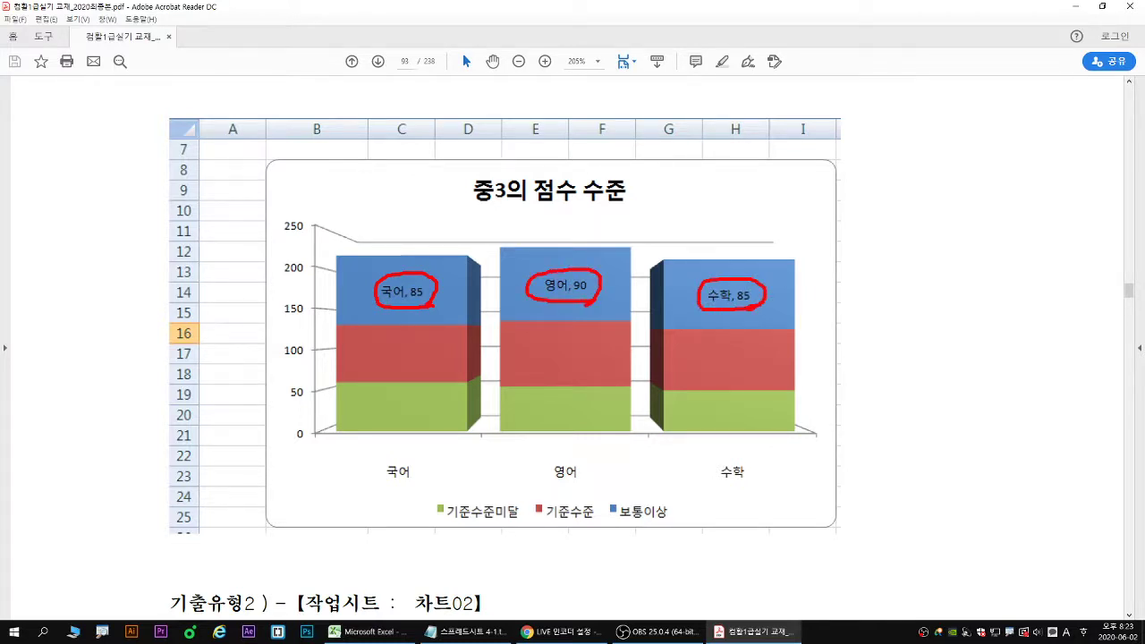
{"action": "key", "text": "Escape"}
{"action": "left_click", "coordinate": [1076, 6]}
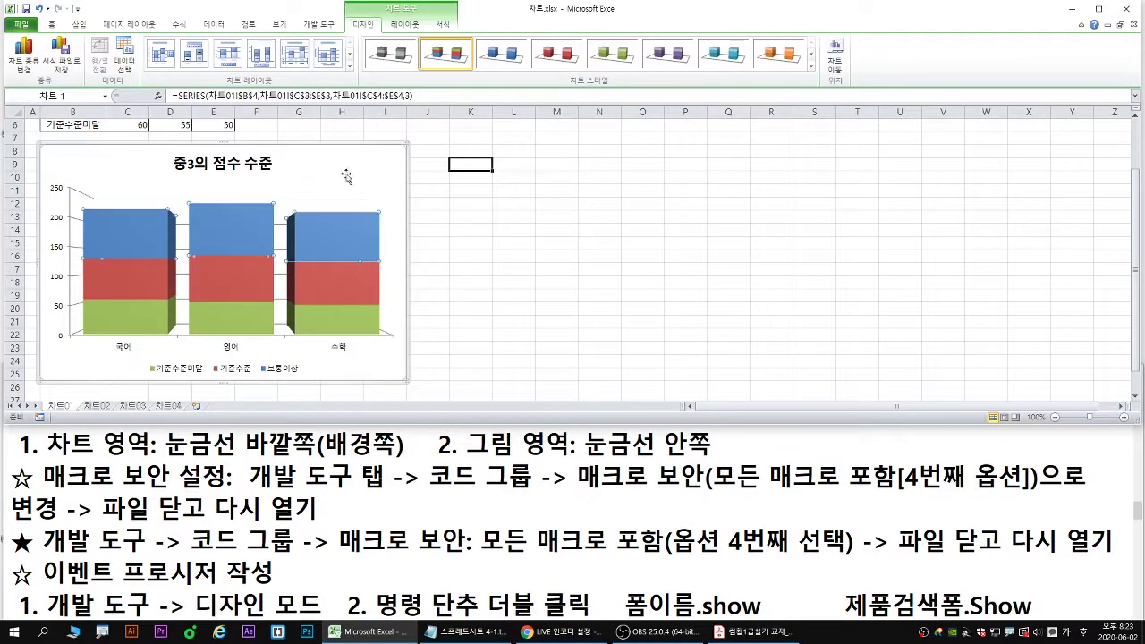
- Select only the 영어 data point within the 보통이상 series and frame it with a red rectangle
{"action": "left_click", "coordinate": [347, 172]}
{"action": "left_click", "coordinate": [253, 223]}
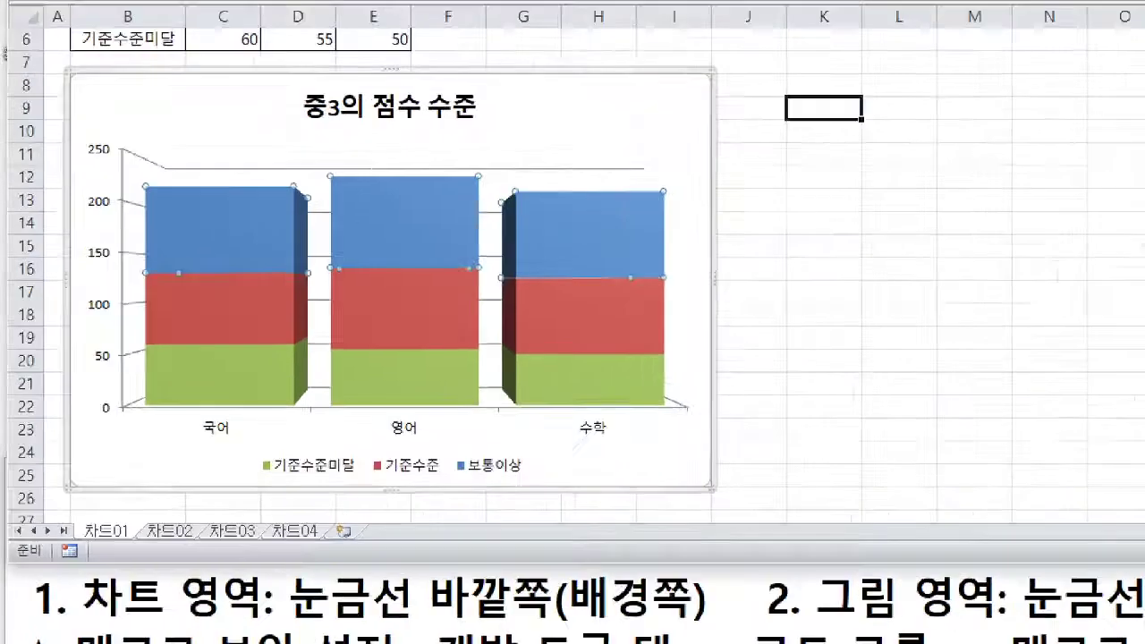
{"action": "left_click_drag", "start_coordinate": [405, 199], "coordinate": [449, 150]}
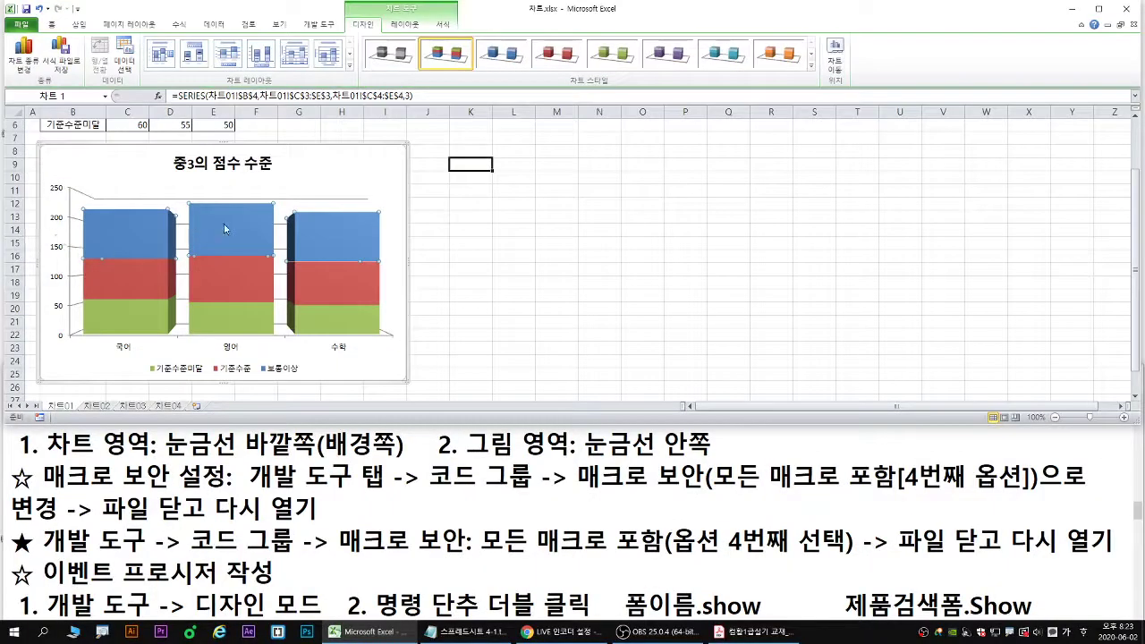
{"action": "left_click", "coordinate": [225, 229]}
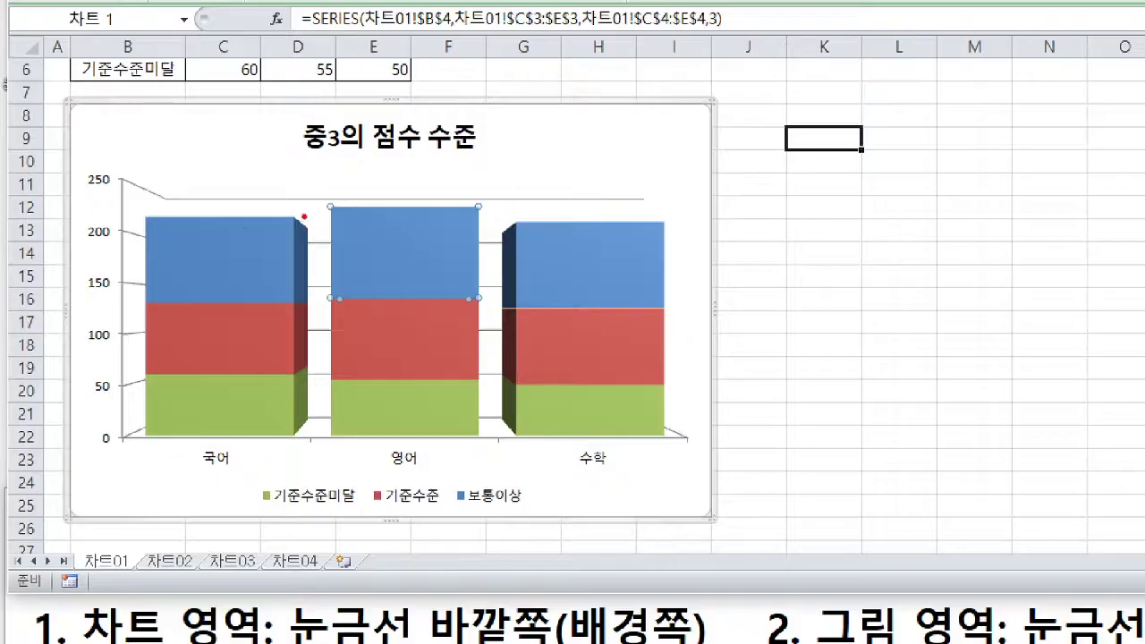
{"action": "left_click_drag", "start_coordinate": [185, 203], "coordinate": [265, 256]}
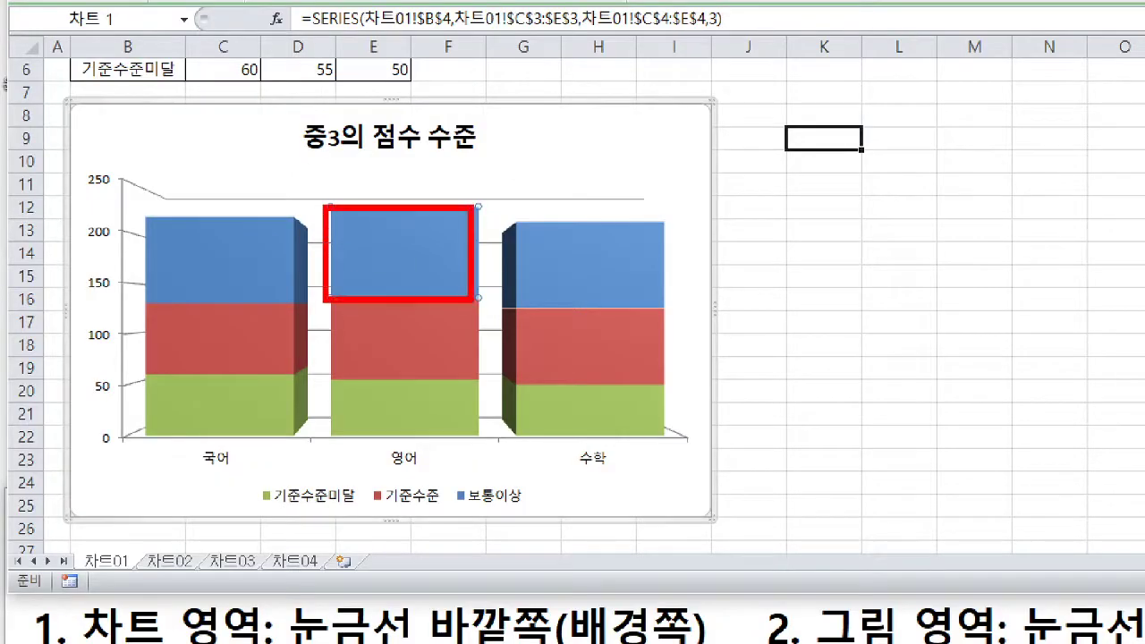
- Write a red mark on the 영어 보통이상 segment and a green mark on the 국어 segment, and clear the annotations
{"action": "left_click_drag", "start_coordinate": [404, 253], "coordinate": [427, 270]}
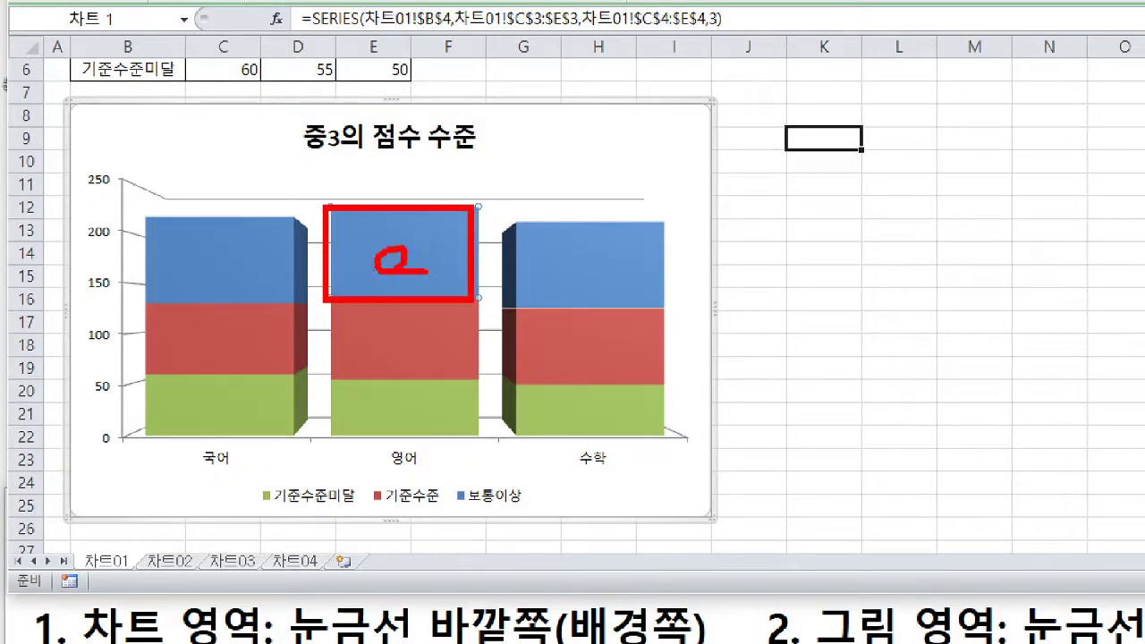
{"action": "left_click_drag", "start_coordinate": [183, 288], "coordinate": [209, 268]}
{"action": "key", "text": "Escape"}
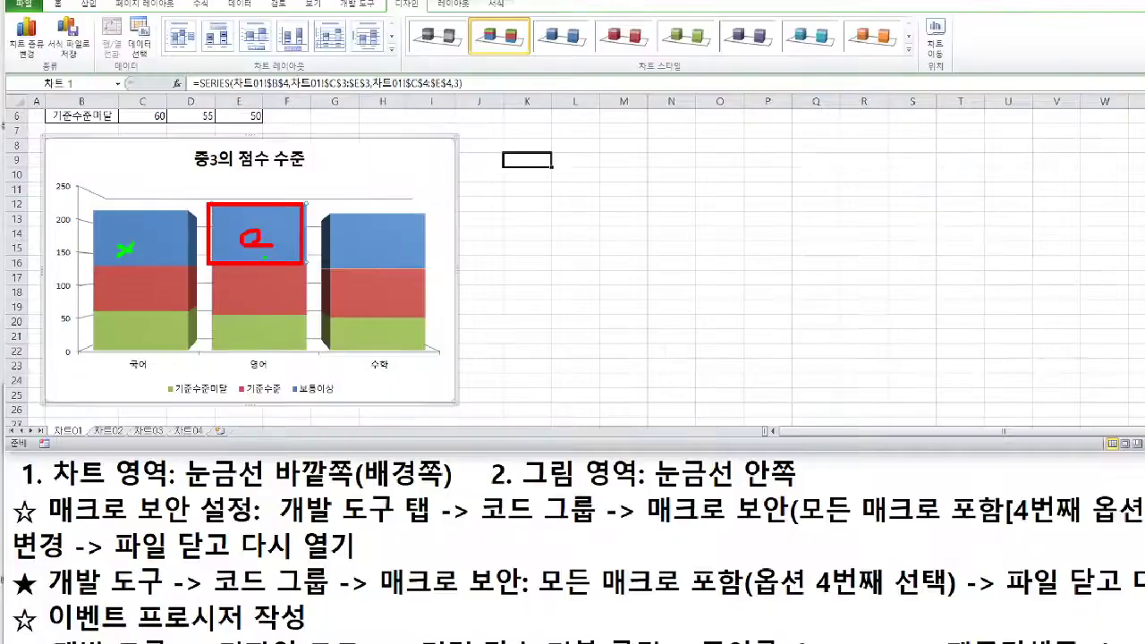
- Mark the blank chart area beside the title with arrows, deselect the 영어 point, and reselect the whole 보통이상 series
{"action": "mouse_move", "coordinate": [226, 225]}
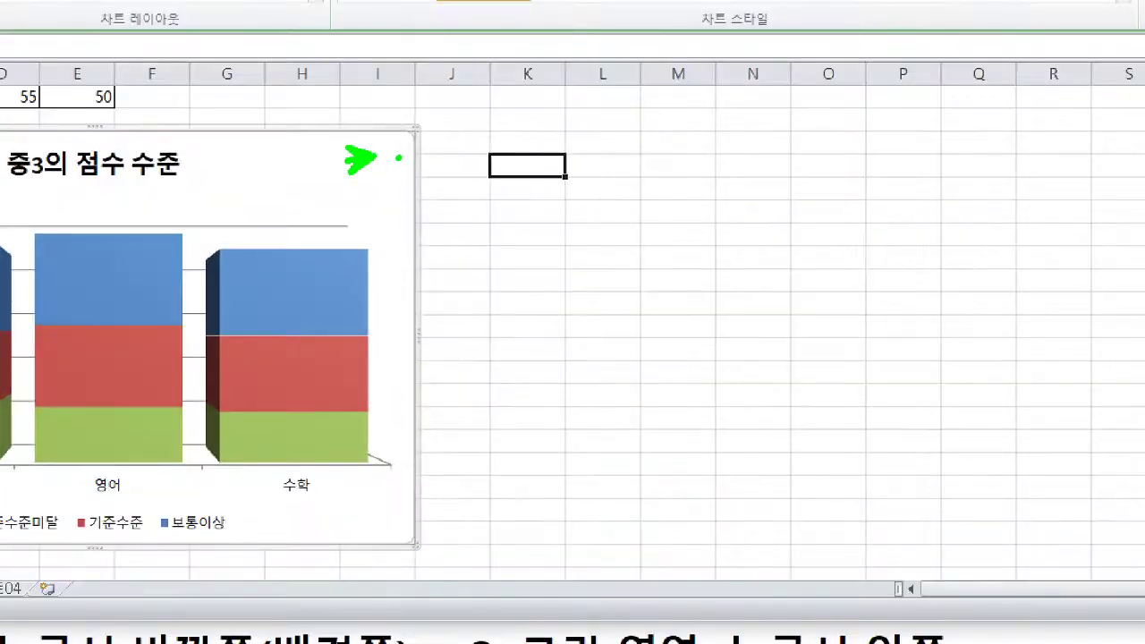
{"action": "left_click_drag", "start_coordinate": [396, 159], "coordinate": [397, 152]}
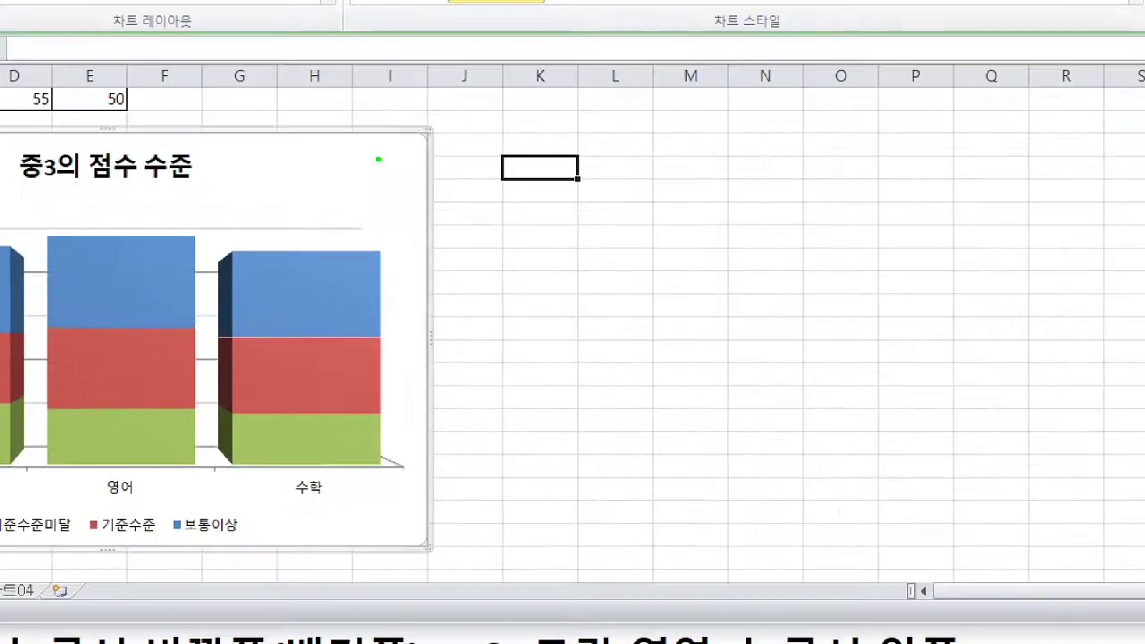
{"action": "key", "text": "r"}
{"action": "mouse_move", "coordinate": [380, 161]}
{"action": "left_mouse_down"}
{"action": "mouse_move", "coordinate": [360, 178]}
{"action": "mouse_move", "coordinate": [409, 136]}
{"action": "left_mouse_up"}
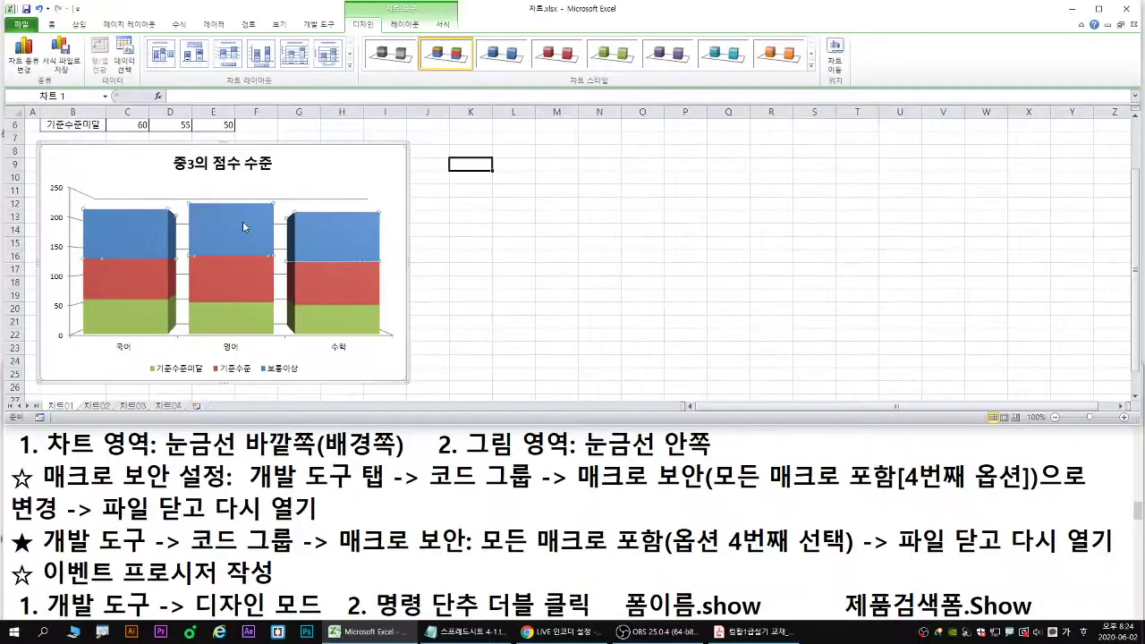
- Point out the 국어 and 수학 segments of the selected 보통이상 series with pen marks and clear them
{"action": "left_click", "coordinate": [4, 288]}
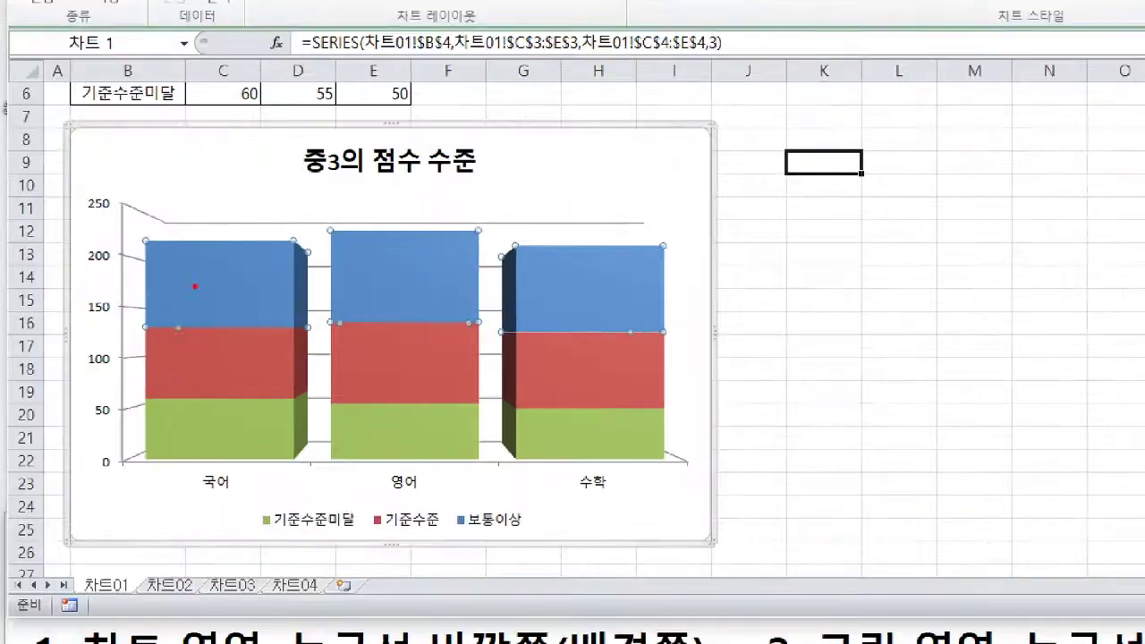
{"action": "key", "text": "b"}
{"action": "left_click", "coordinate": [222, 278]}
{"action": "left_click", "coordinate": [571, 296]}
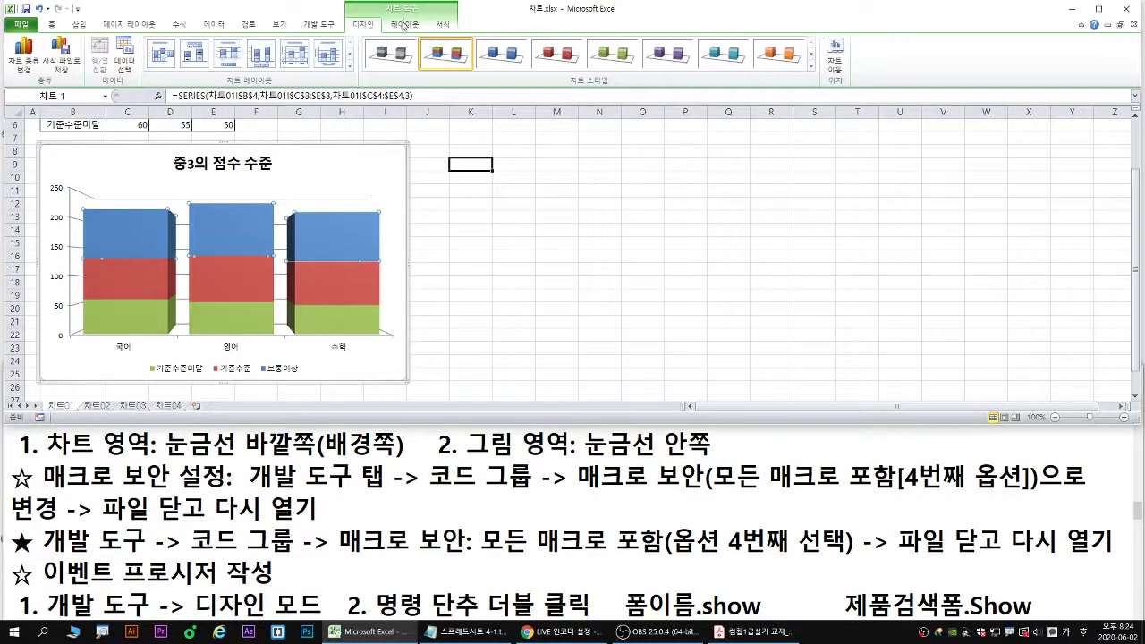
- Display the data label choices for the 보통이상 series and underline 차트 도구, 레이아웃, 데이터 레이블 and 표시 in blue
{"action": "left_click", "coordinate": [405, 25]}
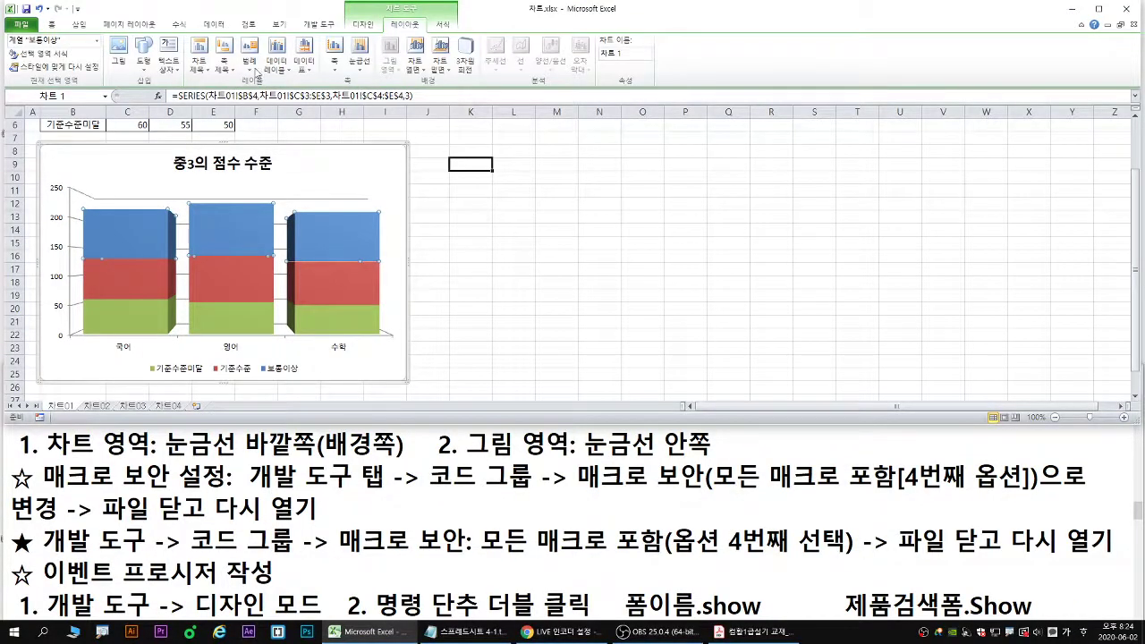
{"action": "left_click", "coordinate": [276, 59]}
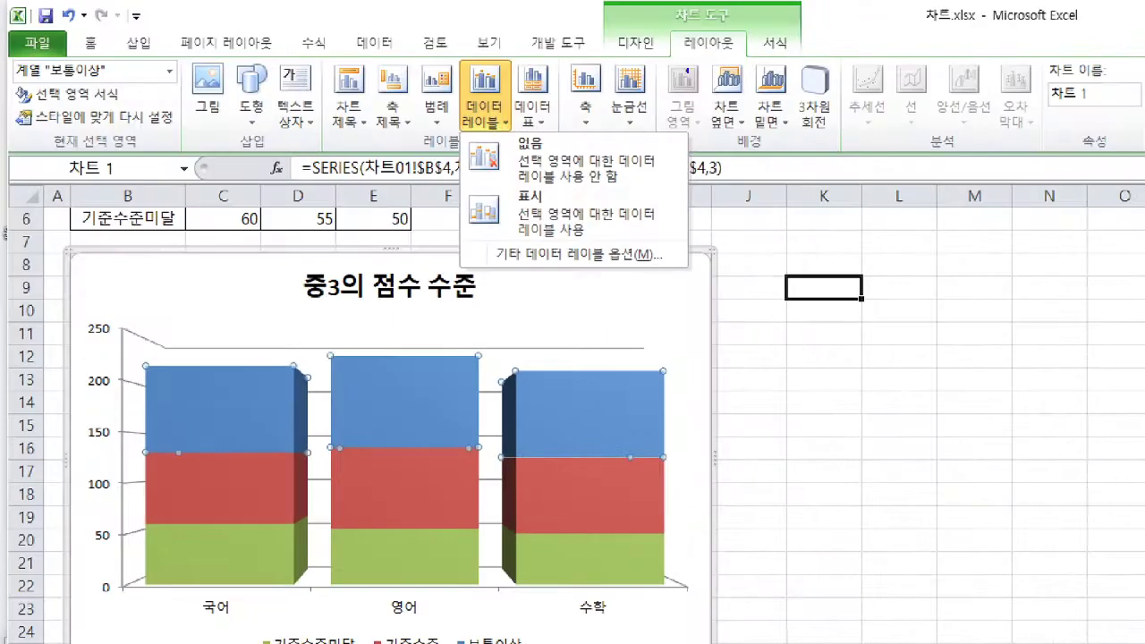
{"action": "left_click_drag", "start_coordinate": [669, 30], "coordinate": [746, 24]}
{"action": "left_click_drag", "start_coordinate": [680, 63], "coordinate": [754, 60]}
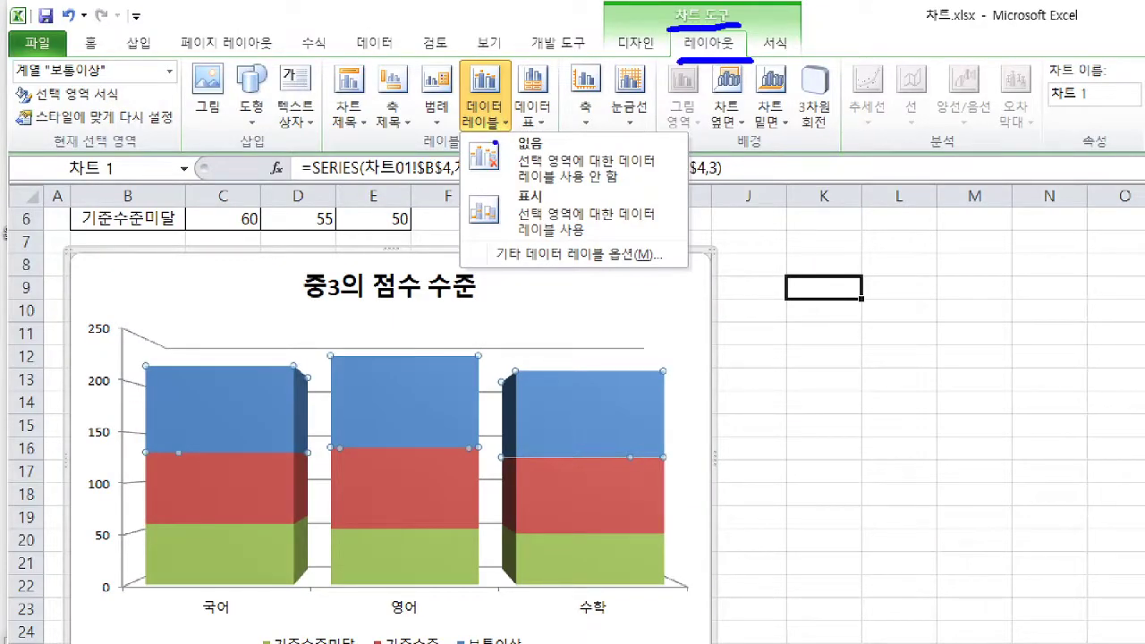
{"action": "left_click_drag", "start_coordinate": [490, 113], "coordinate": [519, 112]}
{"action": "left_click_drag", "start_coordinate": [513, 211], "coordinate": [557, 211]}
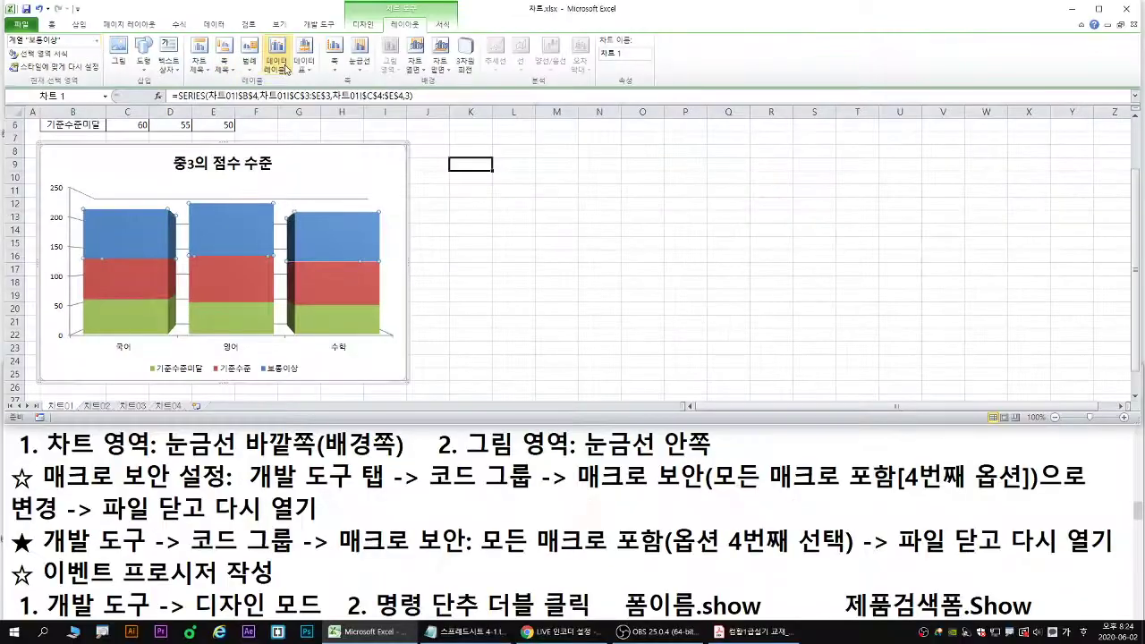
- Turn on data labels (표시) for the 보통이상 series and display the data label choices again
{"action": "left_click", "coordinate": [484, 93]}
{"action": "left_click", "coordinate": [295, 128]}
{"action": "left_click", "coordinate": [275, 63]}
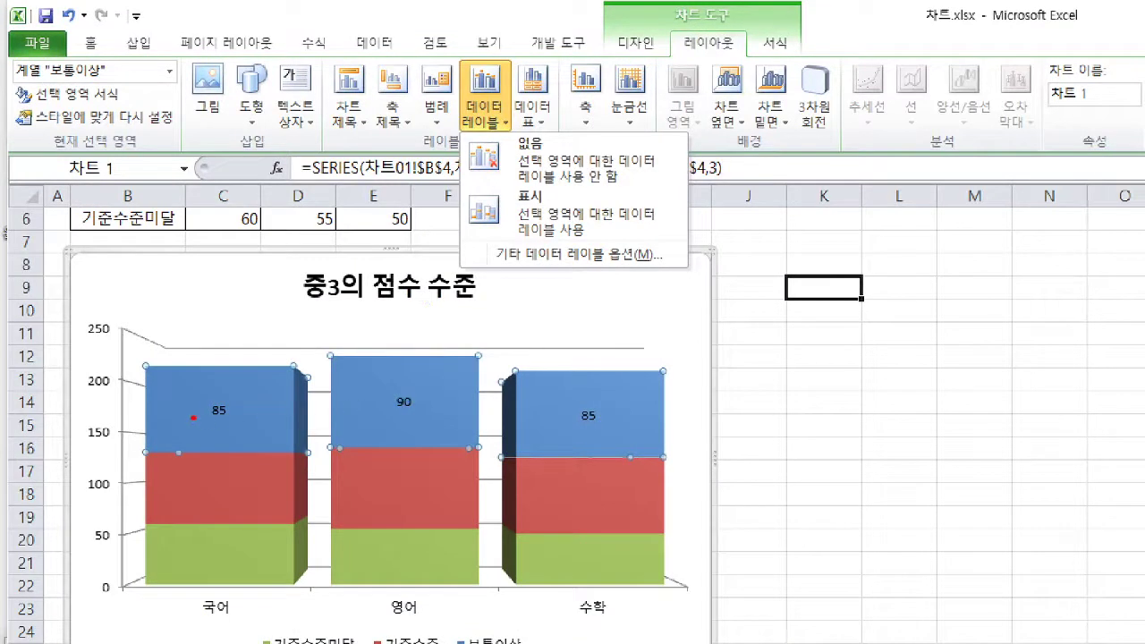
- Mark the three data labels in red and circle the 국어, 영어 and 수학 names on the horizontal axis
{"action": "left_click_drag", "start_coordinate": [183, 413], "coordinate": [206, 412]}
{"action": "left_click_drag", "start_coordinate": [374, 402], "coordinate": [386, 402]}
{"action": "mouse_move", "coordinate": [199, 624]}
{"action": "left_mouse_down"}
{"action": "mouse_move", "coordinate": [234, 589]}
{"action": "mouse_move", "coordinate": [193, 623]}
{"action": "left_mouse_up"}
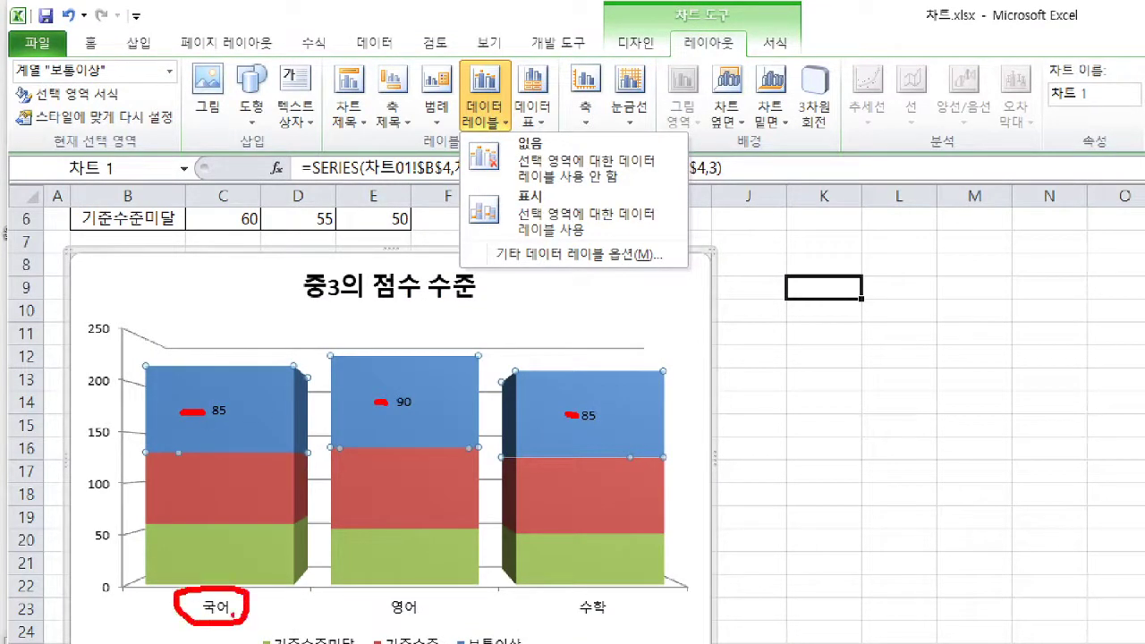
{"action": "mouse_move", "coordinate": [422, 623]}
{"action": "left_mouse_down"}
{"action": "mouse_move", "coordinate": [441, 611]}
{"action": "mouse_move", "coordinate": [429, 617]}
{"action": "left_mouse_up"}
{"action": "mouse_move", "coordinate": [594, 626]}
{"action": "left_mouse_down"}
{"action": "mouse_move", "coordinate": [626, 608]}
{"action": "mouse_move", "coordinate": [587, 636]}
{"action": "left_mouse_up"}
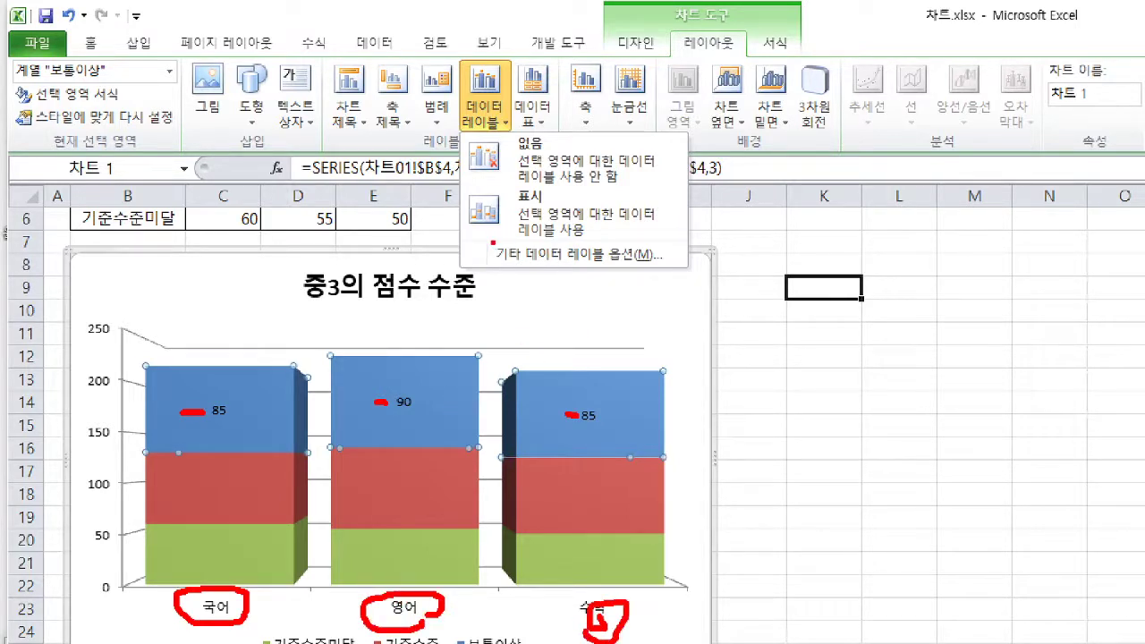
- Frame 기타 데이터 레이블 옵션 in red, clear the marks, and trace 레이아웃, 데이터 레이블 and that option again in blue
{"action": "left_click_drag", "start_coordinate": [483, 236], "coordinate": [669, 272]}
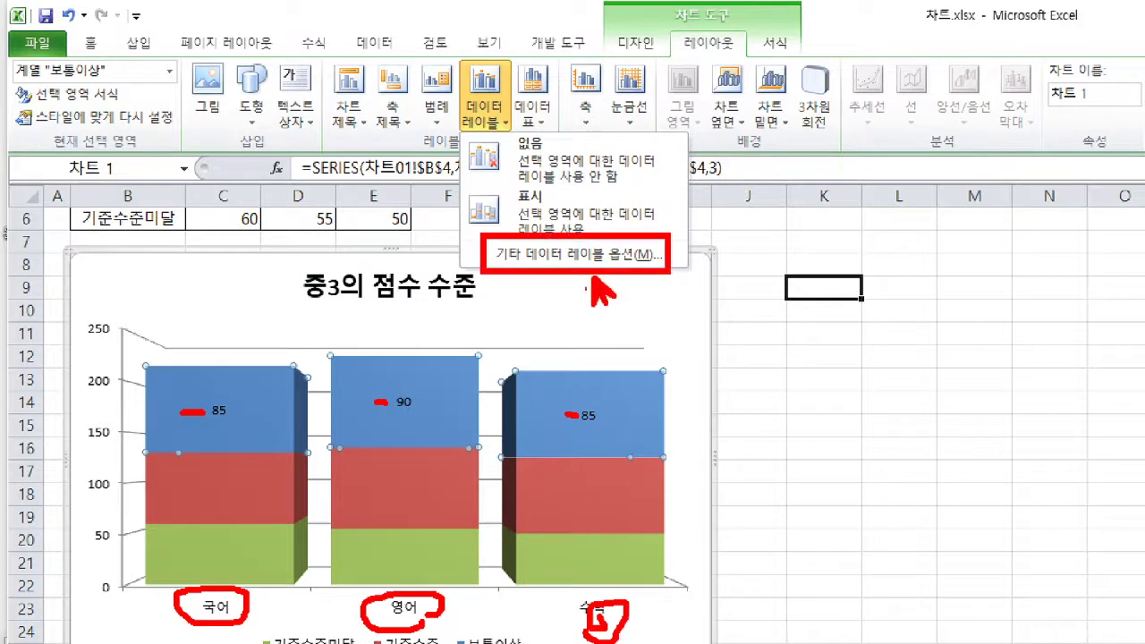
{"action": "mouse_move", "coordinate": [499, 105]}
{"action": "left_mouse_down"}
{"action": "mouse_move", "coordinate": [506, 125]}
{"action": "mouse_move", "coordinate": [515, 102]}
{"action": "left_mouse_up"}
{"action": "key", "text": "e"}
{"action": "key", "text": "b"}
{"action": "left_click_drag", "start_coordinate": [685, 56], "coordinate": [769, 55]}
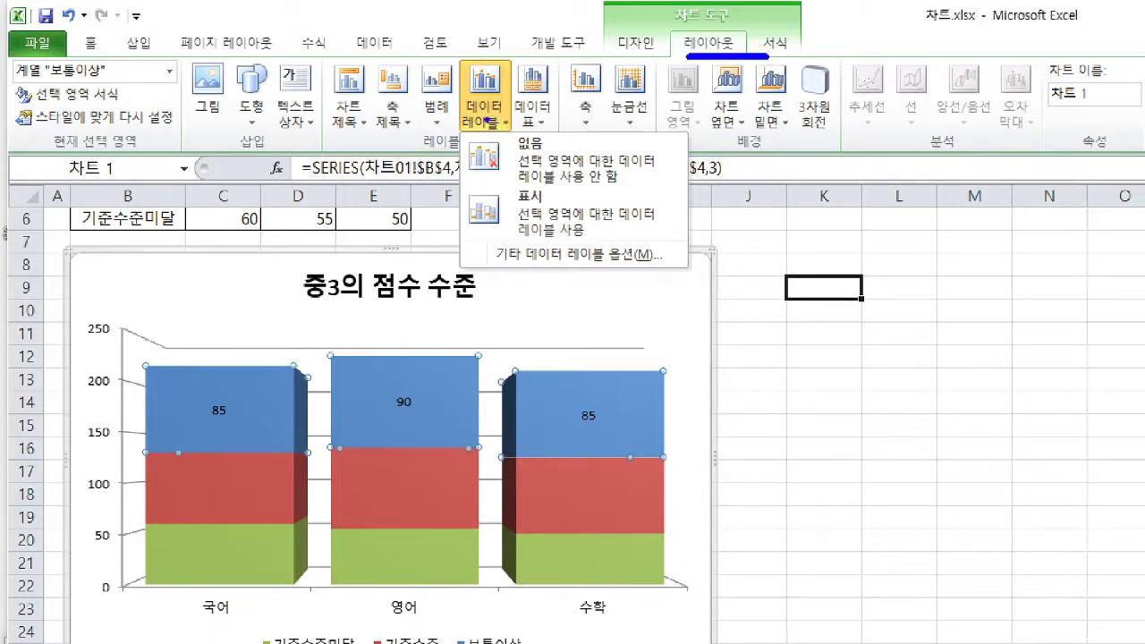
{"action": "left_click_drag", "start_coordinate": [477, 229], "coordinate": [662, 270]}
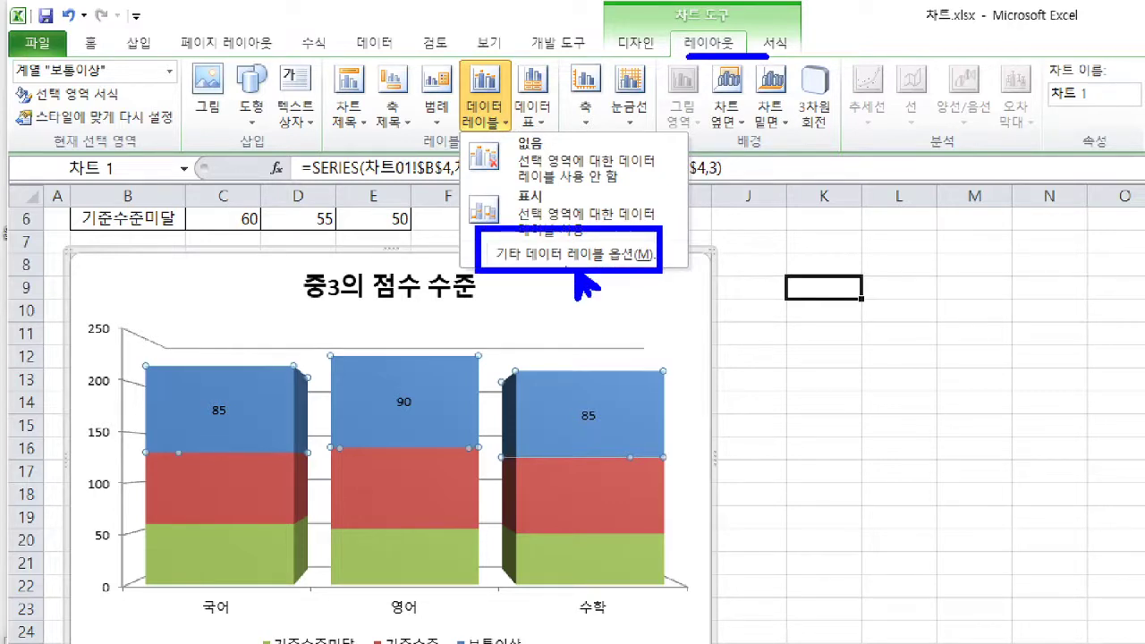
{"action": "key", "text": "Escape"}
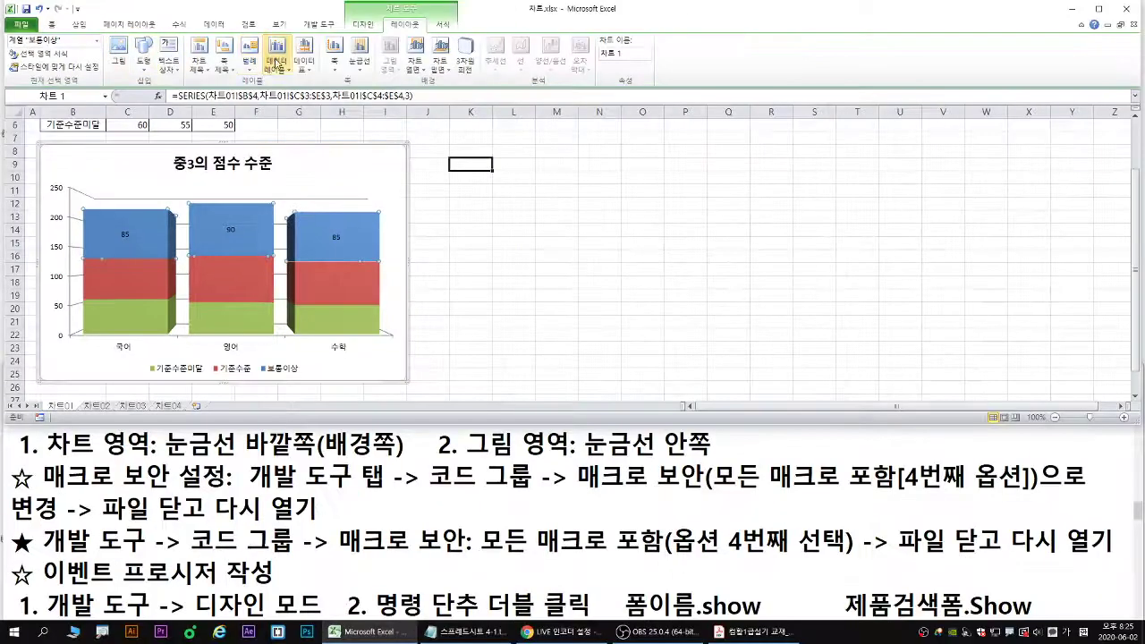
- Include the category name (항목 이름) with the value in the 보통이상 data labels, pointing out the settings in red
{"action": "left_click", "coordinate": [307, 146]}
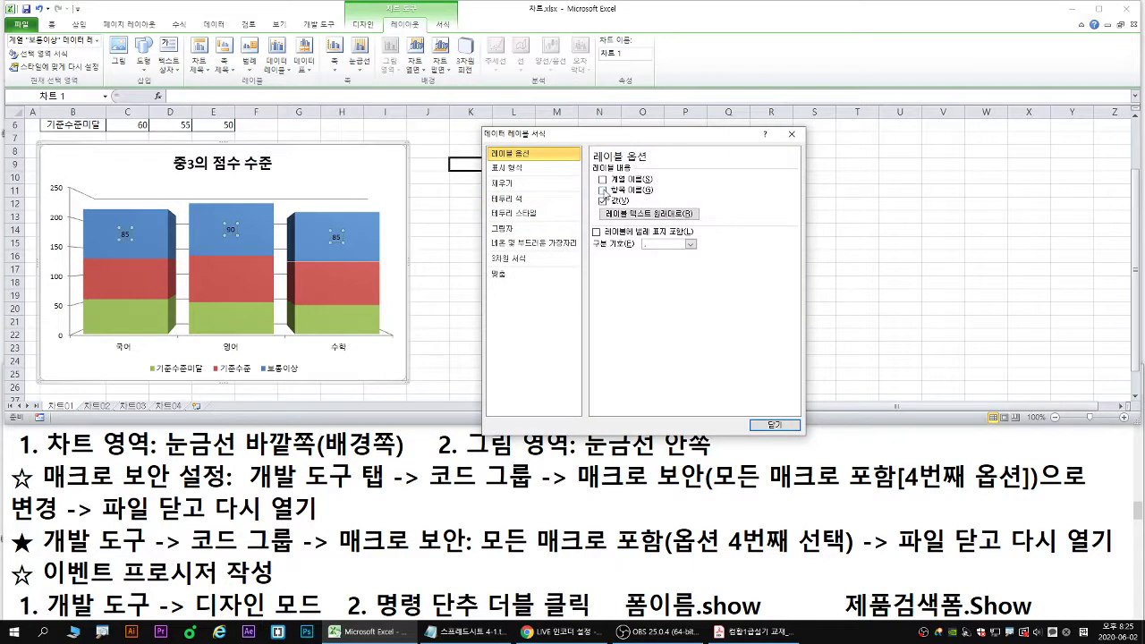
{"action": "left_click", "coordinate": [603, 190]}
{"action": "left_click", "coordinate": [603, 178]}
{"action": "left_click", "coordinate": [603, 180]}
{"action": "left_click", "coordinate": [603, 189]}
{"action": "left_click", "coordinate": [603, 189]}
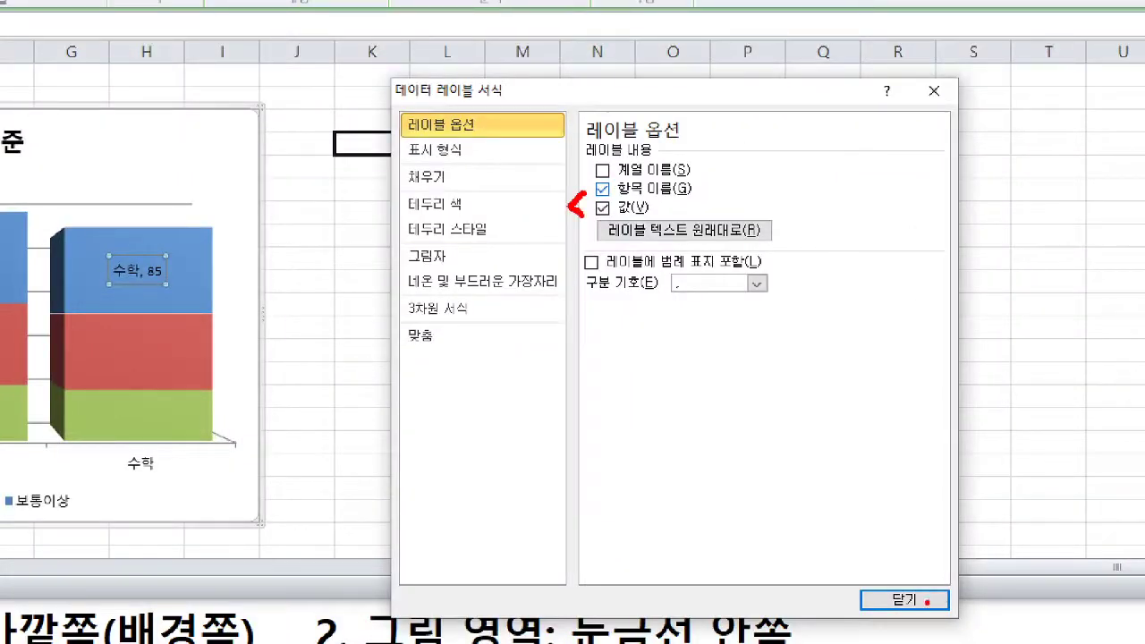
{"action": "mouse_move", "coordinate": [926, 602]}
{"action": "left_mouse_down"}
{"action": "mouse_move", "coordinate": [887, 601]}
{"action": "mouse_move", "coordinate": [921, 612]}
{"action": "left_mouse_up"}
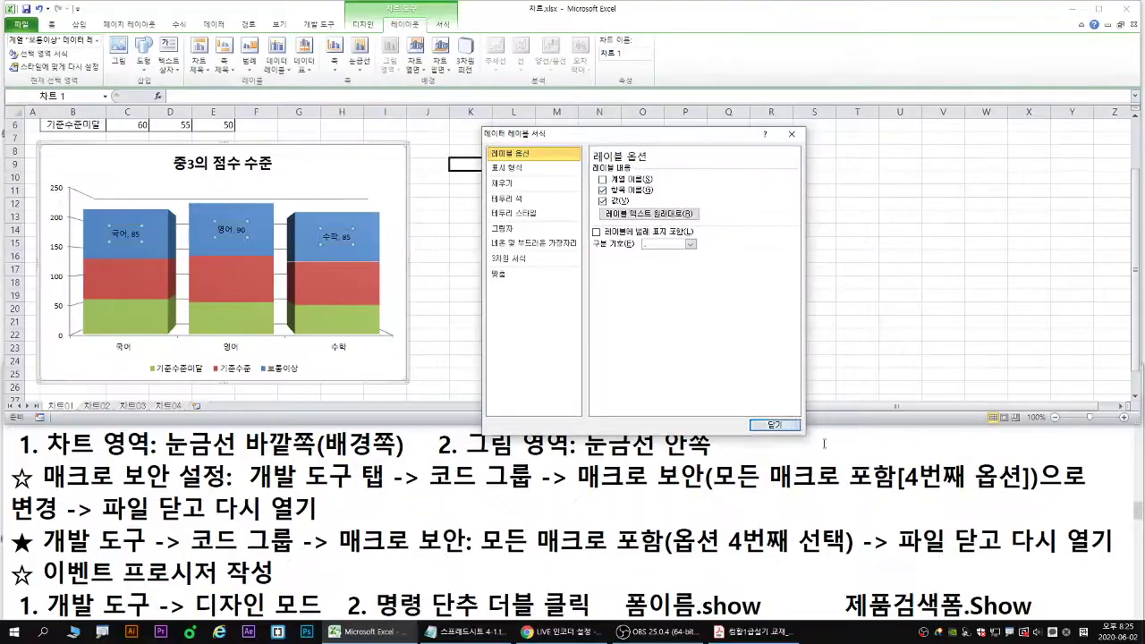
{"action": "left_click", "coordinate": [882, 594]}
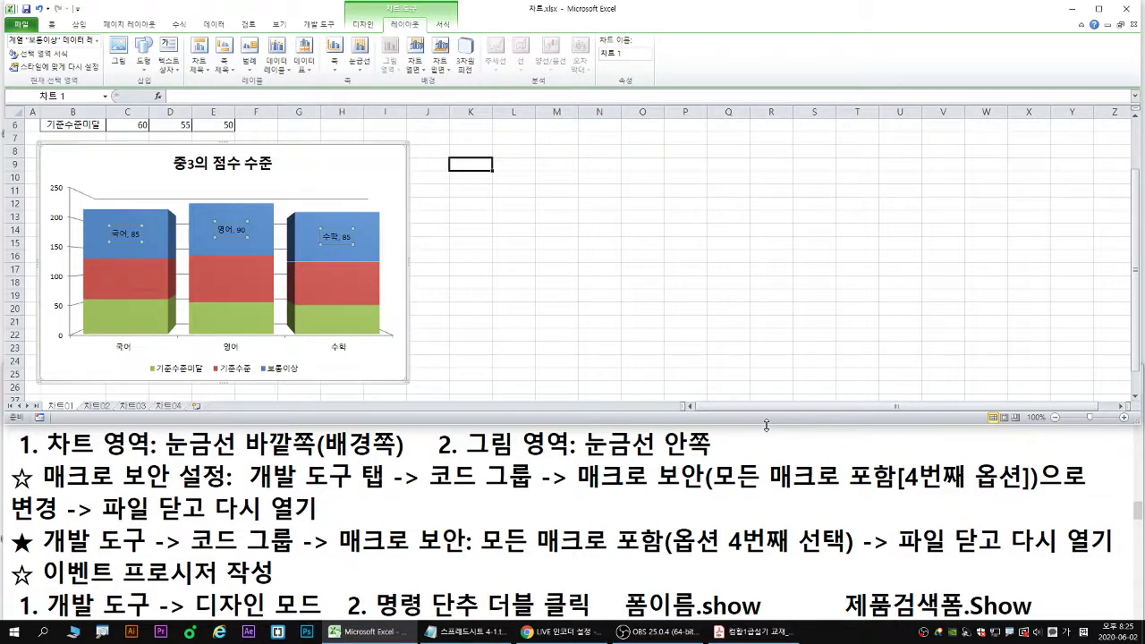
- Select the vertical value axis, then draw a red arrow along it and a blue arrow along the horizontal axis
{"action": "left_click", "coordinate": [245, 347]}
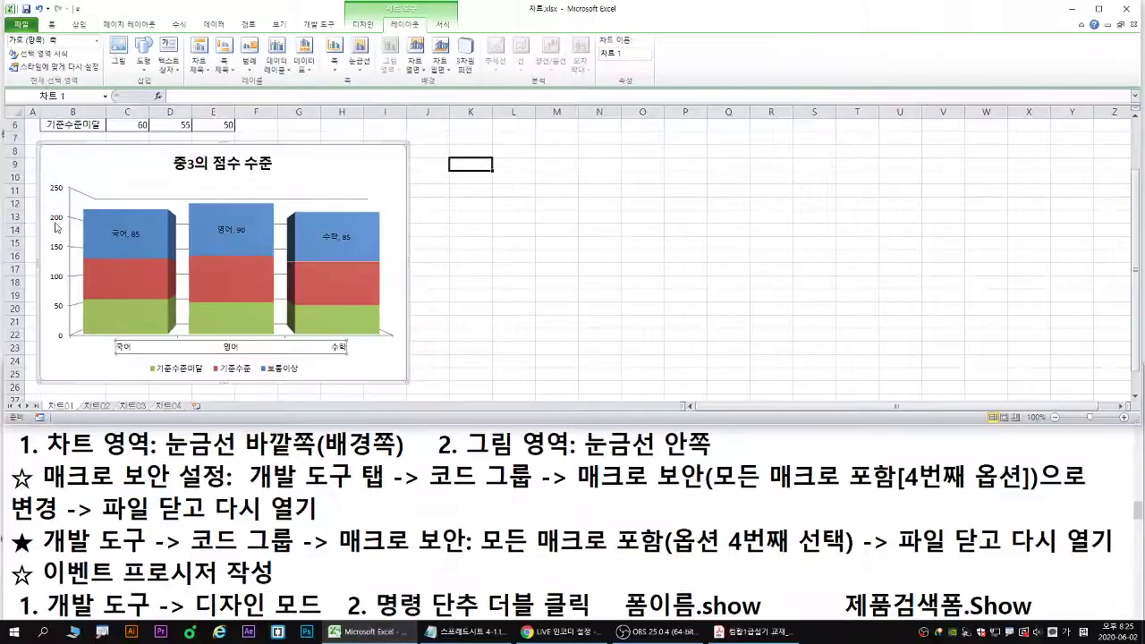
{"action": "left_click", "coordinate": [63, 231]}
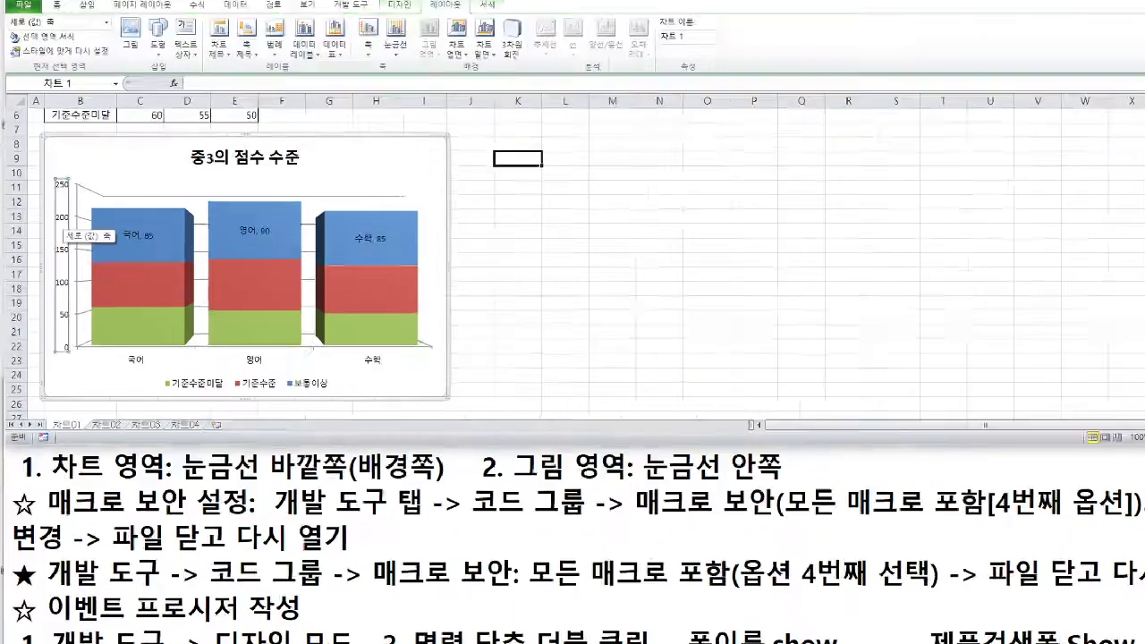
{"action": "left_click", "coordinate": [59, 214]}
{"action": "left_click_drag", "start_coordinate": [67, 175], "coordinate": [69, 261]}
{"action": "left_click_drag", "start_coordinate": [118, 295], "coordinate": [117, 427]}
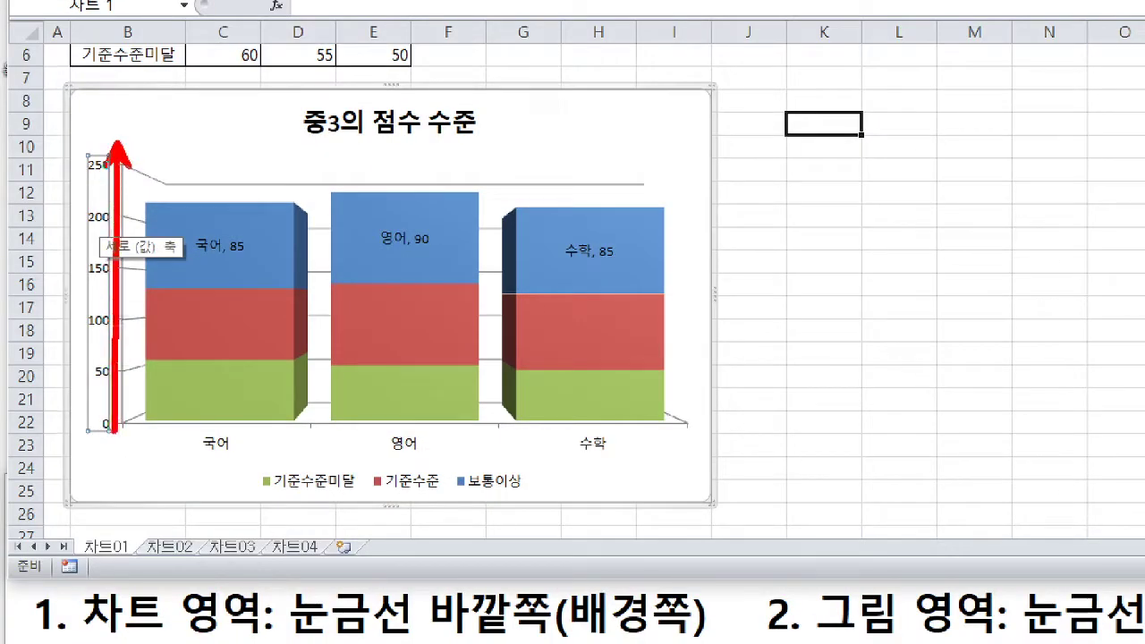
{"action": "key", "text": "b"}
{"action": "left_click_drag", "start_coordinate": [707, 428], "coordinate": [98, 429]}
{"action": "key", "text": "Escape"}
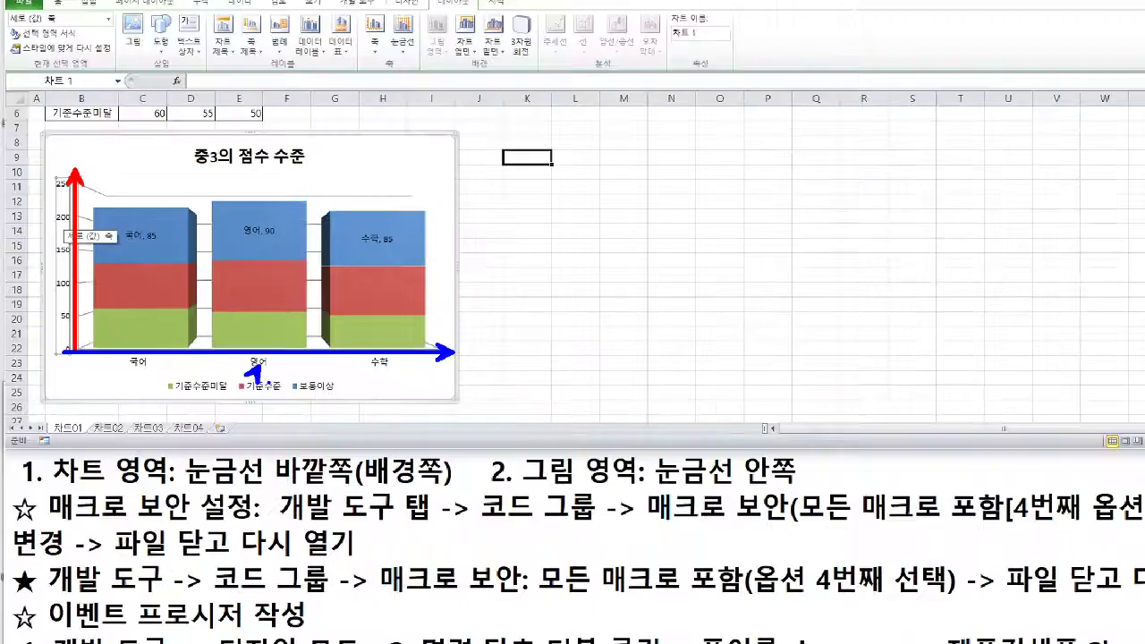
- Select the horizontal category axis, open its context options, and point a red arrow at the 영어 label
{"action": "left_click", "coordinate": [408, 454]}
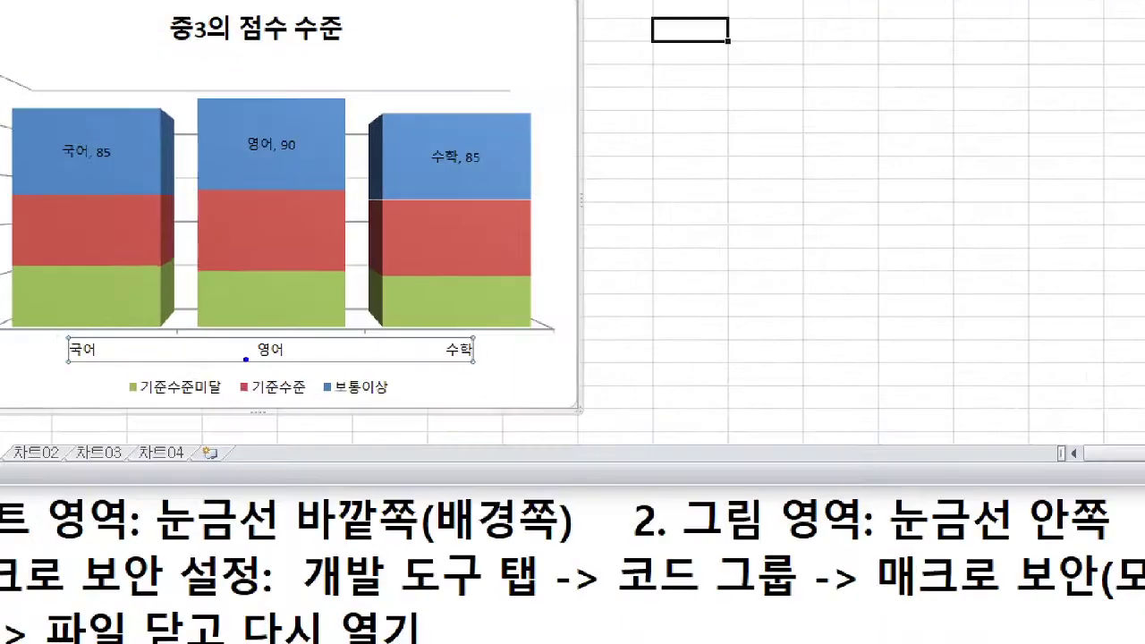
{"action": "left_click_drag", "start_coordinate": [265, 357], "coordinate": [299, 385]}
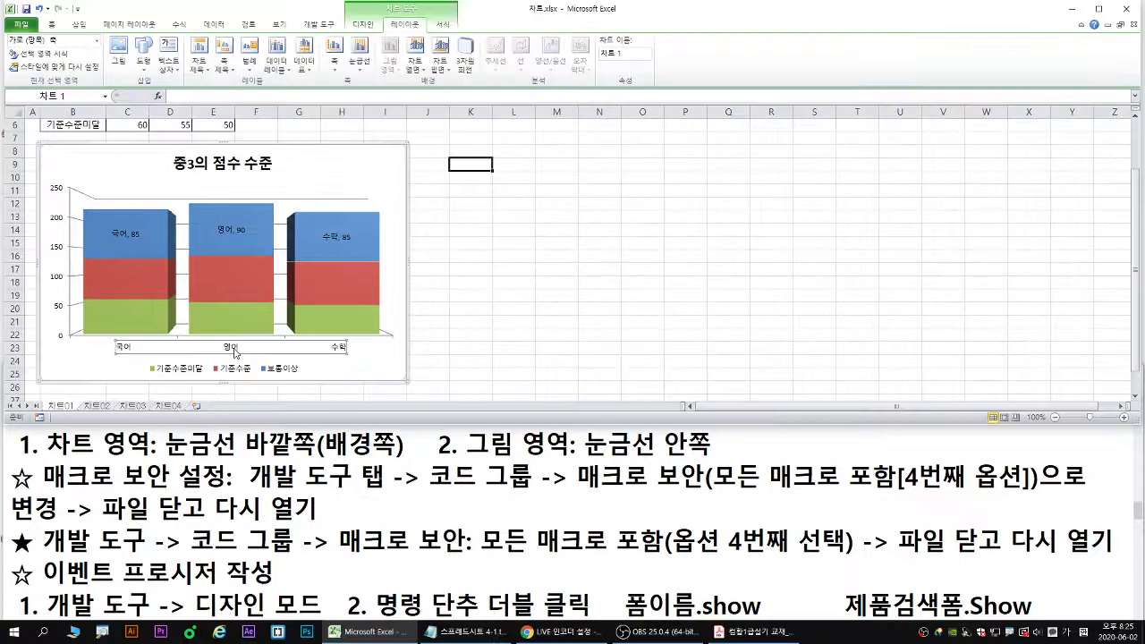
{"action": "right_click", "coordinate": [279, 362]}
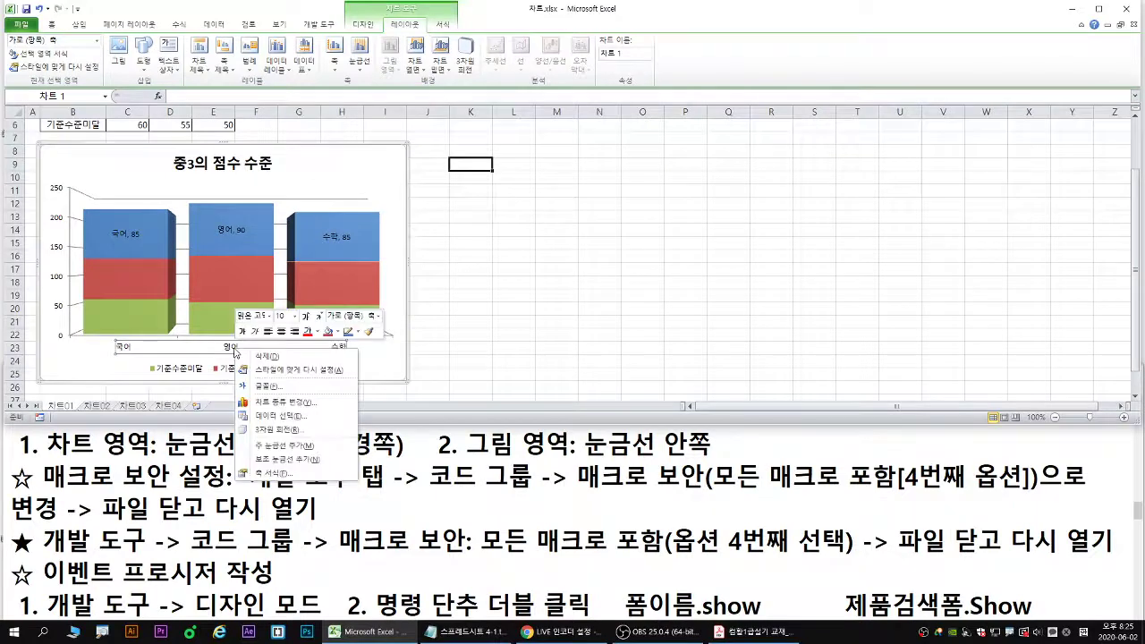
{"action": "left_click_drag", "start_coordinate": [233, 346], "coordinate": [206, 365]}
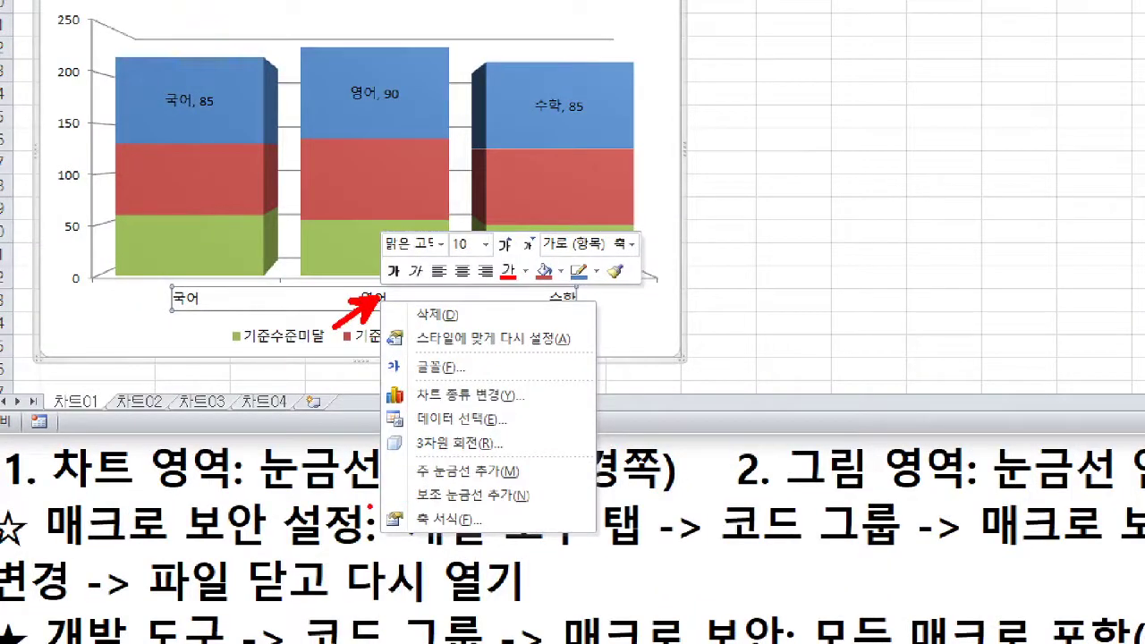
- Set the horizontal category axis's label distance from the axis to 500 in the 중3의 점수 수준 chart
{"action": "left_click_drag", "start_coordinate": [369, 507], "coordinate": [503, 539]}
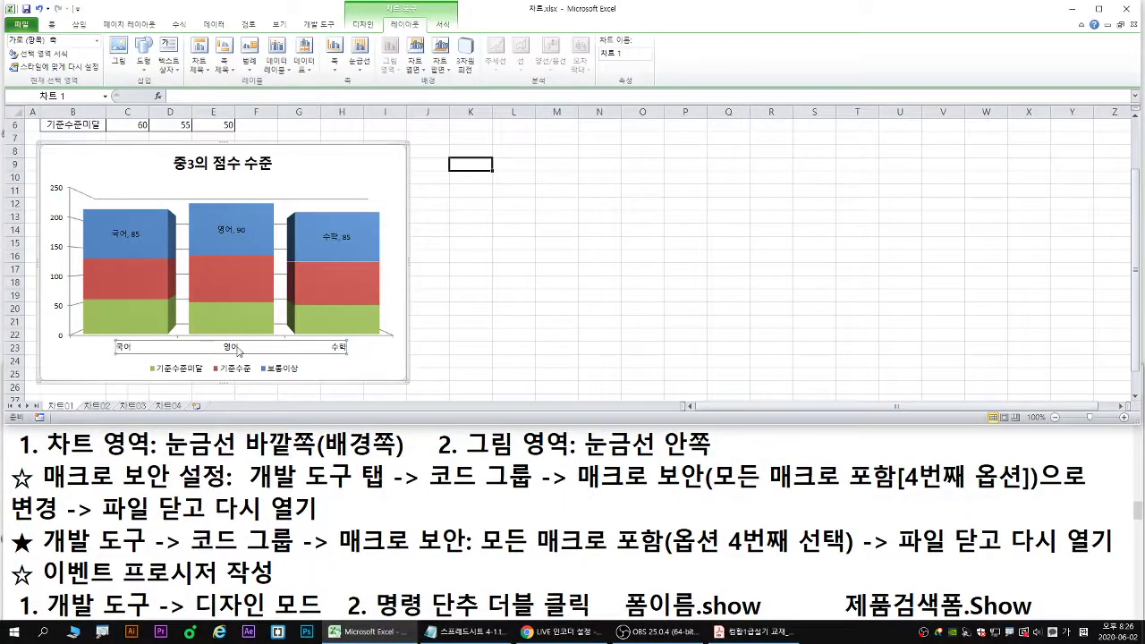
{"action": "right_click", "coordinate": [382, 301]}
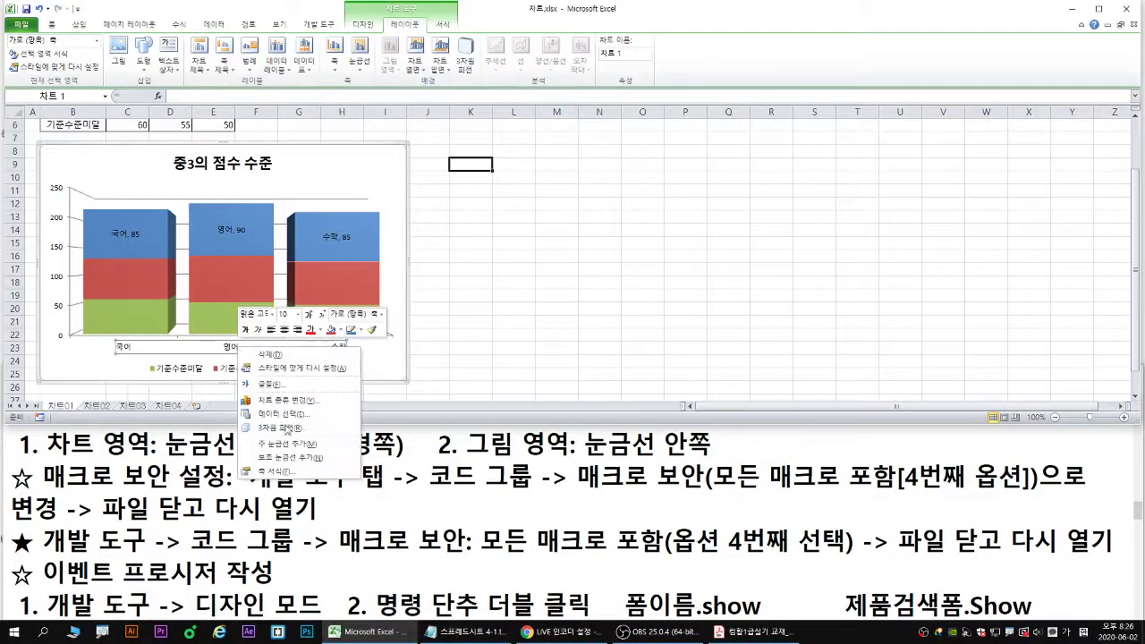
{"action": "left_click", "coordinate": [271, 471]}
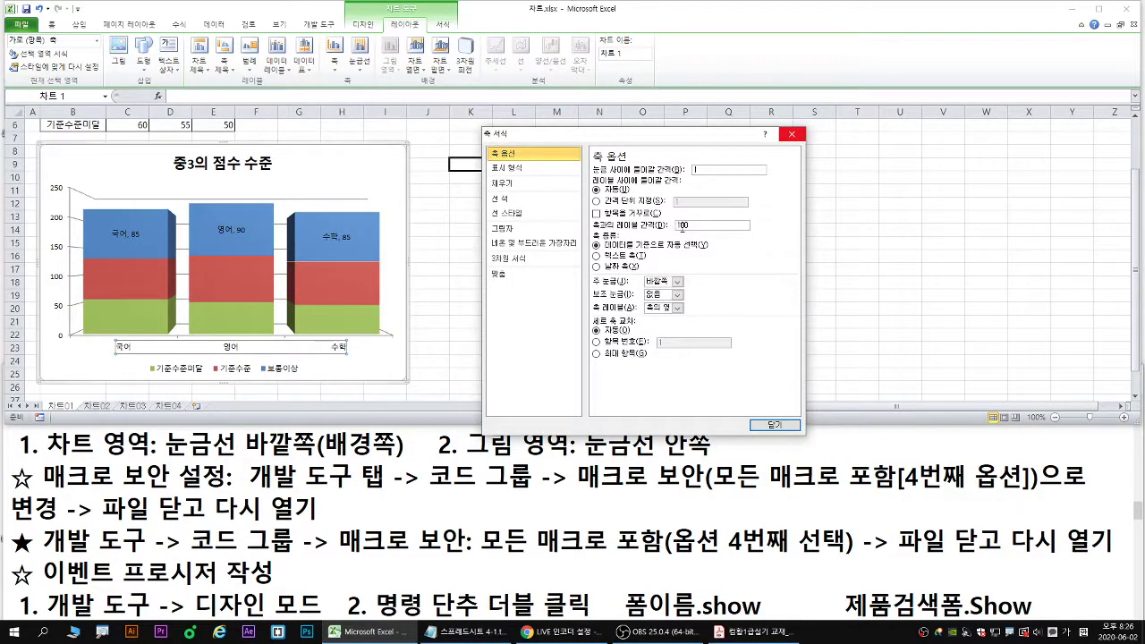
{"action": "left_click", "coordinate": [678, 226]}
{"action": "key", "text": "Delete"}
{"action": "type", "text": "5"}
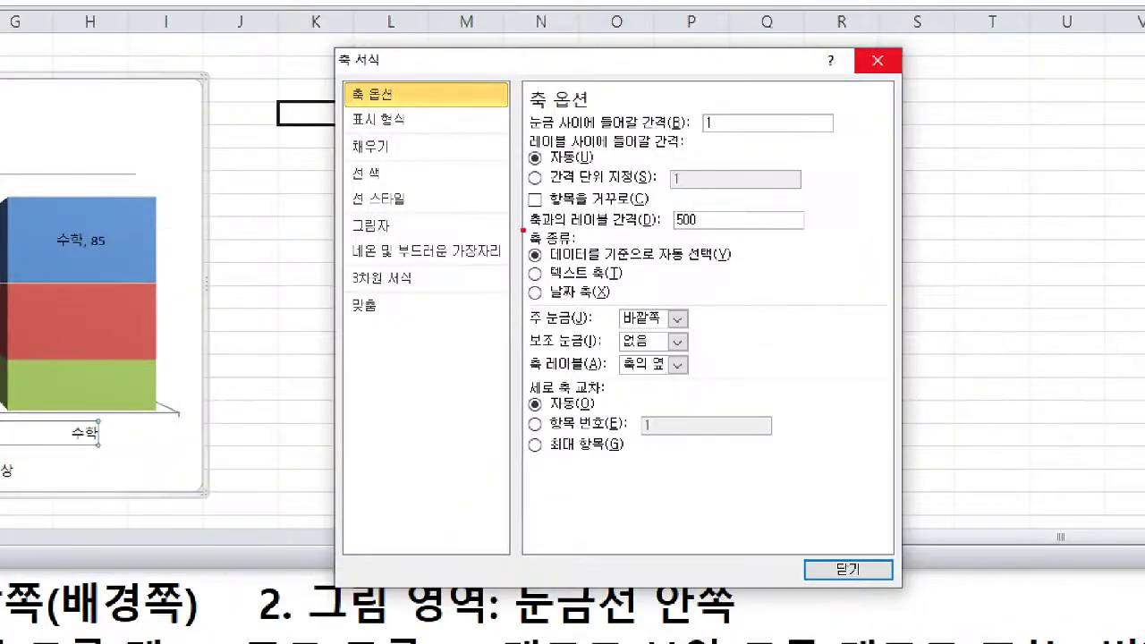
{"action": "left_click_drag", "start_coordinate": [589, 231], "coordinate": [720, 233]}
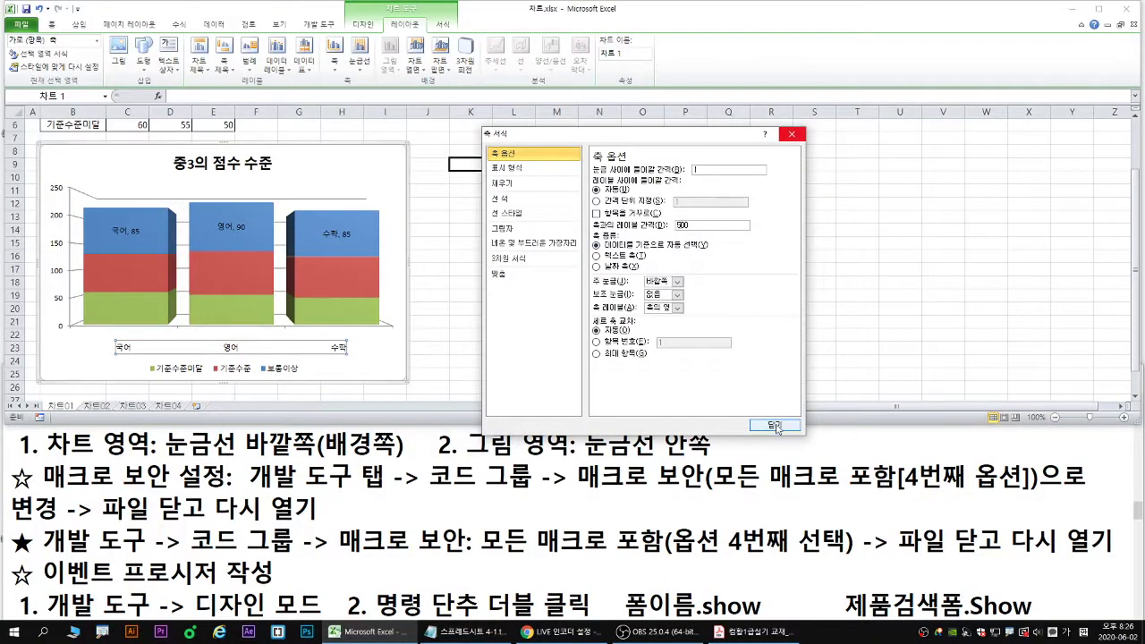
{"action": "left_click", "coordinate": [785, 448]}
{"action": "mouse_move", "coordinate": [254, 315]}
{"action": "left_mouse_down"}
{"action": "mouse_move", "coordinate": [243, 318]}
{"action": "mouse_move", "coordinate": [240, 355]}
{"action": "mouse_move", "coordinate": [265, 356]}
{"action": "mouse_move", "coordinate": [261, 369]}
{"action": "mouse_move", "coordinate": [282, 387]}
{"action": "left_mouse_up"}
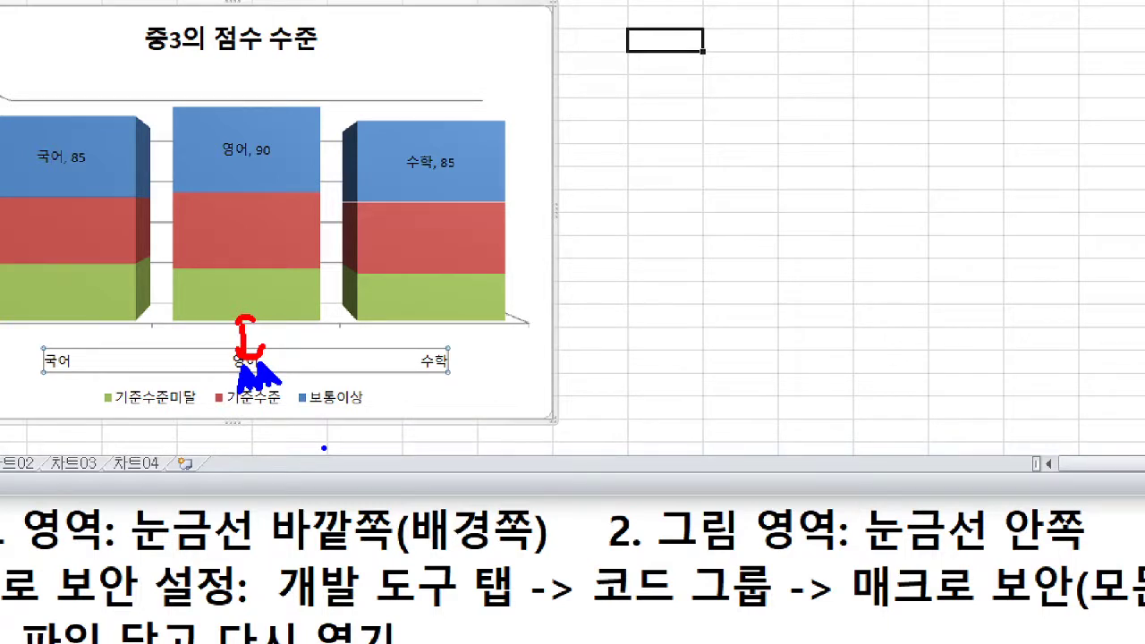
{"action": "key", "text": "Escape"}
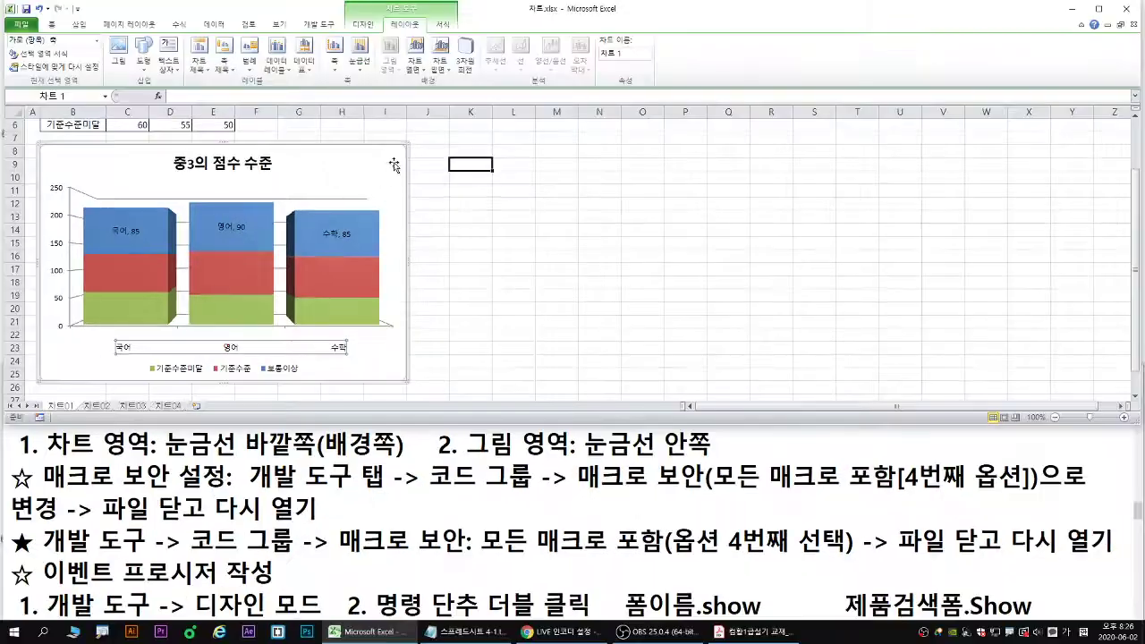
- Turn on rounded corners (둥근 모서리) for the chart area's border in the 중3의 점수 수준 chart
{"action": "left_click", "coordinate": [385, 164]}
{"action": "key", "text": "ctrl+1"}
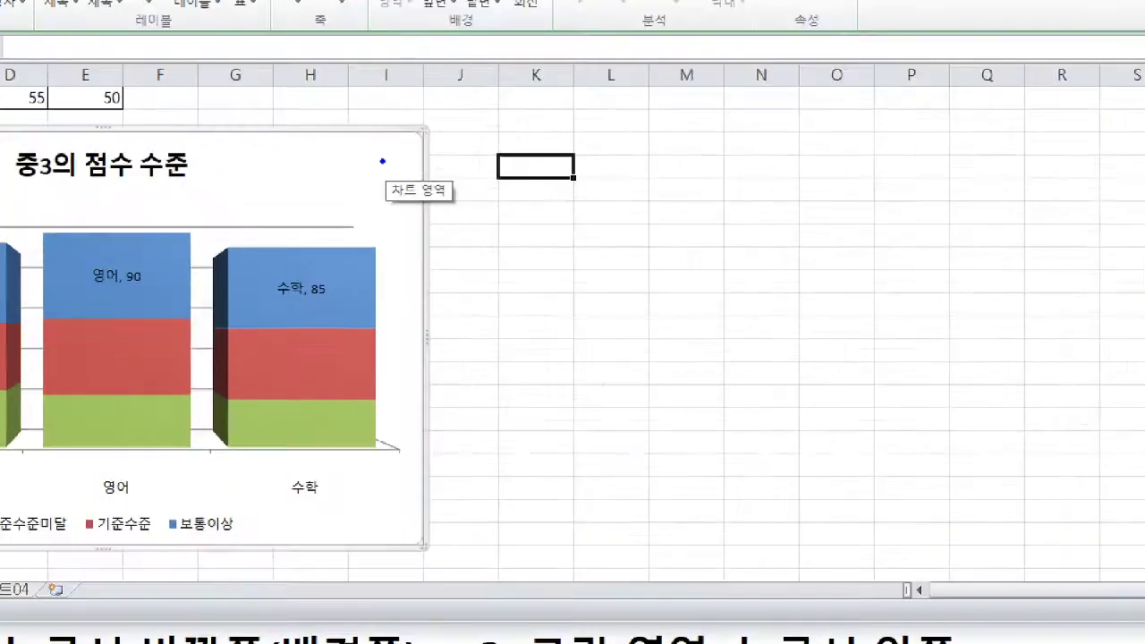
{"action": "left_click_drag", "start_coordinate": [383, 160], "coordinate": [392, 159]}
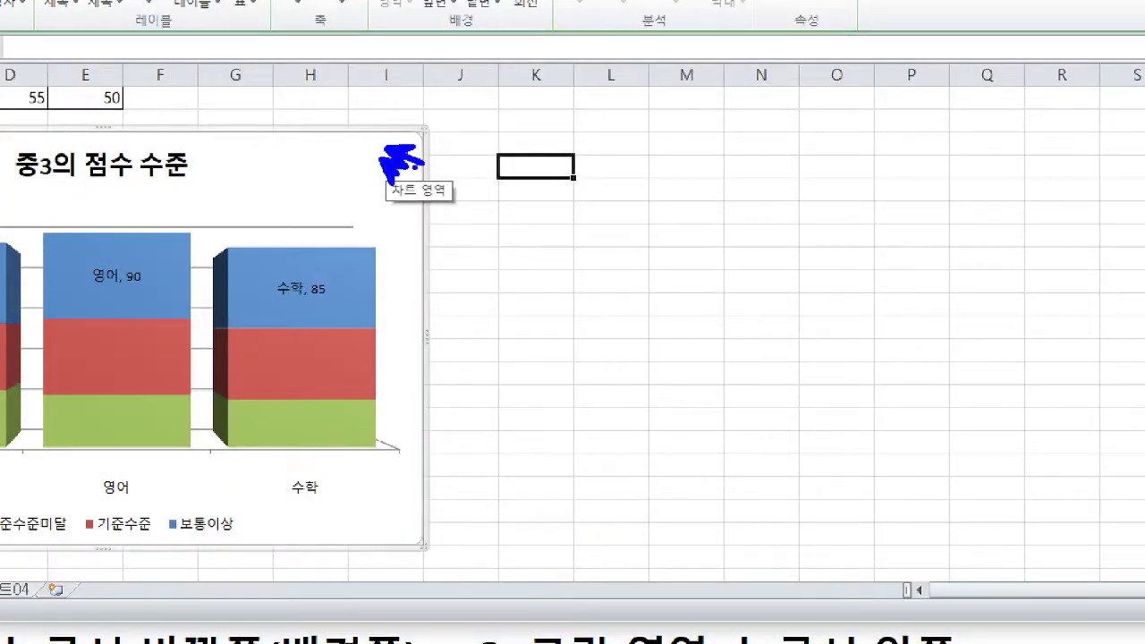
{"action": "key", "text": "Escape"}
{"action": "right_click", "coordinate": [385, 164]}
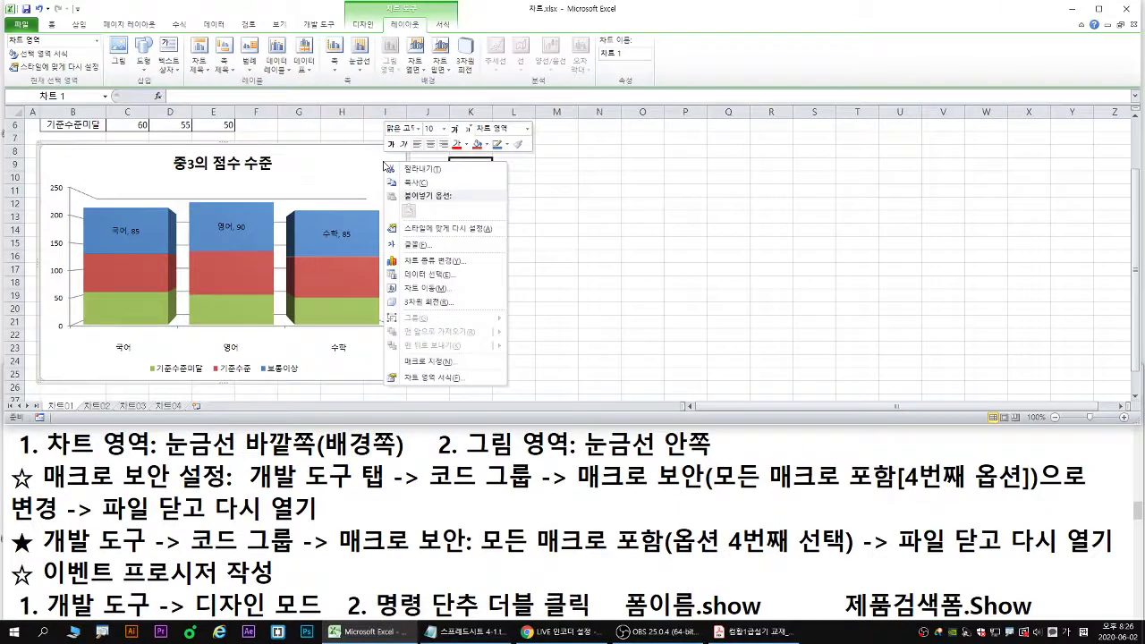
{"action": "left_click", "coordinate": [430, 379]}
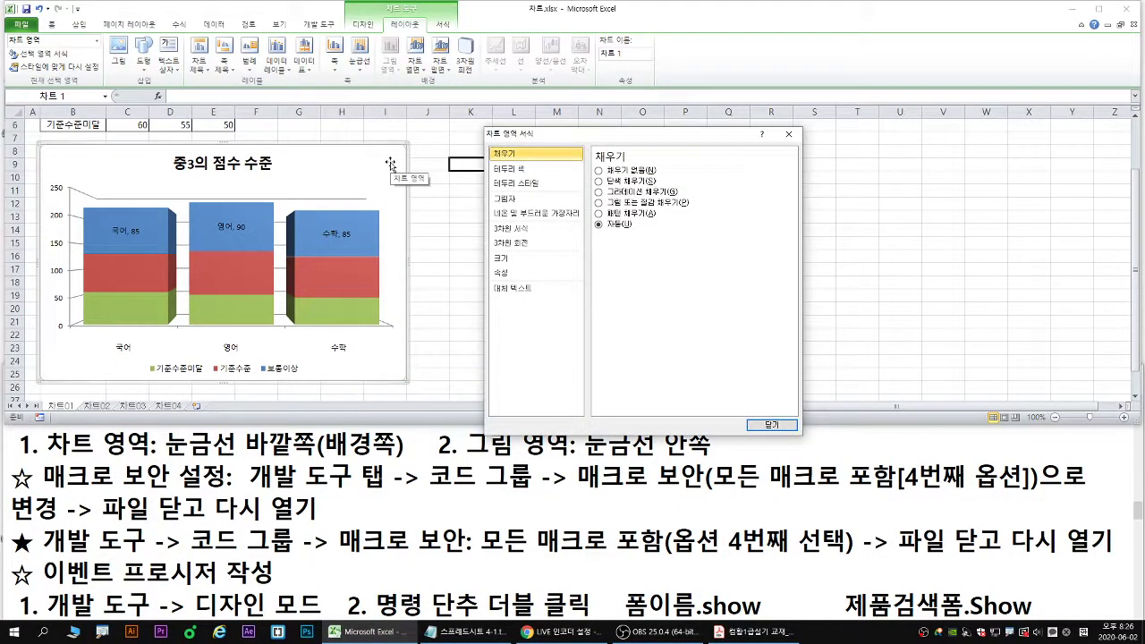
{"action": "left_click", "coordinate": [524, 183]}
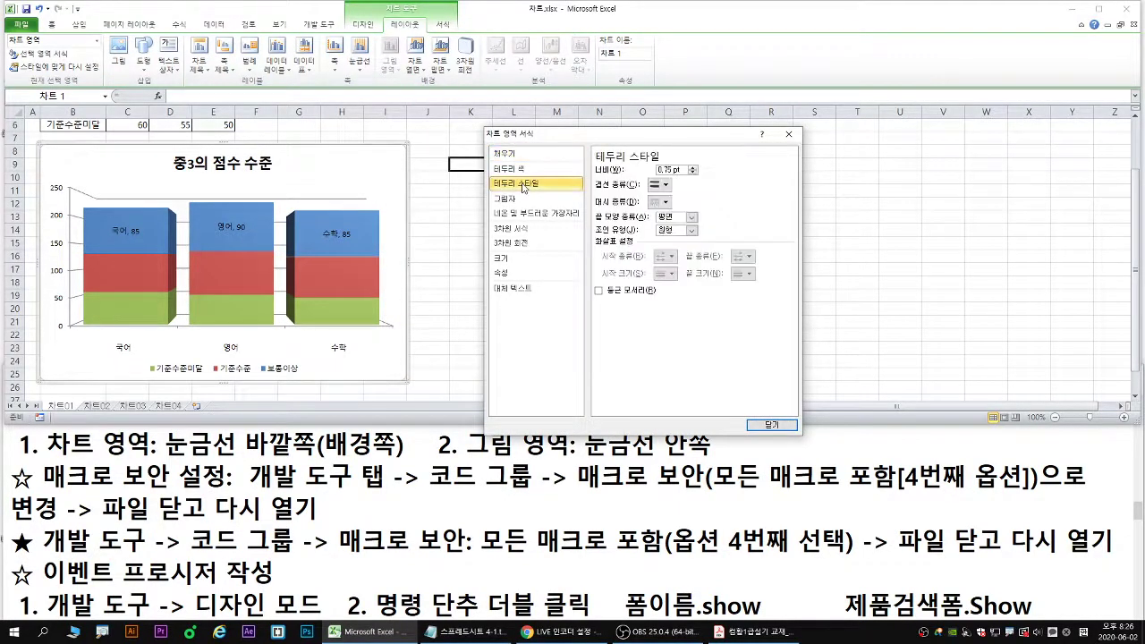
{"action": "key", "text": "ctrl+1"}
{"action": "left_click_drag", "start_coordinate": [526, 189], "coordinate": [539, 211]}
{"action": "key", "text": "g"}
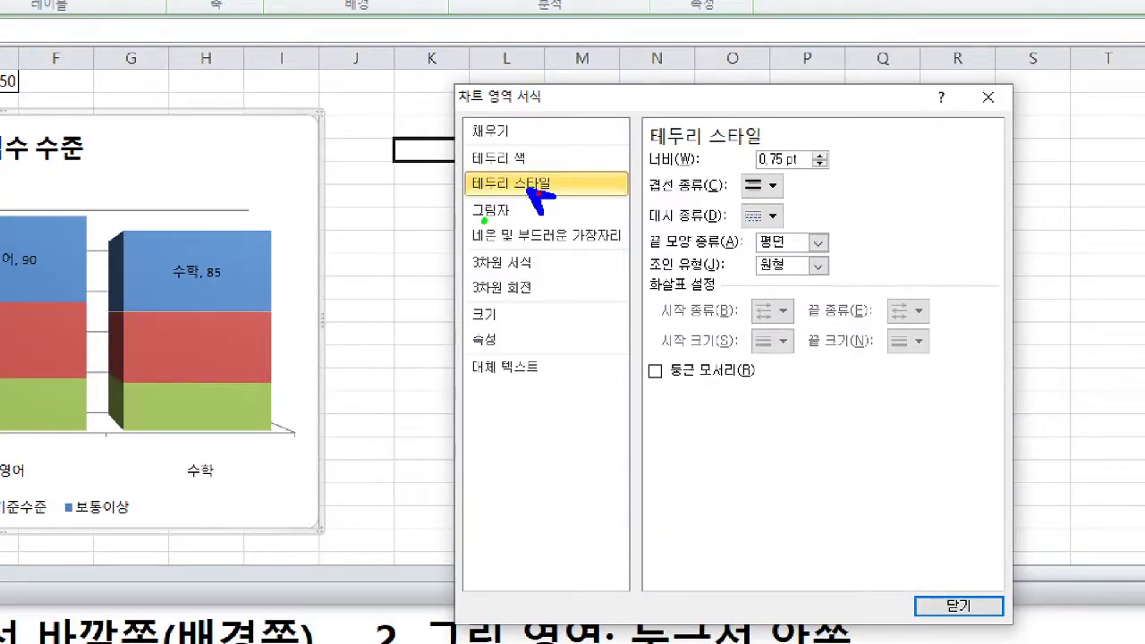
{"action": "left_click_drag", "start_coordinate": [539, 193], "coordinate": [559, 217]}
{"action": "mouse_move", "coordinate": [645, 360]}
{"action": "left_mouse_down"}
{"action": "mouse_move", "coordinate": [657, 376]}
{"action": "mouse_move", "coordinate": [675, 349]}
{"action": "left_mouse_up"}
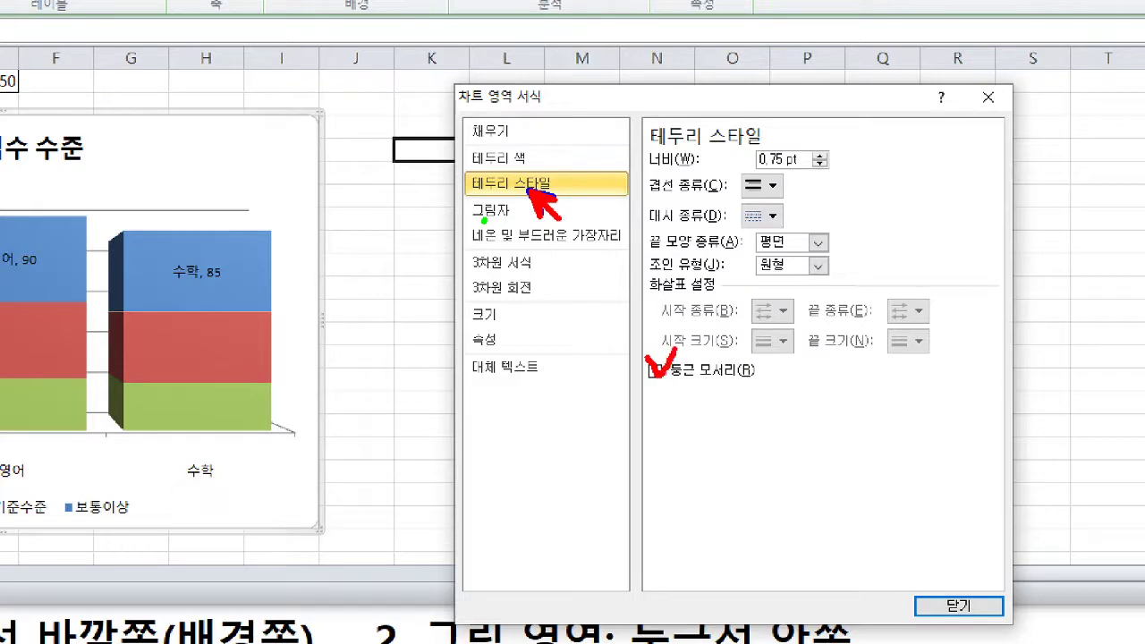
{"action": "key", "text": "Escape"}
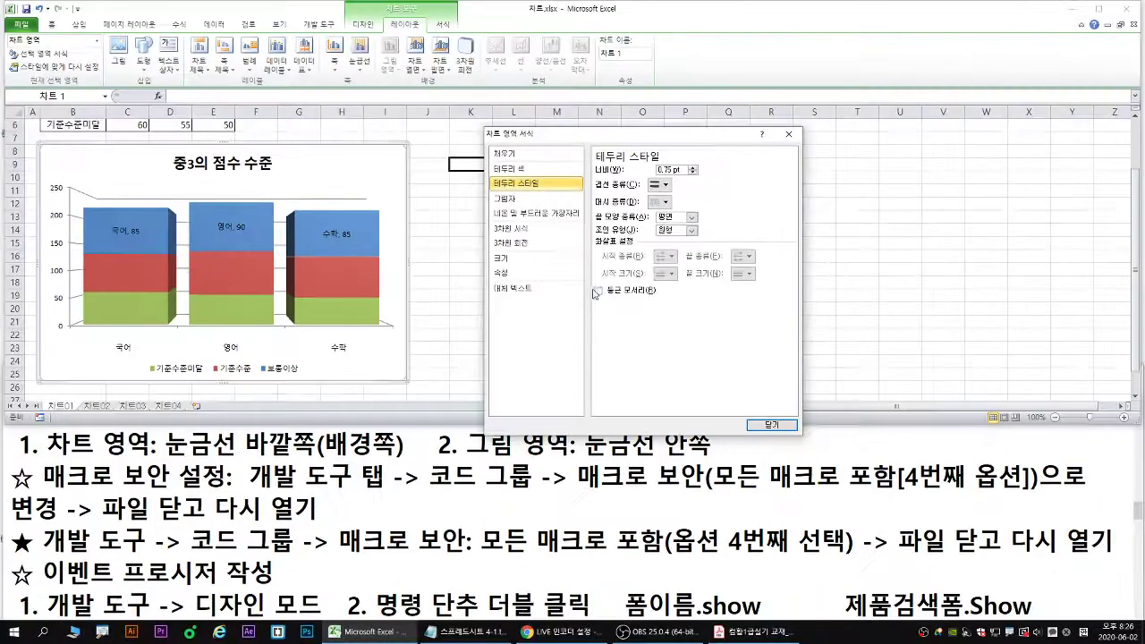
{"action": "left_click", "coordinate": [600, 291]}
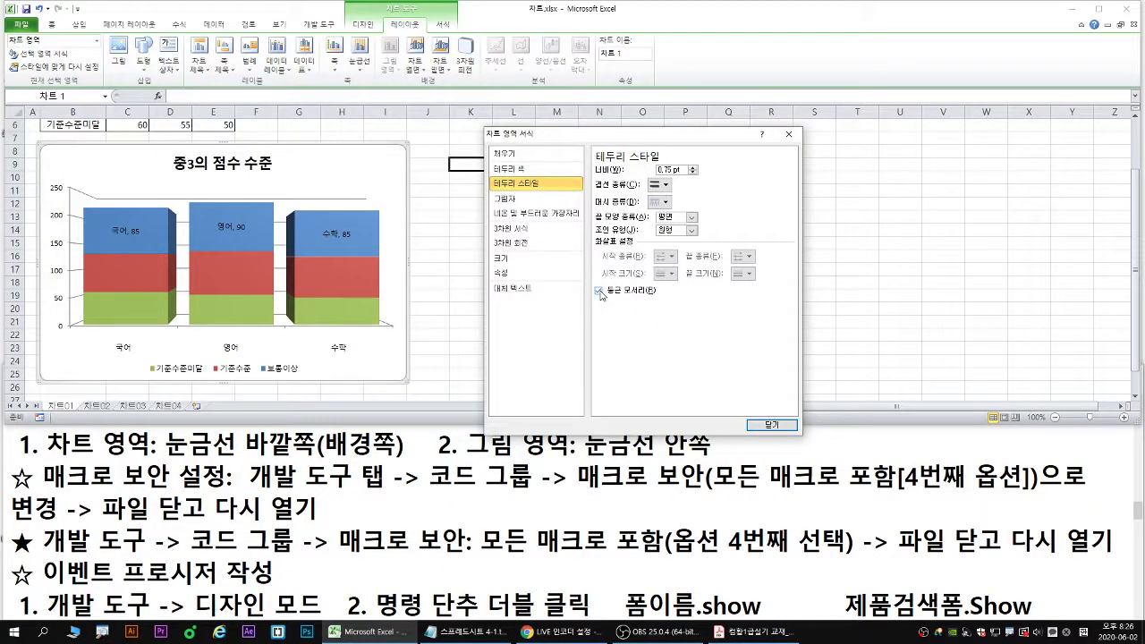
{"action": "left_click", "coordinate": [772, 425]}
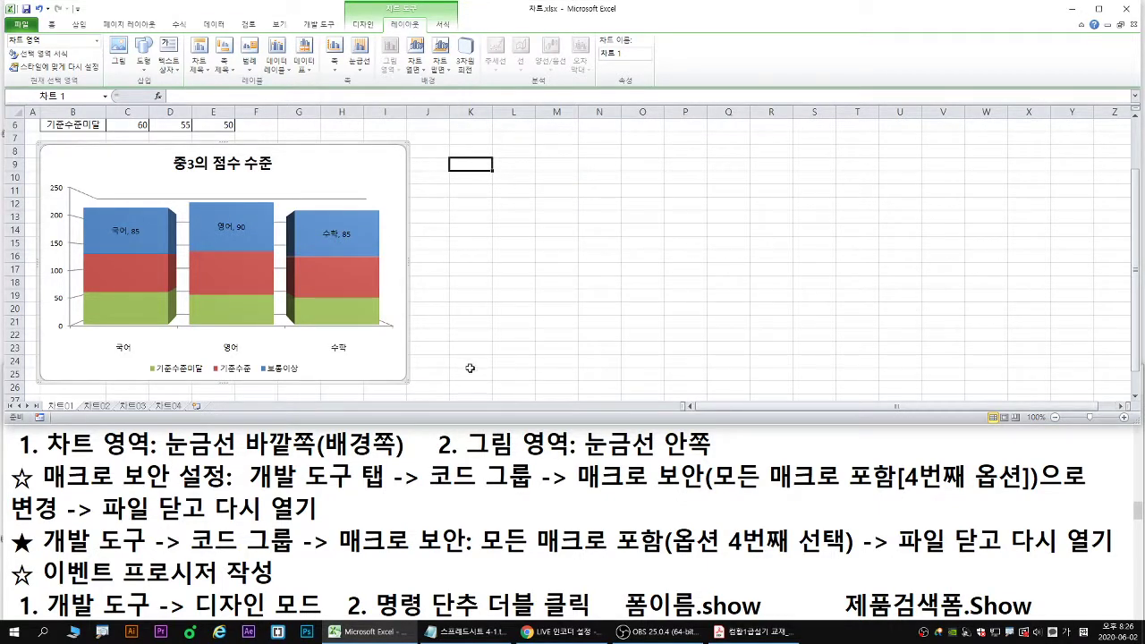
- Change the column chart on the 차트02 sheet to a line chart with markers
{"action": "left_click", "coordinate": [99, 407]}
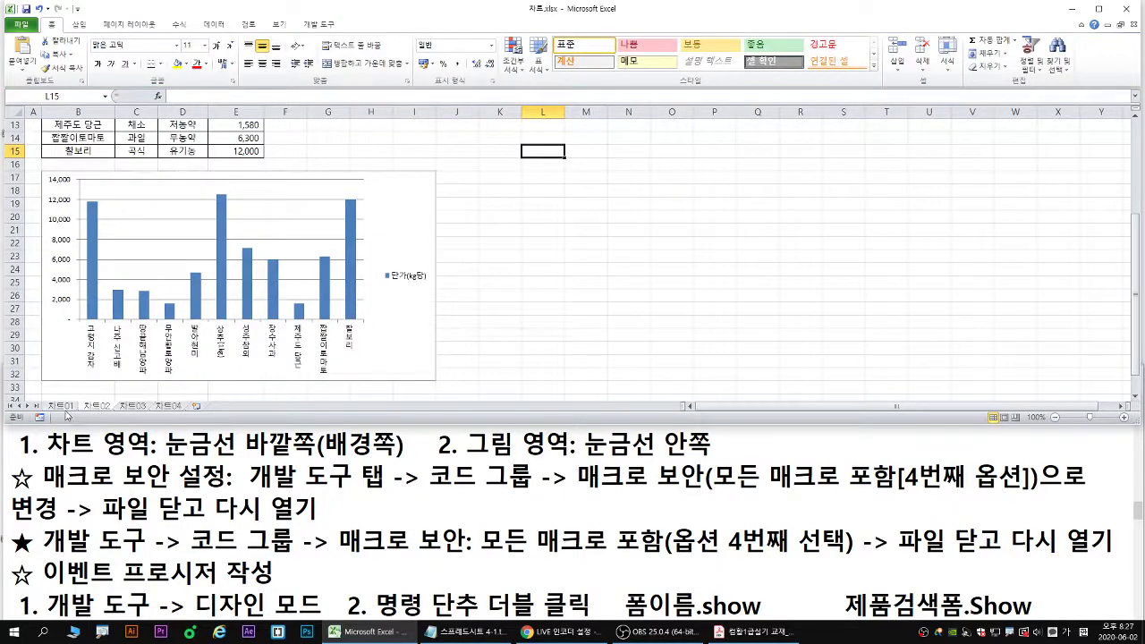
{"action": "left_click", "coordinate": [64, 407]}
{"action": "left_click", "coordinate": [99, 407]}
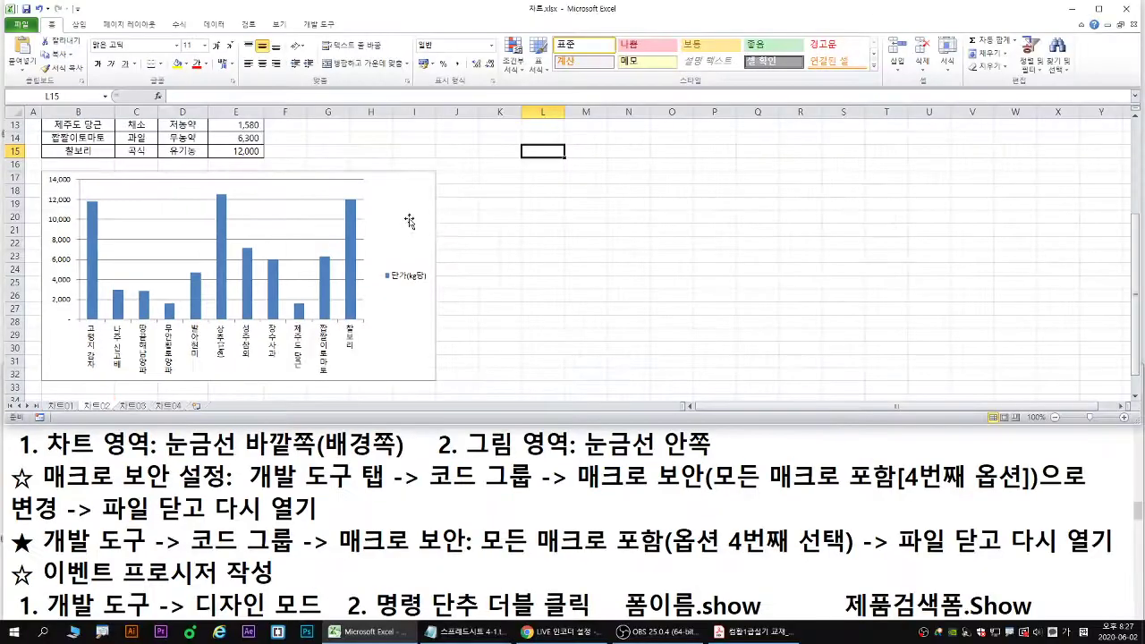
{"action": "left_click", "coordinate": [702, 37]}
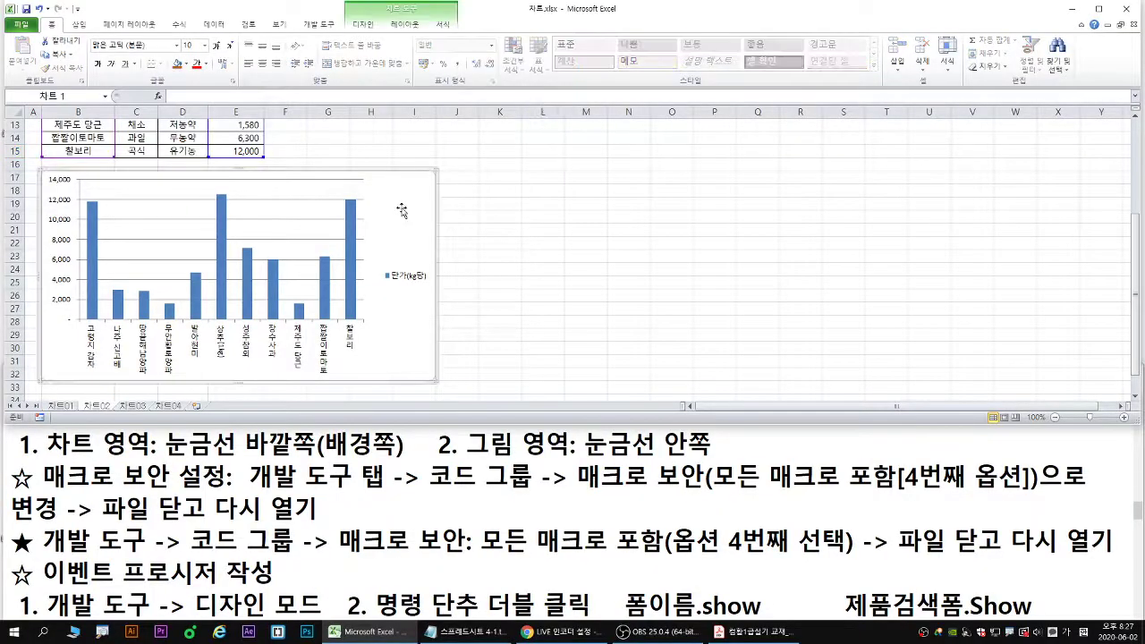
{"action": "left_click", "coordinate": [362, 24]}
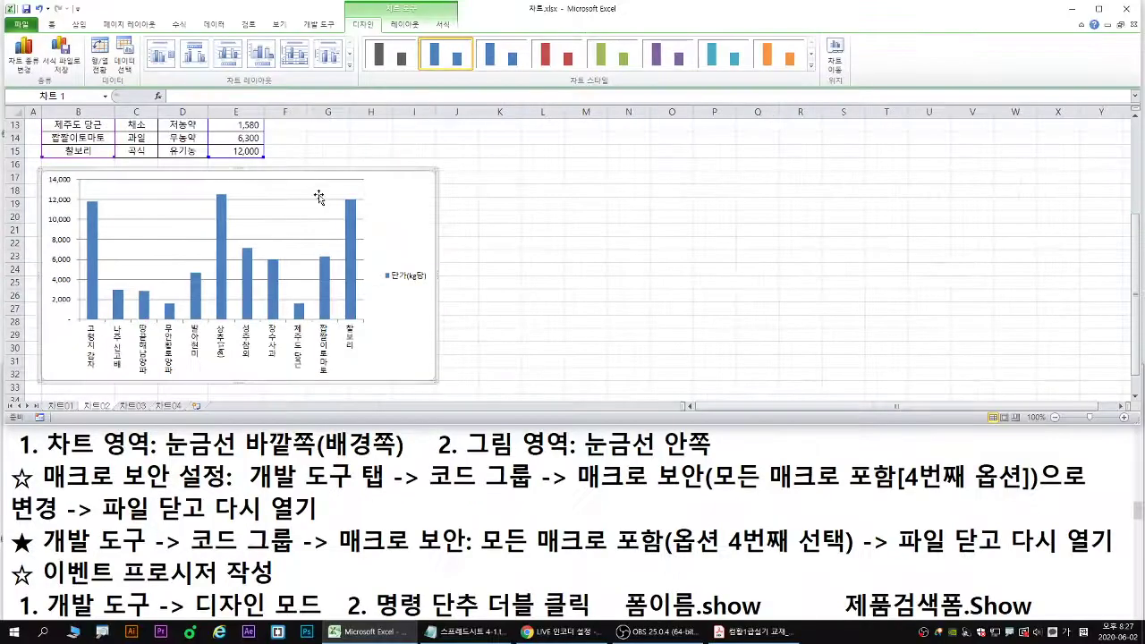
{"action": "right_click", "coordinate": [434, 223]}
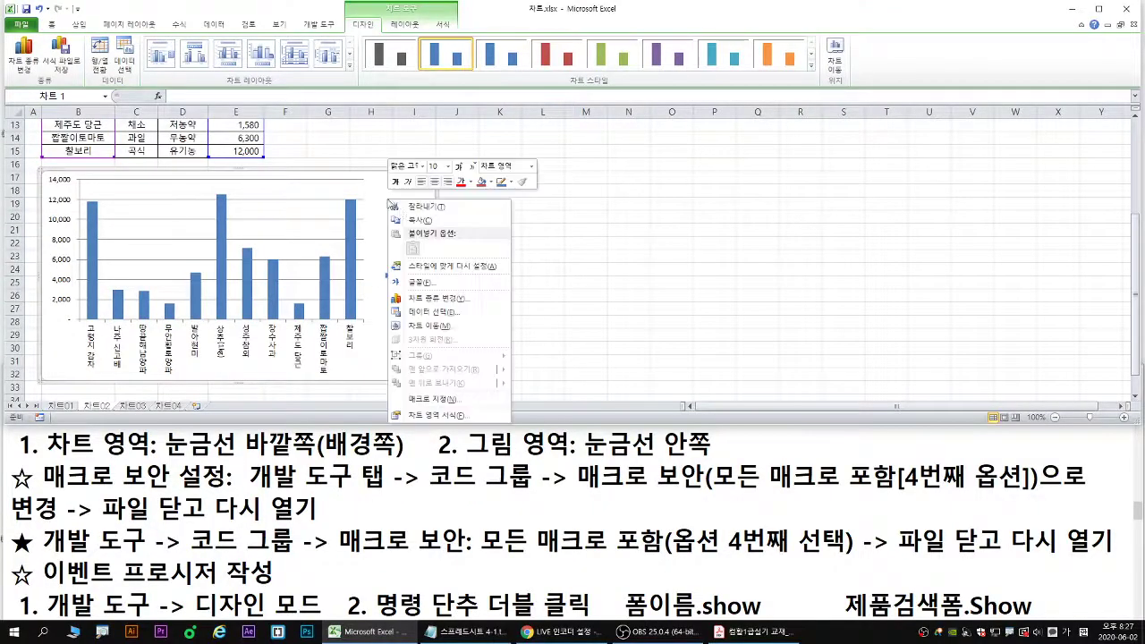
{"action": "left_click", "coordinate": [437, 303]}
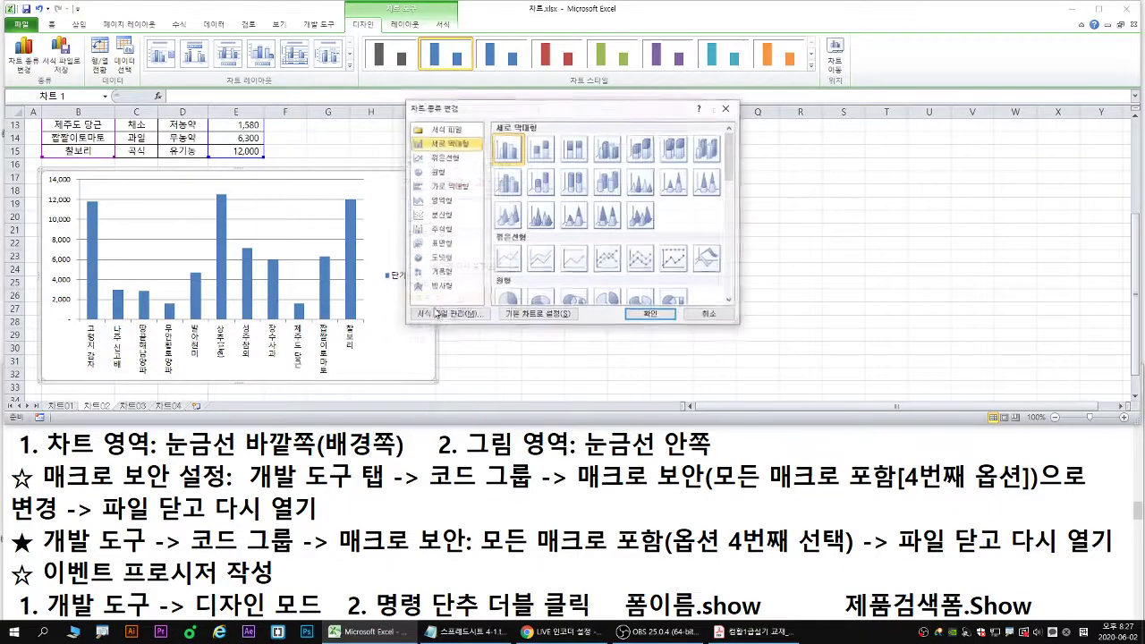
{"action": "left_click", "coordinate": [610, 267]}
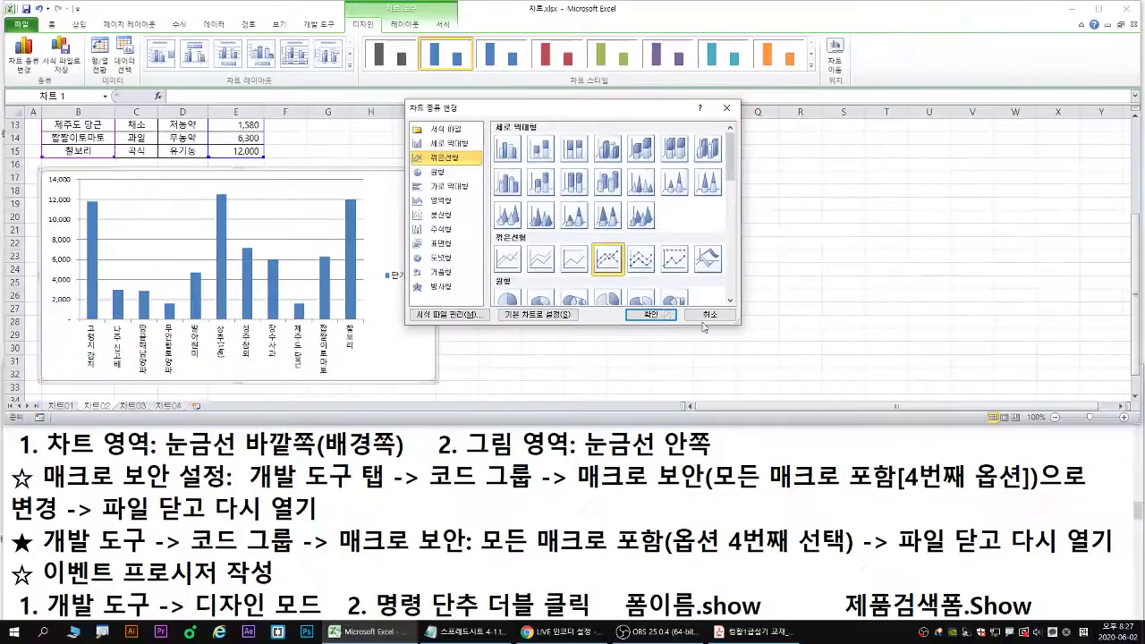
{"action": "left_click", "coordinate": [650, 314]}
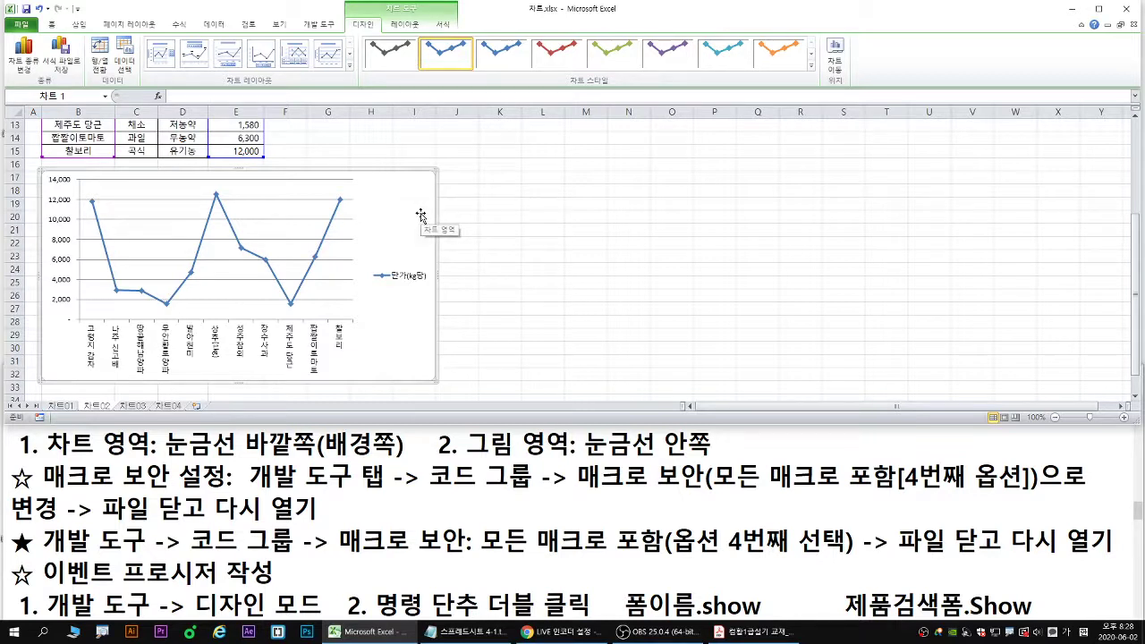
- Switch to the textbook PDF in Acrobat Reader and examine the axis scale and crossing in the 차트02 exercise's target chart
{"action": "left_click", "coordinate": [68, 232]}
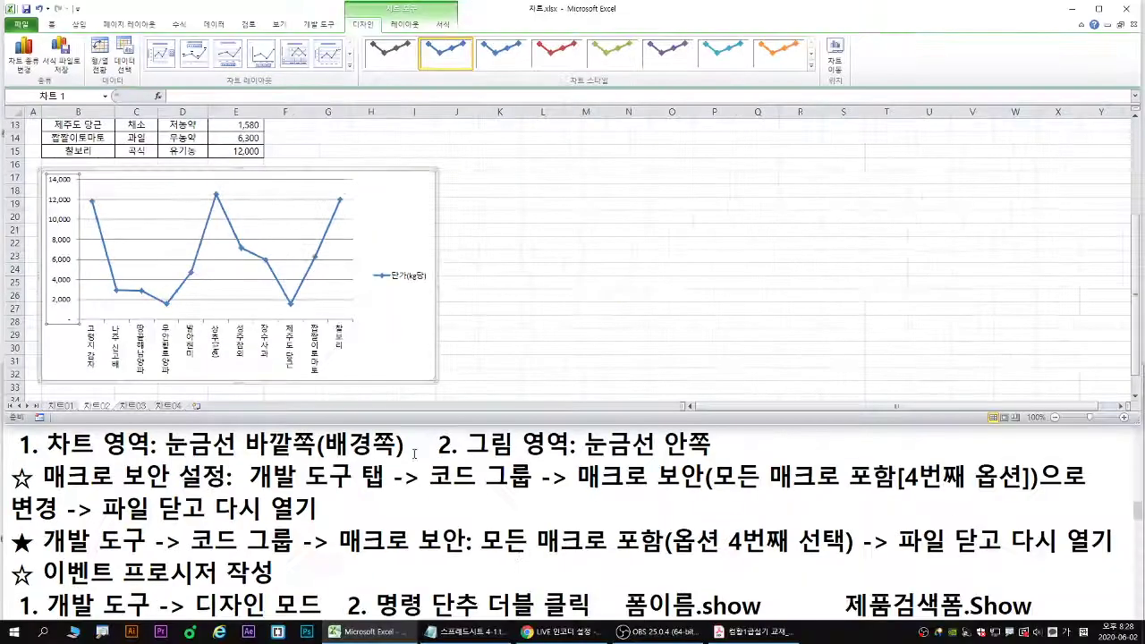
{"action": "left_click", "coordinate": [742, 632]}
{"action": "scroll", "coordinate": [386, 76], "scroll_direction": "down", "scroll_amount": 1}
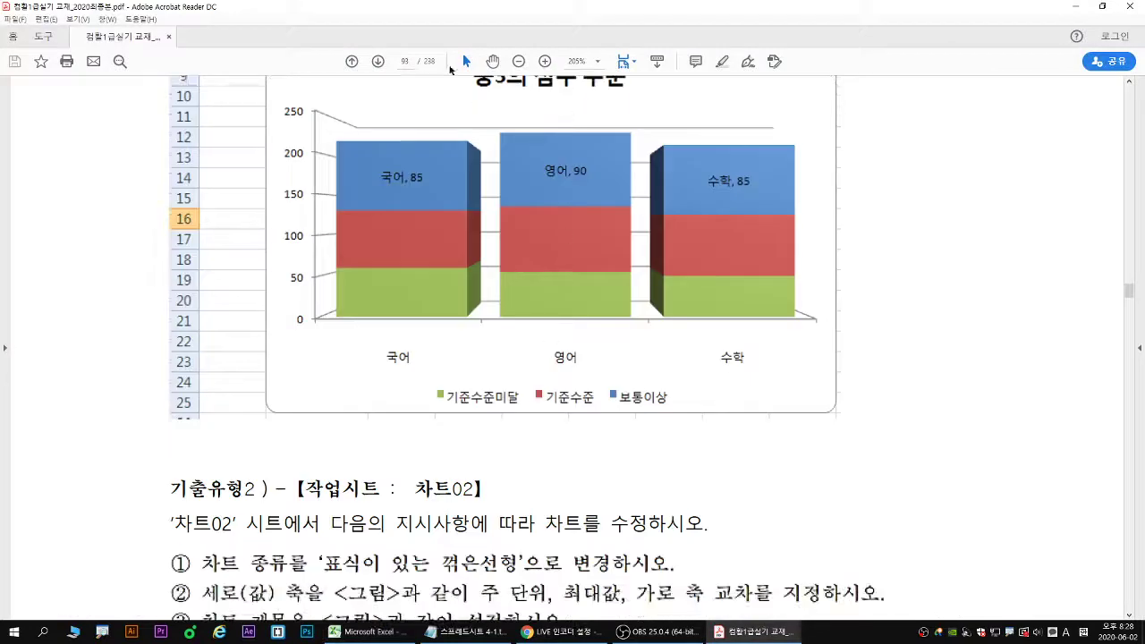
{"action": "scroll", "coordinate": [307, 305], "scroll_direction": "down", "scroll_amount": 9}
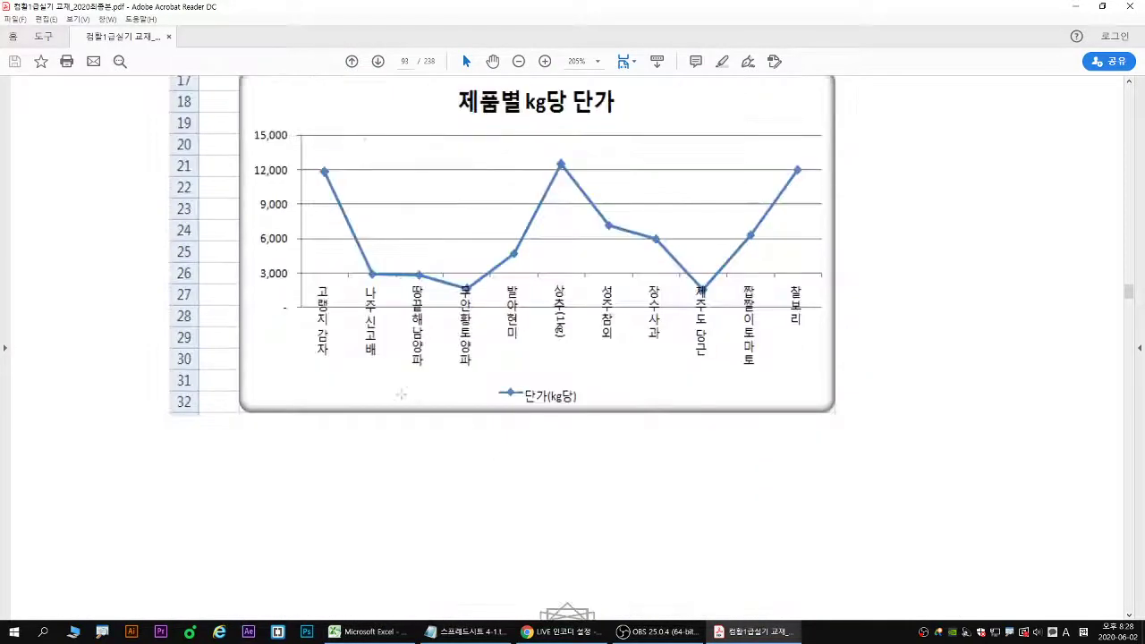
{"action": "left_click_drag", "start_coordinate": [302, 277], "coordinate": [819, 371]}
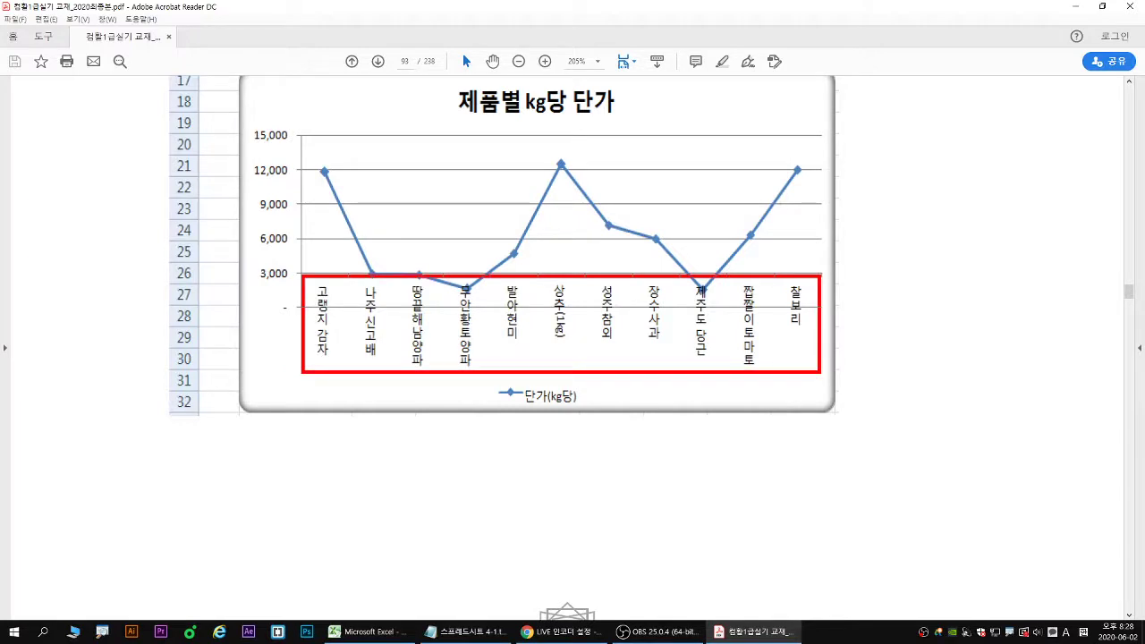
{"action": "left_click_drag", "start_coordinate": [290, 273], "coordinate": [320, 273]}
{"action": "left_click_drag", "start_coordinate": [241, 120], "coordinate": [305, 313]}
{"action": "key", "text": "Escape"}
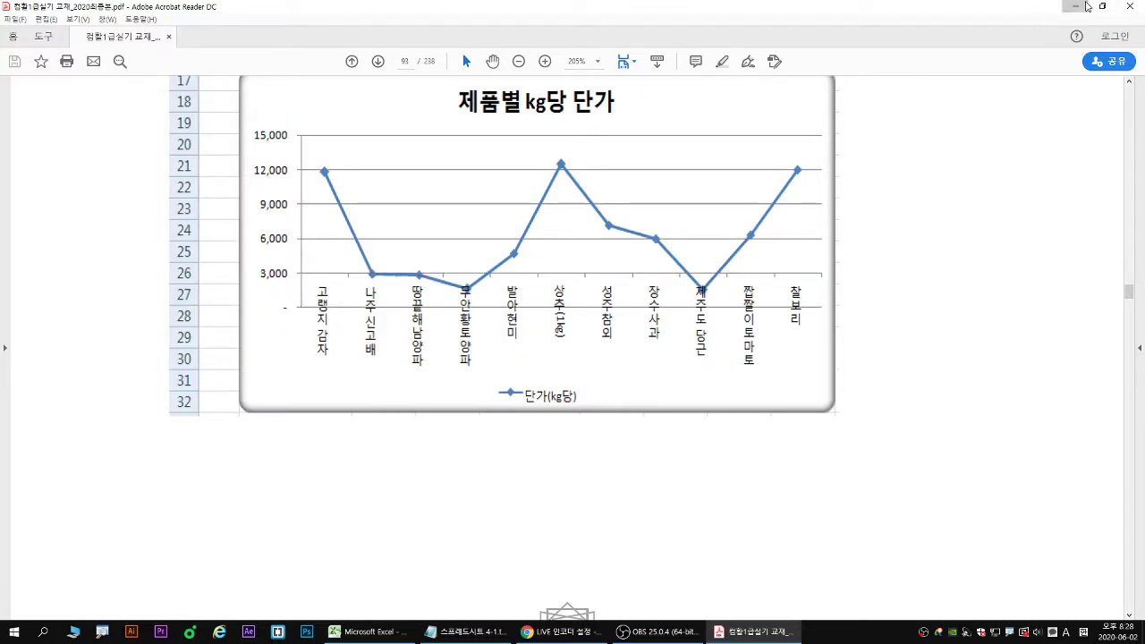
{"action": "left_click", "coordinate": [1074, 8]}
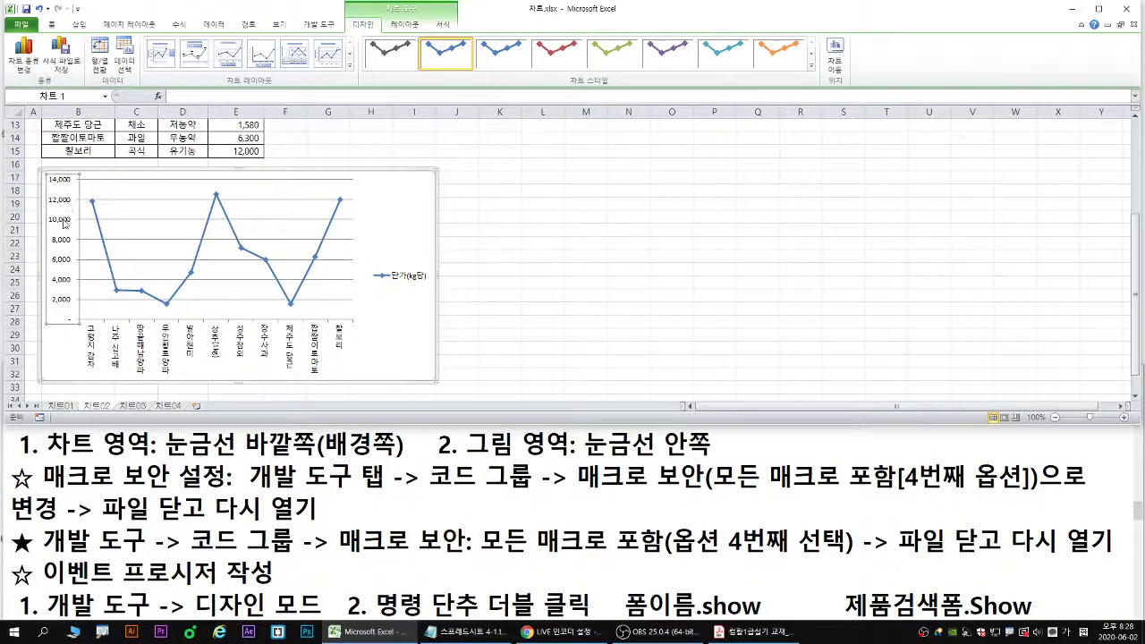
- Fix the line chart's vertical value axis at a maximum of 15000 and a major unit of 3000
{"action": "right_click", "coordinate": [72, 219]}
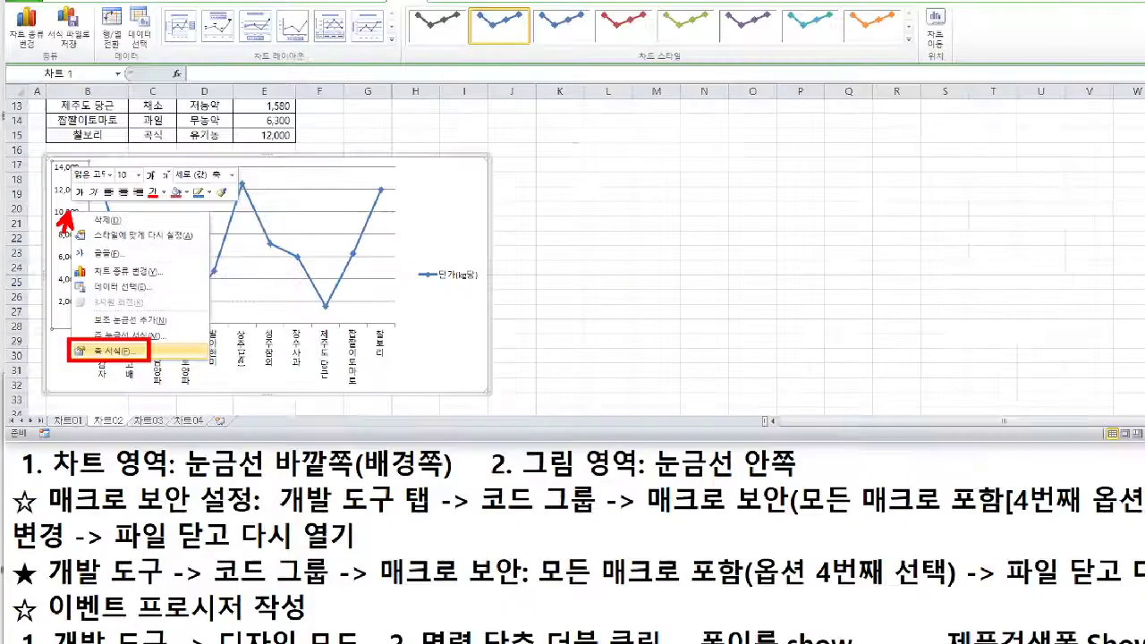
{"action": "key", "text": "Escape"}
{"action": "double_click", "coordinate": [63, 226]}
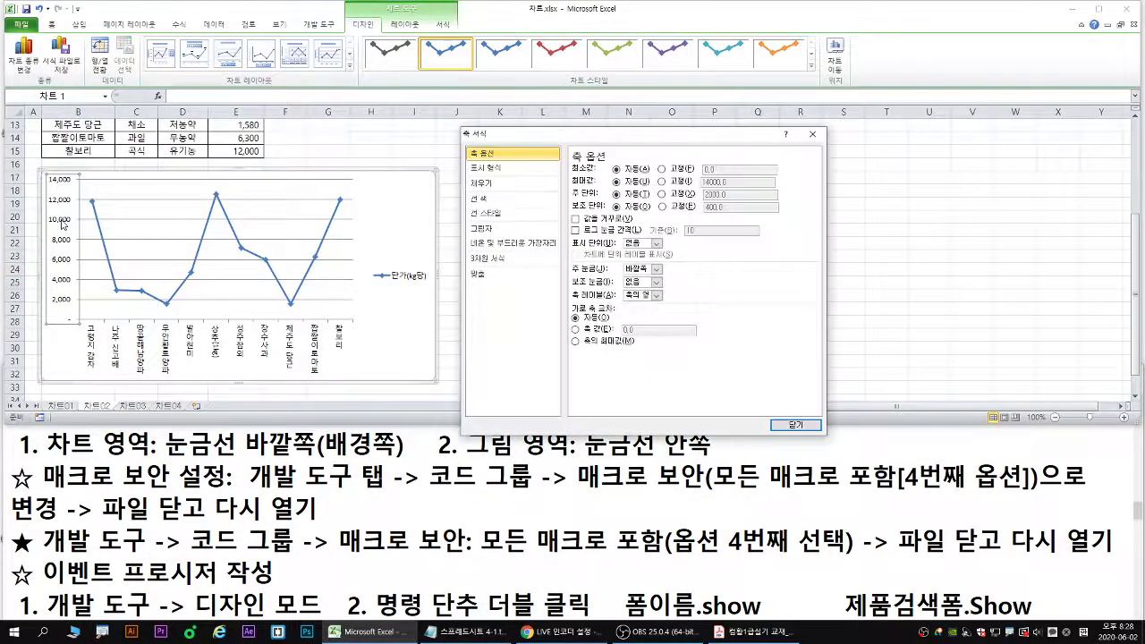
{"action": "left_click_drag", "start_coordinate": [642, 134], "coordinate": [582, 129]}
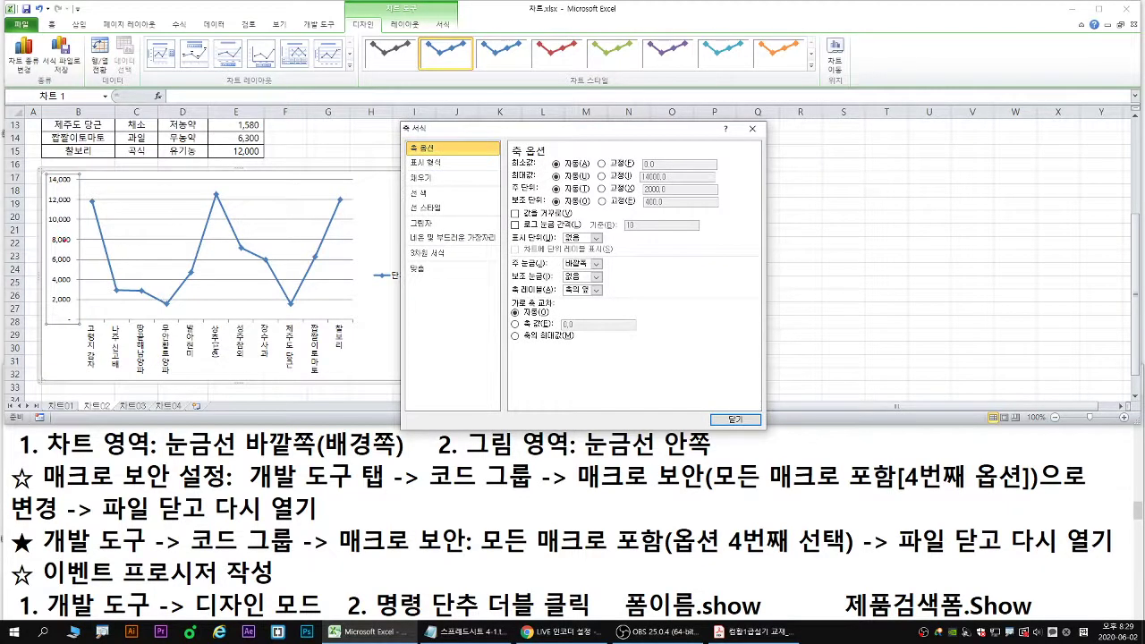
{"action": "left_click", "coordinate": [59, 249]}
{"action": "left_click", "coordinate": [601, 176]}
{"action": "type", "text": "5"}
{"action": "left_click", "coordinate": [602, 190]}
{"action": "left_click_drag", "start_coordinate": [649, 190], "coordinate": [642, 190]}
{"action": "type", "text": "3"}
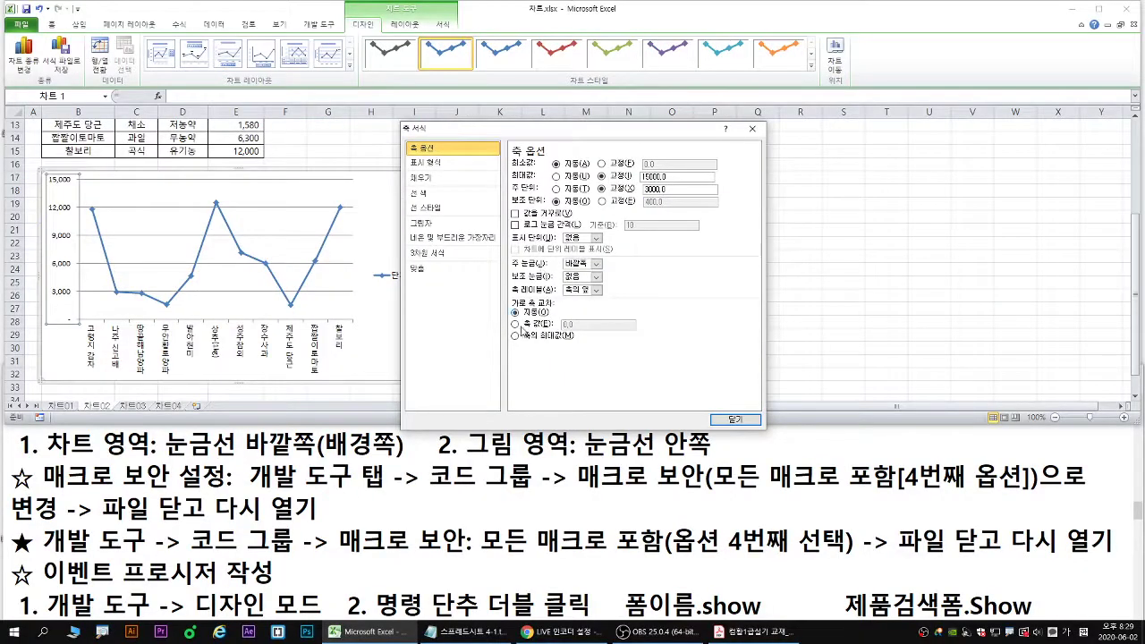
- Make the horizontal axis cross the line chart's vertical axis at the value 3000
{"action": "left_click", "coordinate": [446, 420]}
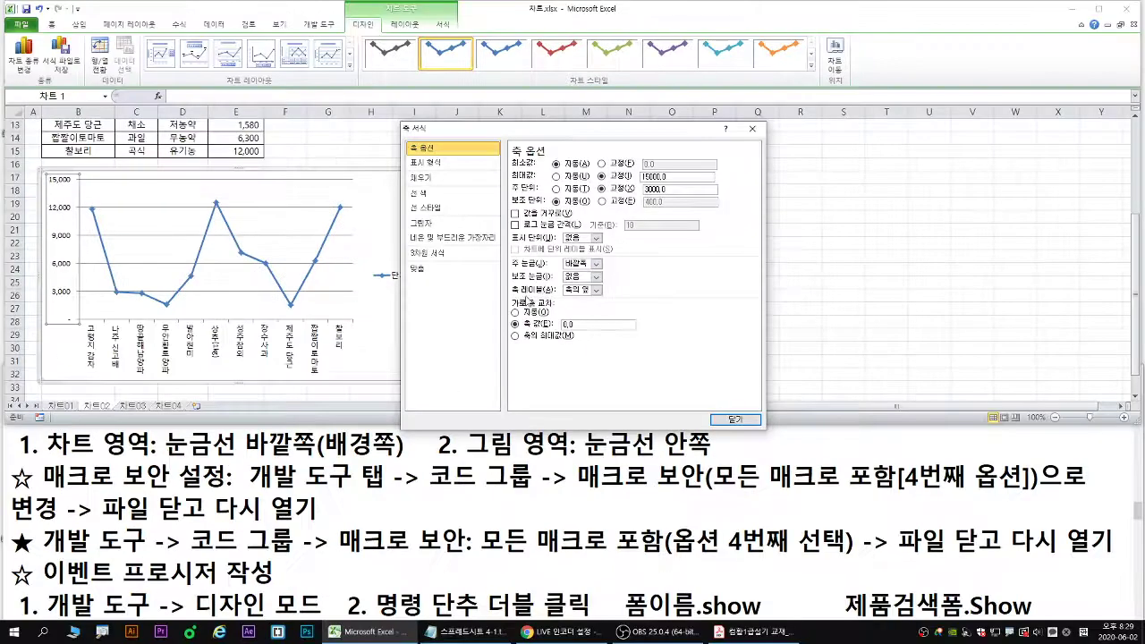
{"action": "double_click", "coordinate": [569, 324]}
{"action": "type", "text": "3000"}
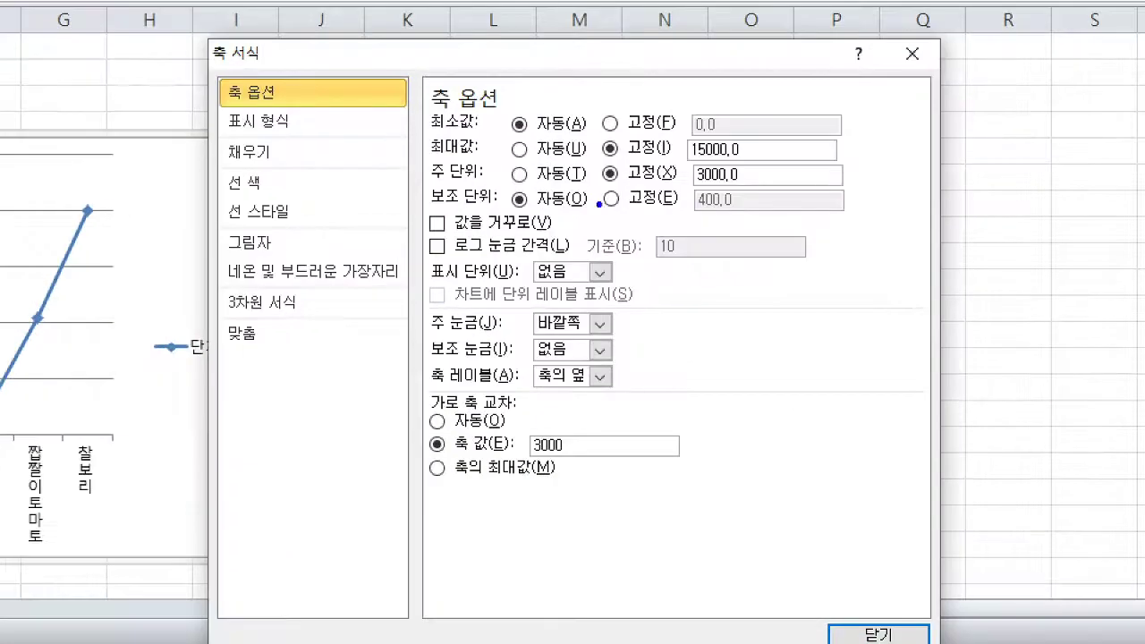
{"action": "left_click_drag", "start_coordinate": [610, 152], "coordinate": [574, 140]}
{"action": "left_click_drag", "start_coordinate": [605, 175], "coordinate": [555, 207]}
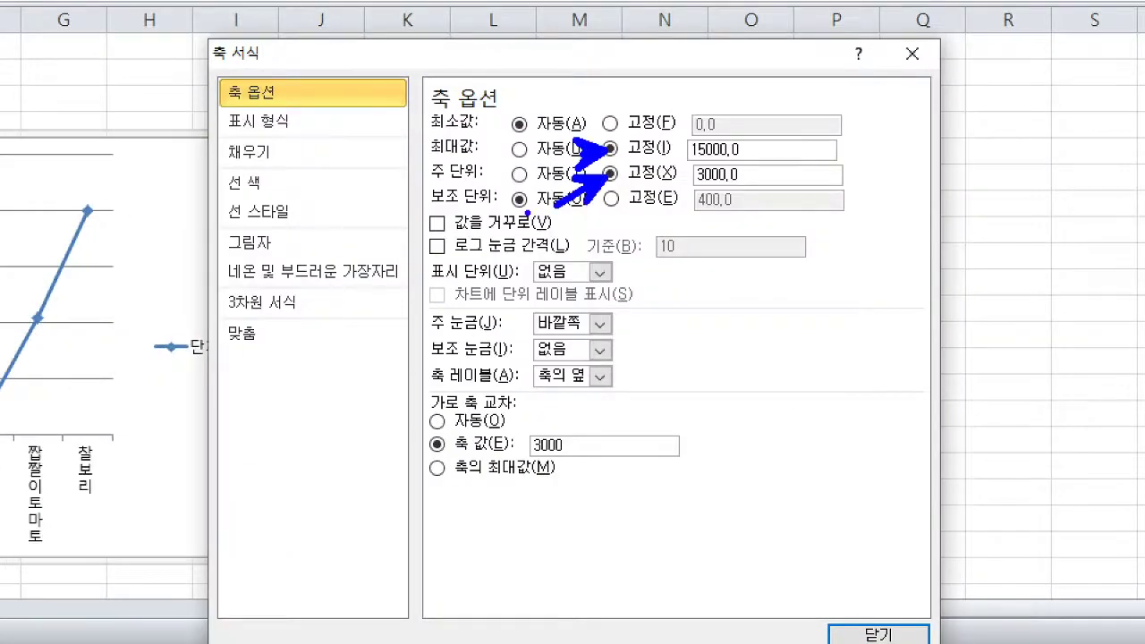
{"action": "left_click_drag", "start_coordinate": [424, 445], "coordinate": [266, 501]}
{"action": "left_click_drag", "start_coordinate": [404, 462], "coordinate": [610, 461]}
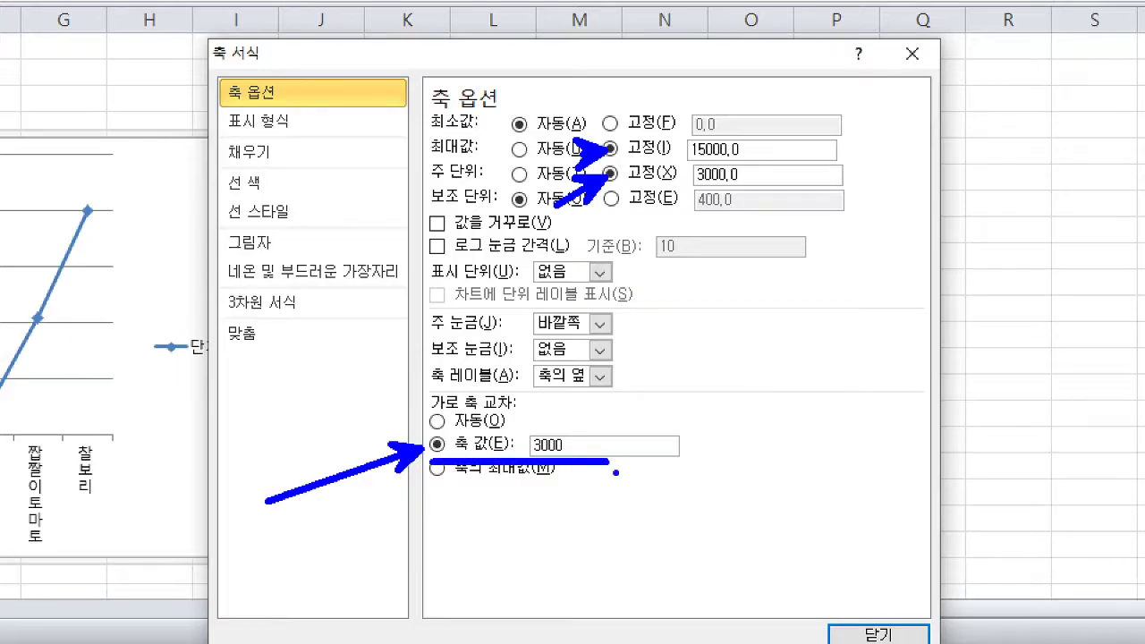
{"action": "key", "text": "Escape"}
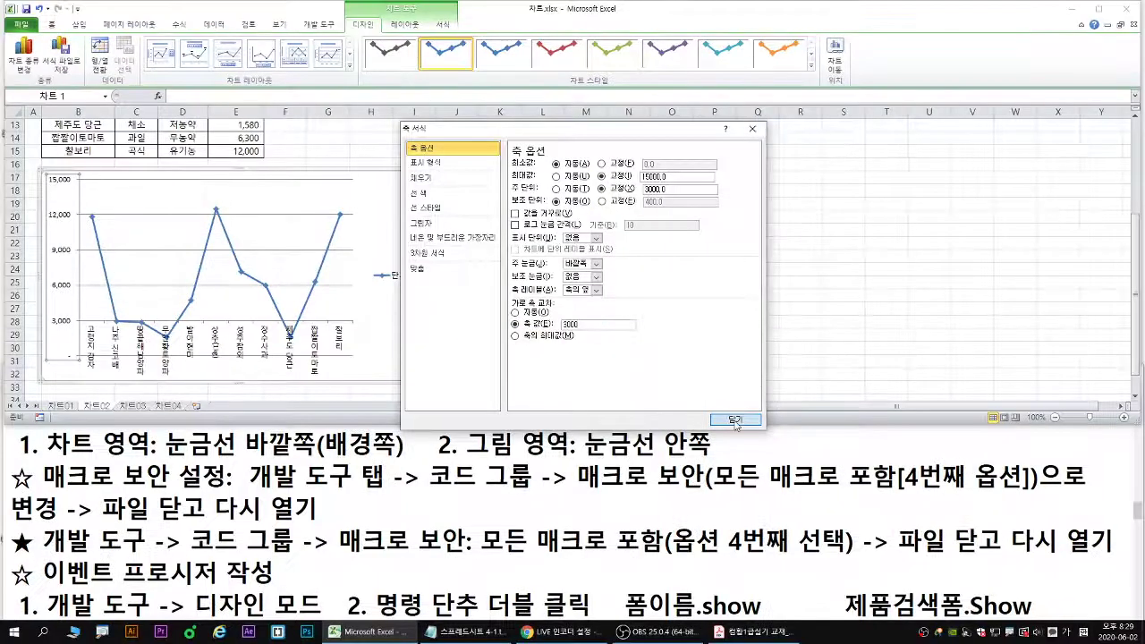
{"action": "left_click", "coordinate": [735, 420]}
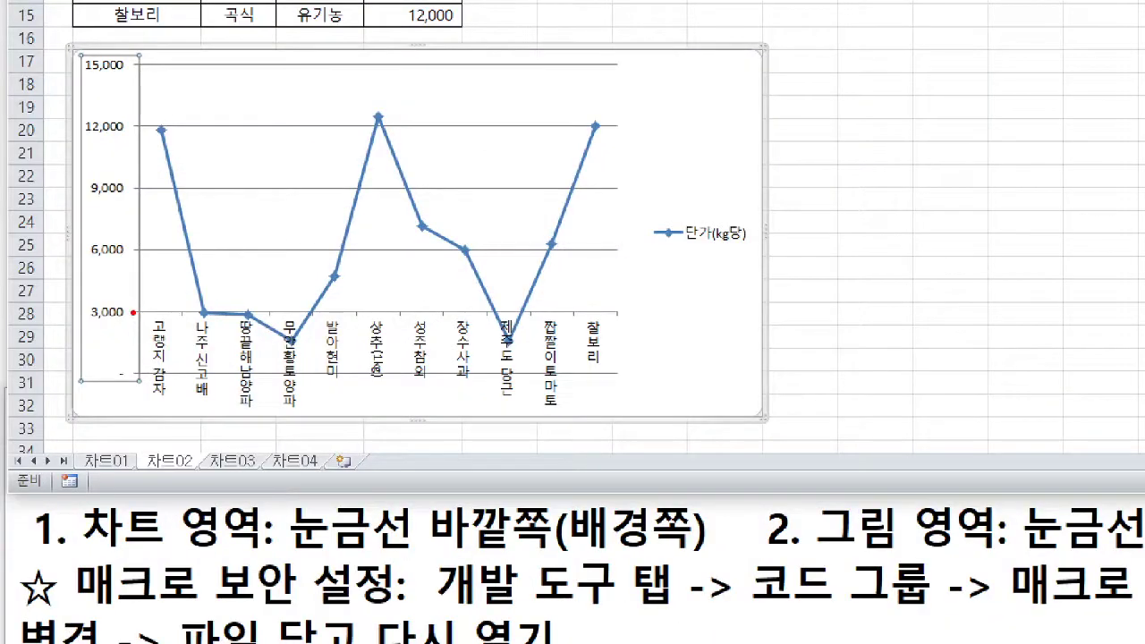
{"action": "left_click_drag", "start_coordinate": [135, 313], "coordinate": [658, 312]}
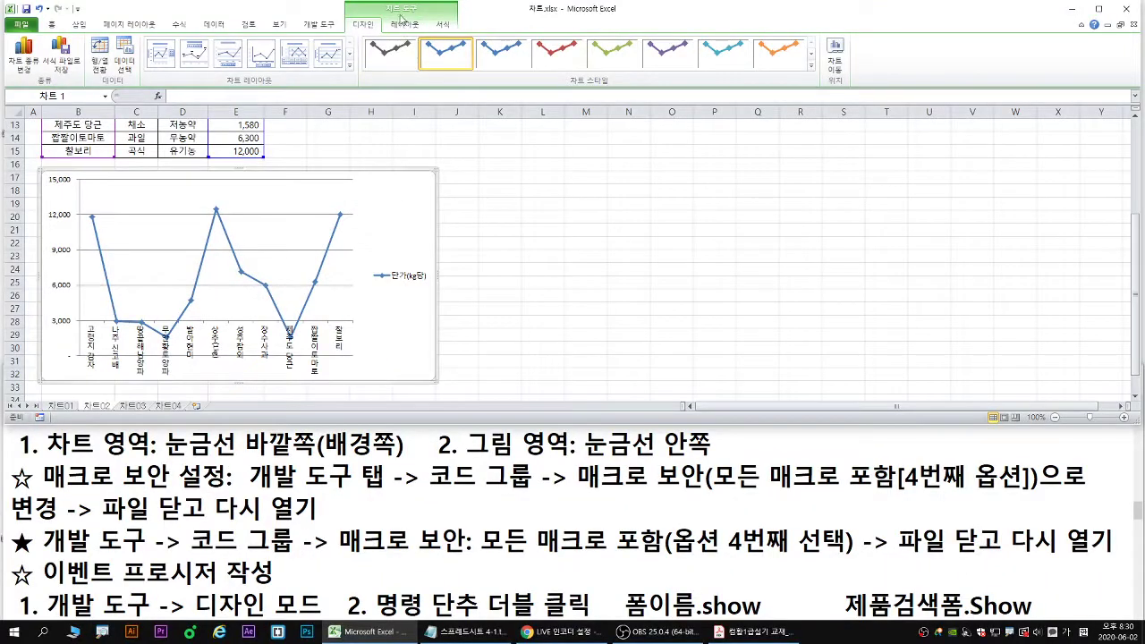
- Add a title above the line chart (차트 위) reading "제품별 kg당 단가"
{"action": "left_click", "coordinate": [403, 22]}
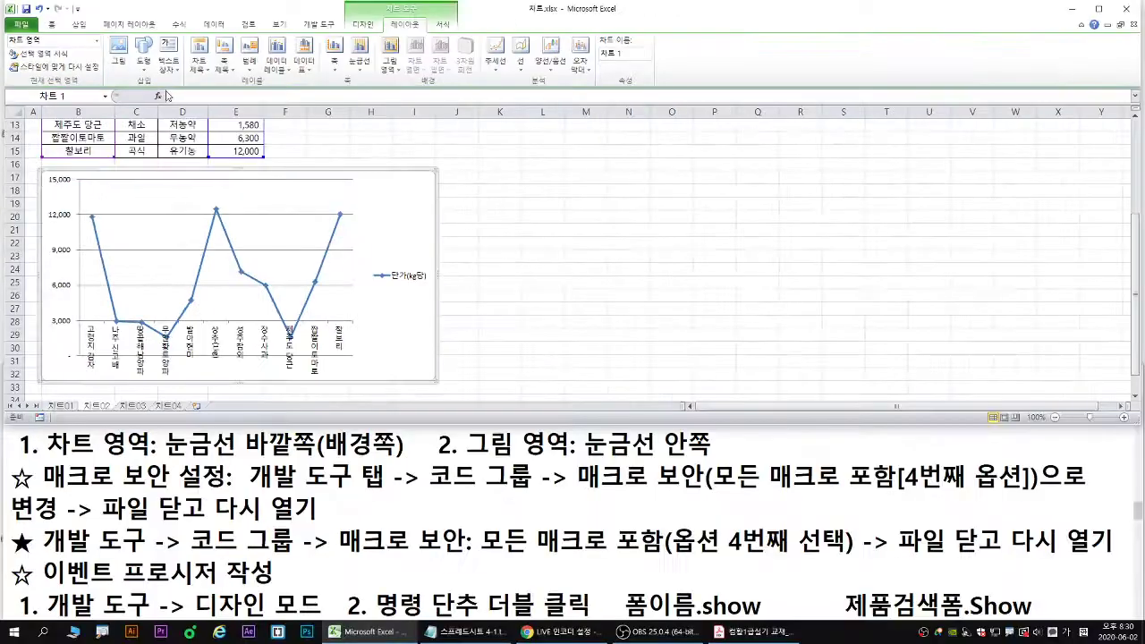
{"action": "left_click", "coordinate": [358, 118]}
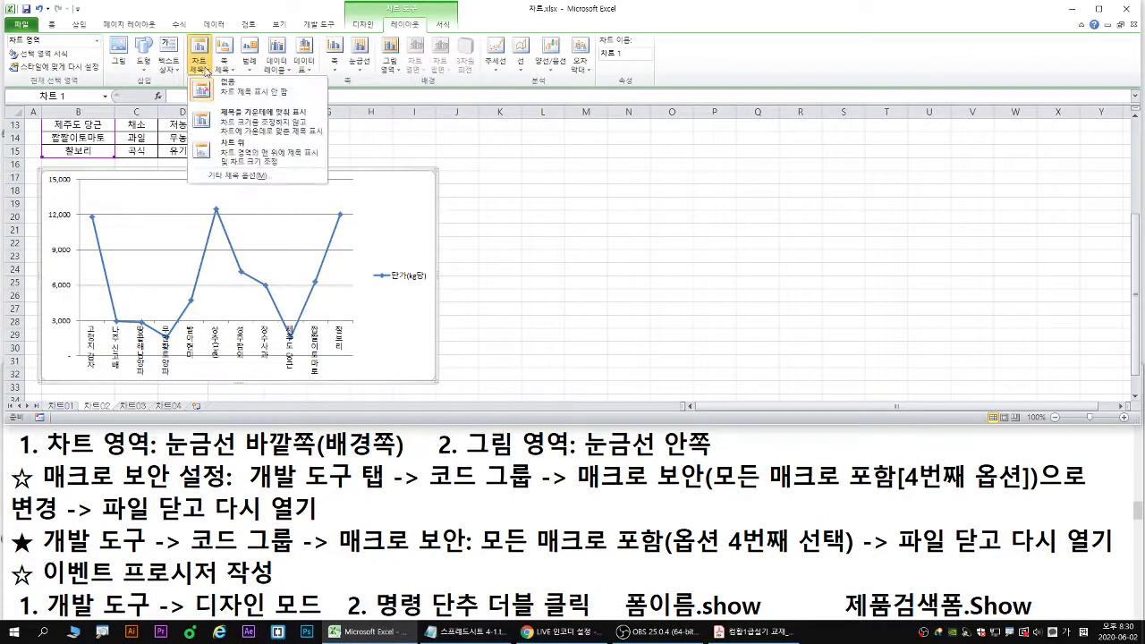
{"action": "left_click", "coordinate": [219, 151]}
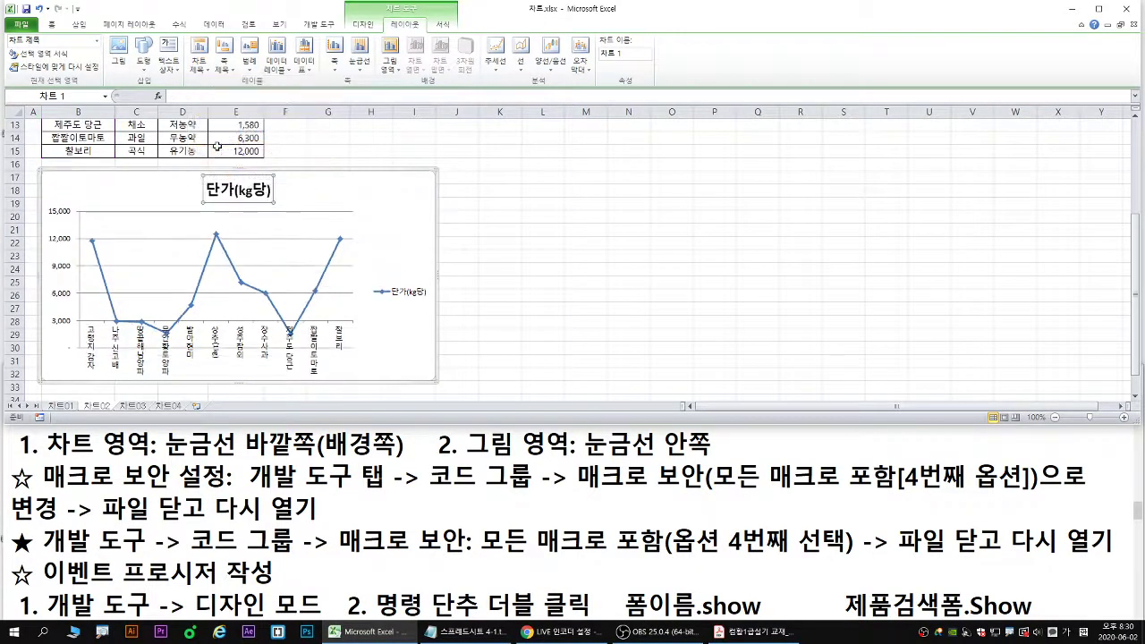
{"action": "type", "text": "ㅈ"}
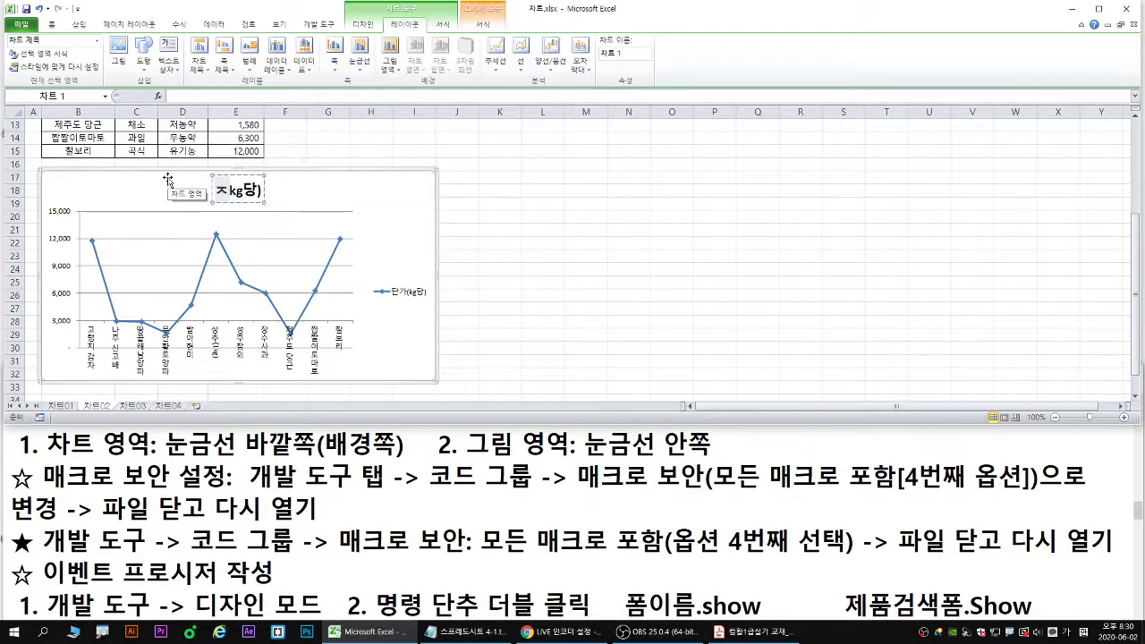
{"action": "type", "text": "제품별"}
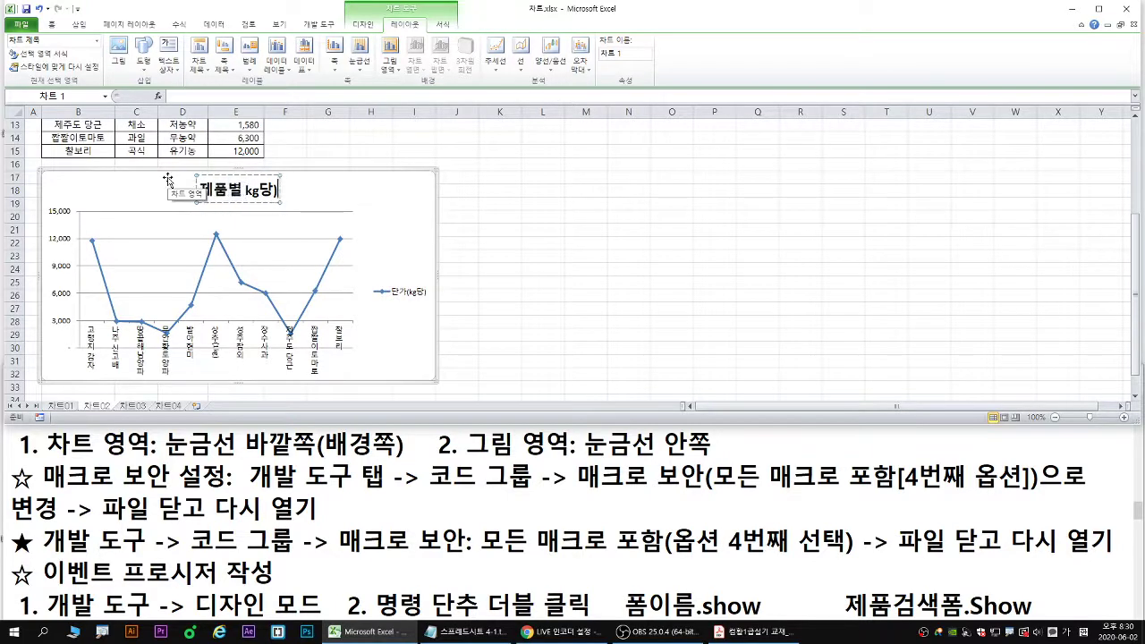
{"action": "key", "text": "BackSpace"}
{"action": "type", "text": "단가"}
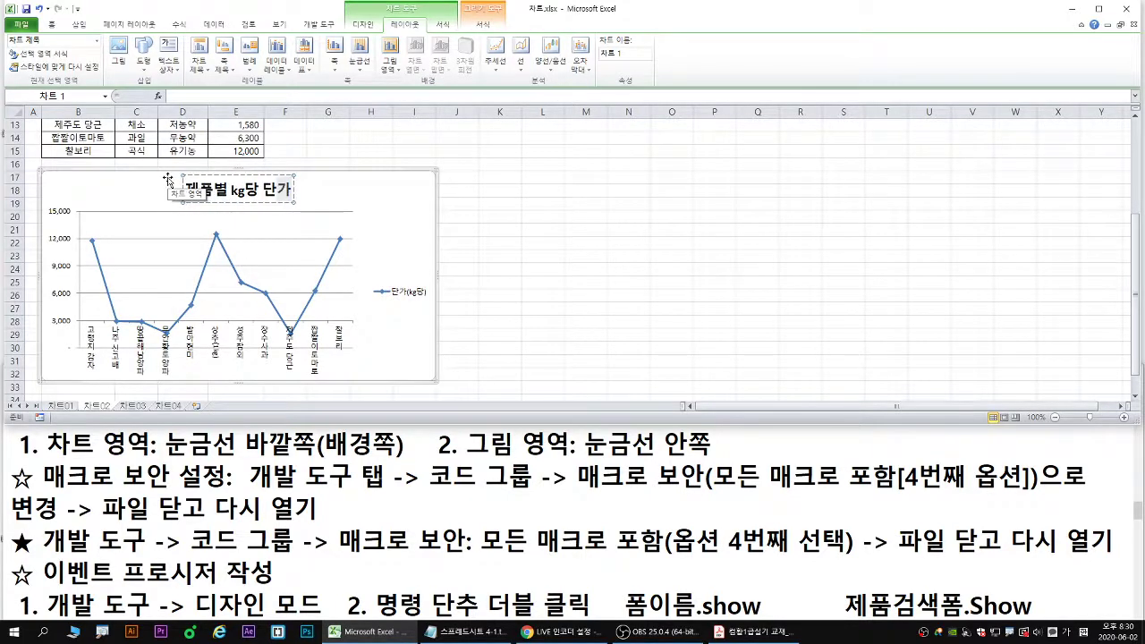
{"action": "left_click", "coordinate": [168, 179]}
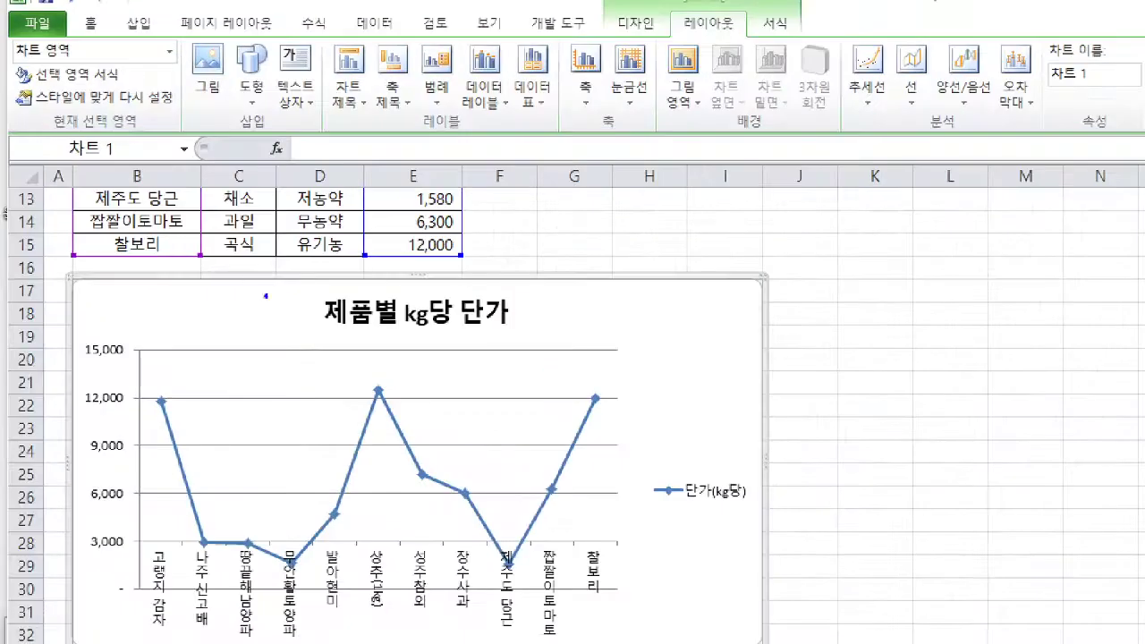
{"action": "left_click_drag", "start_coordinate": [315, 334], "coordinate": [514, 332]}
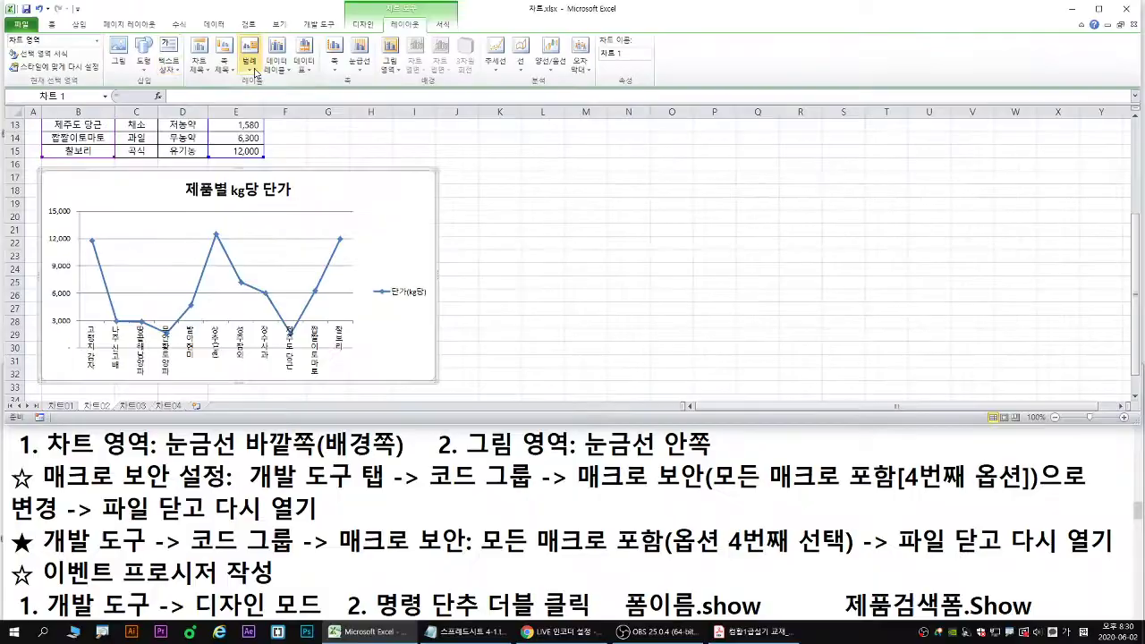
{"action": "left_click", "coordinate": [436, 94]}
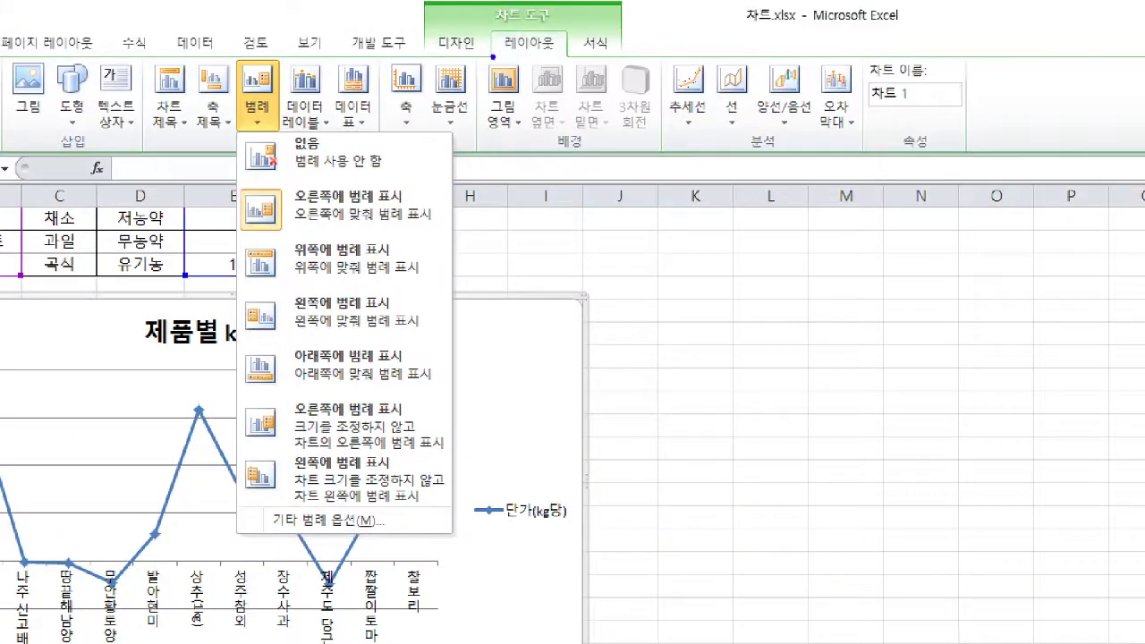
{"action": "left_click_drag", "start_coordinate": [390, 30], "coordinate": [426, 29]}
{"action": "key", "text": "r"}
{"action": "left_click_drag", "start_coordinate": [257, 112], "coordinate": [258, 139]}
{"action": "left_click_drag", "start_coordinate": [234, 344], "coordinate": [429, 383]}
{"action": "left_click_drag", "start_coordinate": [403, 387], "coordinate": [415, 401]}
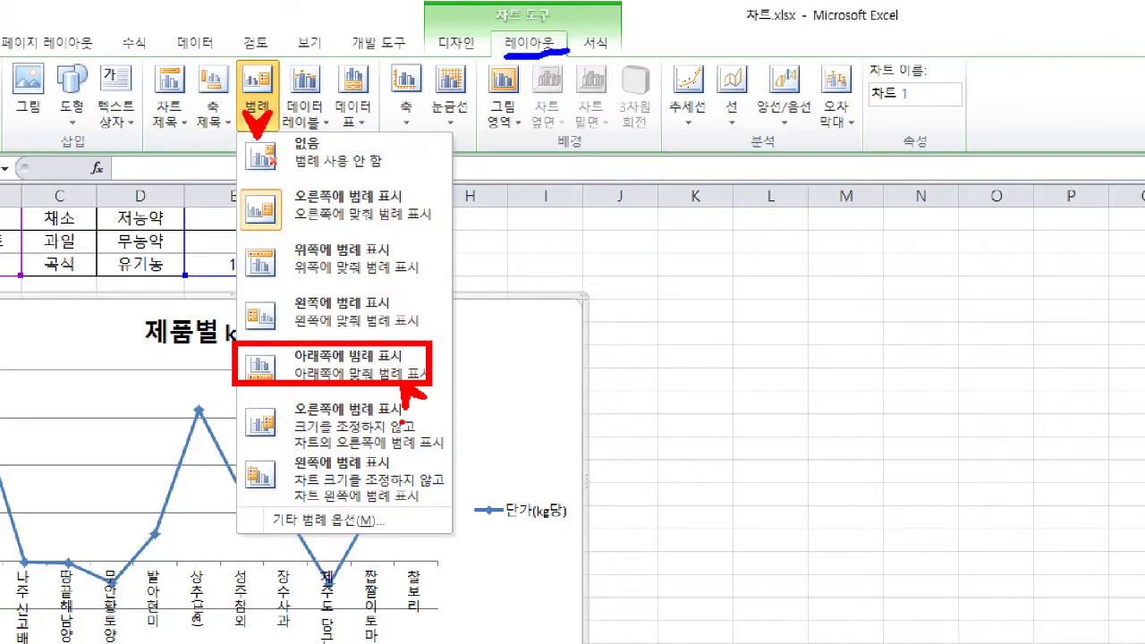
{"action": "key", "text": "Escape"}
- Position the line chart's legend at the bottom (아래쪽), with the option to show it without overlapping the chart on
{"action": "right_click", "coordinate": [539, 516]}
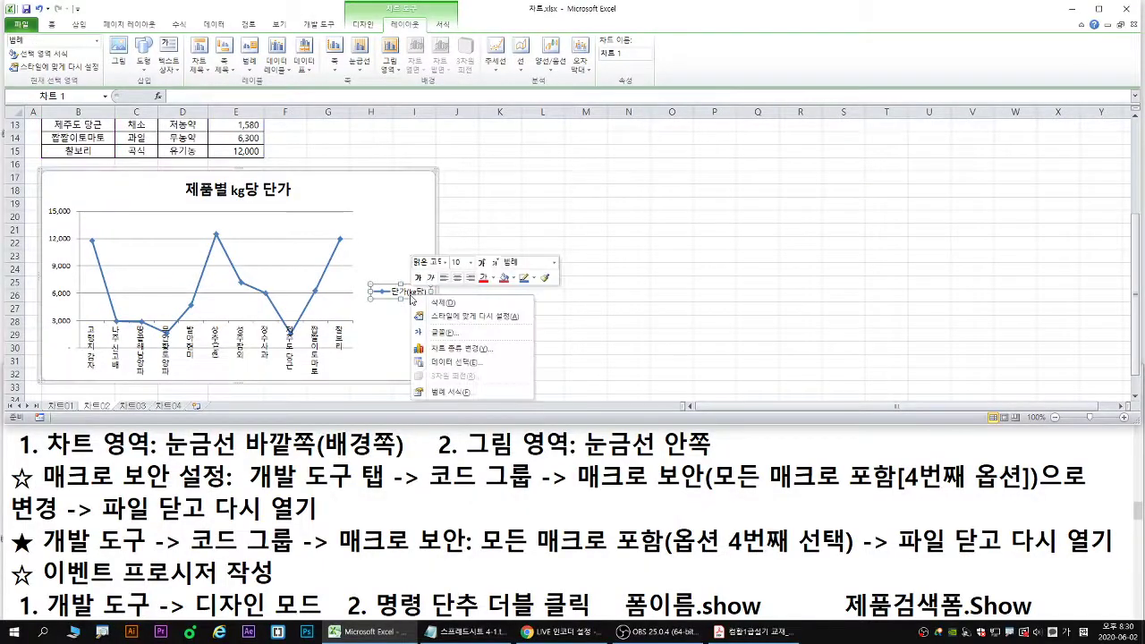
{"action": "left_click", "coordinate": [442, 393]}
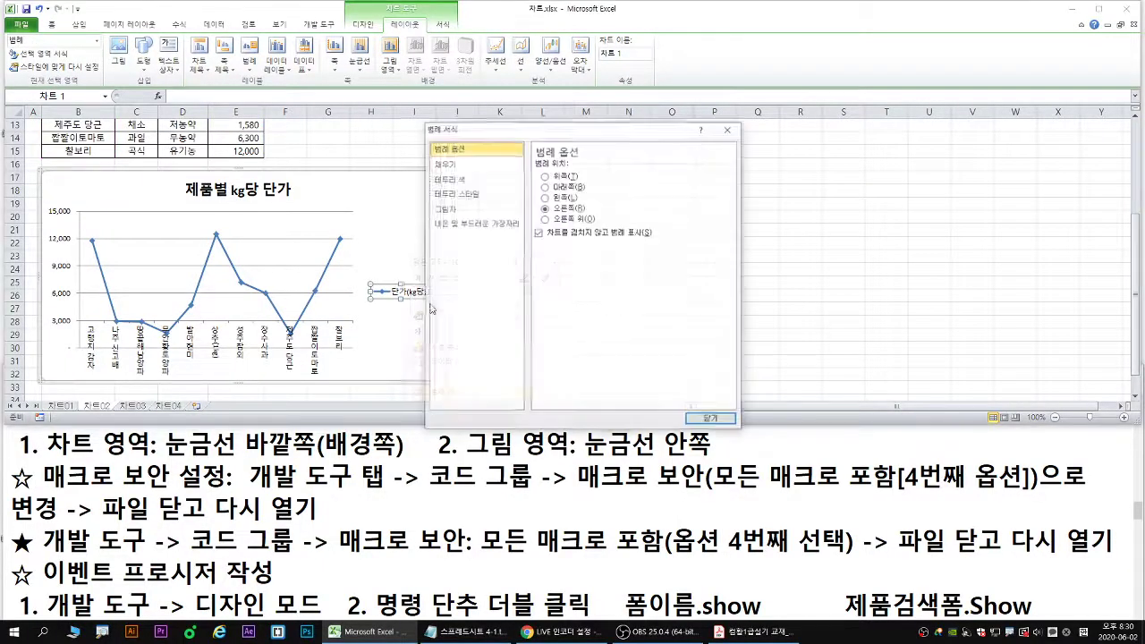
{"action": "left_click", "coordinate": [545, 186]}
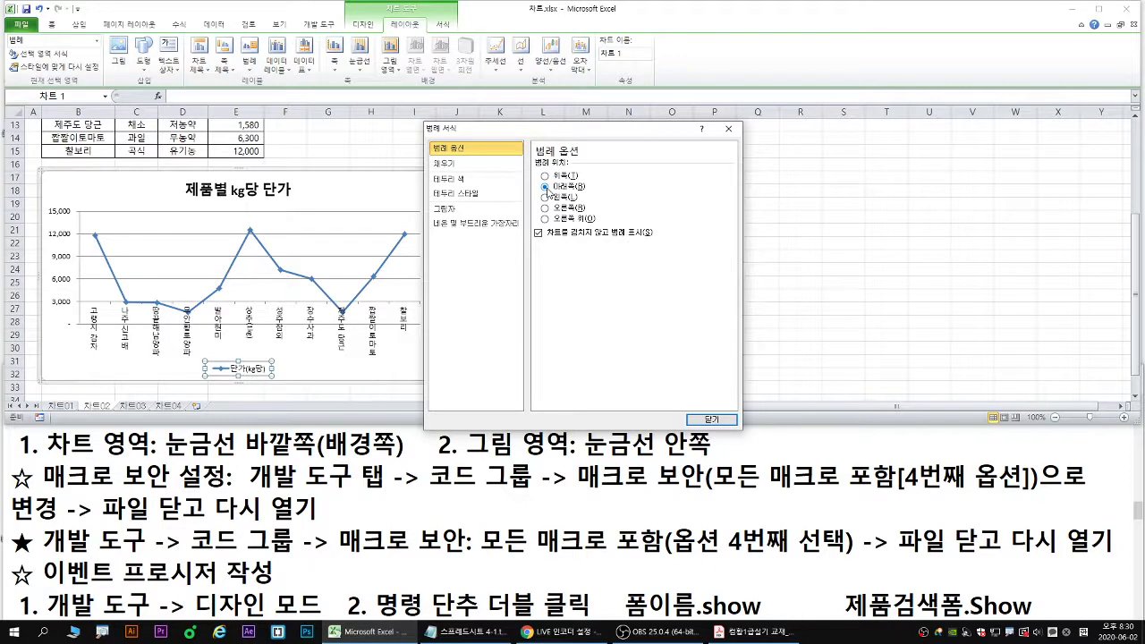
{"action": "left_click", "coordinate": [538, 233]}
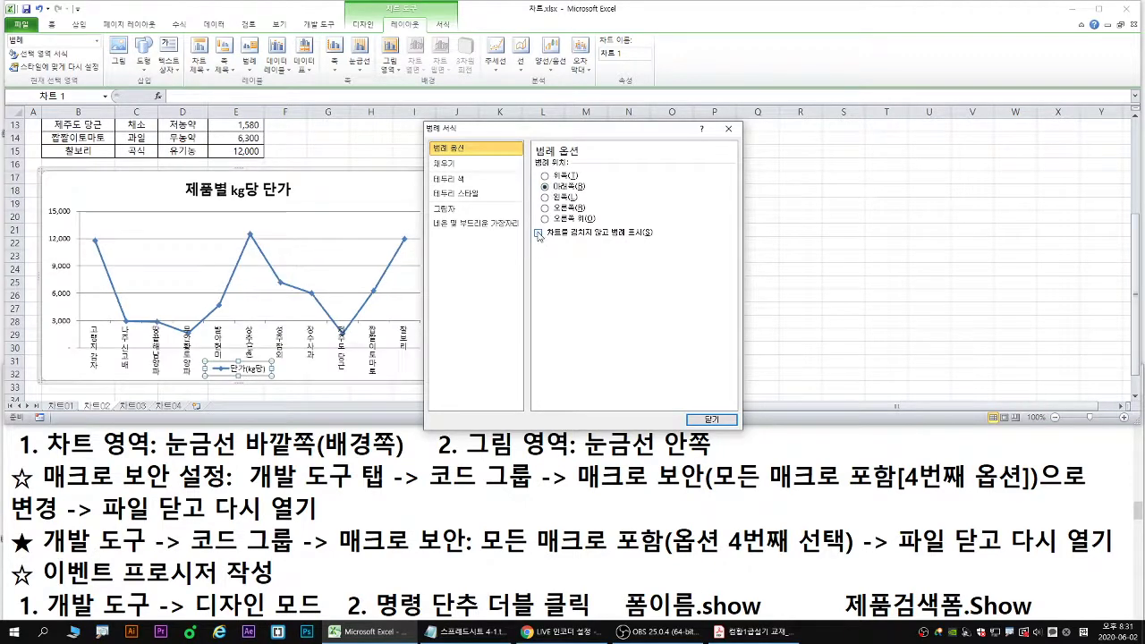
{"action": "left_click", "coordinate": [538, 232]}
{"action": "left_click", "coordinate": [538, 232]}
{"action": "left_click", "coordinate": [538, 233]}
{"action": "left_click", "coordinate": [537, 232]}
{"action": "left_click", "coordinate": [538, 233]}
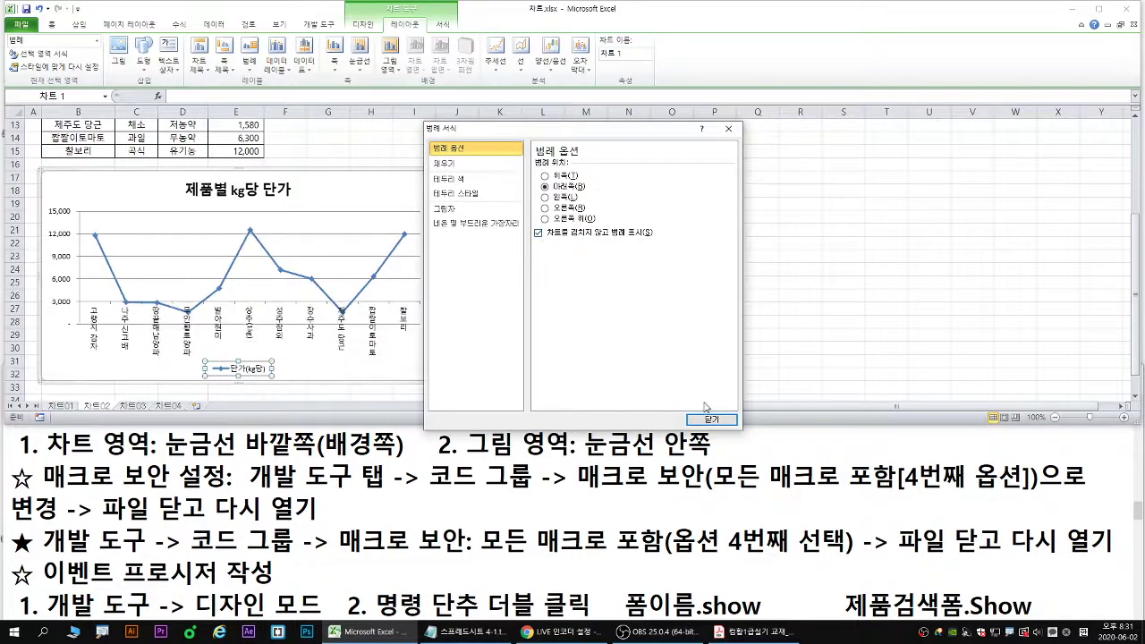
{"action": "left_click", "coordinate": [712, 420]}
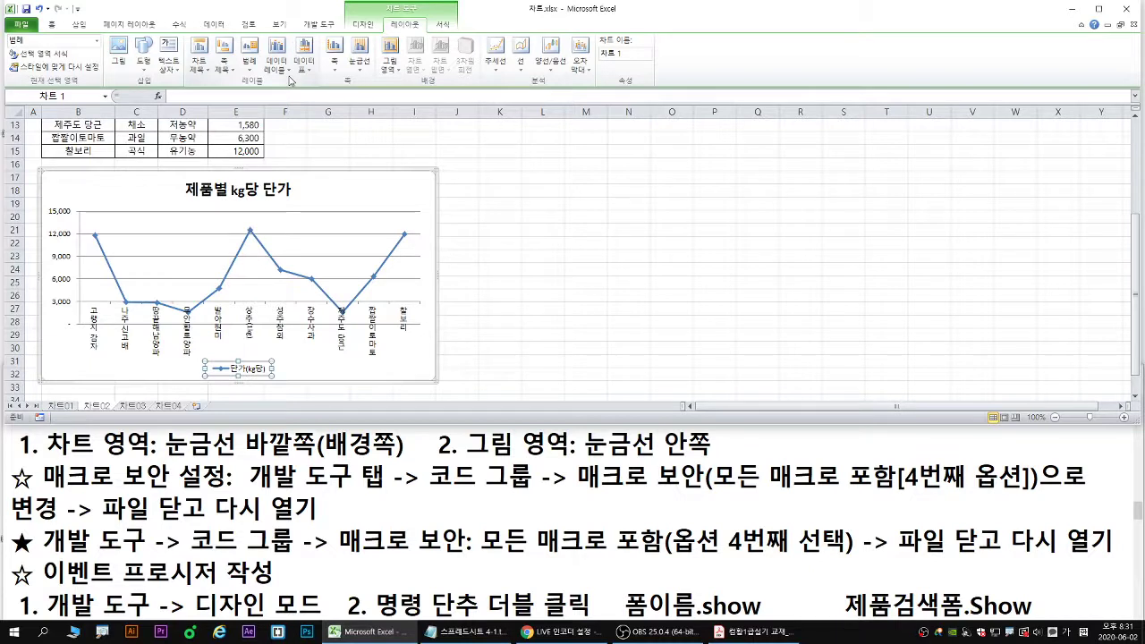
- Turn on rounded corners (둥근 모서리) for the border of the 제품별 kg당 단가 chart area
{"action": "left_click", "coordinate": [412, 187]}
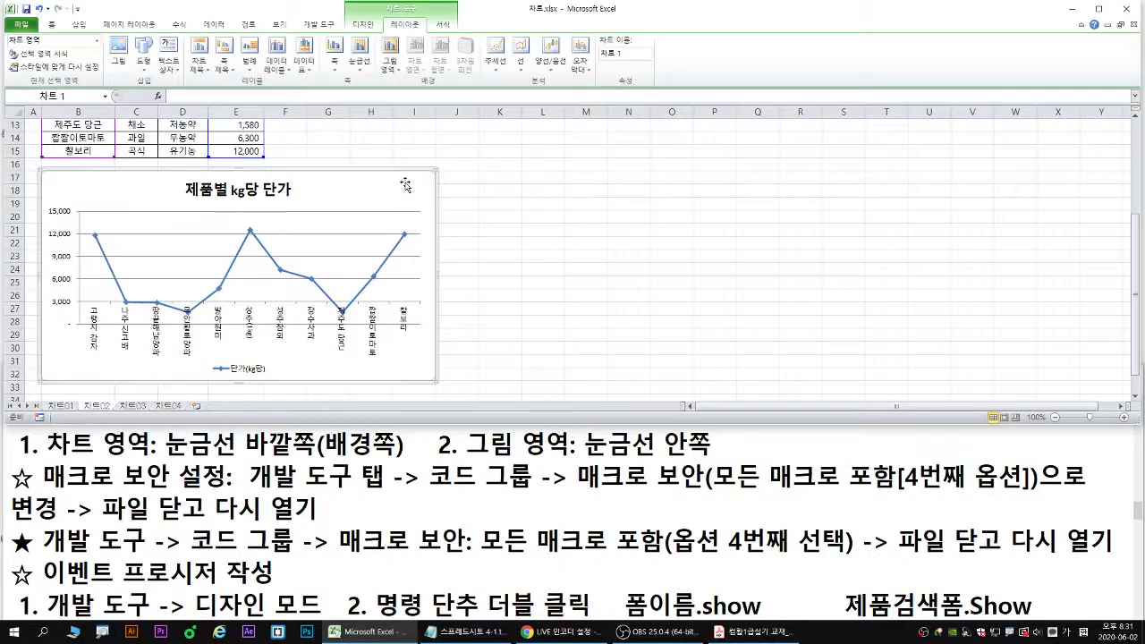
{"action": "double_click", "coordinate": [407, 183]}
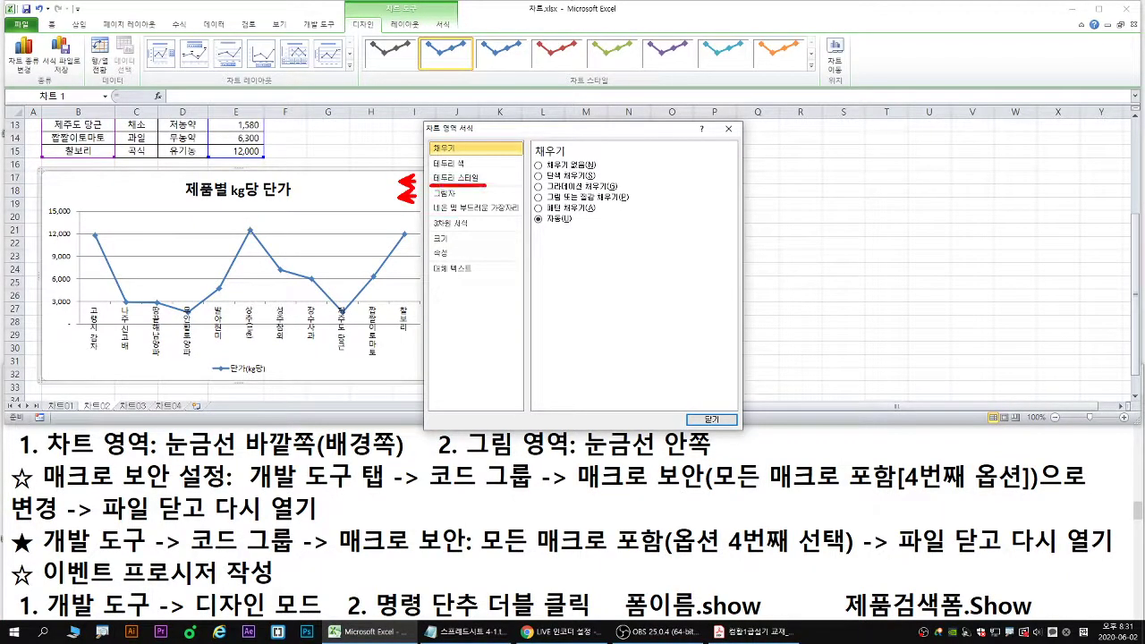
{"action": "left_click", "coordinate": [456, 178]}
{"action": "left_click", "coordinate": [537, 285]}
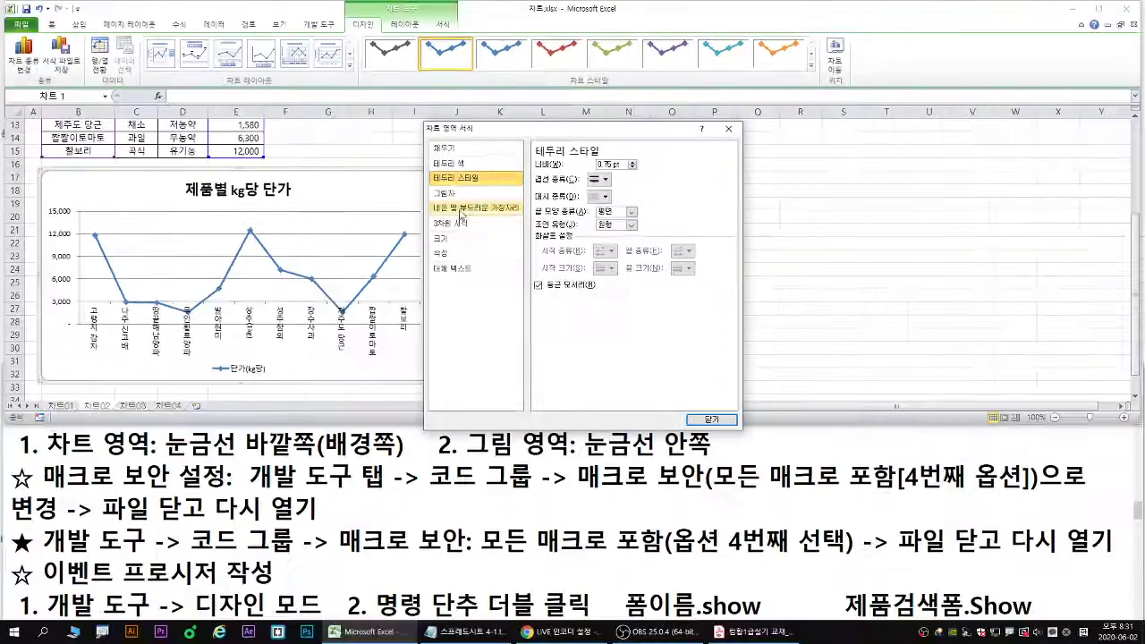
- Apply the inner center (안쪽 가운데) shadow preset to the chart area
{"action": "left_click", "coordinate": [416, 198]}
{"action": "left_click", "coordinate": [599, 166]}
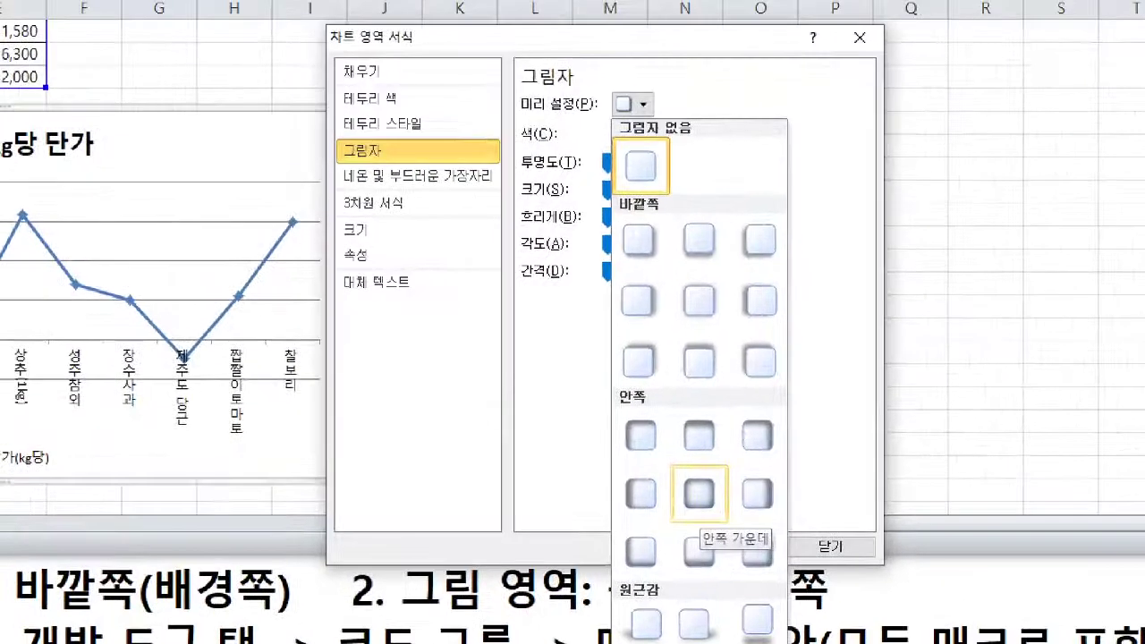
{"action": "left_click_drag", "start_coordinate": [638, 92], "coordinate": [666, 86]}
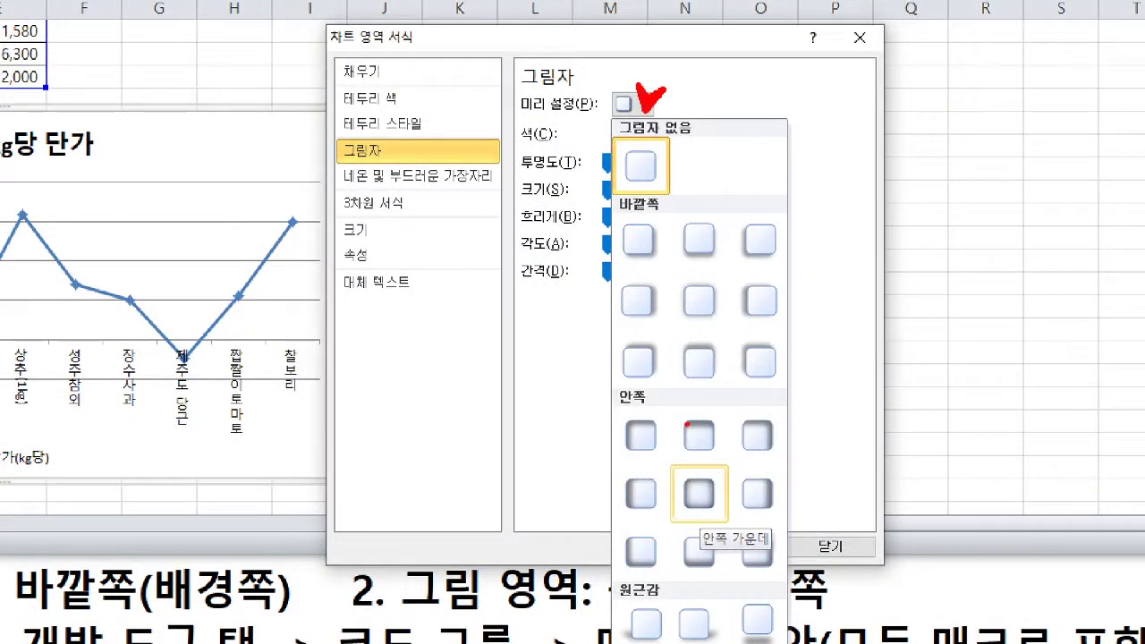
{"action": "left_click_drag", "start_coordinate": [737, 458], "coordinate": [706, 495]}
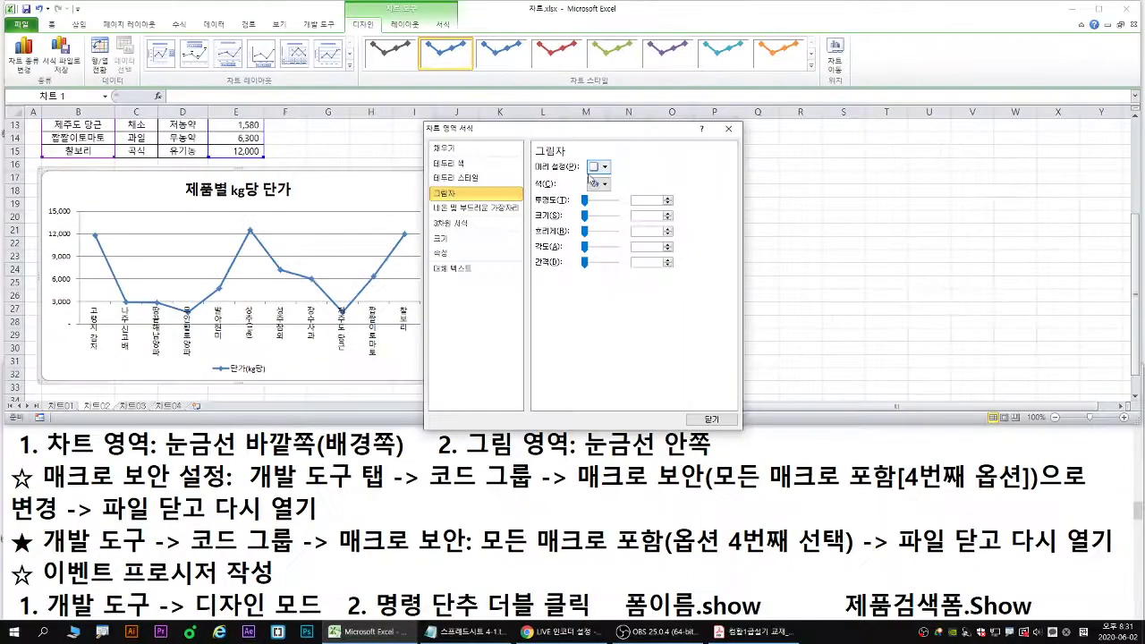
{"action": "left_click", "coordinate": [604, 168]}
{"action": "left_click", "coordinate": [636, 389]}
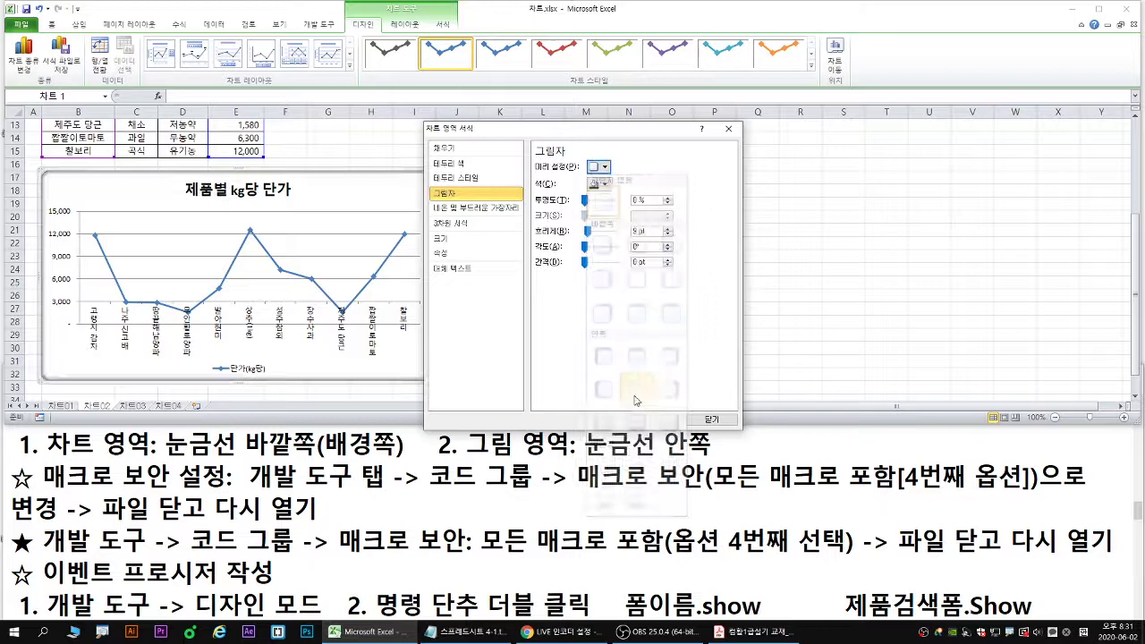
{"action": "left_click", "coordinate": [715, 421]}
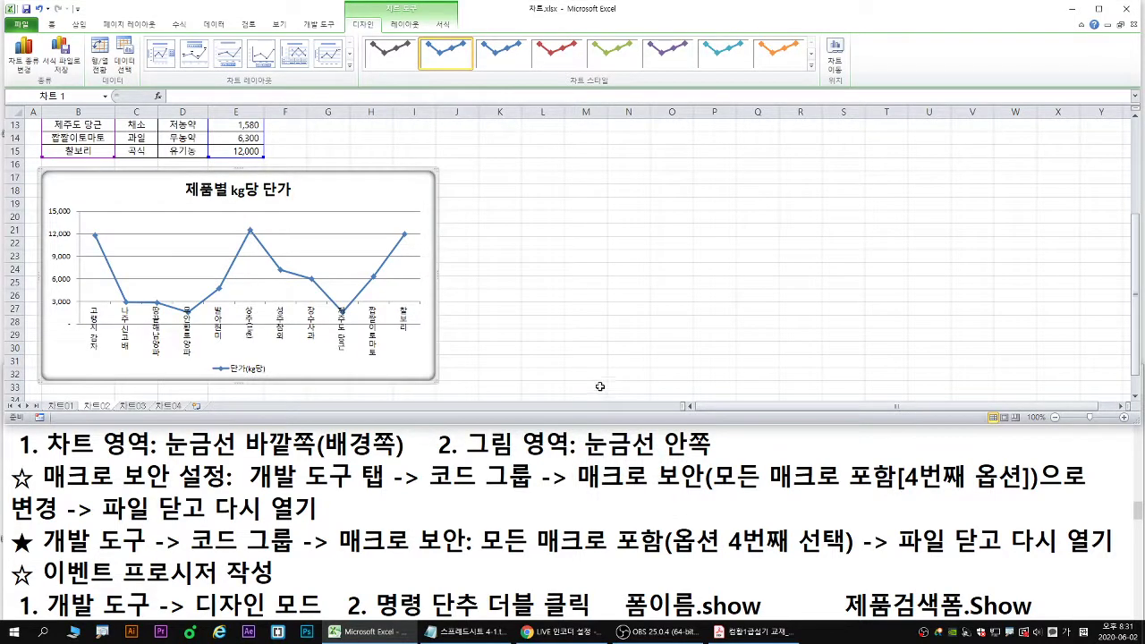
{"action": "right_click", "coordinate": [399, 190]}
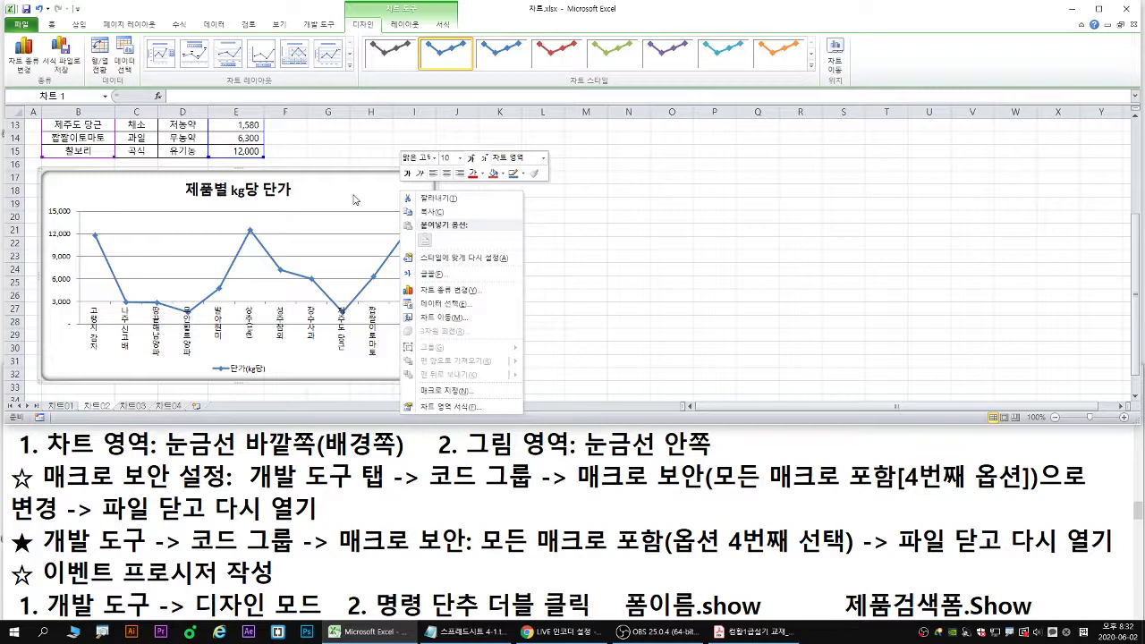
{"action": "left_click", "coordinate": [389, 134]}
{"action": "left_click", "coordinate": [412, 138]}
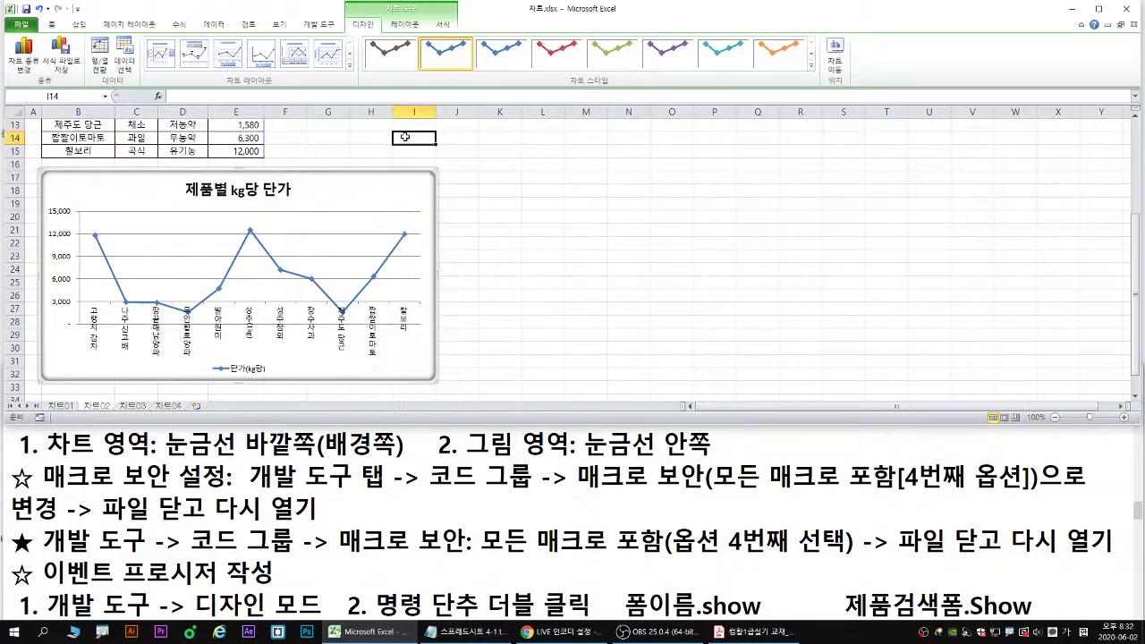
- Go to the column chart on the 차트03 sheet and maximize the workbook window
{"action": "left_click", "coordinate": [135, 406]}
{"action": "scroll", "coordinate": [156, 327], "scroll_direction": "down", "scroll_amount": 3}
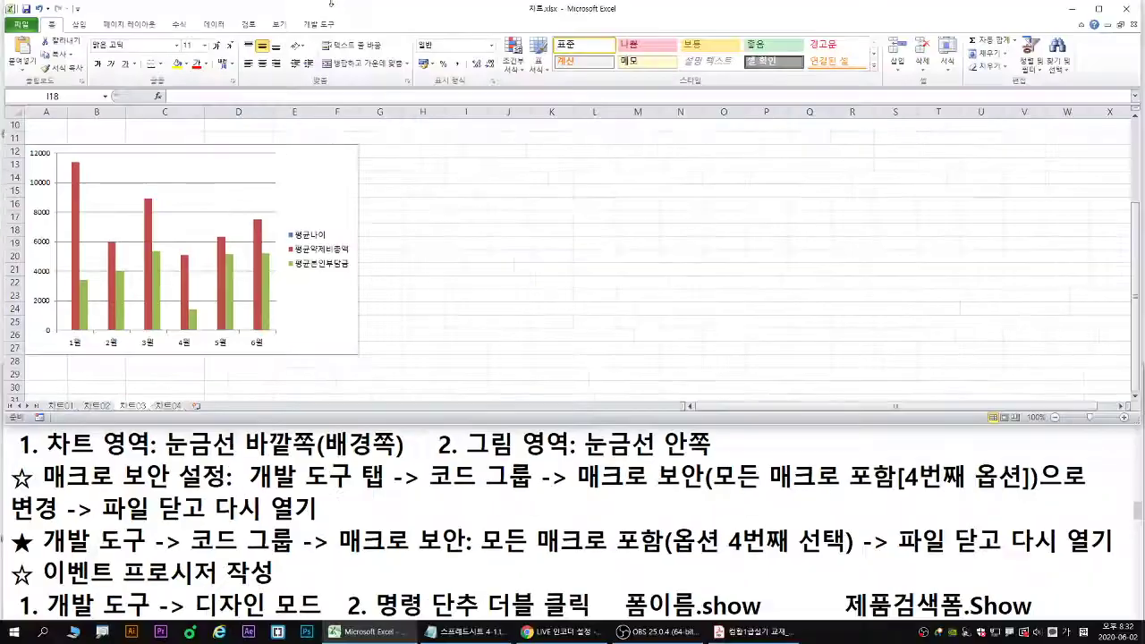
{"action": "double_click", "coordinate": [441, 16]}
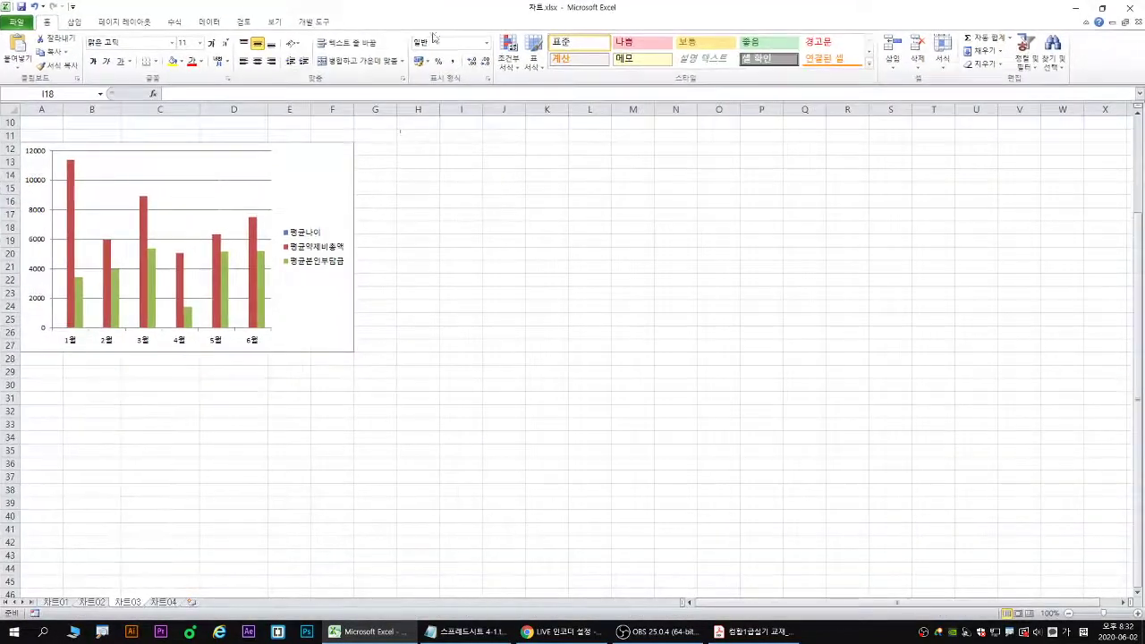
- Compare the column chart's legend entries with the 평균나이, 평균약제비총액 and 평균본인부담금 columns of the table
{"action": "scroll", "coordinate": [370, 307], "scroll_direction": "up", "scroll_amount": 3}
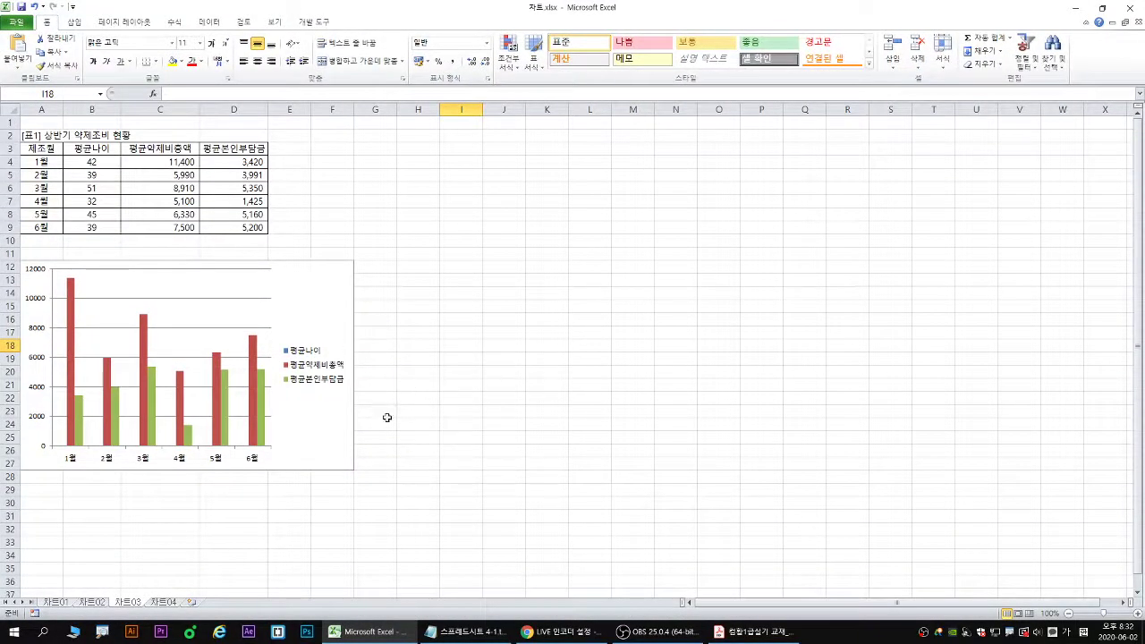
{"action": "left_click", "coordinate": [304, 291]}
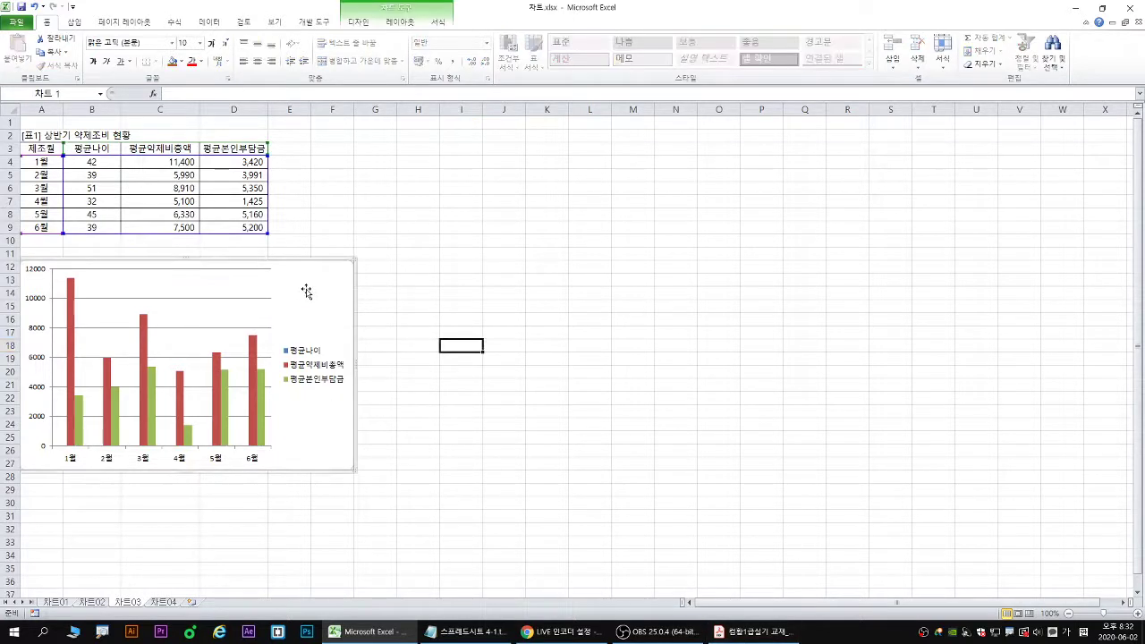
{"action": "left_click_drag", "start_coordinate": [308, 283], "coordinate": [340, 244]}
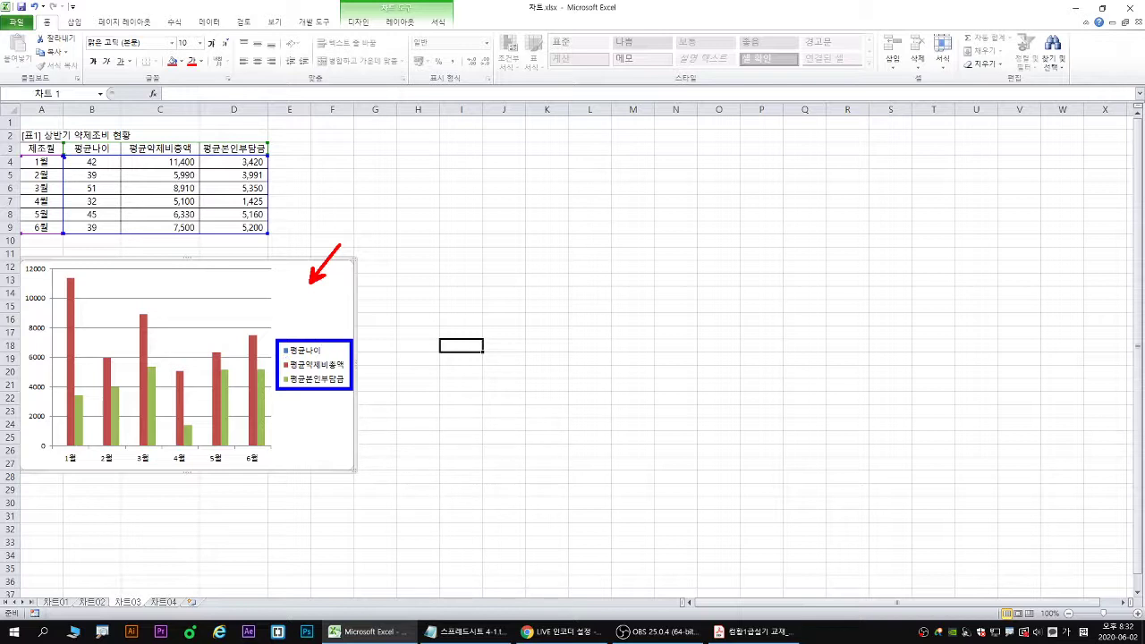
{"action": "mouse_move", "coordinate": [63, 155]}
{"action": "left_mouse_down"}
{"action": "mouse_move", "coordinate": [100, 194]}
{"action": "mouse_move", "coordinate": [118, 234]}
{"action": "left_mouse_up"}
{"action": "left_click_drag", "start_coordinate": [147, 158], "coordinate": [199, 232]}
{"action": "left_click_drag", "start_coordinate": [224, 155], "coordinate": [270, 236]}
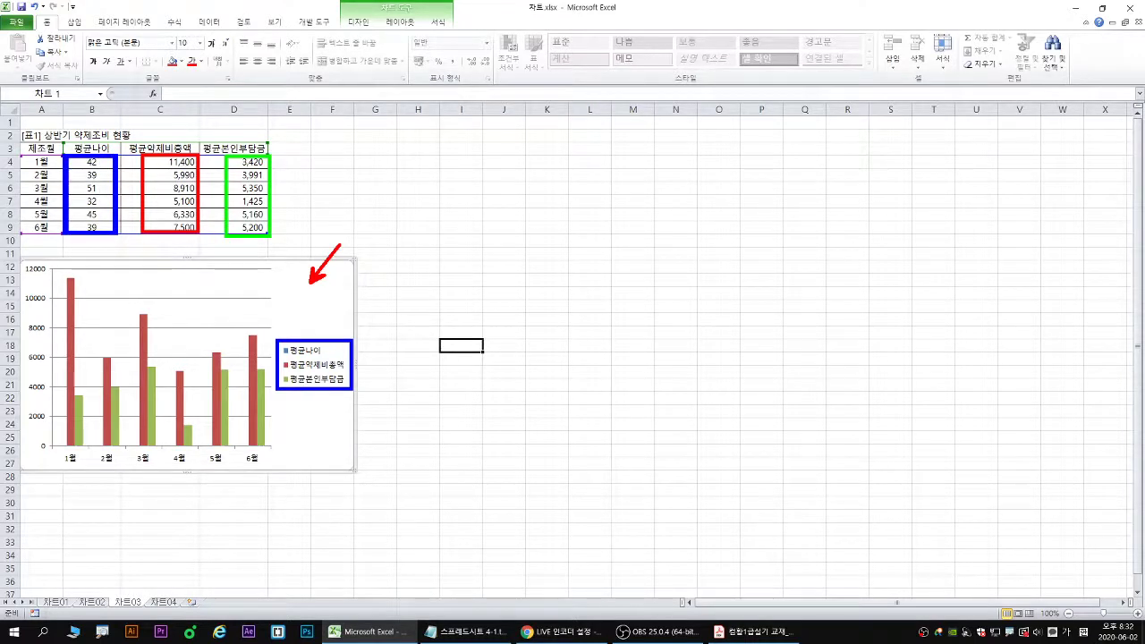
{"action": "key", "text": "Escape"}
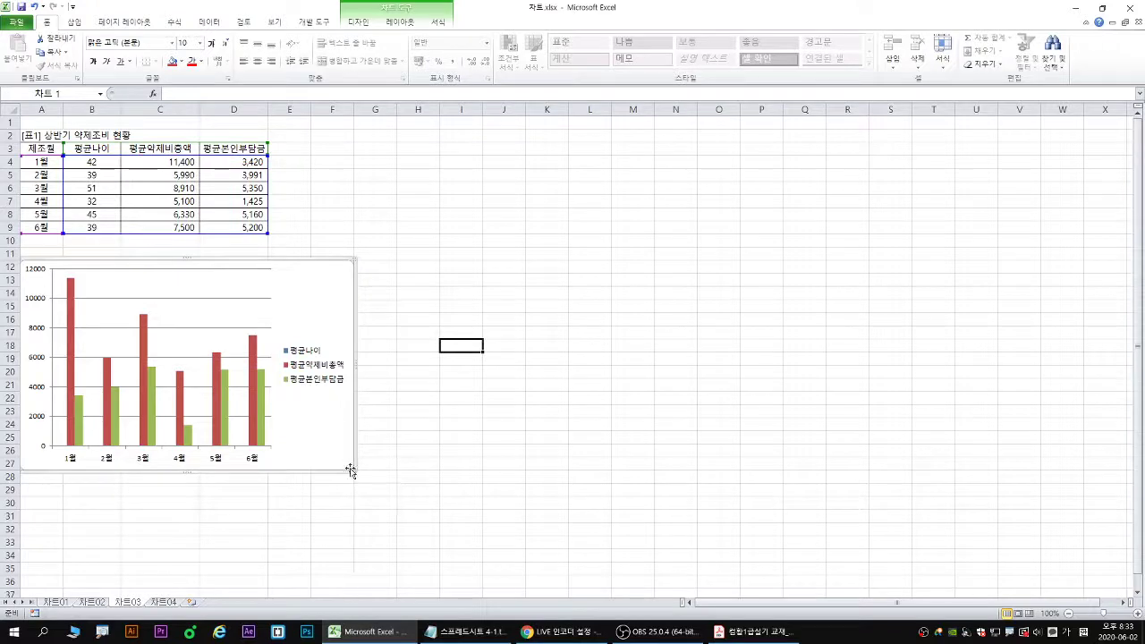
- Select the 평균나이 series along the horizontal axis and compare its bar heights with those of the other two series
{"action": "left_click", "coordinate": [246, 447]}
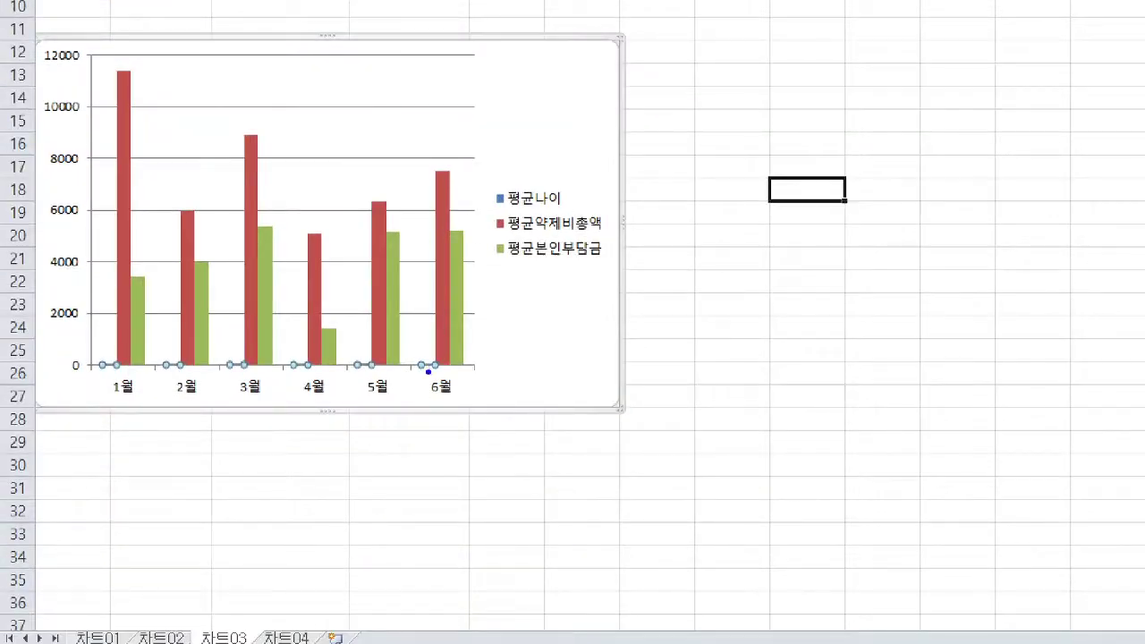
{"action": "left_click_drag", "start_coordinate": [428, 371], "coordinate": [410, 399]}
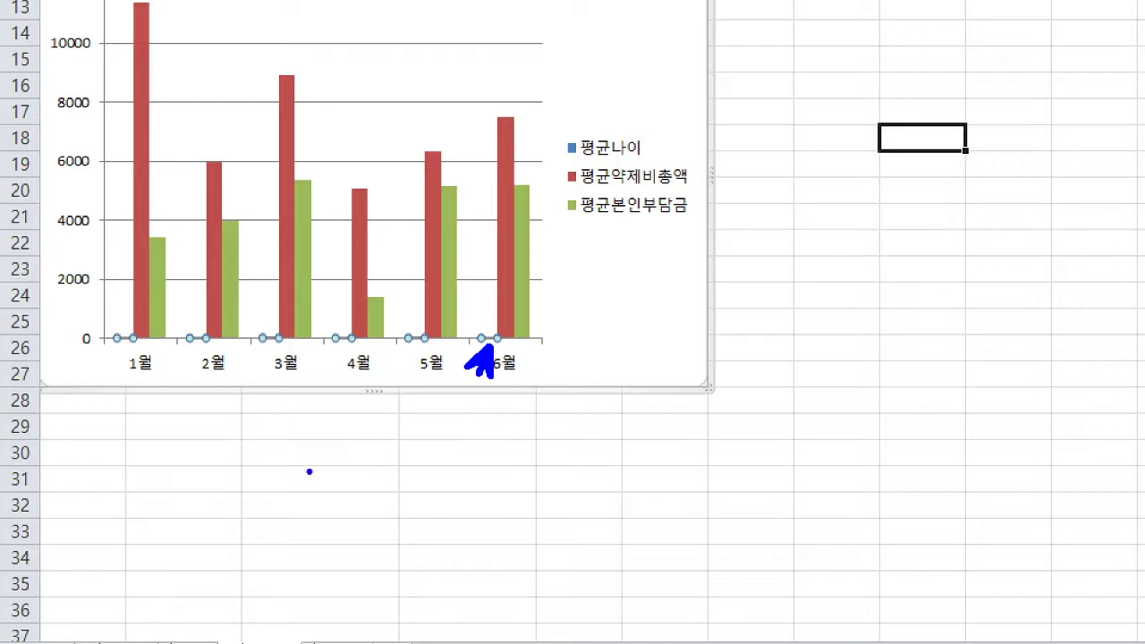
{"action": "key", "text": "r"}
{"action": "left_click_drag", "start_coordinate": [535, 97], "coordinate": [521, 125]}
{"action": "key", "text": "g"}
{"action": "left_click_drag", "start_coordinate": [540, 168], "coordinate": [531, 199]}
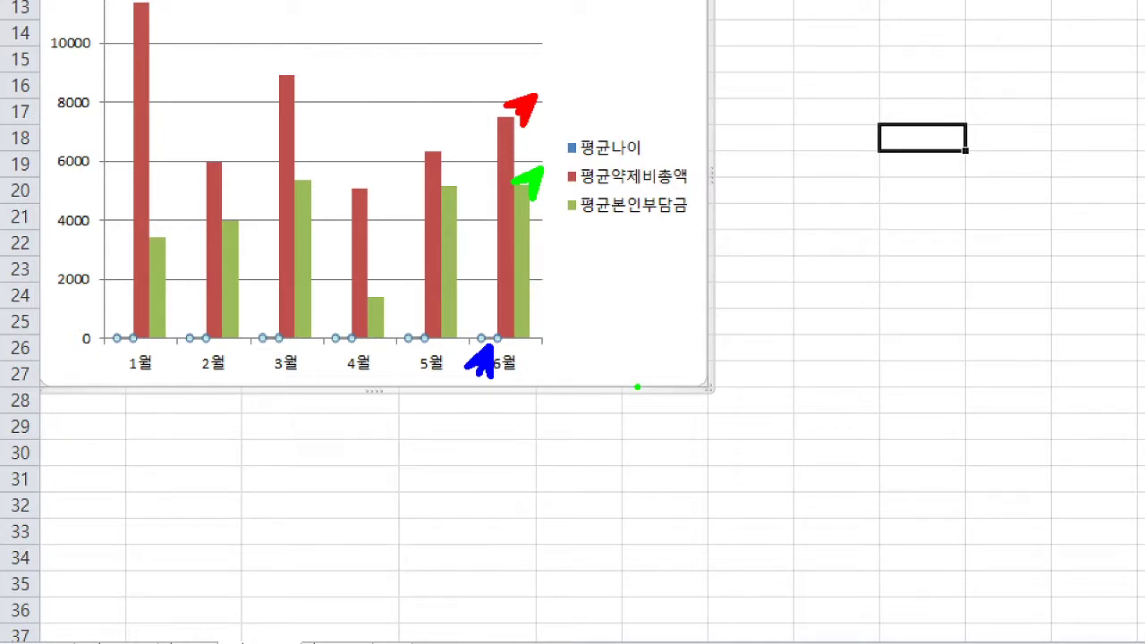
{"action": "key", "text": "b"}
{"action": "key", "text": "r"}
{"action": "mouse_move", "coordinate": [510, 186]}
{"action": "left_mouse_down"}
{"action": "mouse_move", "coordinate": [535, 166]}
{"action": "mouse_move", "coordinate": [524, 149]}
{"action": "left_mouse_up"}
{"action": "left_click_drag", "start_coordinate": [527, 232], "coordinate": [526, 224]}
{"action": "key", "text": "g"}
{"action": "key", "text": "Escape"}
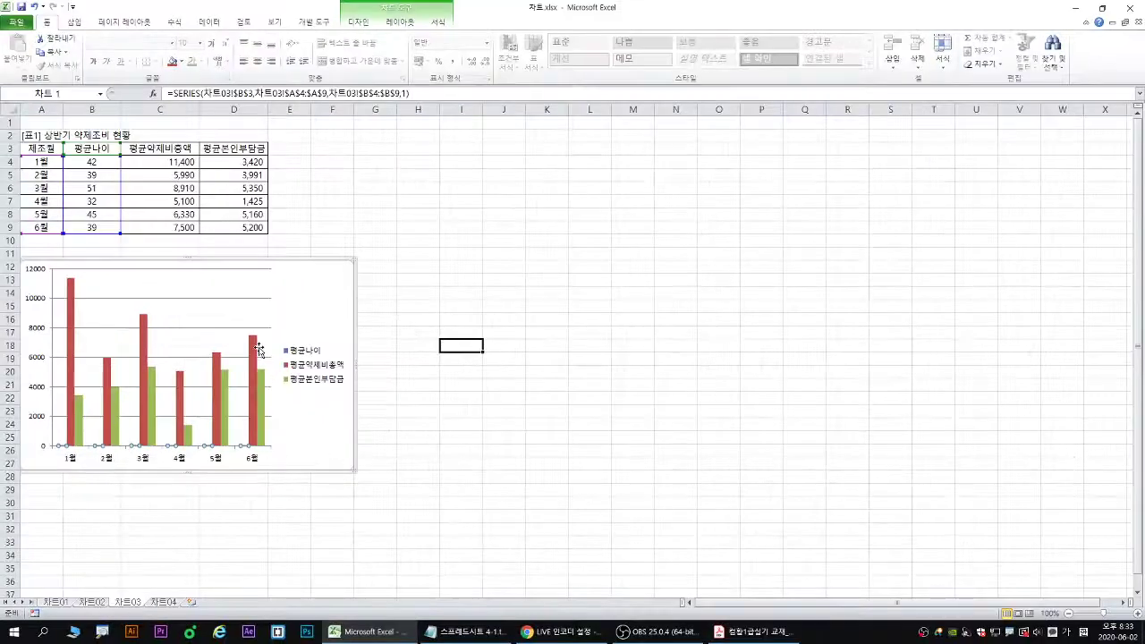
- Change the 평균약제비총액 series to a line with markers (표식이 있는 꺾은선형)
{"action": "left_click", "coordinate": [255, 349]}
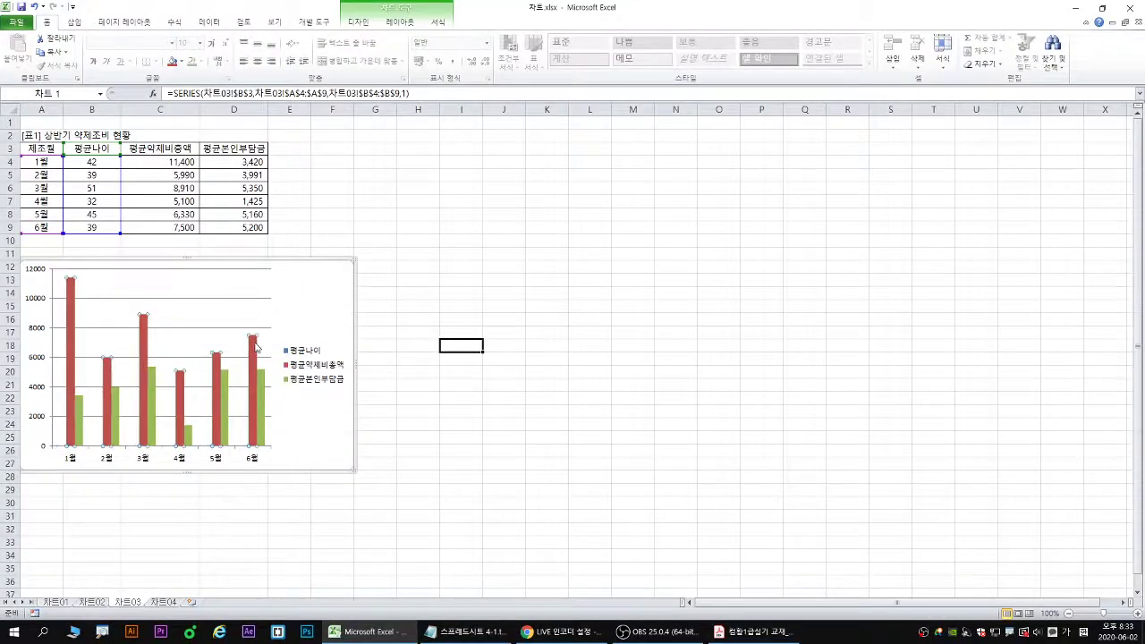
{"action": "right_click", "coordinate": [255, 349]}
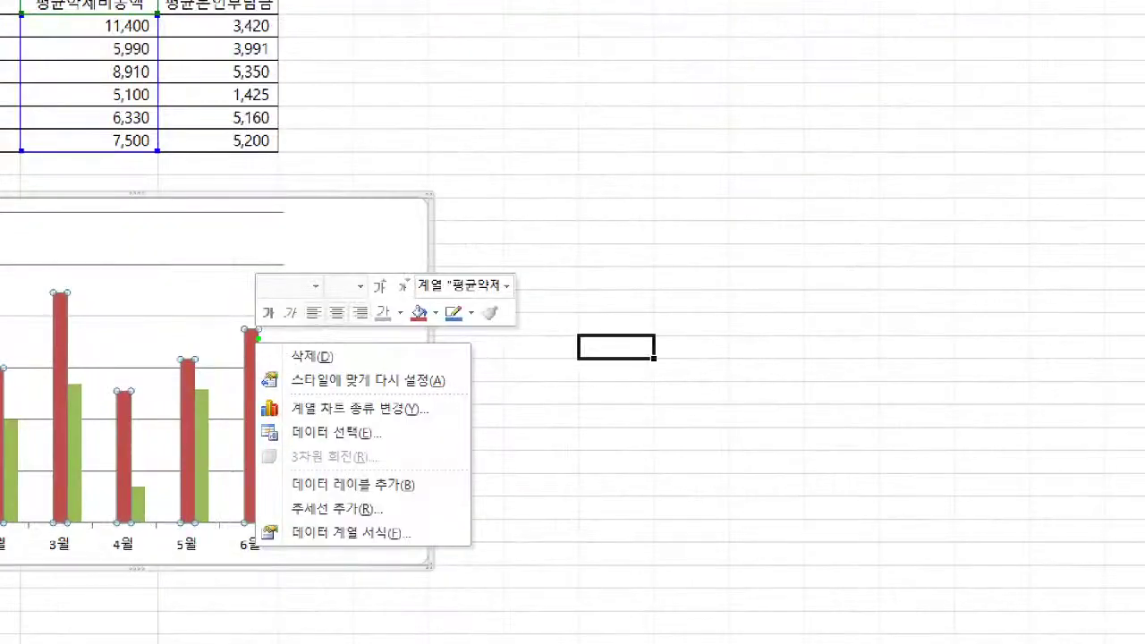
{"action": "left_click_drag", "start_coordinate": [258, 337], "coordinate": [320, 329]}
{"action": "key", "text": "b"}
{"action": "left_click_drag", "start_coordinate": [250, 389], "coordinate": [465, 435]}
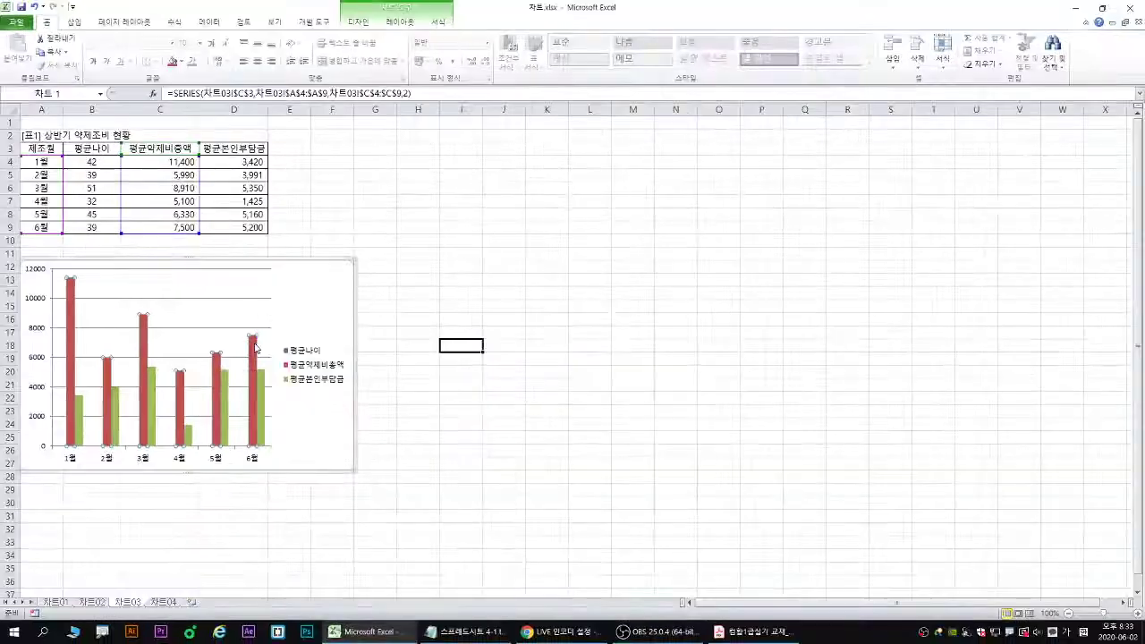
{"action": "right_click", "coordinate": [255, 336]}
{"action": "left_click", "coordinate": [302, 382]}
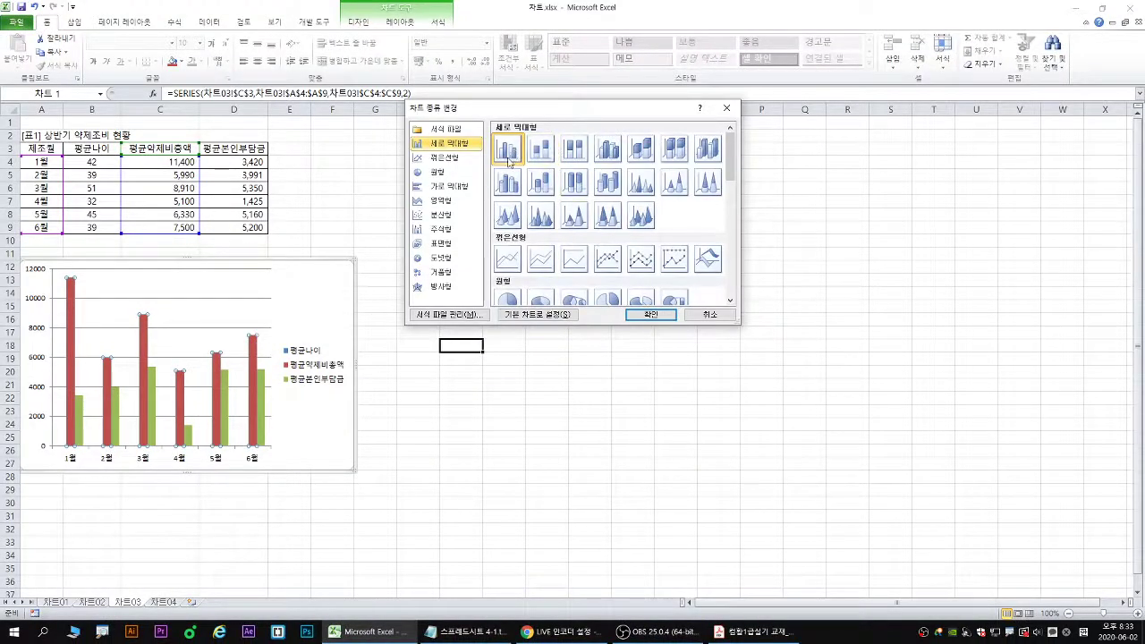
{"action": "left_click", "coordinate": [609, 260]}
{"action": "left_click", "coordinate": [650, 314]}
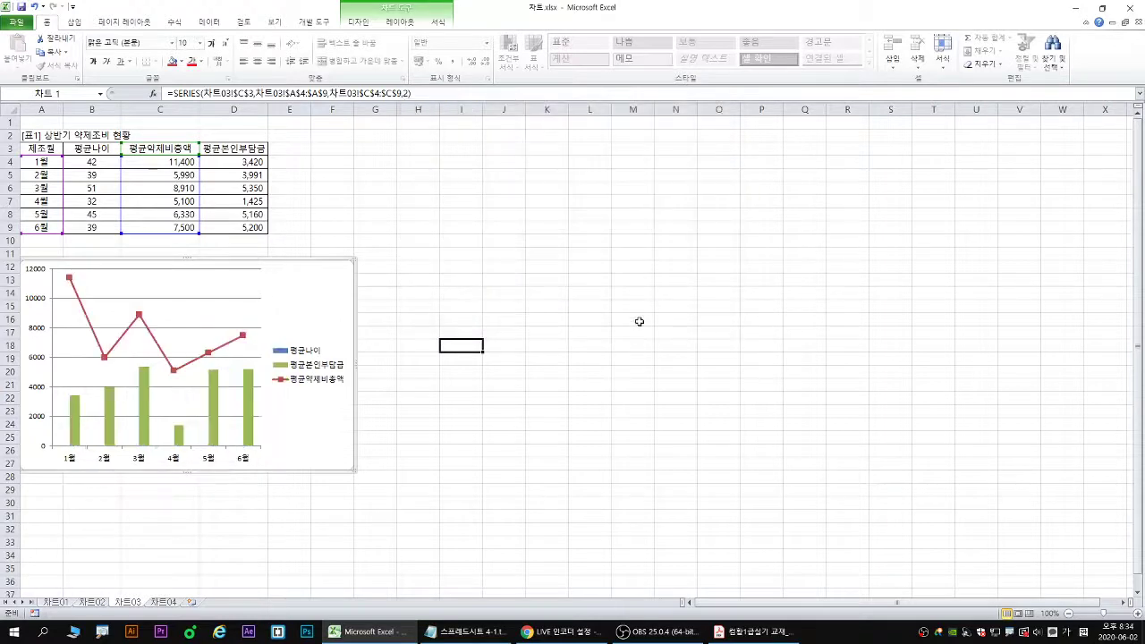
- Change the 평균본인부담금 series to a line with markers (표식이 있는 꺾은선형) as well
{"action": "left_click", "coordinate": [249, 386]}
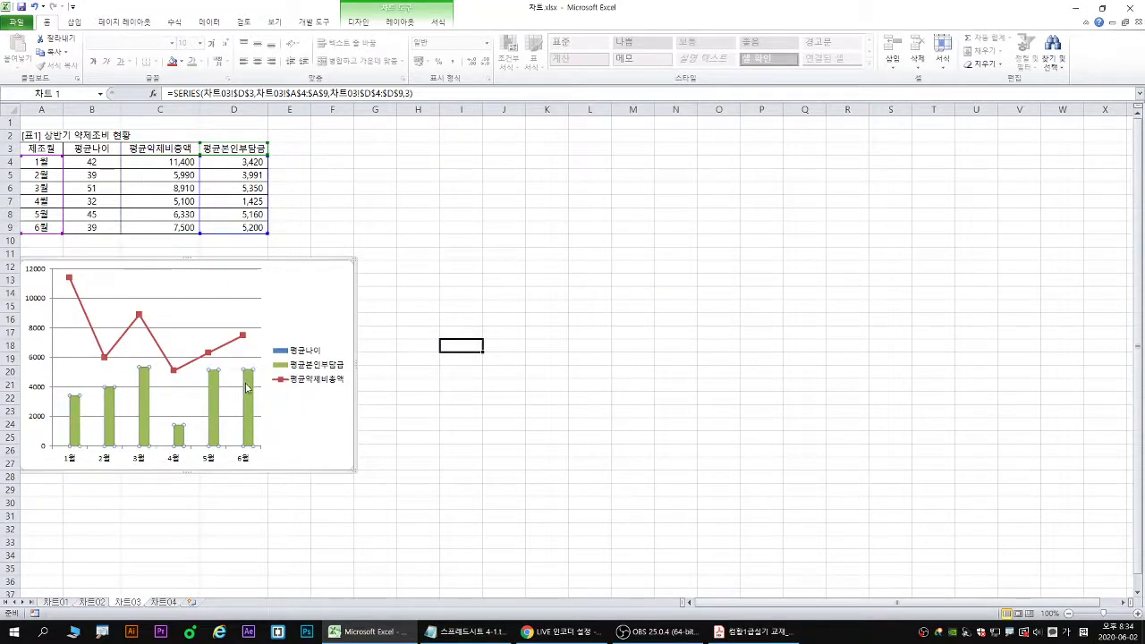
{"action": "right_click", "coordinate": [252, 386]}
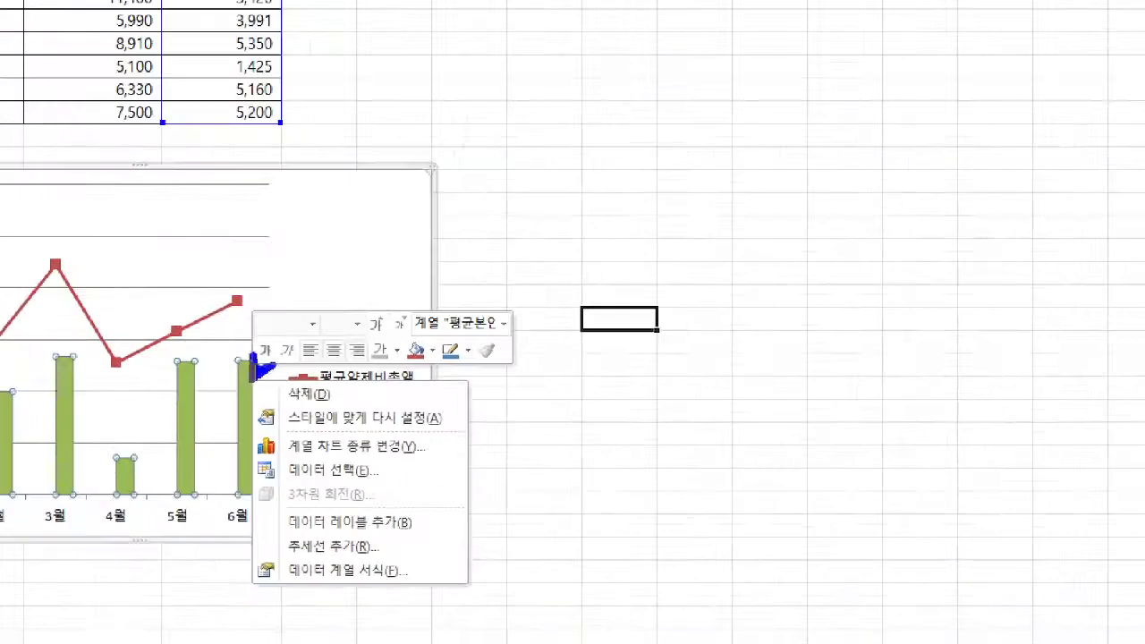
{"action": "mouse_move", "coordinate": [235, 425]}
{"action": "left_mouse_down"}
{"action": "mouse_move", "coordinate": [448, 465]}
{"action": "mouse_move", "coordinate": [417, 484]}
{"action": "left_mouse_up"}
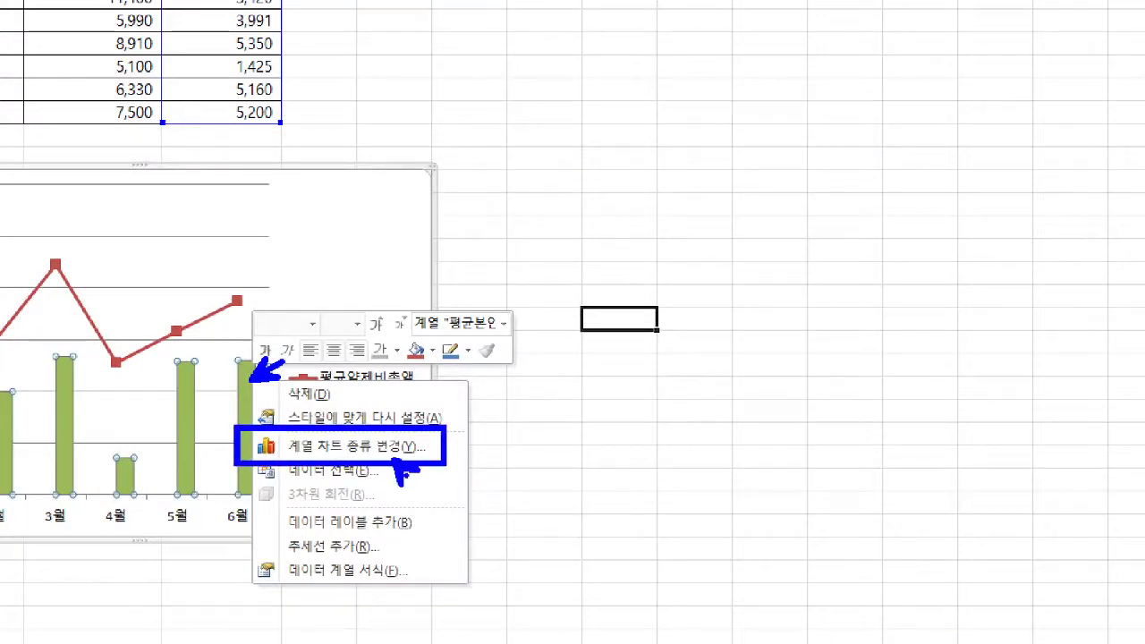
{"action": "key", "text": "Escape"}
{"action": "right_click", "coordinate": [252, 385]}
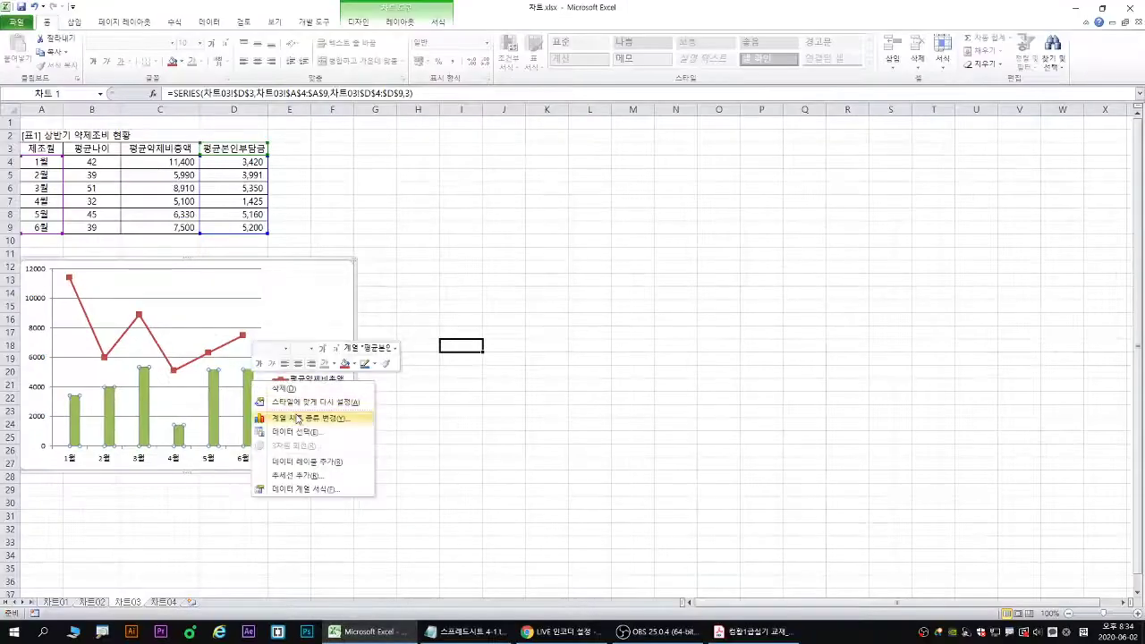
{"action": "left_click", "coordinate": [295, 414]}
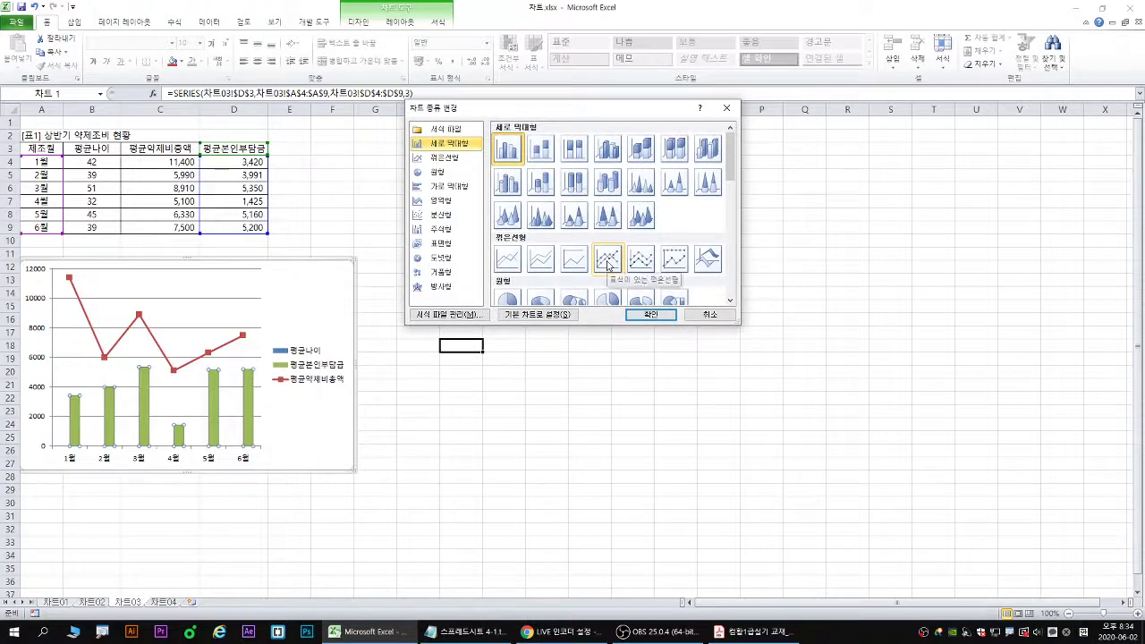
{"action": "left_click", "coordinate": [607, 261]}
{"action": "left_click", "coordinate": [648, 315]}
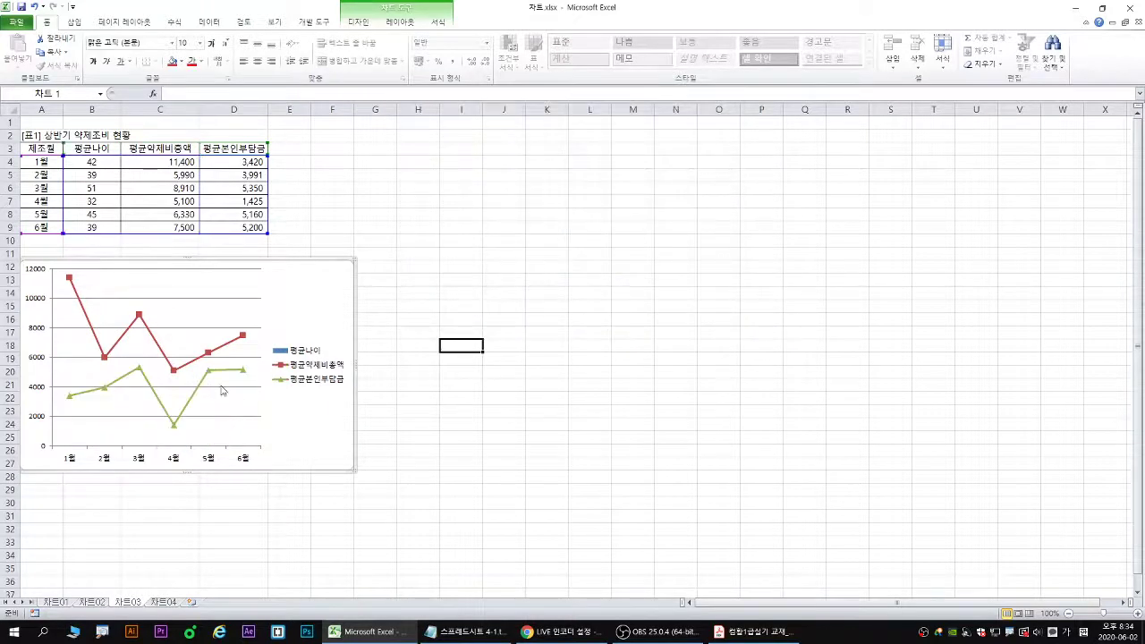
- Plot the 평균약제비총액 line series on the secondary axis (보조 축)
{"action": "left_click", "coordinate": [243, 337]}
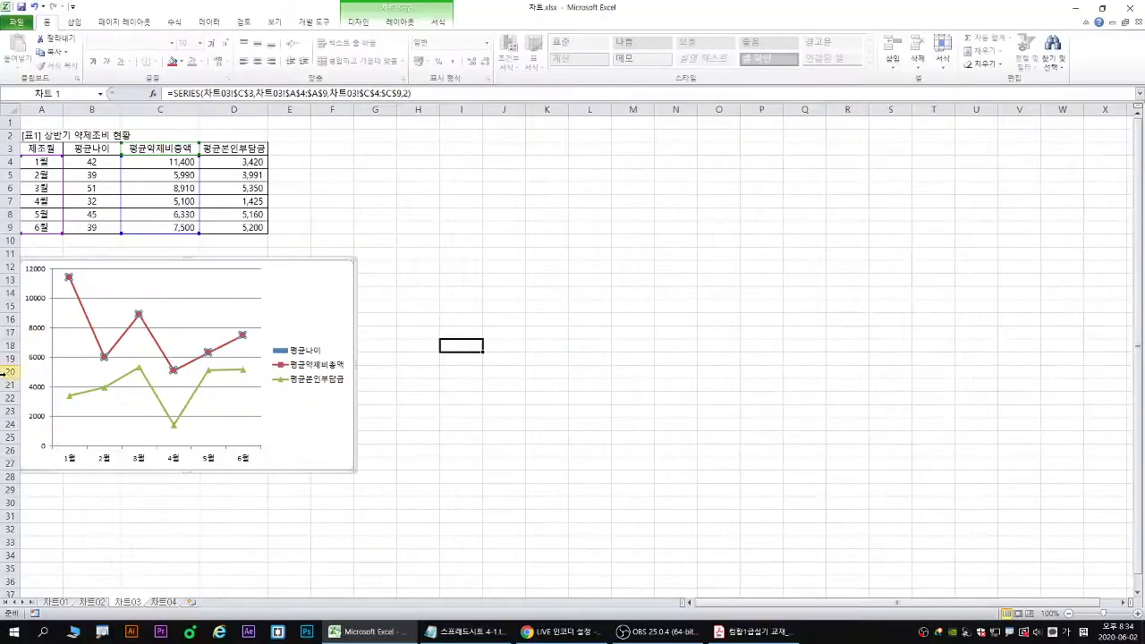
{"action": "right_click", "coordinate": [244, 338]}
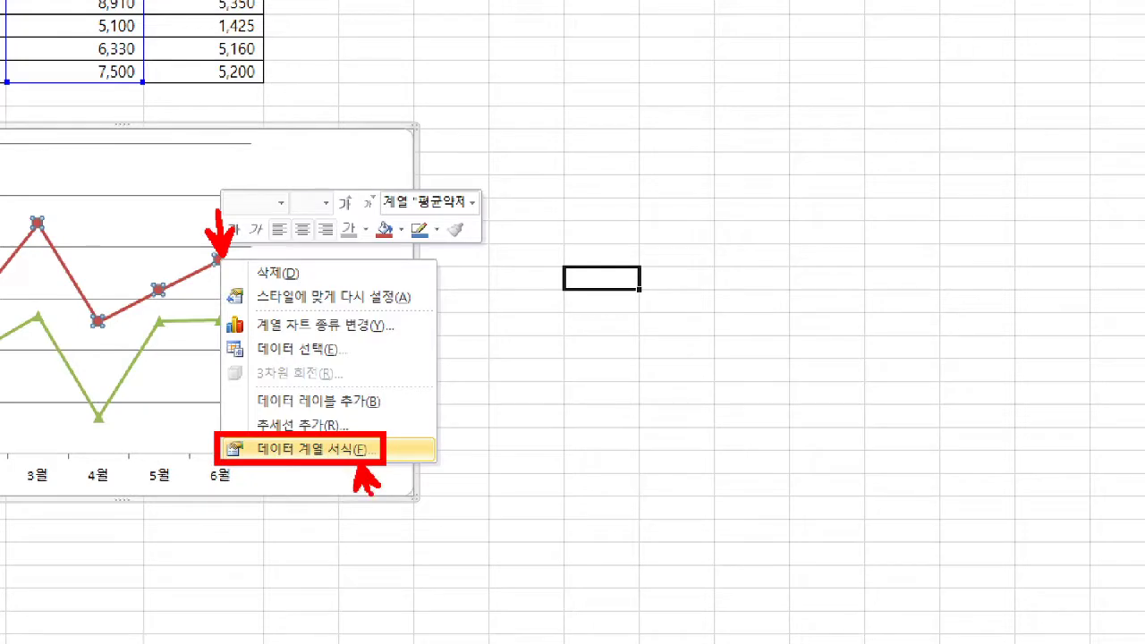
{"action": "left_click", "coordinate": [308, 449]}
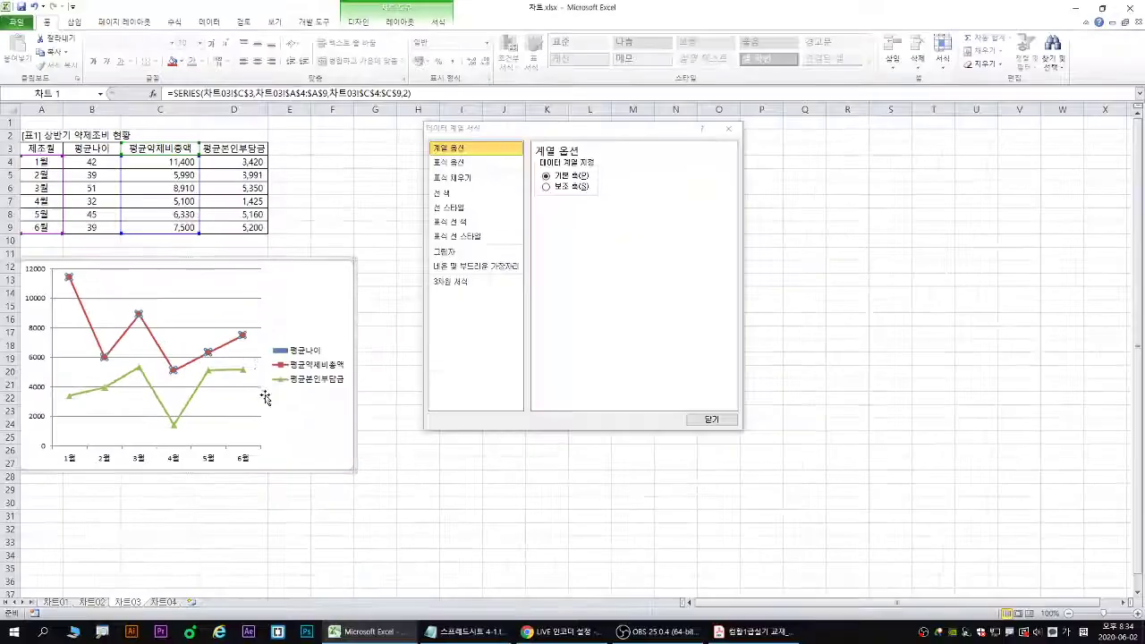
{"action": "left_click", "coordinate": [554, 188]}
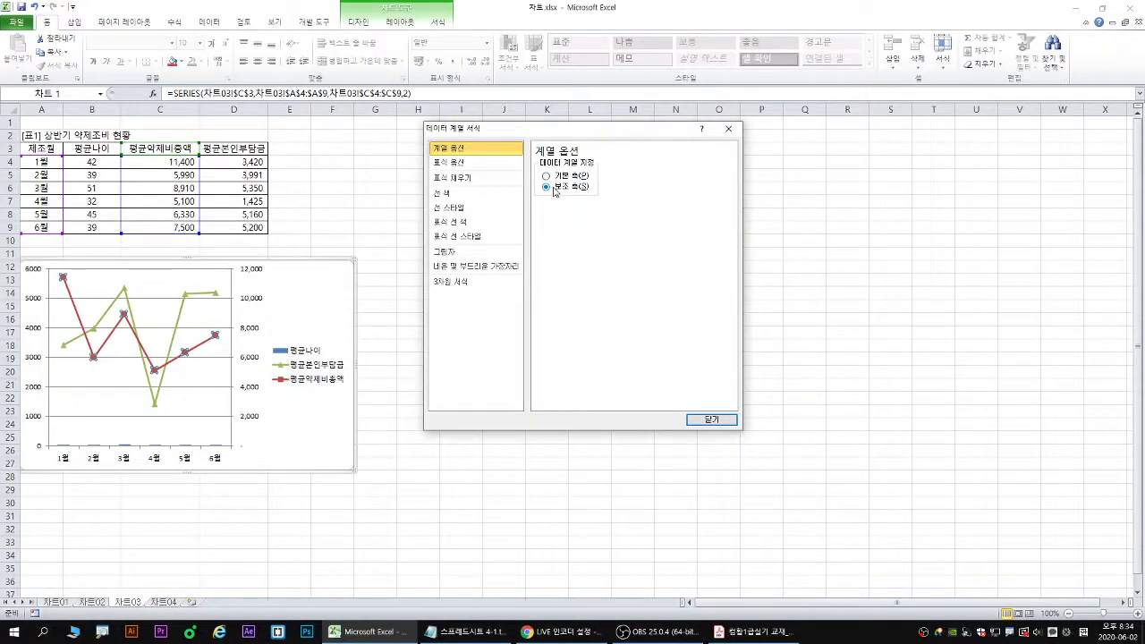
- Plot the 평균본인부담금 line series on the secondary axis (보조 축) and finish formatting the series
{"action": "left_click", "coordinate": [215, 298]}
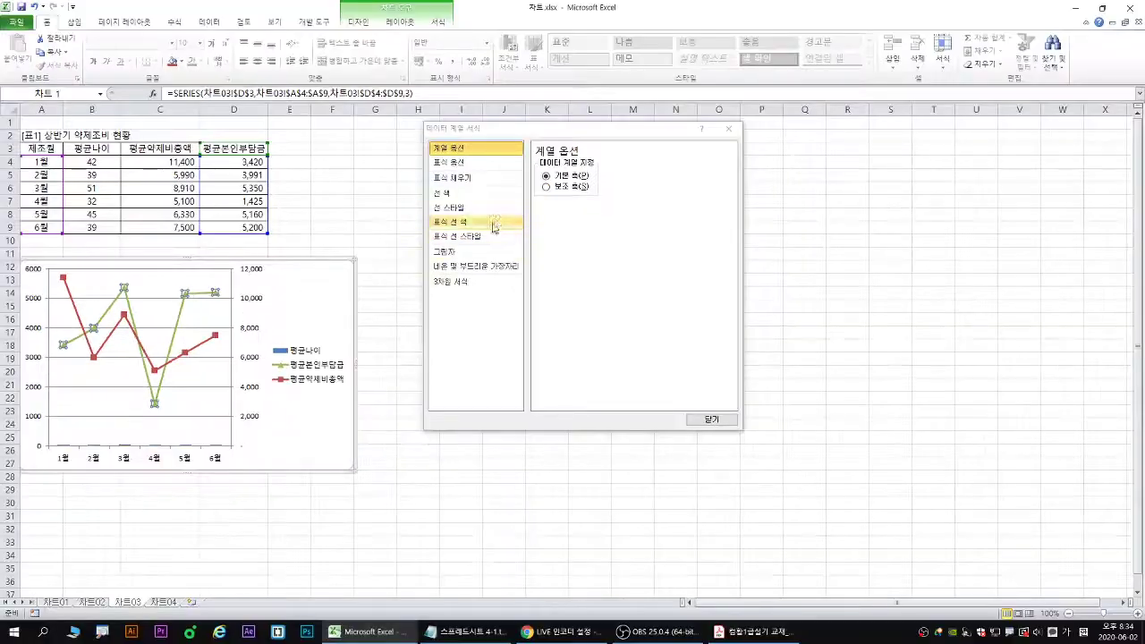
{"action": "left_click", "coordinate": [546, 187]}
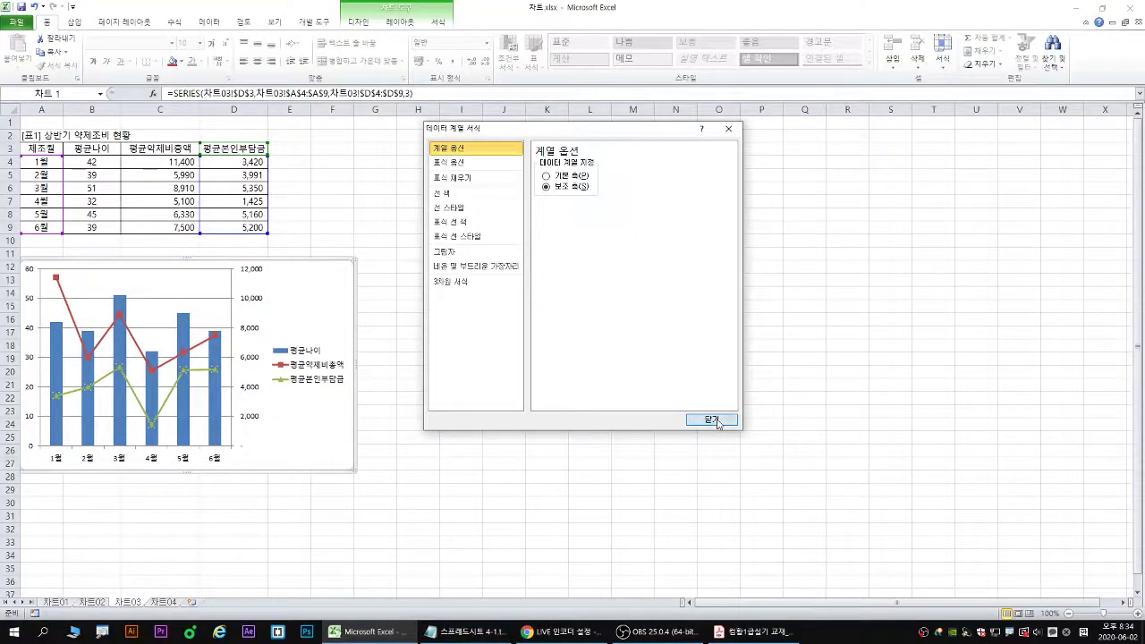
{"action": "left_click", "coordinate": [712, 420]}
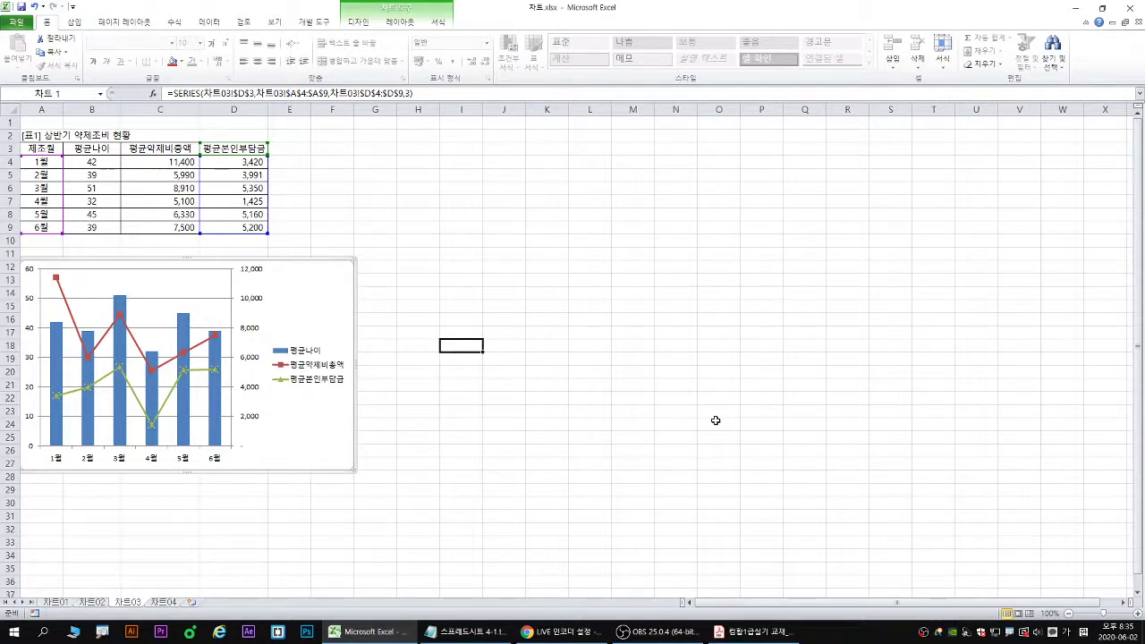
- Add a chart title above the chart (차트 위) reading 상반기 약제비 현황
{"action": "left_click", "coordinate": [401, 28]}
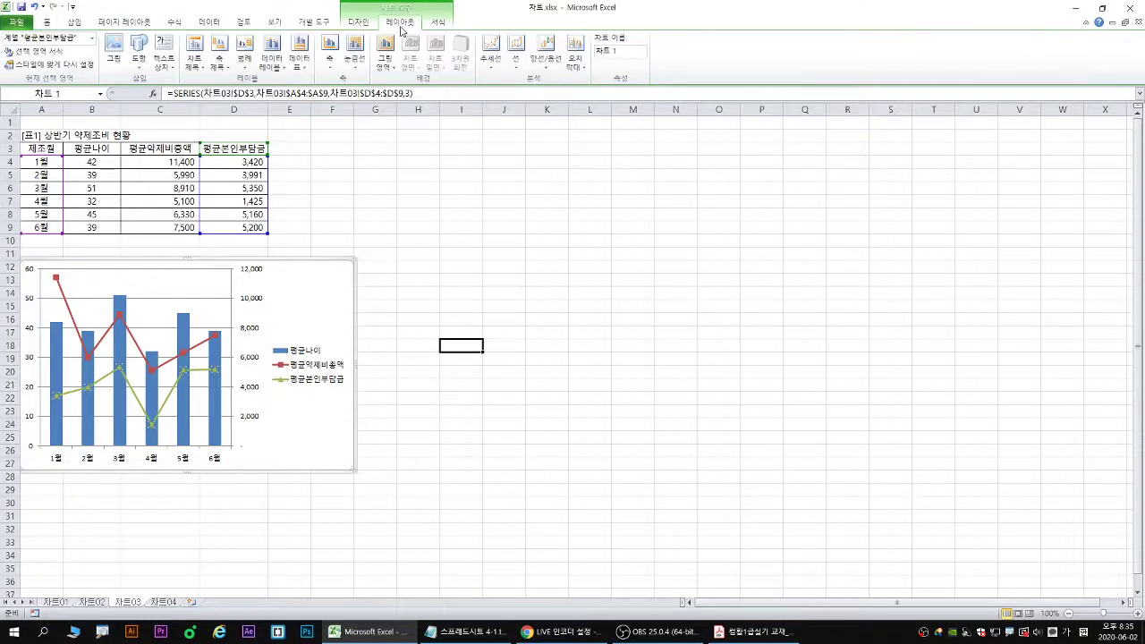
{"action": "left_click", "coordinate": [194, 59]}
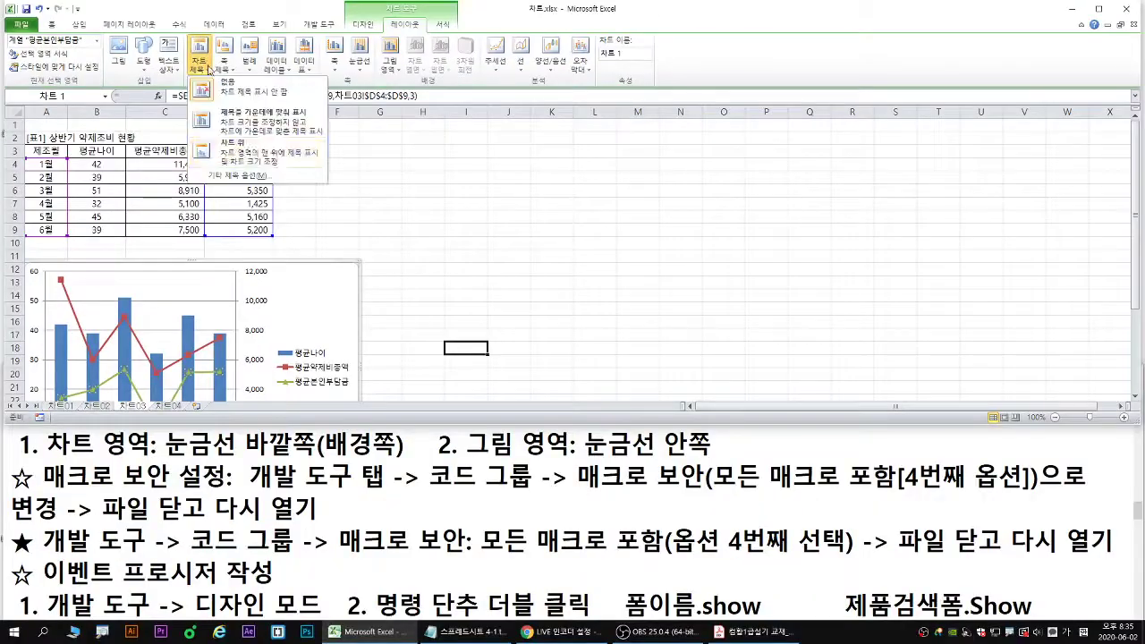
{"action": "left_click", "coordinate": [247, 151]}
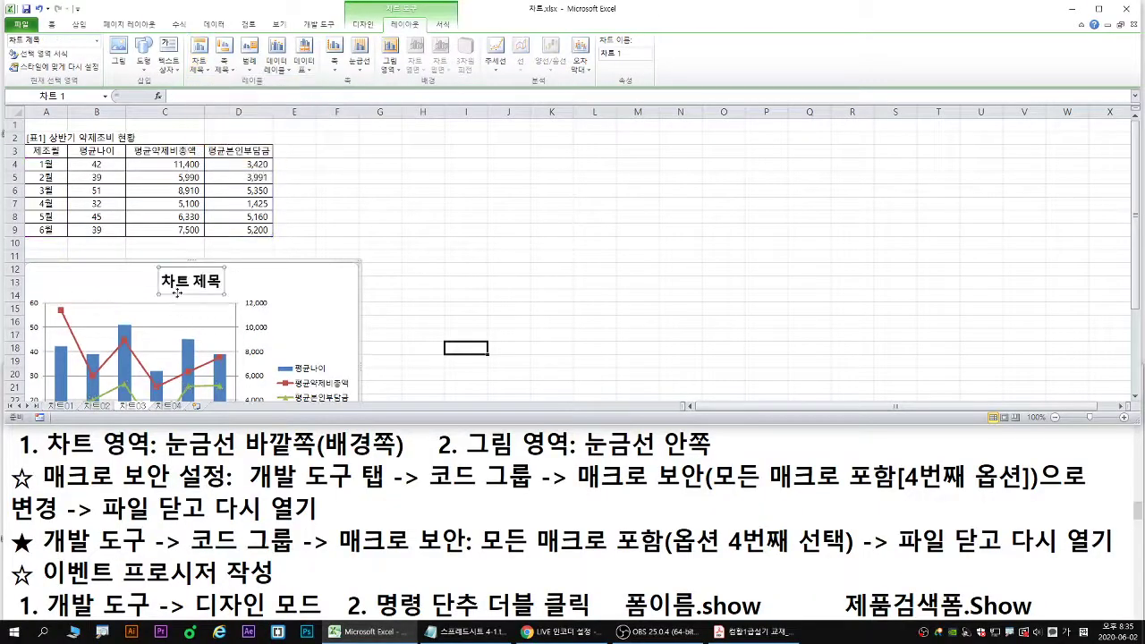
{"action": "left_click", "coordinate": [189, 94]}
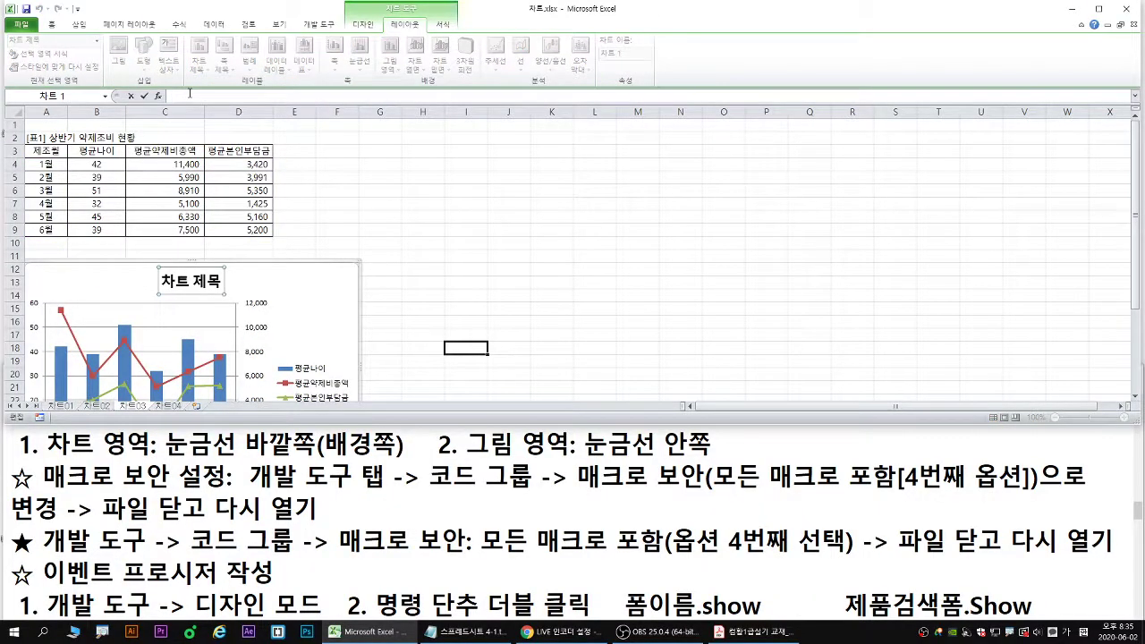
{"action": "type", "text": "ㅅ"}
{"action": "type", "text": "반기 약제비"}
{"action": "type", "text": " 현황"}
{"action": "key", "text": "Return"}
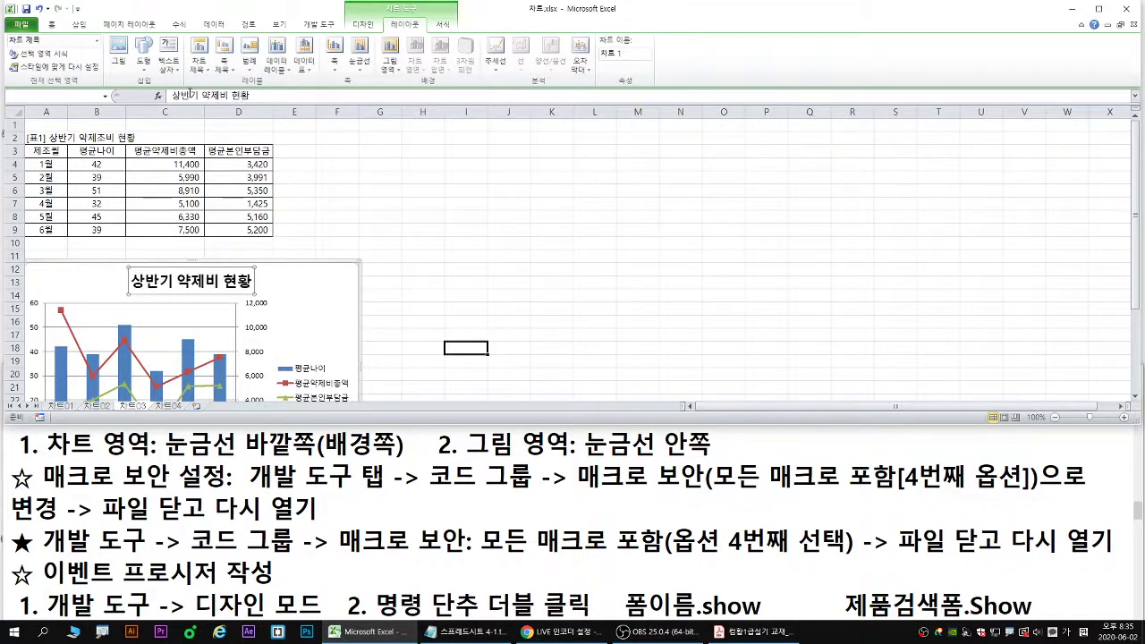
- Review the 차트 편집 section of the Notepad notes on chart tools, then return to the chart in Excel
{"action": "left_click_drag", "start_coordinate": [305, 477], "coordinate": [361, 480]}
{"action": "scroll", "coordinate": [362, 480], "scroll_direction": "up", "scroll_amount": 1}
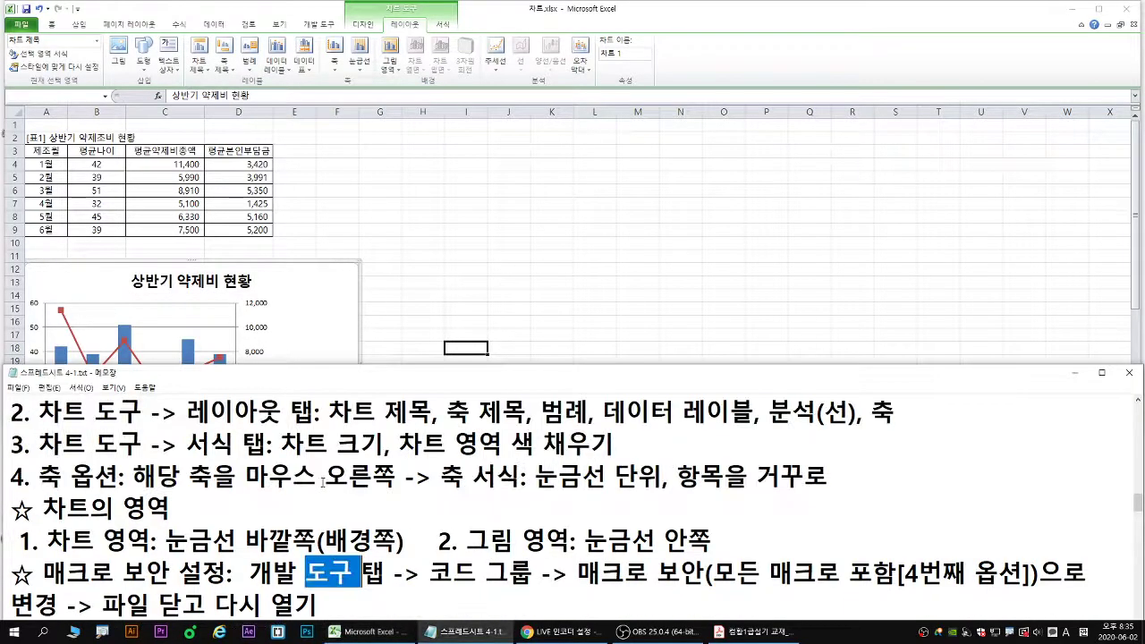
{"action": "left_click", "coordinate": [281, 411]}
{"action": "scroll", "coordinate": [279, 421], "scroll_direction": "up", "scroll_amount": 1}
{"action": "scroll", "coordinate": [279, 423], "scroll_direction": "up", "scroll_amount": 1}
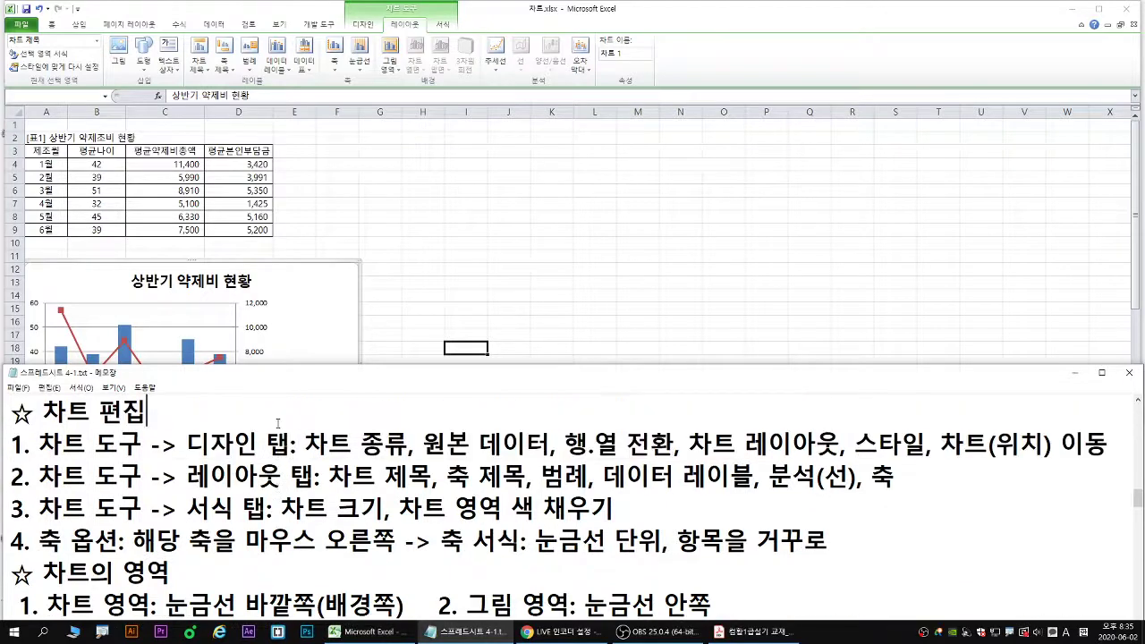
{"action": "left_click", "coordinate": [330, 318]}
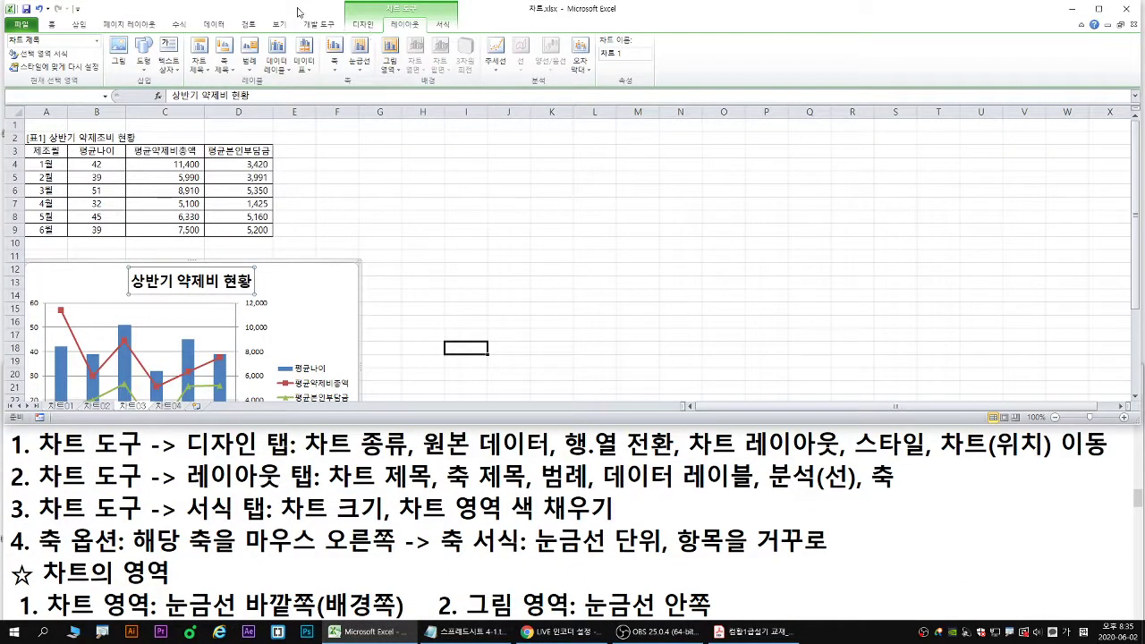
- Switch to the textbook PDF in Acrobat Reader, examine the 차트03 instructions and target figure on page 94, and return to Excel
{"action": "double_click", "coordinate": [298, 11]}
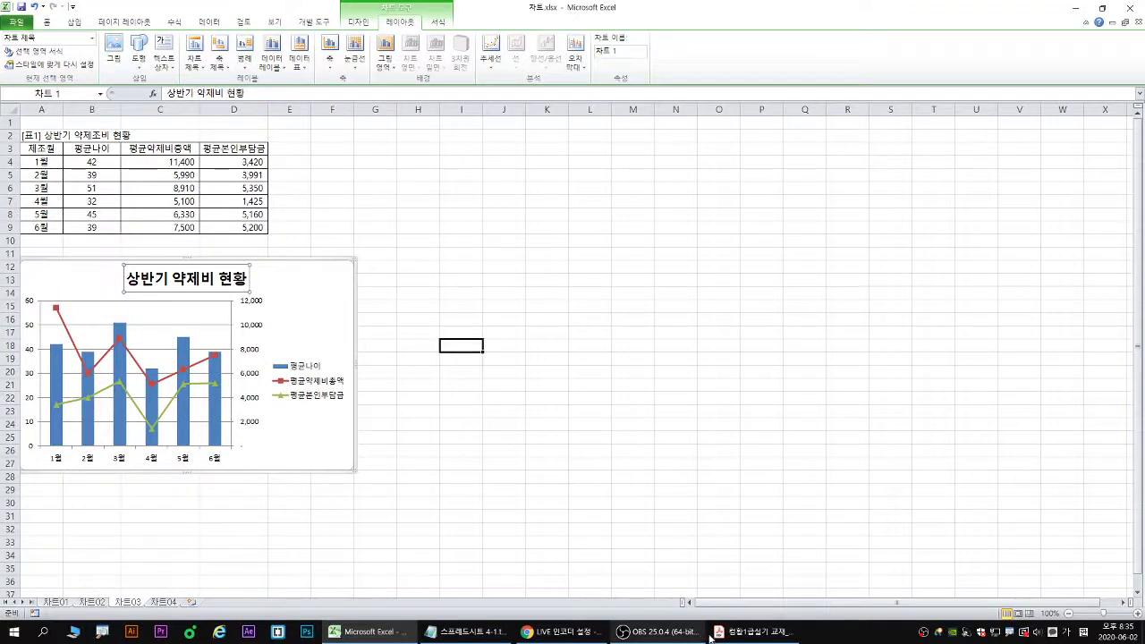
{"action": "left_click", "coordinate": [747, 632]}
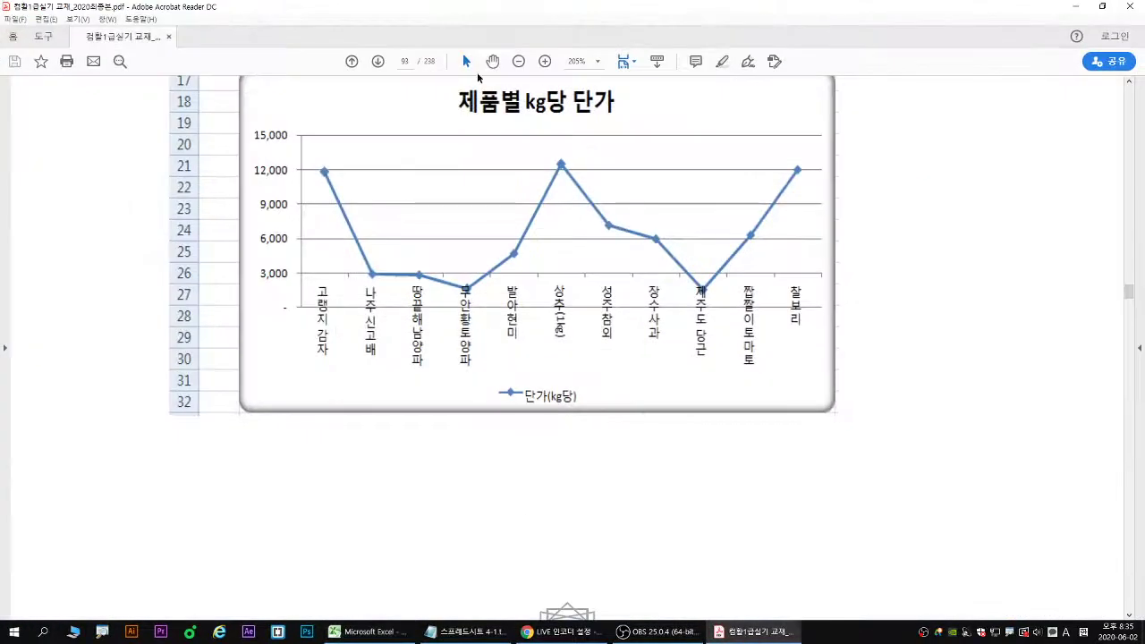
{"action": "left_click", "coordinate": [377, 61]}
{"action": "scroll", "coordinate": [455, 325], "scroll_direction": "down", "scroll_amount": 5}
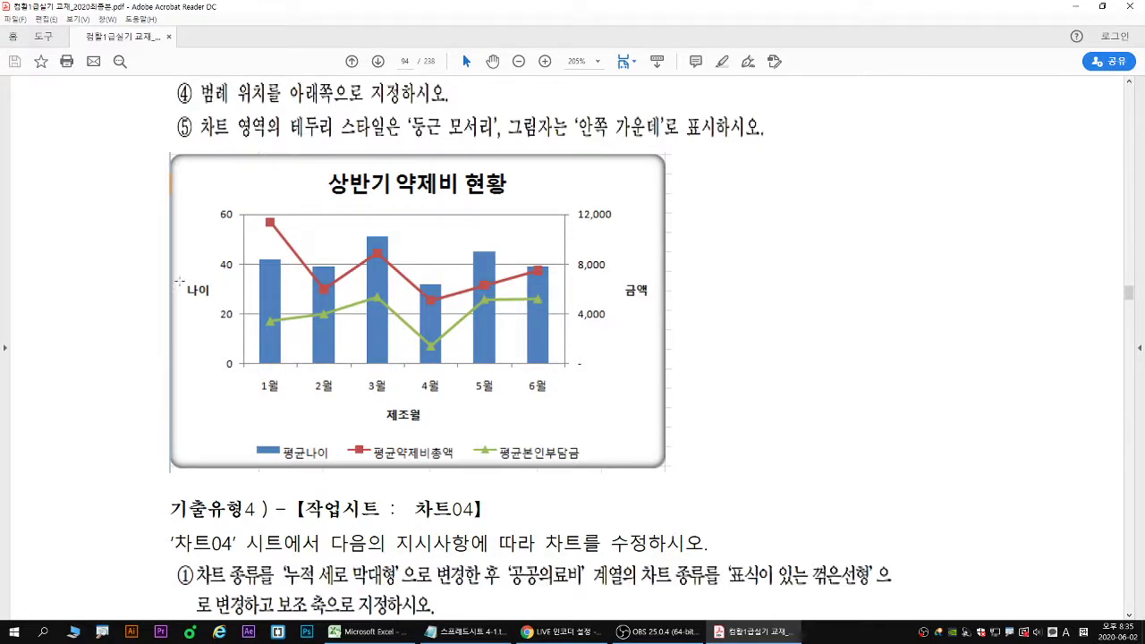
{"action": "left_click_drag", "start_coordinate": [182, 277], "coordinate": [210, 302]}
{"action": "key", "text": "Escape"}
{"action": "key", "text": "alt+Tab"}
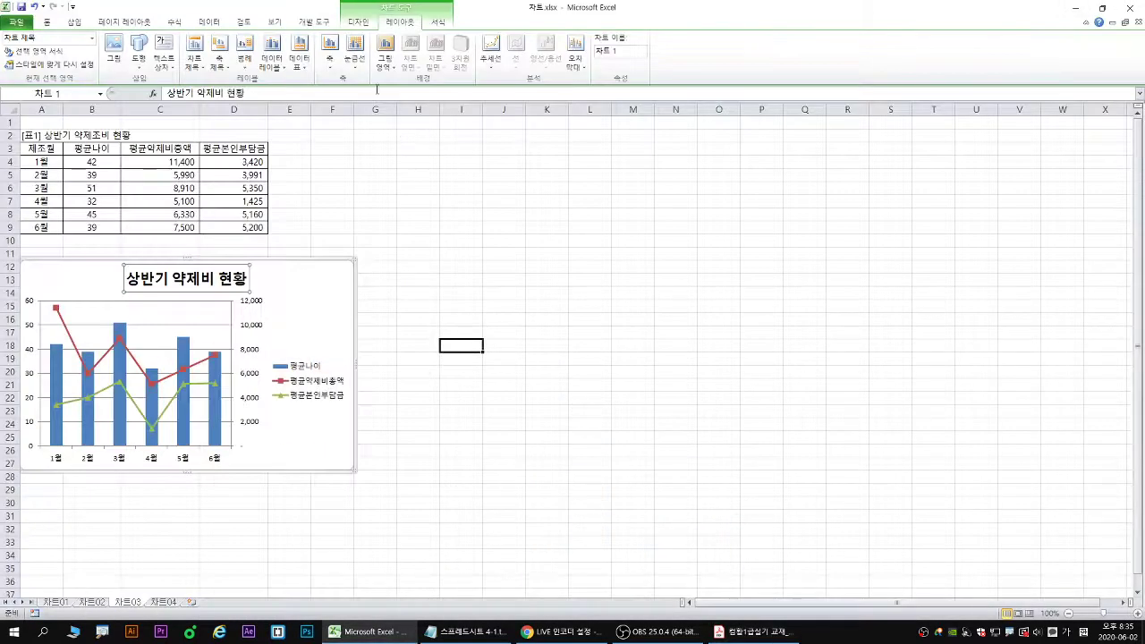
- Add a horizontal (가로 제목) title reading 나이 to the chart's primary vertical axis
{"action": "left_click", "coordinate": [218, 69]}
{"action": "mouse_move", "coordinate": [250, 94]}
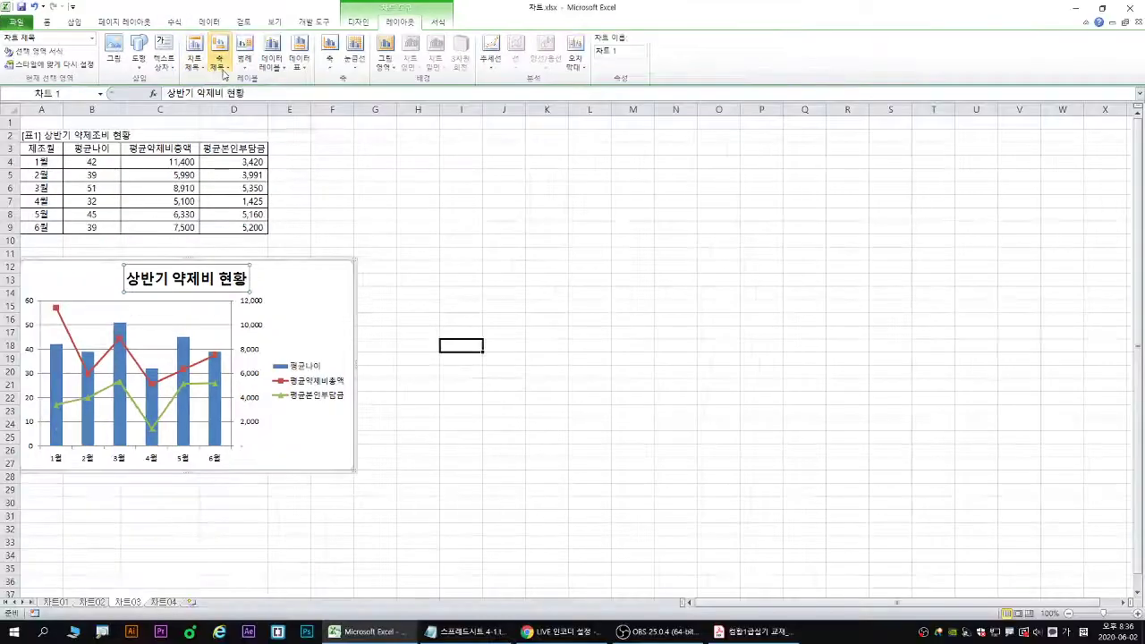
{"action": "left_click", "coordinate": [251, 89]}
{"action": "mouse_move", "coordinate": [318, 164]}
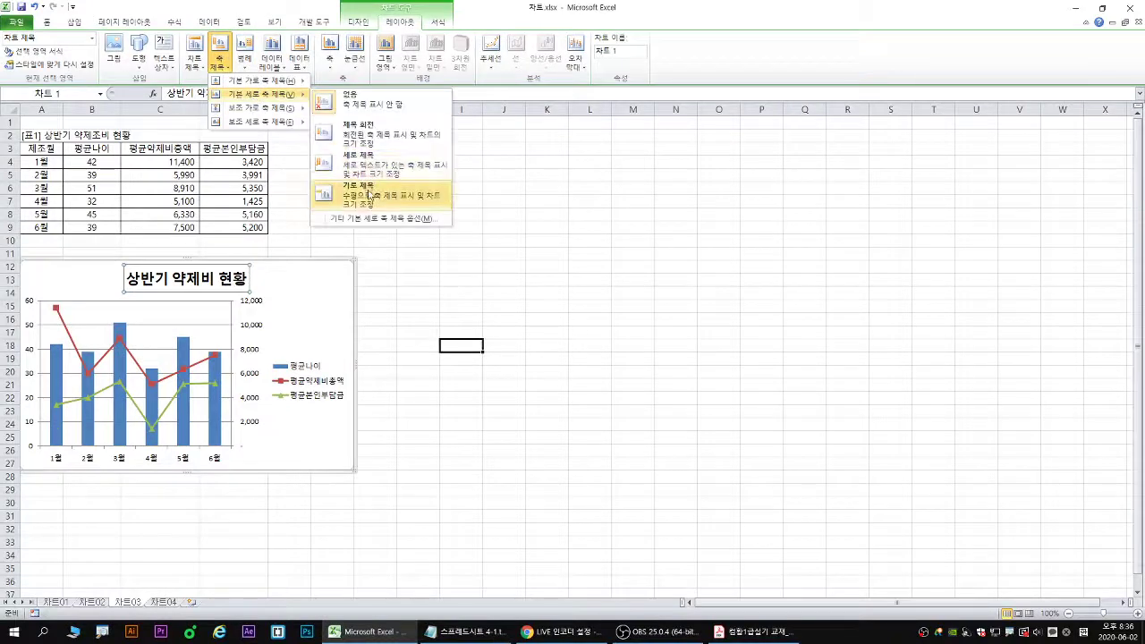
{"action": "left_click", "coordinate": [370, 195]}
{"action": "left_click", "coordinate": [176, 93]}
{"action": "type", "text": "나이"}
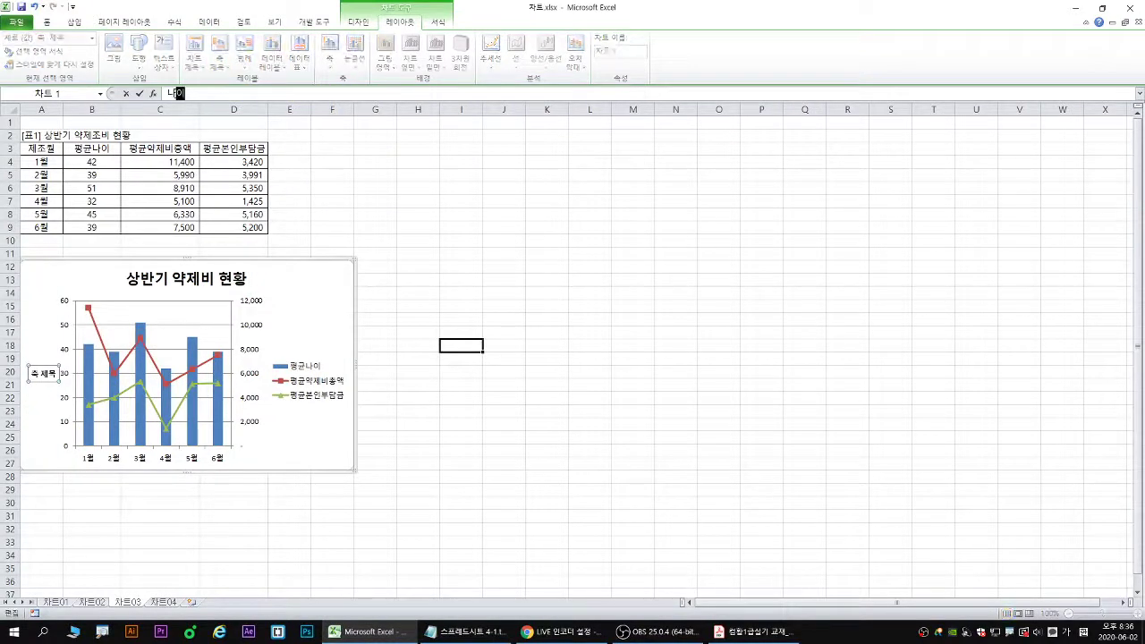
{"action": "key", "text": "Return"}
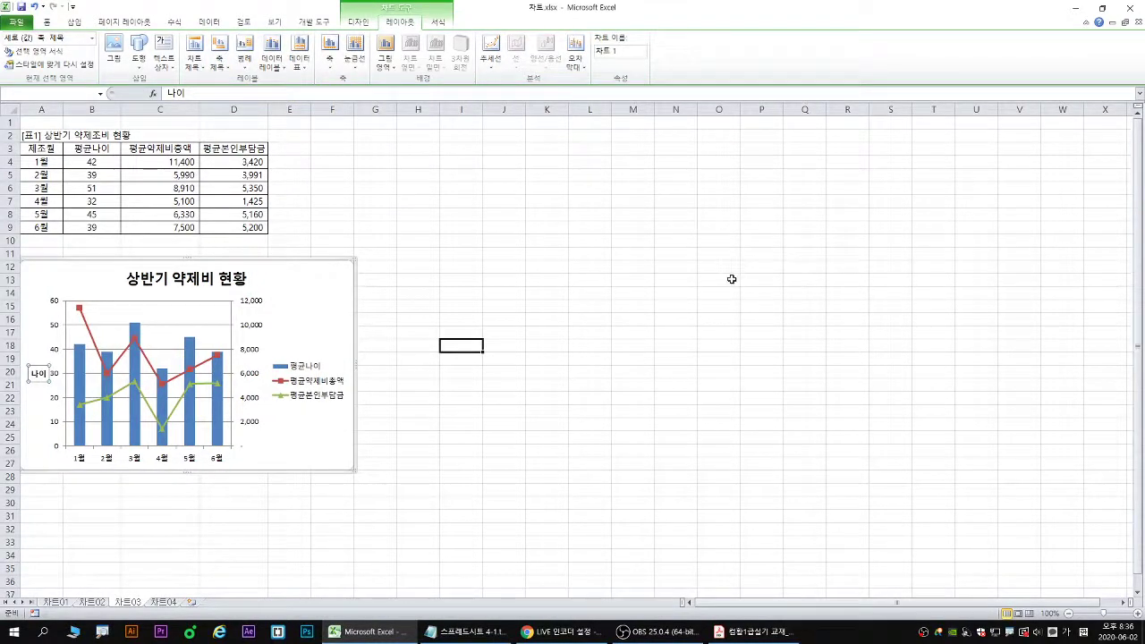
- Check the target figure in the textbook PDF, then add a horizontal title reading 금액 to the chart's secondary vertical axis in Excel
{"action": "left_click", "coordinate": [756, 634]}
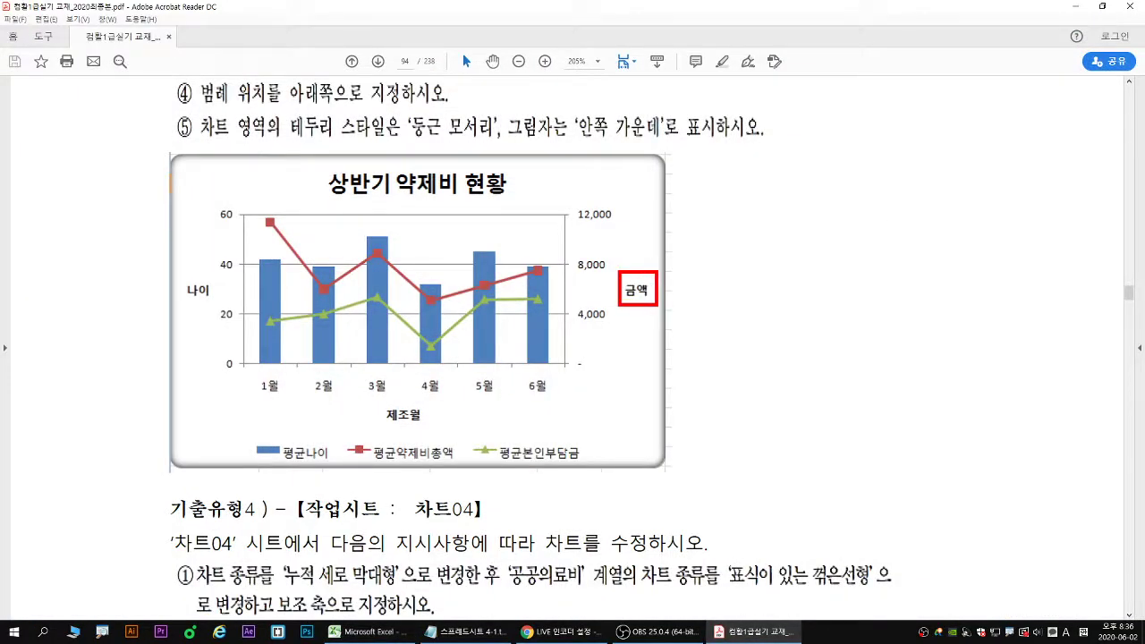
{"action": "key", "text": "Escape"}
{"action": "left_click", "coordinate": [1077, 7]}
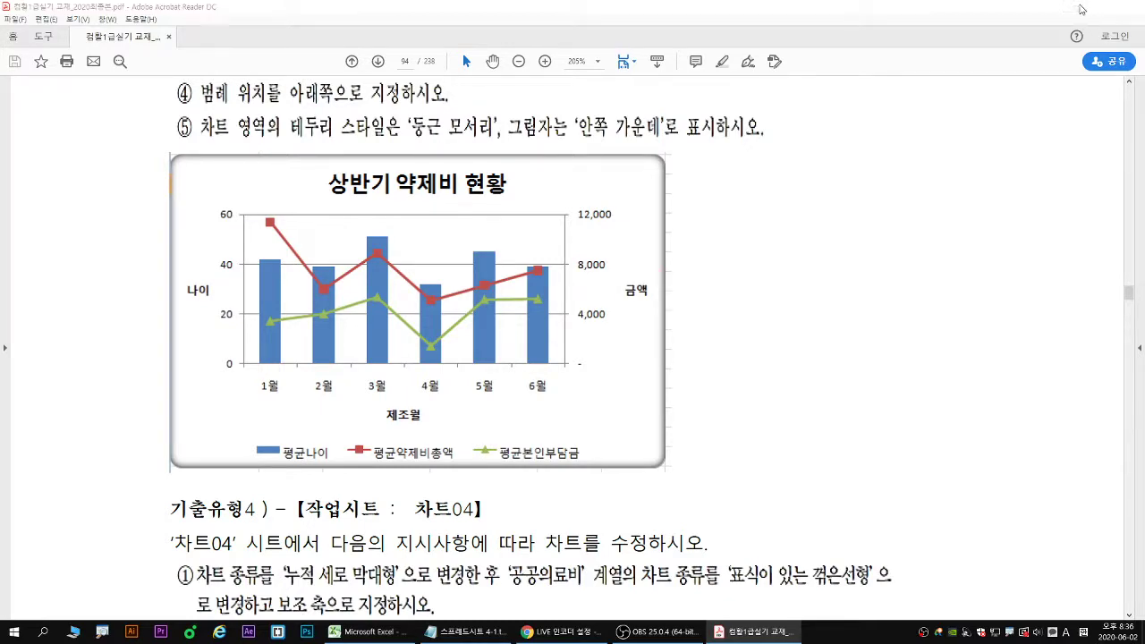
{"action": "left_click", "coordinate": [226, 66]}
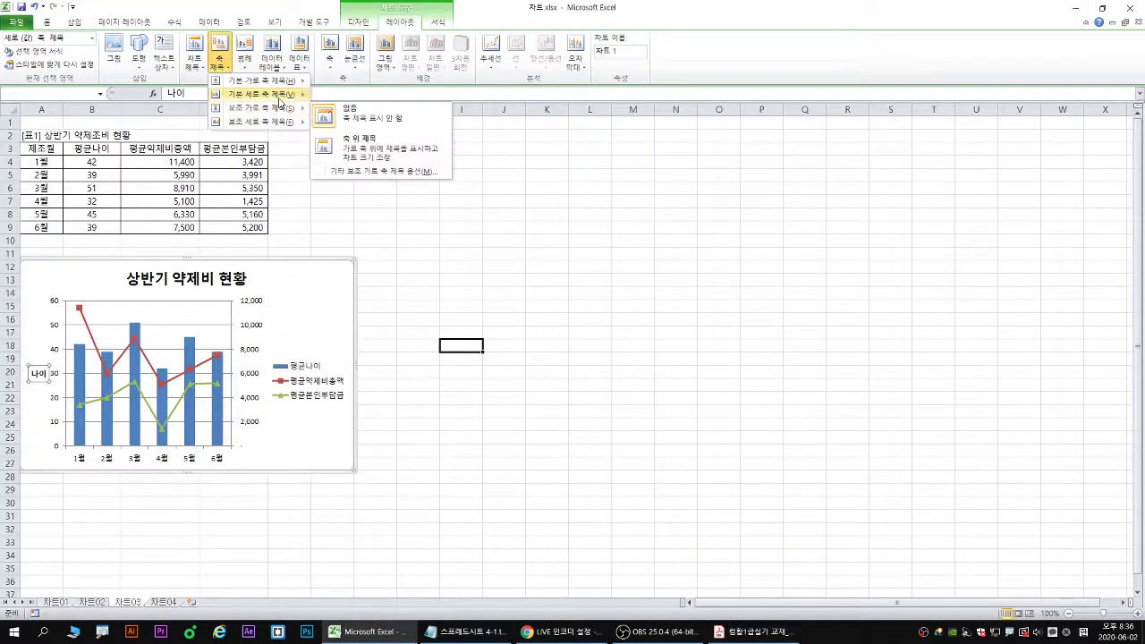
{"action": "mouse_move", "coordinate": [272, 130]}
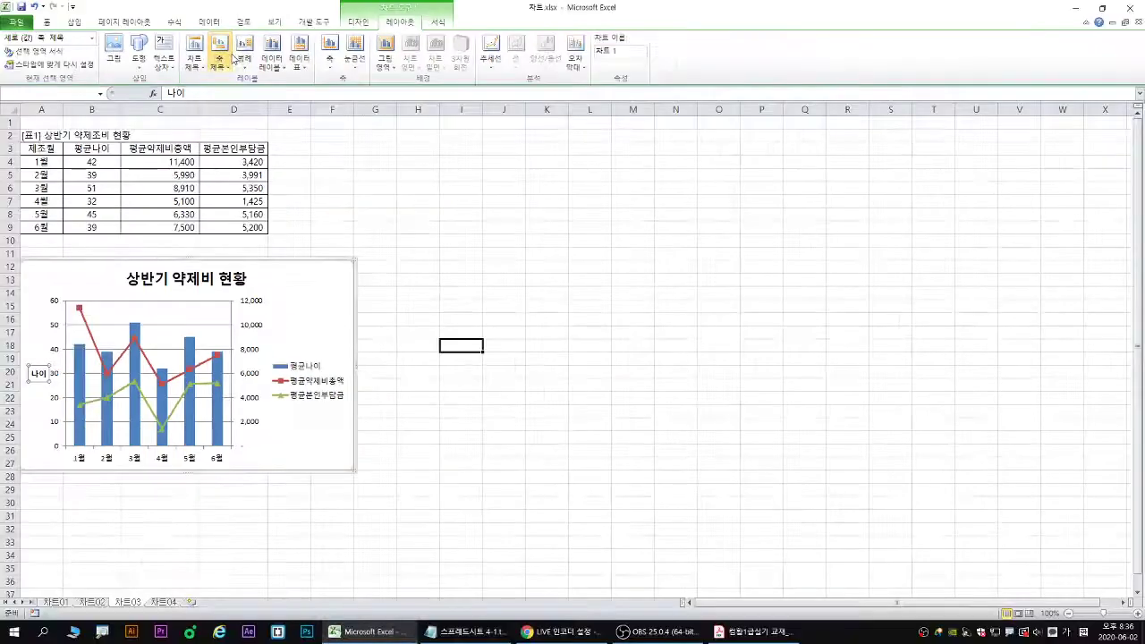
{"action": "left_click", "coordinate": [228, 89]}
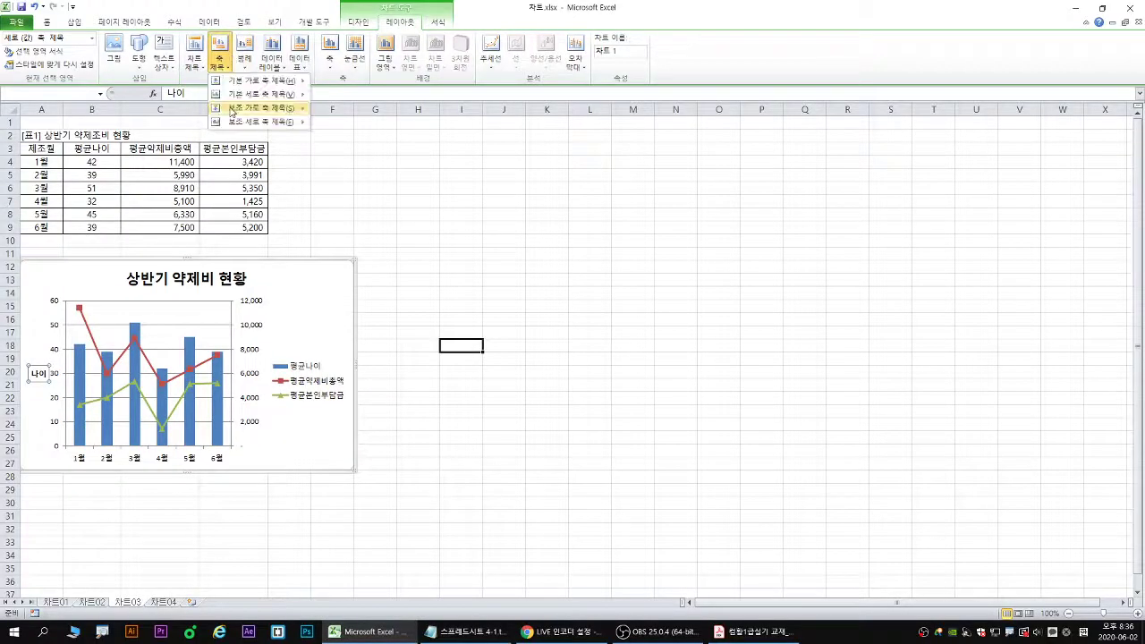
{"action": "mouse_move", "coordinate": [243, 127]}
{"action": "left_click", "coordinate": [372, 220]}
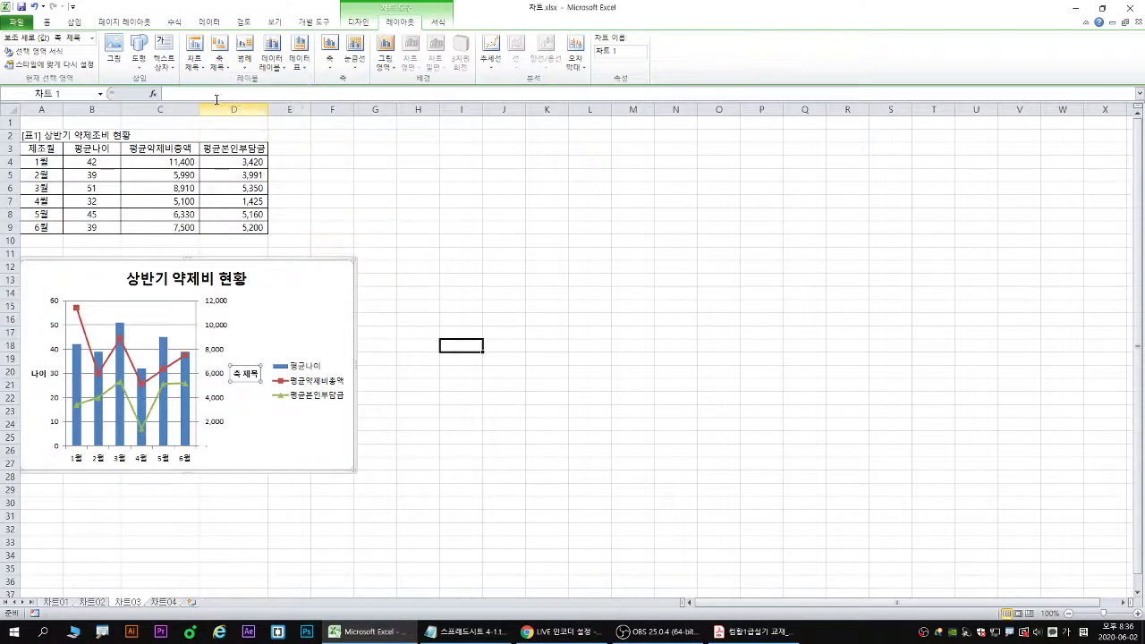
{"action": "left_click", "coordinate": [188, 94]}
{"action": "type", "text": "금액"}
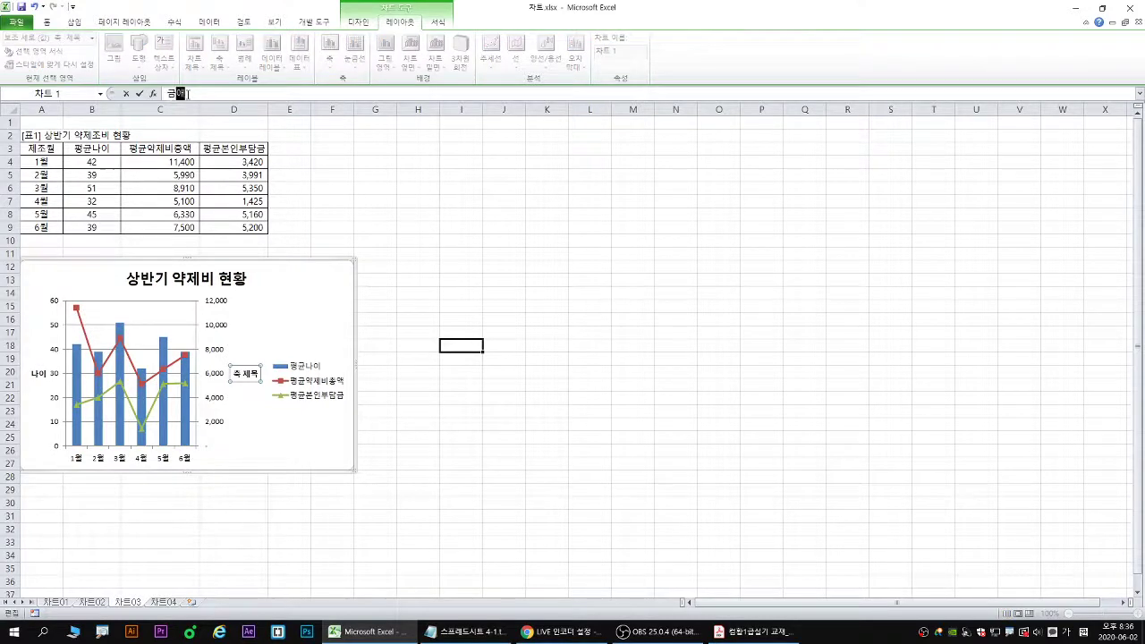
{"action": "key", "text": "Return"}
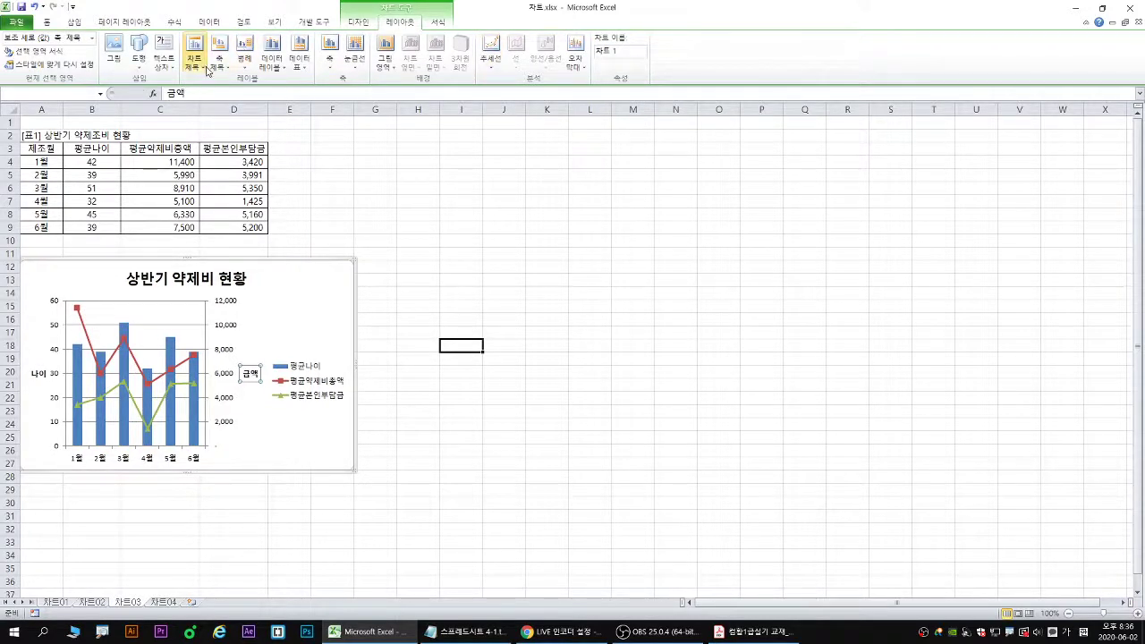
- Add a title below the primary horizontal axis and link it to cell A3 with =차트03!$A$3
{"action": "left_click", "coordinate": [216, 67]}
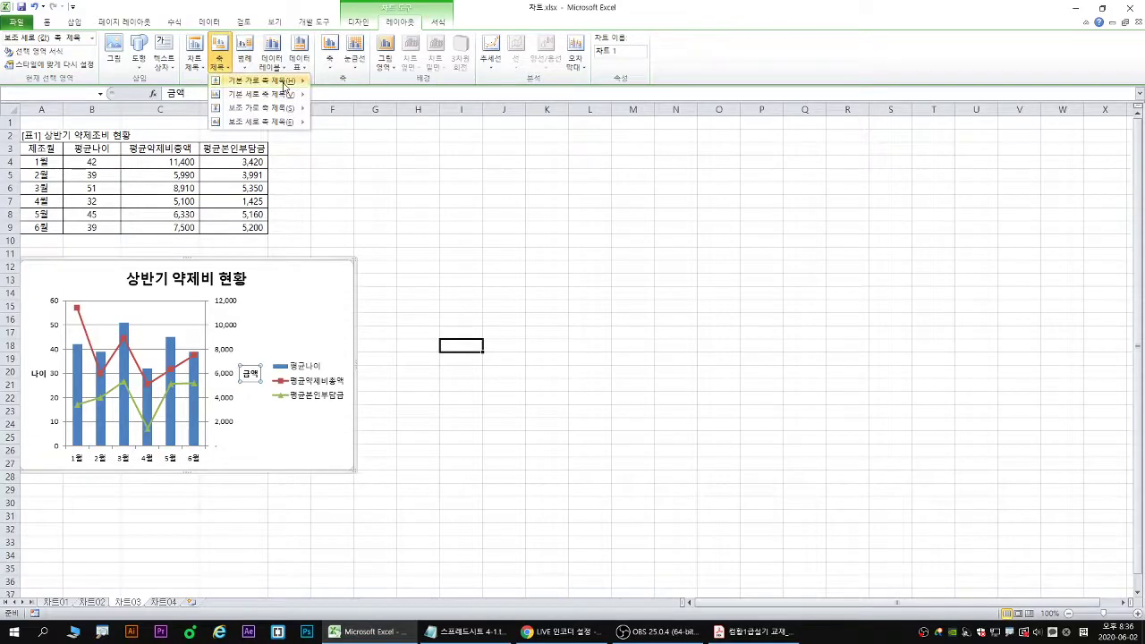
{"action": "mouse_move", "coordinate": [255, 80]}
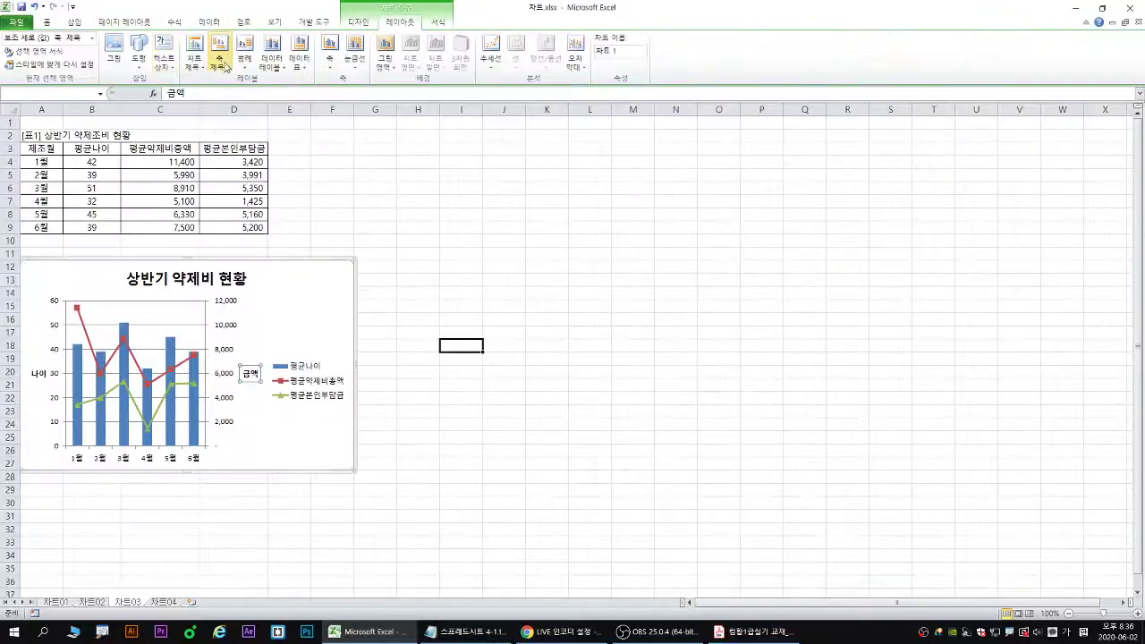
{"action": "left_click", "coordinate": [301, 101]}
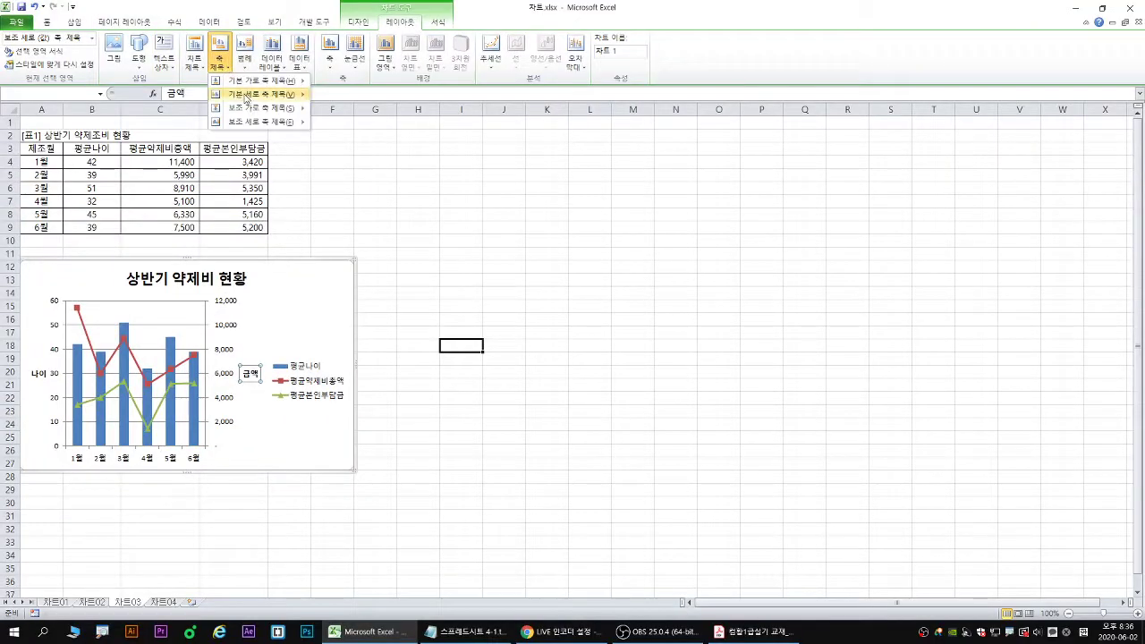
{"action": "left_click", "coordinate": [356, 123]}
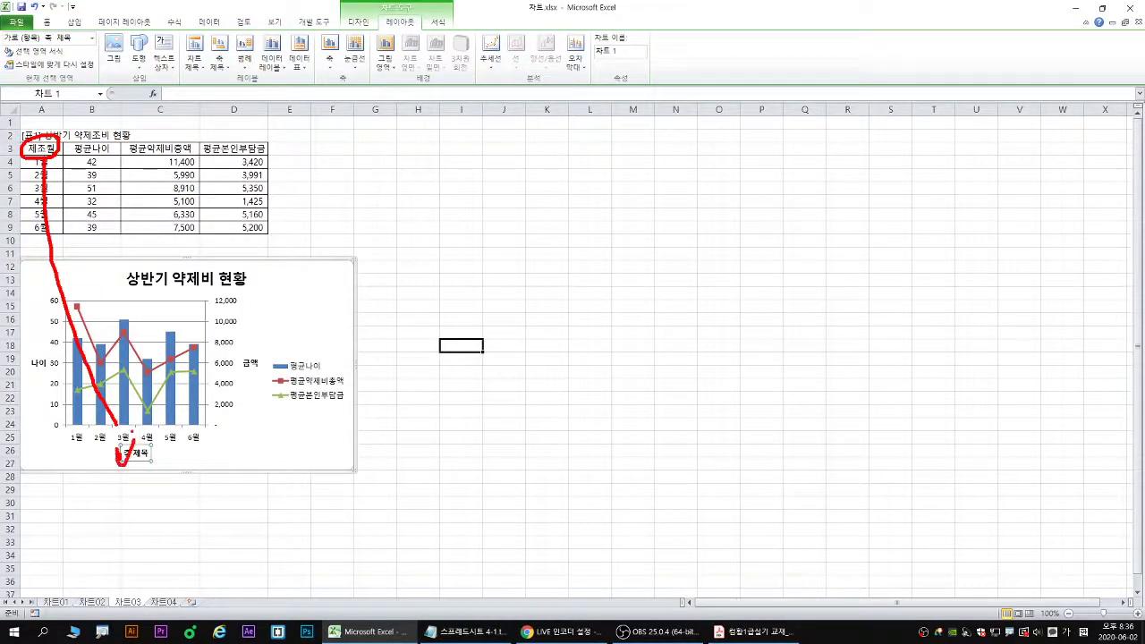
{"action": "left_click", "coordinate": [169, 94]}
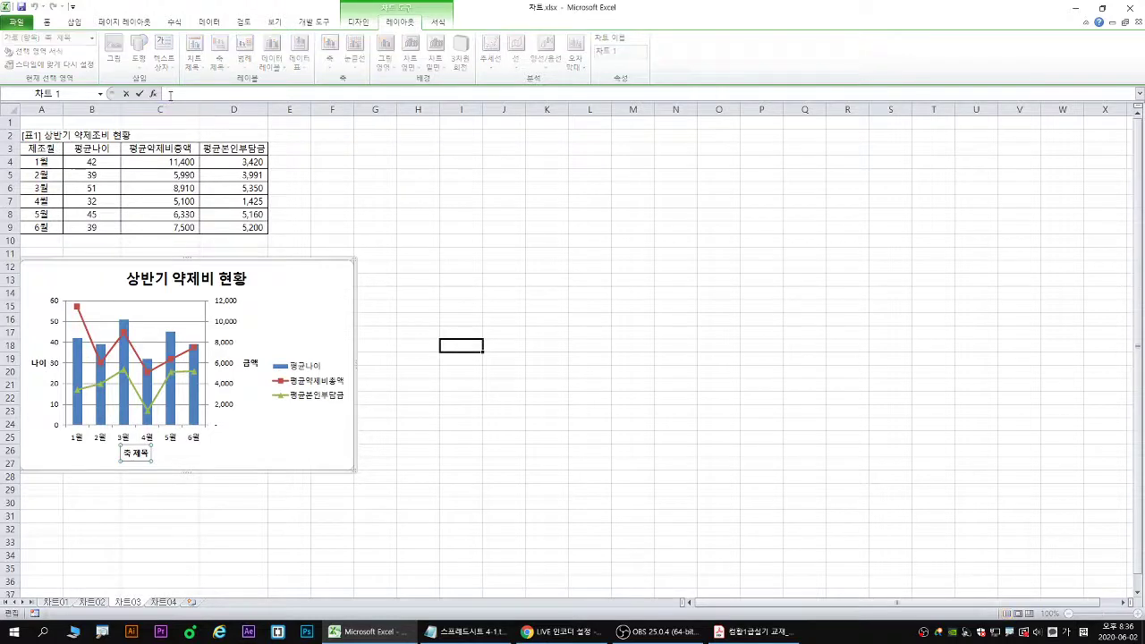
{"action": "left_click", "coordinate": [40, 150]}
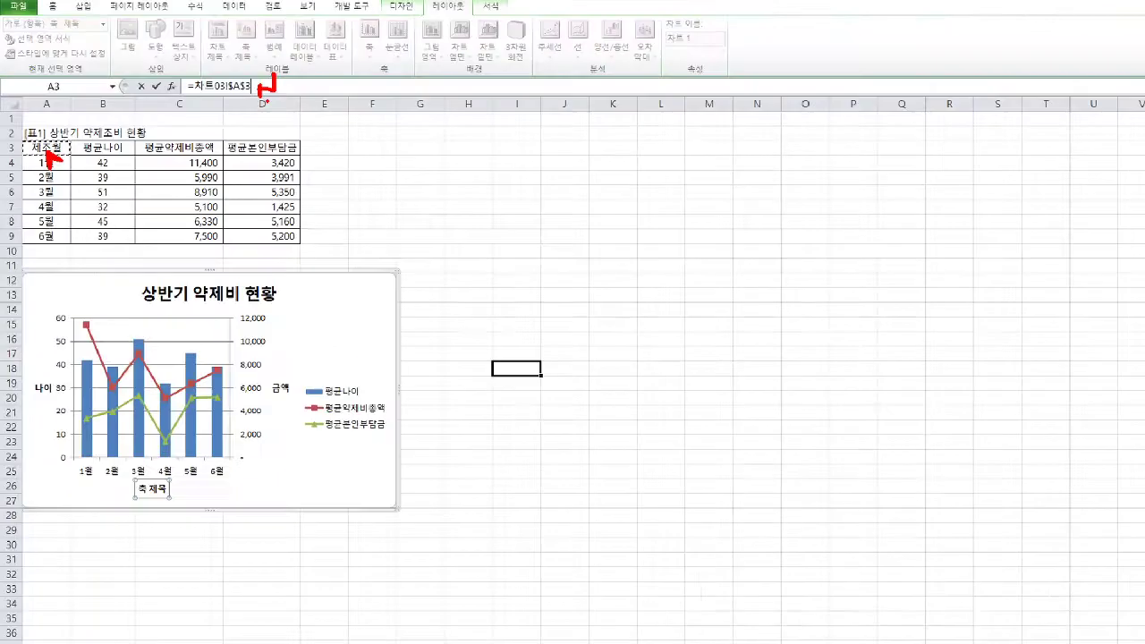
{"action": "key", "text": "Return"}
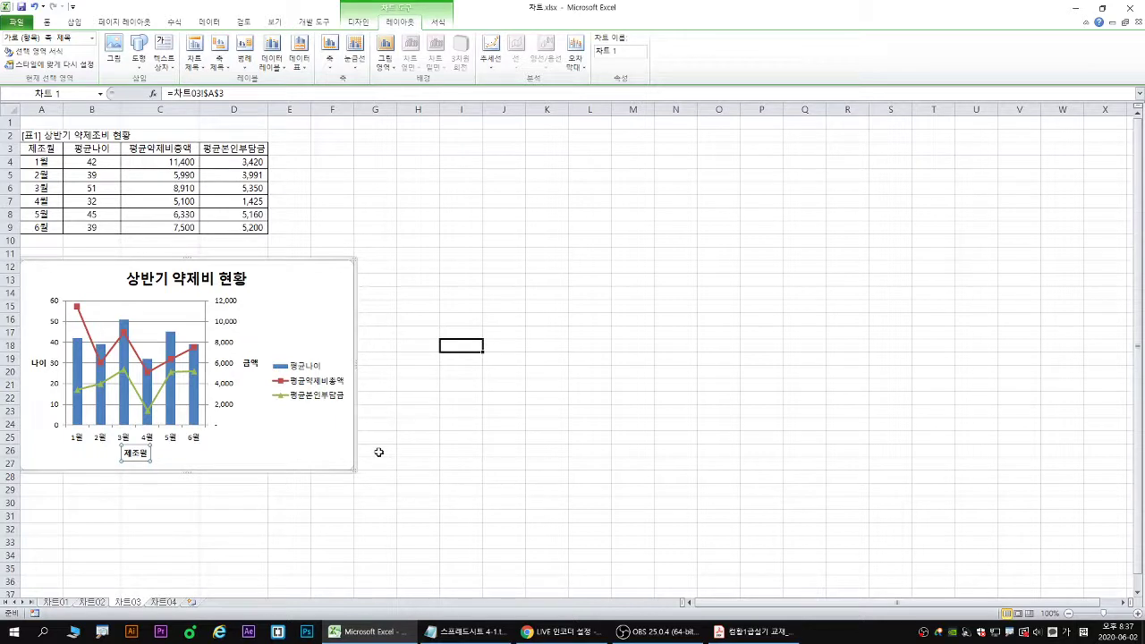
- Set the primary vertical axis's major unit (주 단위) to a fixed 20
{"action": "left_click", "coordinate": [56, 343]}
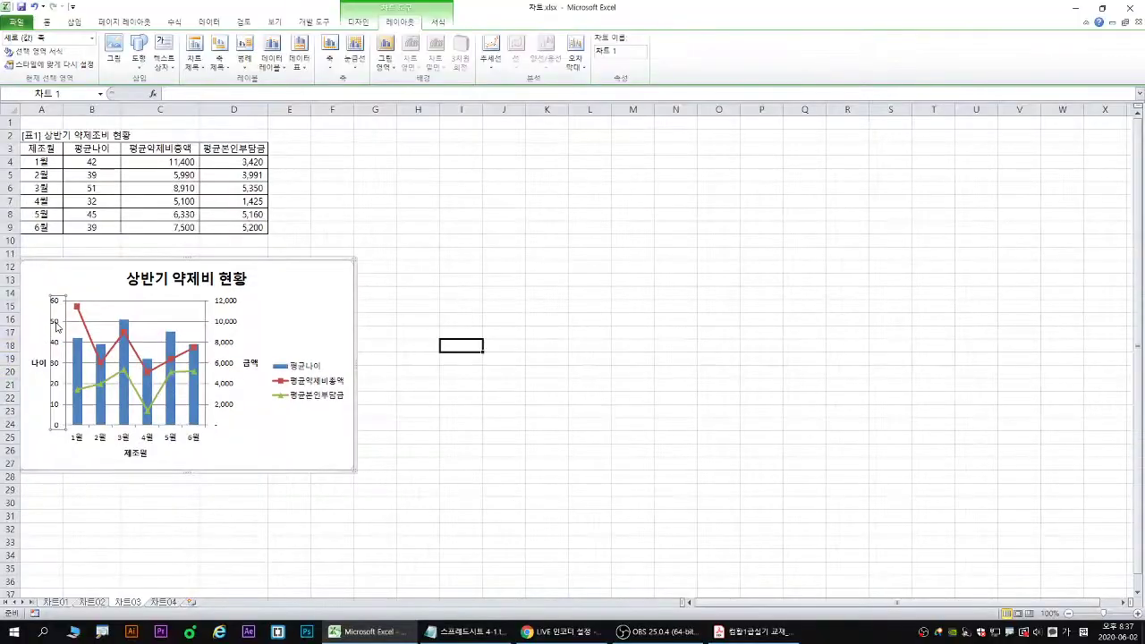
{"action": "right_click", "coordinate": [98, 291]}
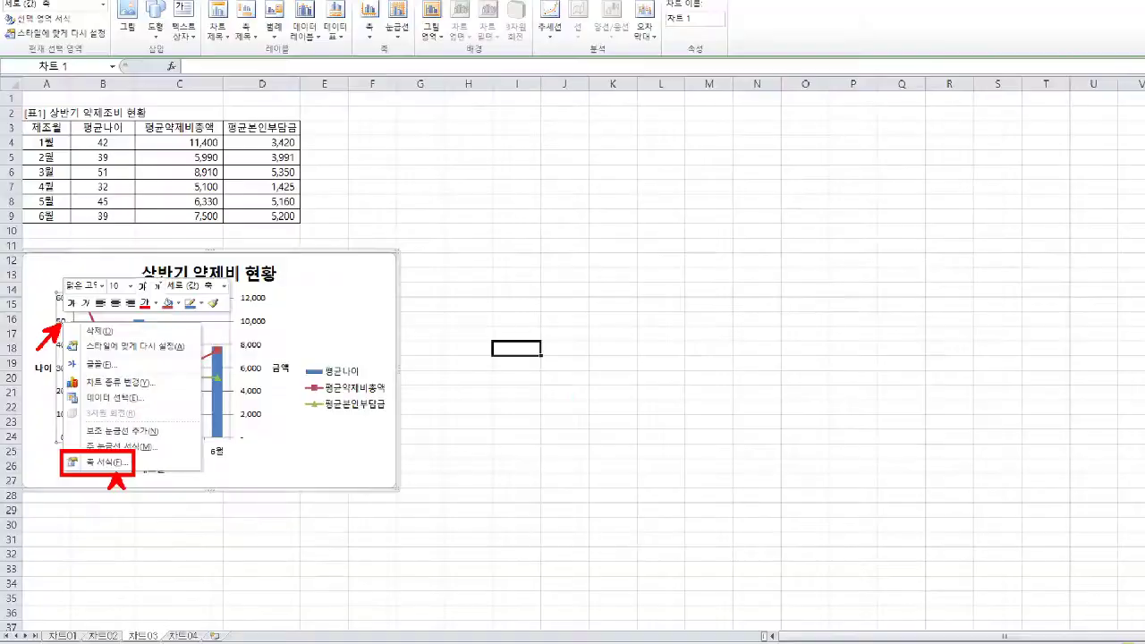
{"action": "key", "text": "f"}
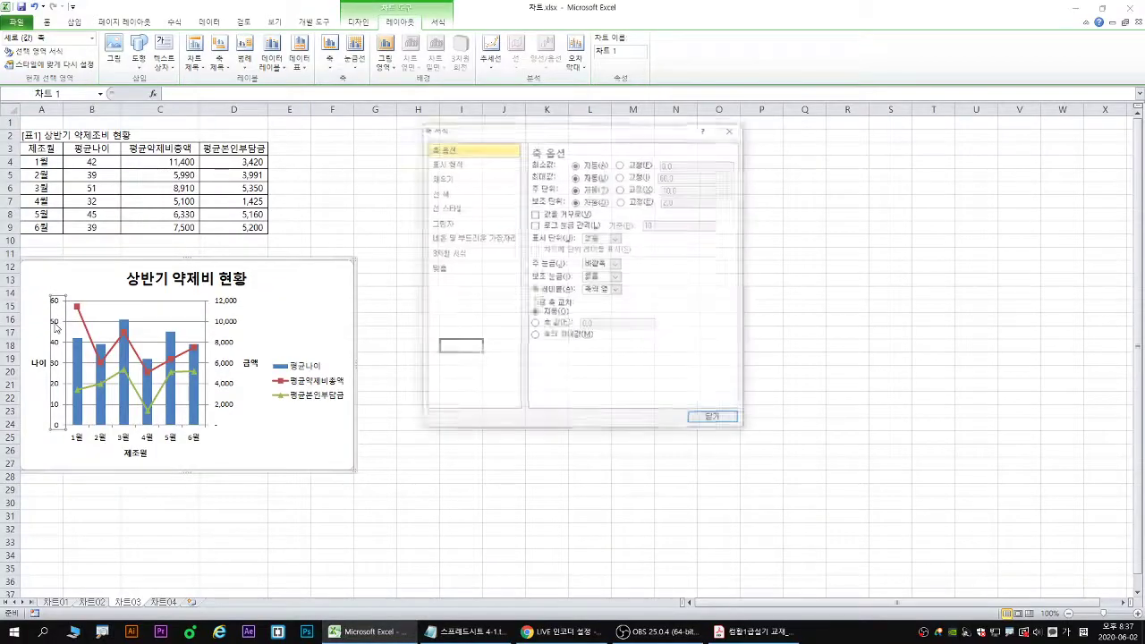
{"action": "left_click_drag", "start_coordinate": [531, 134], "coordinate": [271, 249]}
{"action": "left_click", "coordinate": [359, 307]}
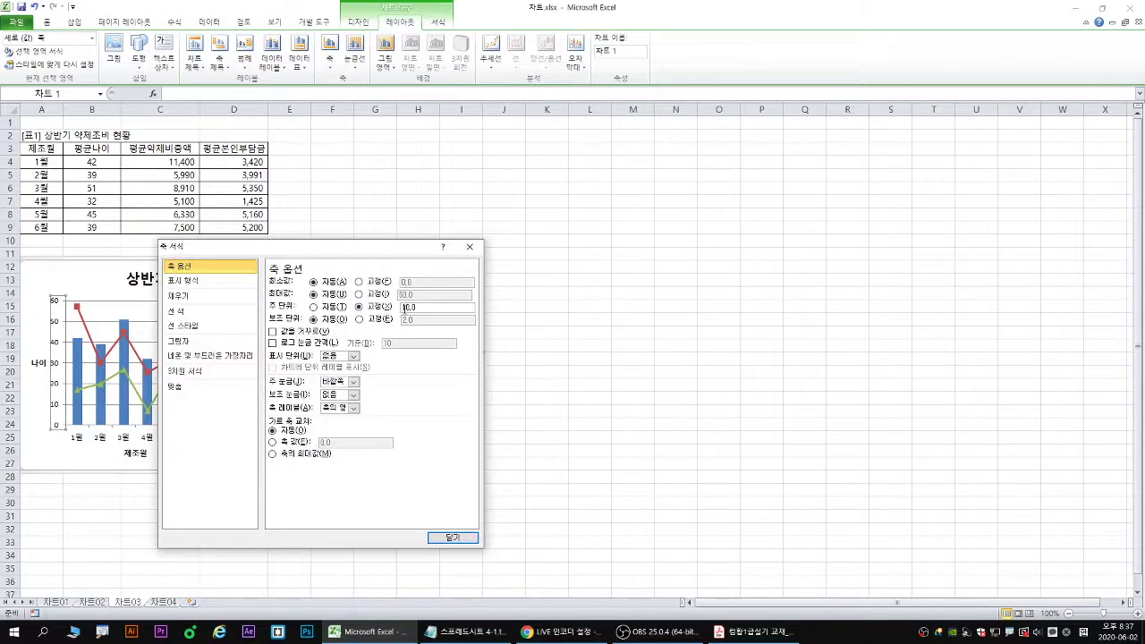
{"action": "left_click_drag", "start_coordinate": [400, 307], "coordinate": [407, 306]}
{"action": "type", "text": "2"}
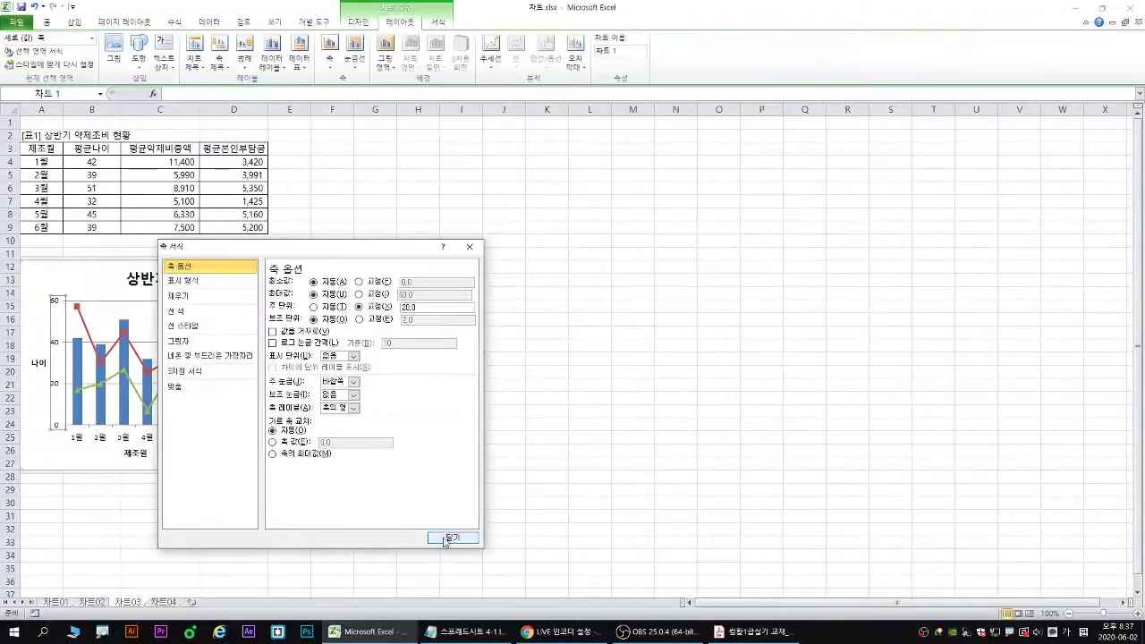
{"action": "left_click", "coordinate": [449, 540]}
- Set the secondary vertical axis's major unit (주 단위) to a fixed 4000
{"action": "left_click", "coordinate": [225, 328]}
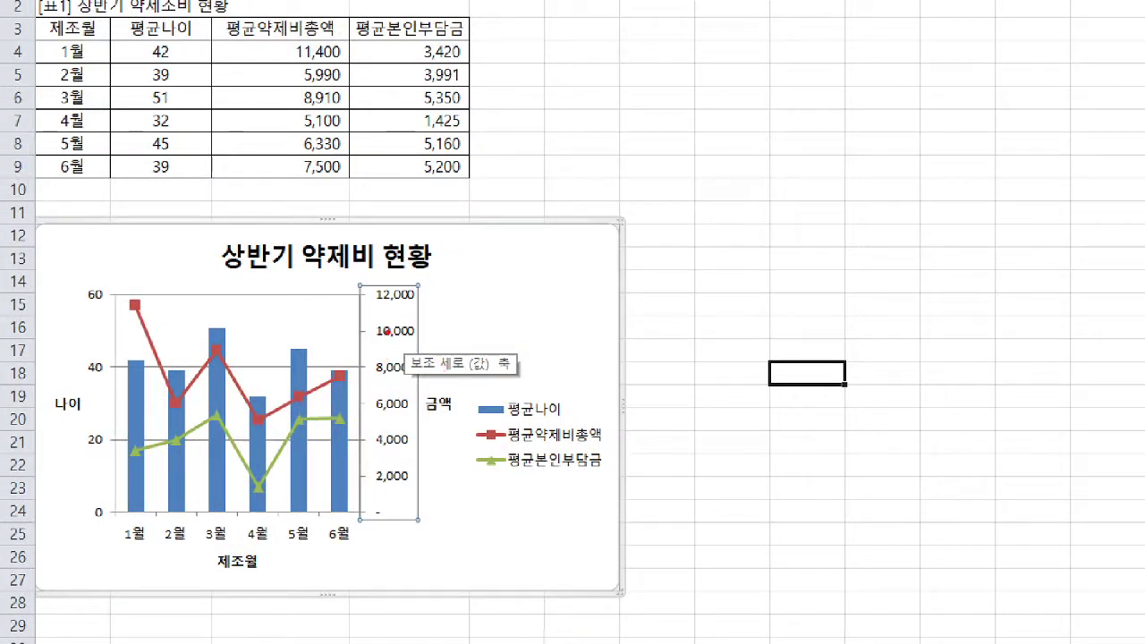
{"action": "mouse_move", "coordinate": [386, 332]}
{"action": "left_mouse_down"}
{"action": "mouse_move", "coordinate": [393, 356]}
{"action": "mouse_move", "coordinate": [421, 350]}
{"action": "left_mouse_up"}
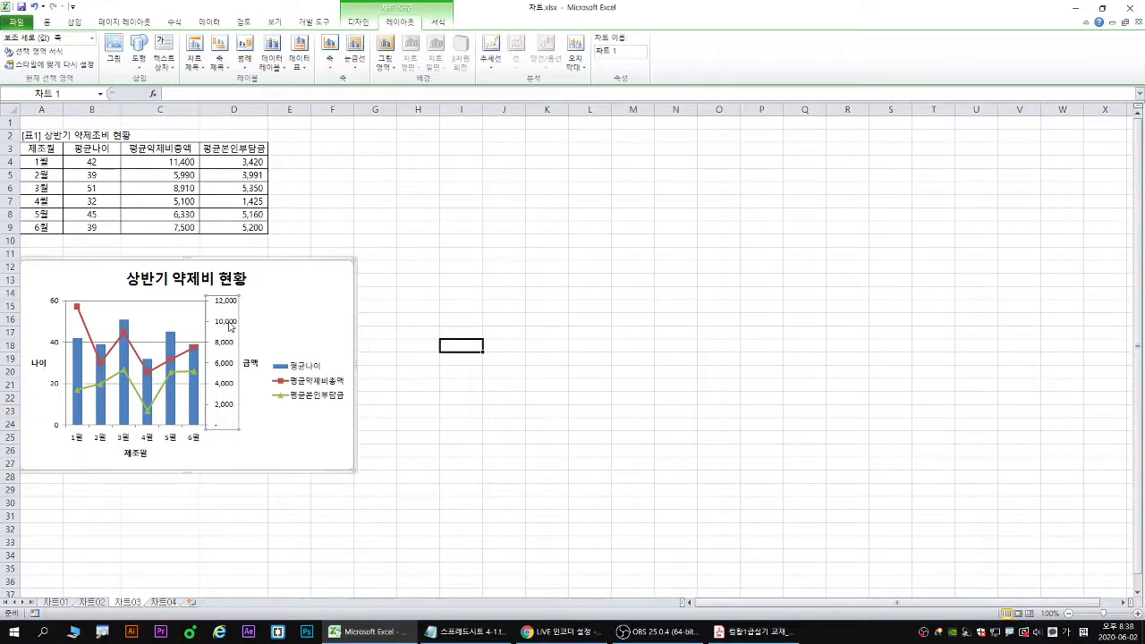
{"action": "double_click", "coordinate": [230, 328]}
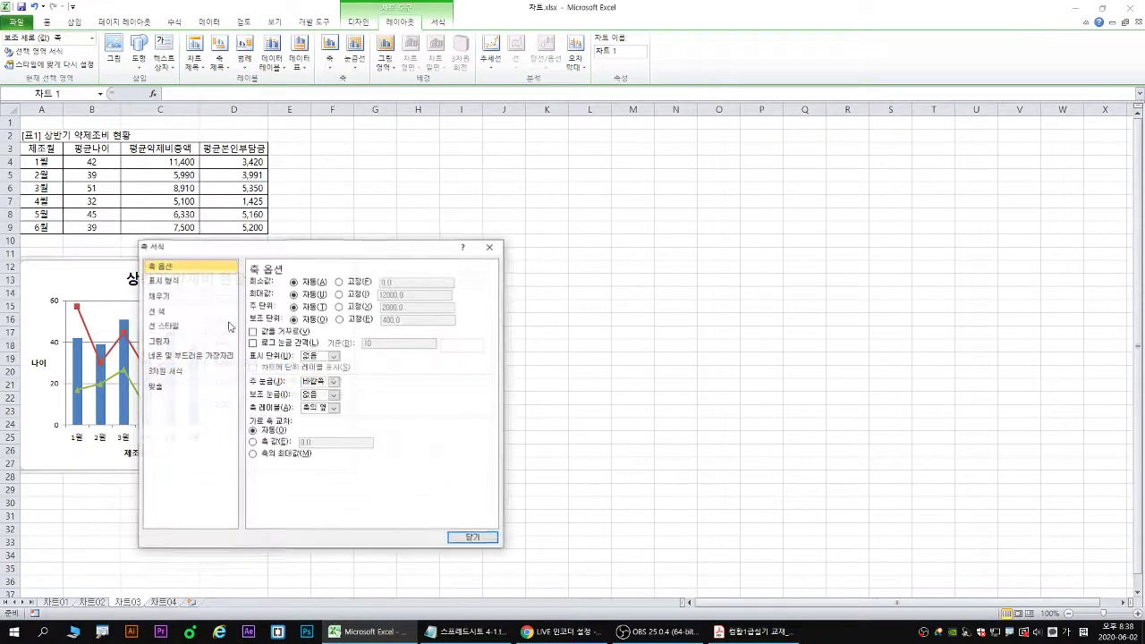
{"action": "left_click", "coordinate": [339, 307]}
{"action": "left_click_drag", "start_coordinate": [379, 306], "coordinate": [385, 307]}
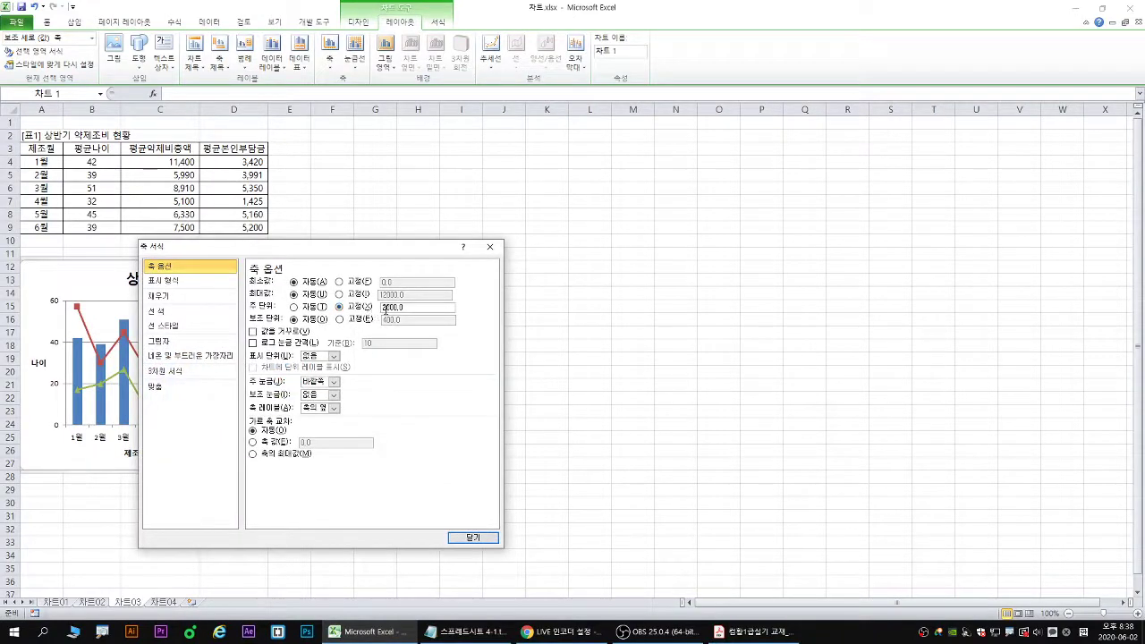
{"action": "type", "text": "4"}
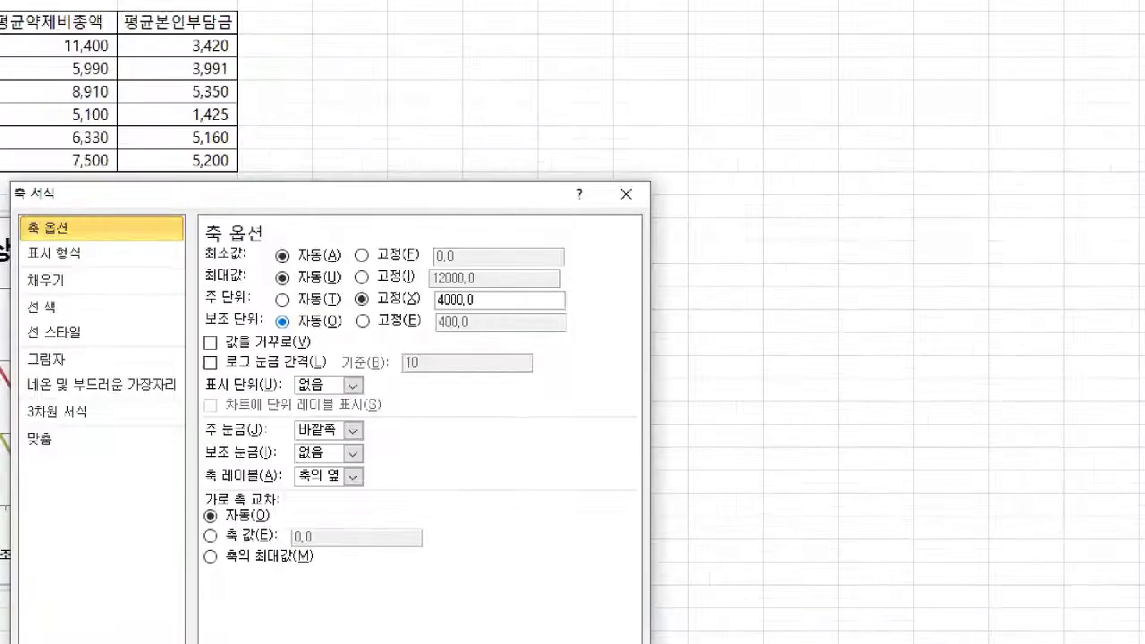
{"action": "left_click_drag", "start_coordinate": [321, 327], "coordinate": [335, 308]}
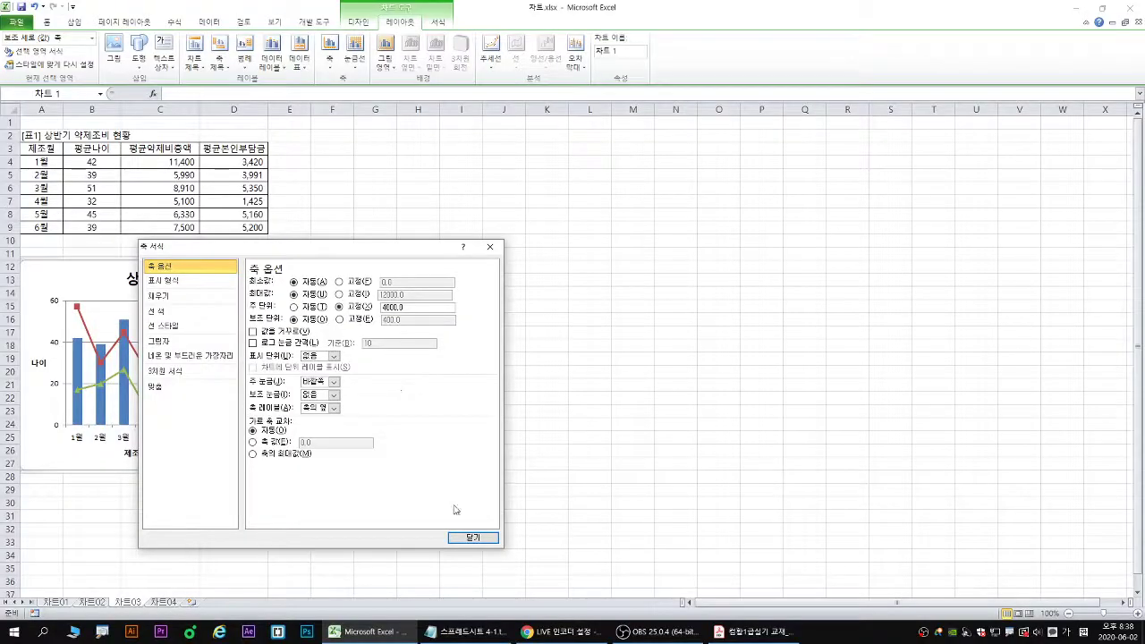
{"action": "left_click", "coordinate": [475, 540]}
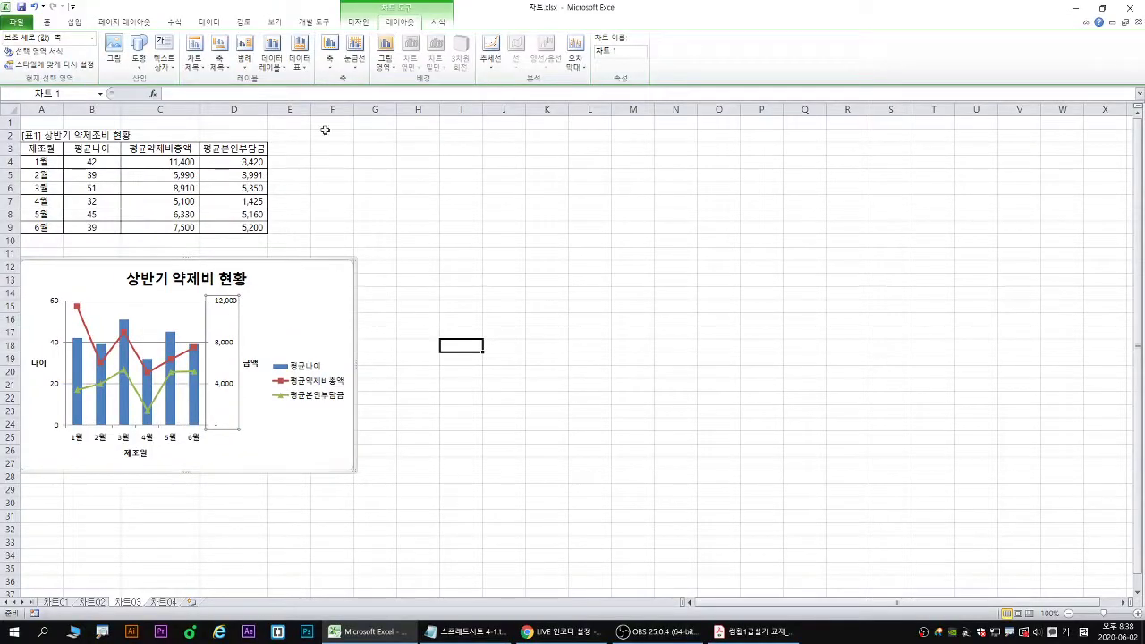
- Place the legend below the plot area of the 상반기 약제비 현황 chart
{"action": "left_click", "coordinate": [244, 56]}
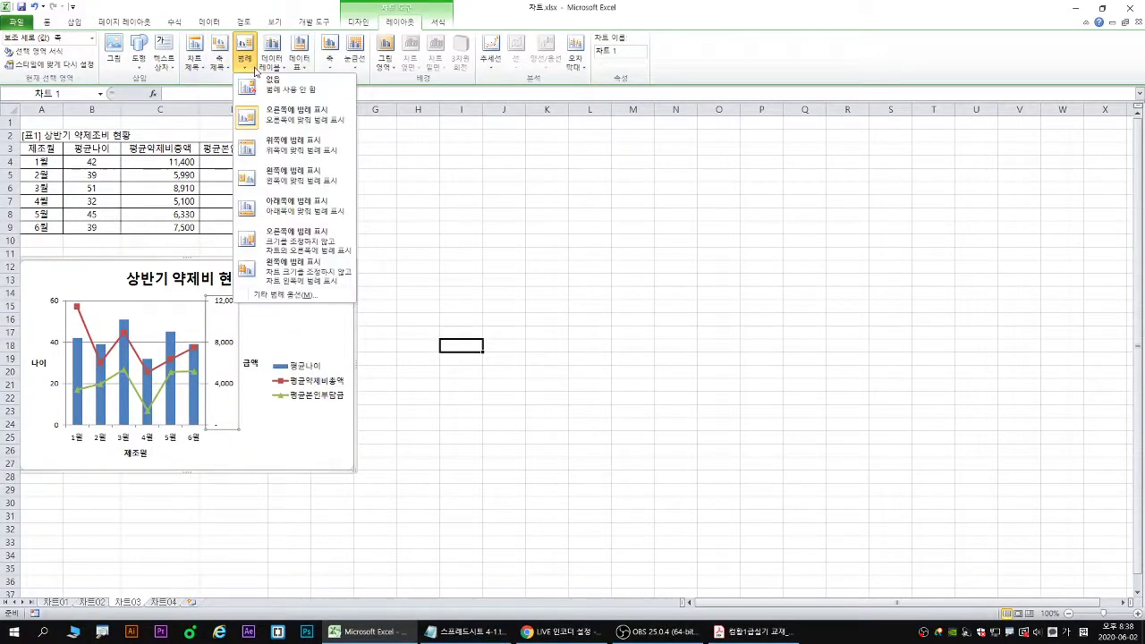
{"action": "left_click", "coordinate": [285, 217]}
{"action": "left_click", "coordinate": [244, 55]}
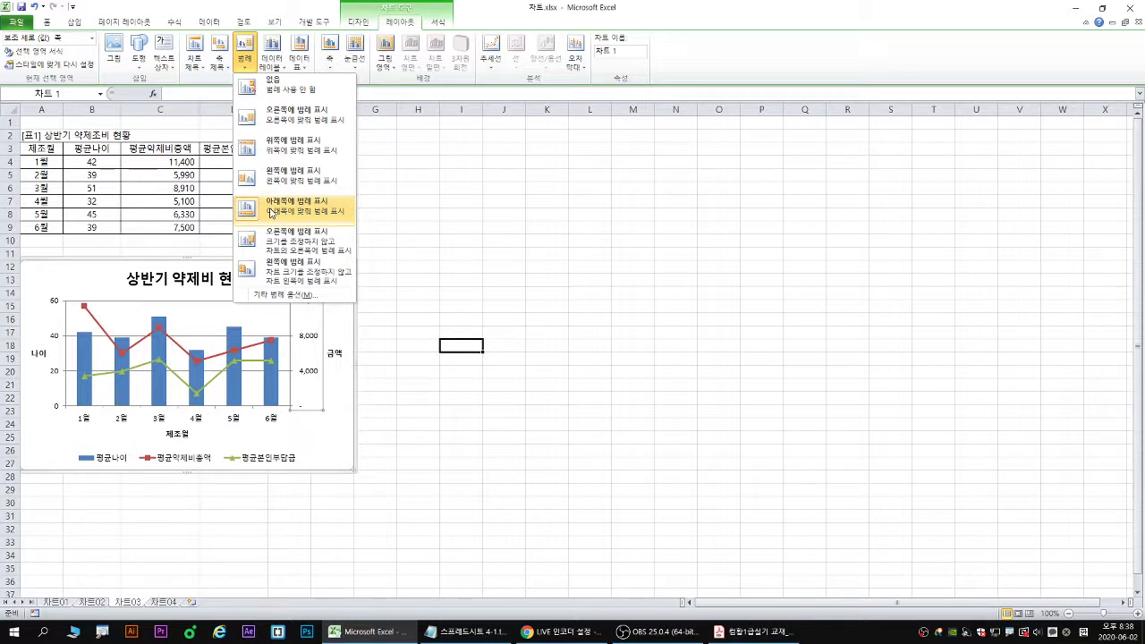
{"action": "left_click", "coordinate": [270, 213]}
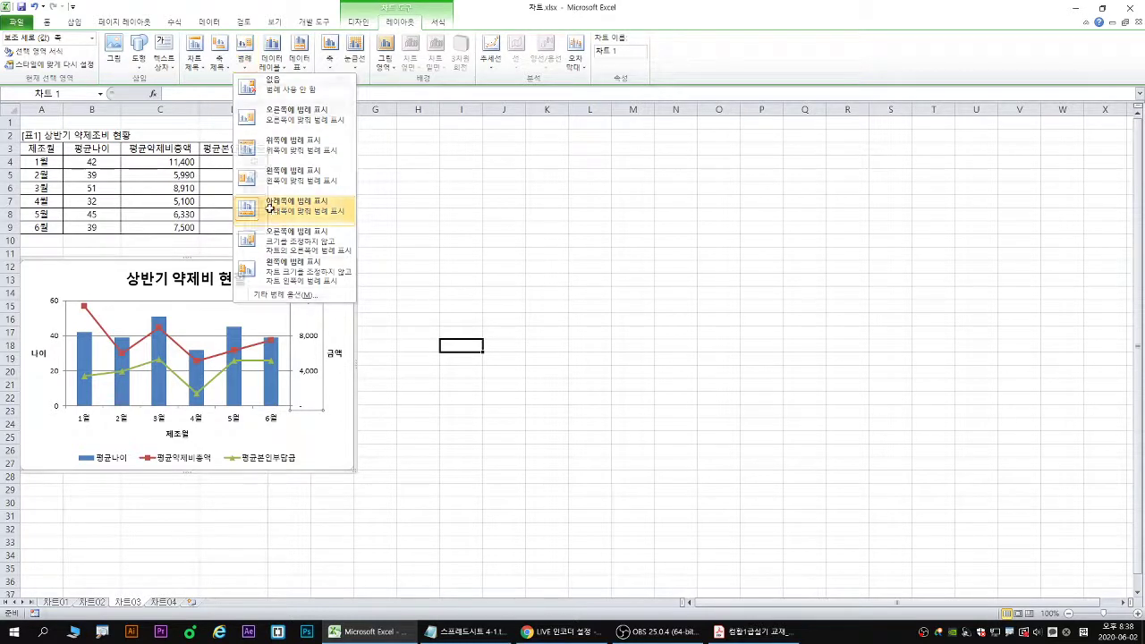
- Format the chart area's border style with rounded corners (둥근 모서리)
{"action": "left_click", "coordinate": [328, 274]}
{"action": "key", "text": "ctrl+1"}
{"action": "left_click", "coordinate": [334, 274]}
{"action": "mouse_move", "coordinate": [334, 274]}
{"action": "left_mouse_down"}
{"action": "mouse_move", "coordinate": [348, 300]}
{"action": "mouse_move", "coordinate": [365, 301]}
{"action": "left_mouse_up"}
{"action": "key", "text": "Escape"}
{"action": "right_click", "coordinate": [334, 278]}
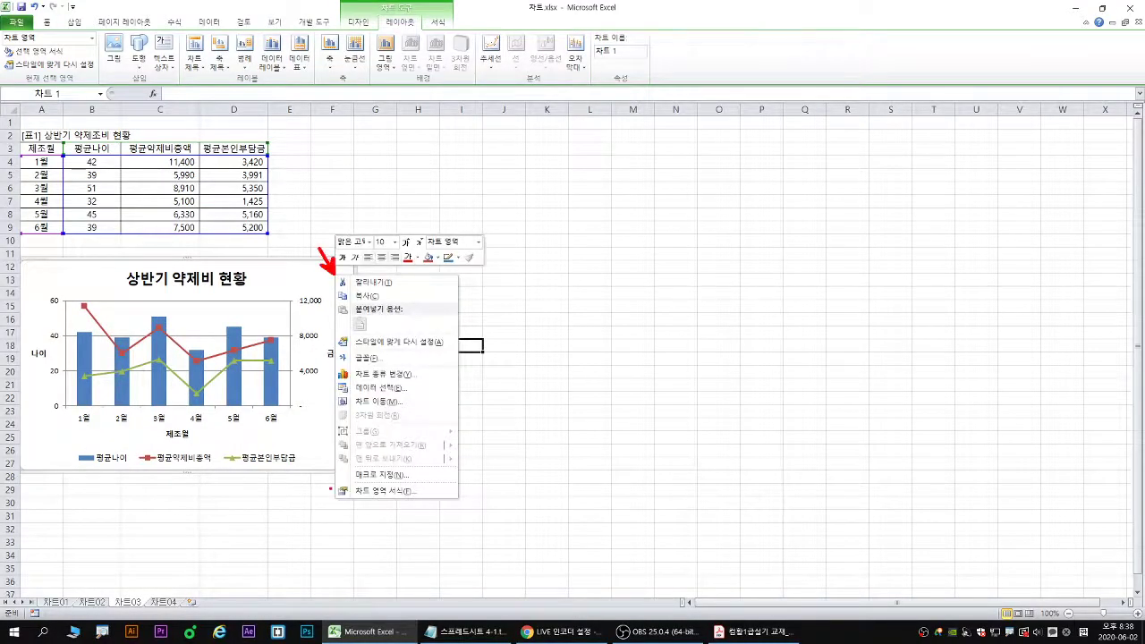
{"action": "left_click_drag", "start_coordinate": [331, 484], "coordinate": [422, 499]}
{"action": "key", "text": "Escape"}
{"action": "double_click", "coordinate": [336, 275]}
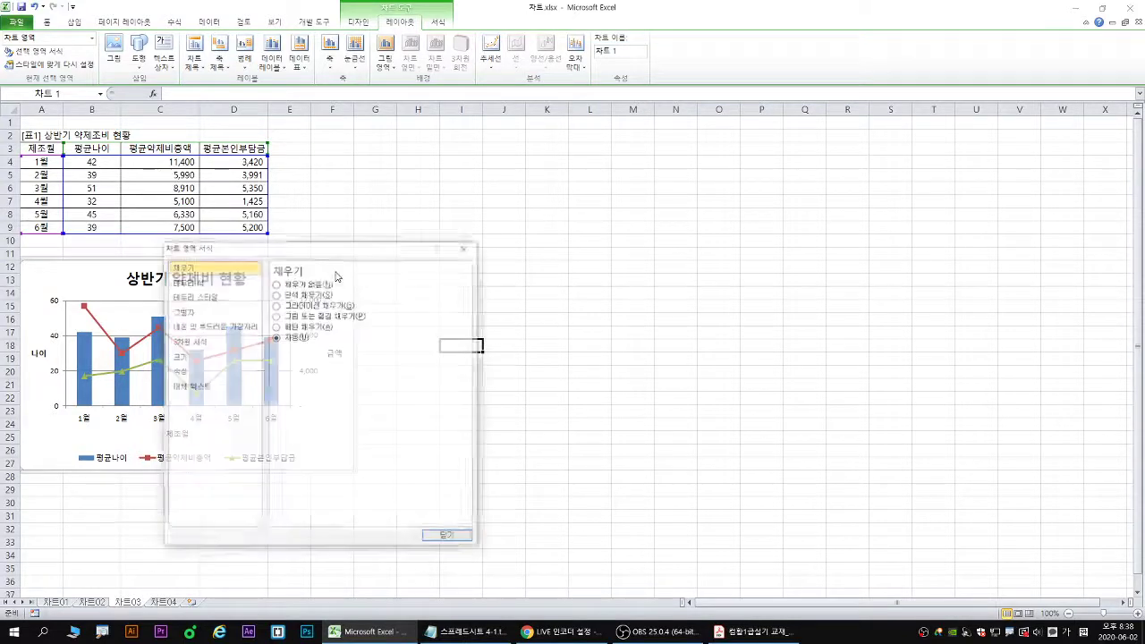
{"action": "left_click", "coordinate": [198, 298]}
{"action": "left_click_drag", "start_coordinate": [313, 250], "coordinate": [518, 196]}
{"action": "left_click", "coordinate": [481, 347]}
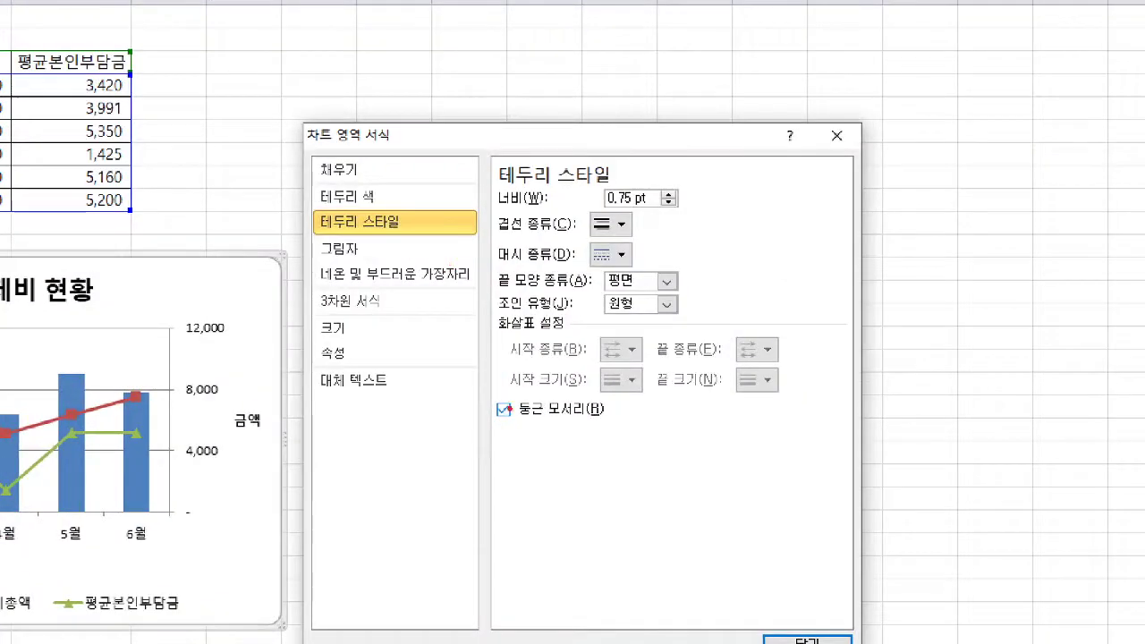
{"action": "mouse_move", "coordinate": [475, 343]}
{"action": "left_mouse_down"}
{"action": "mouse_move", "coordinate": [481, 352]}
{"action": "mouse_move", "coordinate": [490, 338]}
{"action": "left_mouse_up"}
- Apply the inner center (안쪽 가운데) preset shadow to the chart area and close the formatting dialog
{"action": "left_click_drag", "start_coordinate": [351, 279], "coordinate": [329, 250]}
{"action": "left_click", "coordinate": [340, 249]}
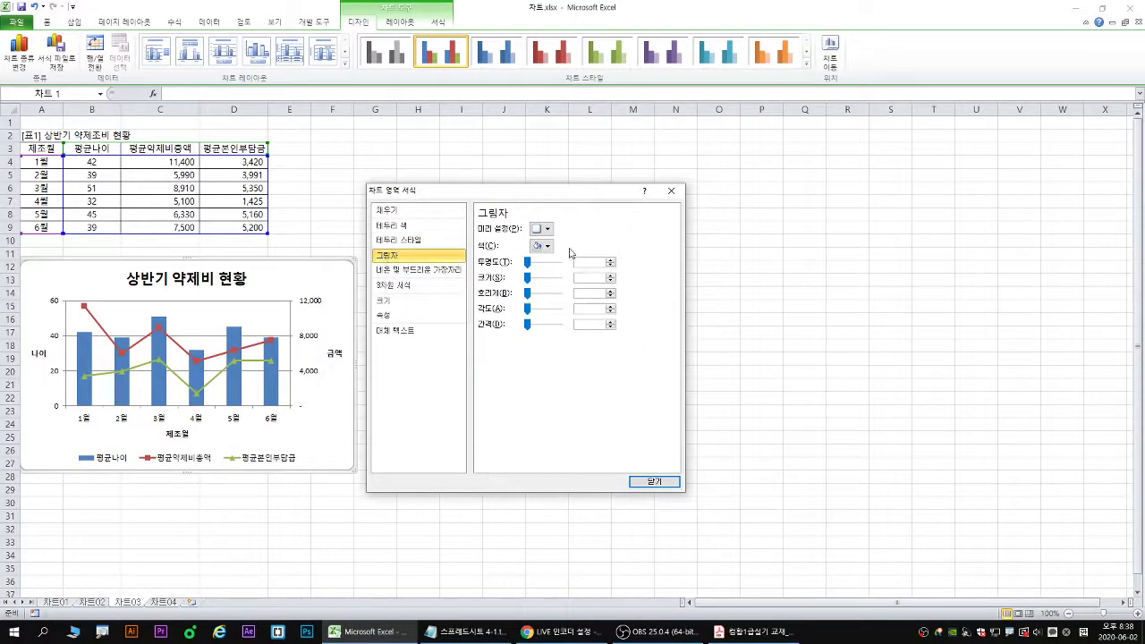
{"action": "left_click", "coordinate": [542, 229]}
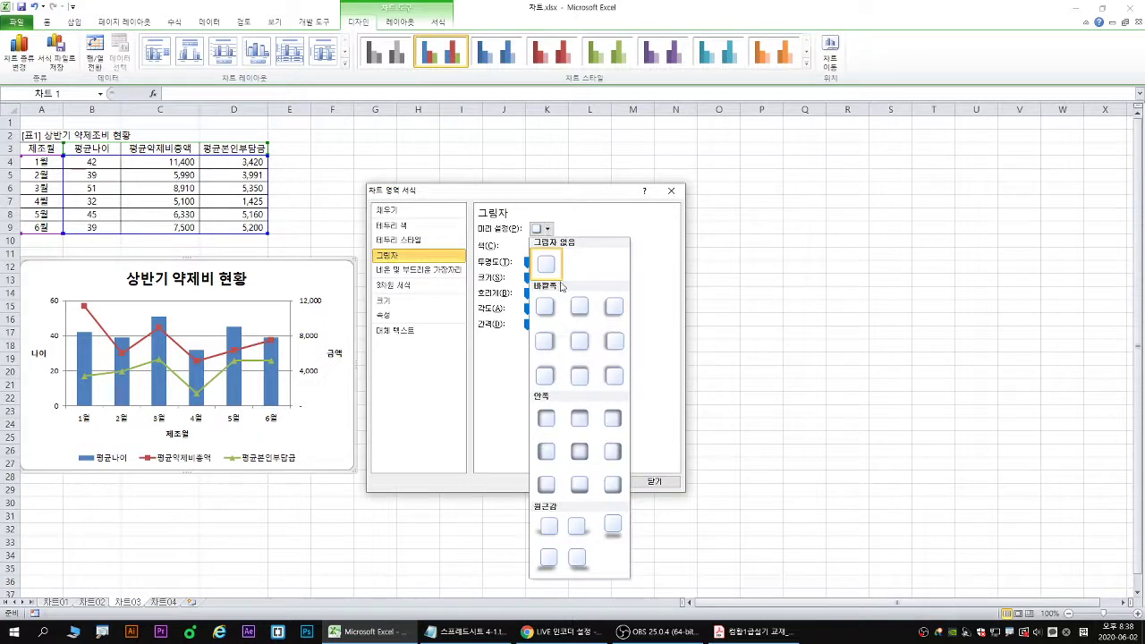
{"action": "left_click", "coordinate": [579, 452]}
{"action": "left_click", "coordinate": [542, 229]}
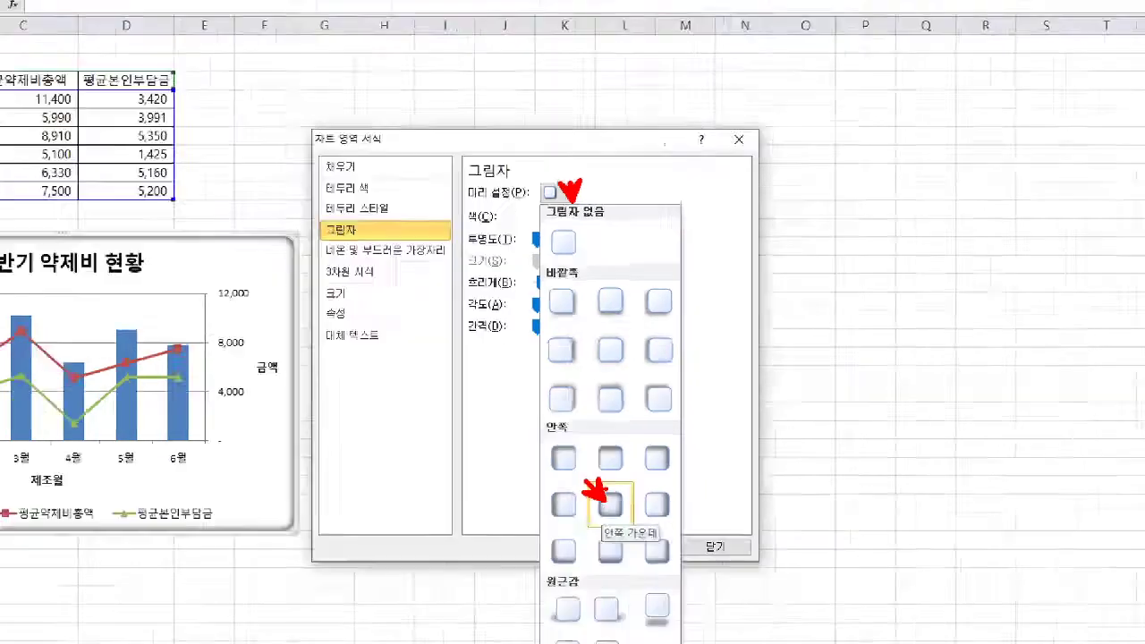
{"action": "left_click", "coordinate": [635, 547]}
{"action": "left_click", "coordinate": [654, 482]}
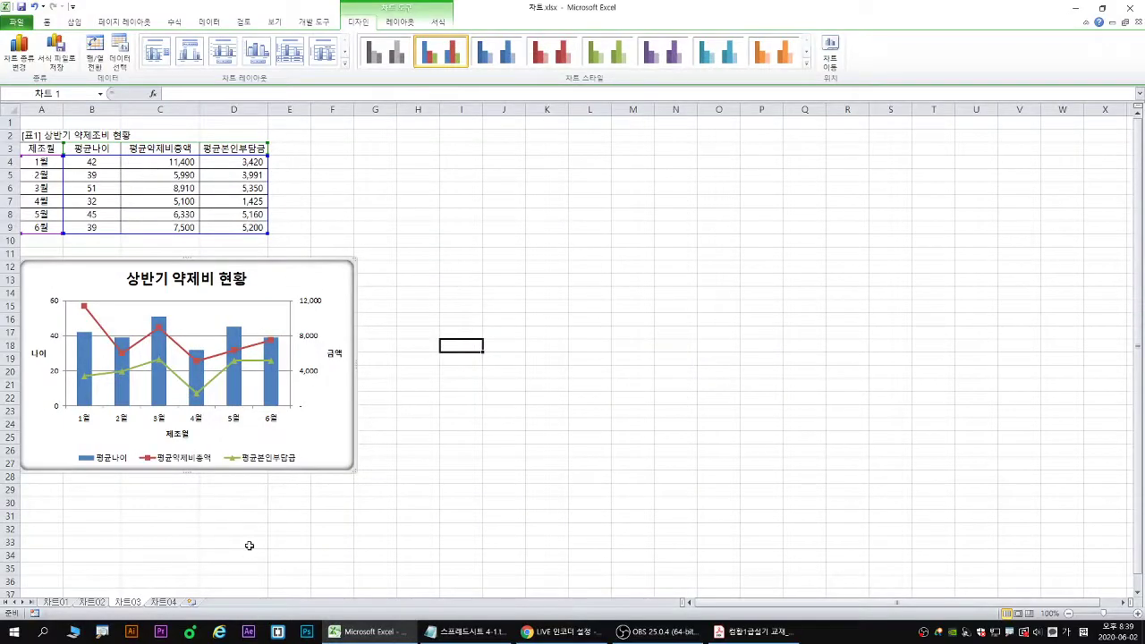
- Change the chart on the 차트04 sheet to a stacked column chart
{"action": "left_click", "coordinate": [163, 603]}
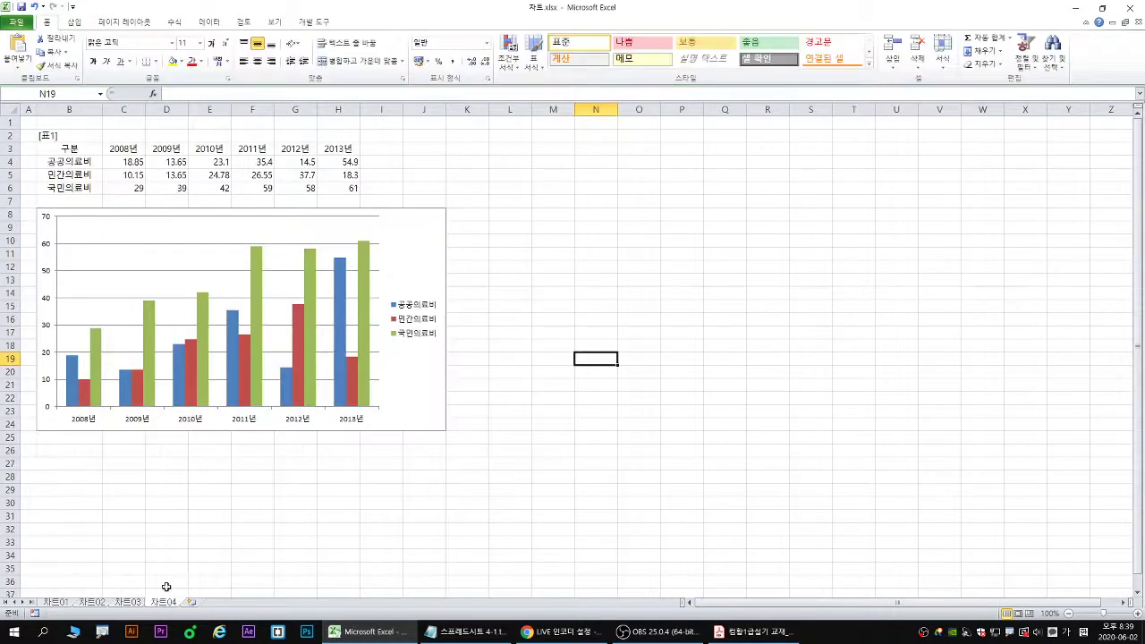
{"action": "left_click", "coordinate": [406, 247]}
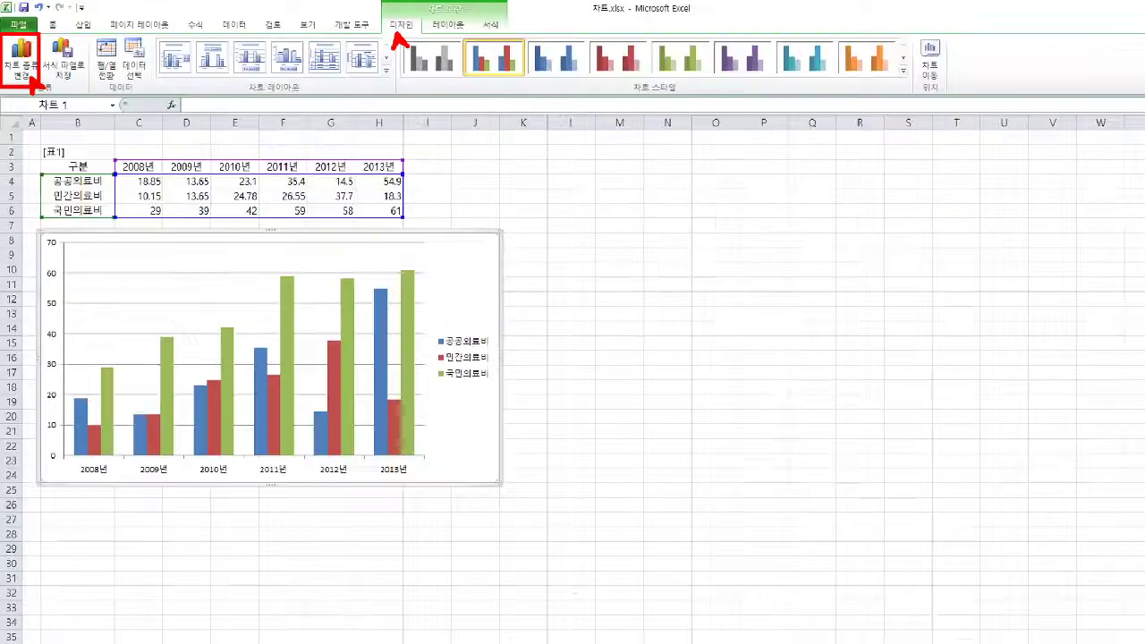
{"action": "left_click", "coordinate": [21, 52]}
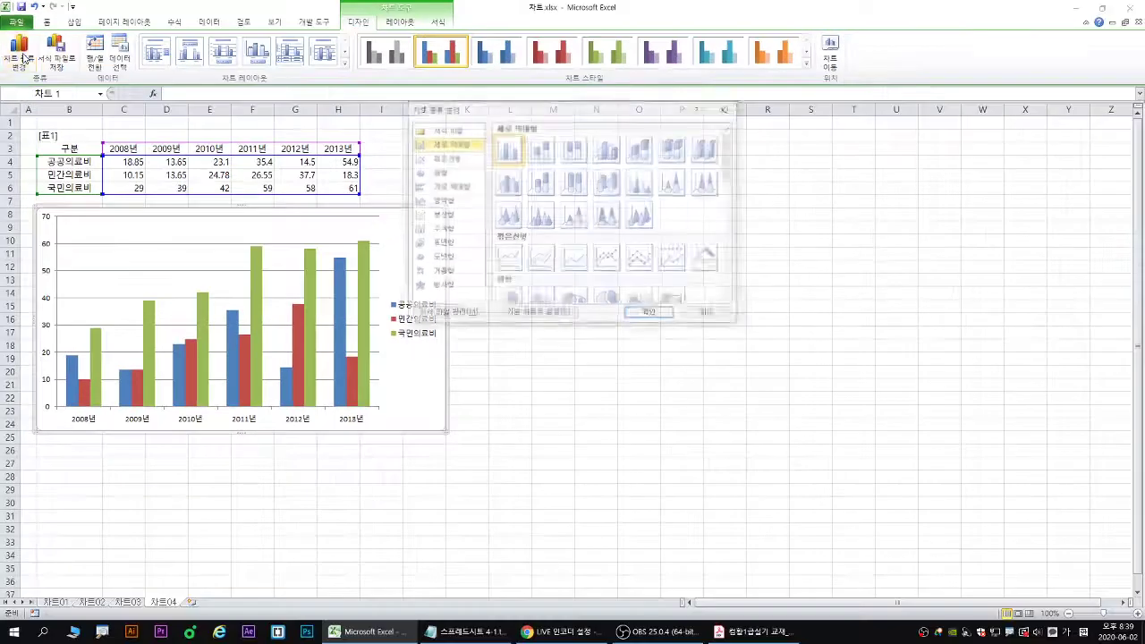
{"action": "left_click", "coordinate": [542, 150]}
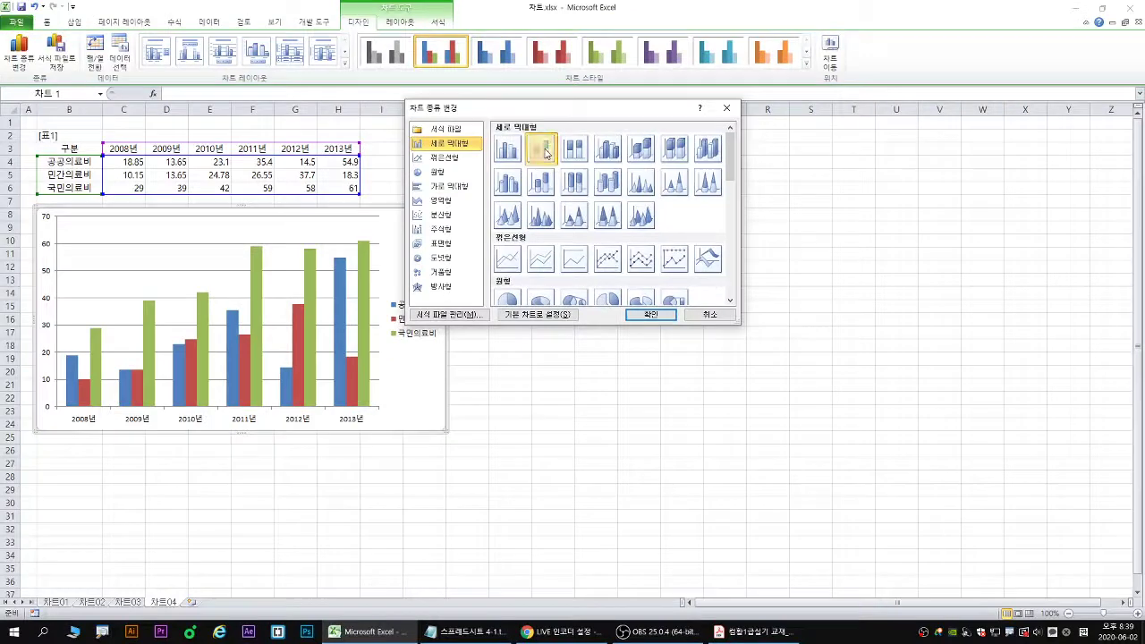
{"action": "double_click", "coordinate": [535, 141]}
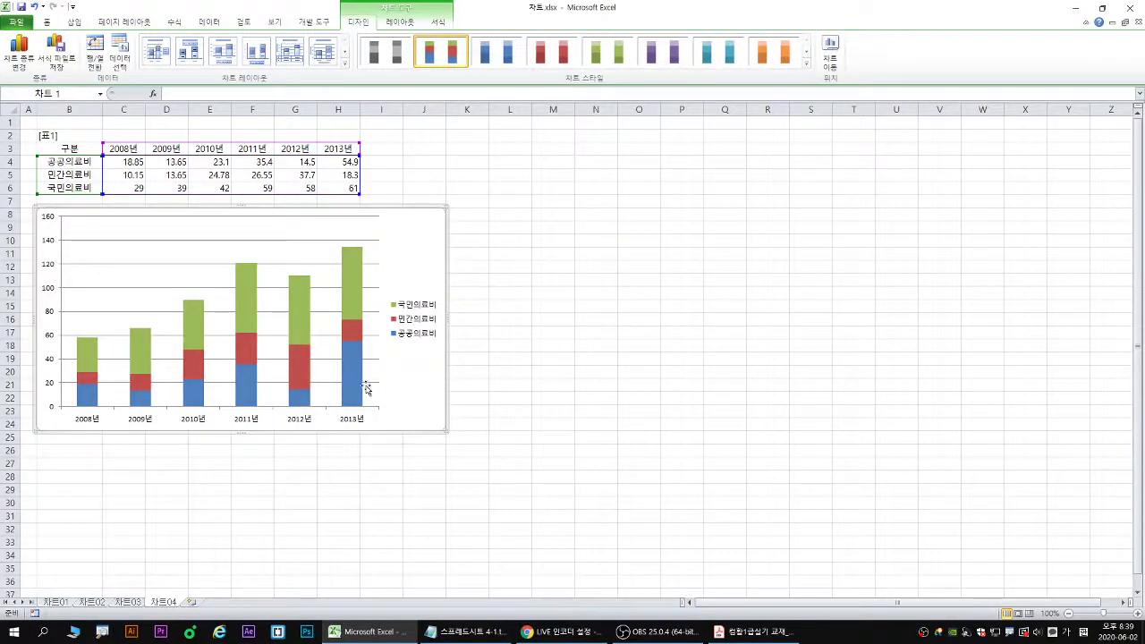
- Change only the 공공의료비 series to a line with markers
{"action": "mouse_move", "coordinate": [353, 368]}
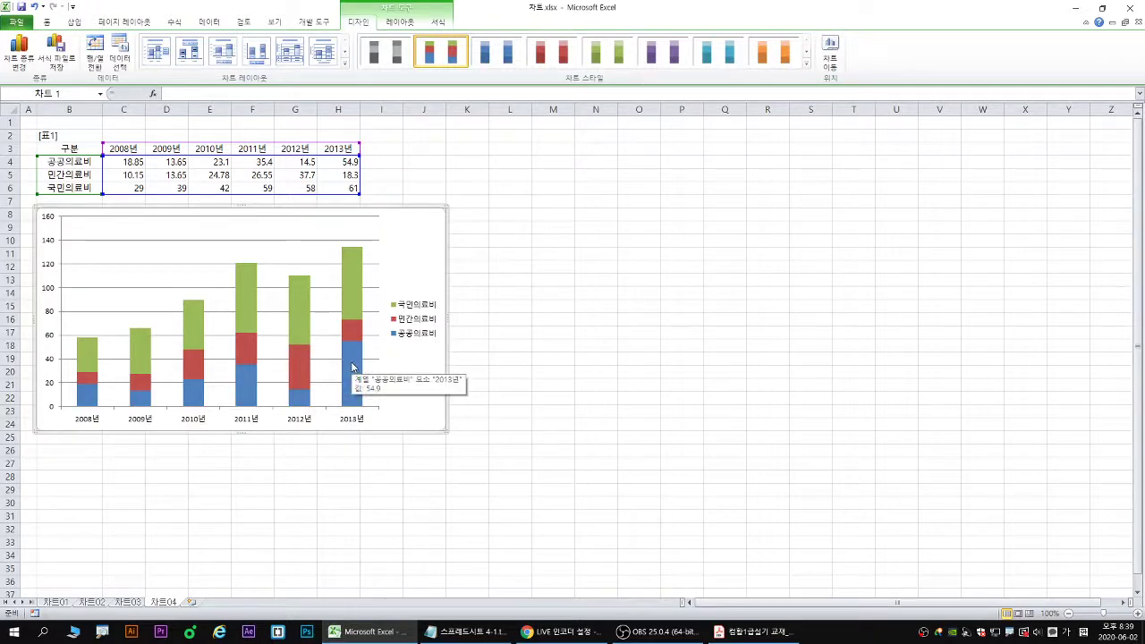
{"action": "left_click", "coordinate": [353, 368]}
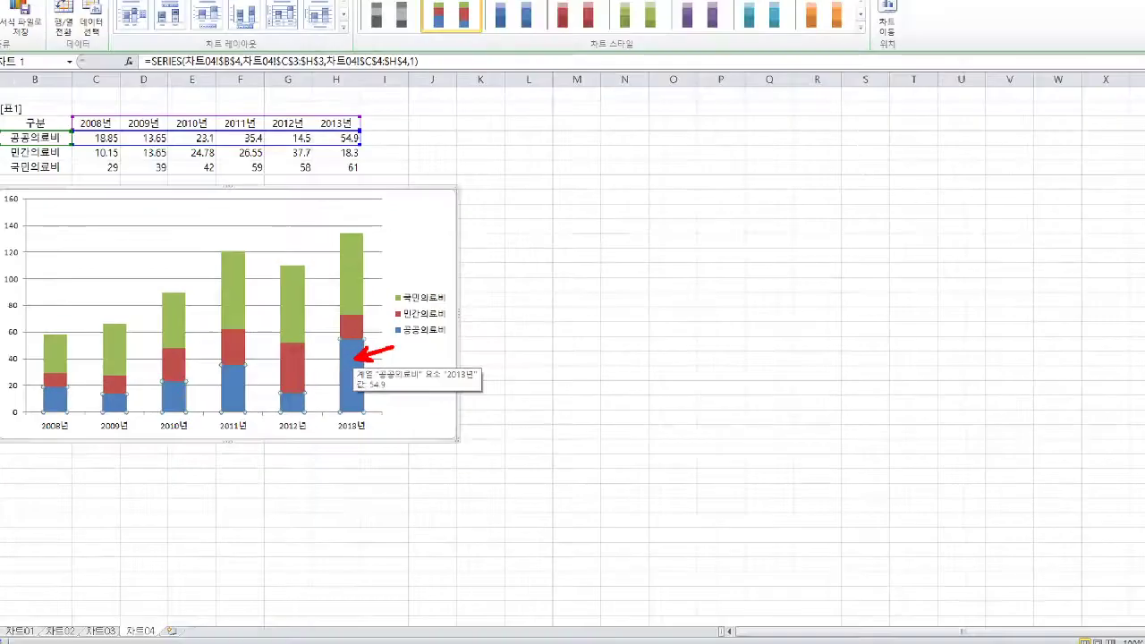
{"action": "right_click", "coordinate": [358, 361]}
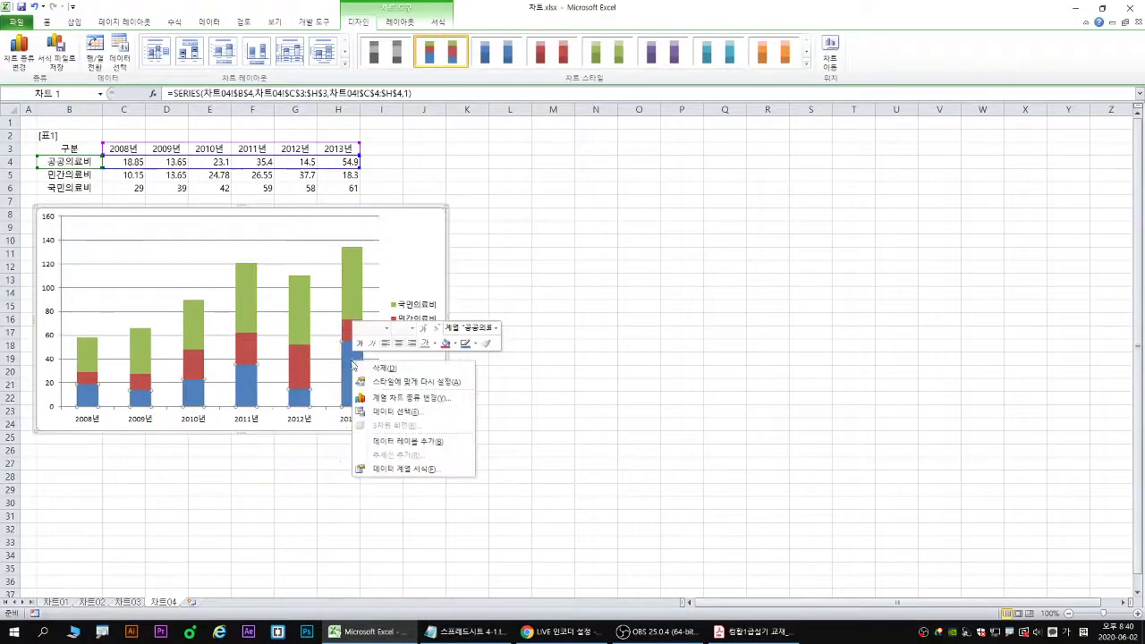
{"action": "left_click", "coordinate": [394, 397]}
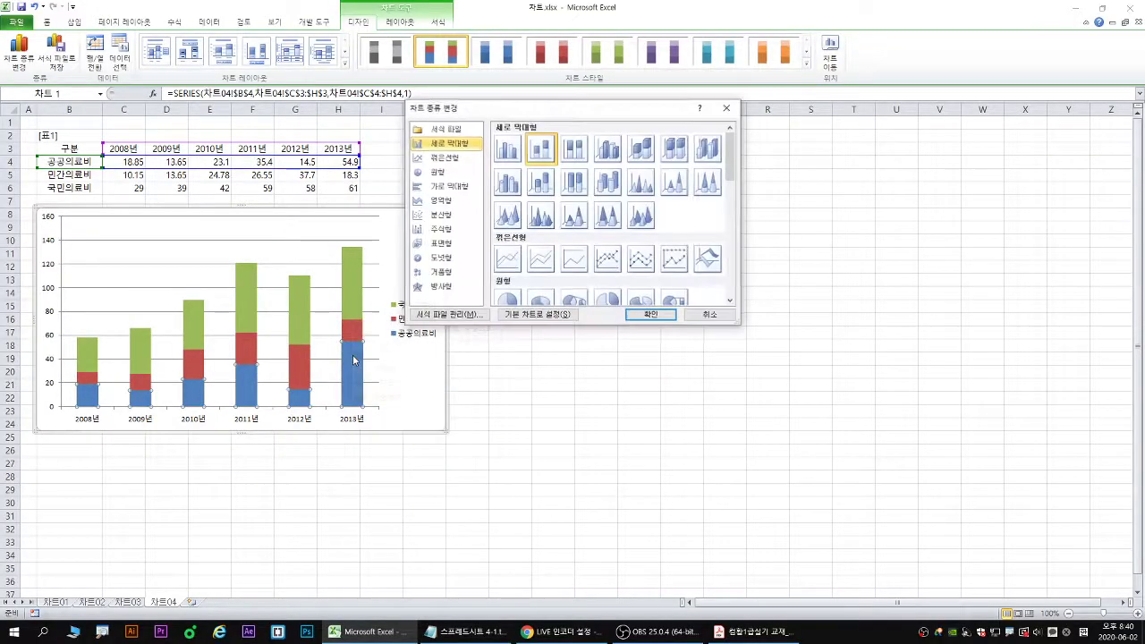
{"action": "left_click", "coordinate": [613, 262]}
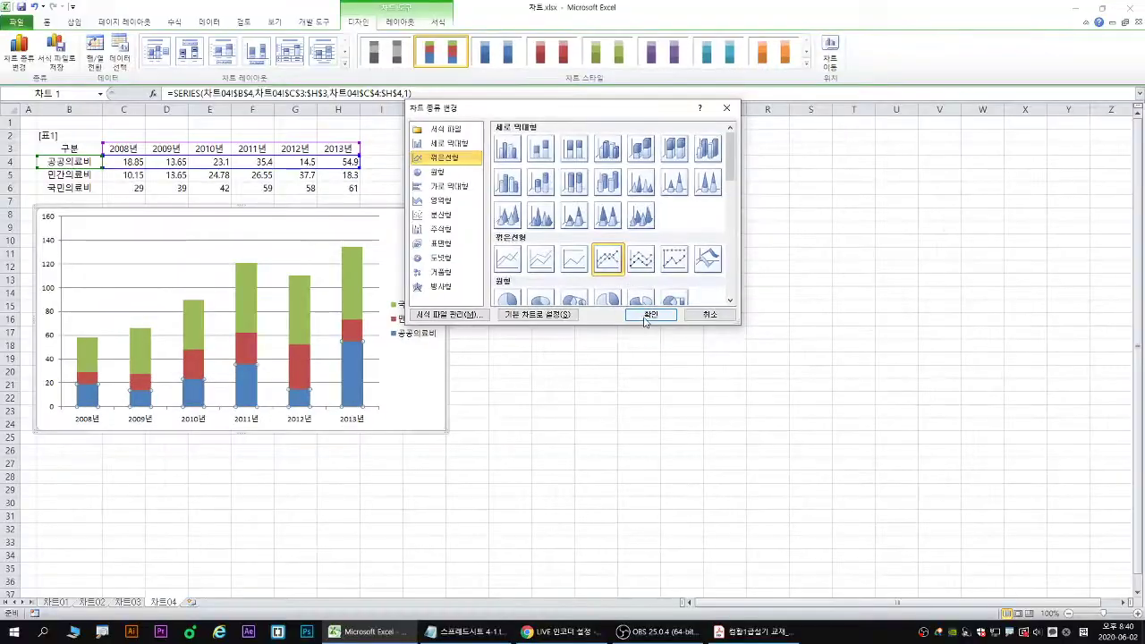
{"action": "left_click", "coordinate": [667, 357]}
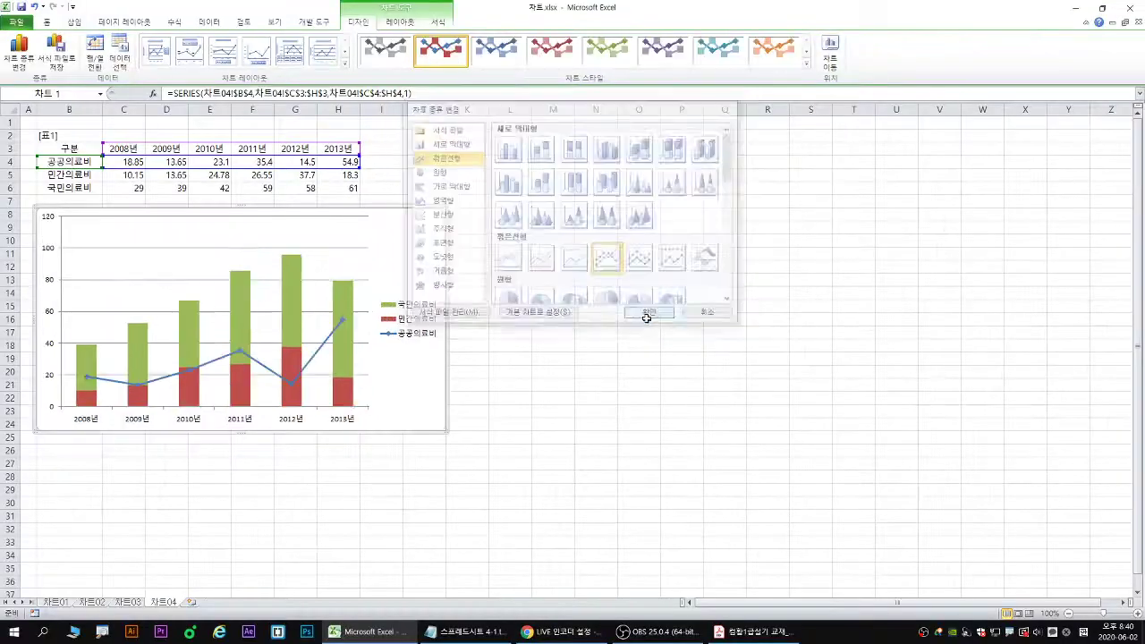
- Plot the 공공의료비 line series on the secondary axis (보조 축)
{"action": "left_click", "coordinate": [345, 322]}
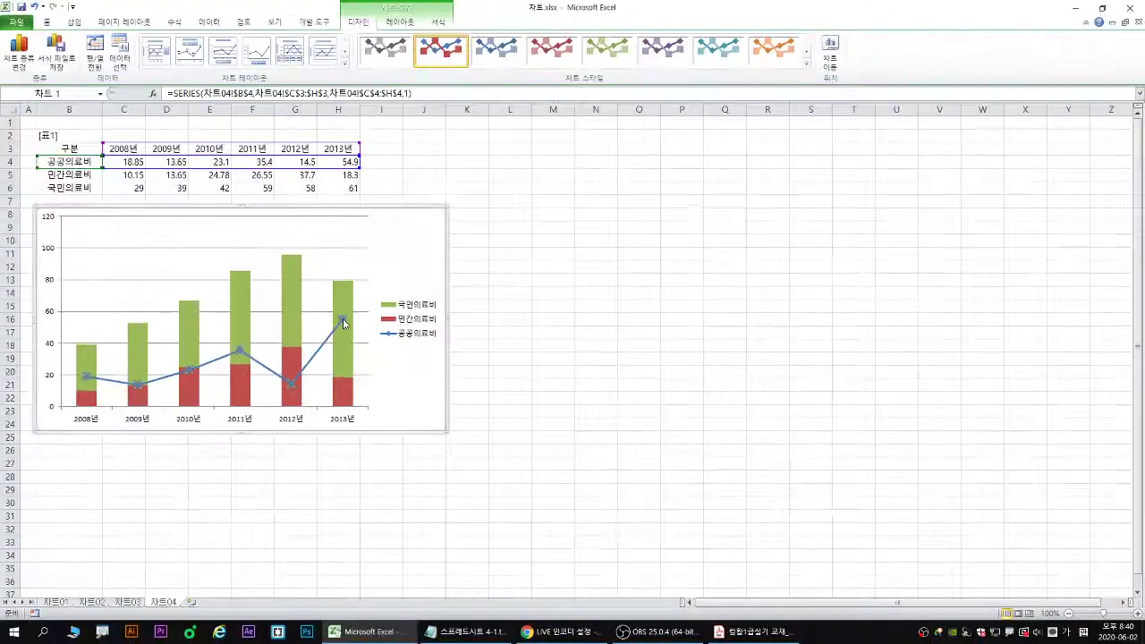
{"action": "double_click", "coordinate": [342, 319]}
{"action": "left_click_drag", "start_coordinate": [508, 199], "coordinate": [648, 198]}
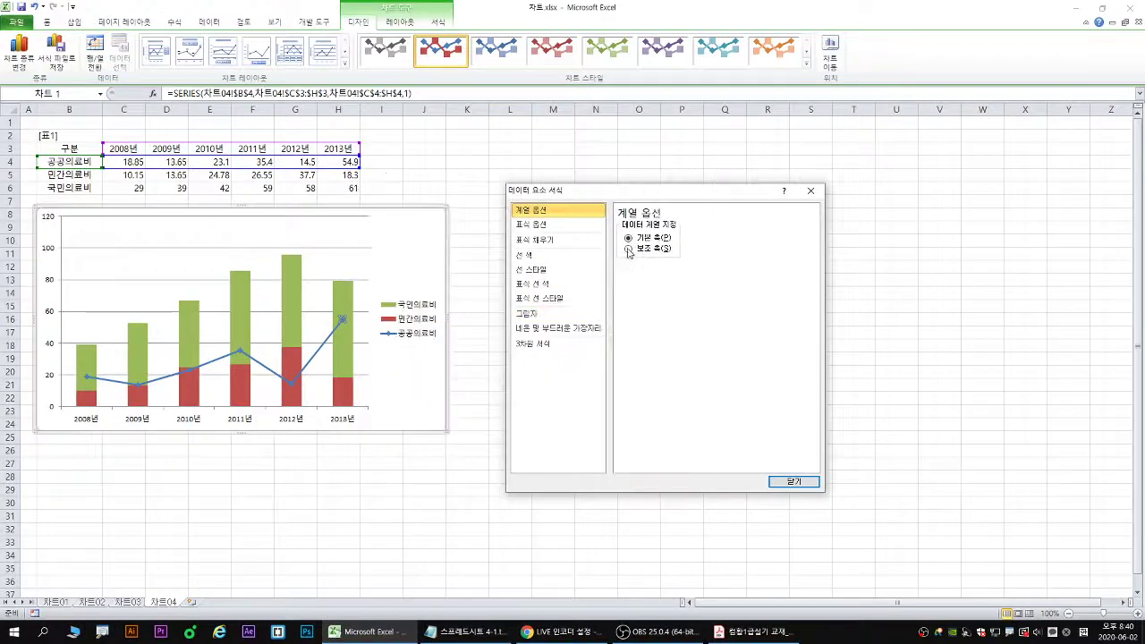
{"action": "left_click", "coordinate": [628, 249]}
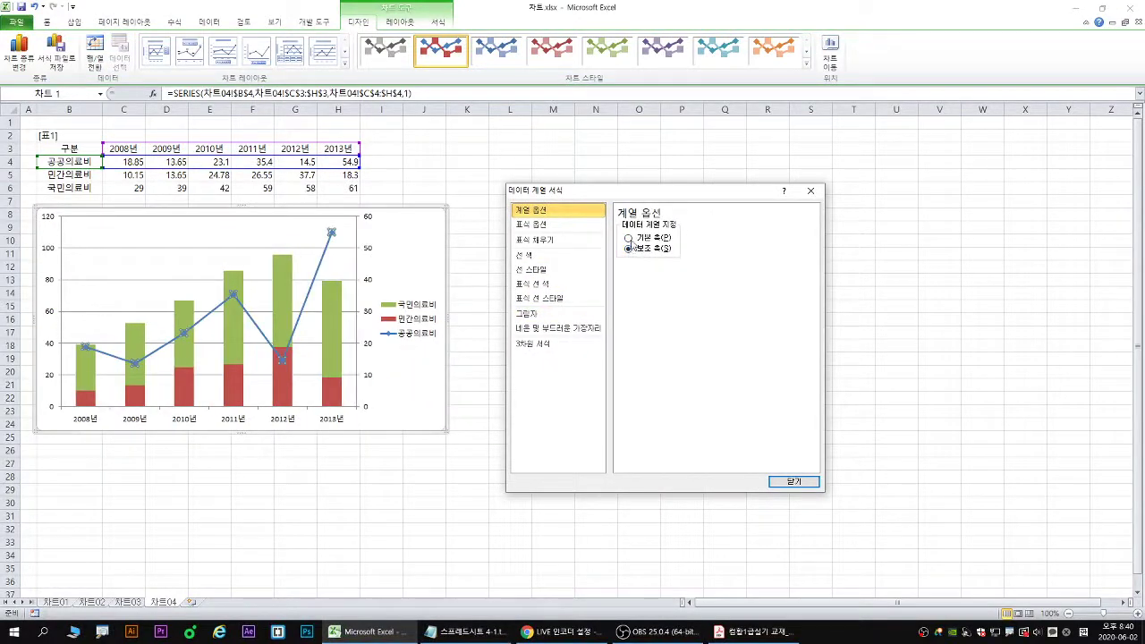
{"action": "left_click", "coordinate": [628, 238]}
{"action": "left_click", "coordinate": [628, 249]}
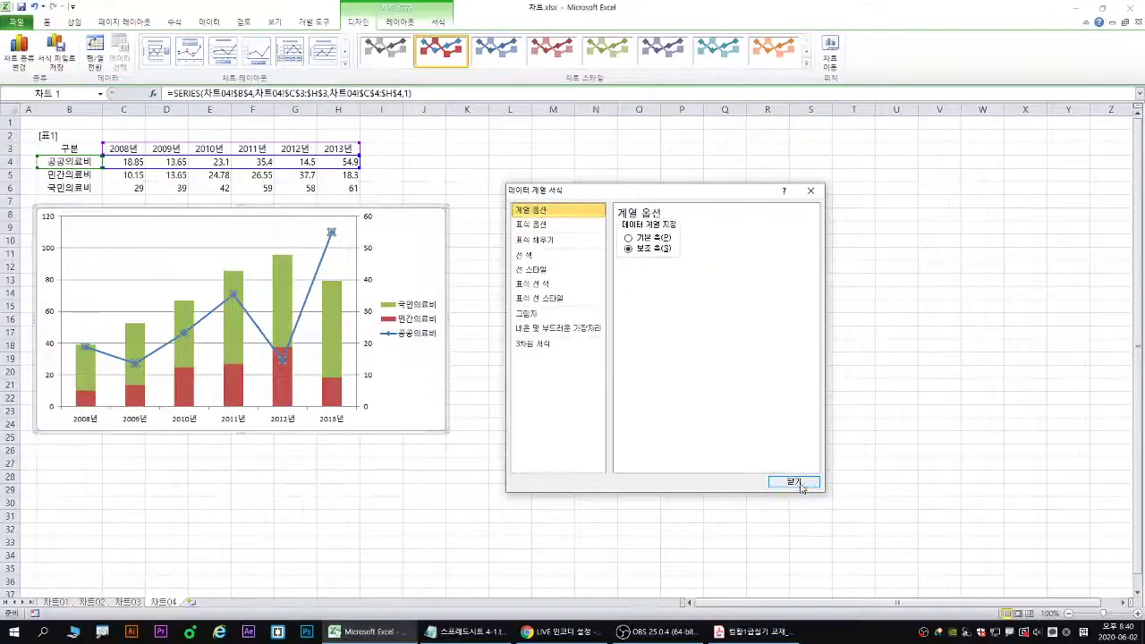
{"action": "left_click", "coordinate": [794, 485]}
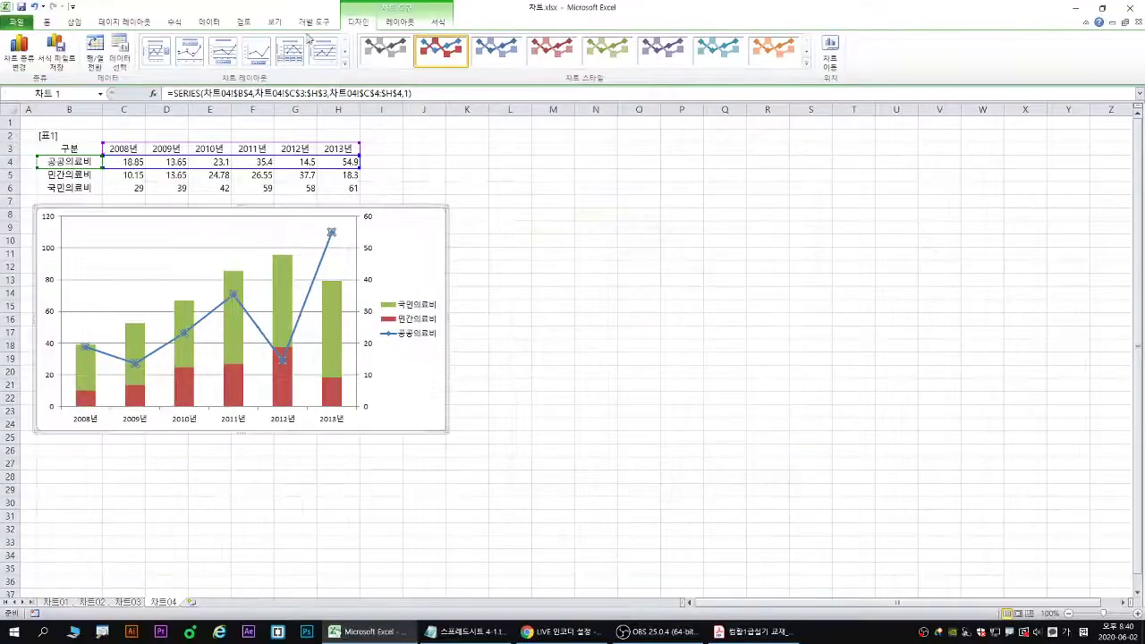
- Add the title 의료비 현황 above the chart and place the legend below the plot area
{"action": "left_click", "coordinate": [401, 23]}
{"action": "left_click", "coordinate": [194, 52]}
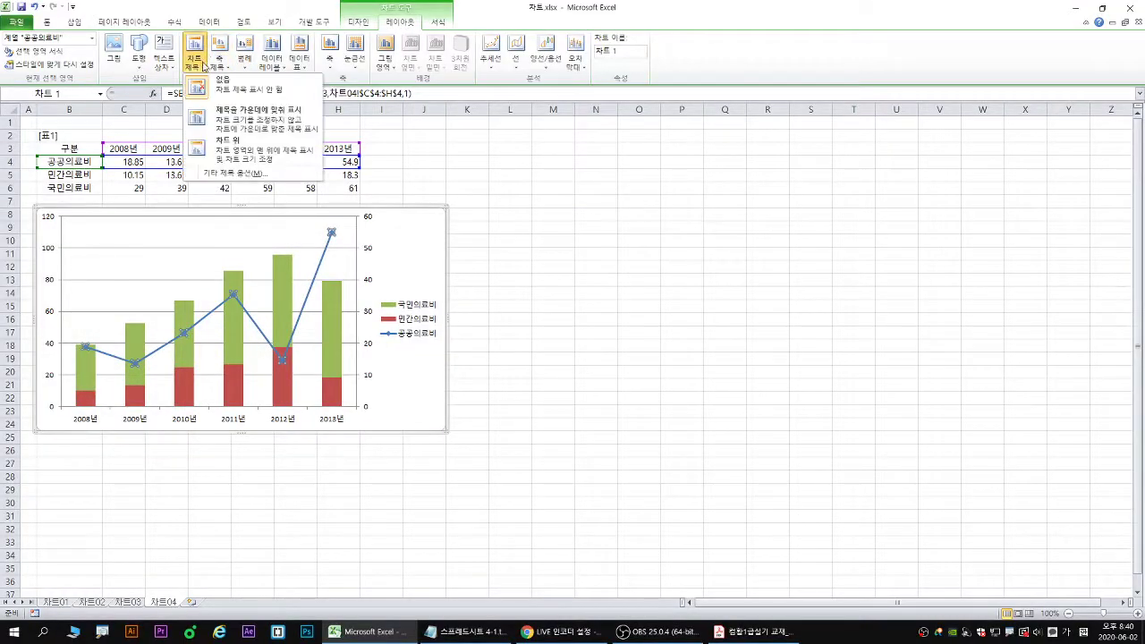
{"action": "left_click", "coordinate": [243, 150]}
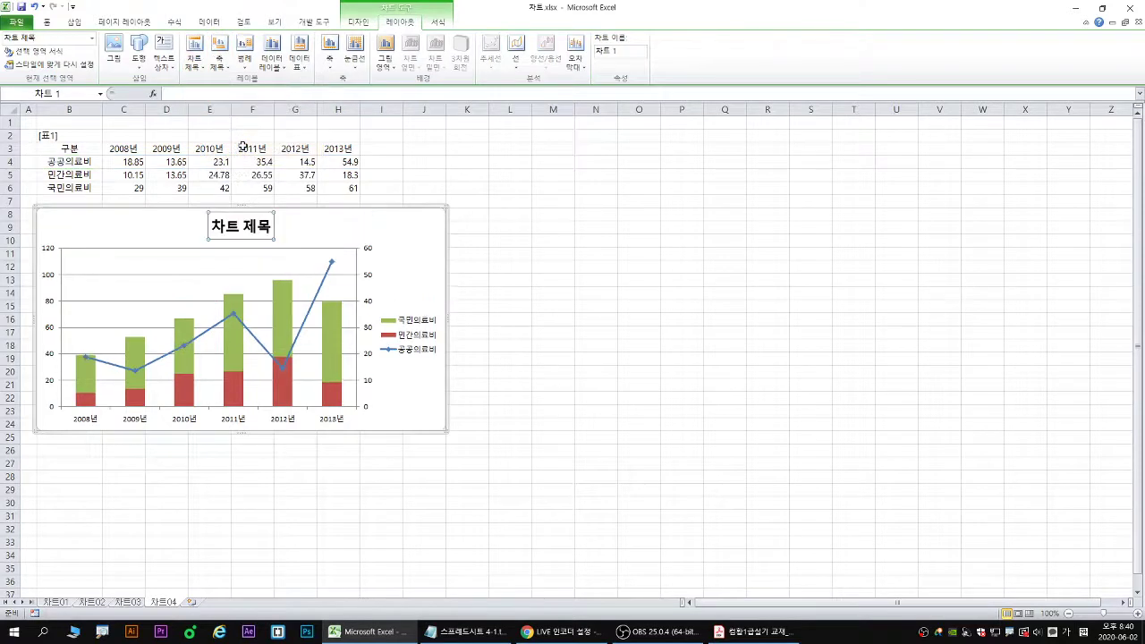
{"action": "left_click", "coordinate": [198, 94]}
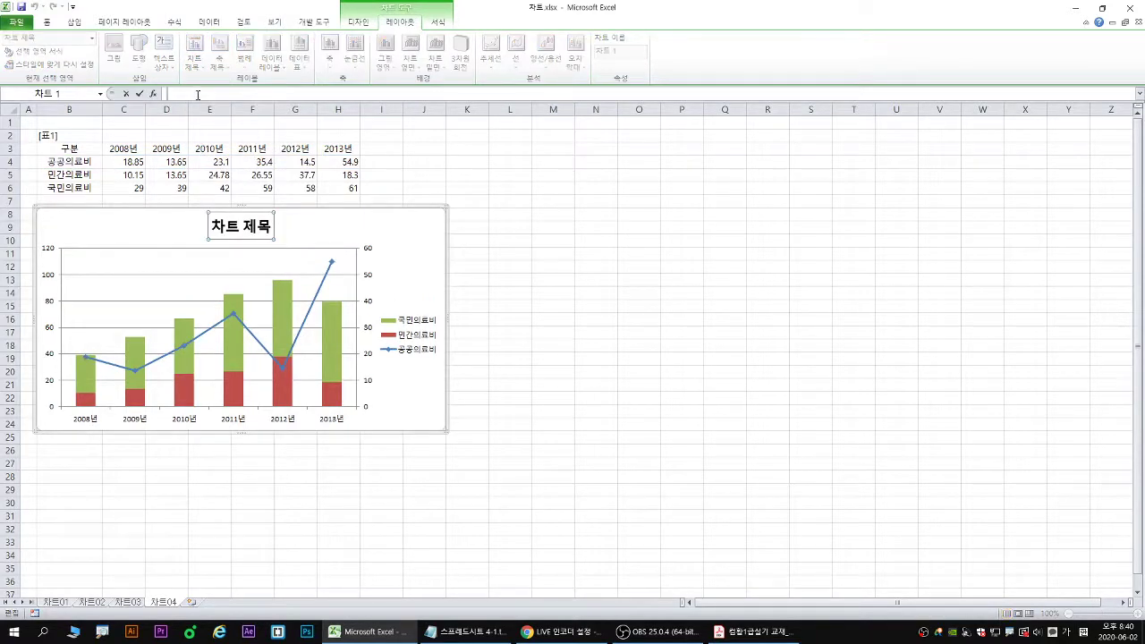
{"action": "type", "text": "의료비 현황"}
{"action": "key", "text": "Return"}
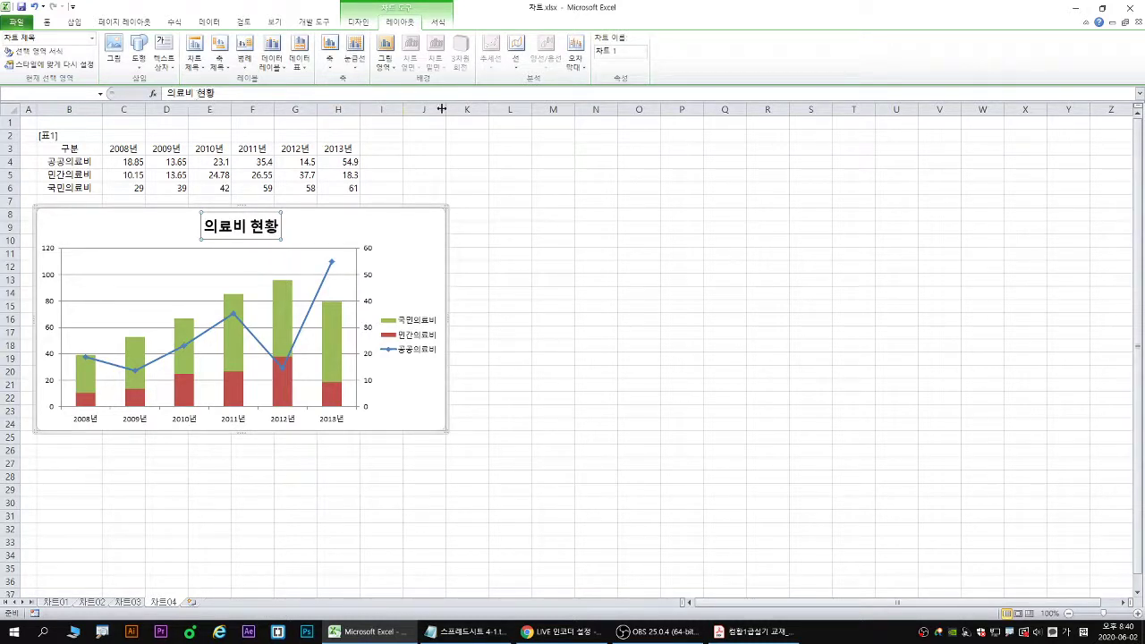
{"action": "left_click", "coordinate": [245, 61]}
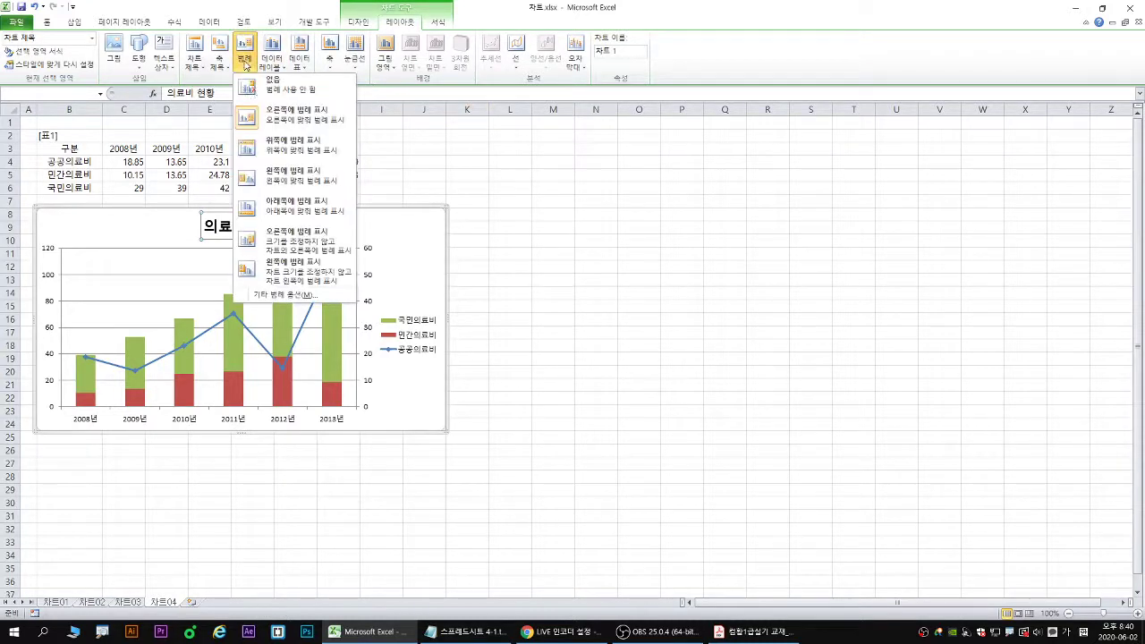
{"action": "left_click", "coordinate": [304, 214]}
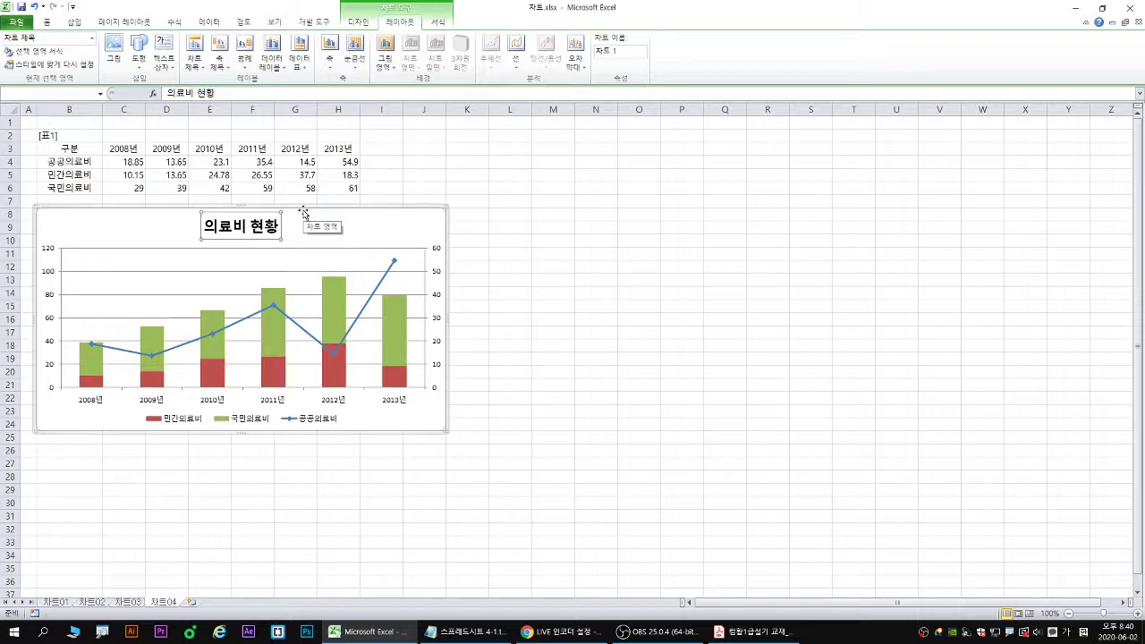
- Add data labels to the 국민의료비 series at the inside end of its columns
{"action": "left_click", "coordinate": [338, 294]}
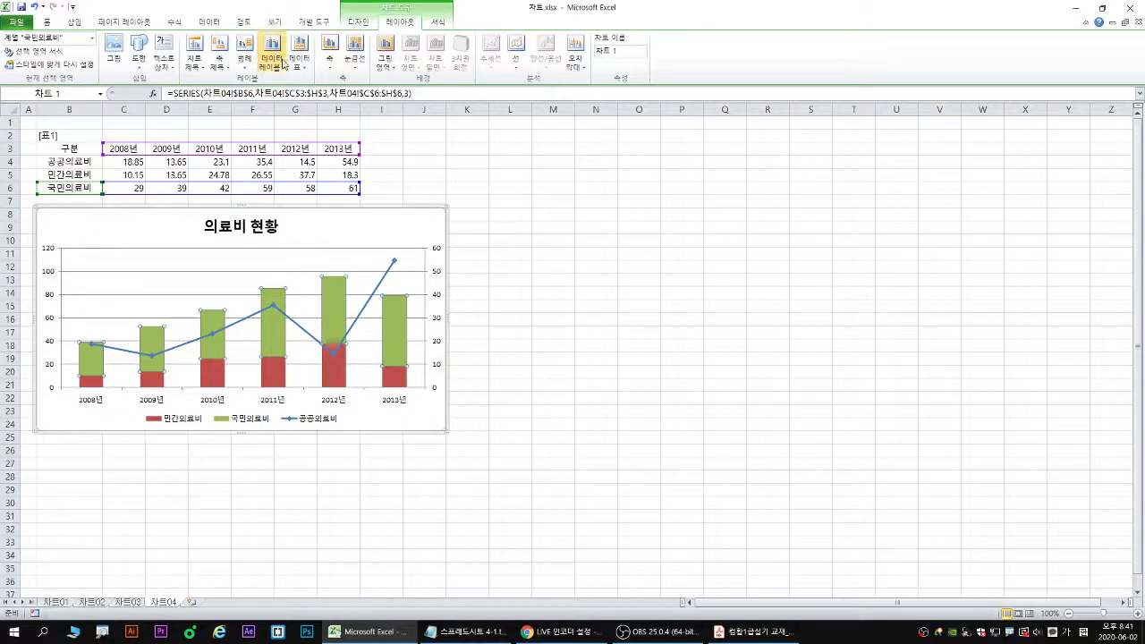
{"action": "left_click", "coordinate": [272, 58]}
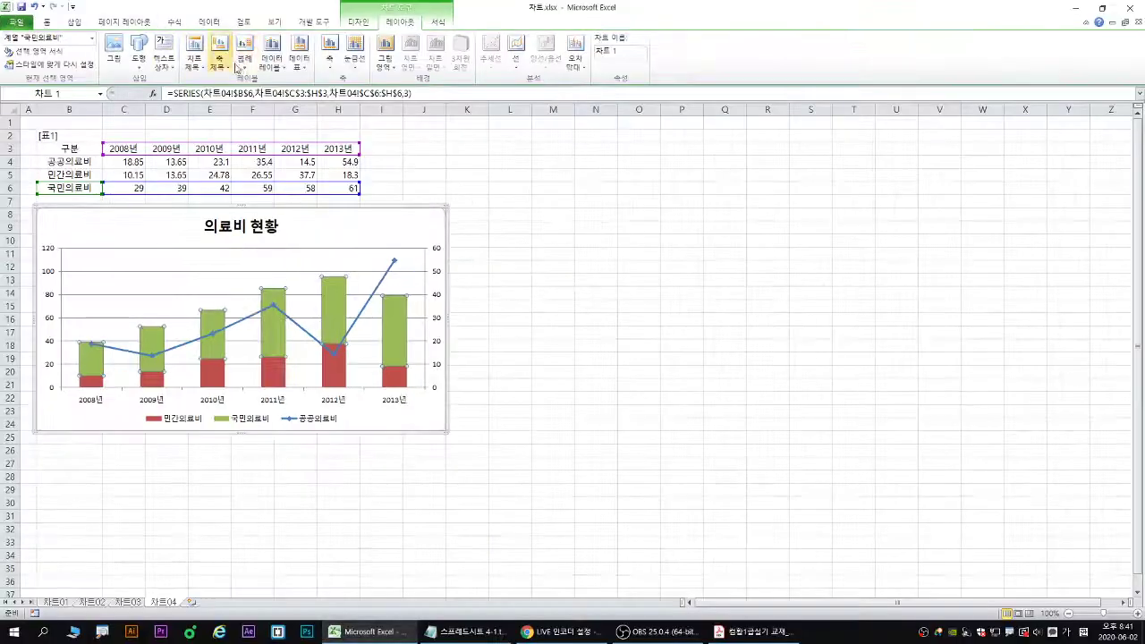
{"action": "left_click", "coordinate": [361, 98]}
{"action": "left_click", "coordinate": [340, 146]}
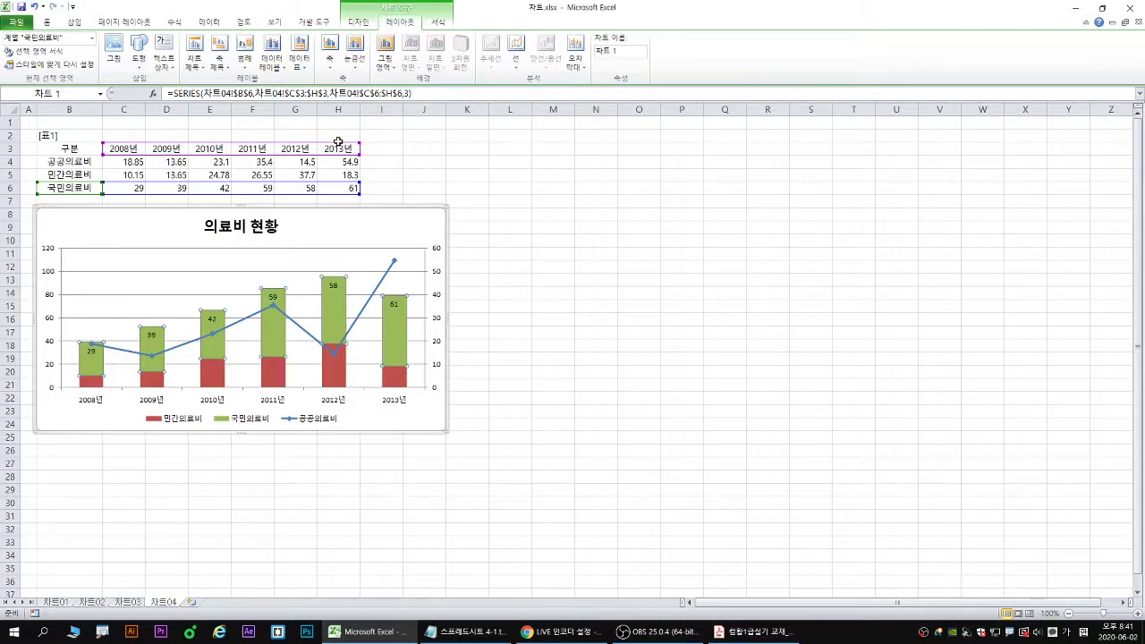
- Fix the secondary vertical axis minimum (최소값) at 10 and its major unit (주 단위) at 10
{"action": "left_click", "coordinate": [438, 280]}
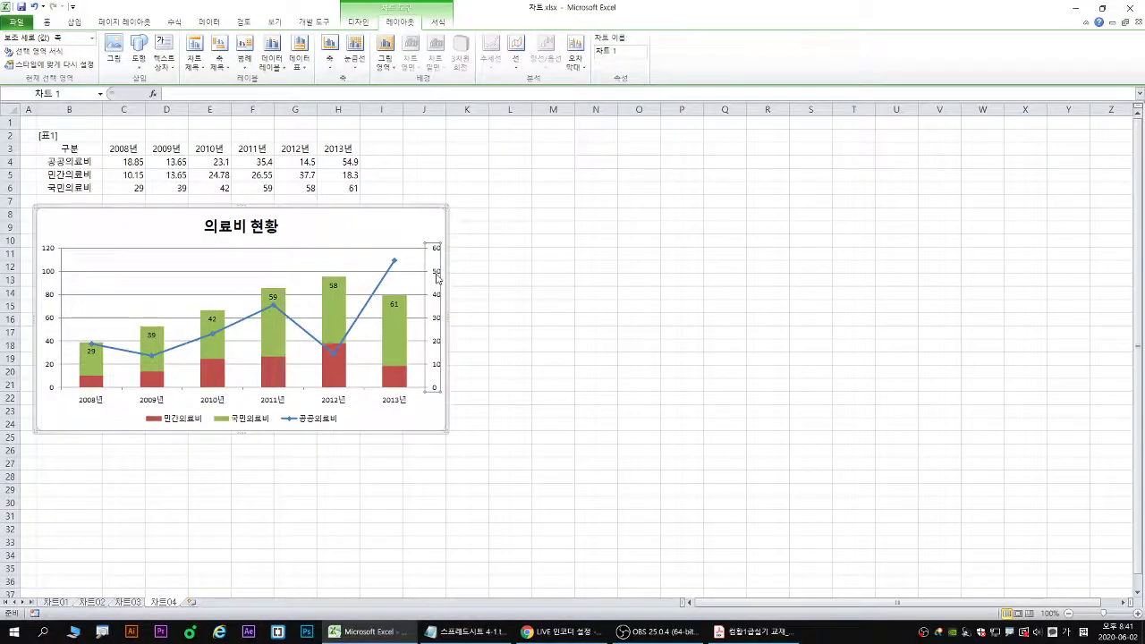
{"action": "double_click", "coordinate": [441, 268]}
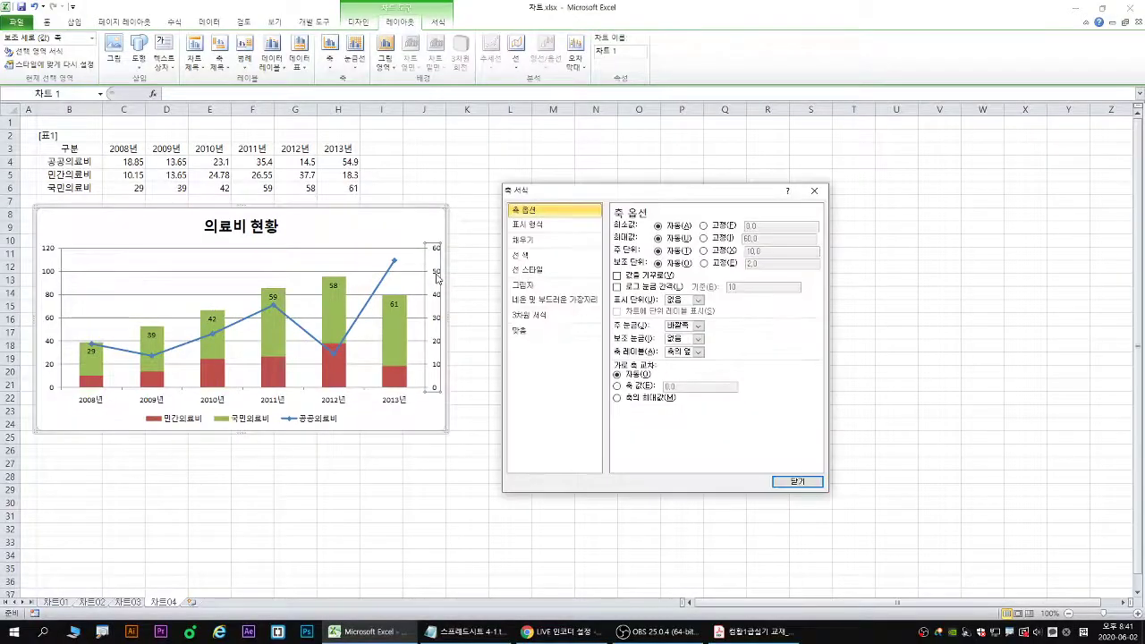
{"action": "left_click", "coordinate": [703, 225]}
{"action": "left_click", "coordinate": [746, 226]}
{"action": "type", "text": "1"}
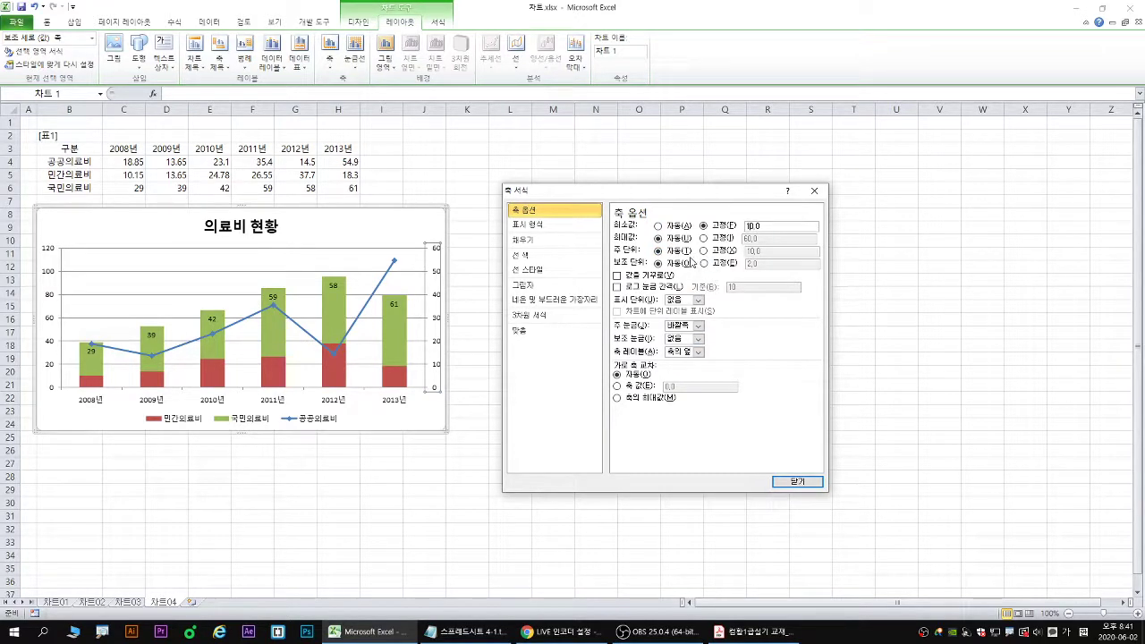
{"action": "left_click", "coordinate": [669, 259]}
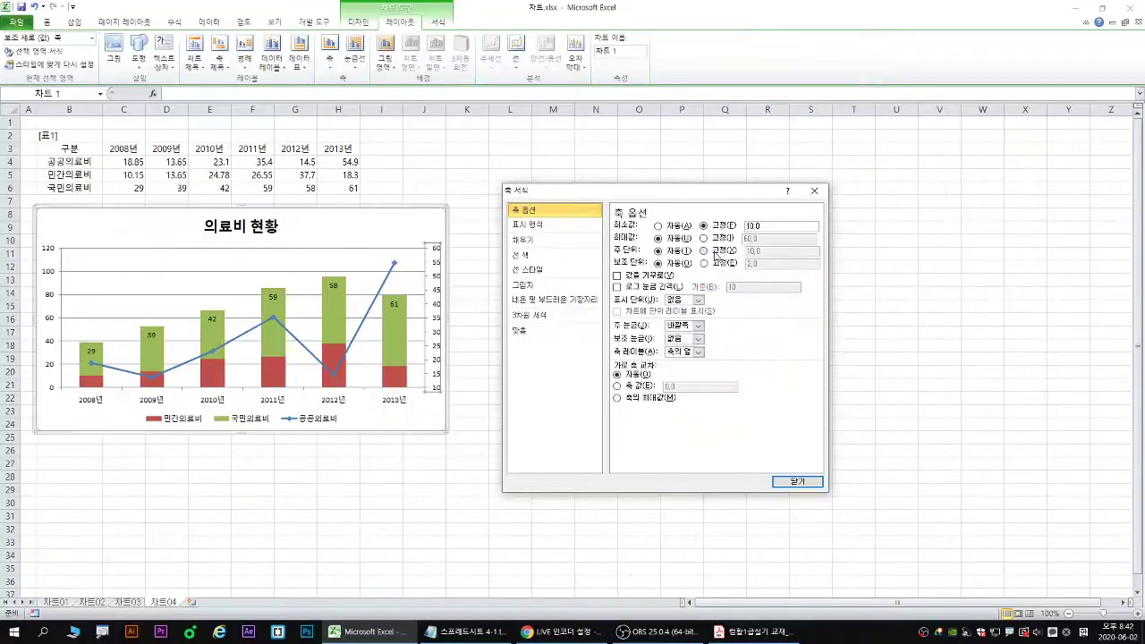
{"action": "left_click", "coordinate": [709, 250]}
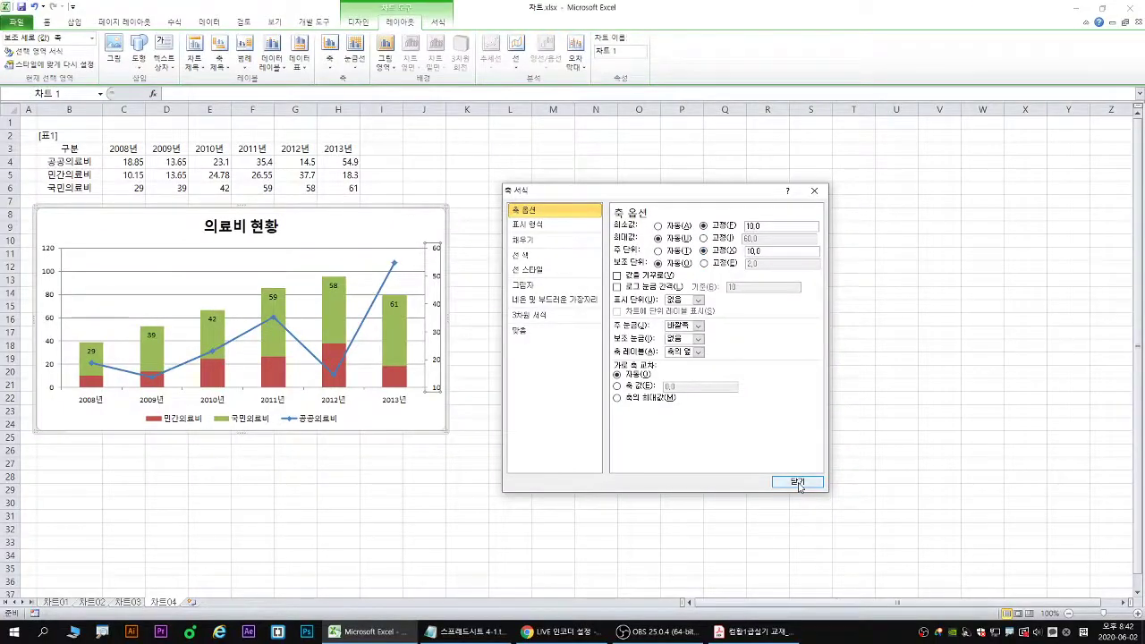
{"action": "left_click", "coordinate": [797, 478]}
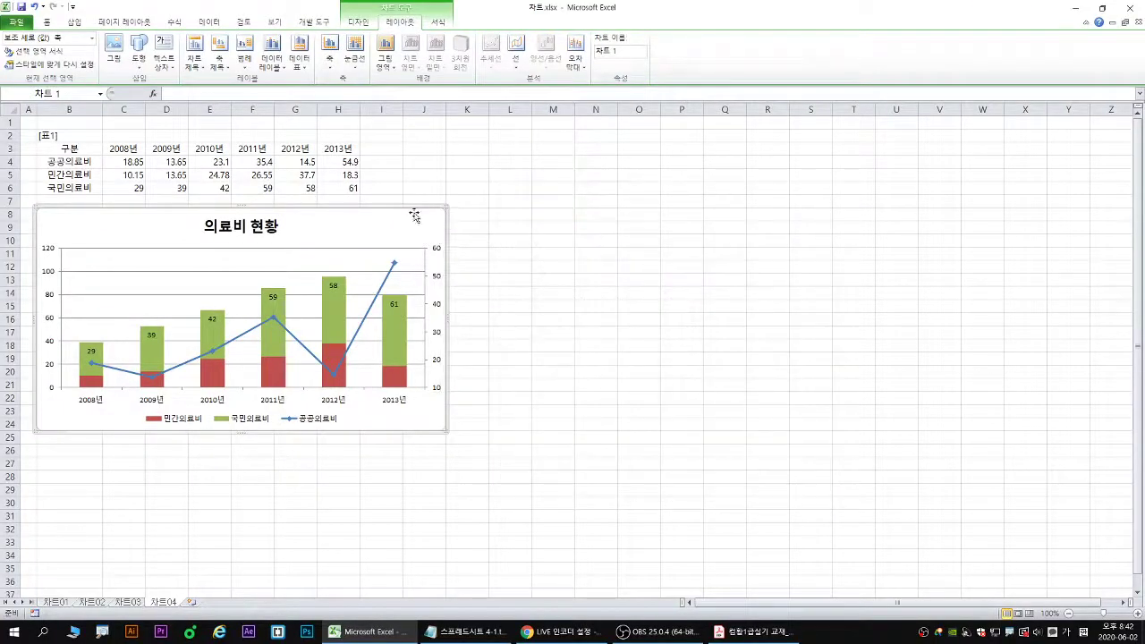
- Give the chart area rounded corners (둥근 모서리) and the inner center shadow (안쪽 가운데)
{"action": "double_click", "coordinate": [426, 224]}
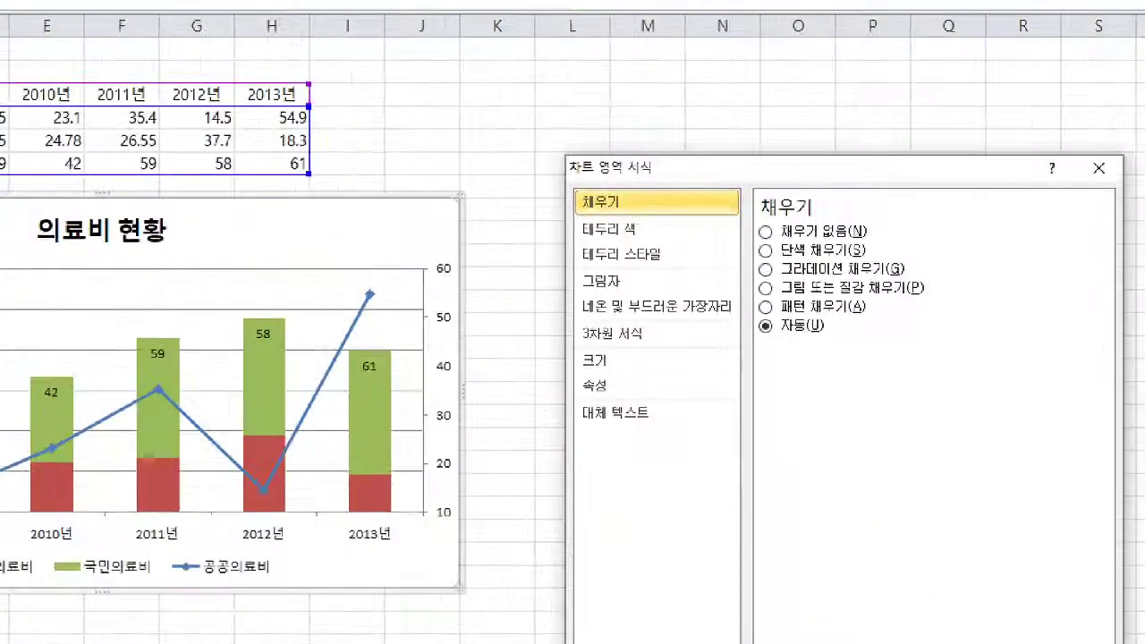
{"action": "left_click_drag", "start_coordinate": [426, 207], "coordinate": [436, 231]}
{"action": "left_click_drag", "start_coordinate": [514, 246], "coordinate": [536, 247]}
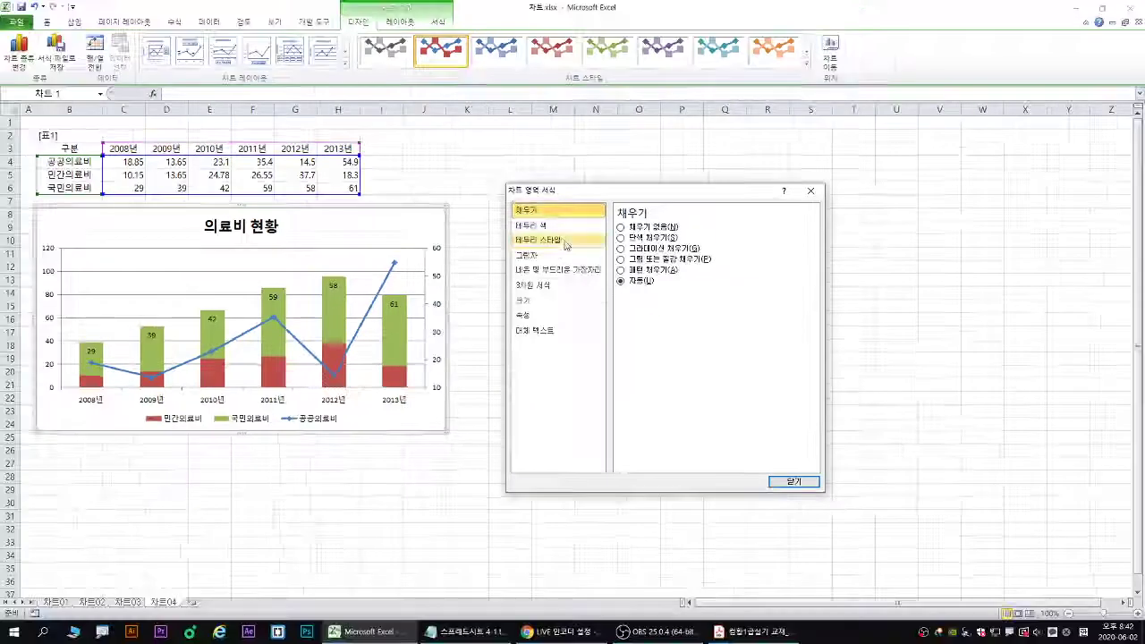
{"action": "left_click", "coordinate": [620, 254]}
{"action": "left_click", "coordinate": [628, 349]}
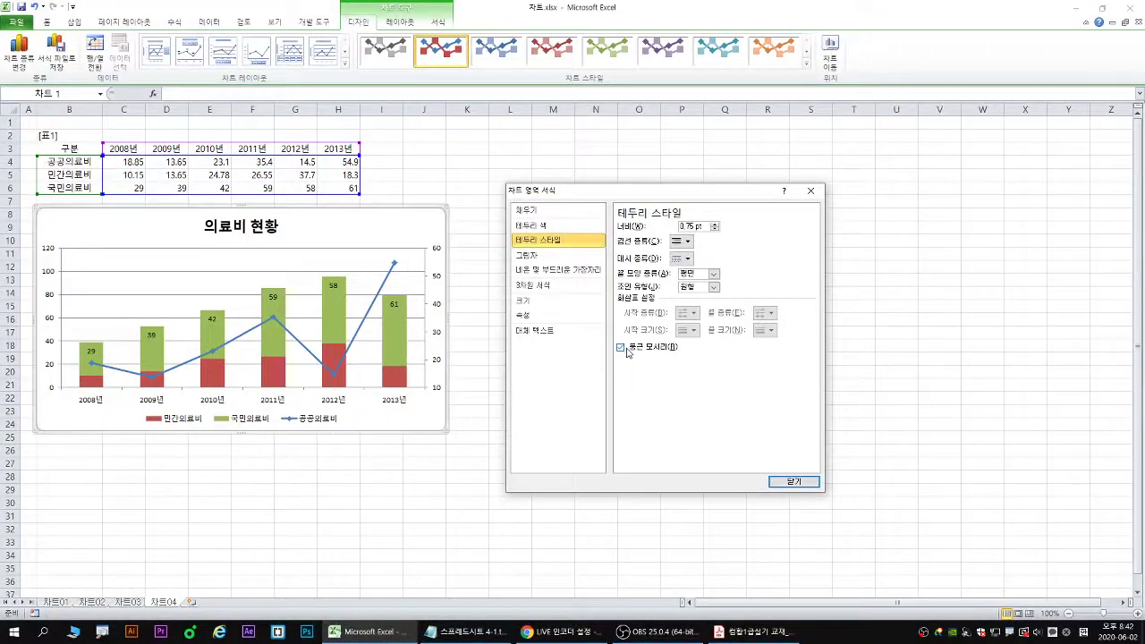
{"action": "left_click", "coordinate": [533, 255]}
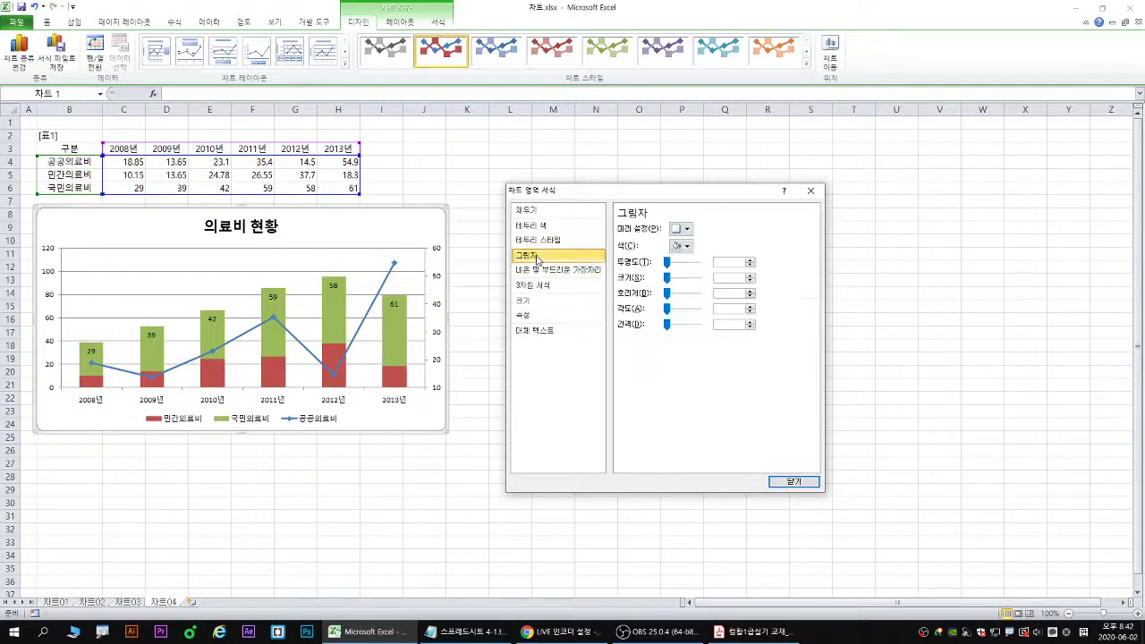
{"action": "left_click", "coordinate": [685, 230]}
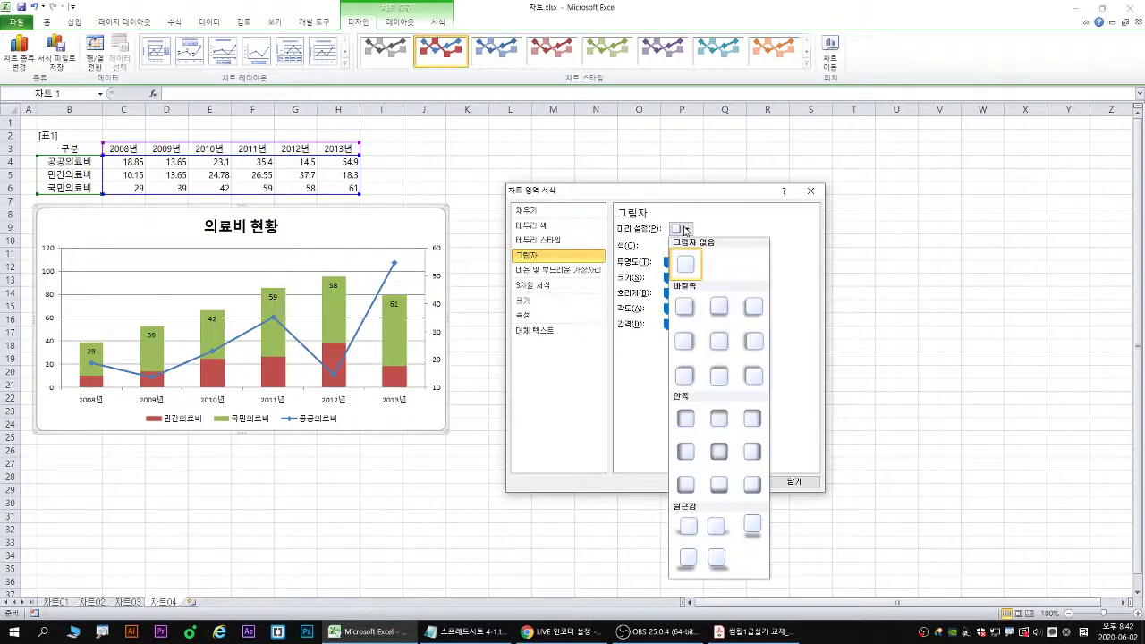
{"action": "left_click", "coordinate": [724, 459]}
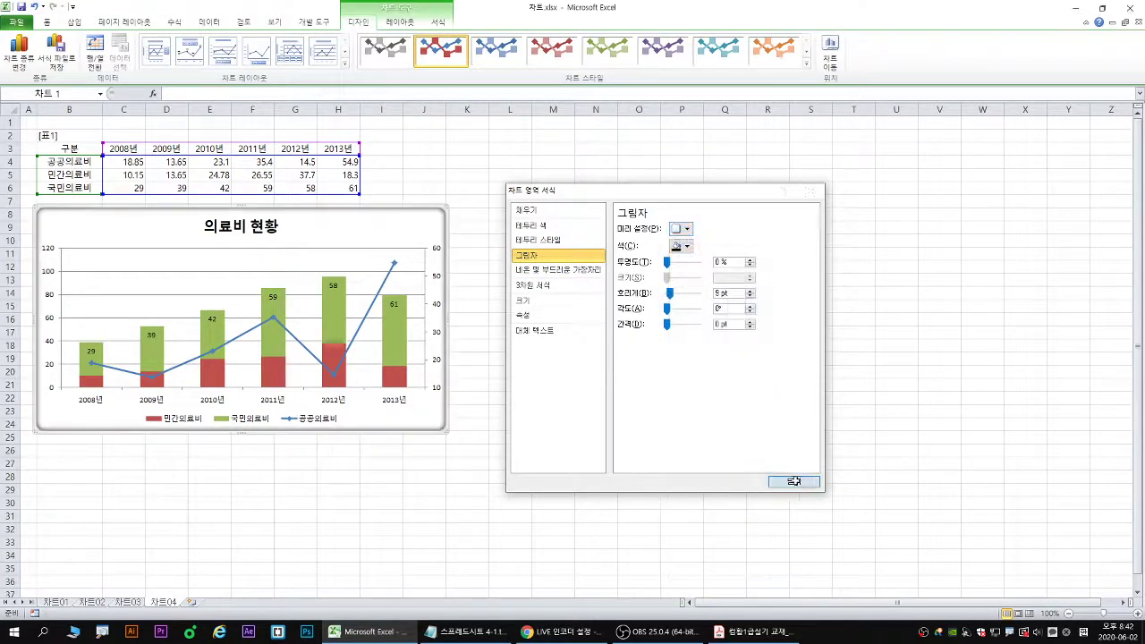
{"action": "left_click", "coordinate": [795, 482]}
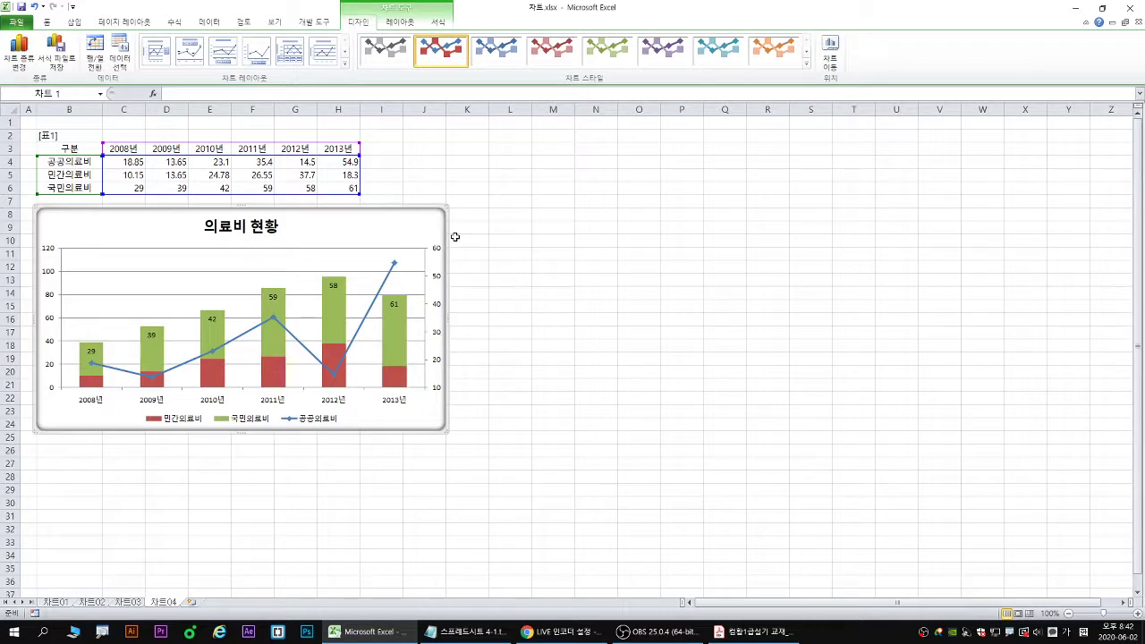
{"action": "left_click", "coordinate": [1022, 253]}
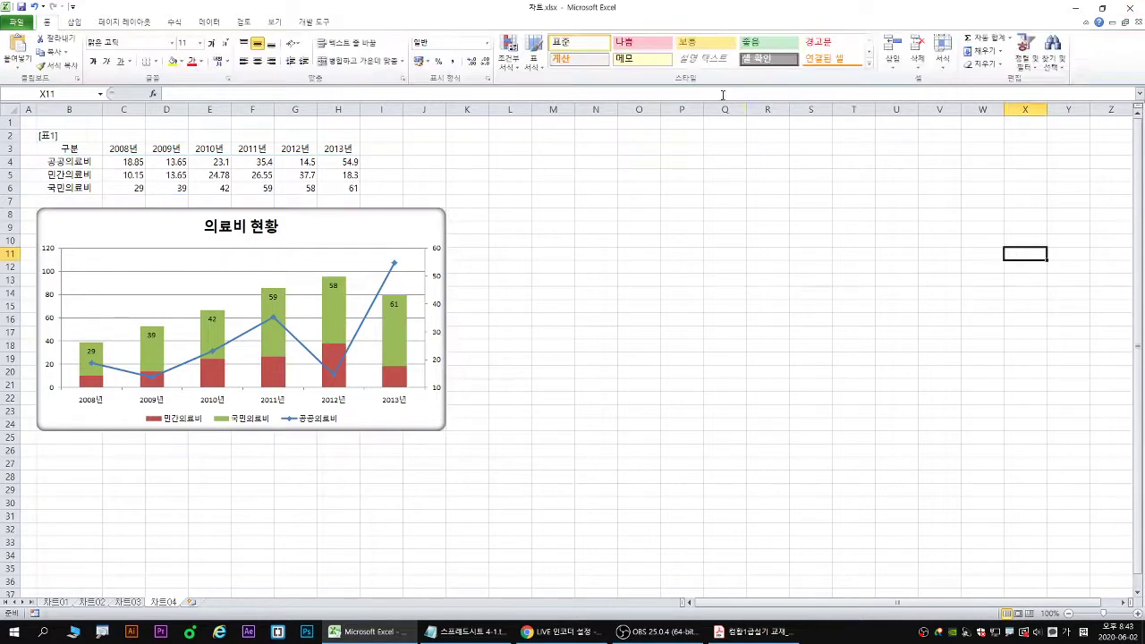
- Switch to the textbook PDF in Adobe Acrobat Reader and go to Lesson 14. 프로시저 on page 97
{"action": "left_click", "coordinate": [730, 632]}
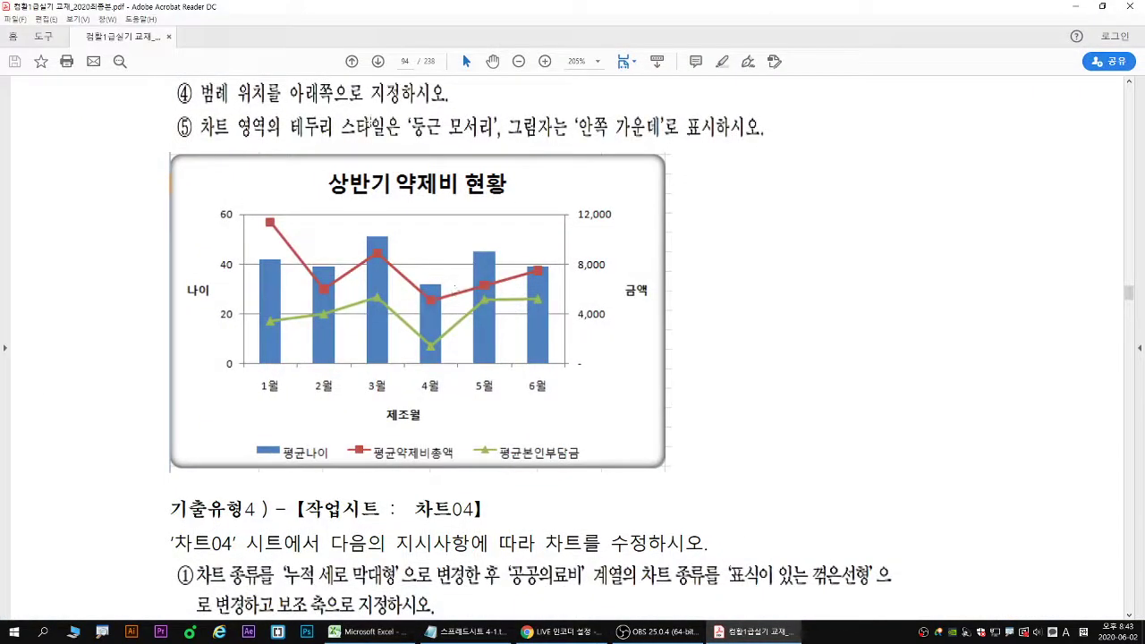
{"action": "left_click", "coordinate": [378, 61]}
{"action": "left_click", "coordinate": [377, 61]}
{"action": "left_click", "coordinate": [378, 61]}
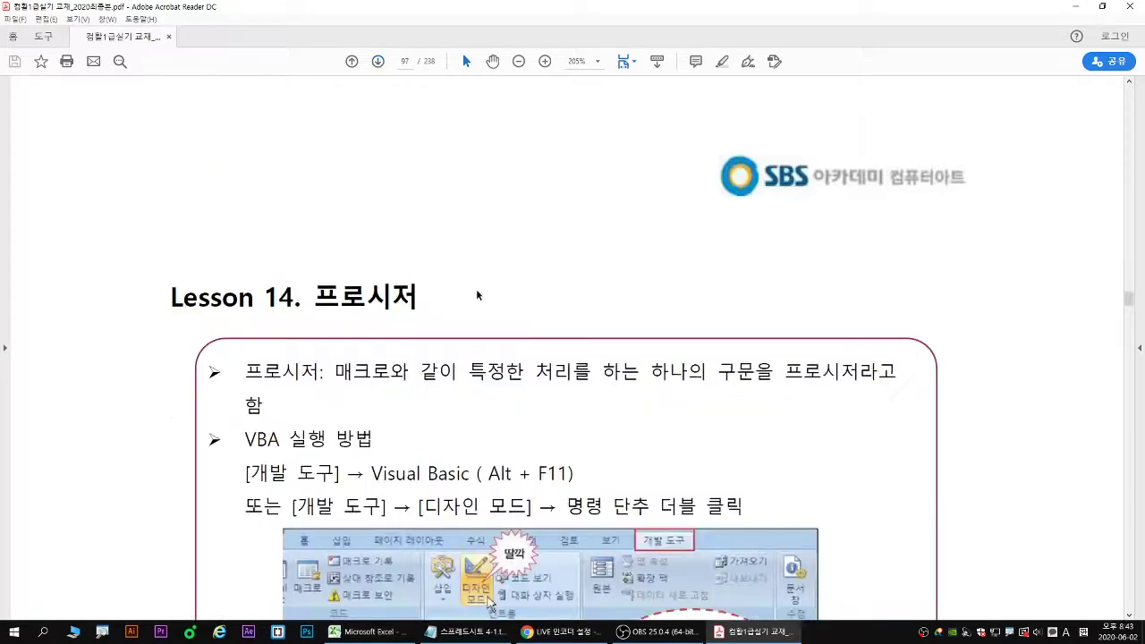
{"action": "scroll", "coordinate": [476, 295], "scroll_direction": "down", "scroll_amount": 3}
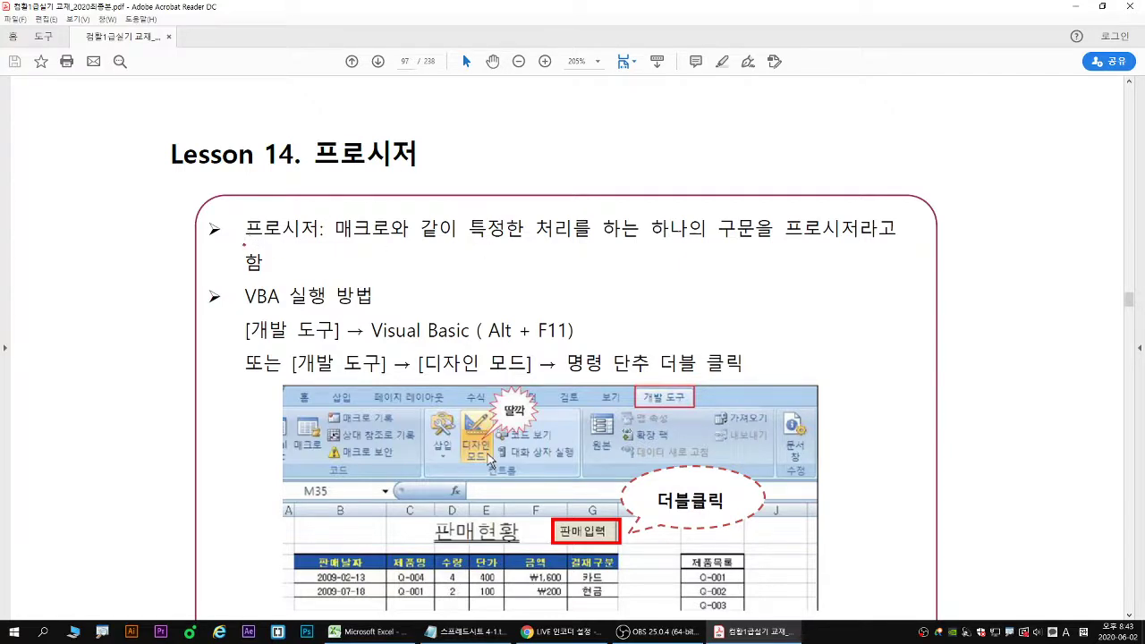
- Underline the 프로시저 definition in red and write Sub, ~ and End sub on separate lines beside it
{"action": "left_click_drag", "start_coordinate": [246, 240], "coordinate": [758, 241]}
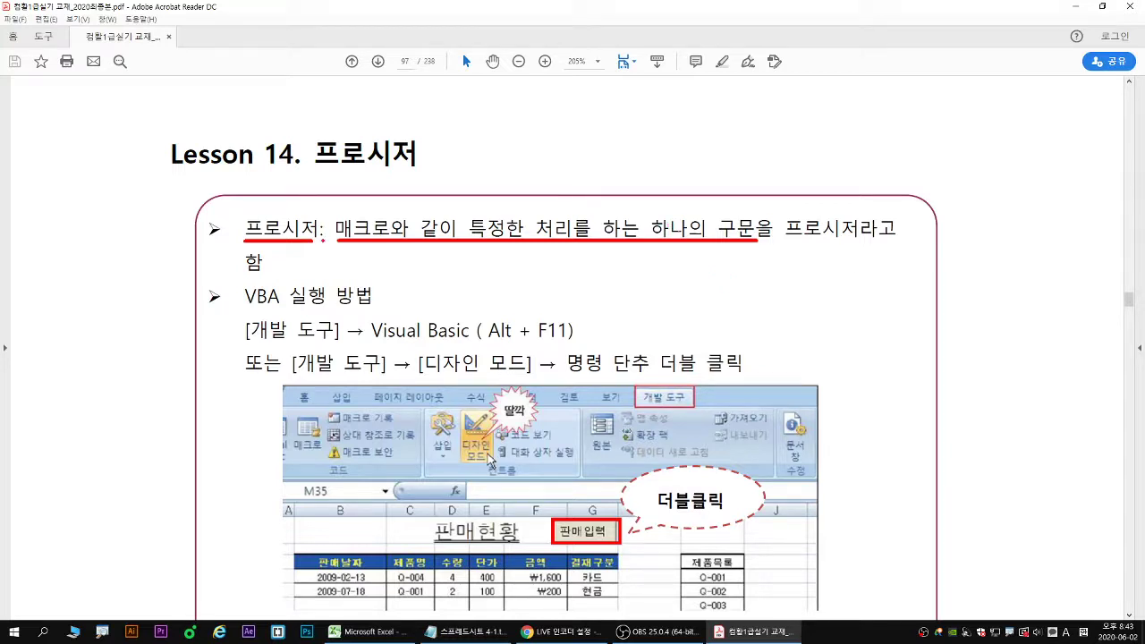
{"action": "left_click_drag", "start_coordinate": [336, 243], "coordinate": [399, 247]}
{"action": "left_click_drag", "start_coordinate": [840, 259], "coordinate": [841, 311]}
{"action": "type", "text": "Sub"}
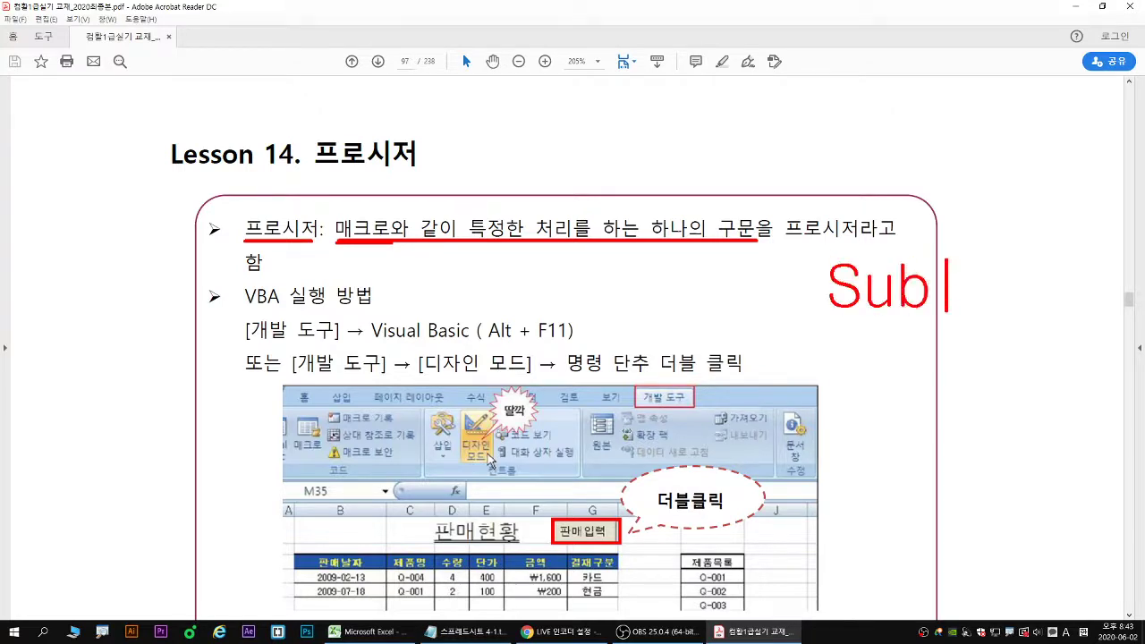
{"action": "key", "text": "Return"}
{"action": "type", "text": "~"}
{"action": "key", "text": "Return"}
{"action": "type", "text": "e"}
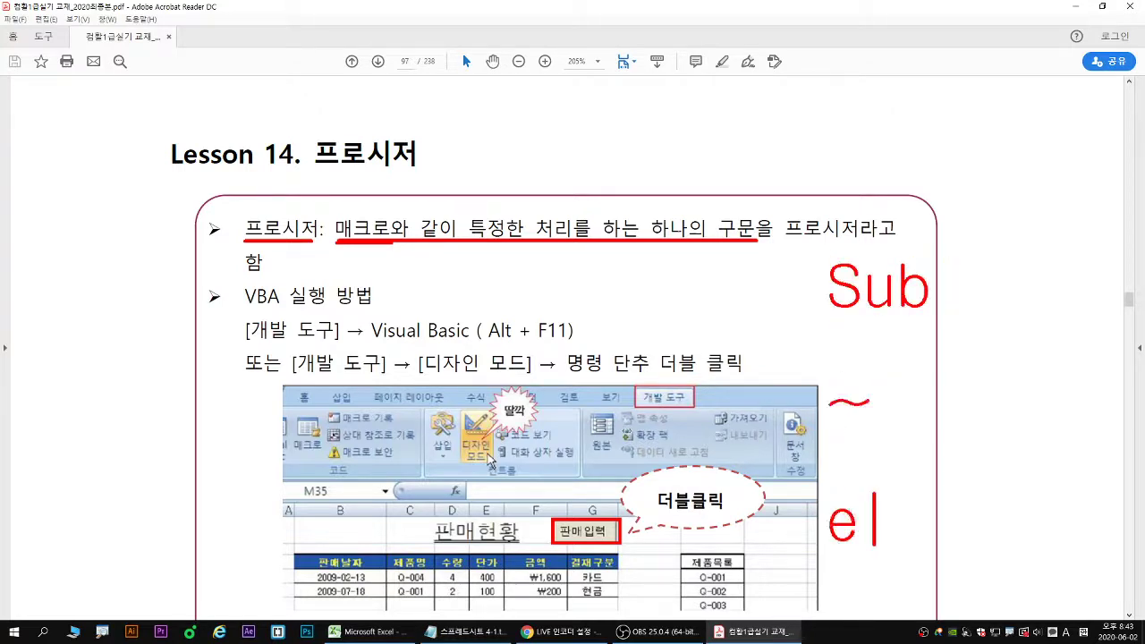
{"action": "key", "text": "BackSpace"}
{"action": "type", "text": "End sub"}
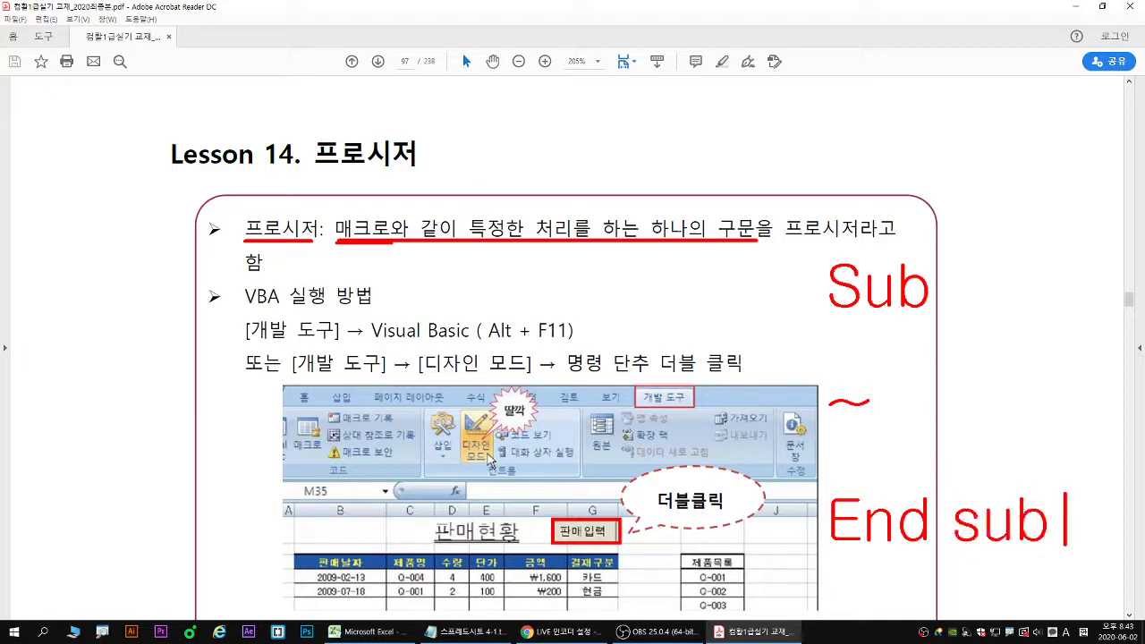
- Mark in blue the whole Sub to End sub block, the name position after Sub, and the body around ~
{"action": "left_click_drag", "start_coordinate": [820, 281], "coordinate": [811, 536]}
{"action": "mouse_move", "coordinate": [1020, 293]}
{"action": "left_mouse_down"}
{"action": "mouse_move", "coordinate": [966, 295]}
{"action": "mouse_move", "coordinate": [1012, 268]}
{"action": "mouse_move", "coordinate": [1011, 333]}
{"action": "left_mouse_up"}
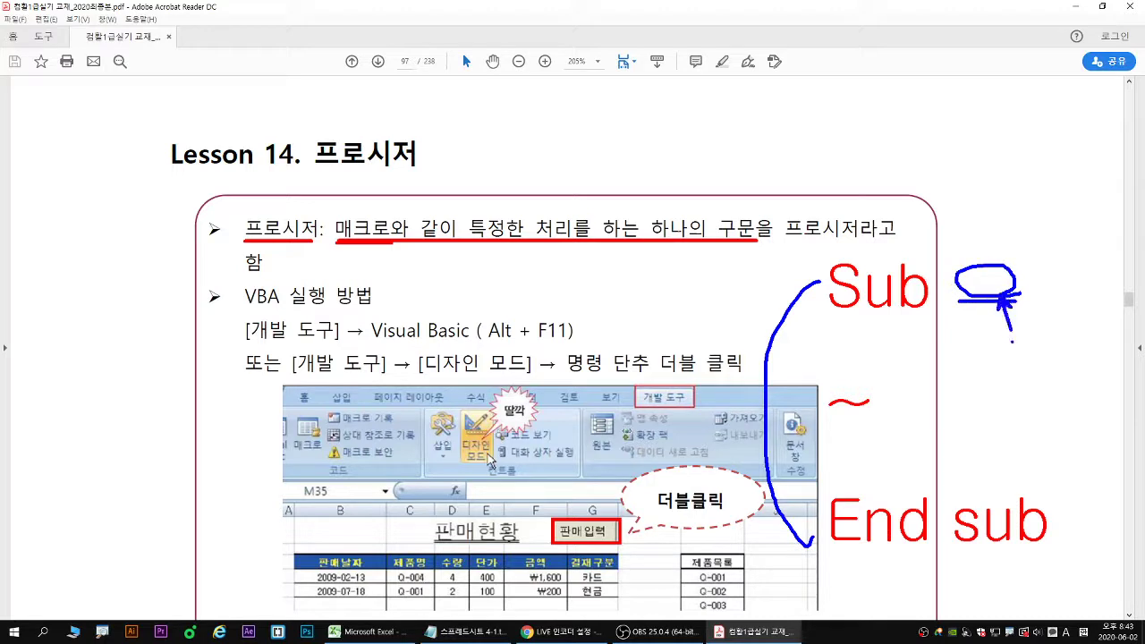
{"action": "left_click_drag", "start_coordinate": [971, 281], "coordinate": [1000, 280]}
{"action": "mouse_move", "coordinate": [819, 335]}
{"action": "left_mouse_down"}
{"action": "mouse_move", "coordinate": [959, 471]}
{"action": "mouse_move", "coordinate": [984, 478]}
{"action": "left_mouse_up"}
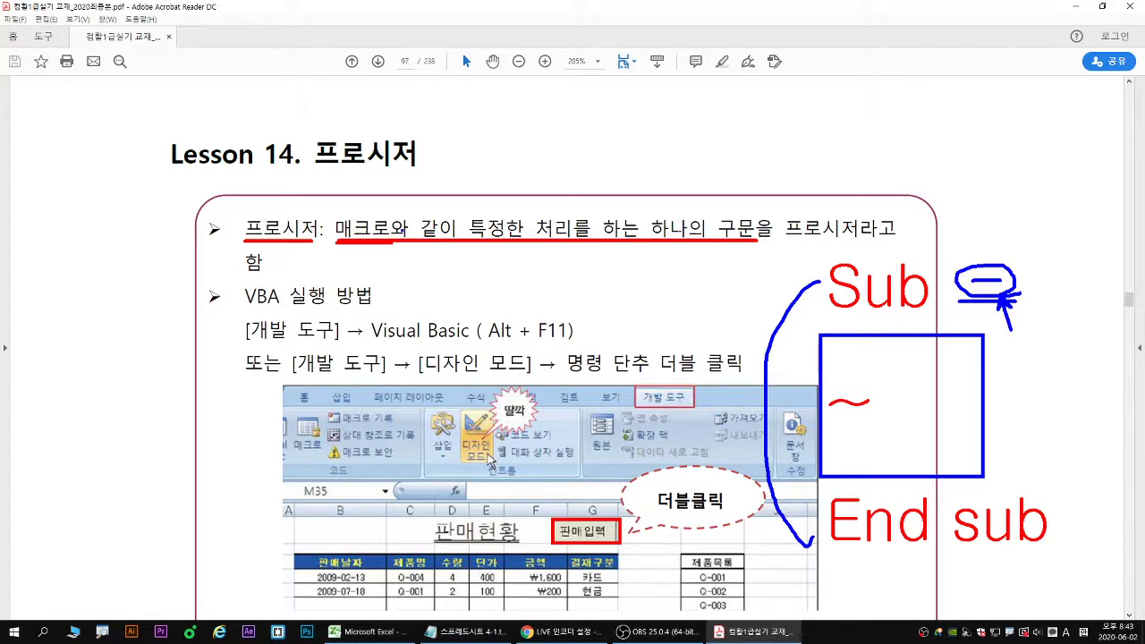
- In section 01 폼열기 / 폼닫기, add a red star and underline 폼이름.show in red and Unload Me in orange
{"action": "scroll", "coordinate": [336, 272], "scroll_direction": "down", "scroll_amount": 10}
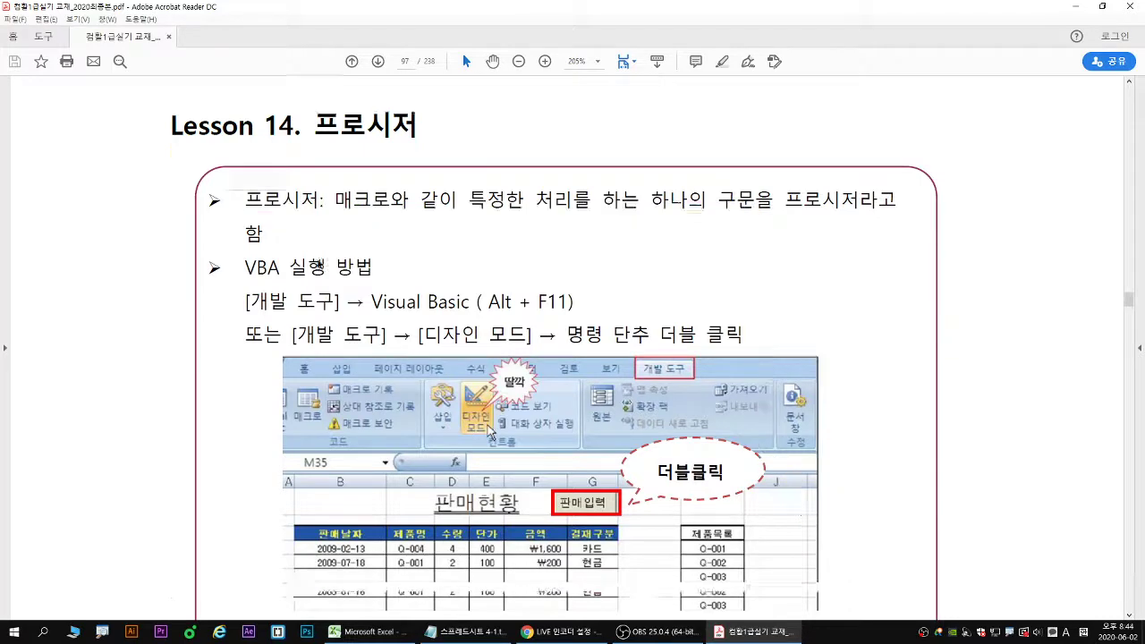
{"action": "scroll", "coordinate": [336, 272], "scroll_direction": "down", "scroll_amount": 4}
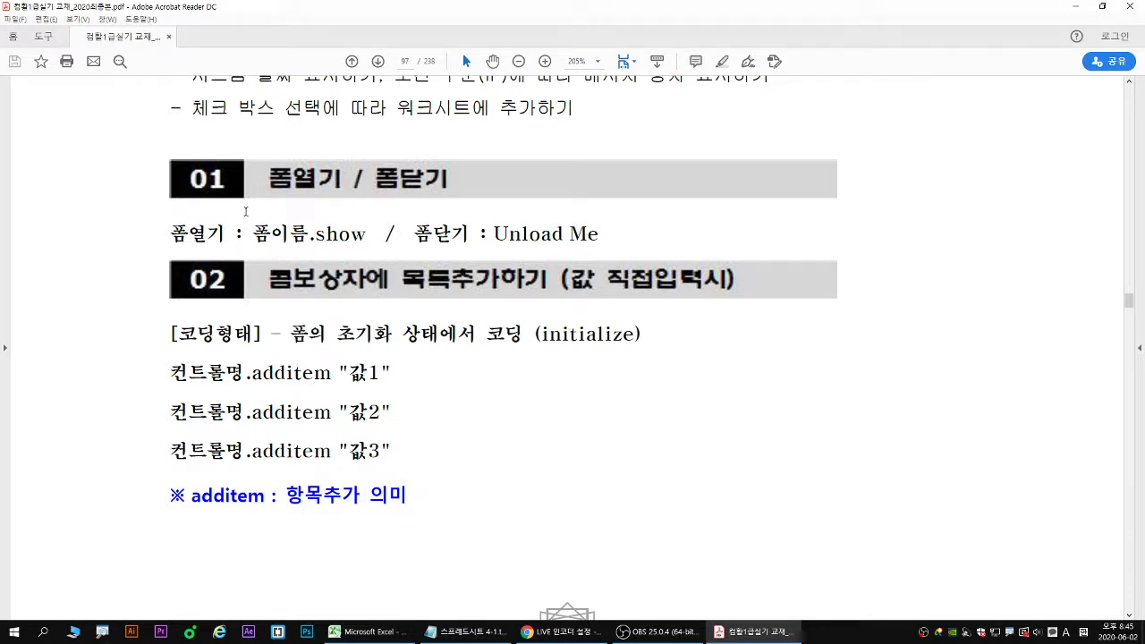
{"action": "mouse_move", "coordinate": [186, 146]}
{"action": "left_mouse_down"}
{"action": "mouse_move", "coordinate": [159, 161]}
{"action": "mouse_move", "coordinate": [199, 163]}
{"action": "mouse_move", "coordinate": [179, 178]}
{"action": "mouse_move", "coordinate": [186, 143]}
{"action": "left_mouse_up"}
{"action": "left_click_drag", "start_coordinate": [251, 250], "coordinate": [360, 245]}
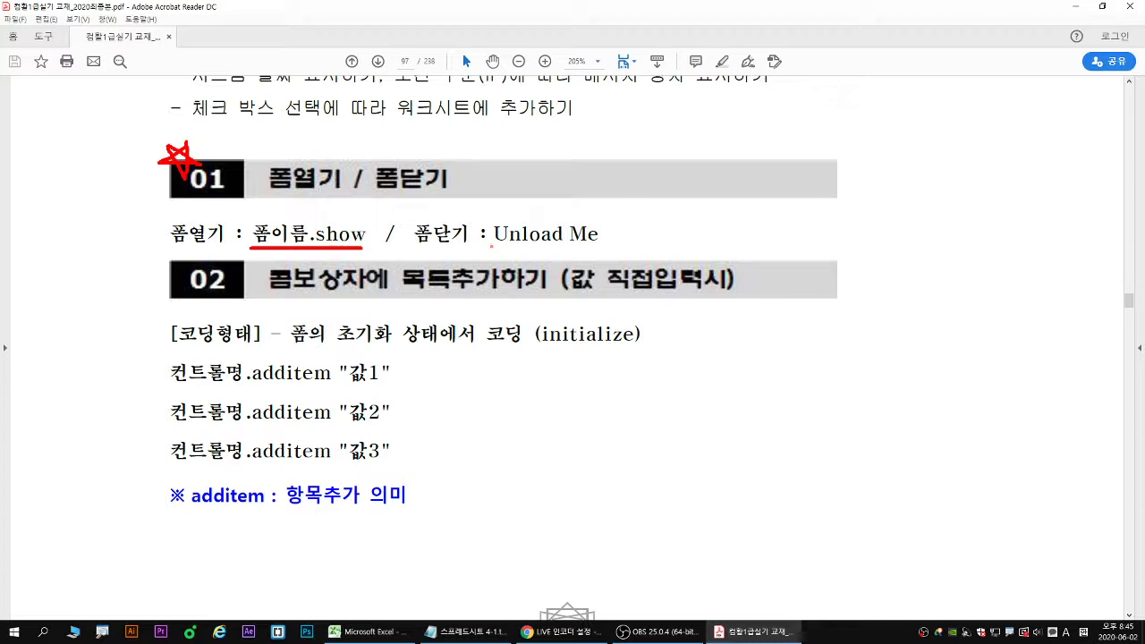
{"action": "left_click_drag", "start_coordinate": [491, 246], "coordinate": [598, 246]}
- Star section 02, underline 콤보상자 in blue, and sketch a combo box with a drop-down list of entries beside the text
{"action": "mouse_move", "coordinate": [185, 265]}
{"action": "left_mouse_down"}
{"action": "mouse_move", "coordinate": [163, 289]}
{"action": "mouse_move", "coordinate": [200, 283]}
{"action": "mouse_move", "coordinate": [189, 300]}
{"action": "mouse_move", "coordinate": [186, 265]}
{"action": "left_mouse_up"}
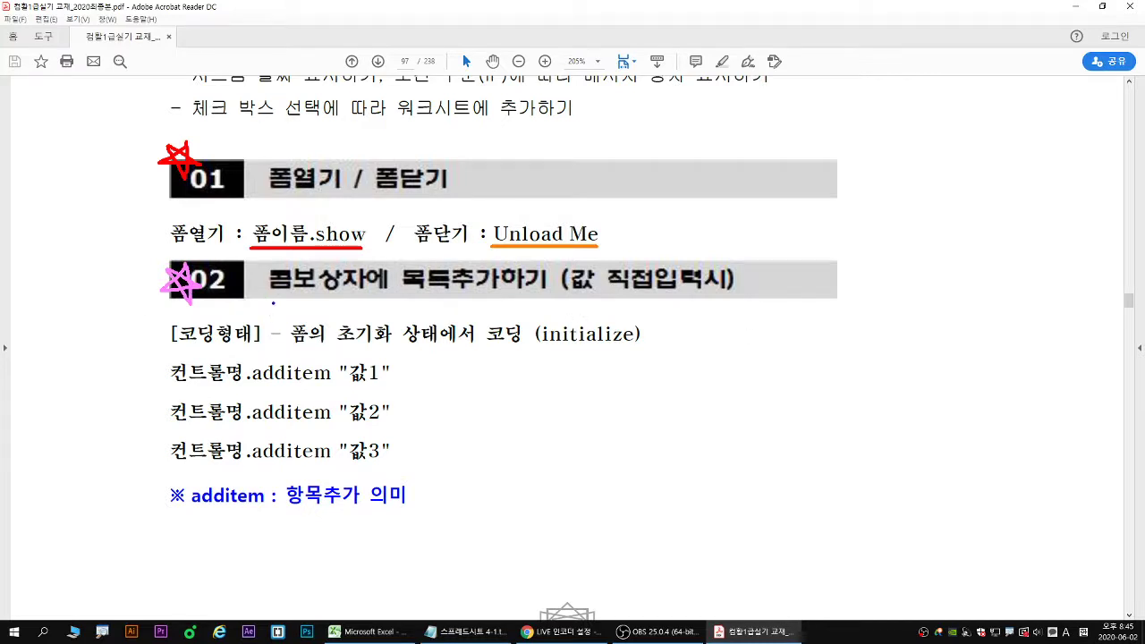
{"action": "left_click_drag", "start_coordinate": [269, 296], "coordinate": [367, 295]}
{"action": "mouse_move", "coordinate": [790, 312]}
{"action": "left_mouse_down"}
{"action": "mouse_move", "coordinate": [924, 346]}
{"action": "mouse_move", "coordinate": [893, 345]}
{"action": "mouse_move", "coordinate": [918, 321]}
{"action": "left_mouse_up"}
{"action": "key", "text": "ctrl+z"}
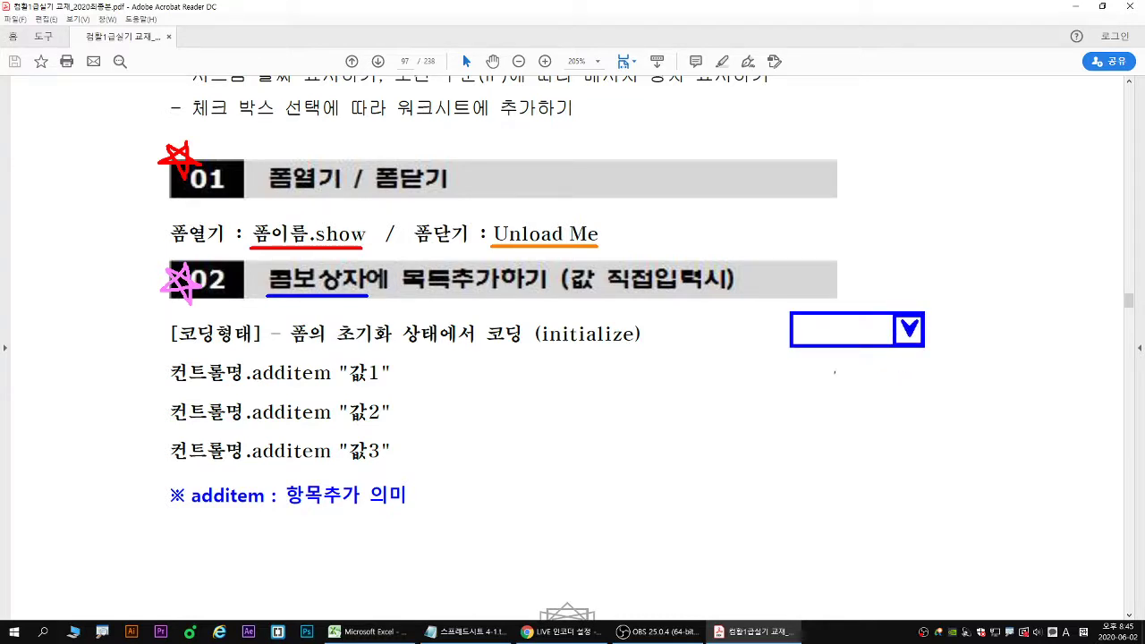
{"action": "mouse_move", "coordinate": [792, 348]}
{"action": "left_mouse_down"}
{"action": "mouse_move", "coordinate": [923, 537]}
{"action": "mouse_move", "coordinate": [923, 475]}
{"action": "left_mouse_up"}
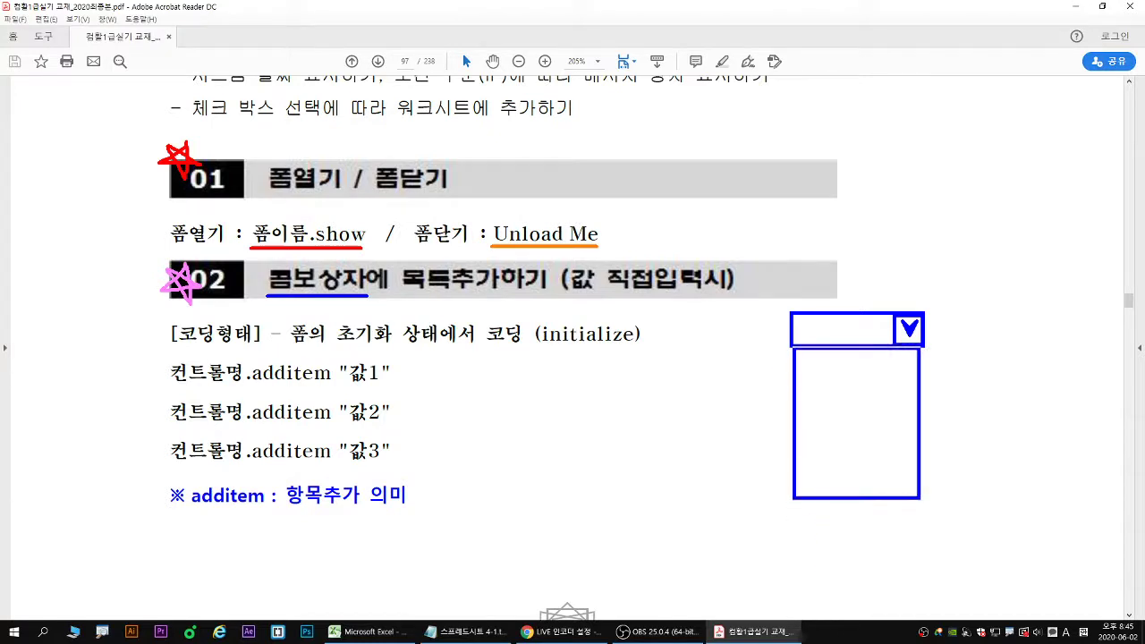
{"action": "mouse_move", "coordinate": [827, 374]}
{"action": "left_mouse_down"}
{"action": "mouse_move", "coordinate": [886, 368]}
{"action": "mouse_move", "coordinate": [877, 406]}
{"action": "mouse_move", "coordinate": [851, 424]}
{"action": "mouse_move", "coordinate": [888, 425]}
{"action": "left_mouse_up"}
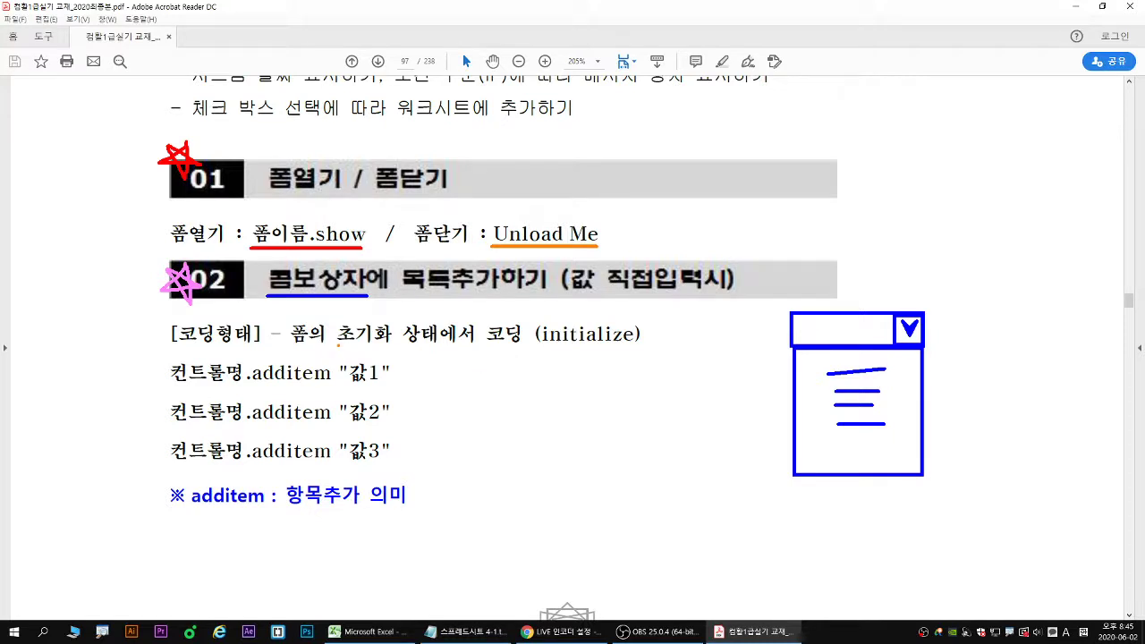
- Link 초기화 to initialize and 콤보상자 to 컨트롤명 with arrows, underlining these terms, additem and 값1
{"action": "mouse_move", "coordinate": [337, 344]}
{"action": "left_mouse_down"}
{"action": "mouse_move", "coordinate": [552, 370]}
{"action": "mouse_move", "coordinate": [586, 346]}
{"action": "mouse_move", "coordinate": [589, 362]}
{"action": "mouse_move", "coordinate": [555, 345]}
{"action": "mouse_move", "coordinate": [637, 342]}
{"action": "left_mouse_up"}
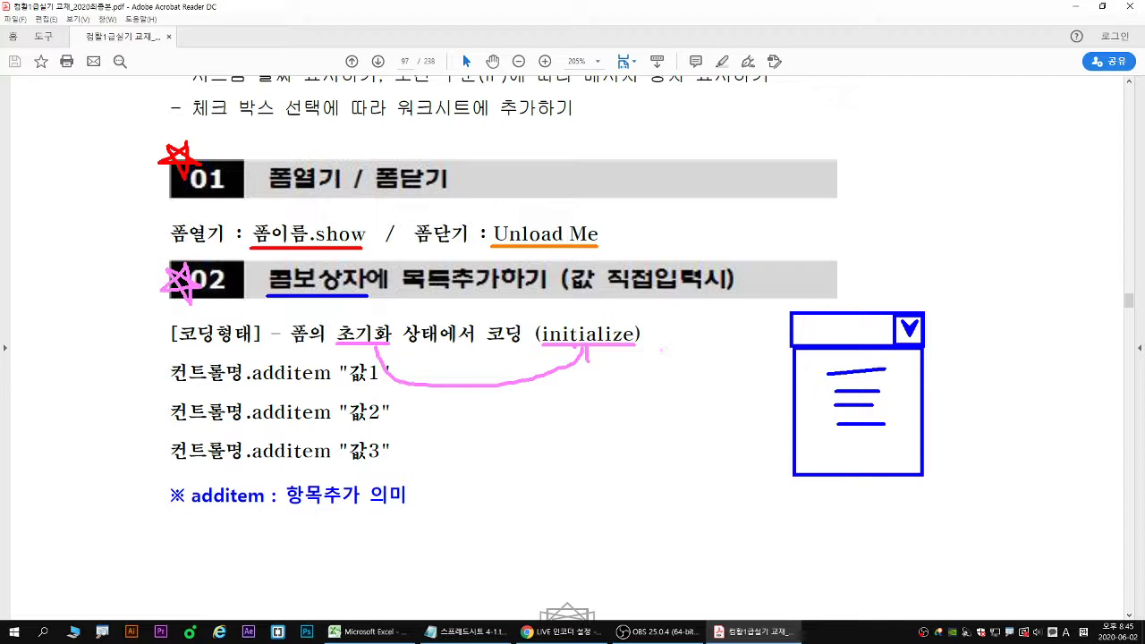
{"action": "left_click_drag", "start_coordinate": [230, 363], "coordinate": [303, 297]}
{"action": "left_click_drag", "start_coordinate": [166, 387], "coordinate": [243, 388]}
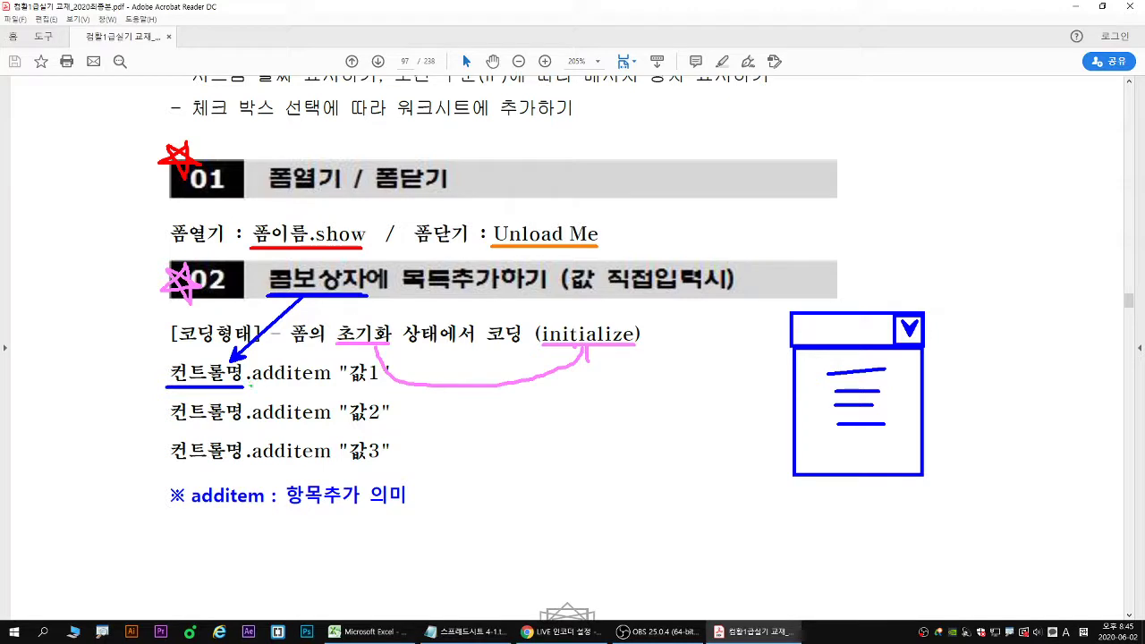
{"action": "left_click_drag", "start_coordinate": [252, 386], "coordinate": [331, 386]}
{"action": "left_click_drag", "start_coordinate": [350, 383], "coordinate": [377, 385]}
- Handwrite 사과 in red over 값1 and as the first entry of the sketched combo box list
{"action": "mouse_move", "coordinate": [362, 352]}
{"action": "left_mouse_down"}
{"action": "mouse_move", "coordinate": [352, 364]}
{"action": "mouse_move", "coordinate": [368, 370]}
{"action": "left_mouse_up"}
{"action": "left_click_drag", "start_coordinate": [368, 362], "coordinate": [393, 360]}
{"action": "mouse_move", "coordinate": [394, 344]}
{"action": "left_mouse_down"}
{"action": "mouse_move", "coordinate": [394, 379]}
{"action": "mouse_move", "coordinate": [411, 360]}
{"action": "left_mouse_up"}
{"action": "mouse_move", "coordinate": [845, 363]}
{"action": "left_mouse_down"}
{"action": "mouse_move", "coordinate": [835, 379]}
{"action": "mouse_move", "coordinate": [850, 377]}
{"action": "left_mouse_up"}
{"action": "mouse_move", "coordinate": [856, 355]}
{"action": "left_mouse_down"}
{"action": "mouse_move", "coordinate": [857, 383]}
{"action": "mouse_move", "coordinate": [869, 373]}
{"action": "left_mouse_up"}
{"action": "left_click_drag", "start_coordinate": [865, 364], "coordinate": [881, 370]}
{"action": "mouse_move", "coordinate": [884, 362]}
{"action": "left_mouse_down"}
{"action": "mouse_move", "coordinate": [885, 382]}
{"action": "mouse_move", "coordinate": [901, 378]}
{"action": "left_mouse_up"}
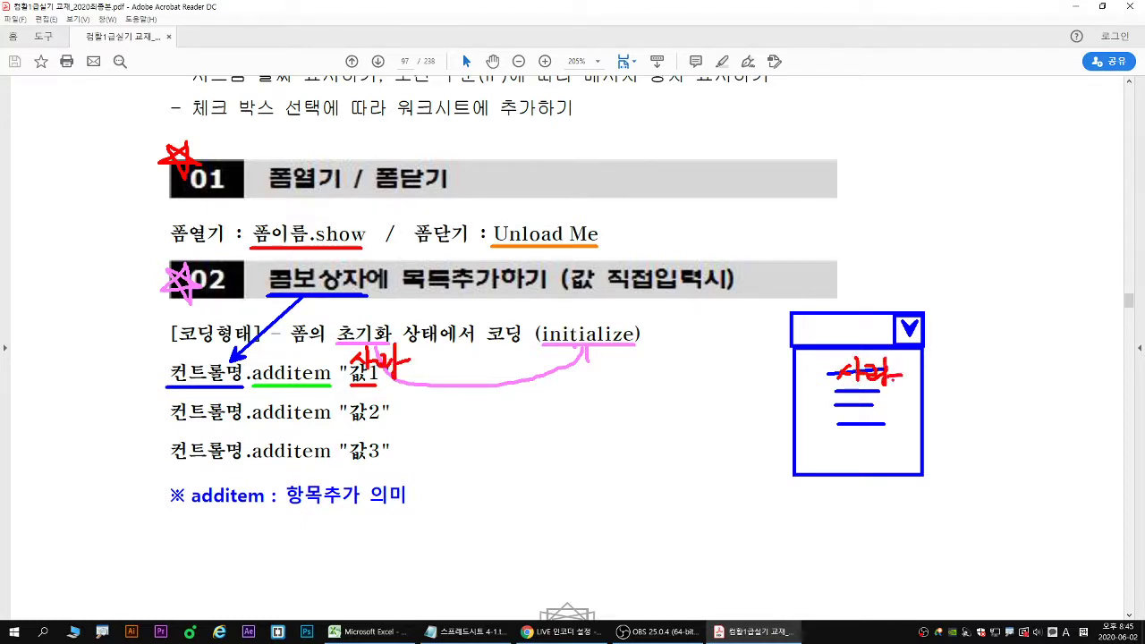
- Handwrite 수박 in red over 값2 and as the second entry of the sketched combo box list
{"action": "left_click_drag", "start_coordinate": [366, 398], "coordinate": [356, 411]}
{"action": "left_click_drag", "start_coordinate": [363, 404], "coordinate": [377, 412]}
{"action": "left_click_drag", "start_coordinate": [364, 414], "coordinate": [381, 409]}
{"action": "mouse_move", "coordinate": [388, 395]}
{"action": "left_mouse_down"}
{"action": "mouse_move", "coordinate": [388, 411]}
{"action": "mouse_move", "coordinate": [398, 404]}
{"action": "left_mouse_up"}
{"action": "left_click_drag", "start_coordinate": [374, 415], "coordinate": [386, 429]}
{"action": "mouse_move", "coordinate": [856, 399]}
{"action": "left_mouse_down"}
{"action": "mouse_move", "coordinate": [847, 410]}
{"action": "mouse_move", "coordinate": [860, 412]}
{"action": "left_mouse_up"}
{"action": "mouse_move", "coordinate": [831, 414]}
{"action": "left_mouse_down"}
{"action": "mouse_move", "coordinate": [865, 413]}
{"action": "mouse_move", "coordinate": [861, 422]}
{"action": "mouse_move", "coordinate": [872, 412]}
{"action": "left_mouse_up"}
{"action": "mouse_move", "coordinate": [880, 401]}
{"action": "left_mouse_down"}
{"action": "mouse_move", "coordinate": [881, 414]}
{"action": "mouse_move", "coordinate": [897, 410]}
{"action": "mouse_move", "coordinate": [889, 428]}
{"action": "left_mouse_up"}
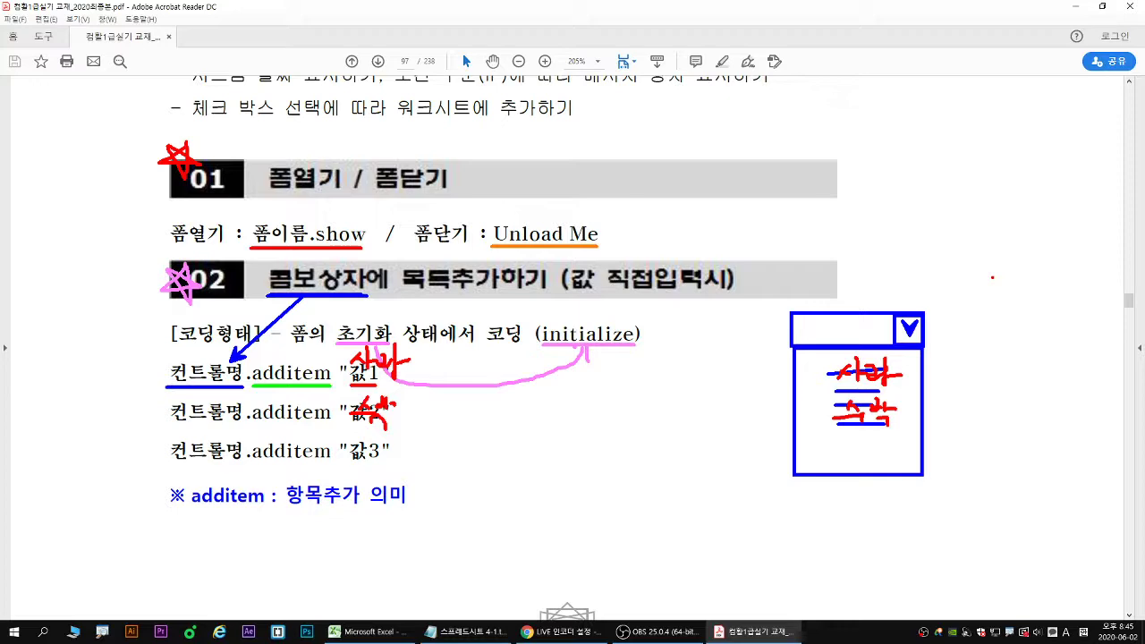
- Clear the handwritten notes and go to sections 03 and 04 about combo box lists on page 98
{"action": "key", "text": "Escape"}
{"action": "left_click", "coordinate": [377, 60]}
{"action": "scroll", "coordinate": [384, 268], "scroll_direction": "down", "scroll_amount": 4}
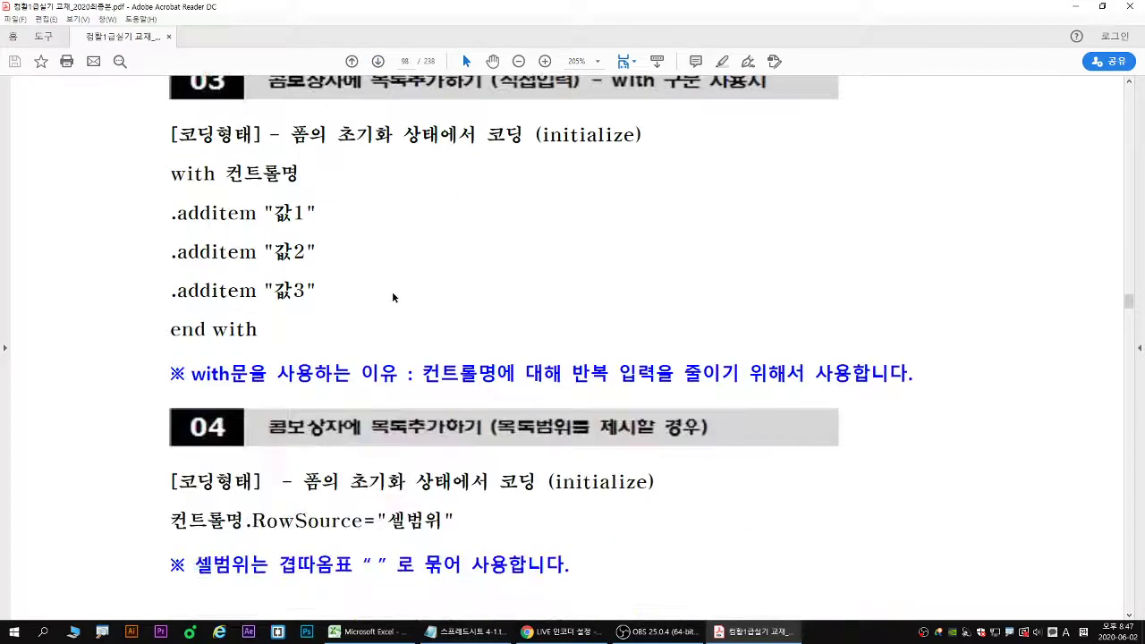
- Mark section 04 with a green star, underline 콤보상자 in blue and connect it to 컨트롤명 with a blue arrow
{"action": "scroll", "coordinate": [391, 271], "scroll_direction": "up", "scroll_amount": 1}
{"action": "scroll", "coordinate": [377, 406], "scroll_direction": "down", "scroll_amount": 1}
{"action": "scroll", "coordinate": [378, 405], "scroll_direction": "down", "scroll_amount": 3}
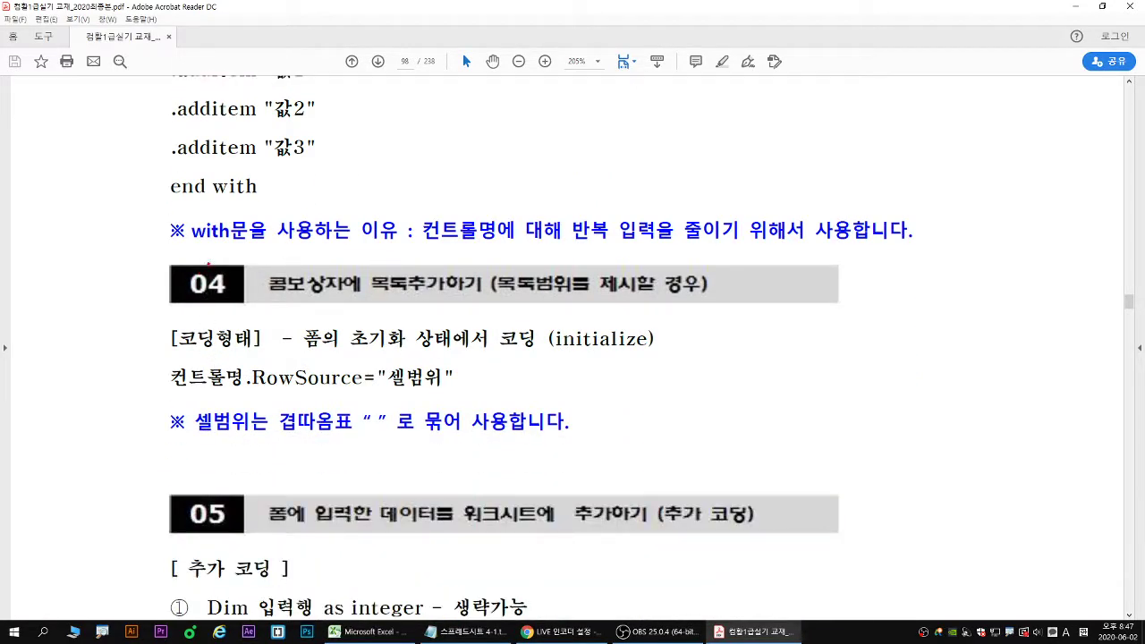
{"action": "mouse_move", "coordinate": [211, 260]}
{"action": "left_mouse_down"}
{"action": "mouse_move", "coordinate": [167, 285]}
{"action": "mouse_move", "coordinate": [195, 277]}
{"action": "mouse_move", "coordinate": [197, 292]}
{"action": "left_mouse_up"}
{"action": "mouse_move", "coordinate": [265, 298]}
{"action": "left_mouse_down"}
{"action": "mouse_move", "coordinate": [340, 297]}
{"action": "mouse_move", "coordinate": [218, 363]}
{"action": "left_mouse_up"}
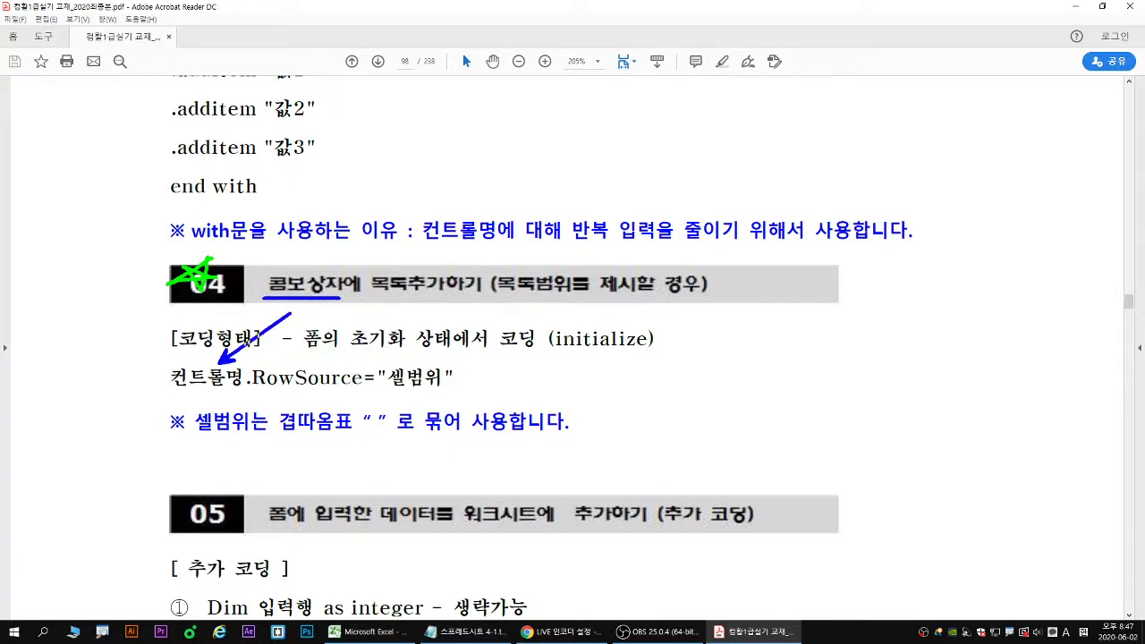
{"action": "left_click_drag", "start_coordinate": [291, 313], "coordinate": [302, 297]}
- Underline 컨트롤명, RowSource and 셀범위, and mark the equals sign in the code line with a red caret
{"action": "left_click_drag", "start_coordinate": [170, 390], "coordinate": [362, 391]}
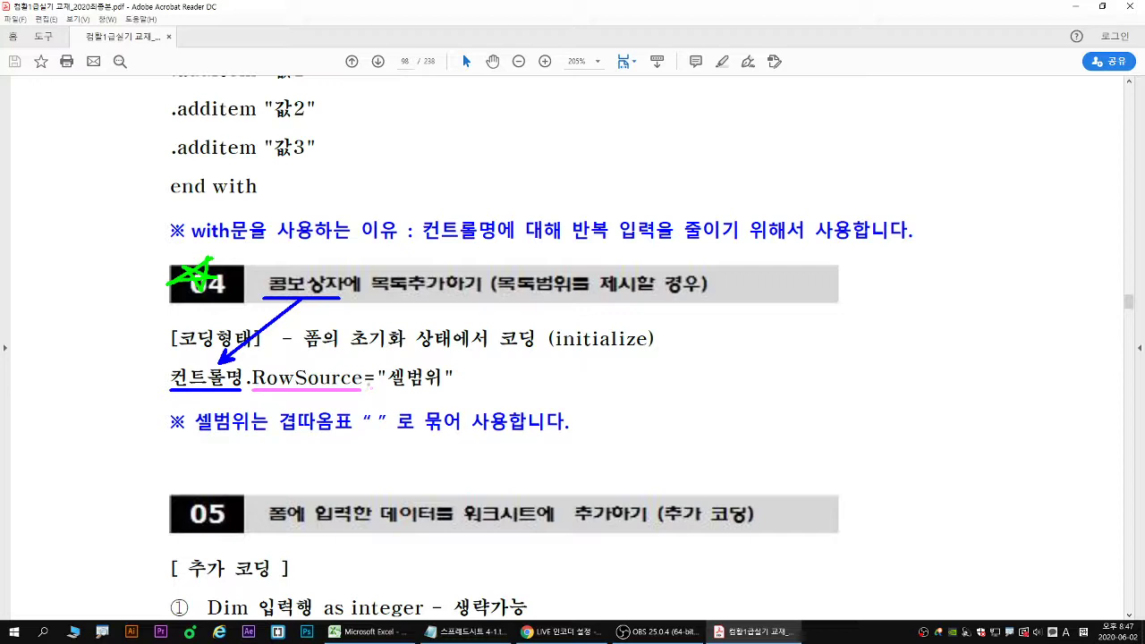
{"action": "left_click_drag", "start_coordinate": [365, 397], "coordinate": [379, 395]}
{"action": "left_click_drag", "start_coordinate": [393, 390], "coordinate": [449, 390]}
- Sketch a blue combo box with an open list of four entry lines beside the RowSource code
{"action": "mouse_move", "coordinate": [719, 324]}
{"action": "left_mouse_down"}
{"action": "mouse_move", "coordinate": [864, 372]}
{"action": "mouse_move", "coordinate": [871, 352]}
{"action": "mouse_move", "coordinate": [854, 326]}
{"action": "left_mouse_up"}
{"action": "left_click_drag", "start_coordinate": [723, 353], "coordinate": [868, 353]}
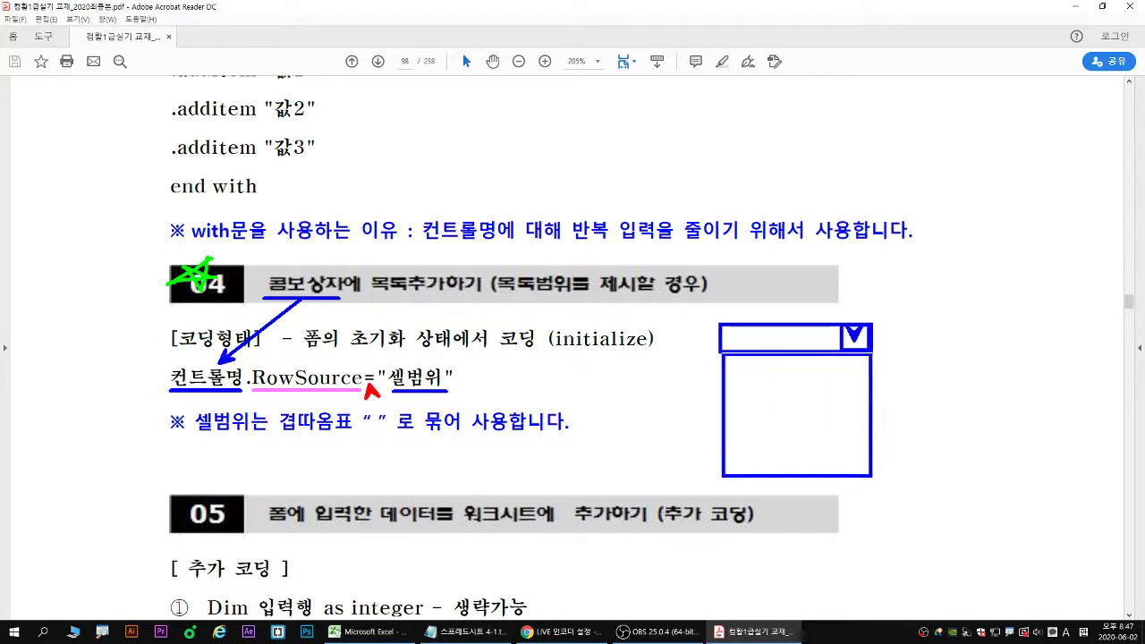
{"action": "left_click_drag", "start_coordinate": [753, 374], "coordinate": [823, 375]}
{"action": "mouse_move", "coordinate": [758, 391]}
{"action": "left_mouse_down"}
{"action": "mouse_move", "coordinate": [821, 390]}
{"action": "mouse_move", "coordinate": [814, 435]}
{"action": "mouse_move", "coordinate": [825, 438]}
{"action": "left_mouse_up"}
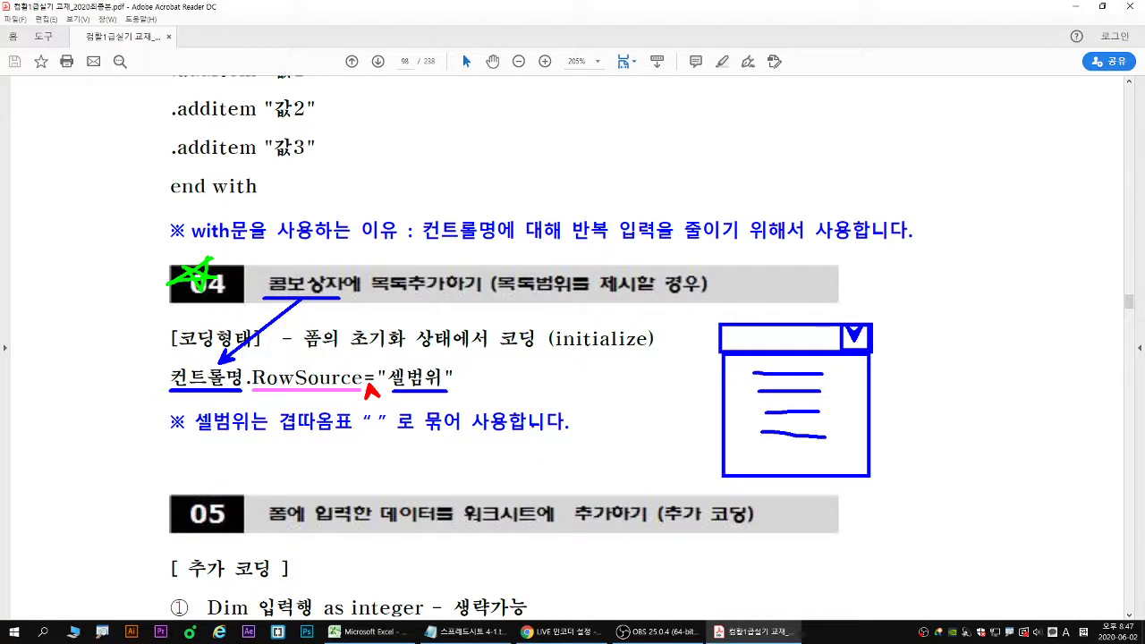
- Write "A1:A4" in quotation marks beside 셀범위 and underline it and the 겹따옴표 note in red
{"action": "left_click_drag", "start_coordinate": [494, 354], "coordinate": [494, 407]}
{"action": "type", "text": "\"A1:"}
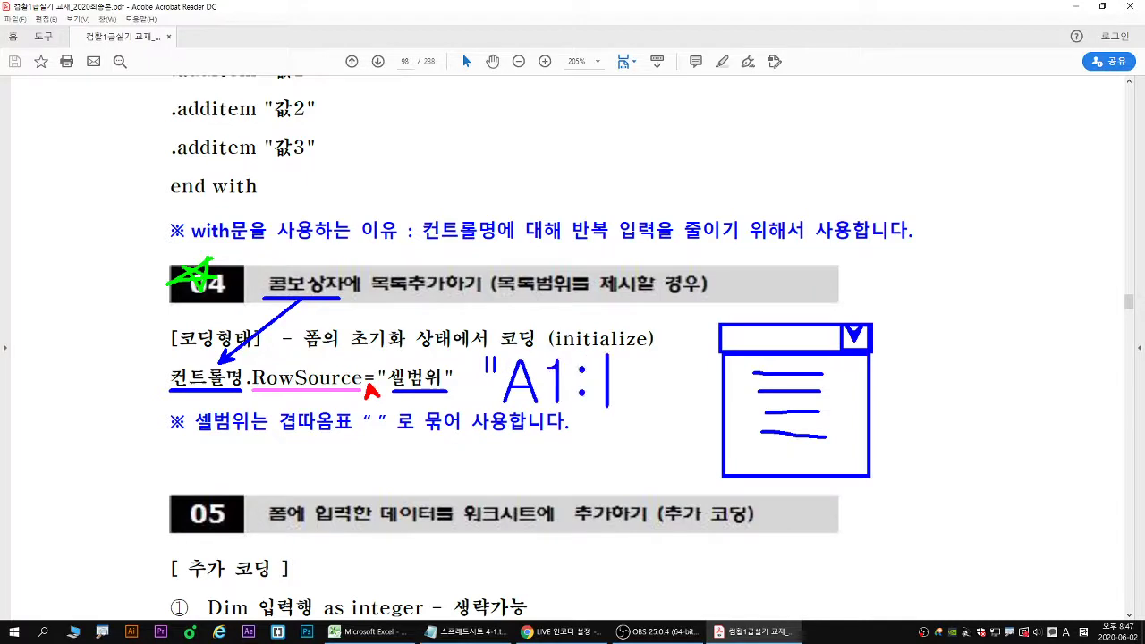
{"action": "type", "text": "A4\""}
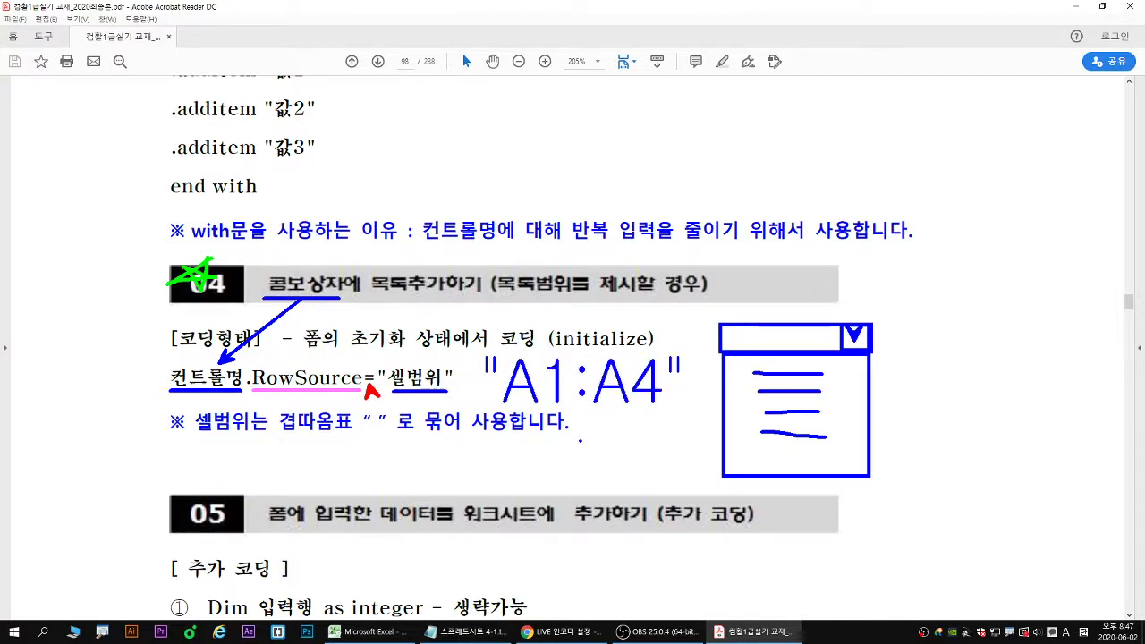
{"action": "mouse_move", "coordinate": [197, 436]}
{"action": "left_mouse_down"}
{"action": "mouse_move", "coordinate": [490, 436]}
{"action": "mouse_move", "coordinate": [667, 411]}
{"action": "left_mouse_up"}
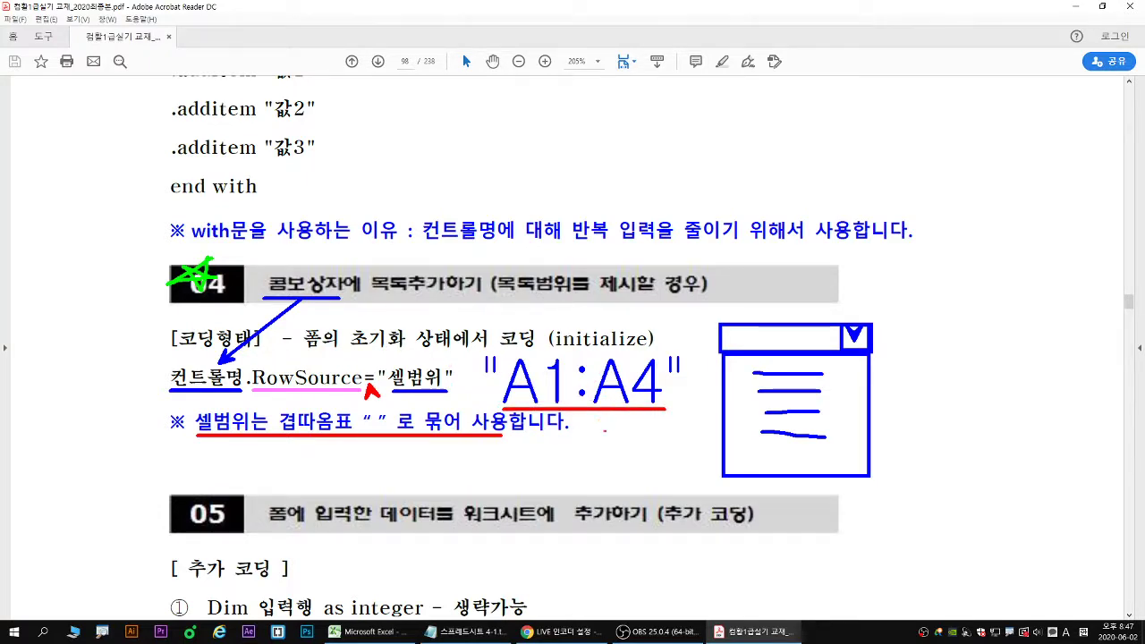
- Link A1:A4 to the sketched list with a red line, and draw a green cell block with an arrow into the list
{"action": "mouse_move", "coordinate": [596, 418]}
{"action": "left_mouse_down"}
{"action": "mouse_move", "coordinate": [619, 447]}
{"action": "mouse_move", "coordinate": [729, 416]}
{"action": "left_mouse_up"}
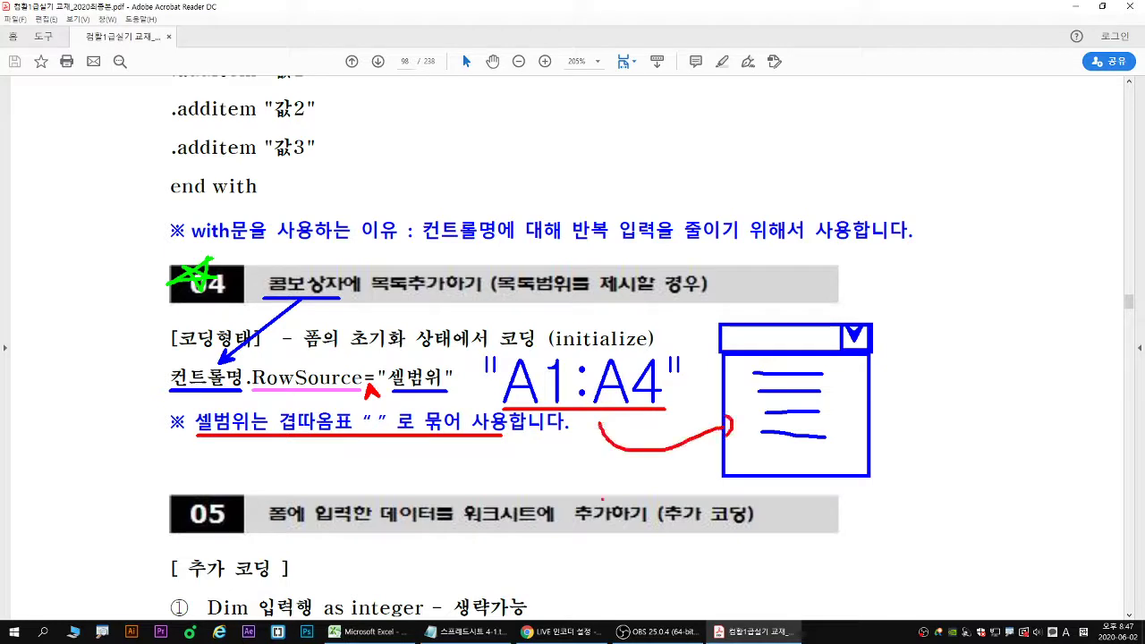
{"action": "left_click_drag", "start_coordinate": [648, 465], "coordinate": [685, 514]}
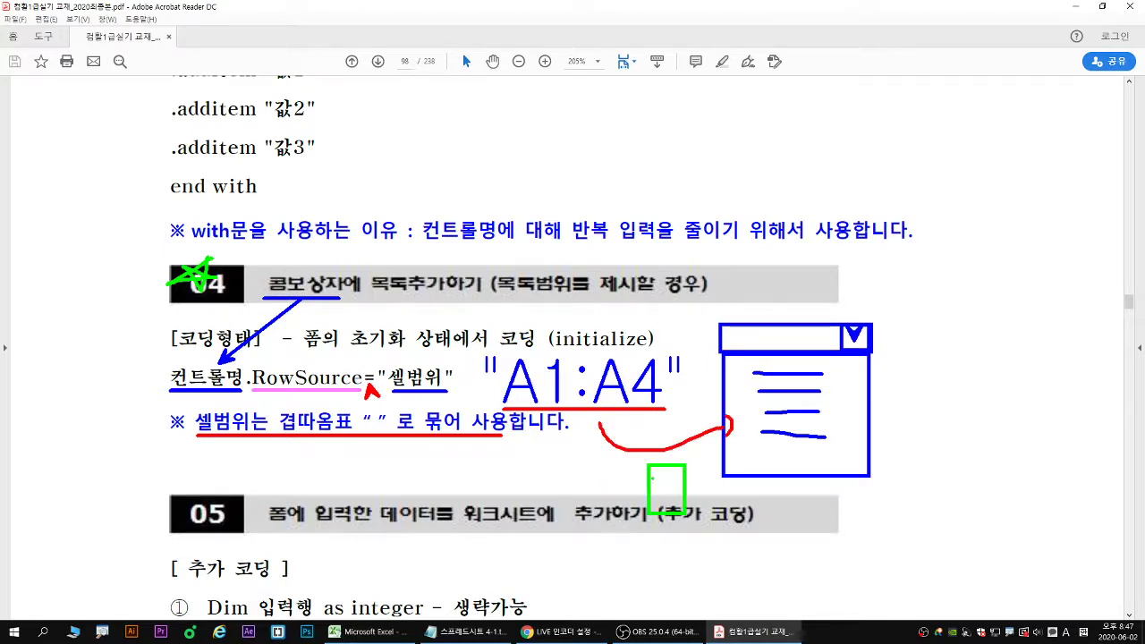
{"action": "mouse_move", "coordinate": [650, 477]}
{"action": "left_mouse_down"}
{"action": "mouse_move", "coordinate": [680, 477]}
{"action": "mouse_move", "coordinate": [682, 499]}
{"action": "mouse_move", "coordinate": [743, 441]}
{"action": "left_mouse_up"}
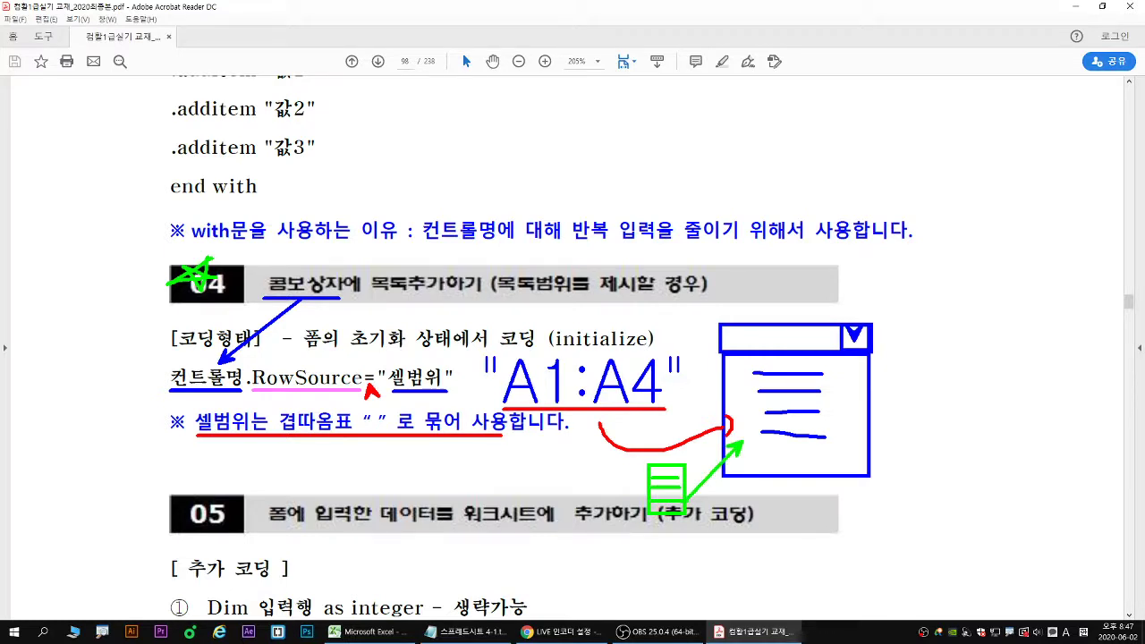
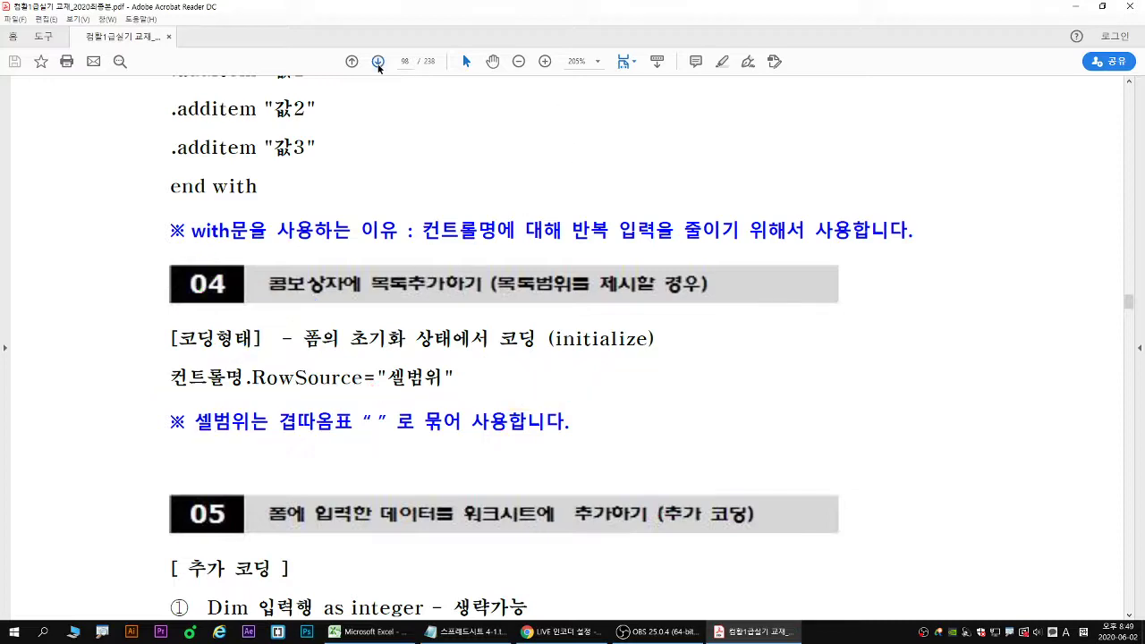
- Go to section 10 on page 99, star it, underline 옵션버튼 선택 and link 초기화 to Initialize with a pink arrow
{"action": "left_click", "coordinate": [377, 60]}
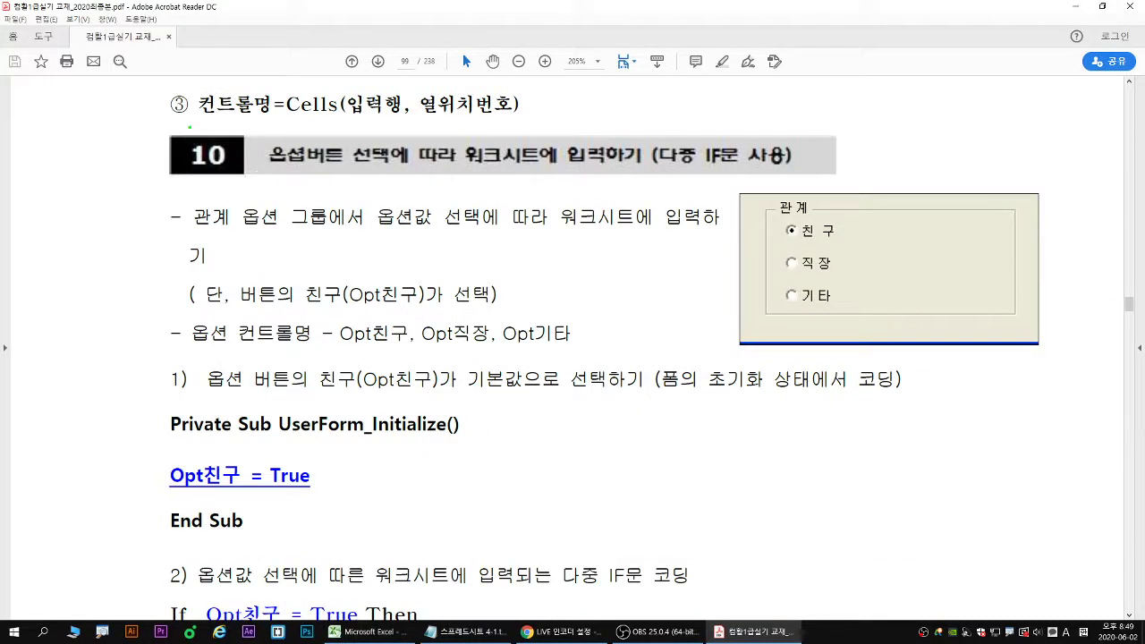
{"action": "mouse_move", "coordinate": [190, 127]}
{"action": "left_mouse_down"}
{"action": "mouse_move", "coordinate": [180, 163]}
{"action": "mouse_move", "coordinate": [145, 132]}
{"action": "mouse_move", "coordinate": [172, 177]}
{"action": "mouse_move", "coordinate": [188, 131]}
{"action": "left_mouse_up"}
{"action": "left_click_drag", "start_coordinate": [269, 169], "coordinate": [385, 169]}
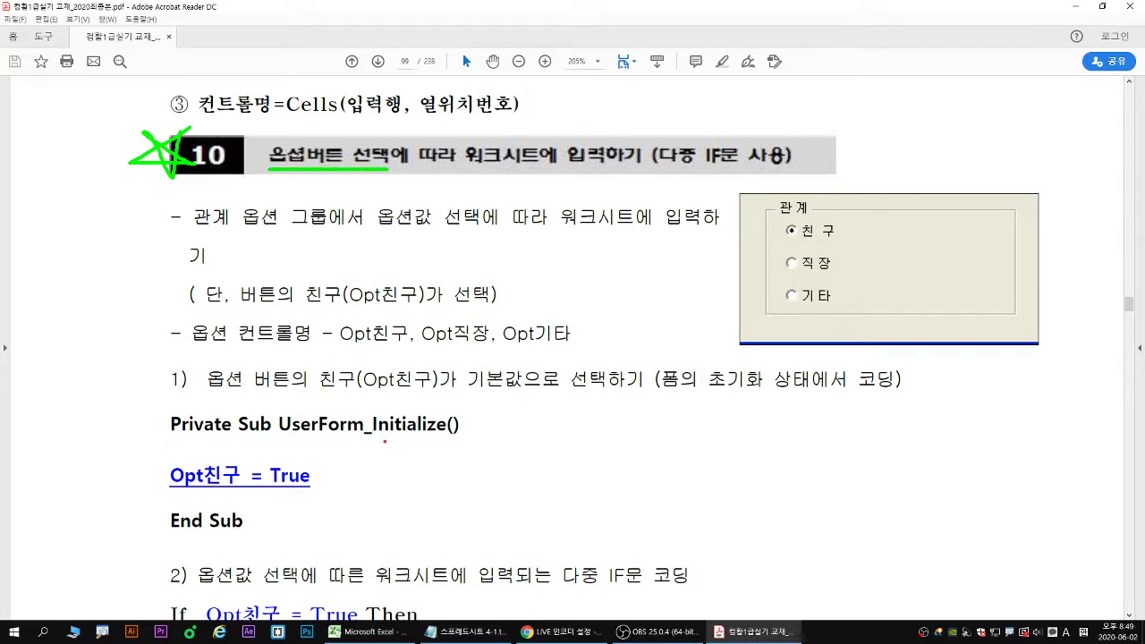
{"action": "left_click_drag", "start_coordinate": [374, 438], "coordinate": [447, 435]}
{"action": "mouse_move", "coordinate": [707, 389]}
{"action": "left_mouse_down"}
{"action": "mouse_move", "coordinate": [756, 389]}
{"action": "mouse_move", "coordinate": [497, 452]}
{"action": "mouse_move", "coordinate": [425, 453]}
{"action": "mouse_move", "coordinate": [419, 439]}
{"action": "mouse_move", "coordinate": [444, 447]}
{"action": "left_mouse_up"}
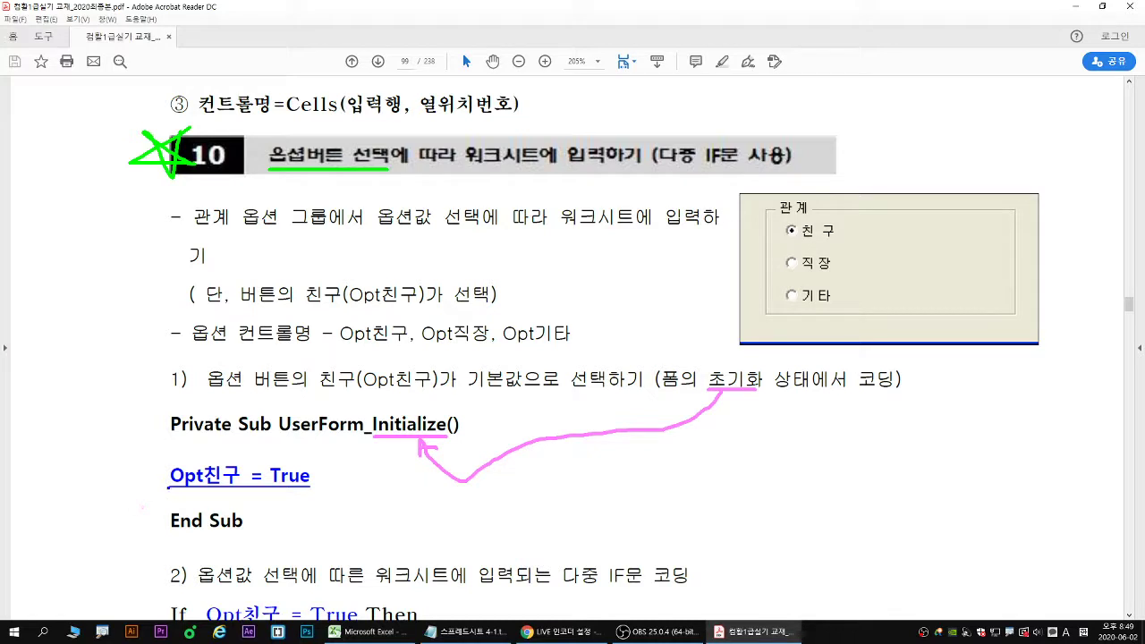
- Underline Opt친구 = True, box Opt친구 in blue, and box the matching 친구 option in the form picture
{"action": "left_click_drag", "start_coordinate": [170, 487], "coordinate": [310, 487]}
{"action": "left_click_drag", "start_coordinate": [161, 460], "coordinate": [242, 489]}
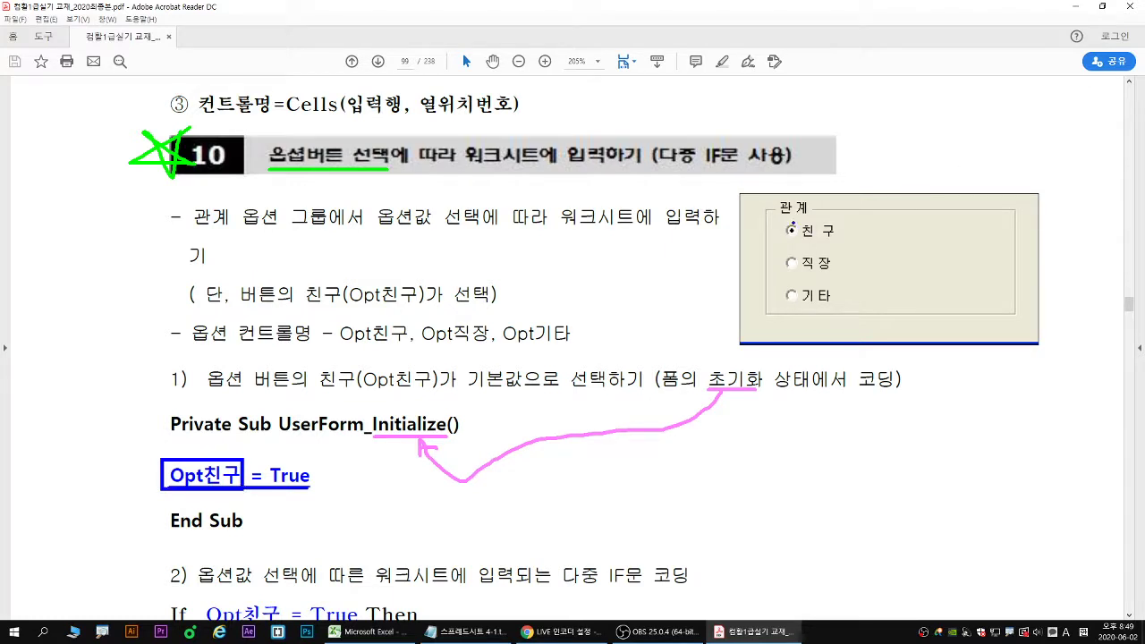
{"action": "left_click_drag", "start_coordinate": [783, 219], "coordinate": [844, 242]}
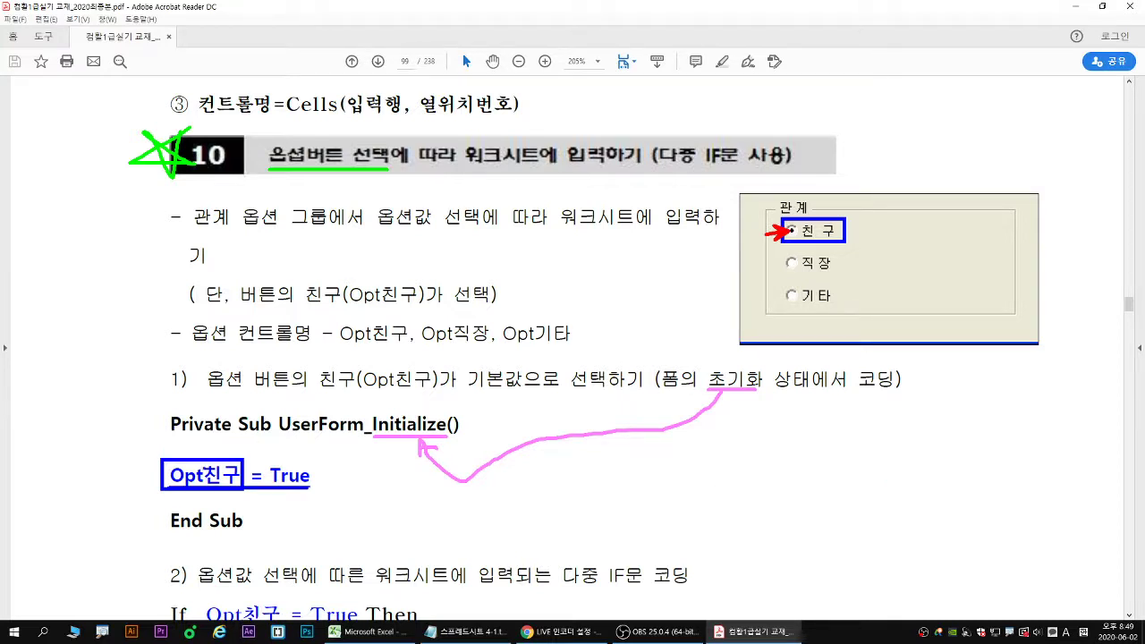
- Clear the notes, handwrite 기타 in red over 친구 in the code, mark the form's options, and clear the drawing
{"action": "key", "text": "Escape"}
{"action": "mouse_move", "coordinate": [204, 463]}
{"action": "left_mouse_down"}
{"action": "mouse_move", "coordinate": [221, 494]}
{"action": "mouse_move", "coordinate": [239, 467]}
{"action": "mouse_move", "coordinate": [231, 479]}
{"action": "mouse_move", "coordinate": [242, 494]}
{"action": "mouse_move", "coordinate": [253, 478]}
{"action": "mouse_move", "coordinate": [235, 498]}
{"action": "left_mouse_up"}
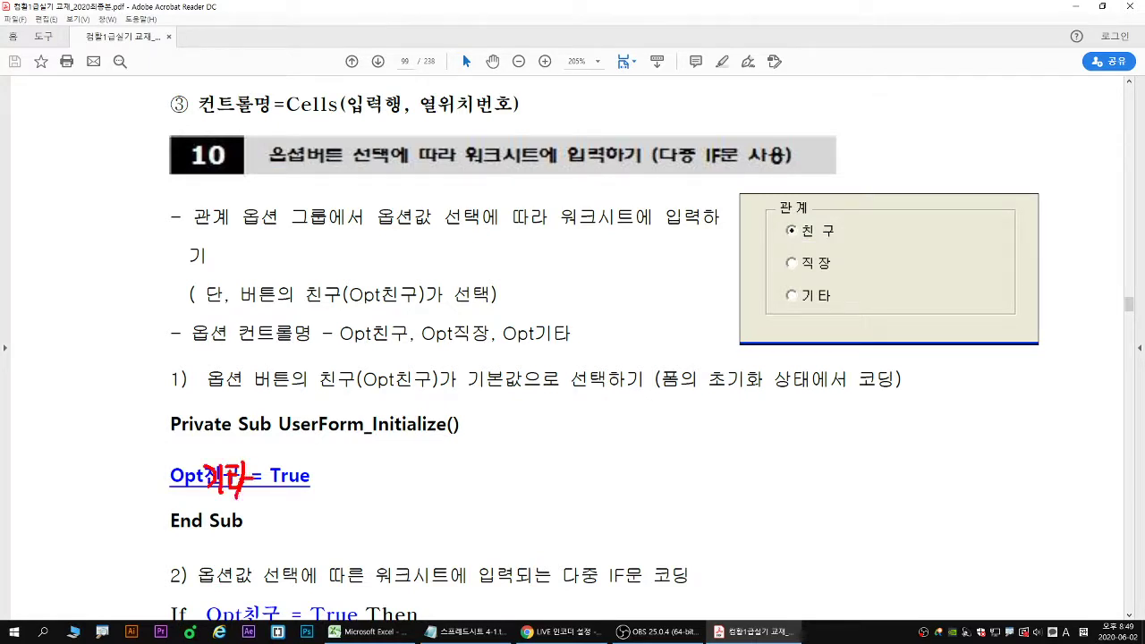
{"action": "mouse_move", "coordinate": [759, 285]}
{"action": "left_mouse_down"}
{"action": "mouse_move", "coordinate": [794, 295]}
{"action": "mouse_move", "coordinate": [782, 300]}
{"action": "left_mouse_up"}
{"action": "mouse_move", "coordinate": [784, 225]}
{"action": "left_mouse_down"}
{"action": "mouse_move", "coordinate": [802, 238]}
{"action": "mouse_move", "coordinate": [782, 237]}
{"action": "left_mouse_up"}
{"action": "key", "text": "e"}
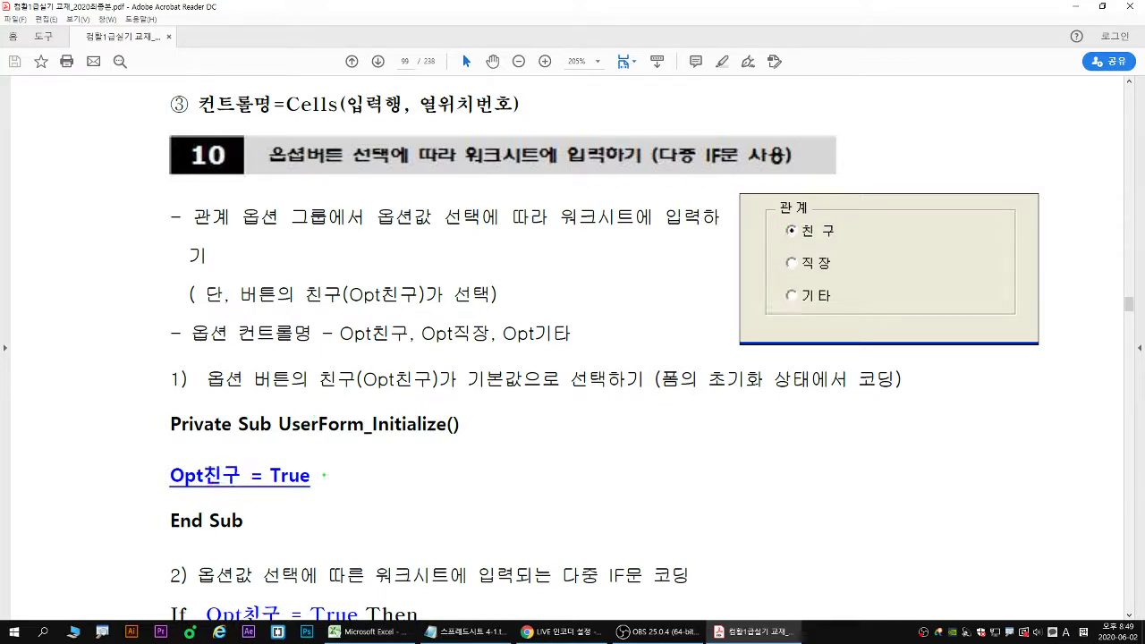
- Strike out True in the Opt친구 line and write False in red below it
{"action": "mouse_move", "coordinate": [272, 475]}
{"action": "left_mouse_down"}
{"action": "mouse_move", "coordinate": [319, 473]}
{"action": "mouse_move", "coordinate": [277, 537]}
{"action": "left_mouse_up"}
{"action": "left_click_drag", "start_coordinate": [268, 489], "coordinate": [297, 490]}
{"action": "left_click_drag", "start_coordinate": [268, 510], "coordinate": [292, 510]}
{"action": "left_click_drag", "start_coordinate": [324, 512], "coordinate": [328, 534]}
{"action": "left_click_drag", "start_coordinate": [346, 485], "coordinate": [345, 538]}
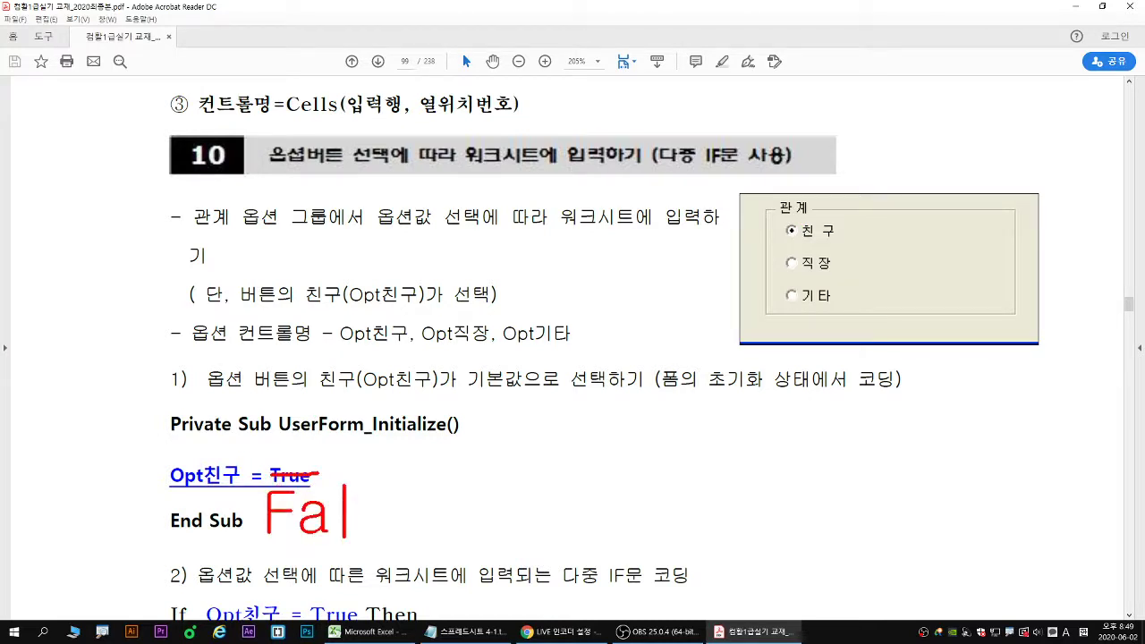
{"action": "type", "text": "lse"}
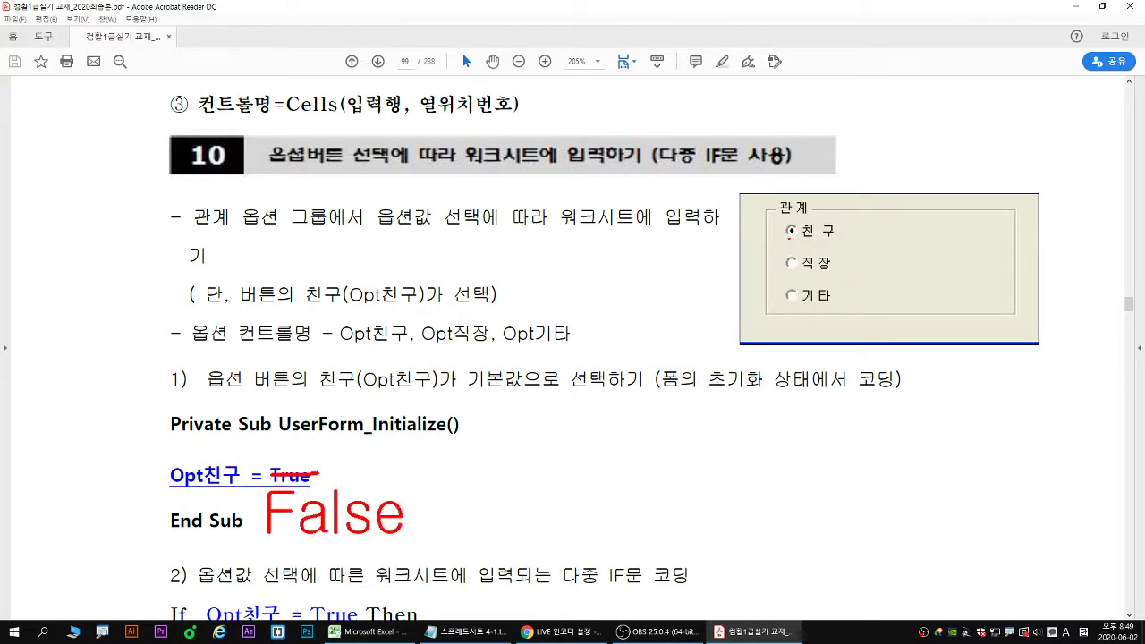
- Cross out the 친구 option's selection in green, underline False in red, and clear the annotations
{"action": "type", "text": "g"}
{"action": "mouse_move", "coordinate": [798, 223]}
{"action": "left_mouse_down"}
{"action": "mouse_move", "coordinate": [785, 235]}
{"action": "mouse_move", "coordinate": [798, 236]}
{"action": "left_mouse_up"}
{"action": "left_click_drag", "start_coordinate": [266, 537], "coordinate": [432, 542]}
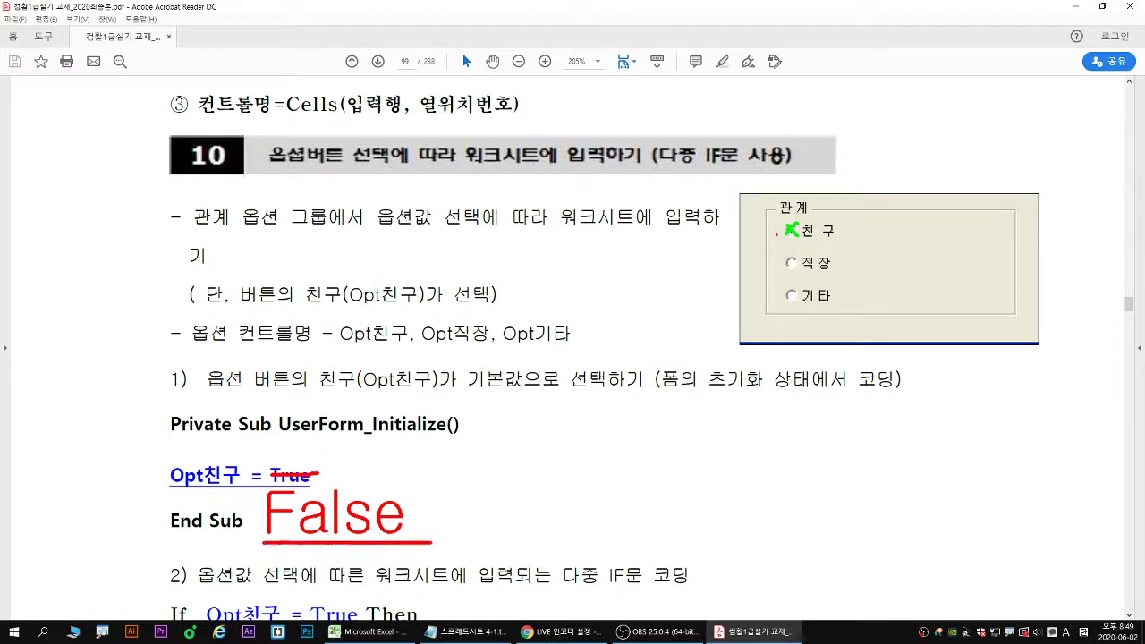
{"action": "mouse_move", "coordinate": [777, 234]}
{"action": "left_mouse_down"}
{"action": "mouse_move", "coordinate": [794, 229]}
{"action": "mouse_move", "coordinate": [771, 241]}
{"action": "left_mouse_up"}
{"action": "key", "text": "e"}
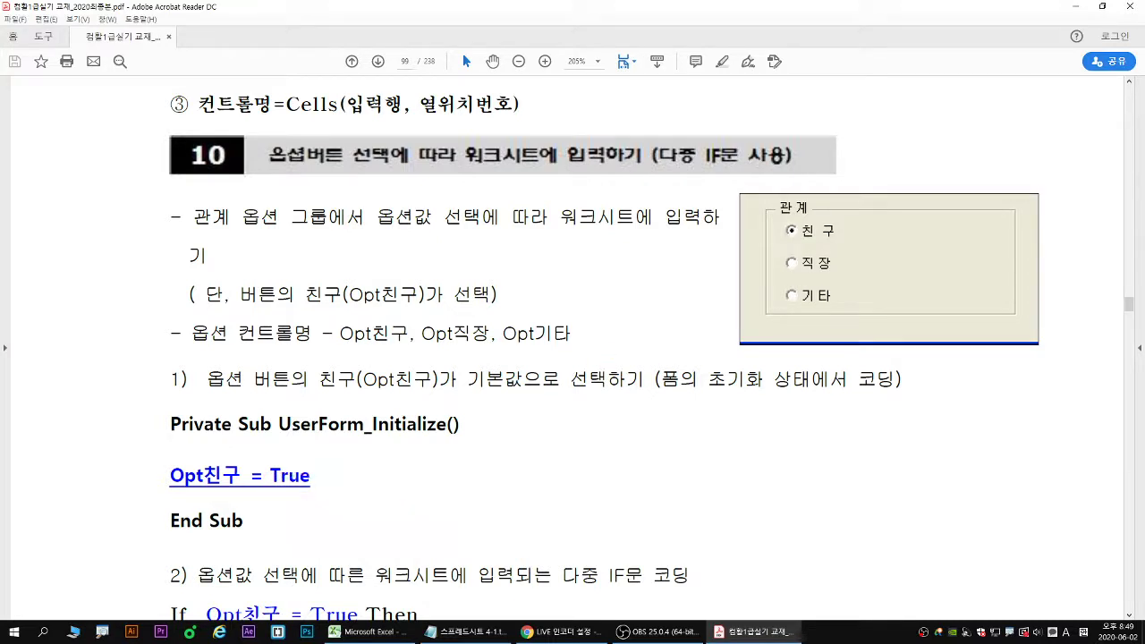
- Underline the option labels 친구, 직장 and 기타 in blue, and write caption beside an arrow pointing at 친구
{"action": "left_click_drag", "start_coordinate": [803, 240], "coordinate": [837, 240]}
{"action": "left_click_drag", "start_coordinate": [804, 269], "coordinate": [831, 268]}
{"action": "left_click_drag", "start_coordinate": [802, 305], "coordinate": [831, 305]}
{"action": "left_click_drag", "start_coordinate": [837, 228], "coordinate": [861, 208]}
{"action": "left_click_drag", "start_coordinate": [881, 146], "coordinate": [881, 204]}
{"action": "type", "text": "ca"}
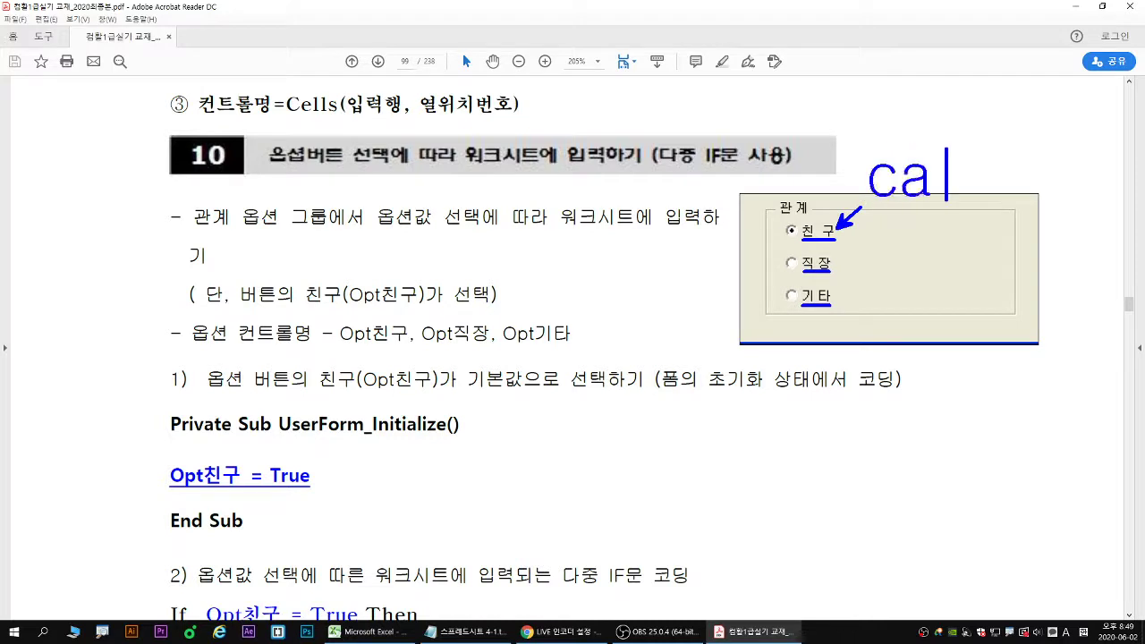
{"action": "type", "text": "ption"}
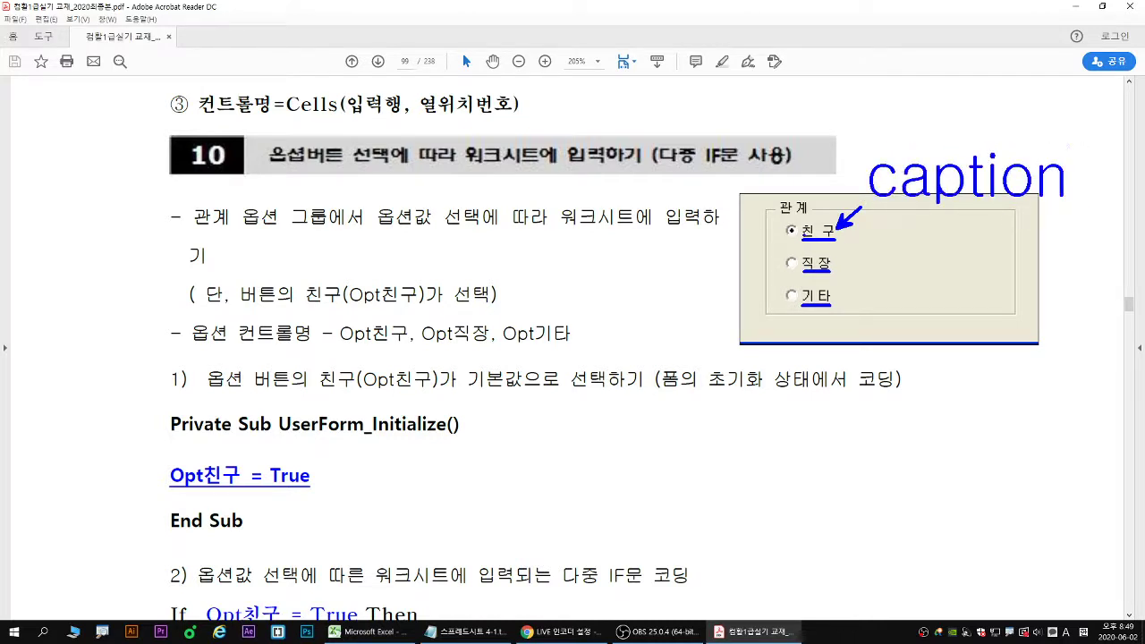
{"action": "left_click_drag", "start_coordinate": [812, 240], "coordinate": [841, 240]}
{"action": "mouse_move", "coordinate": [242, 482]}
{"action": "left_mouse_down"}
{"action": "mouse_move", "coordinate": [259, 484]}
{"action": "mouse_move", "coordinate": [274, 459]}
{"action": "mouse_move", "coordinate": [298, 466]}
{"action": "left_mouse_up"}
{"action": "left_click_drag", "start_coordinate": [299, 456], "coordinate": [309, 467]}
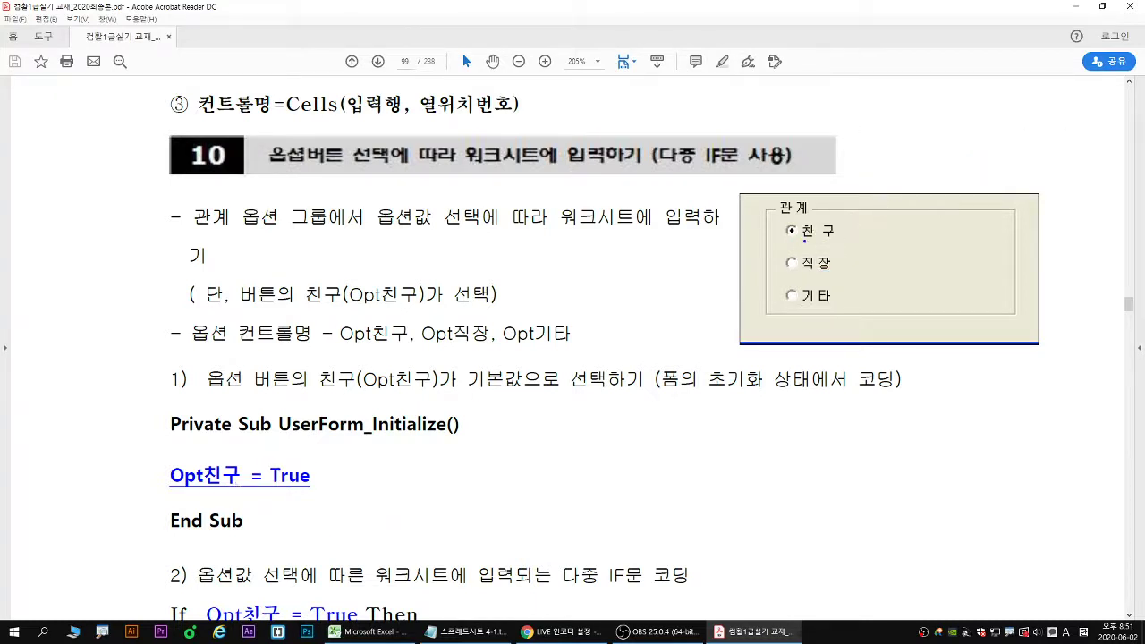
- Underline the three option labels again, box the 친구 option in red, and clear the marks
{"action": "mouse_move", "coordinate": [805, 241]}
{"action": "left_mouse_down"}
{"action": "mouse_move", "coordinate": [835, 240]}
{"action": "mouse_move", "coordinate": [829, 306]}
{"action": "left_mouse_up"}
{"action": "left_click_drag", "start_coordinate": [785, 218], "coordinate": [834, 238]}
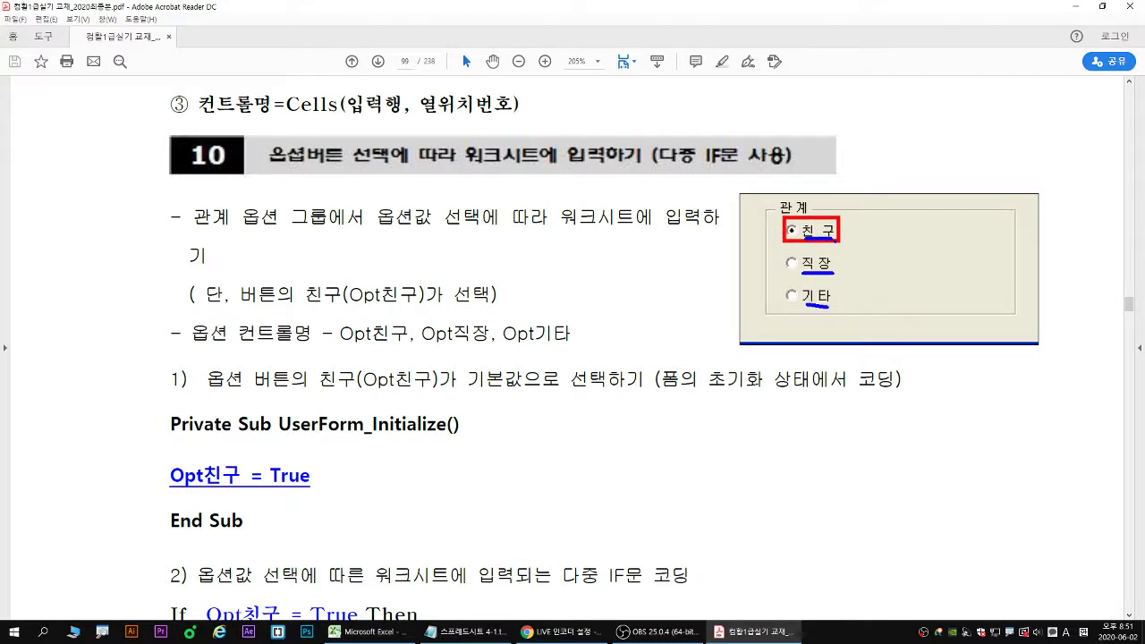
{"action": "left_click_drag", "start_coordinate": [803, 275], "coordinate": [832, 275]}
{"action": "key", "text": "Escape"}
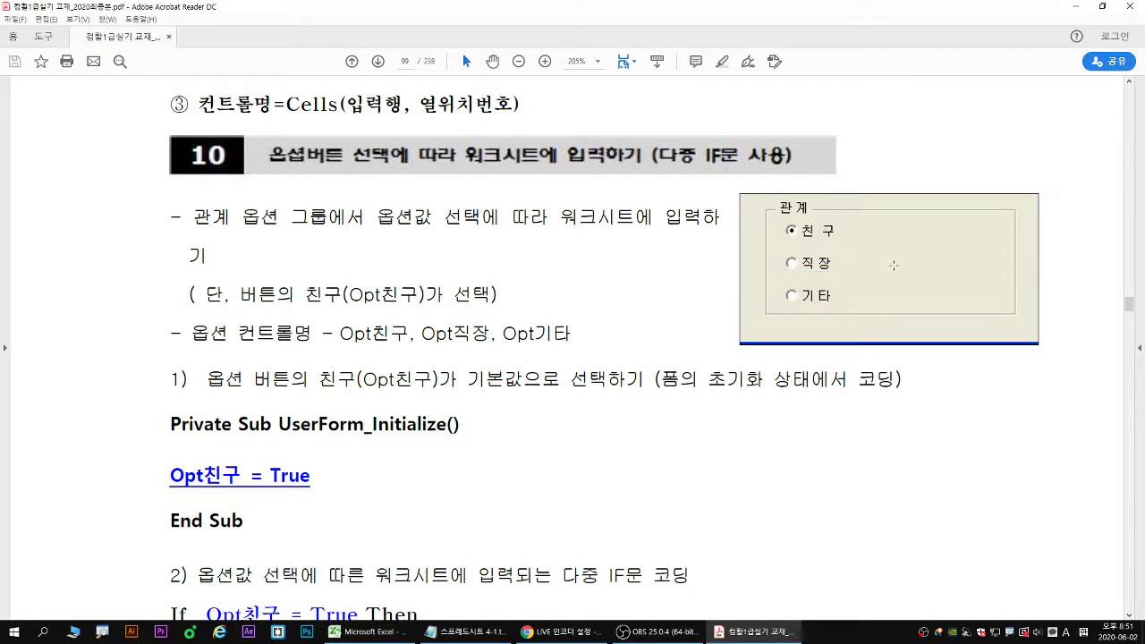
- Underline True in blue, draw a stroke to the 친구 option's selection circle, and clear the marks
{"action": "left_click_drag", "start_coordinate": [272, 491], "coordinate": [309, 491]}
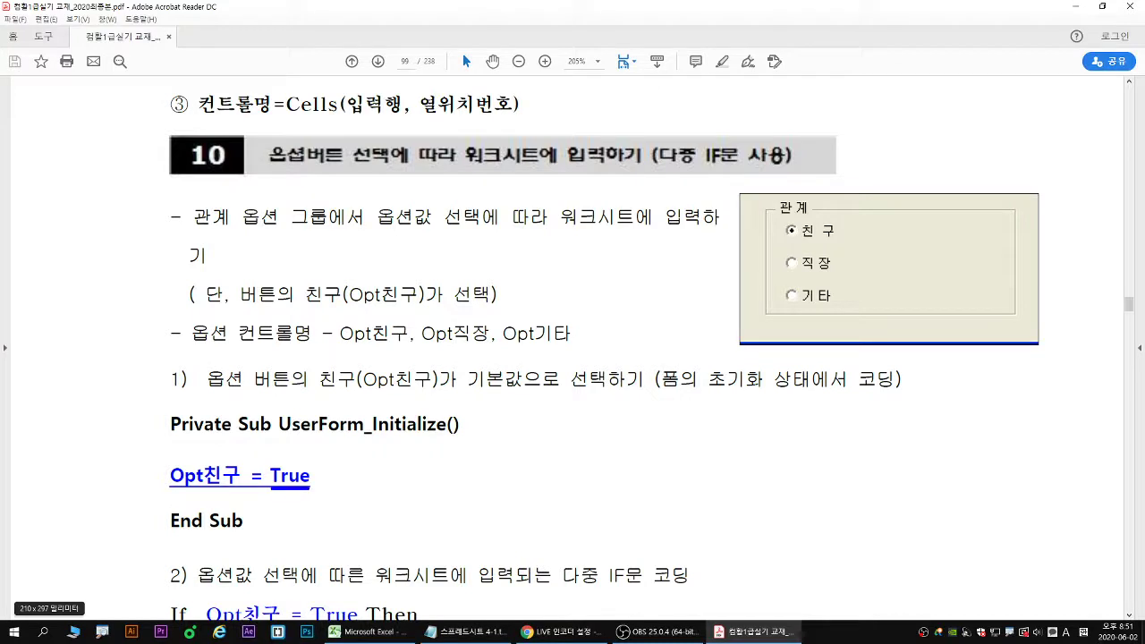
{"action": "left_click_drag", "start_coordinate": [754, 252], "coordinate": [792, 229]}
{"action": "key", "text": "Escape"}
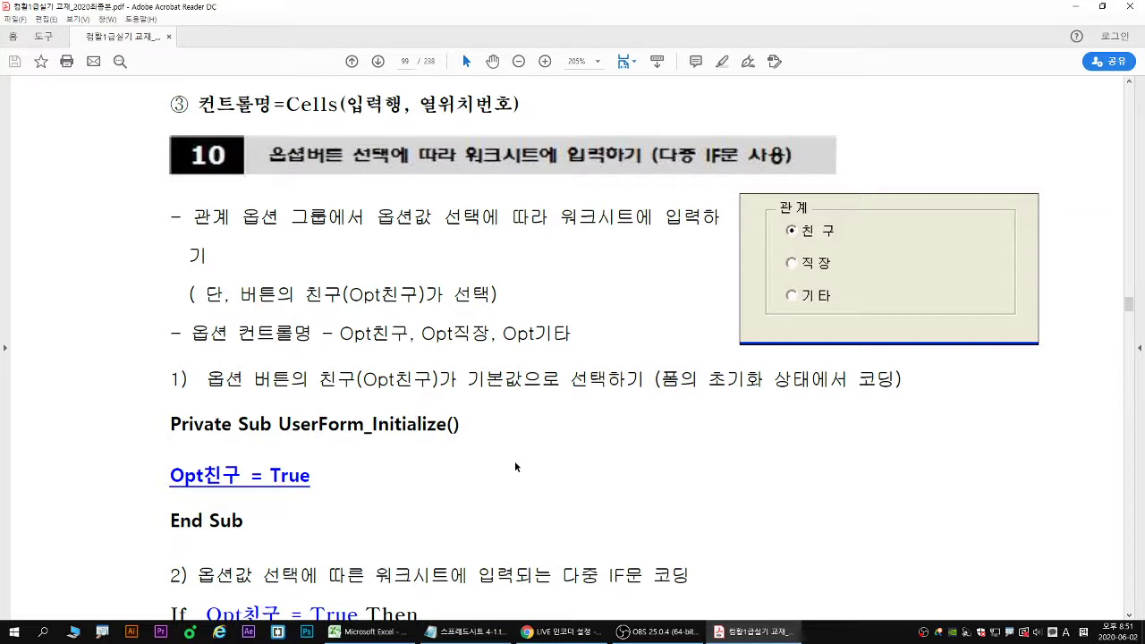
- Go to the 예상문제 on page 100, box 문제1's first requirement in red with a blue arrow, and clear the marks
{"action": "left_click", "coordinate": [377, 60]}
{"action": "scroll", "coordinate": [541, 310], "scroll_direction": "down", "scroll_amount": 2}
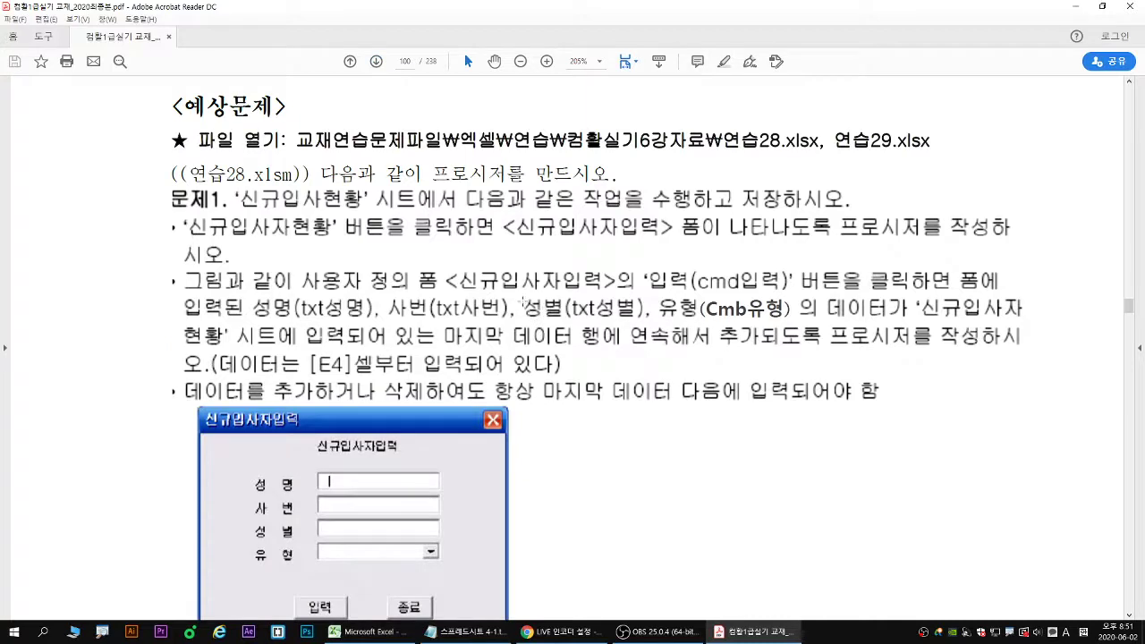
{"action": "mouse_move", "coordinate": [161, 212]}
{"action": "left_mouse_down"}
{"action": "mouse_move", "coordinate": [193, 229]}
{"action": "mouse_move", "coordinate": [1036, 270]}
{"action": "left_mouse_up"}
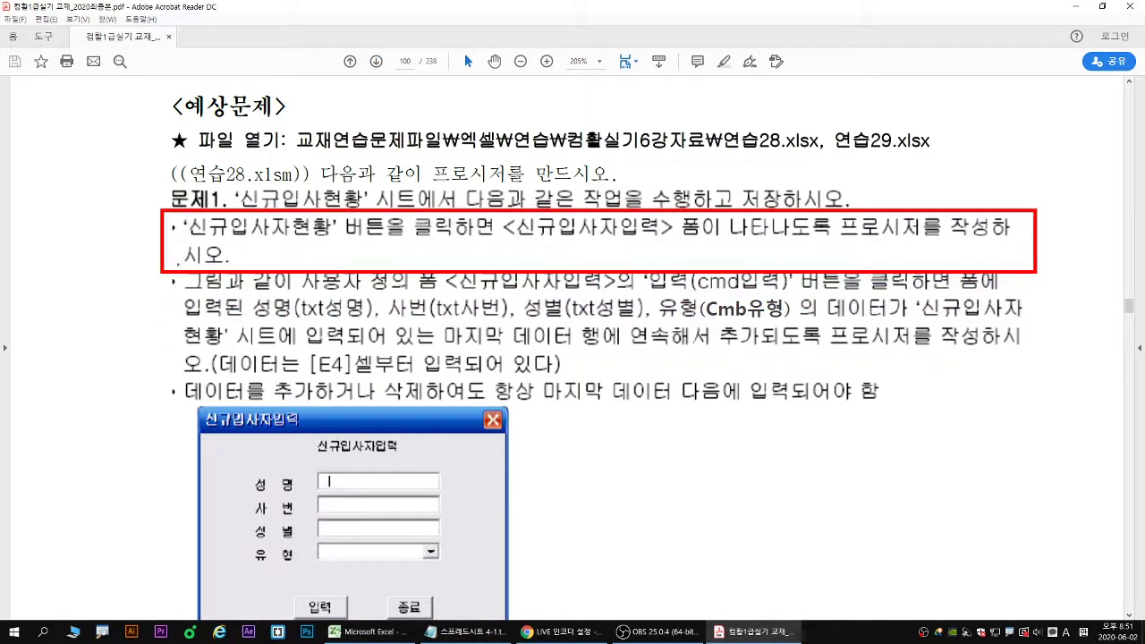
{"action": "left_click_drag", "start_coordinate": [34, 279], "coordinate": [166, 236]}
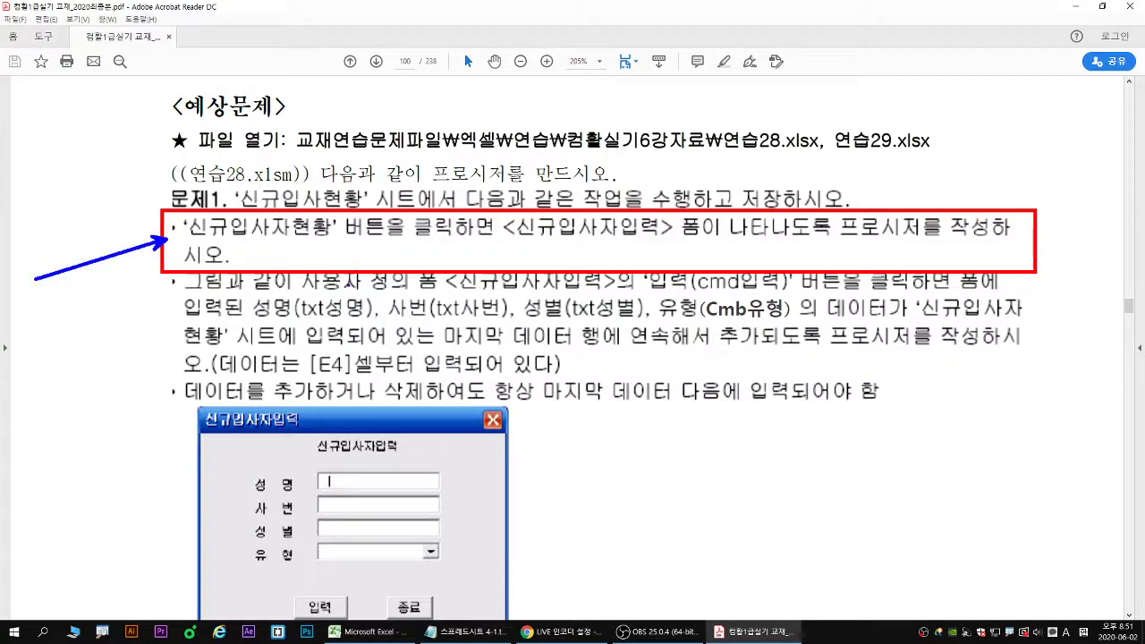
{"action": "key", "text": "Escape"}
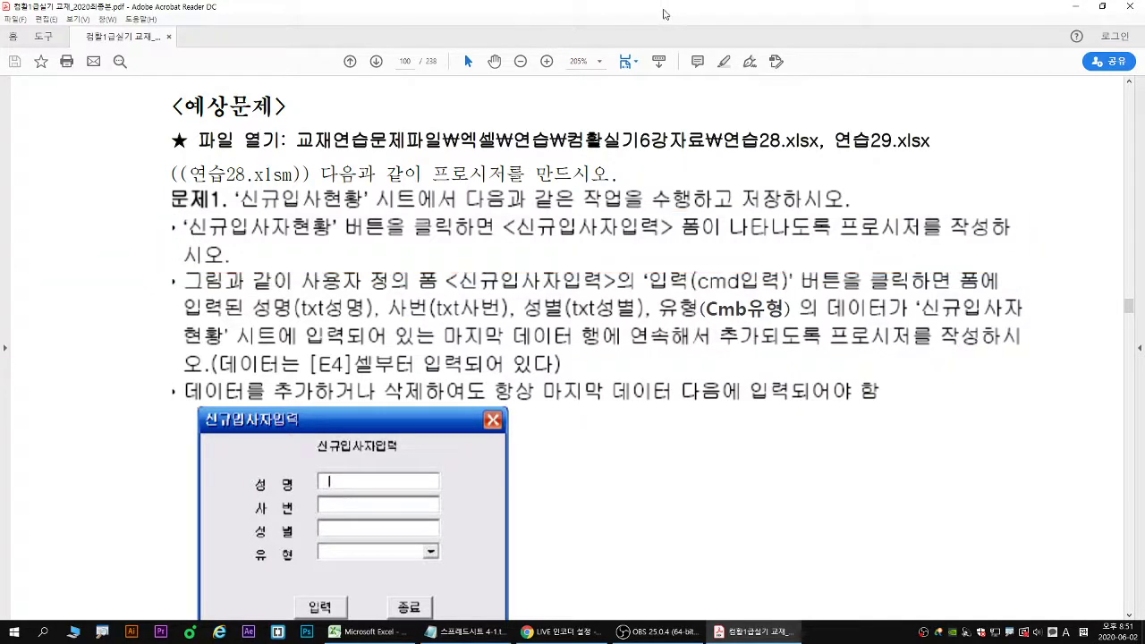
- Switch to the Excel workbook 차트.xlsx
{"action": "left_click_drag", "start_coordinate": [665, 10], "coordinate": [620, 354]}
{"action": "left_click", "coordinate": [705, 258]}
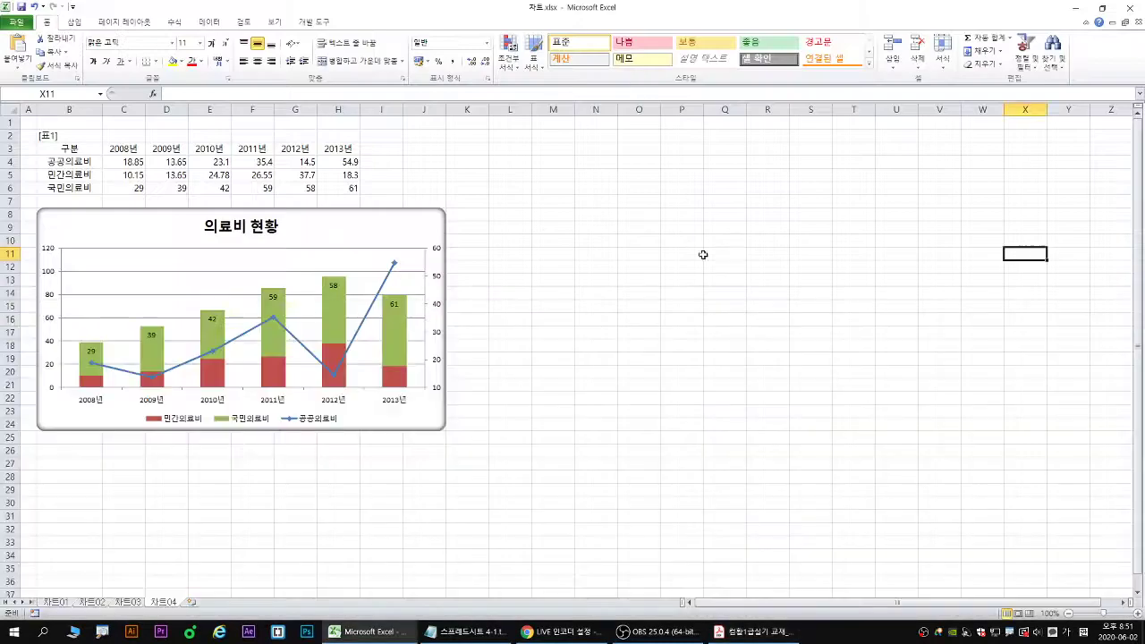
- Close the 차트.xlsx workbook
{"action": "left_click", "coordinate": [16, 22]}
{"action": "left_click", "coordinate": [25, 92]}
{"action": "left_click", "coordinate": [585, 338]}
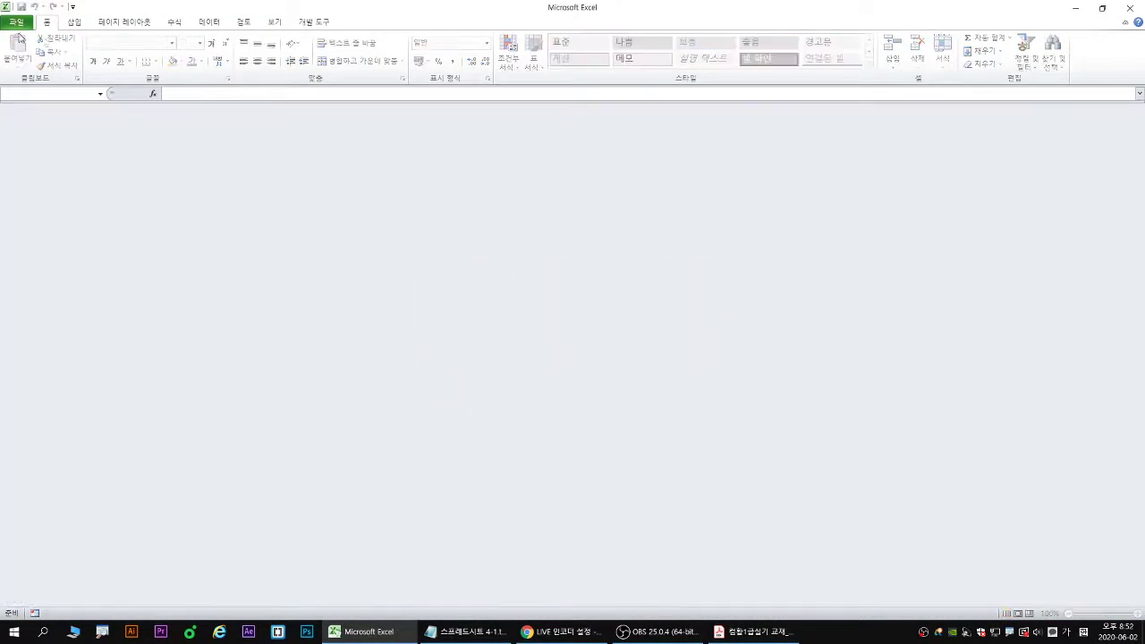
- Open 연습28.xlsm from the 컴활실기6강자료 folder under 엑셀\연습
{"action": "left_click", "coordinate": [16, 21]}
{"action": "left_click", "coordinate": [23, 75]}
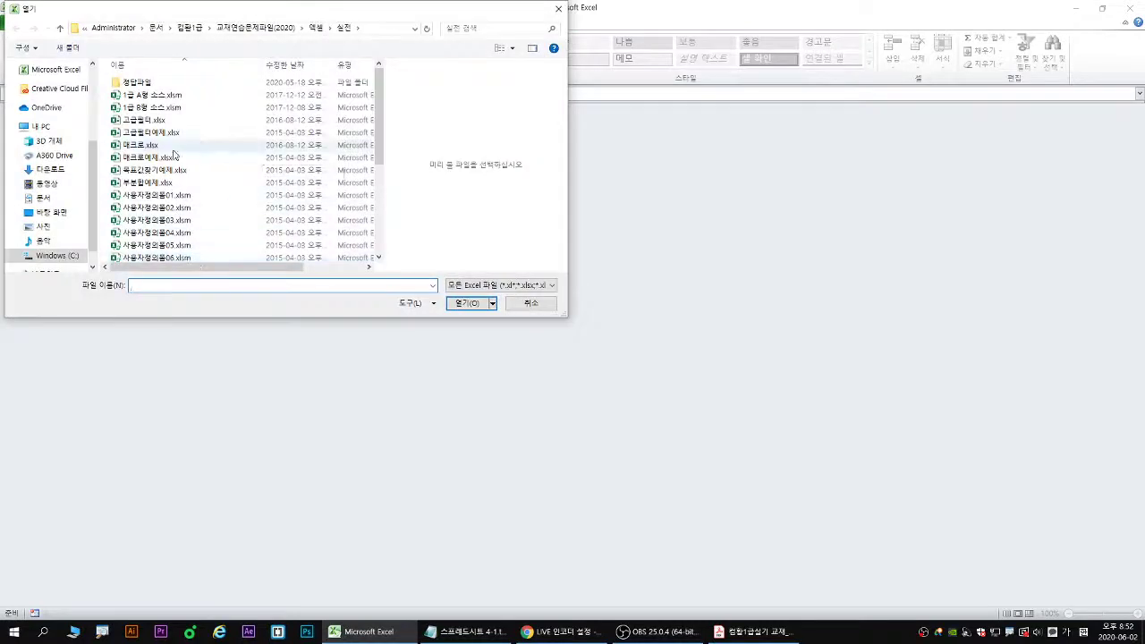
{"action": "left_click", "coordinate": [316, 28]}
{"action": "left_click", "coordinate": [130, 98]}
{"action": "double_click", "coordinate": [130, 99]}
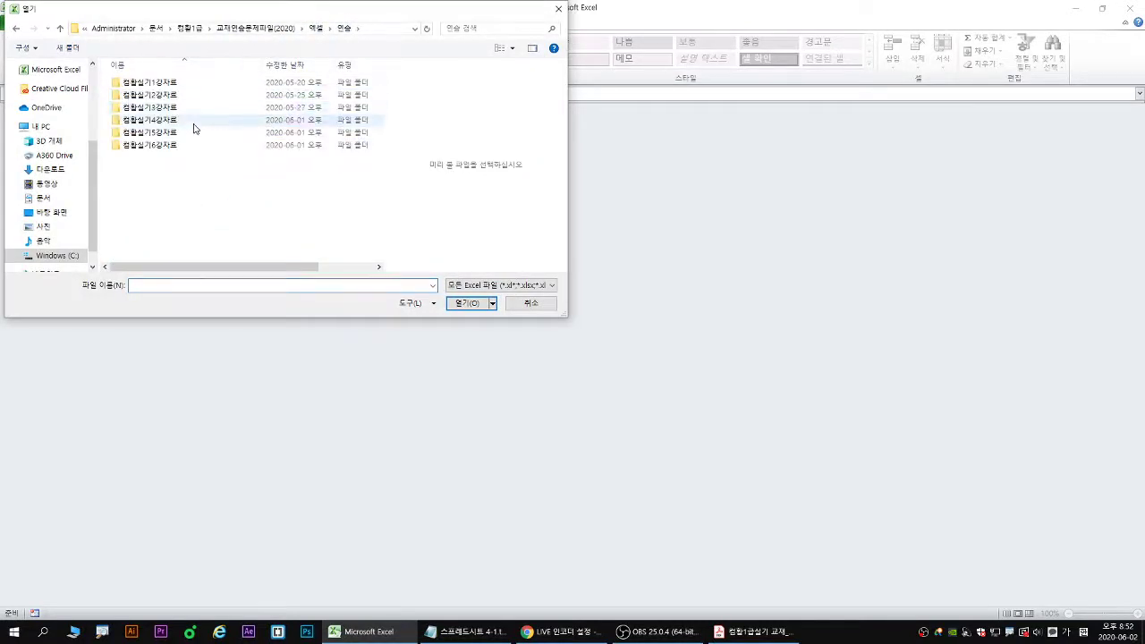
{"action": "double_click", "coordinate": [163, 145]}
{"action": "left_click", "coordinate": [145, 133]}
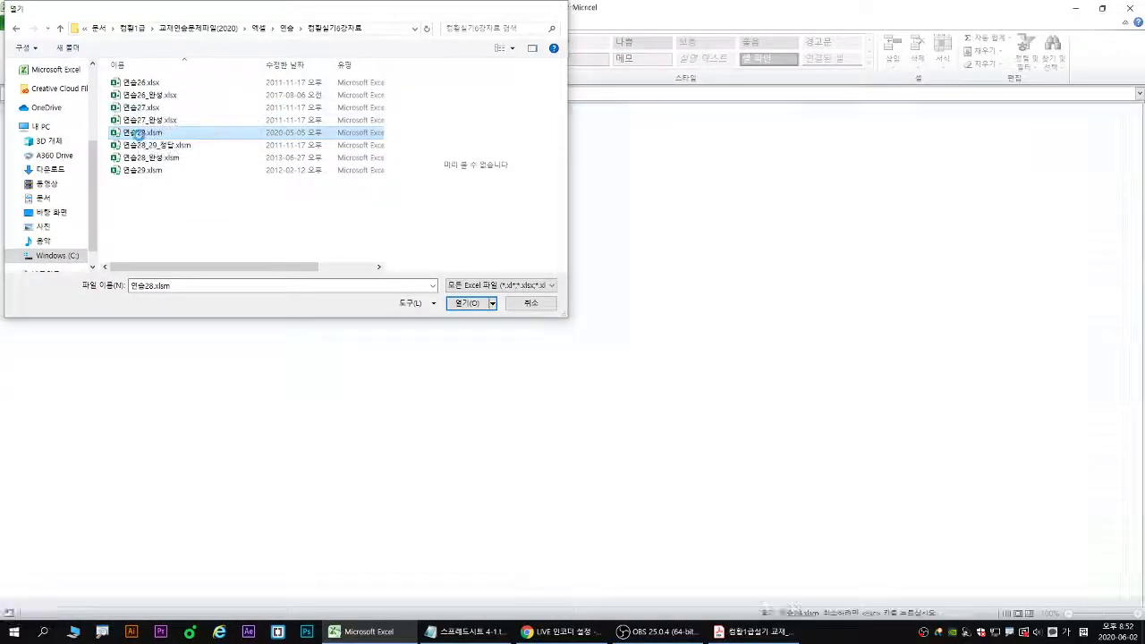
{"action": "double_click", "coordinate": [253, 234]}
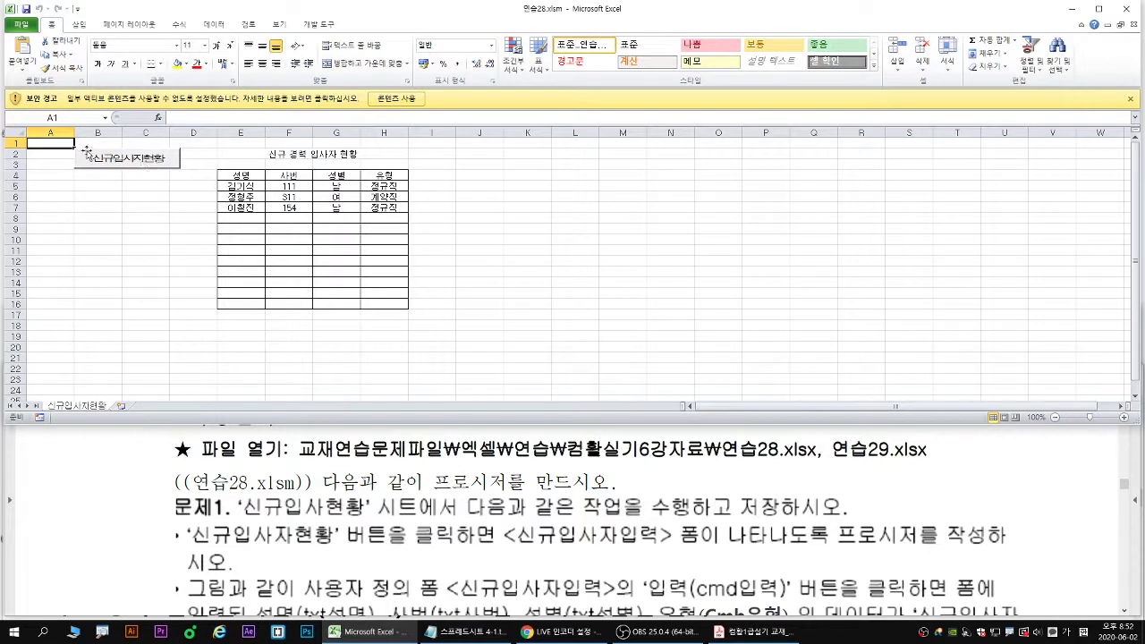
- Box the sheet's 신규입사자현황 button in blue, clear the marks, and enable the workbook's blocked content
{"action": "left_click_drag", "start_coordinate": [74, 148], "coordinate": [182, 172]}
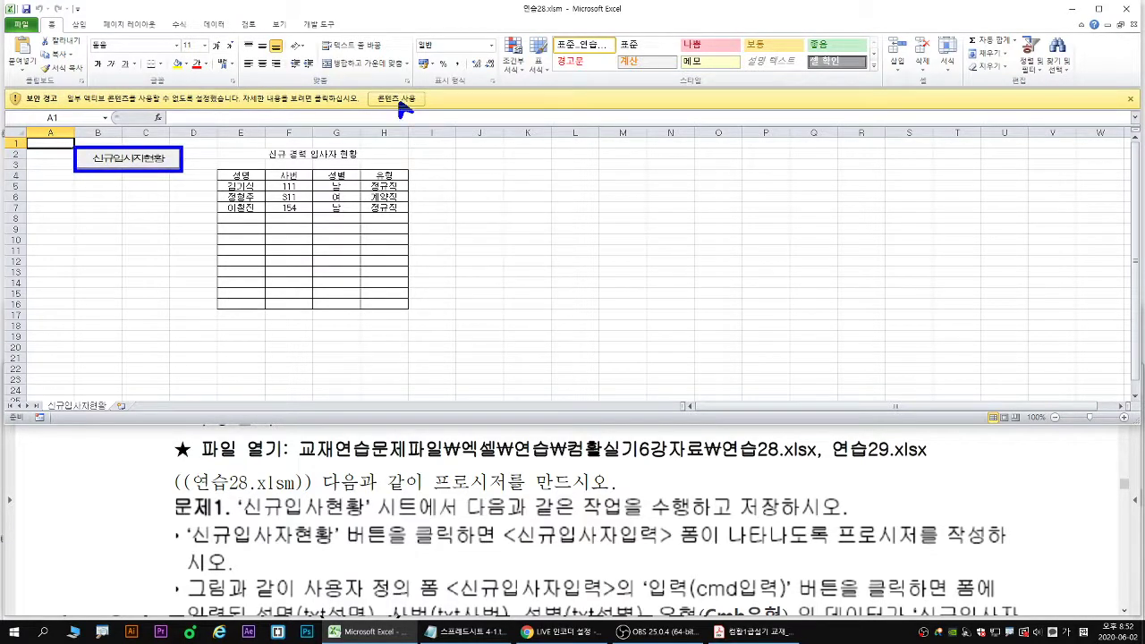
{"action": "mouse_move", "coordinate": [402, 109]}
{"action": "left_mouse_down"}
{"action": "mouse_move", "coordinate": [380, 106]}
{"action": "mouse_move", "coordinate": [426, 87]}
{"action": "mouse_move", "coordinate": [401, 110]}
{"action": "left_mouse_up"}
{"action": "key", "text": "Escape"}
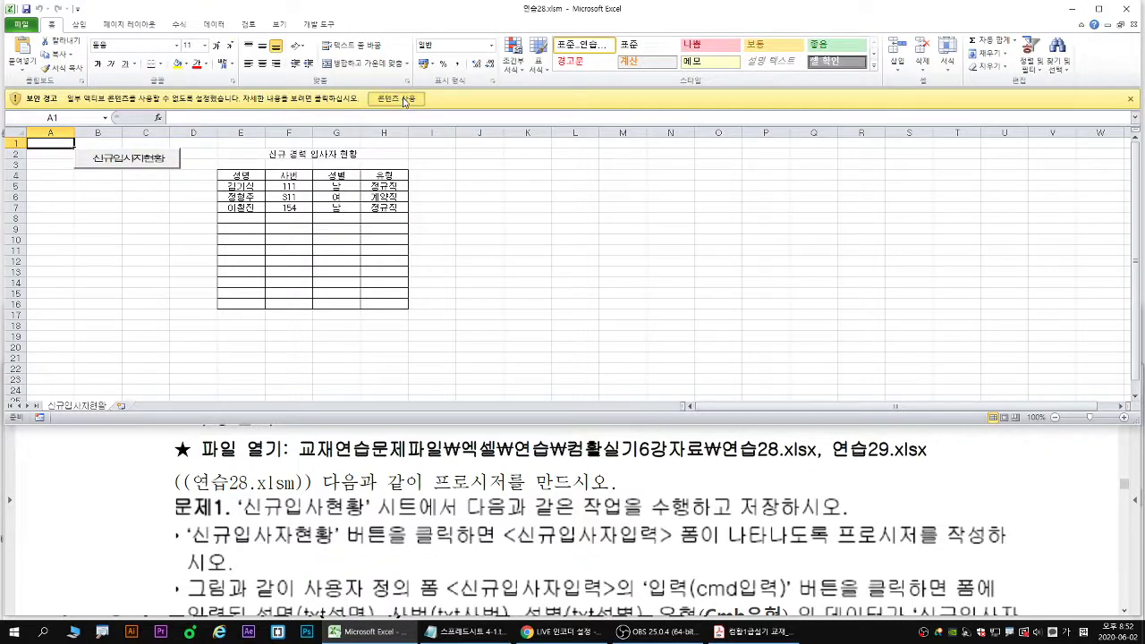
{"action": "left_click", "coordinate": [402, 99]}
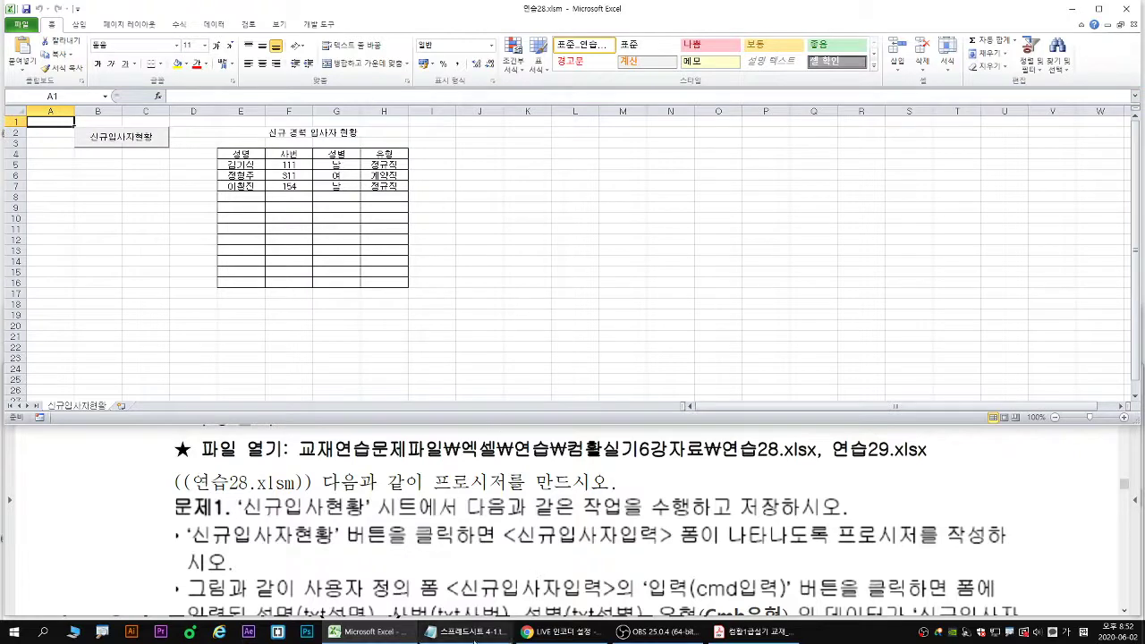
- Bring up the macro security line in the 스프레드시트 4-1.txt notes and shorten the Excel window so both are readable
{"action": "left_click", "coordinate": [461, 631]}
{"action": "scroll", "coordinate": [573, 501], "scroll_direction": "down", "scroll_amount": 5}
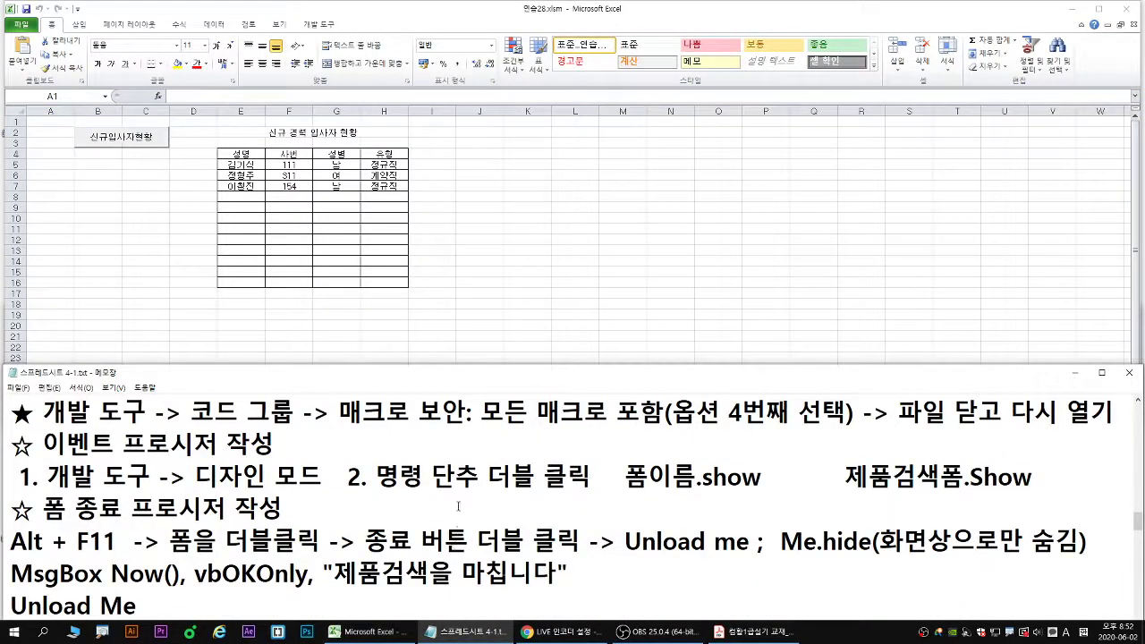
{"action": "left_click", "coordinate": [542, 256]}
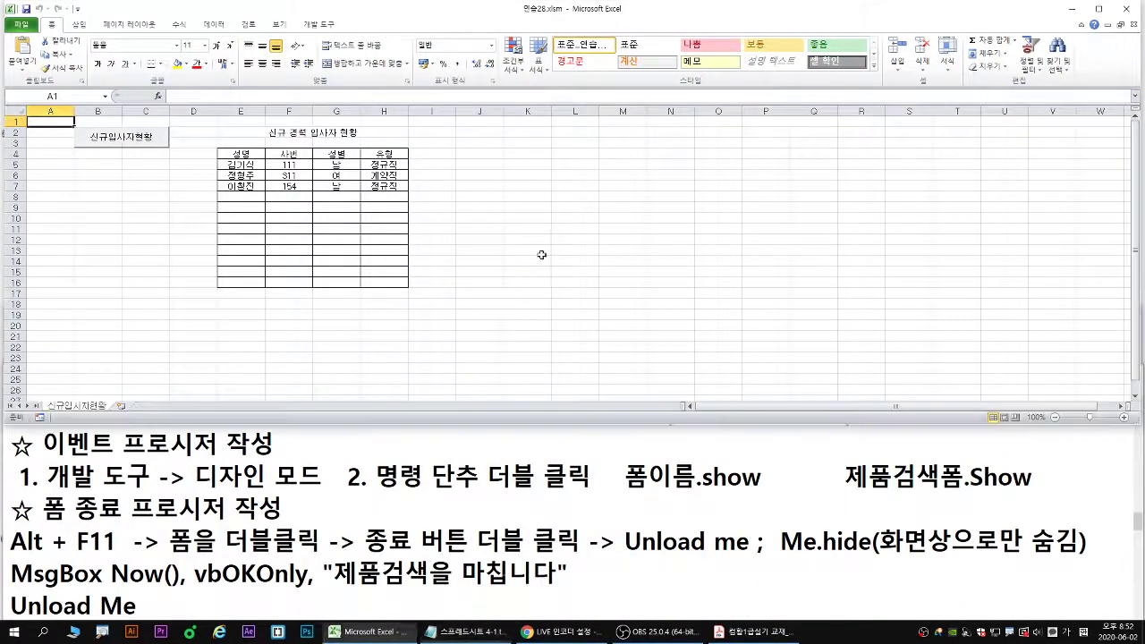
{"action": "left_click", "coordinate": [402, 432]}
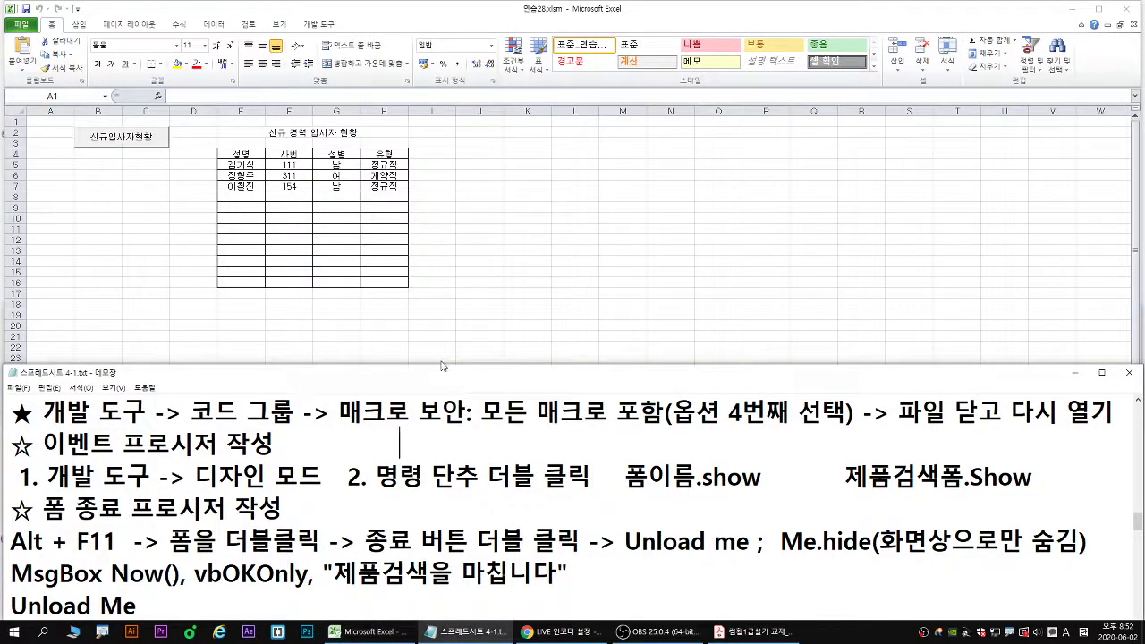
{"action": "left_click", "coordinate": [438, 359]}
{"action": "left_click_drag", "start_coordinate": [463, 428], "coordinate": [463, 396]}
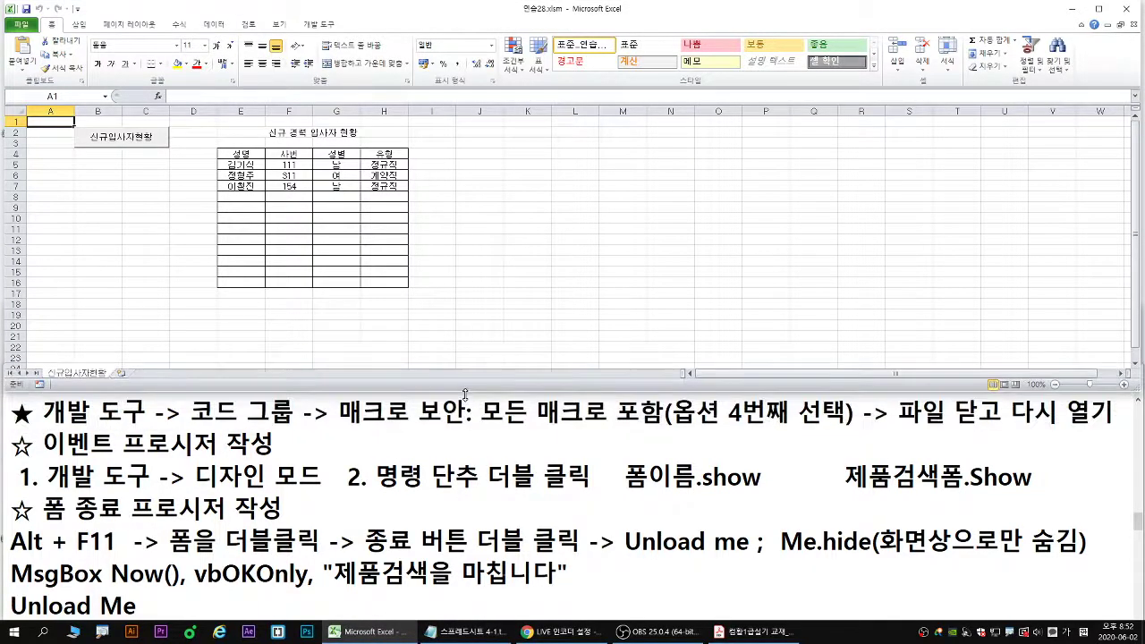
- Mark 매크로 보안 and its fourth option in blue, and set the macro security to 모든 매크로 포함
{"action": "left_click", "coordinate": [316, 26]}
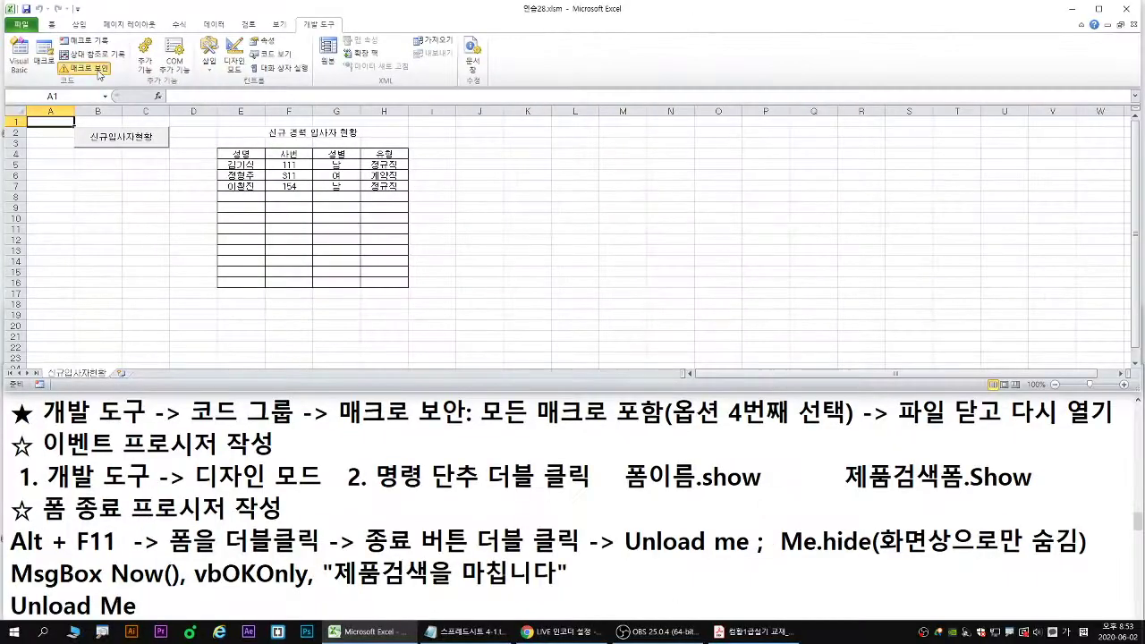
{"action": "left_click", "coordinate": [165, 123]}
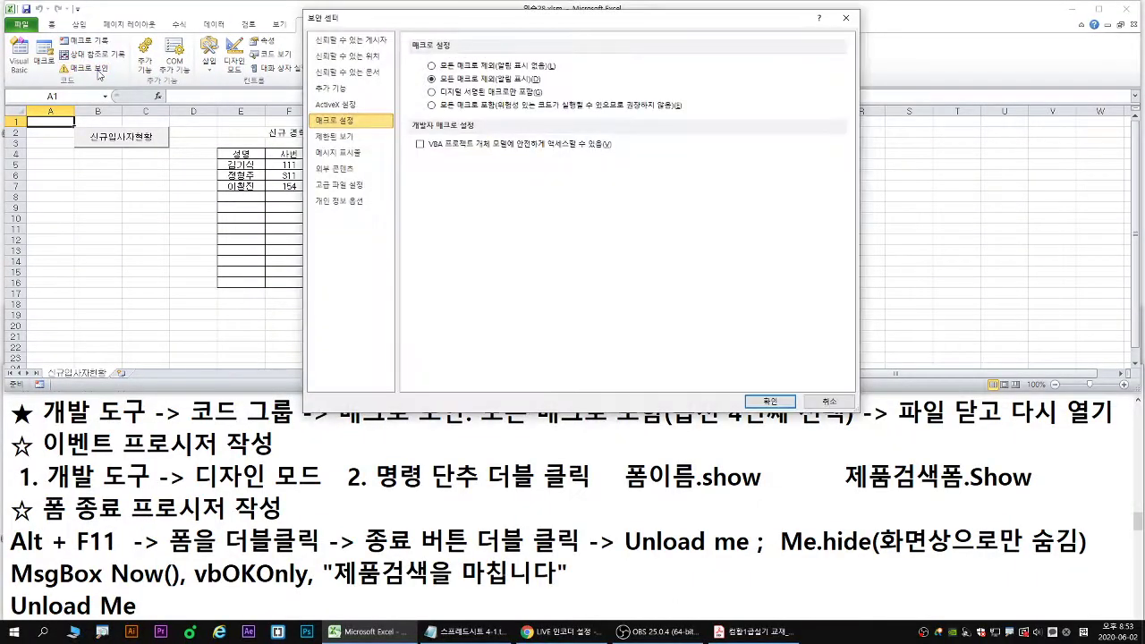
{"action": "mouse_move", "coordinate": [418, 12]}
{"action": "left_mouse_down"}
{"action": "mouse_move", "coordinate": [426, 3]}
{"action": "mouse_move", "coordinate": [413, 9]}
{"action": "left_mouse_up"}
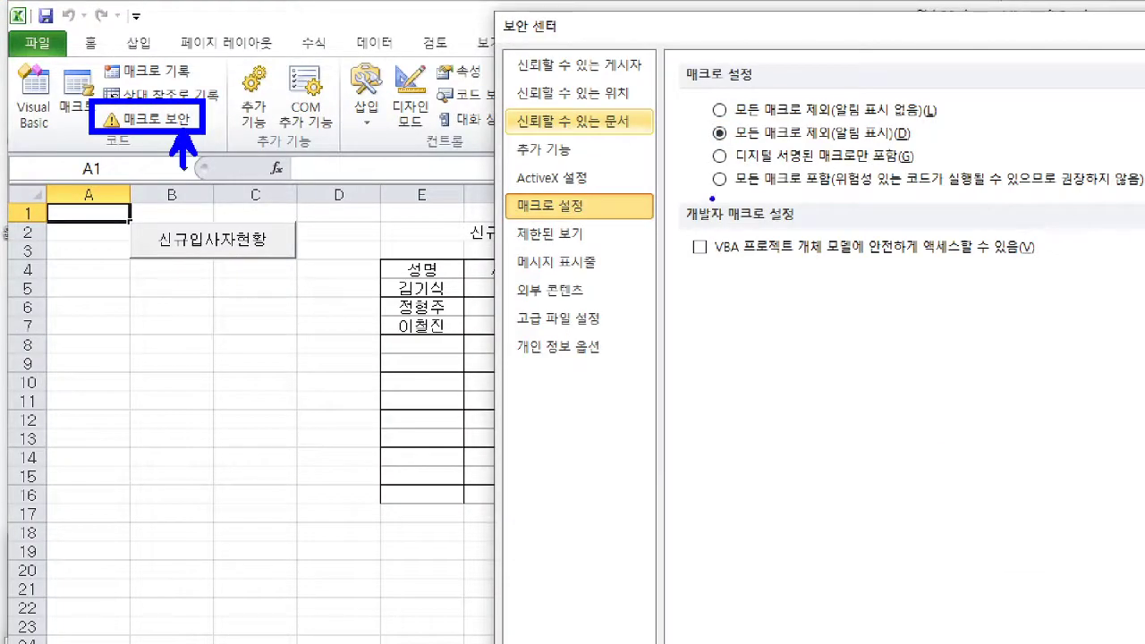
{"action": "left_click", "coordinate": [720, 179]}
{"action": "left_click_drag", "start_coordinate": [734, 188], "coordinate": [854, 189]}
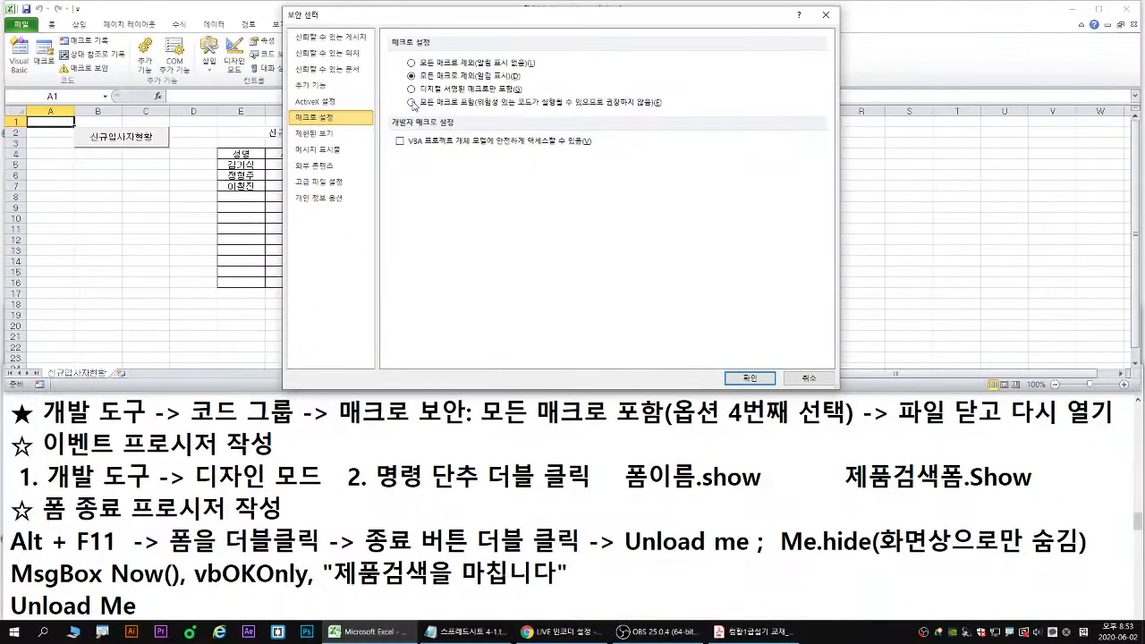
{"action": "left_click", "coordinate": [411, 103]}
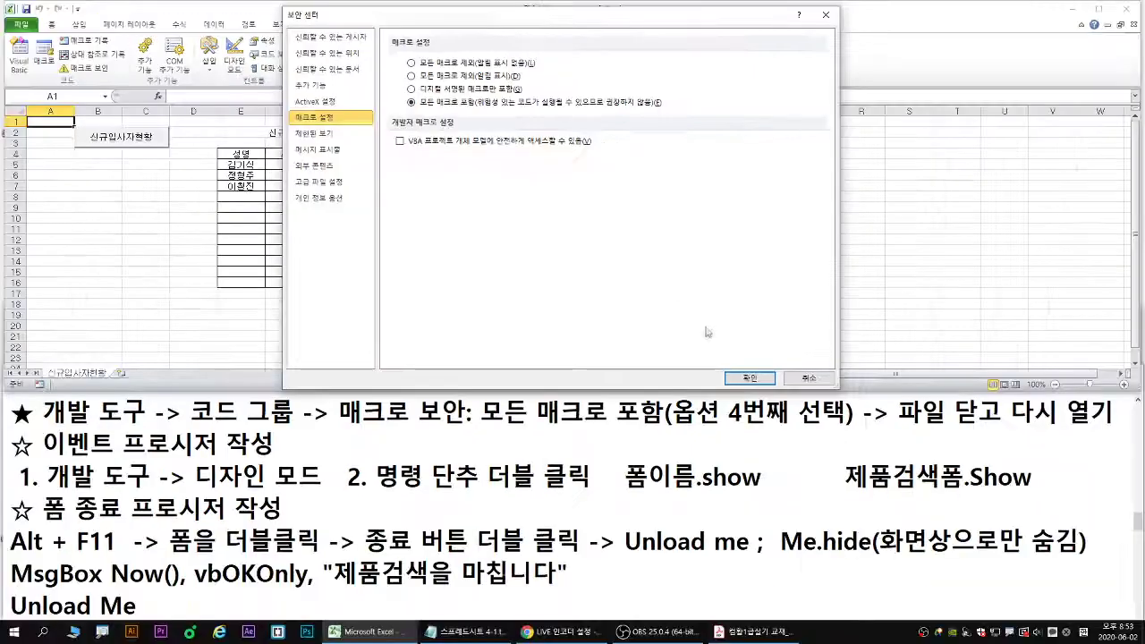
{"action": "left_click", "coordinate": [754, 380]}
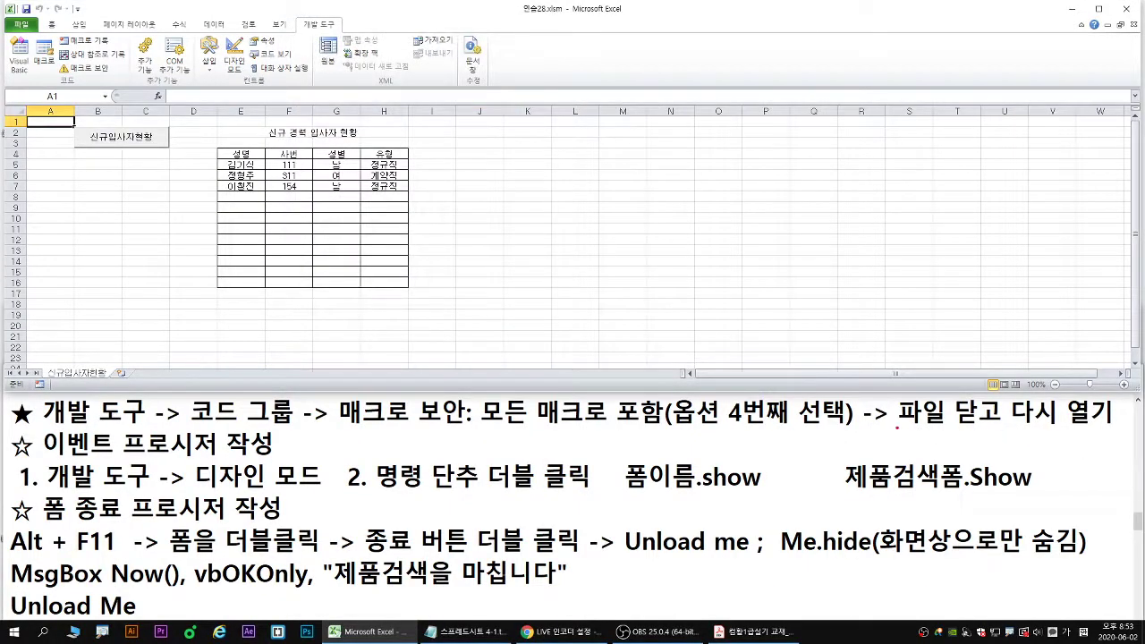
- Underline 파일 닫고 다시 열기 in blue in the notes, and close the 연습28.xlsm workbook
{"action": "left_click_drag", "start_coordinate": [897, 428], "coordinate": [1111, 427]}
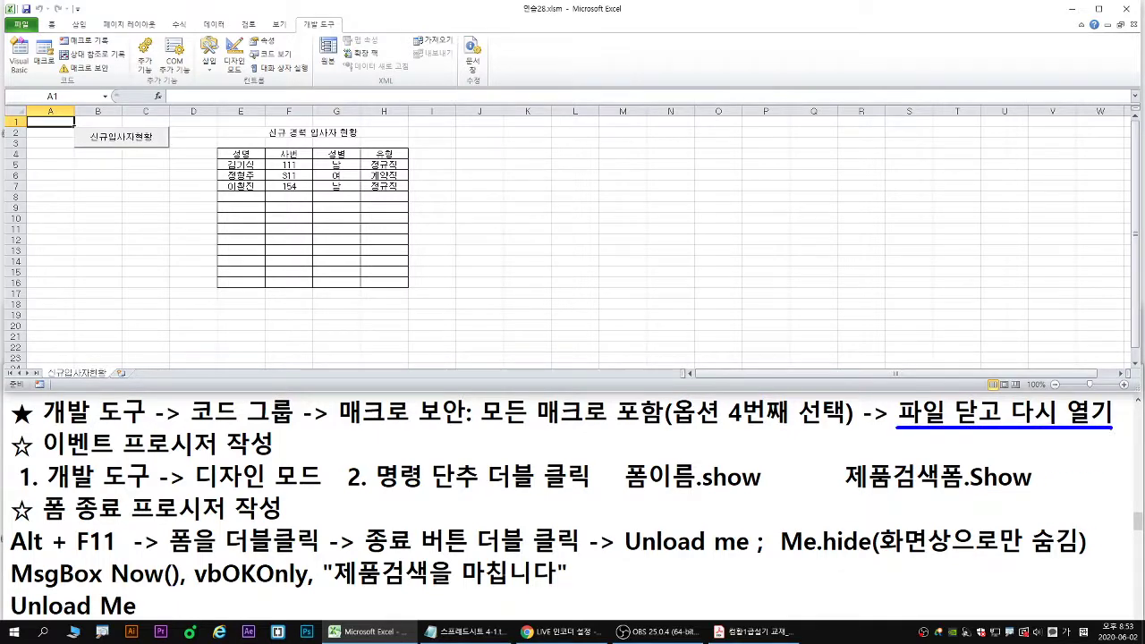
{"action": "left_click", "coordinate": [20, 25]}
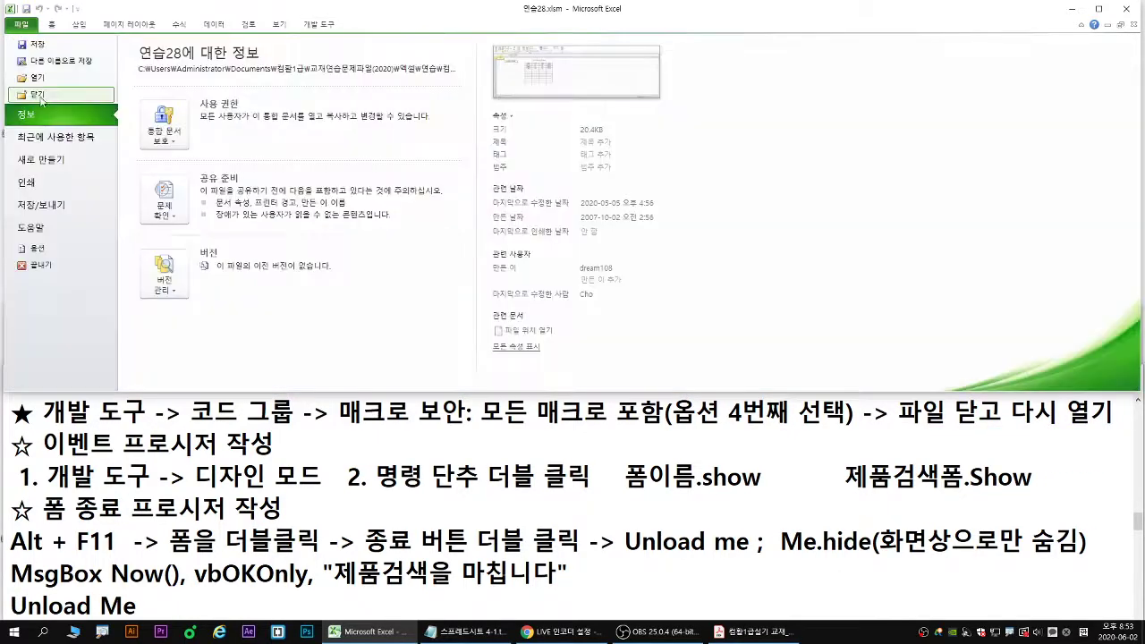
{"action": "left_click", "coordinate": [37, 95]}
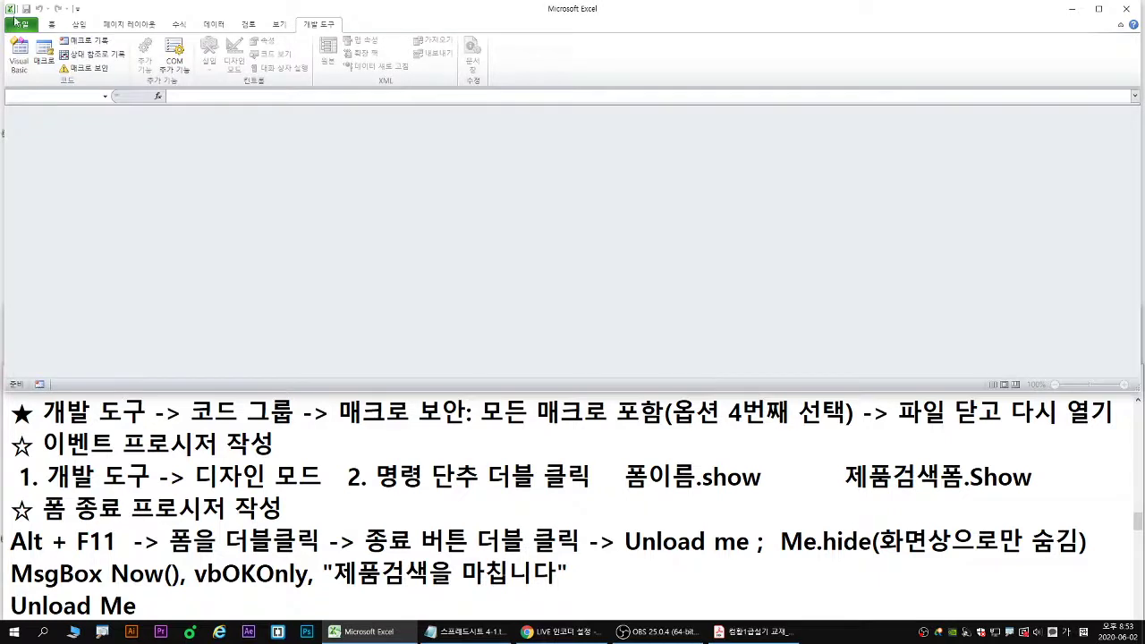
- Reopen the 연습28.xlsm workbook
{"action": "left_click", "coordinate": [19, 25]}
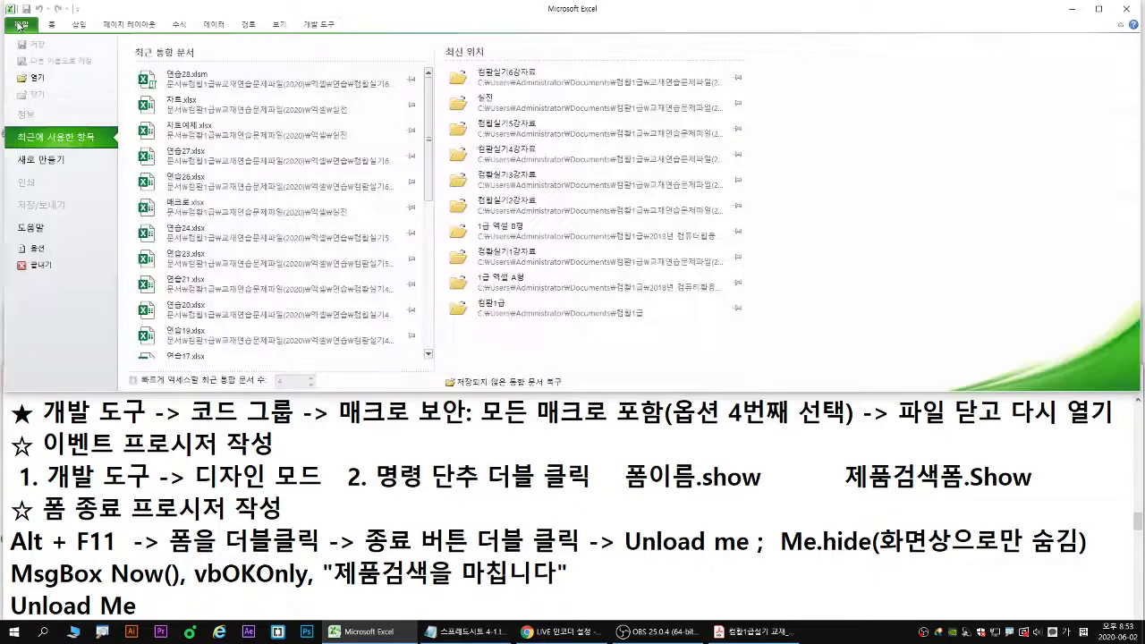
- Open the recent workbook 연습28.xlsm and test the 신규입사자현황 command button on the sheet
{"action": "left_click", "coordinate": [176, 80]}
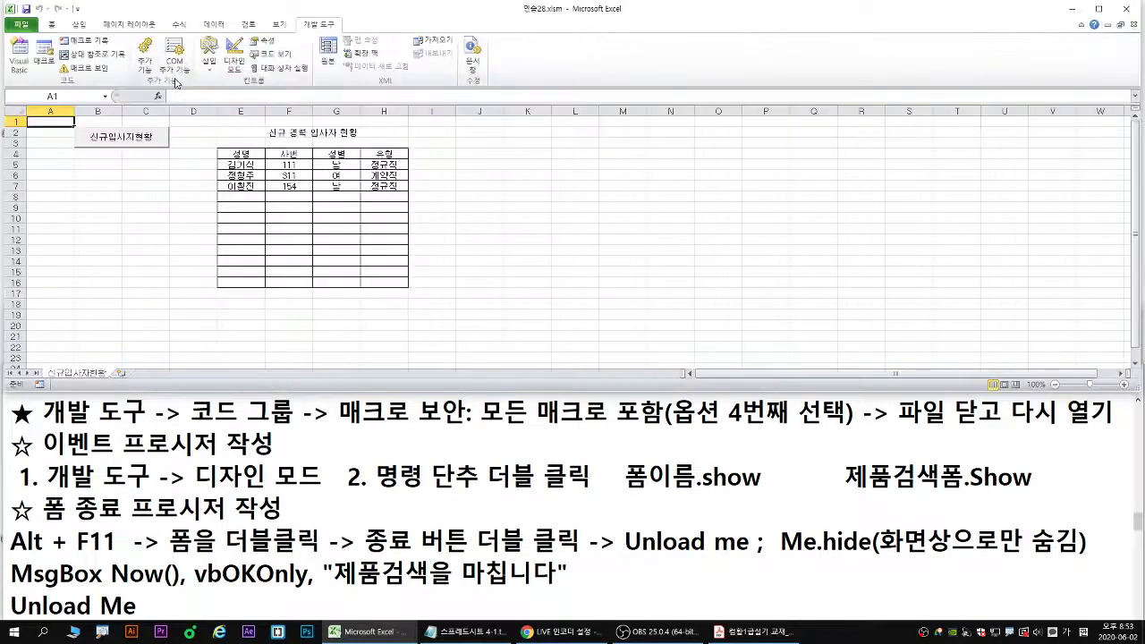
{"action": "left_click", "coordinate": [122, 139]}
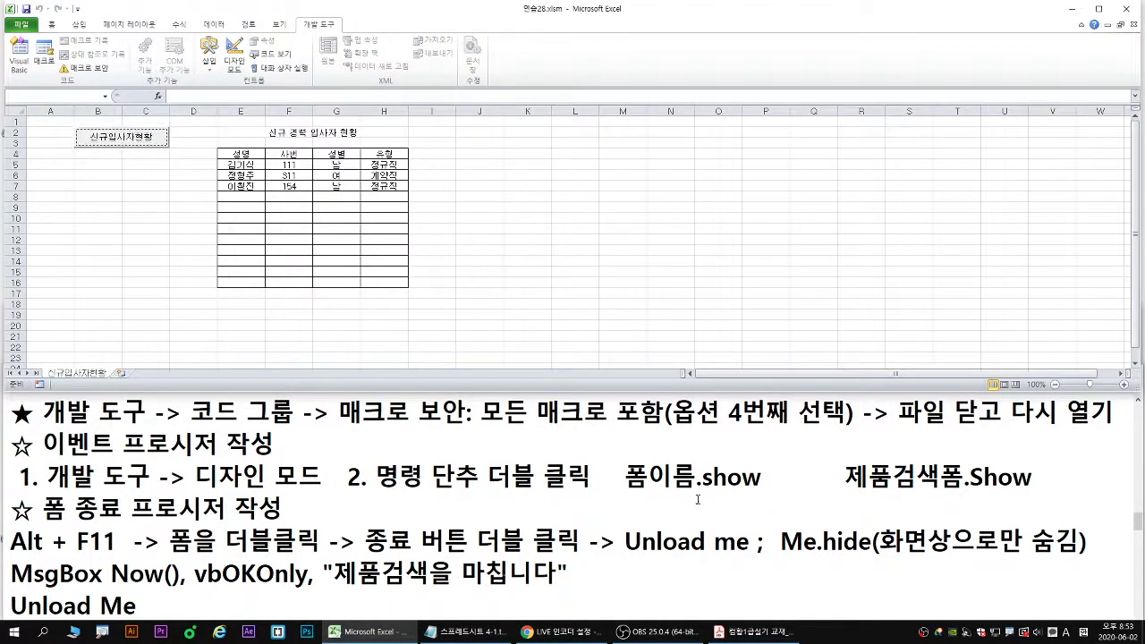
{"action": "left_click_drag", "start_coordinate": [322, 433], "coordinate": [1109, 428]}
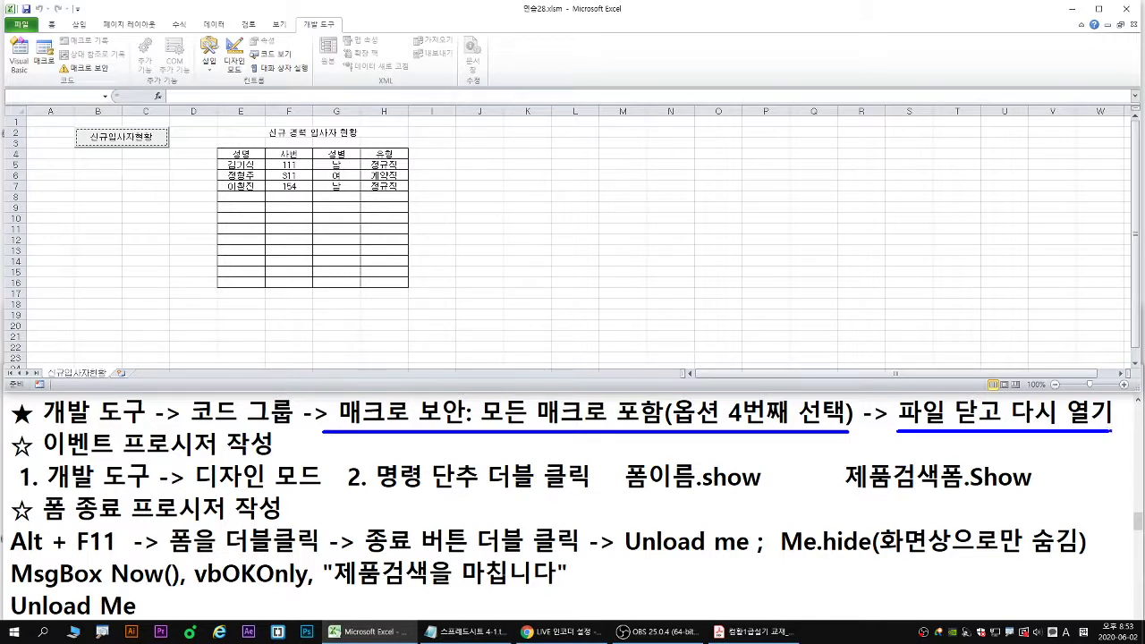
{"action": "key", "text": "Escape"}
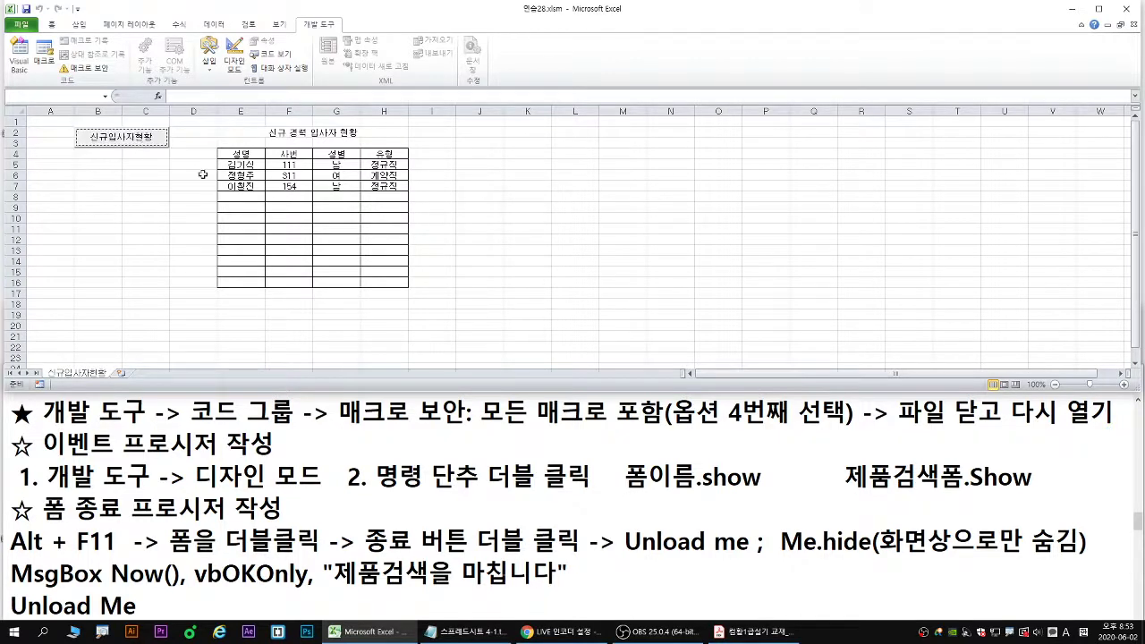
- Switch to the textbook PDF in Acrobat Reader and read 문제1 for 연습28.xlsm, including the picture of the 신규입사자입력 form
{"action": "left_click", "coordinate": [751, 632]}
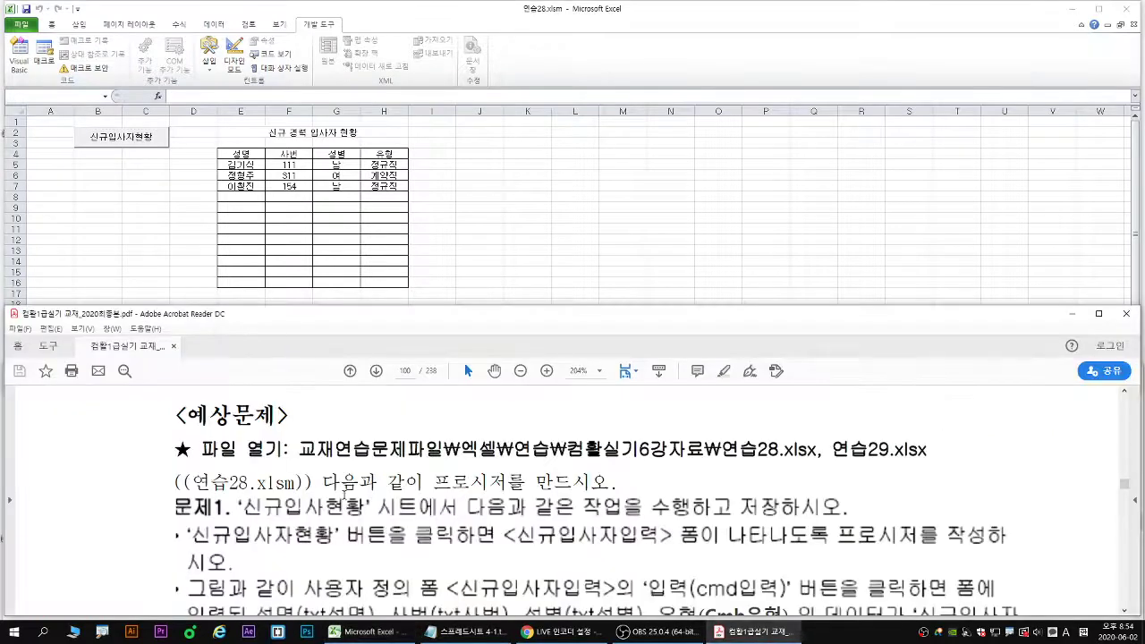
{"action": "scroll", "coordinate": [344, 492], "scroll_direction": "down", "scroll_amount": 1}
{"action": "left_click_drag", "start_coordinate": [190, 487], "coordinate": [456, 489]}
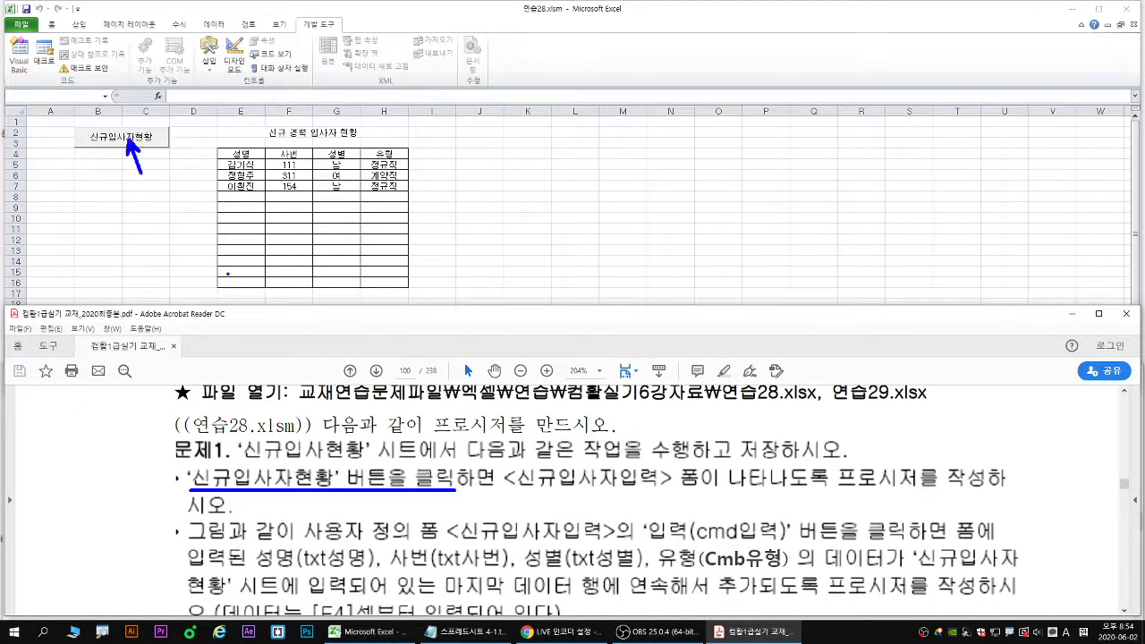
{"action": "left_click_drag", "start_coordinate": [515, 491], "coordinate": [831, 490]}
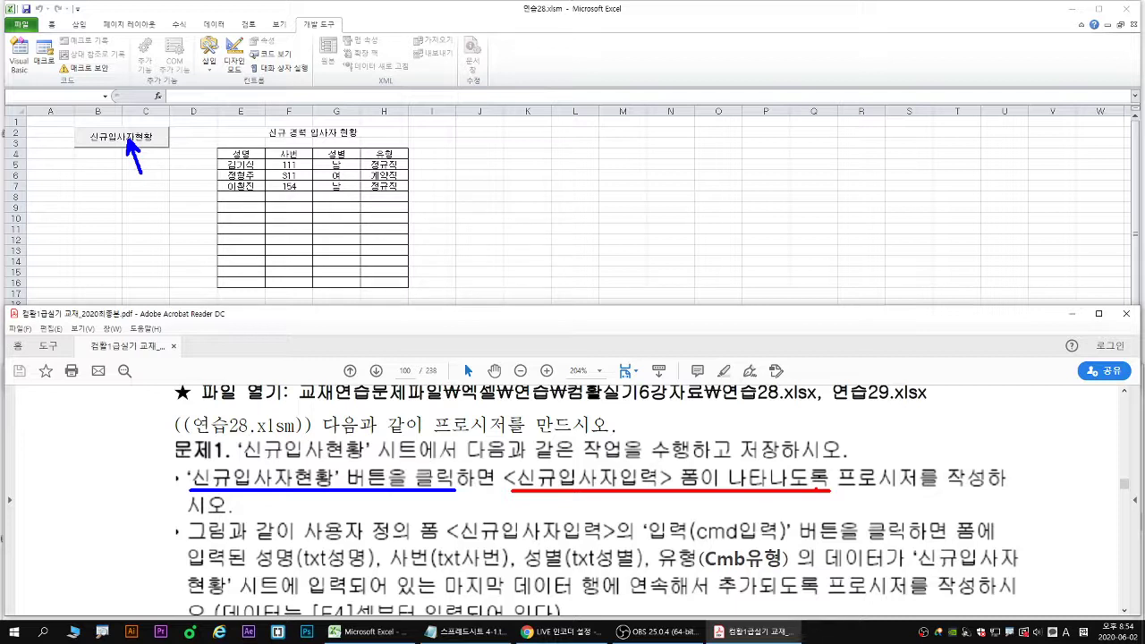
{"action": "key", "text": "Escape"}
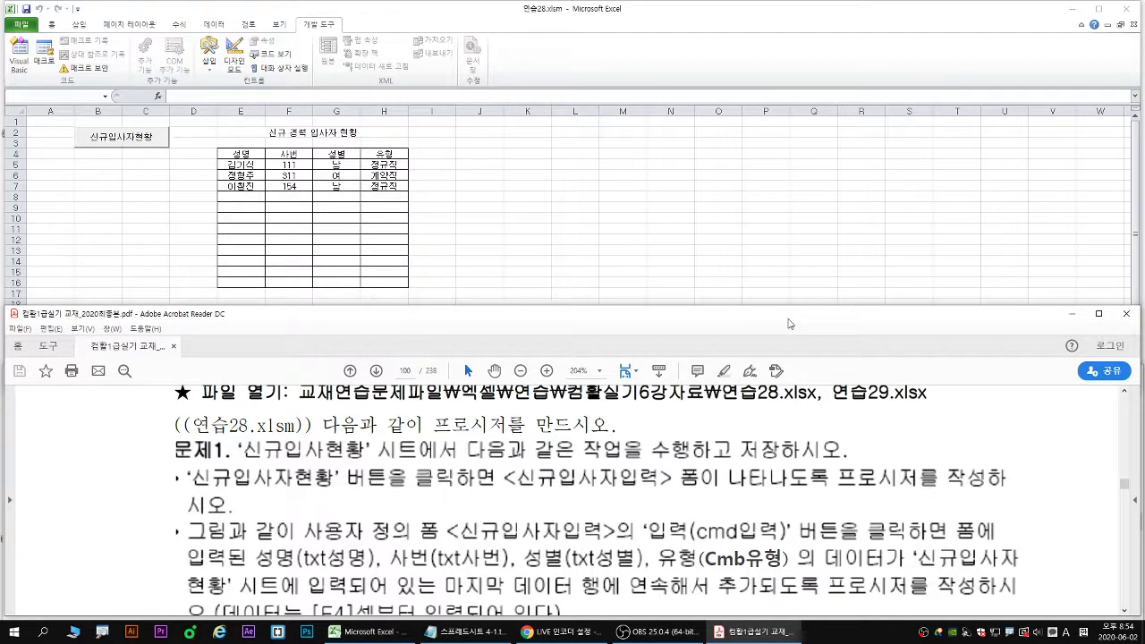
{"action": "double_click", "coordinate": [689, 320]}
{"action": "scroll", "coordinate": [519, 339], "scroll_direction": "down", "scroll_amount": 2}
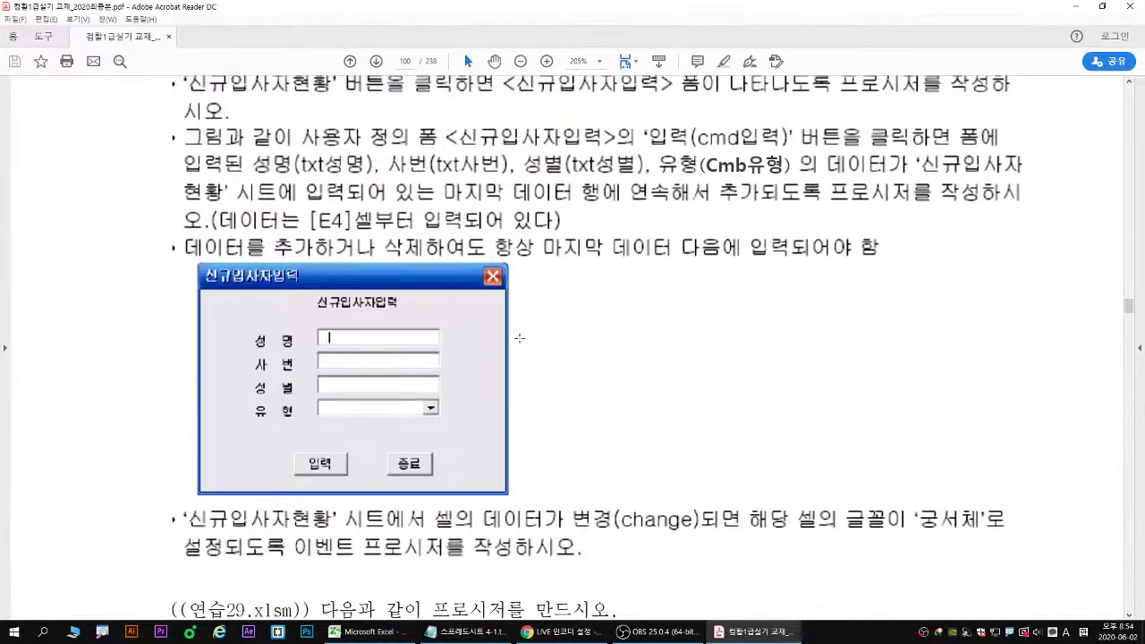
{"action": "mouse_move", "coordinate": [503, 349]}
{"action": "left_mouse_down"}
{"action": "mouse_move", "coordinate": [554, 329]}
{"action": "mouse_move", "coordinate": [593, 363]}
{"action": "left_mouse_up"}
{"action": "type", "text": "Form"}
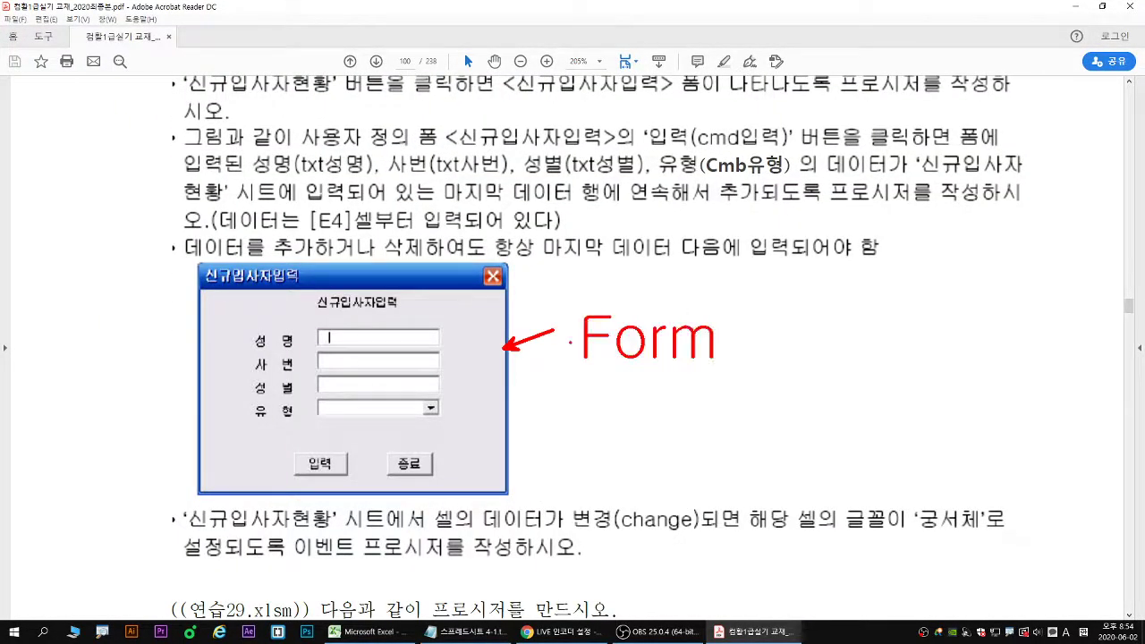
{"action": "left_click_drag", "start_coordinate": [561, 294], "coordinate": [746, 372]}
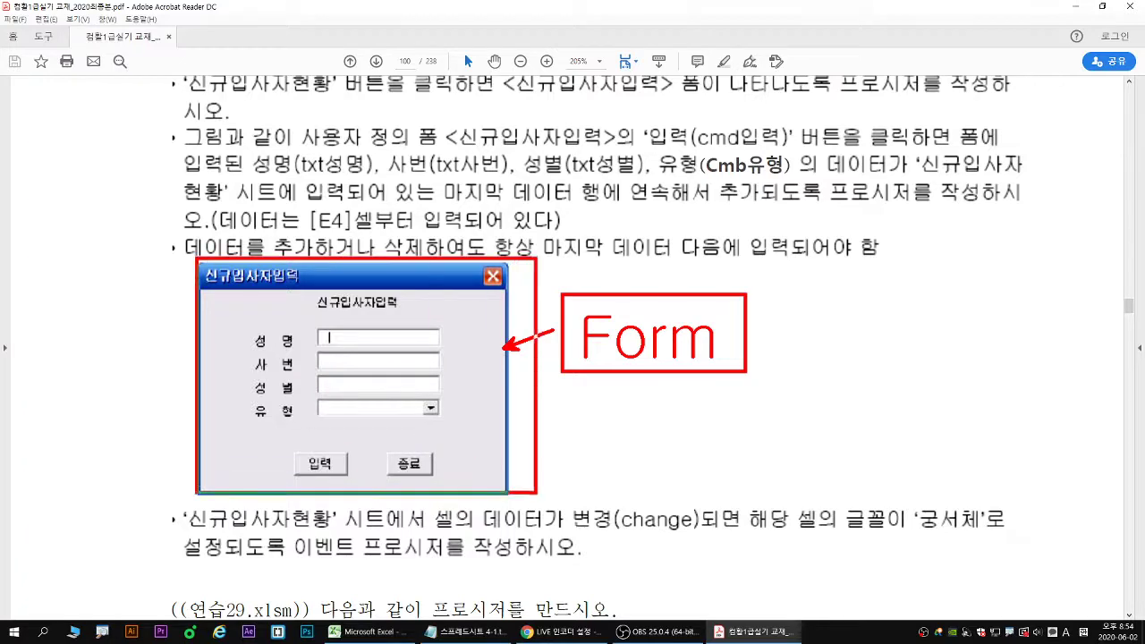
- Go back to page 97, Lesson 14, and review the ways to open VBA, including design mode and the command button
{"action": "scroll", "coordinate": [672, 322], "scroll_direction": "up", "scroll_amount": 1}
{"action": "scroll", "coordinate": [673, 322], "scroll_direction": "up", "scroll_amount": 10}
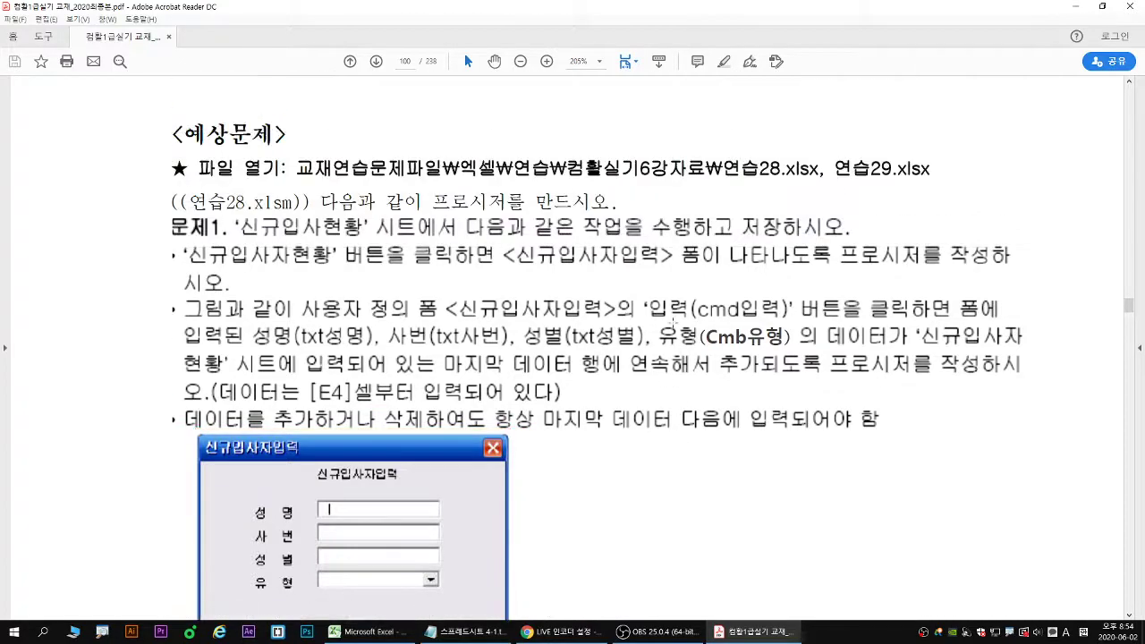
{"action": "scroll", "coordinate": [673, 327], "scroll_direction": "up", "scroll_amount": 2}
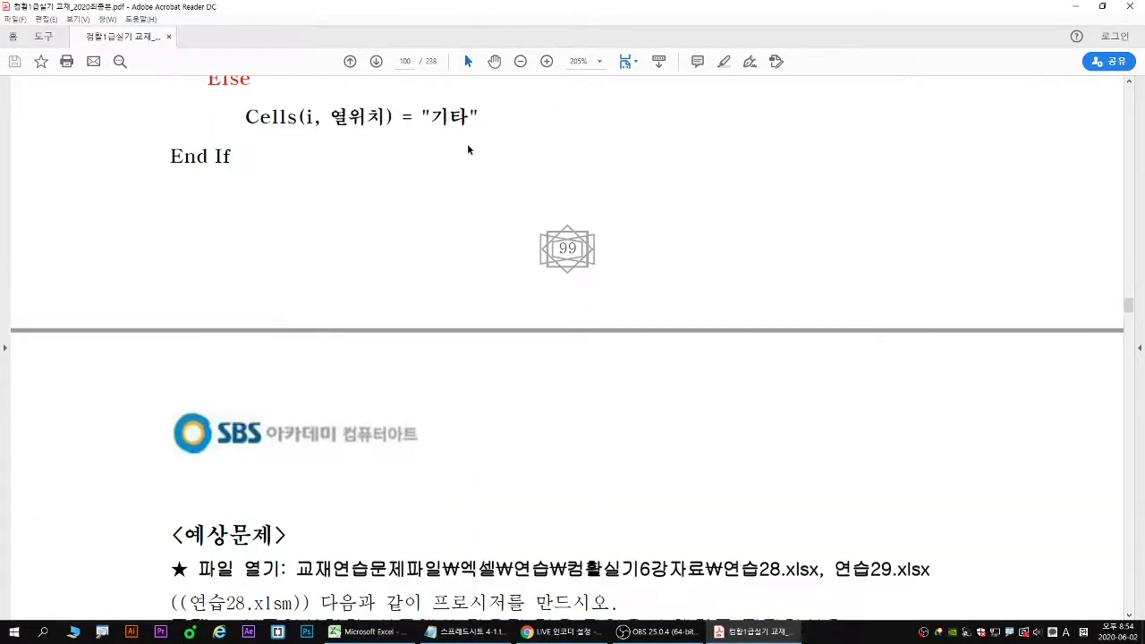
{"action": "left_click", "coordinate": [354, 67]}
{"action": "left_click", "coordinate": [354, 67]}
{"action": "left_click", "coordinate": [354, 67]}
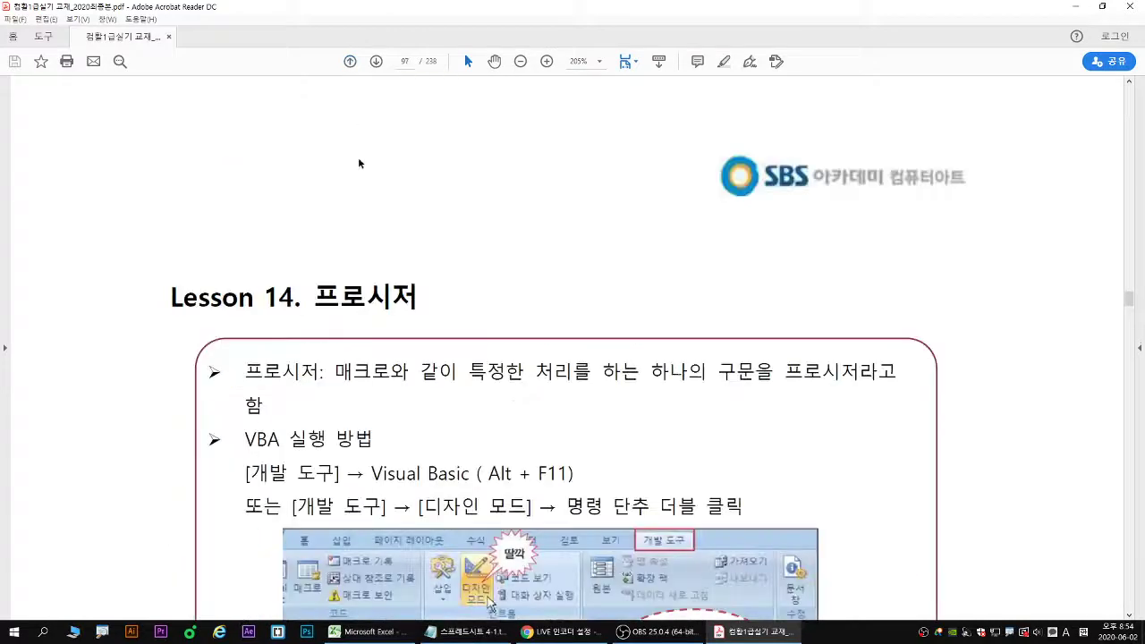
{"action": "scroll", "coordinate": [464, 298], "scroll_direction": "down", "scroll_amount": 3}
{"action": "scroll", "coordinate": [465, 298], "scroll_direction": "down", "scroll_amount": 3}
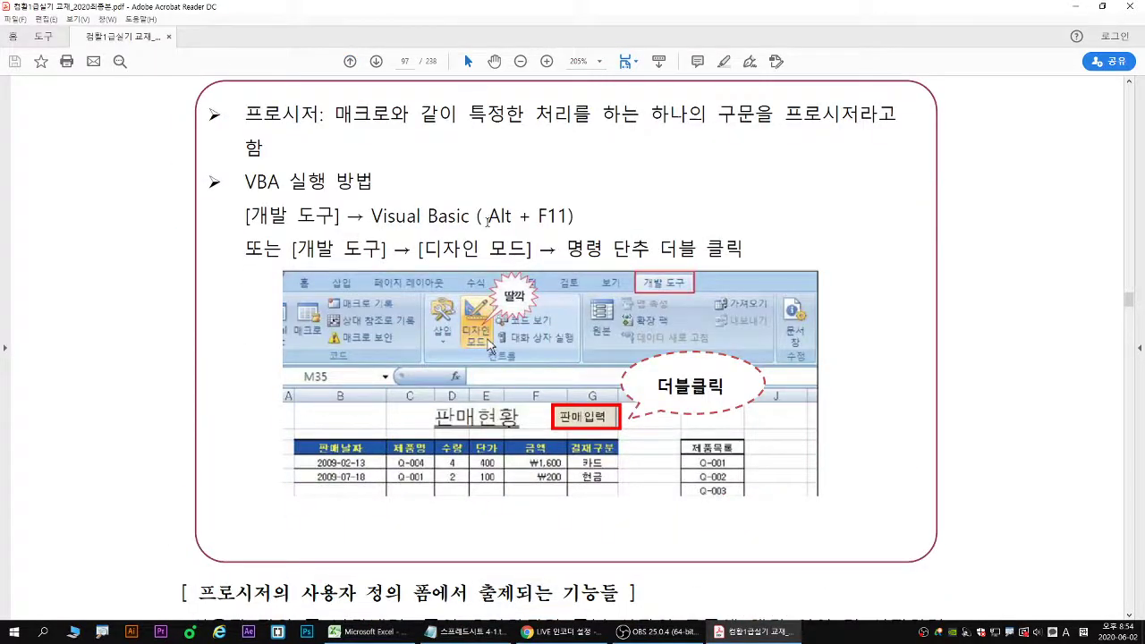
{"action": "scroll", "coordinate": [486, 216], "scroll_direction": "down", "scroll_amount": 1}
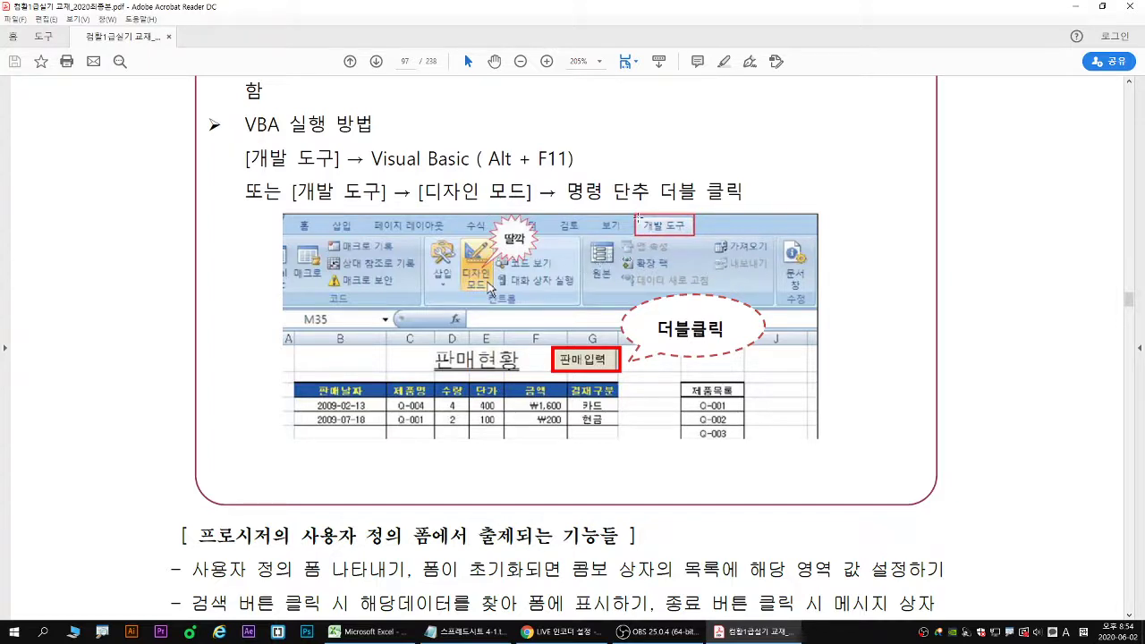
{"action": "scroll", "coordinate": [564, 349], "scroll_direction": "down", "scroll_amount": 1}
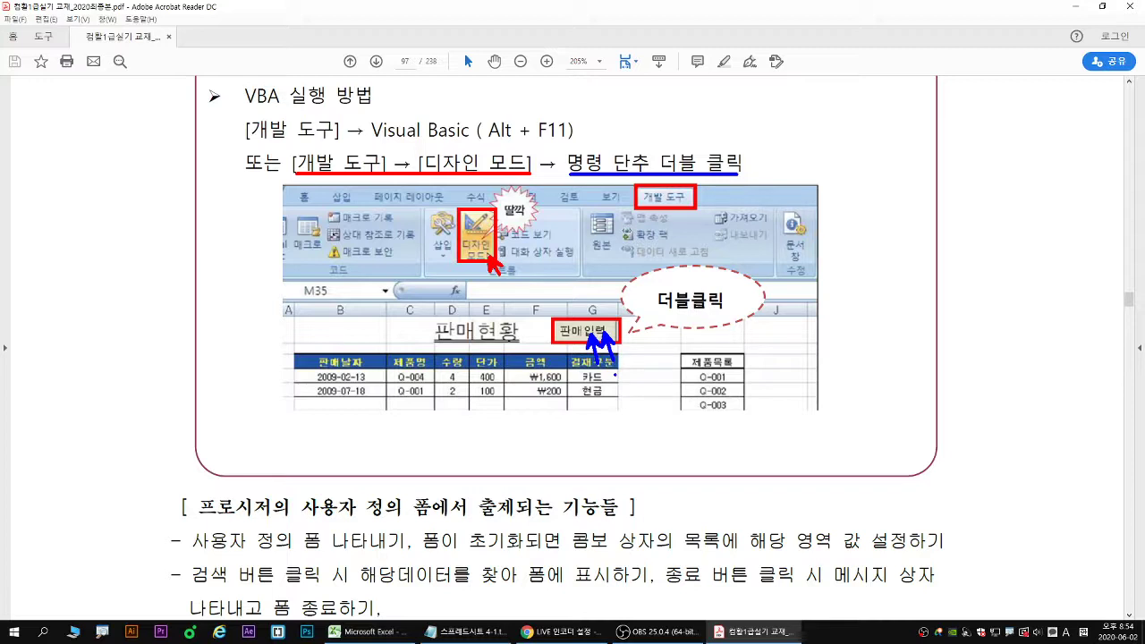
- Check the syntax for opening and closing a form in section 01, then return to the Excel workbook
{"action": "scroll", "coordinate": [573, 357], "scroll_direction": "down", "scroll_amount": 5}
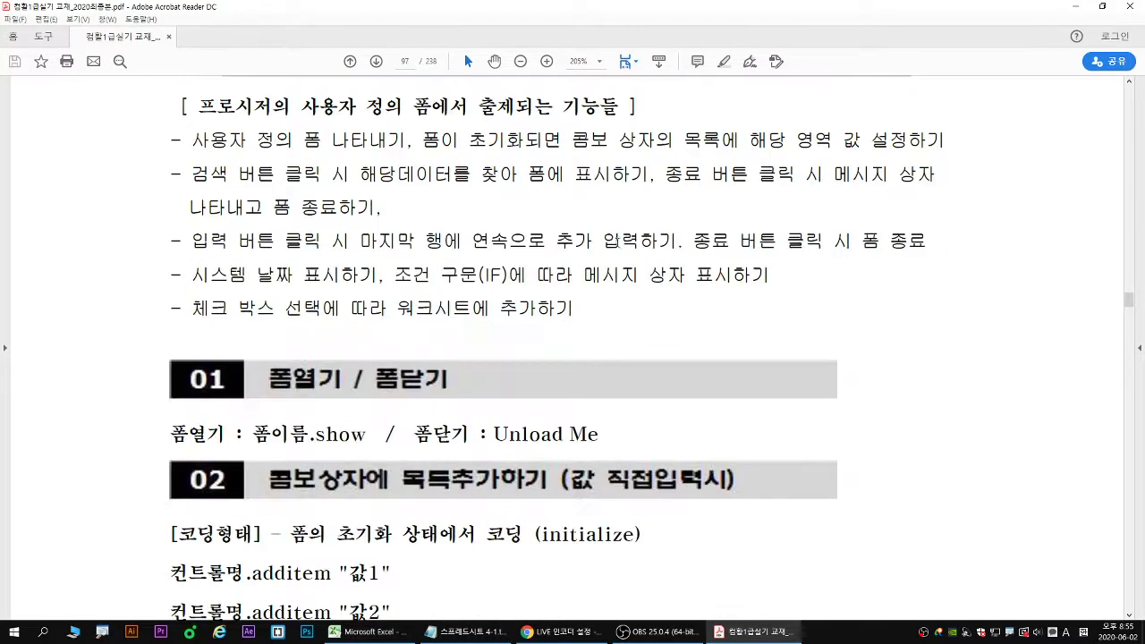
{"action": "left_click_drag", "start_coordinate": [251, 449], "coordinate": [367, 447]}
{"action": "mouse_move", "coordinate": [224, 367]}
{"action": "left_mouse_down"}
{"action": "mouse_move", "coordinate": [218, 381]}
{"action": "mouse_move", "coordinate": [206, 365]}
{"action": "mouse_move", "coordinate": [220, 376]}
{"action": "left_mouse_up"}
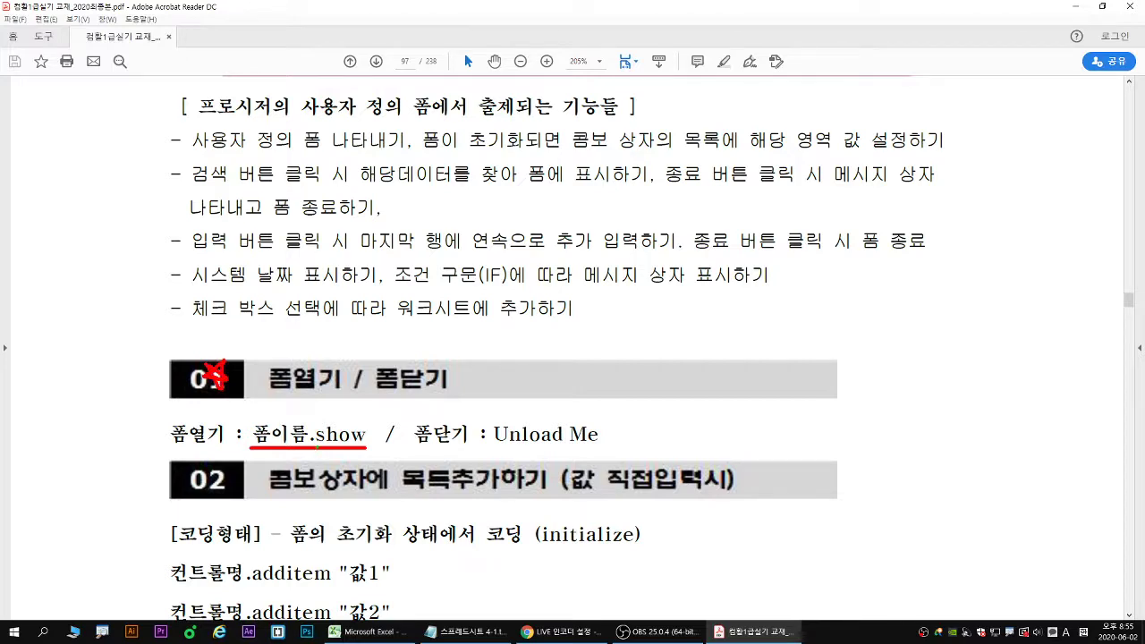
{"action": "key", "text": "Escape"}
{"action": "left_click", "coordinate": [1076, 7]}
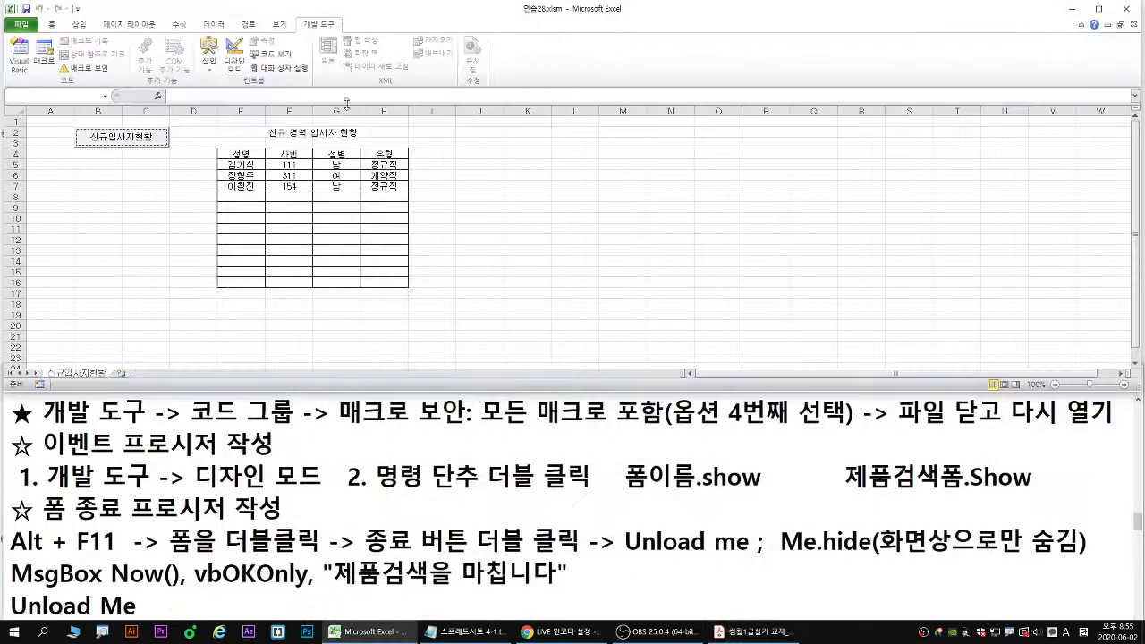
- Turn on design mode and open the Click event procedure of the 신규입사자현황 button in the Visual Basic editor
{"action": "left_click", "coordinate": [239, 58]}
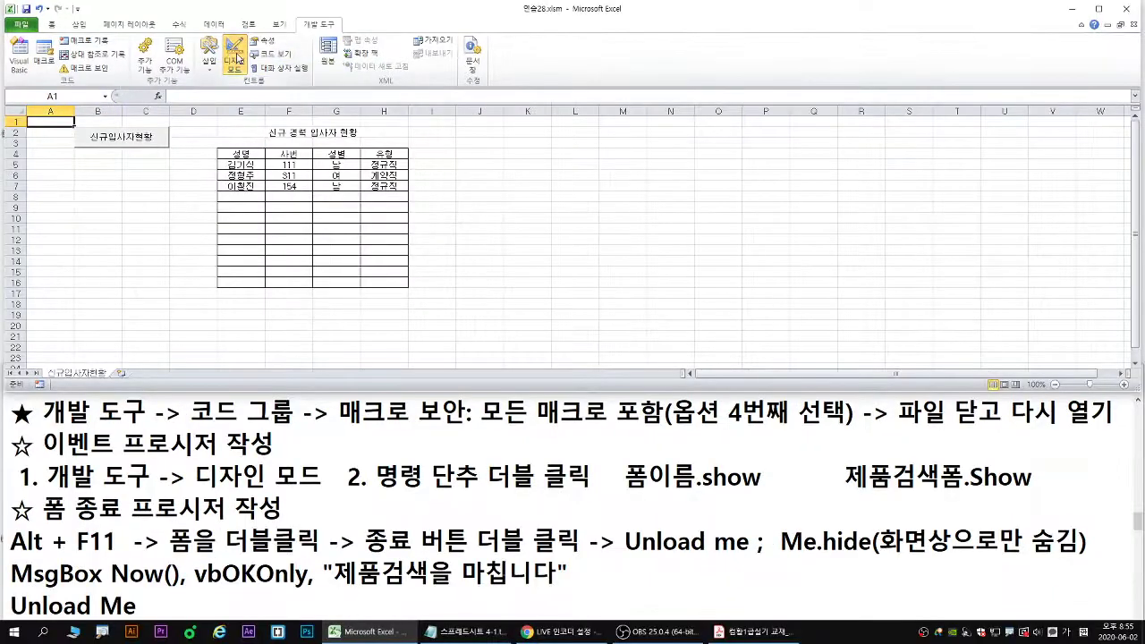
{"action": "left_click", "coordinate": [143, 142]}
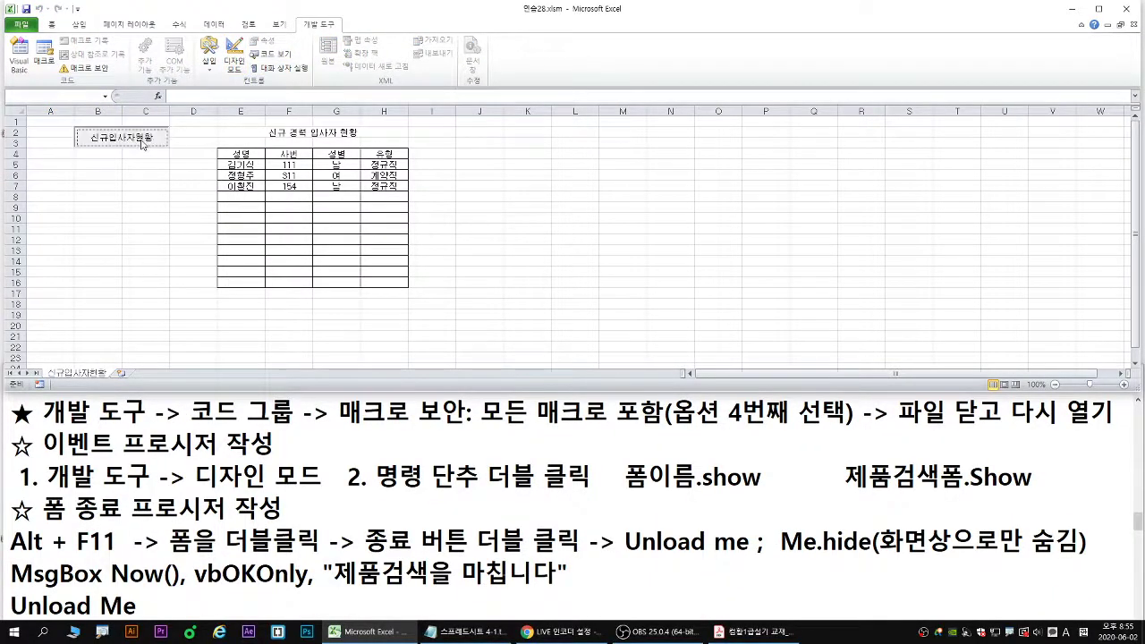
{"action": "left_click", "coordinate": [143, 141]}
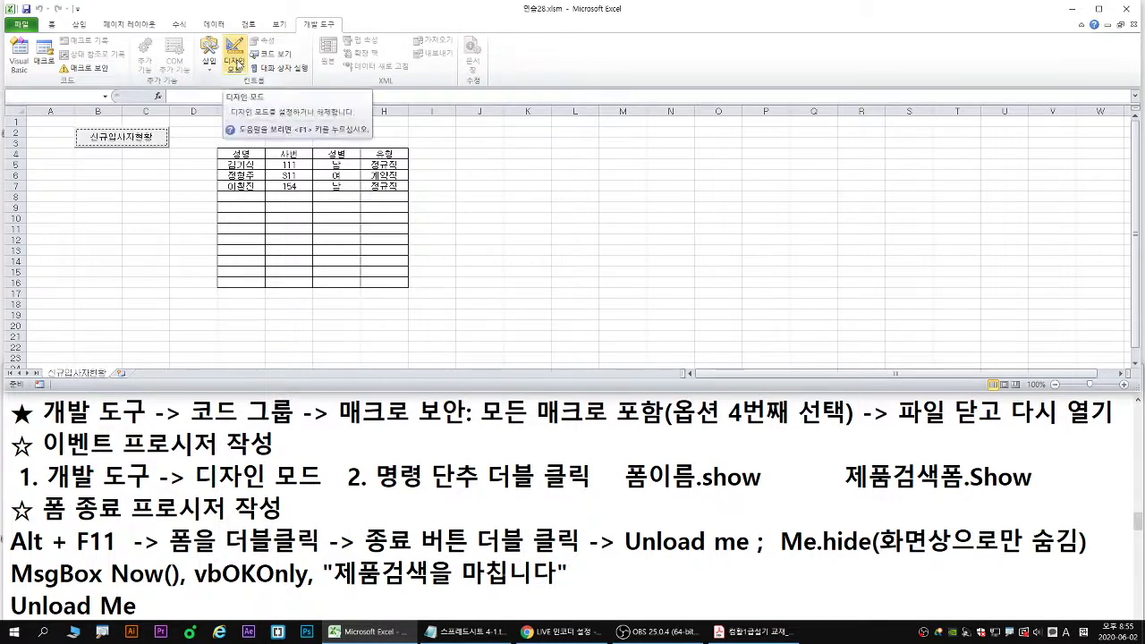
{"action": "left_click", "coordinate": [238, 64]}
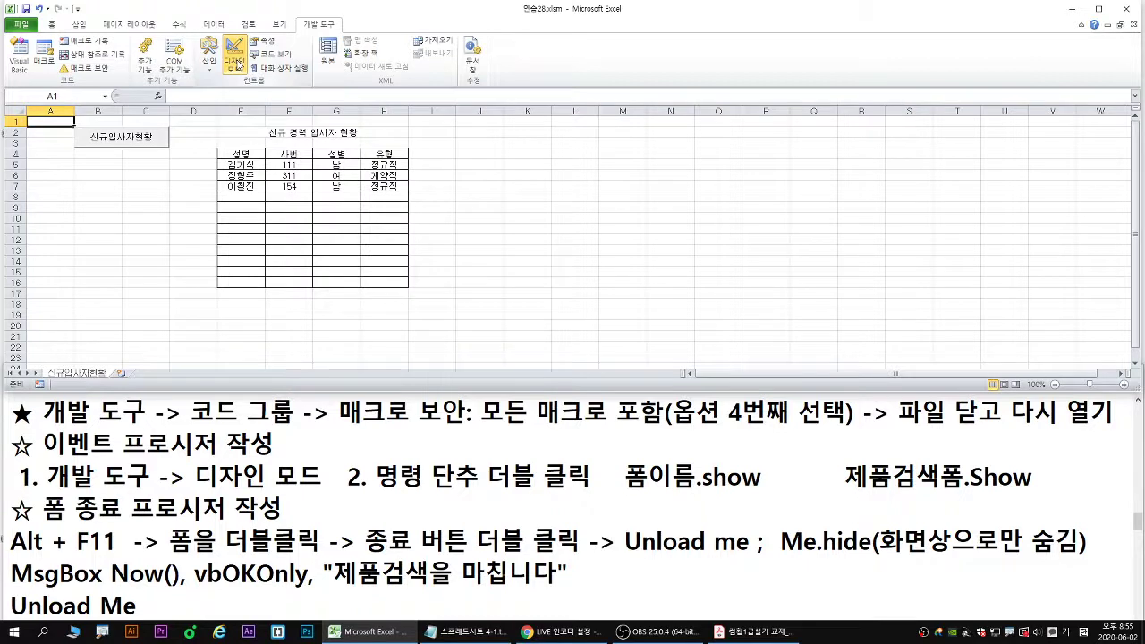
{"action": "left_click", "coordinate": [150, 147]}
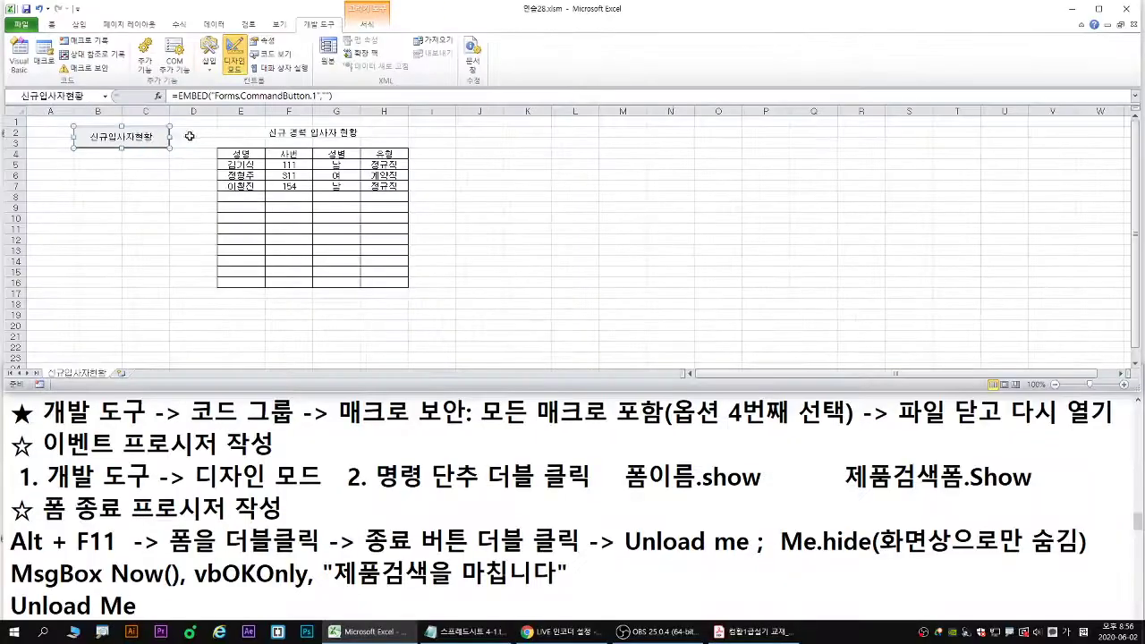
{"action": "double_click", "coordinate": [145, 137]}
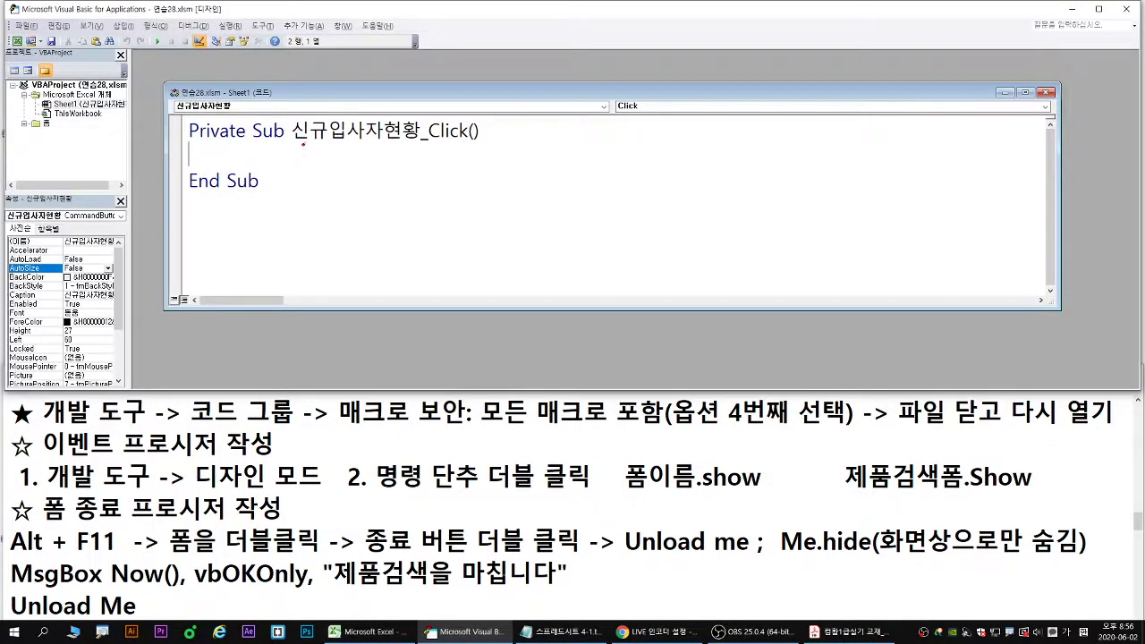
{"action": "left_click_drag", "start_coordinate": [292, 145], "coordinate": [476, 143]}
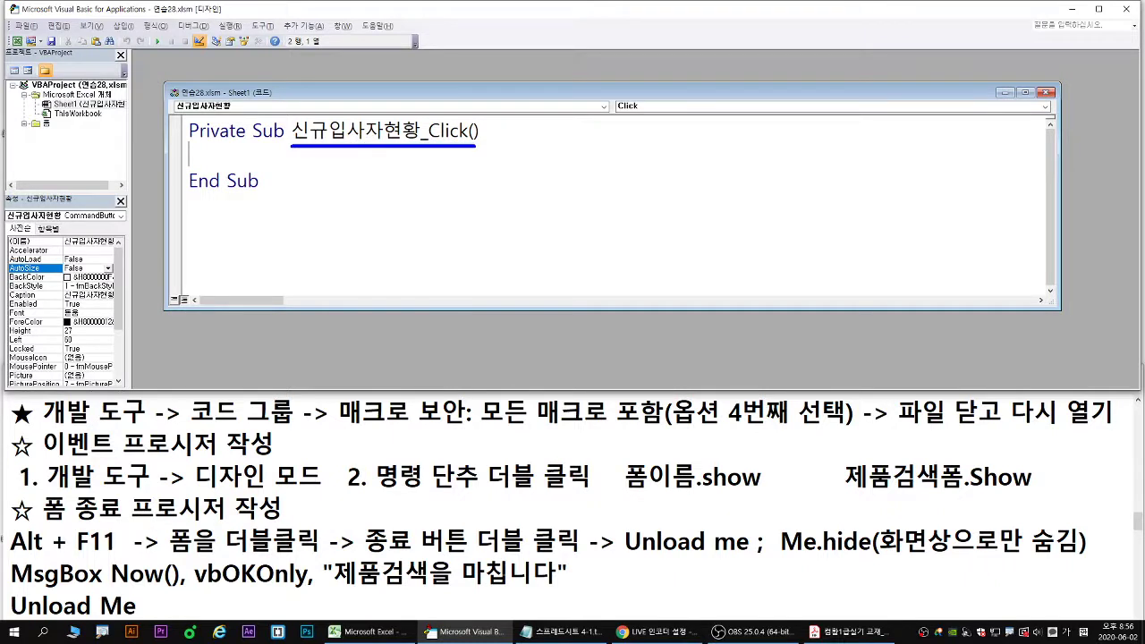
{"action": "mouse_move", "coordinate": [188, 130]}
{"action": "left_mouse_down"}
{"action": "mouse_move", "coordinate": [178, 159]}
{"action": "mouse_move", "coordinate": [187, 184]}
{"action": "left_mouse_up"}
{"action": "left_click_drag", "start_coordinate": [249, 142], "coordinate": [310, 140]}
{"action": "left_click_drag", "start_coordinate": [183, 191], "coordinate": [280, 198]}
{"action": "left_click_drag", "start_coordinate": [210, 163], "coordinate": [223, 162]}
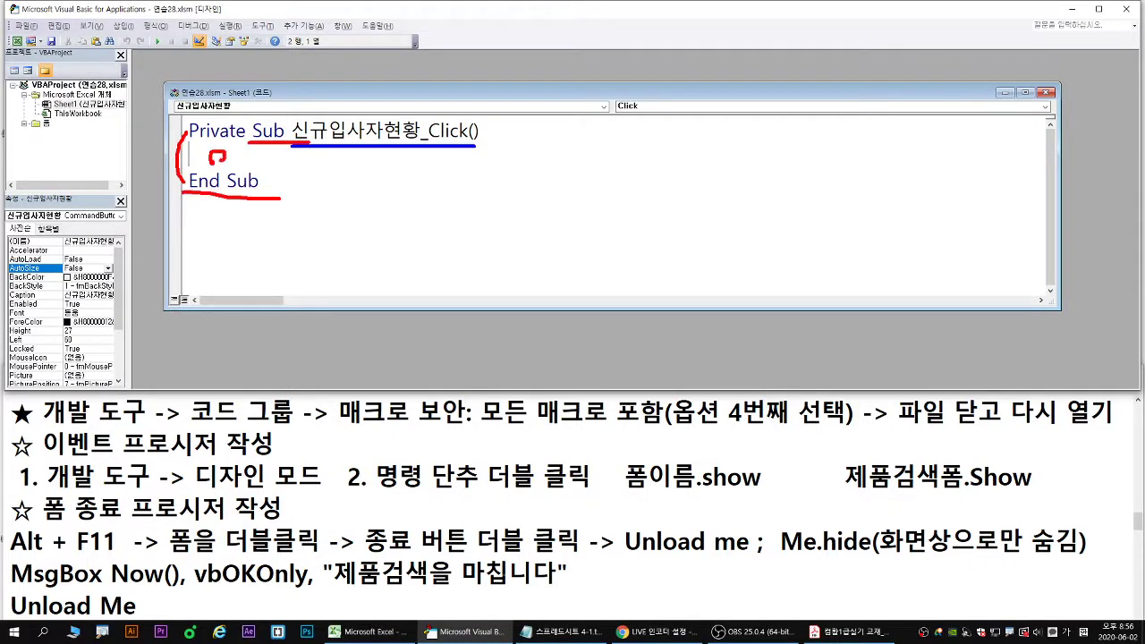
{"action": "key", "text": "Escape"}
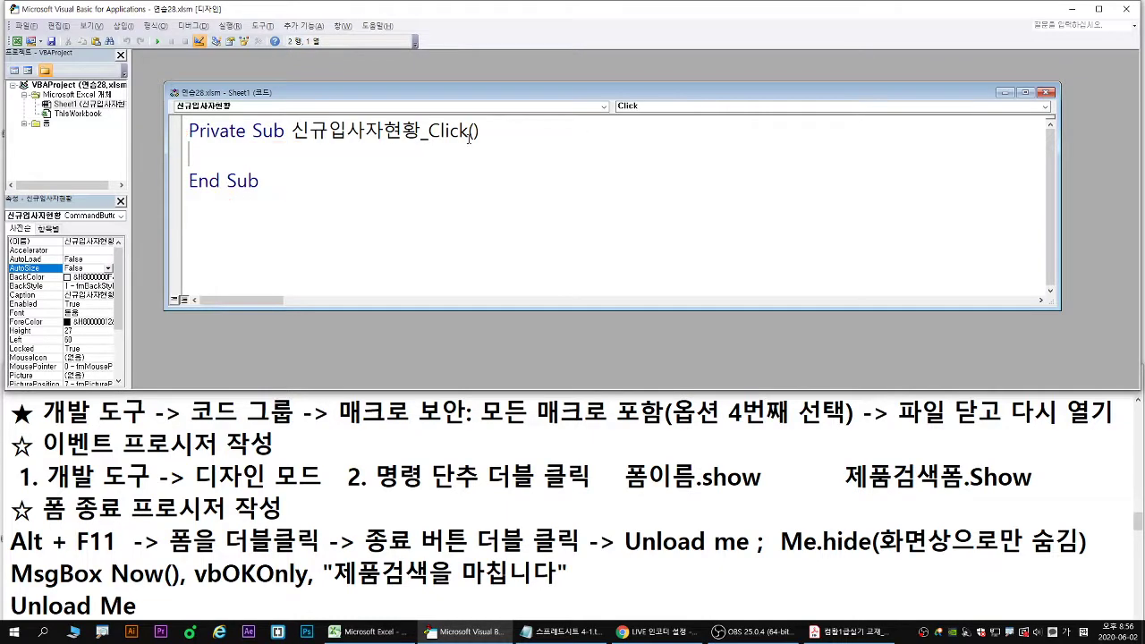
- Look through the events available for the 신규입사자현황 button and add a DblClick event procedure
{"action": "left_click", "coordinate": [628, 107]}
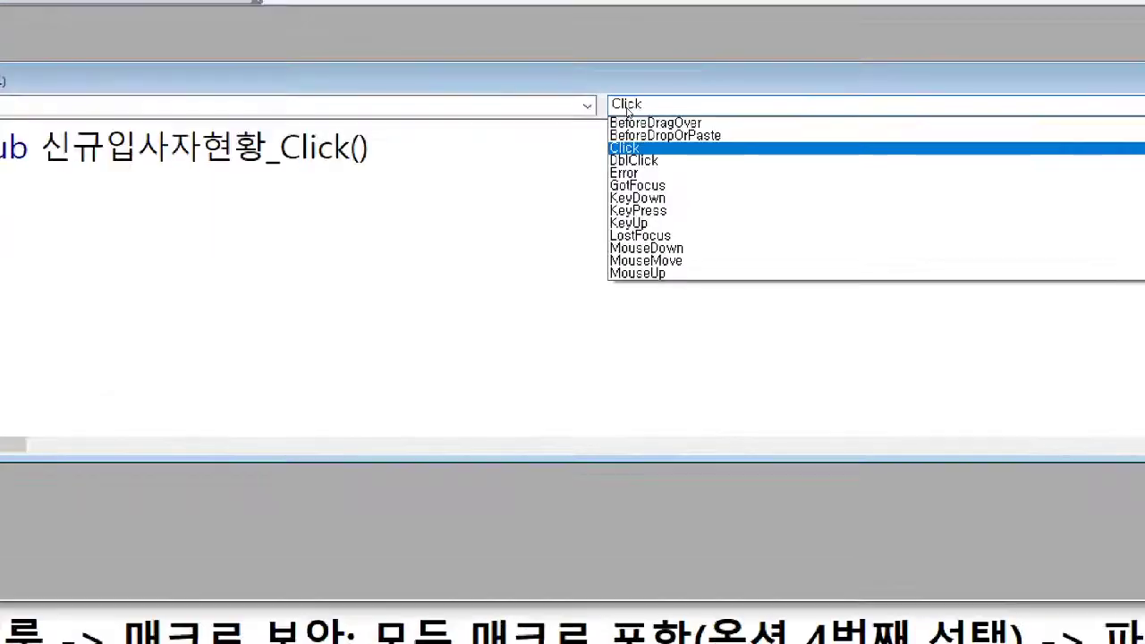
{"action": "mouse_move", "coordinate": [669, 152]}
{"action": "left_mouse_down"}
{"action": "mouse_move", "coordinate": [642, 143]}
{"action": "mouse_move", "coordinate": [669, 186]}
{"action": "mouse_move", "coordinate": [682, 179]}
{"action": "left_mouse_up"}
{"action": "key", "text": "b"}
{"action": "key", "text": "g"}
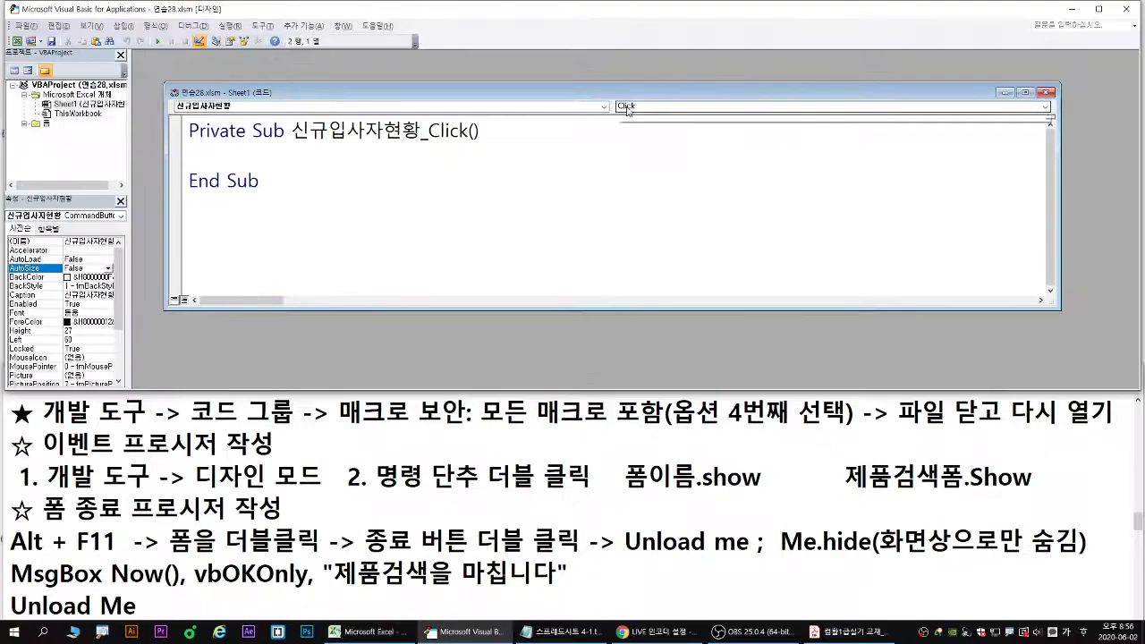
{"action": "left_click", "coordinate": [1094, 107]}
{"action": "left_click", "coordinate": [630, 142]}
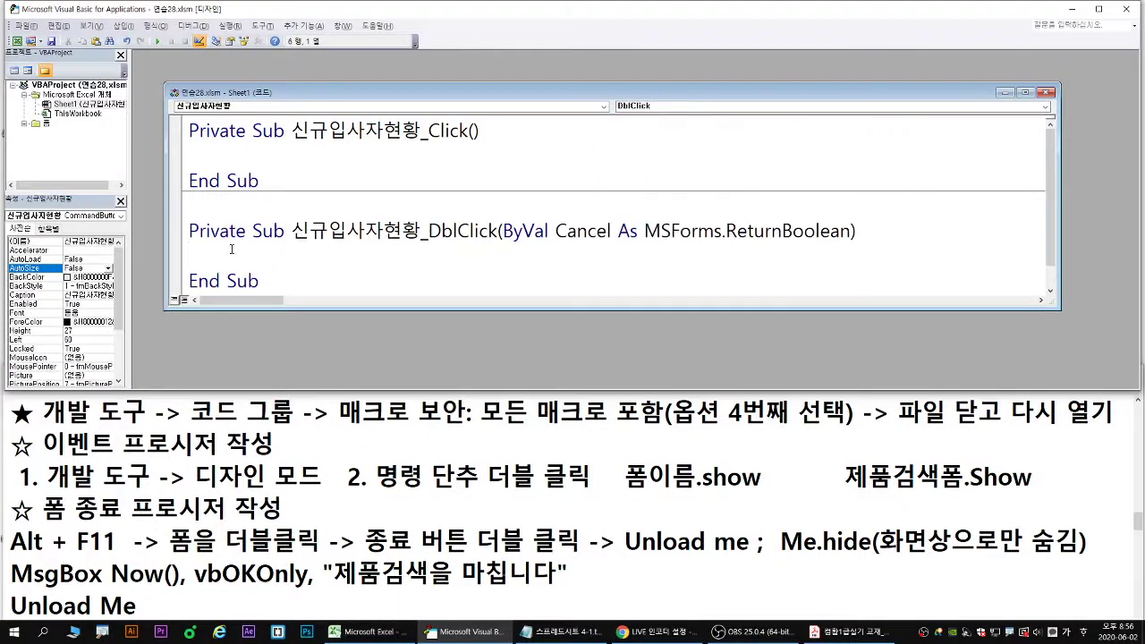
- Add a GotFocus event procedure for the 신규입사자현황 button and make the code window taller
{"action": "left_click", "coordinate": [659, 108]}
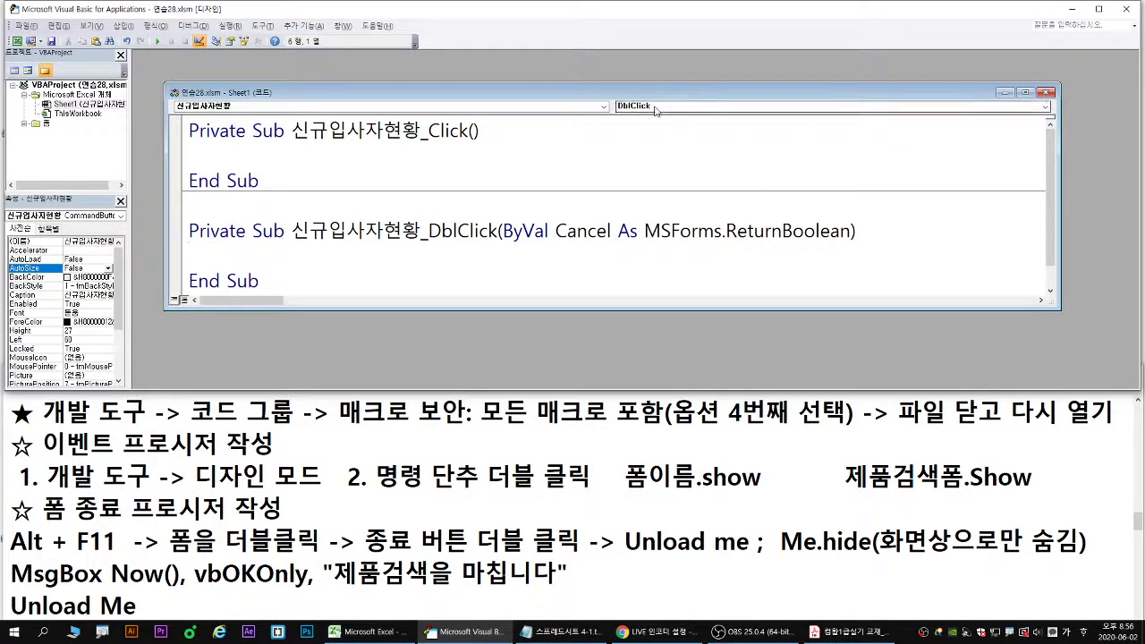
{"action": "left_click", "coordinate": [641, 152]}
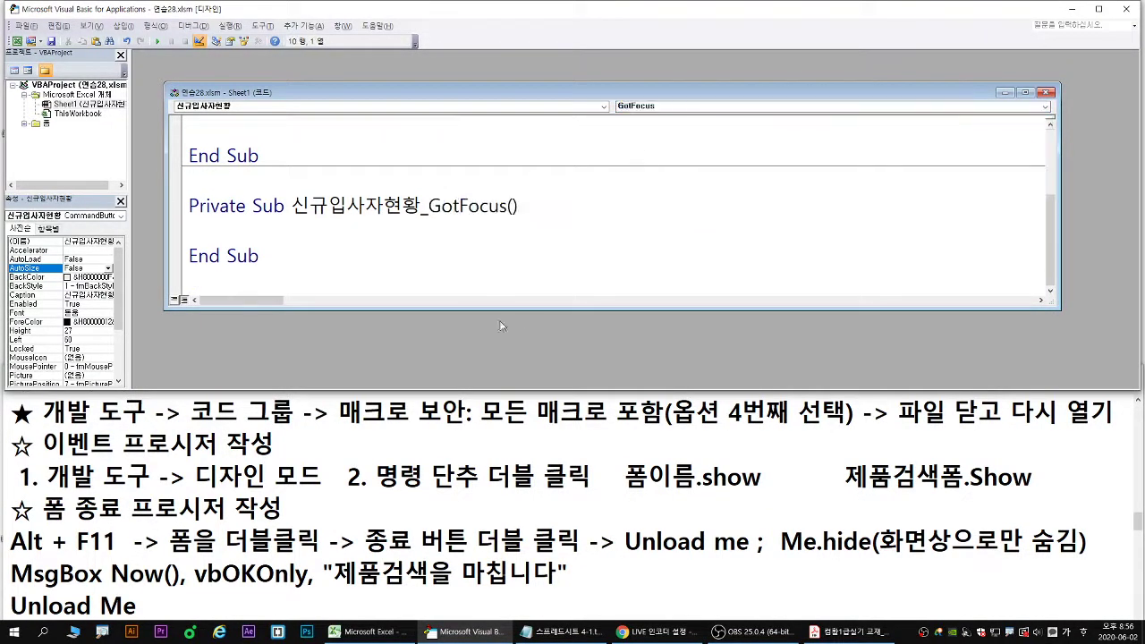
{"action": "left_click_drag", "start_coordinate": [502, 309], "coordinate": [502, 344]}
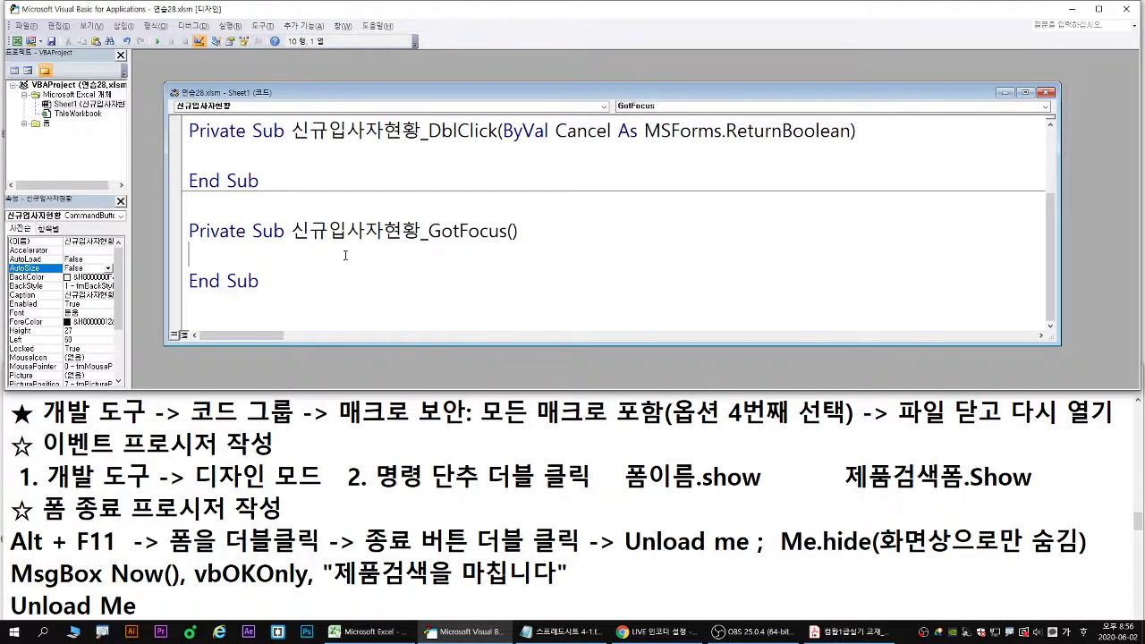
- Go to the Click event procedure of the 신규입사자현황 button and expand the forms folder in the project tree
{"action": "scroll", "coordinate": [344, 255], "scroll_direction": "up", "scroll_amount": 2}
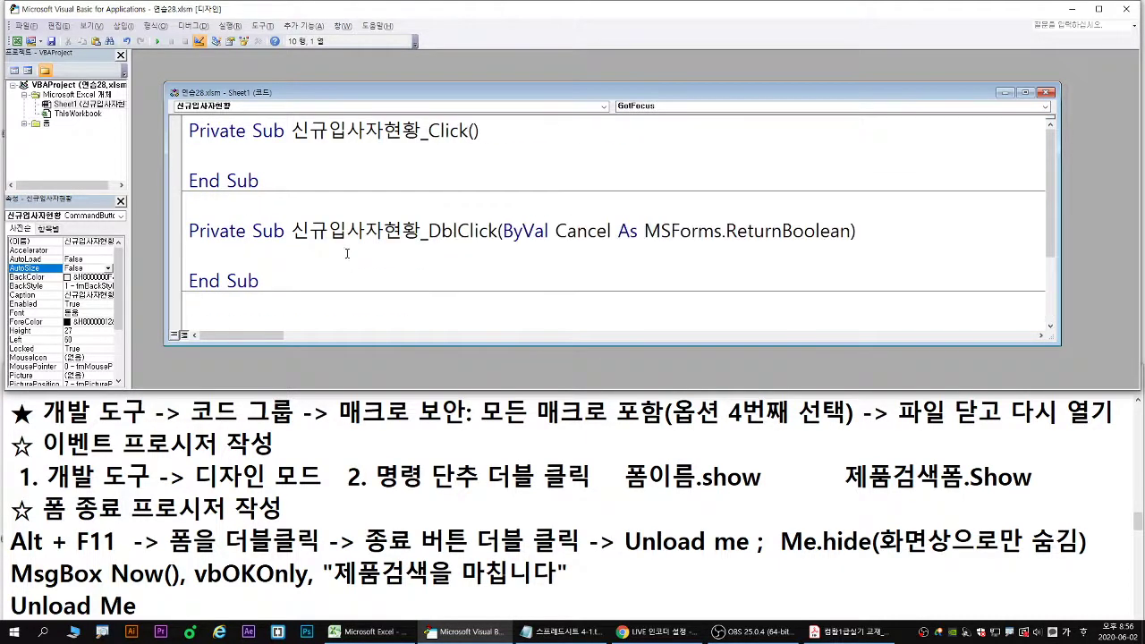
{"action": "left_click", "coordinate": [637, 106]}
{"action": "left_click", "coordinate": [635, 139]}
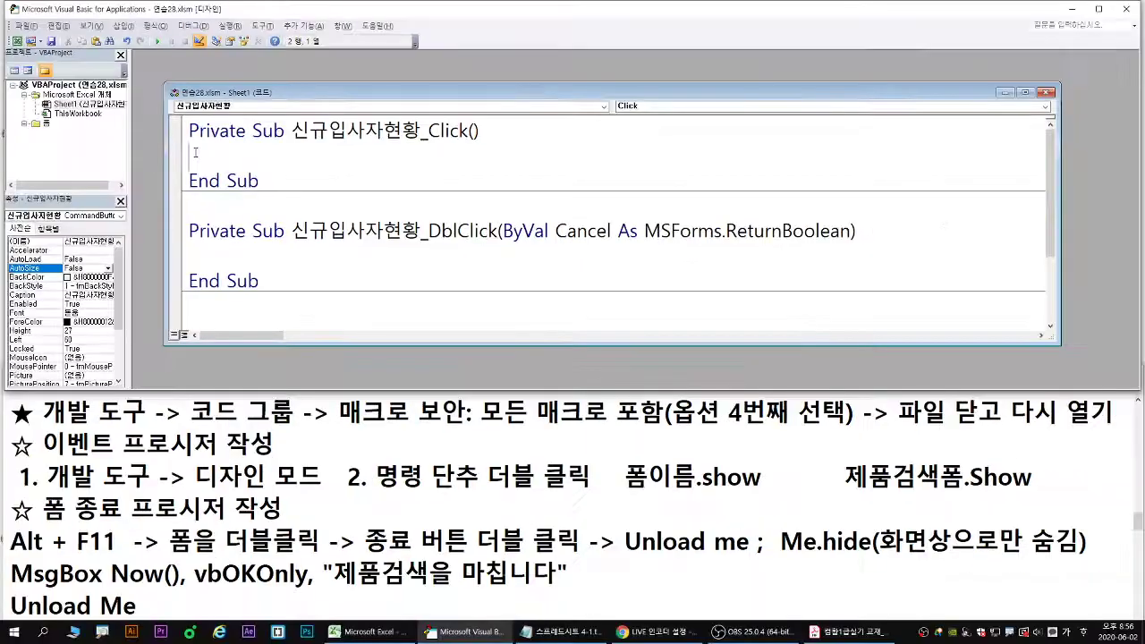
{"action": "left_click", "coordinate": [24, 124]}
{"action": "left_click", "coordinate": [24, 124]}
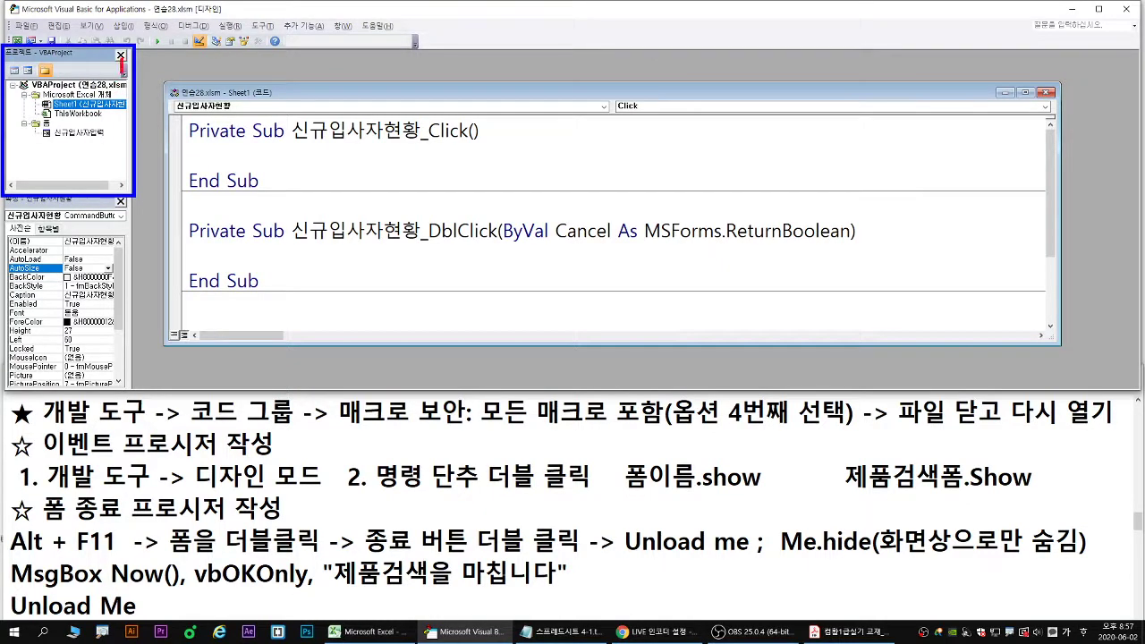
- Close the project explorer and display it again, with the forms folder expanded
{"action": "left_click", "coordinate": [121, 55]}
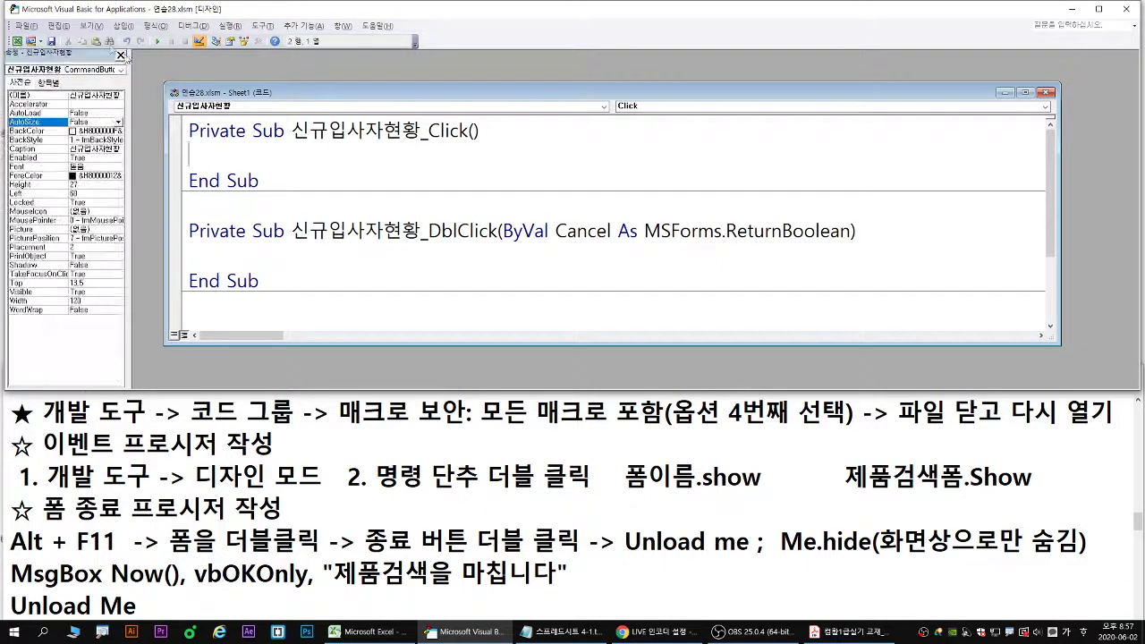
{"action": "left_click", "coordinate": [90, 26]}
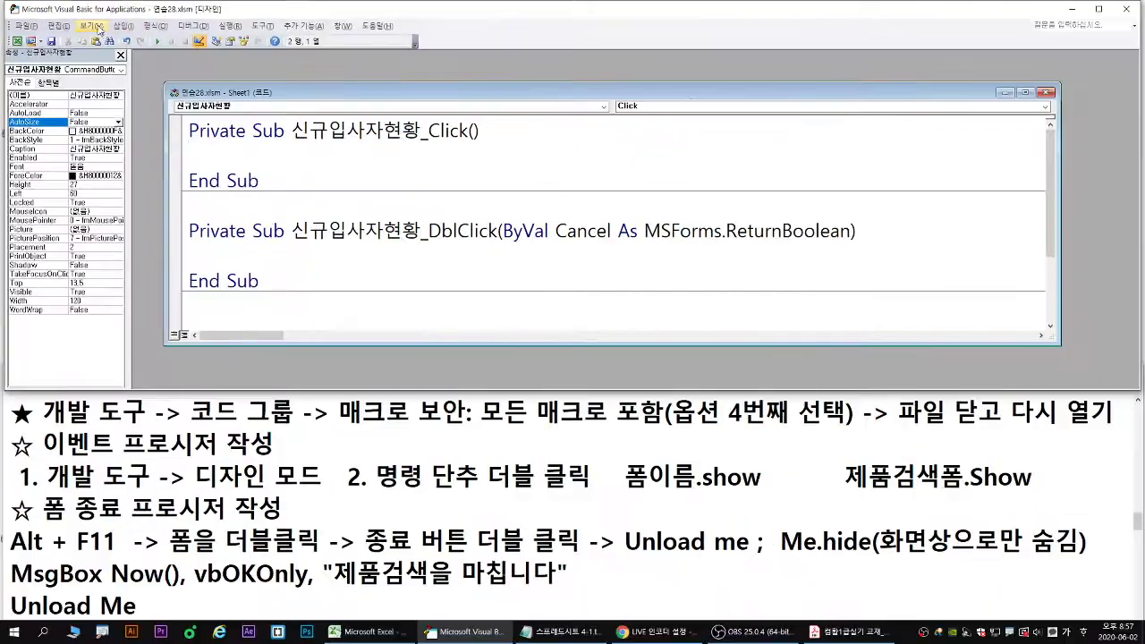
{"action": "left_click", "coordinate": [149, 44]}
{"action": "left_click", "coordinate": [129, 168]}
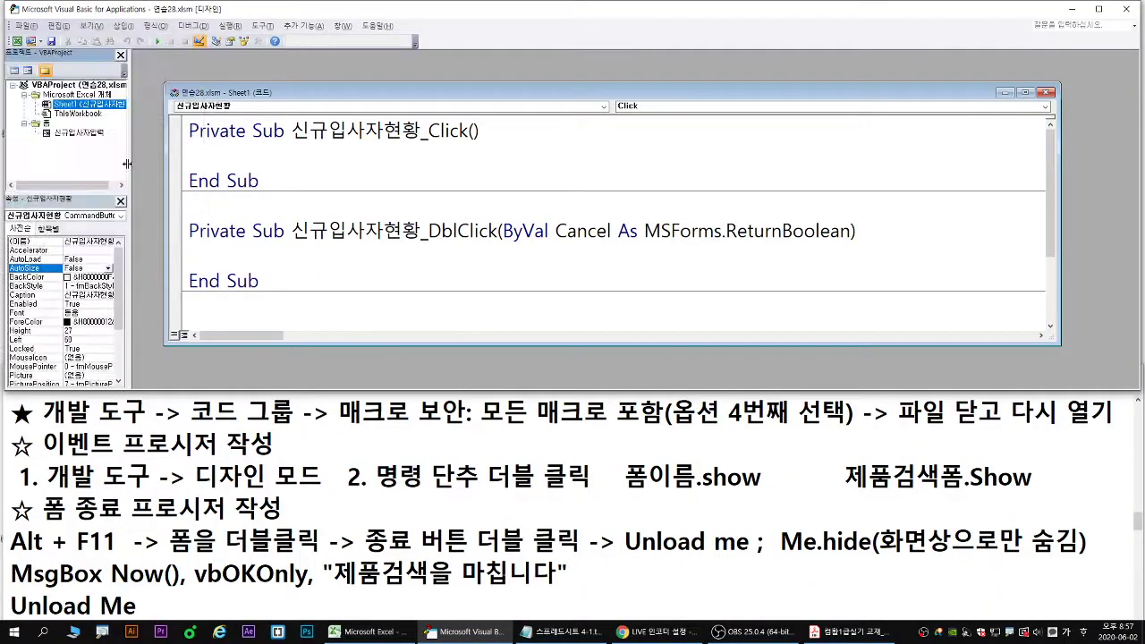
{"action": "left_click", "coordinate": [25, 124]}
{"action": "left_click", "coordinate": [26, 125]}
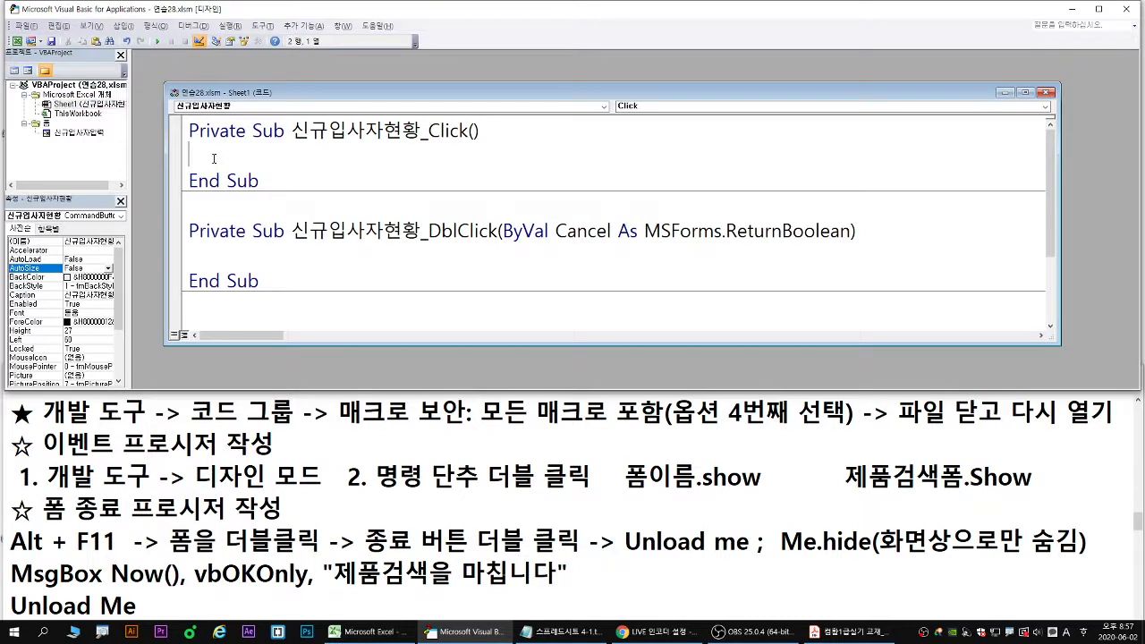
- Write the statement 신규입사자입력.Show in the Click event procedure of the 신규입사자현황 button
{"action": "type", "text": "신규입사자입력"}
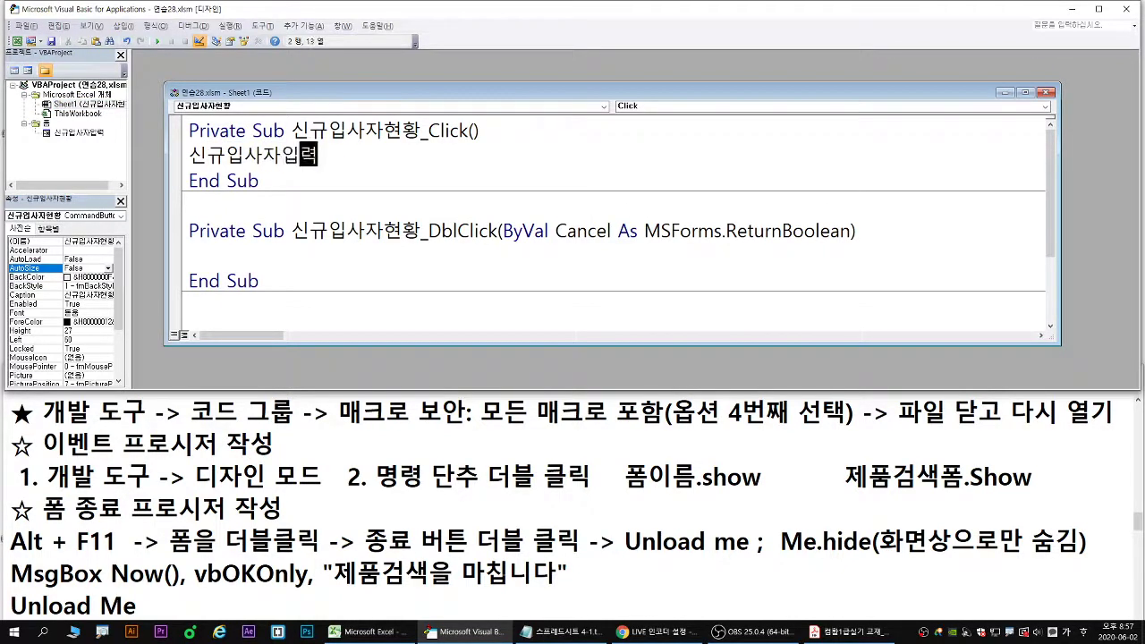
{"action": "type", "text": "."}
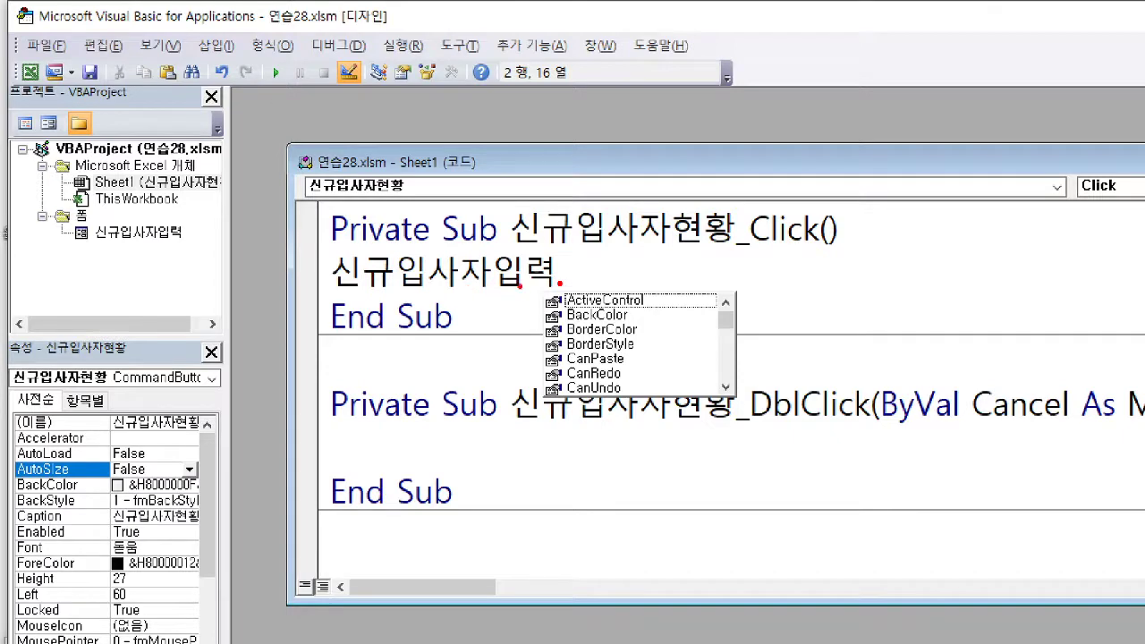
{"action": "left_click_drag", "start_coordinate": [93, 240], "coordinate": [187, 242]}
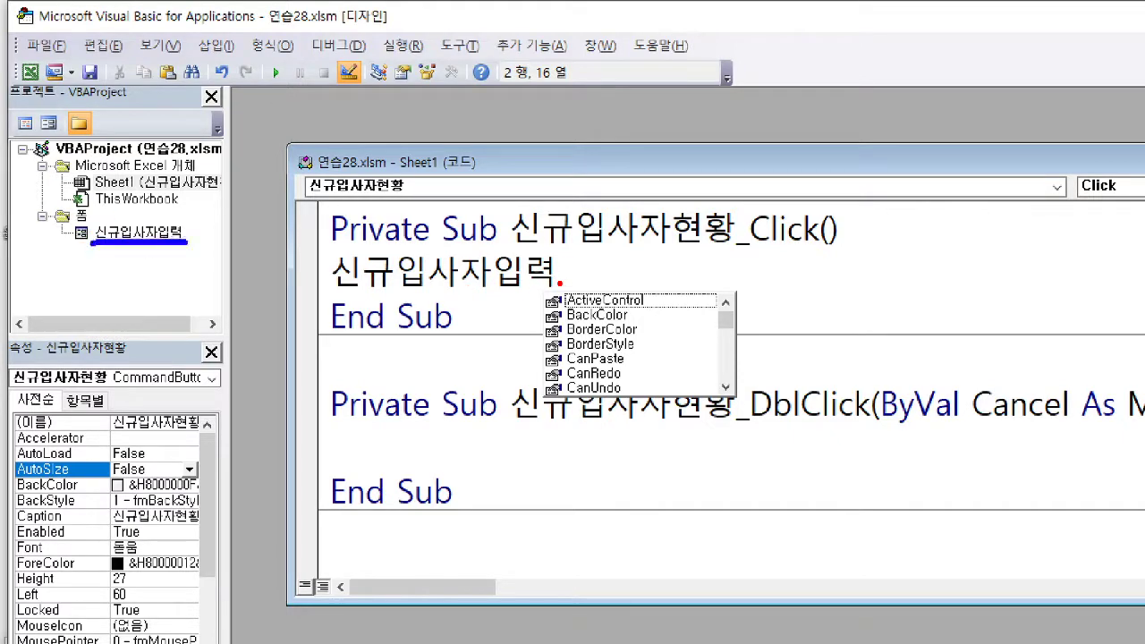
{"action": "mouse_move", "coordinate": [342, 290]}
{"action": "left_mouse_down"}
{"action": "mouse_move", "coordinate": [554, 291]}
{"action": "mouse_move", "coordinate": [532, 421]}
{"action": "left_mouse_up"}
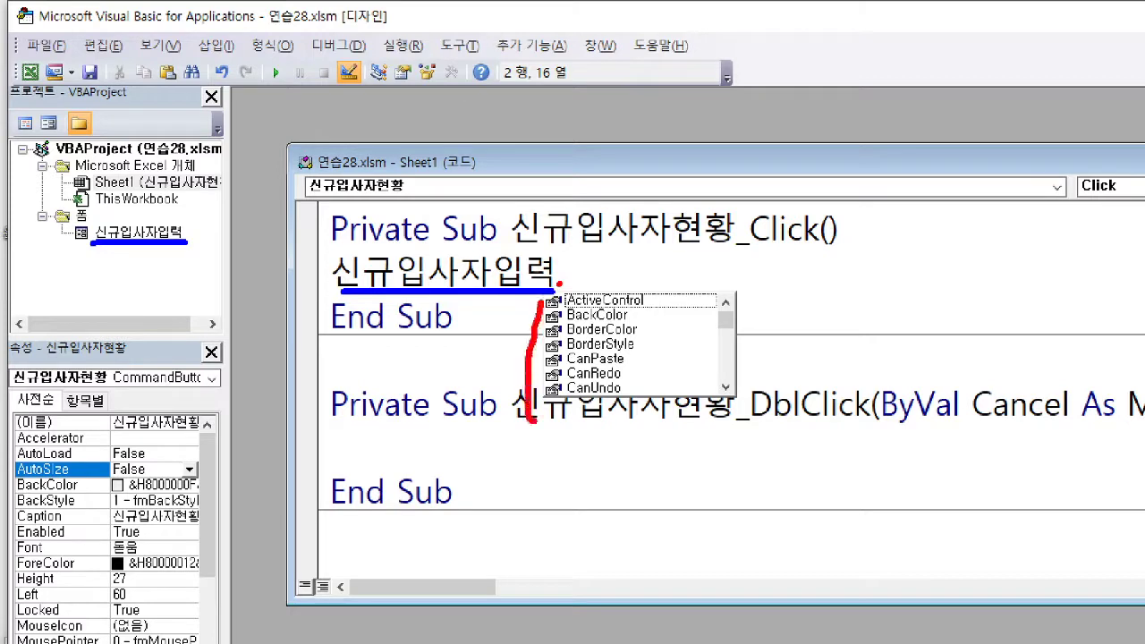
{"action": "left_click_drag", "start_coordinate": [651, 302], "coordinate": [665, 340]}
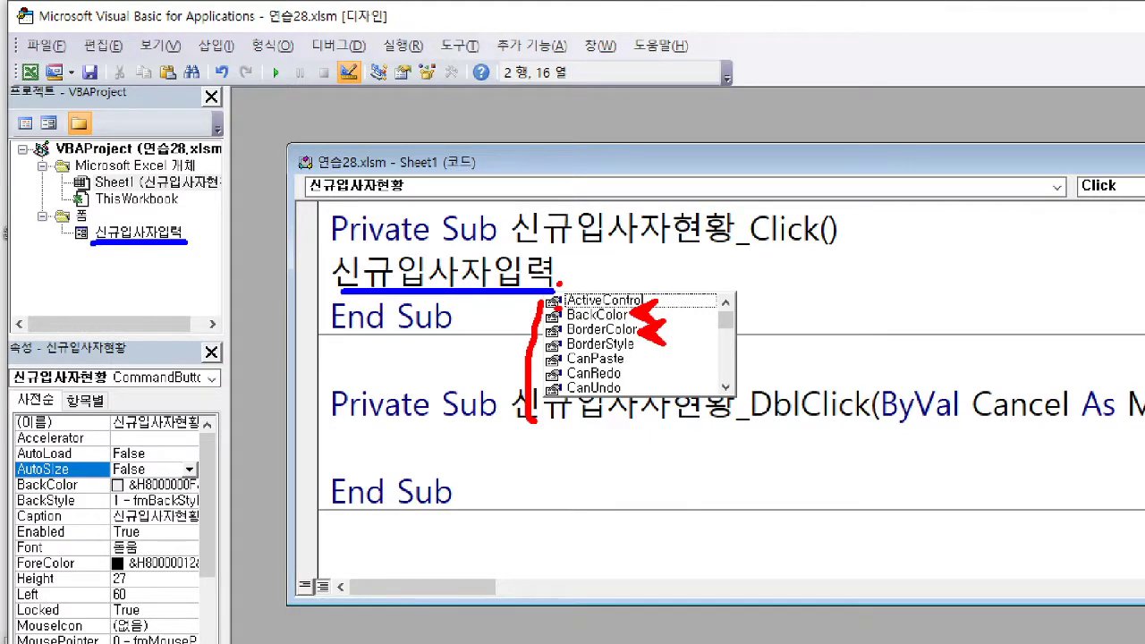
{"action": "type", "text": "s"}
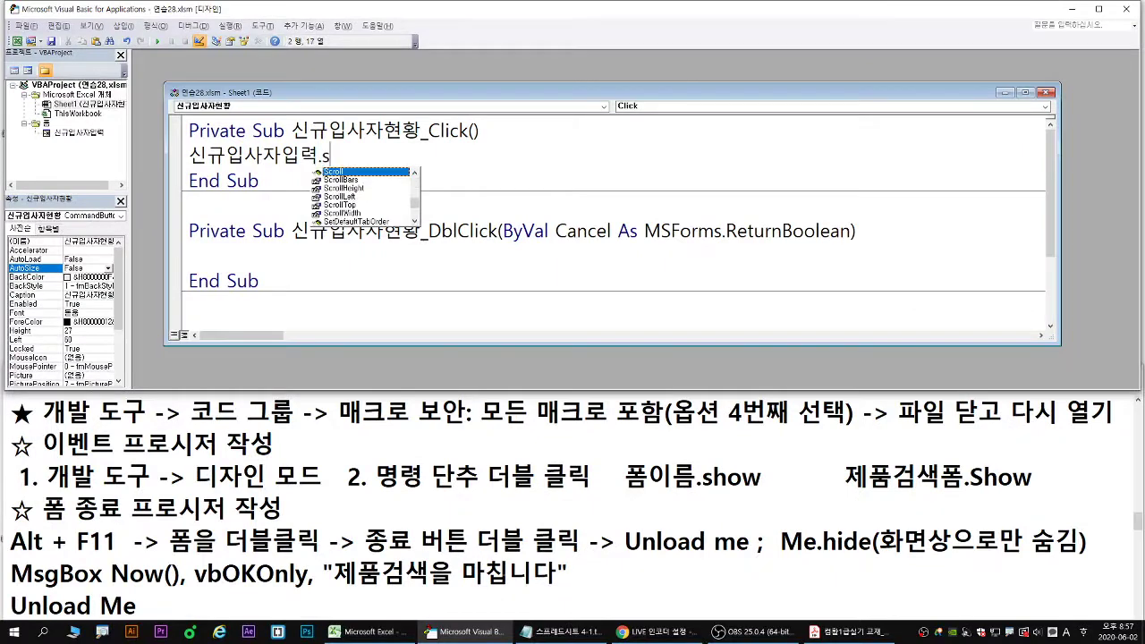
{"action": "type", "text": "h"}
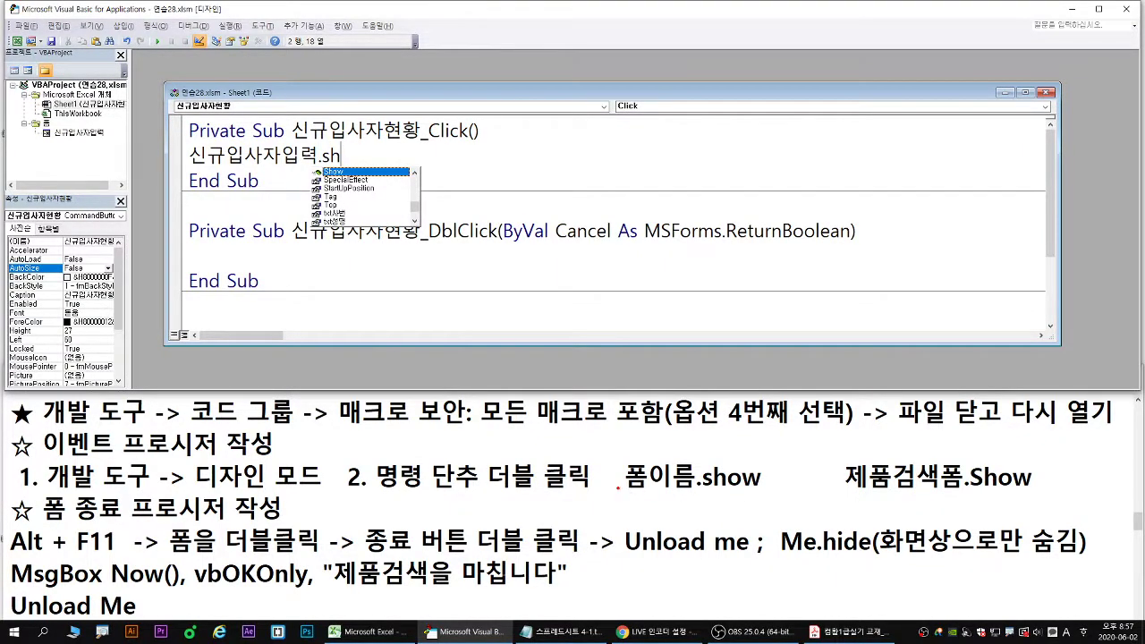
{"action": "left_click_drag", "start_coordinate": [701, 491], "coordinate": [811, 491]}
{"action": "mouse_move", "coordinate": [311, 165]}
{"action": "left_mouse_down"}
{"action": "mouse_move", "coordinate": [357, 177]}
{"action": "mouse_move", "coordinate": [310, 175]}
{"action": "left_mouse_up"}
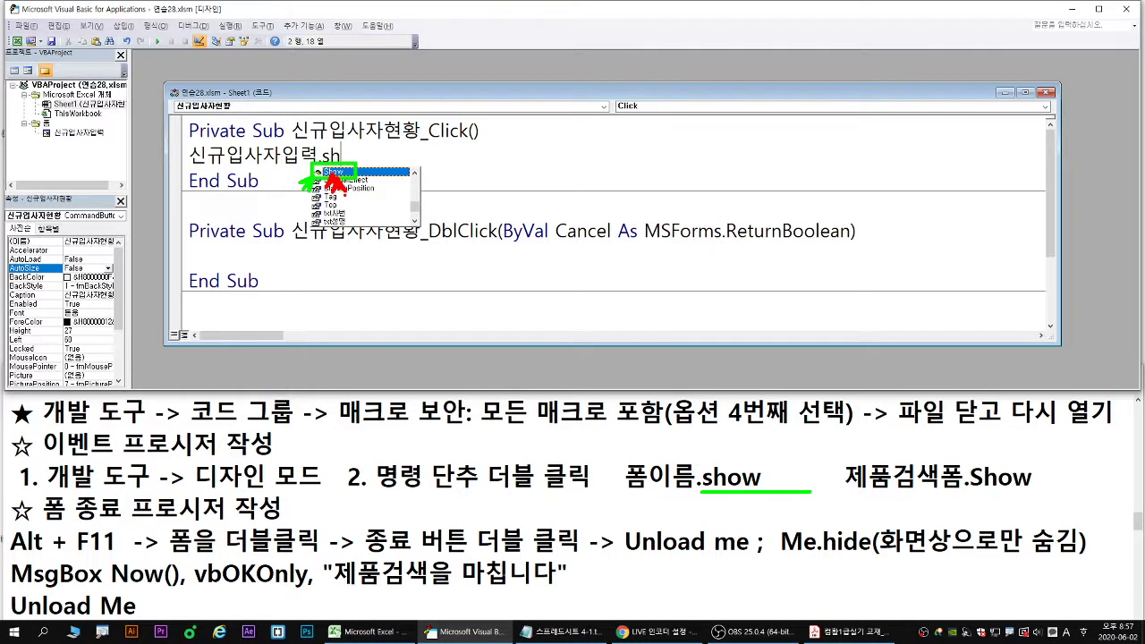
{"action": "key", "text": "Escape"}
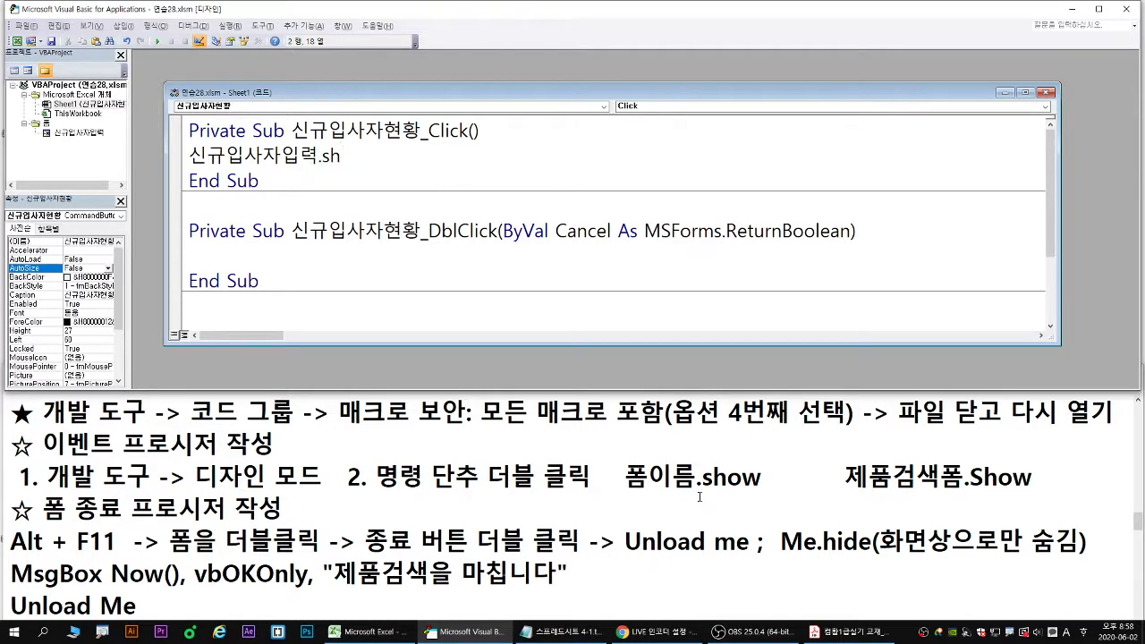
{"action": "type", "text": "ow"}
{"action": "left_click", "coordinate": [292, 199]}
- Copy the 신규입사자입력.Show statement and replace the 제품검색폼.Show example in the Notepad notes with it
{"action": "left_click_drag", "start_coordinate": [188, 156], "coordinate": [401, 158]}
{"action": "key", "text": "ctrl+c"}
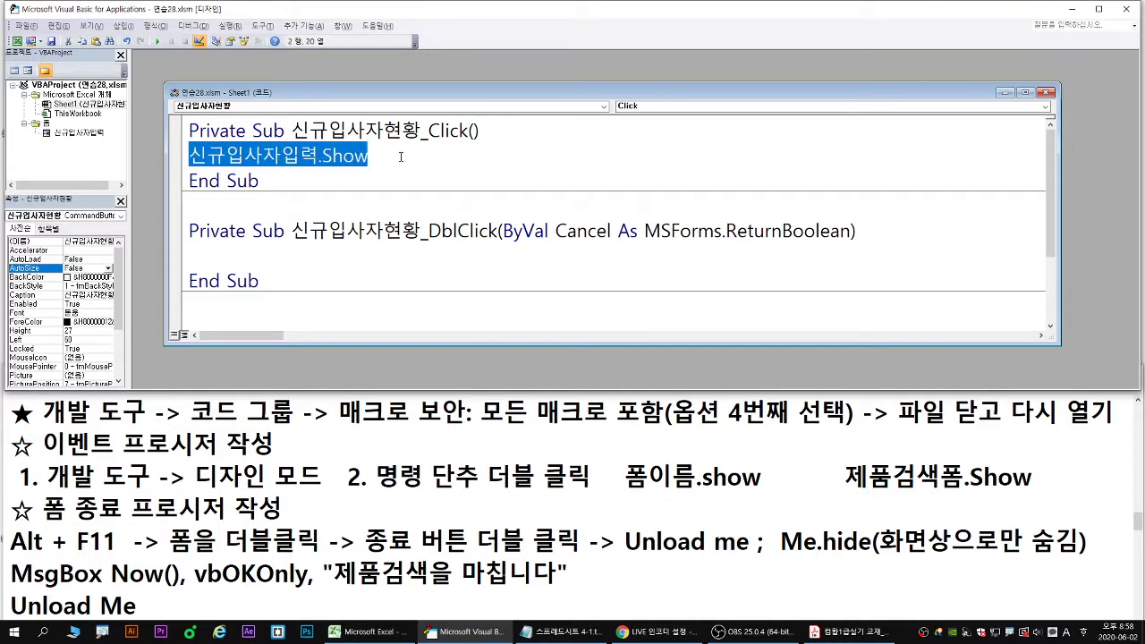
{"action": "left_click", "coordinate": [848, 481]}
{"action": "left_click_drag", "start_coordinate": [848, 482], "coordinate": [1049, 475]}
{"action": "key", "text": "ctrl+v"}
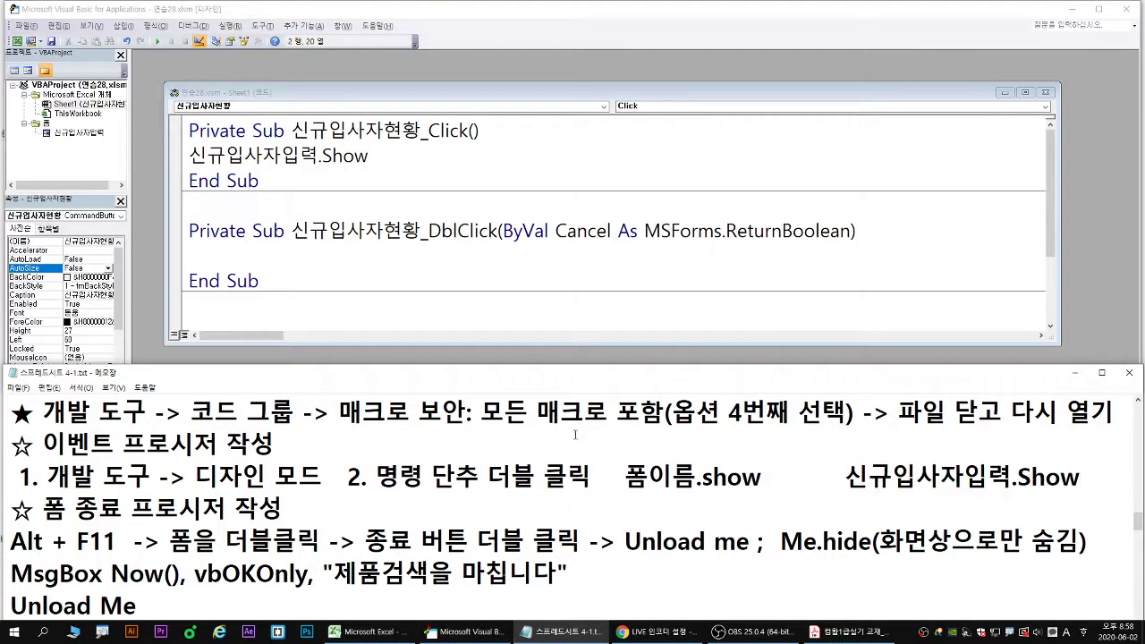
- Close the Visual Basic editor to return to Excel, reopen the 신규입사자현황 button's code, and switch back to the workbook
{"action": "left_click", "coordinate": [27, 28]}
{"action": "left_click", "coordinate": [27, 27]}
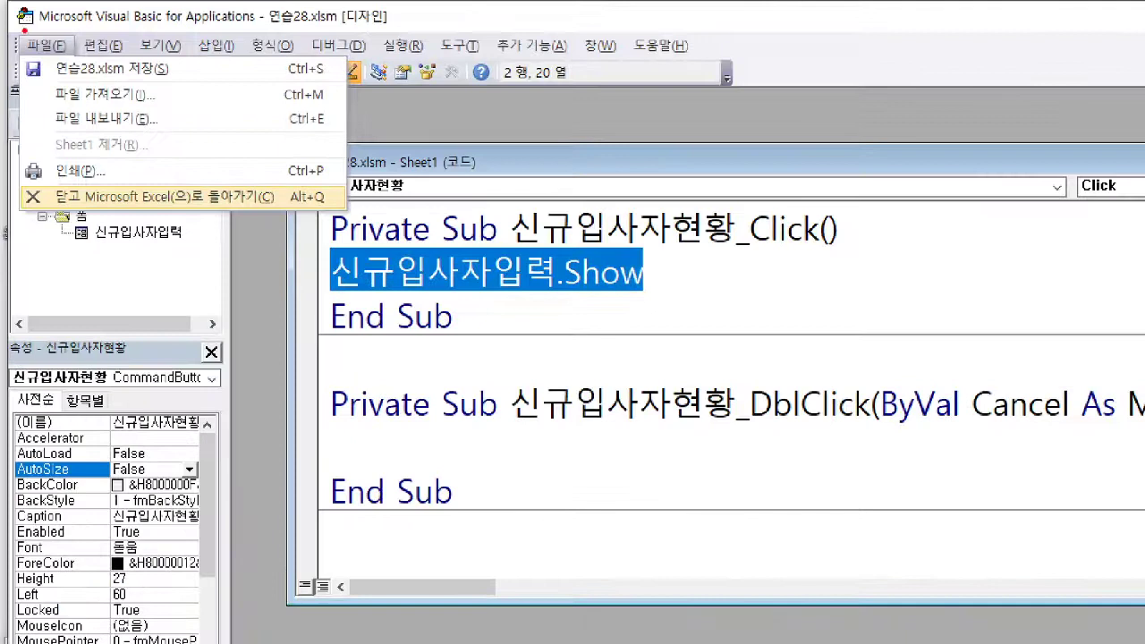
{"action": "left_click_drag", "start_coordinate": [36, 45], "coordinate": [29, 67]}
{"action": "left_click_drag", "start_coordinate": [230, 209], "coordinate": [222, 231]}
{"action": "left_click_drag", "start_coordinate": [286, 211], "coordinate": [336, 211]}
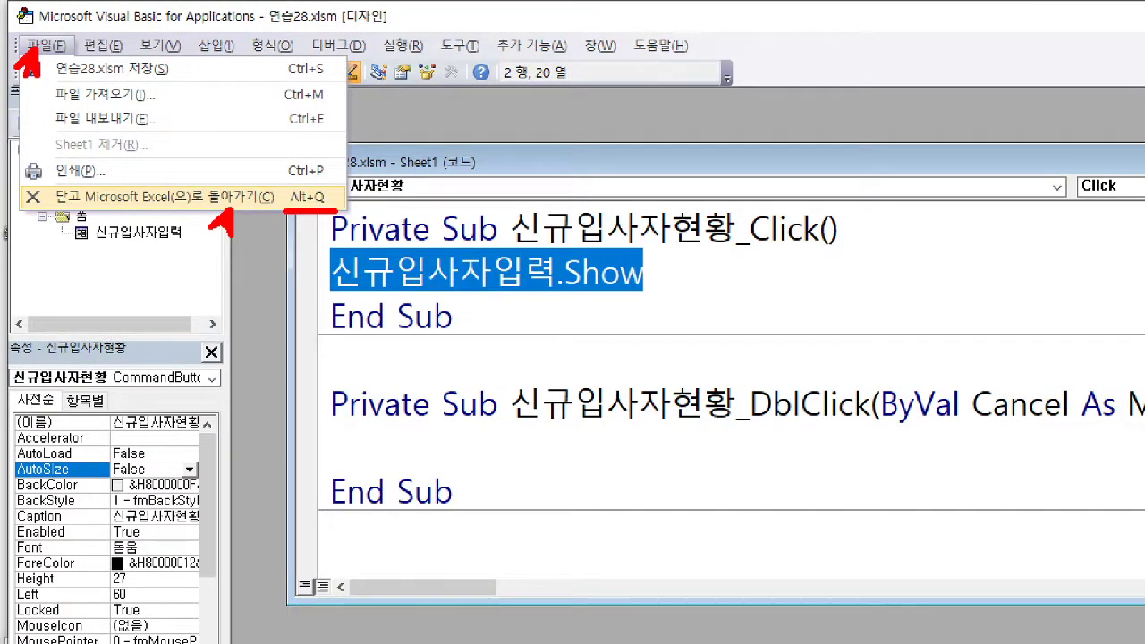
{"action": "key", "text": "Escape"}
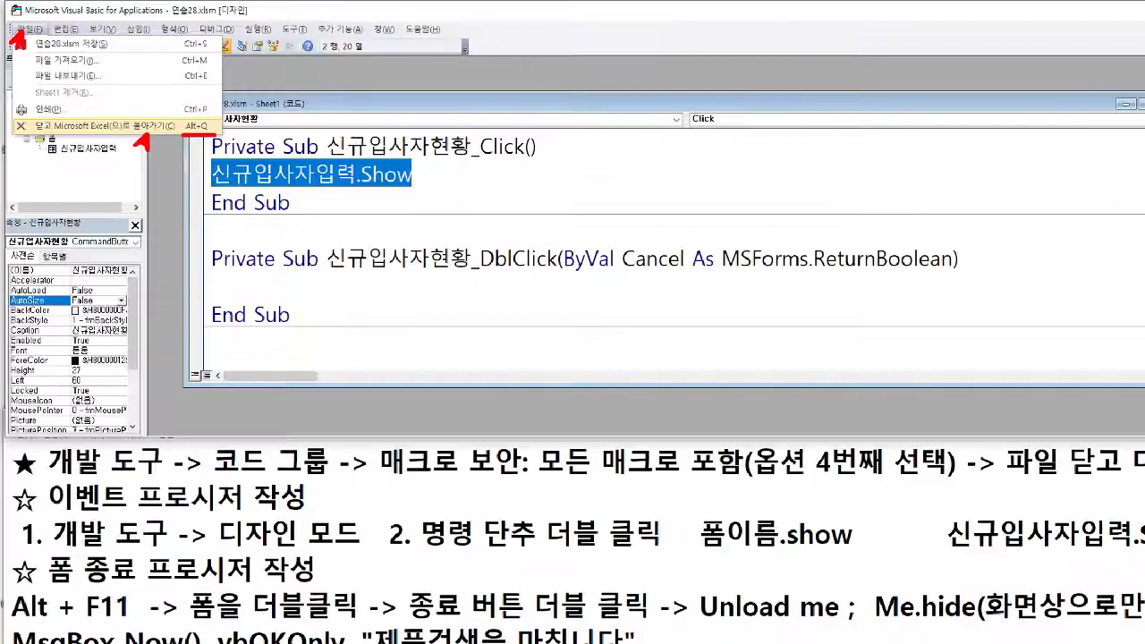
{"action": "left_click", "coordinate": [27, 26]}
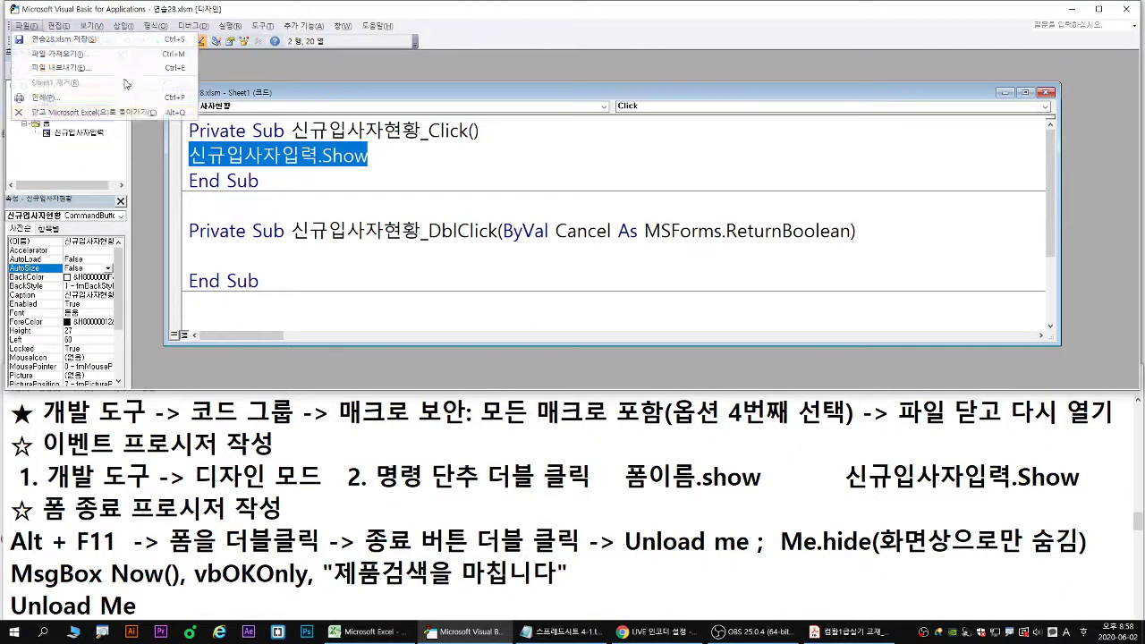
{"action": "left_click", "coordinate": [90, 112]}
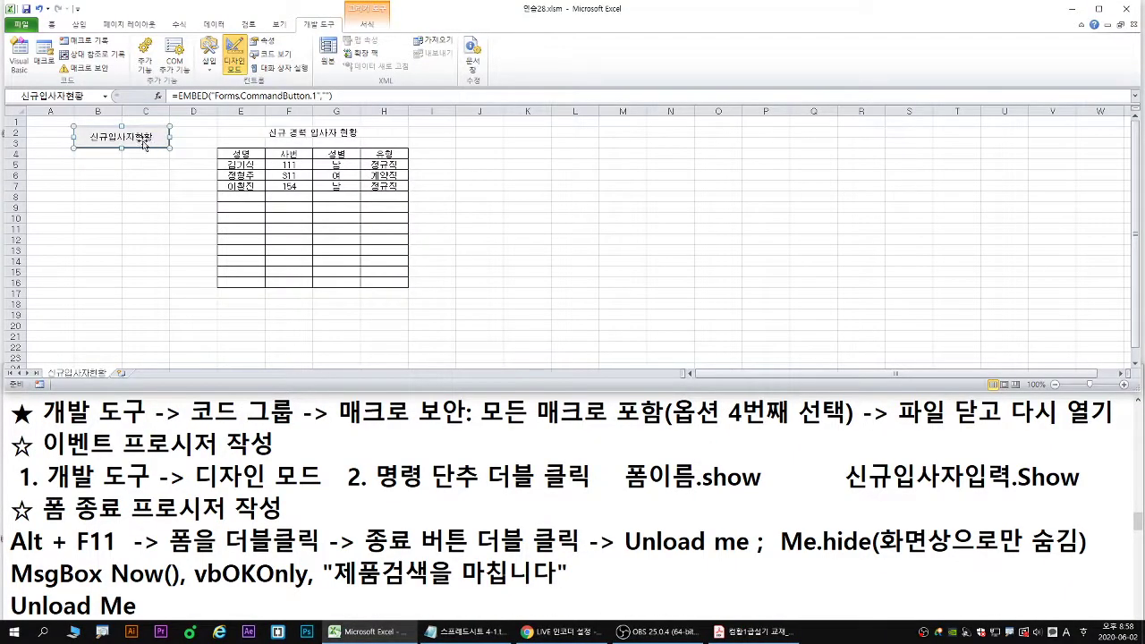
{"action": "double_click", "coordinate": [147, 143]}
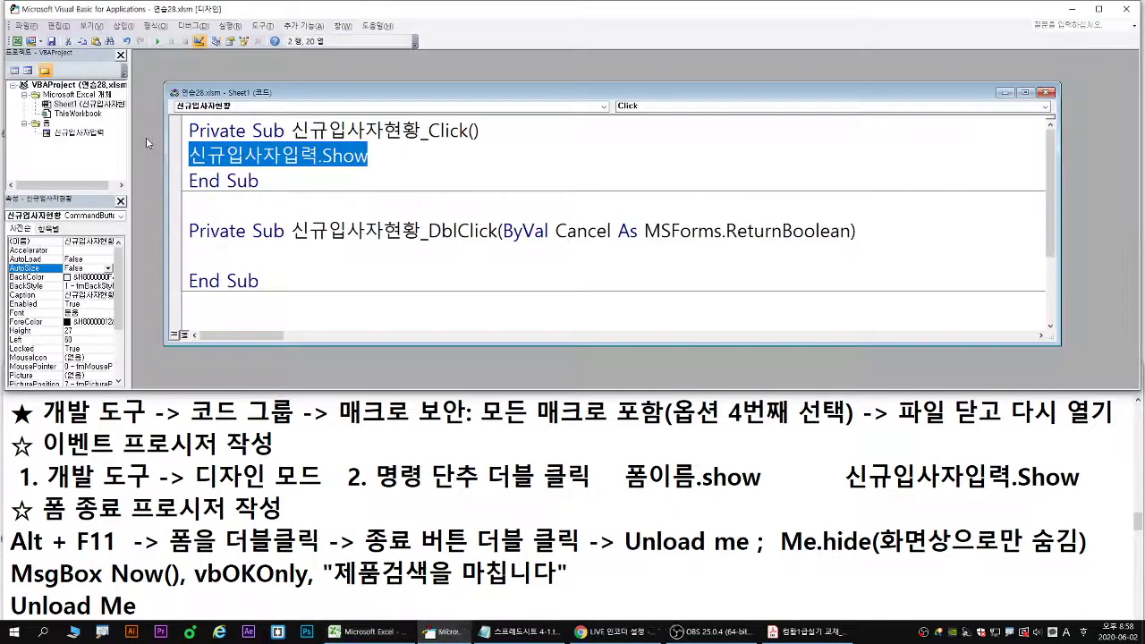
{"action": "left_click", "coordinate": [18, 42]}
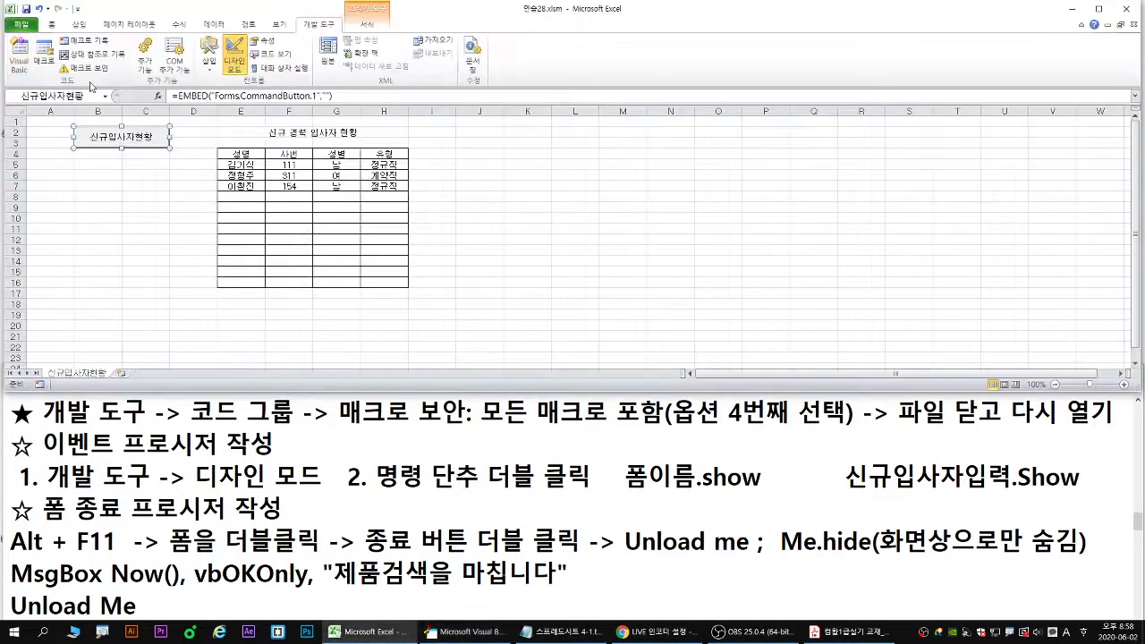
- Turn off design mode, test the 신규입사자현황 button by opening its form, and close the form
{"action": "left_click", "coordinate": [234, 64]}
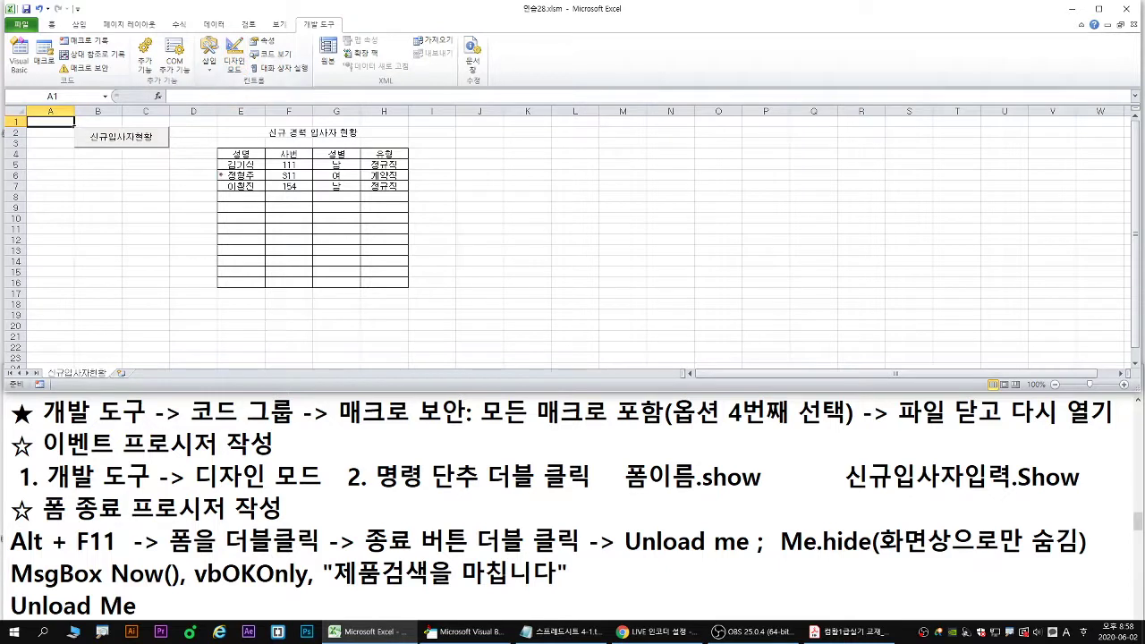
{"action": "left_click_drag", "start_coordinate": [250, 34], "coordinate": [215, 79]}
{"action": "left_click_drag", "start_coordinate": [218, 50], "coordinate": [249, 77]}
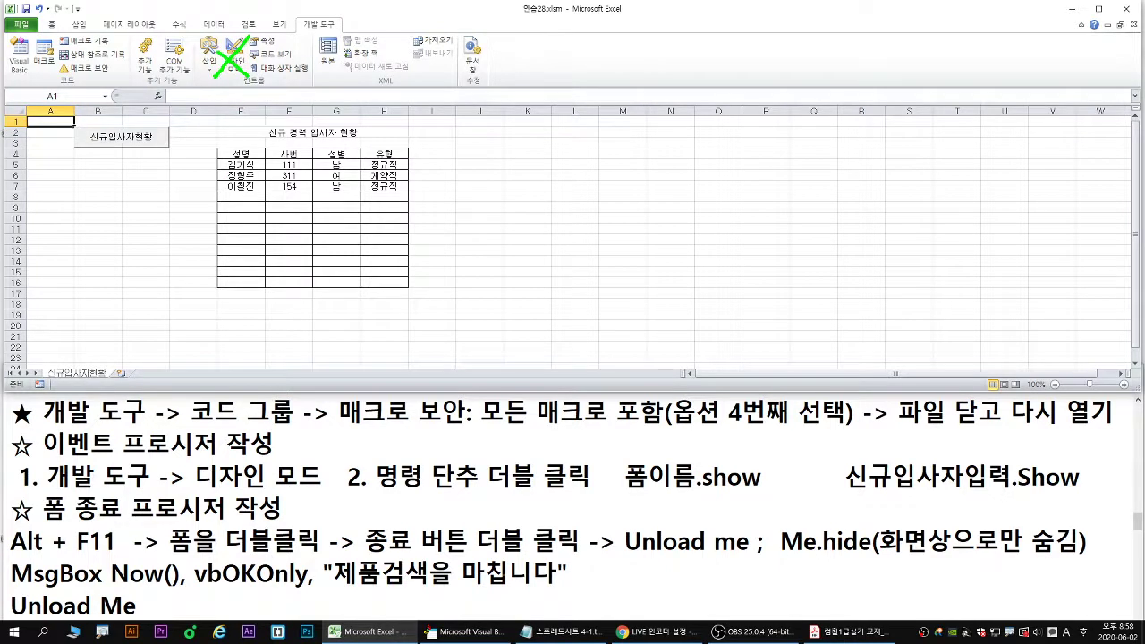
{"action": "left_click", "coordinate": [150, 141]}
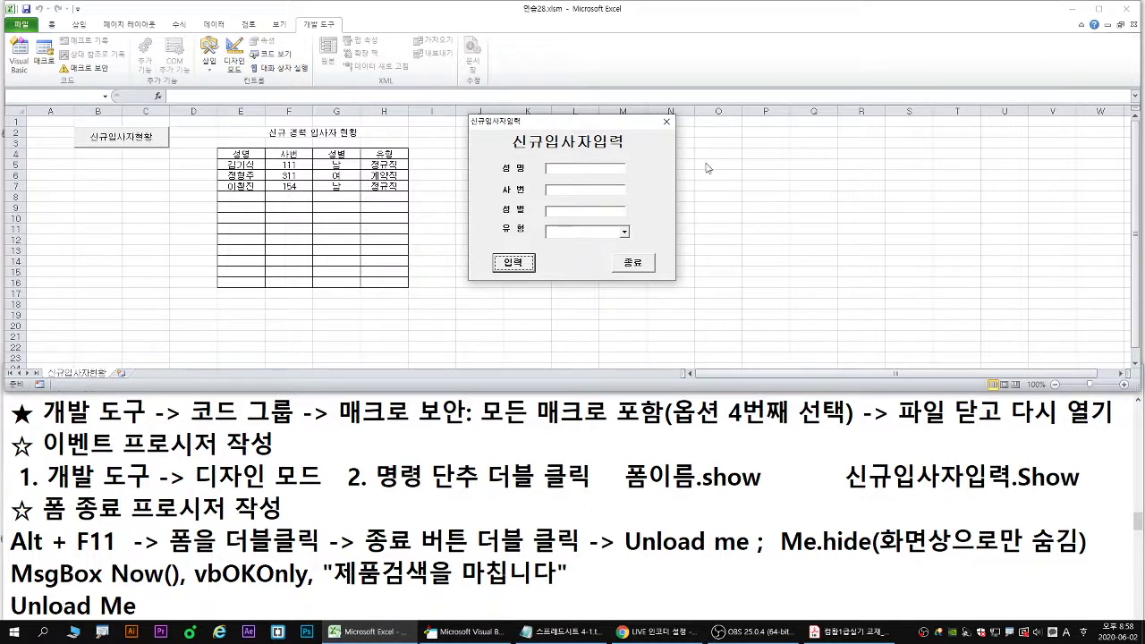
{"action": "left_click", "coordinate": [666, 121]}
- Turn design mode back on and review the 신규입사자입력.Show statement in the button's Click event procedure
{"action": "left_click", "coordinate": [230, 61]}
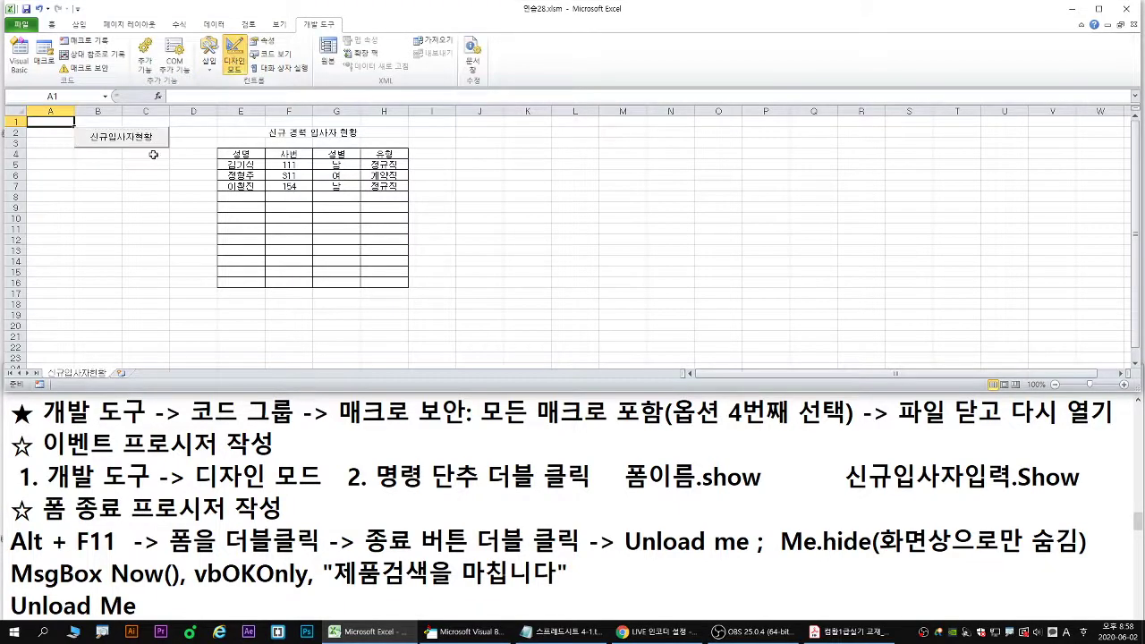
{"action": "double_click", "coordinate": [142, 139]}
{"action": "left_click", "coordinate": [298, 163]}
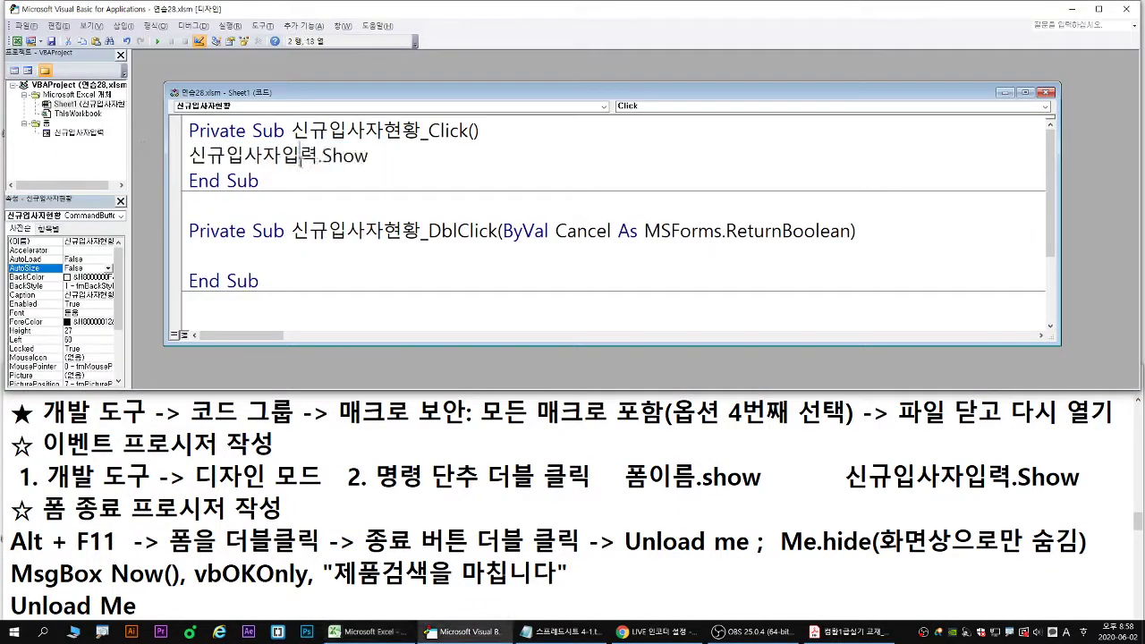
{"action": "left_click_drag", "start_coordinate": [190, 167], "coordinate": [315, 165]}
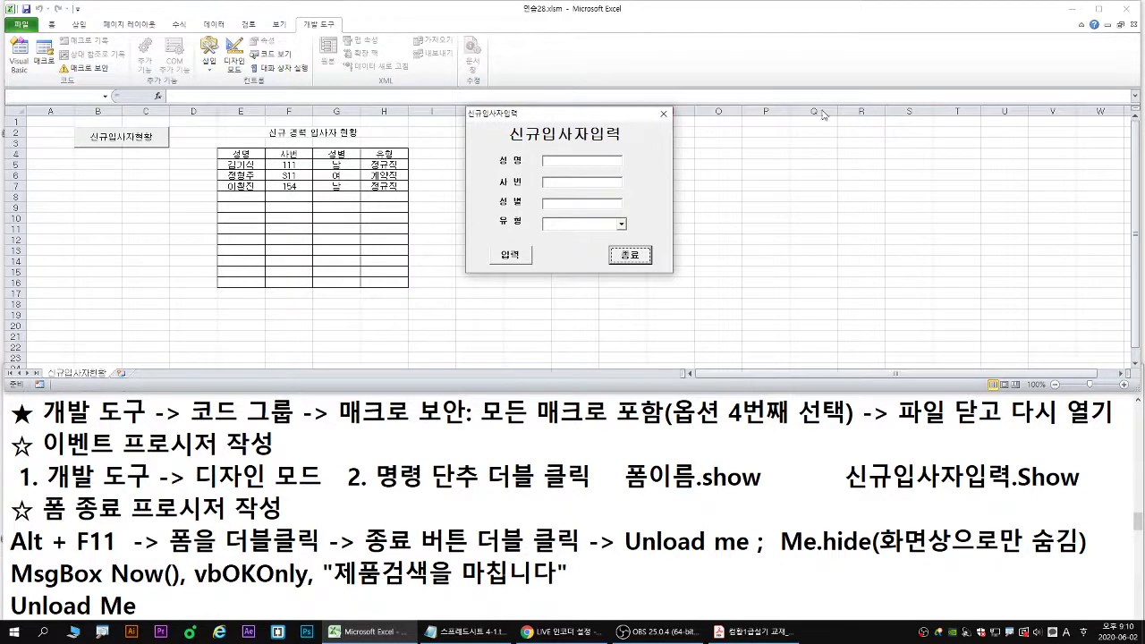
- Close the running form and open the 신규입사자입력 form in the Visual Basic editor's form designer
{"action": "left_click", "coordinate": [664, 114]}
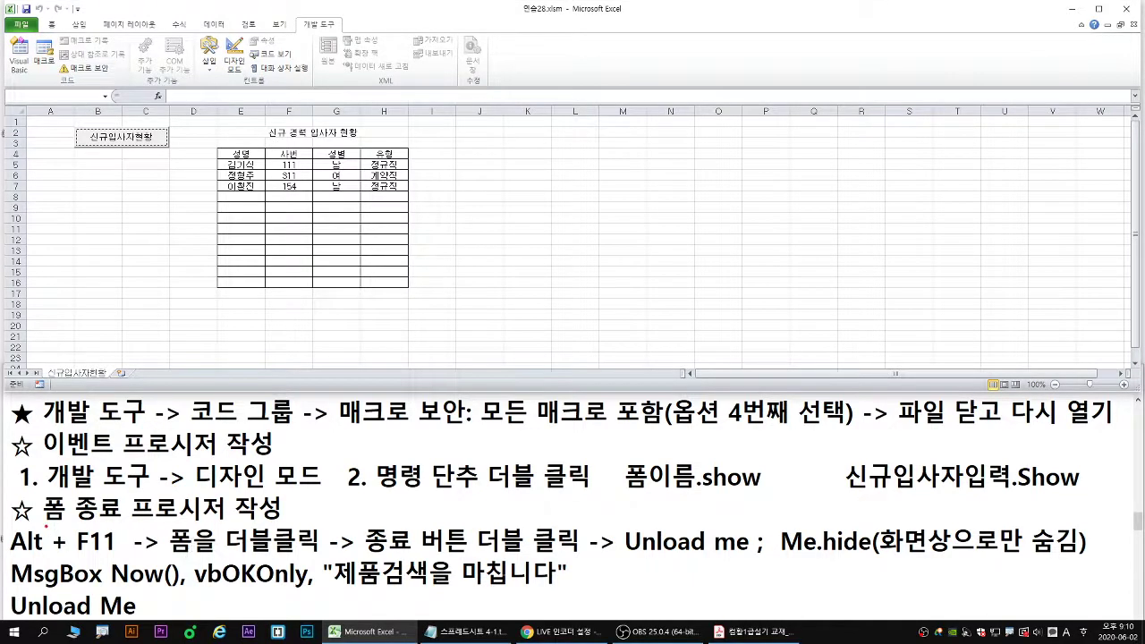
{"action": "left_click_drag", "start_coordinate": [44, 526], "coordinate": [279, 522]}
{"action": "key", "text": "Escape"}
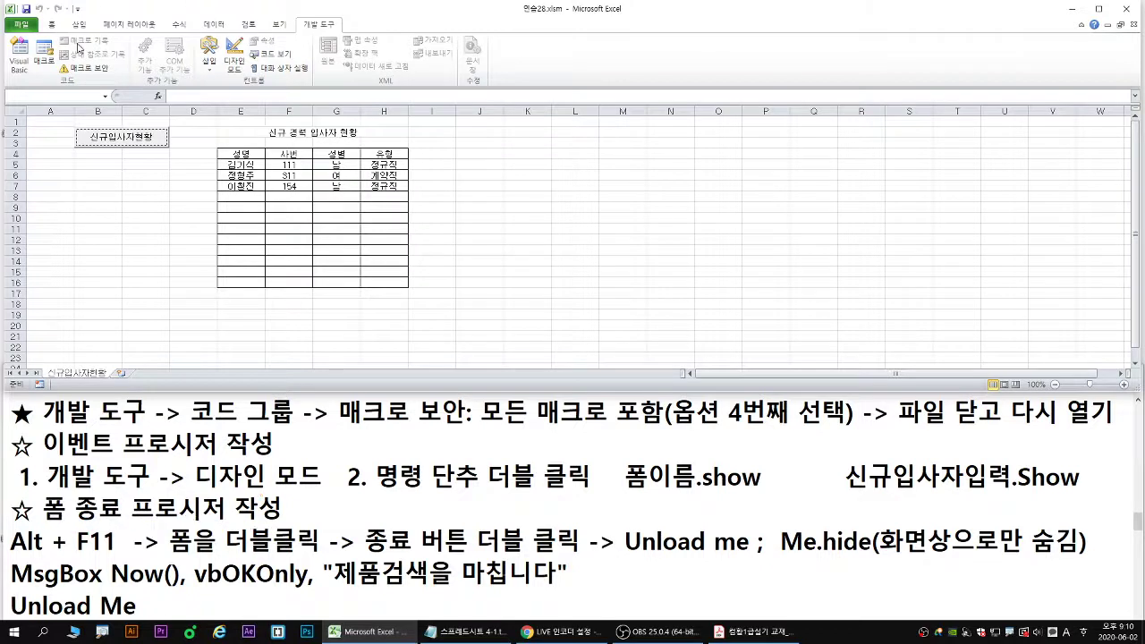
{"action": "left_click", "coordinate": [20, 56]}
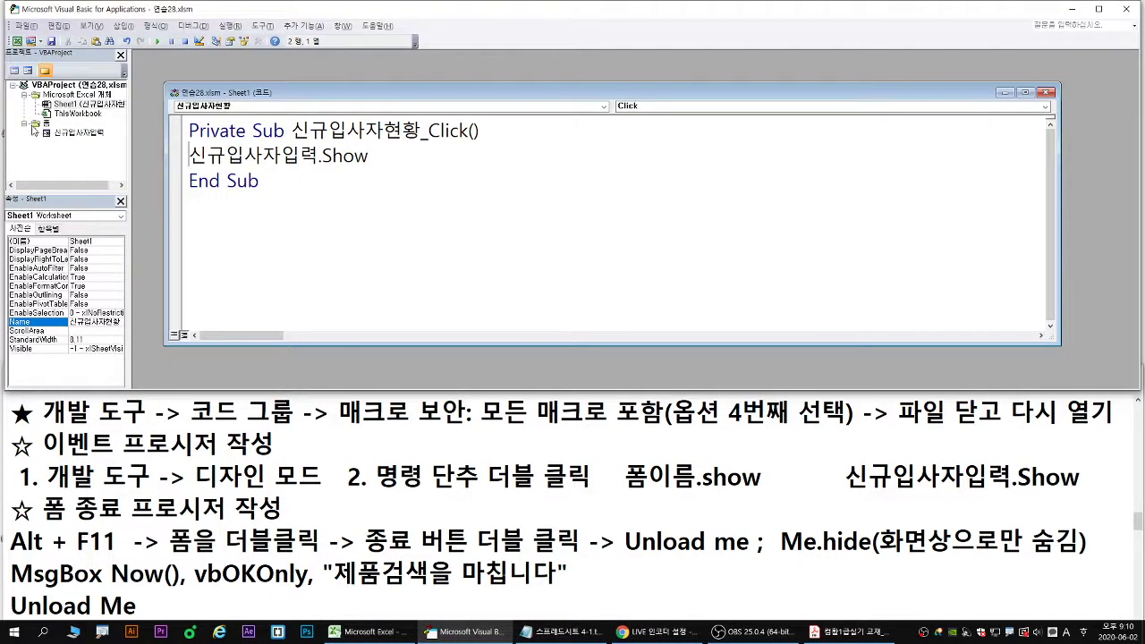
{"action": "left_click", "coordinate": [80, 133]}
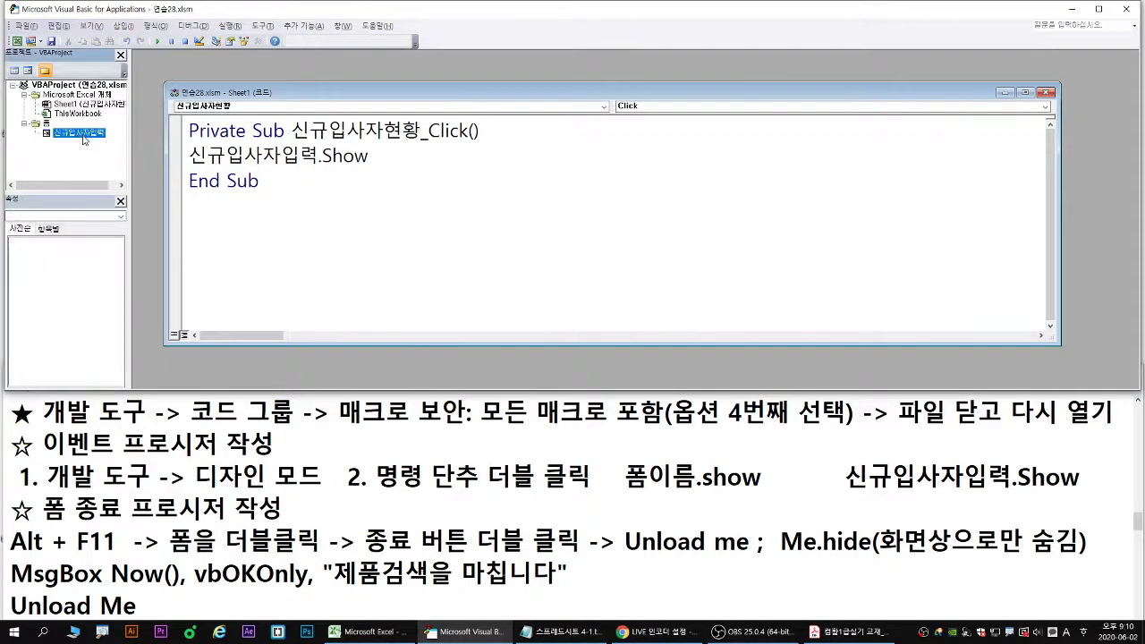
{"action": "double_click", "coordinate": [81, 133]}
- Bring the 폼 종료 프로시저 작성 section of the Notepad notes into view and review its instructions
{"action": "left_click", "coordinate": [131, 540]}
{"action": "scroll", "coordinate": [131, 540], "scroll_direction": "down", "scroll_amount": 1}
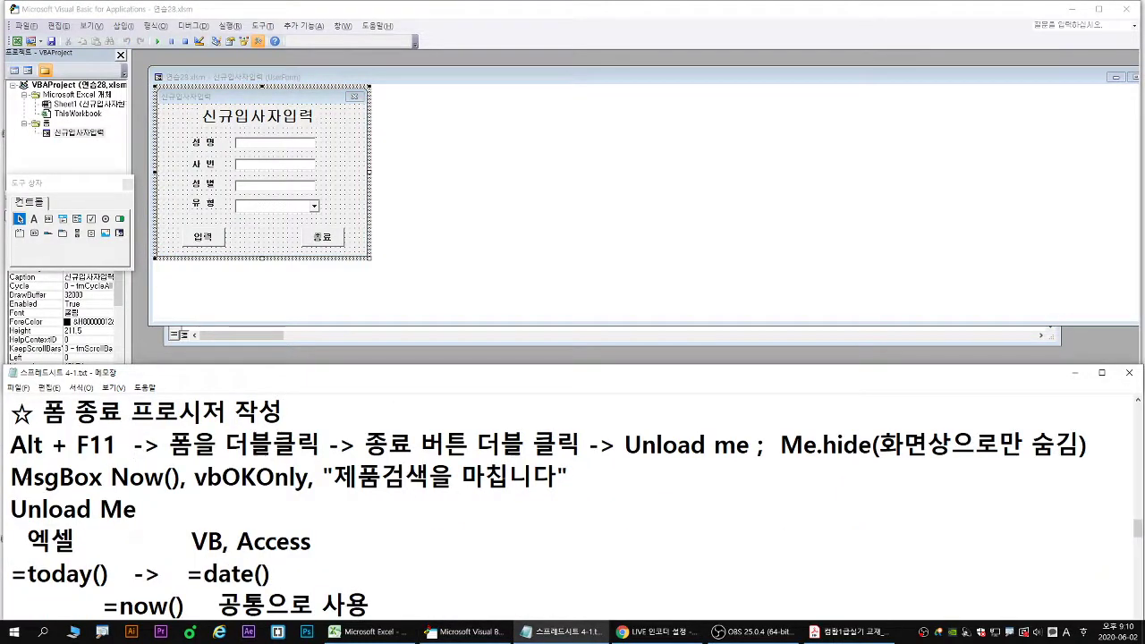
{"action": "left_click_drag", "start_coordinate": [10, 458], "coordinate": [113, 457]}
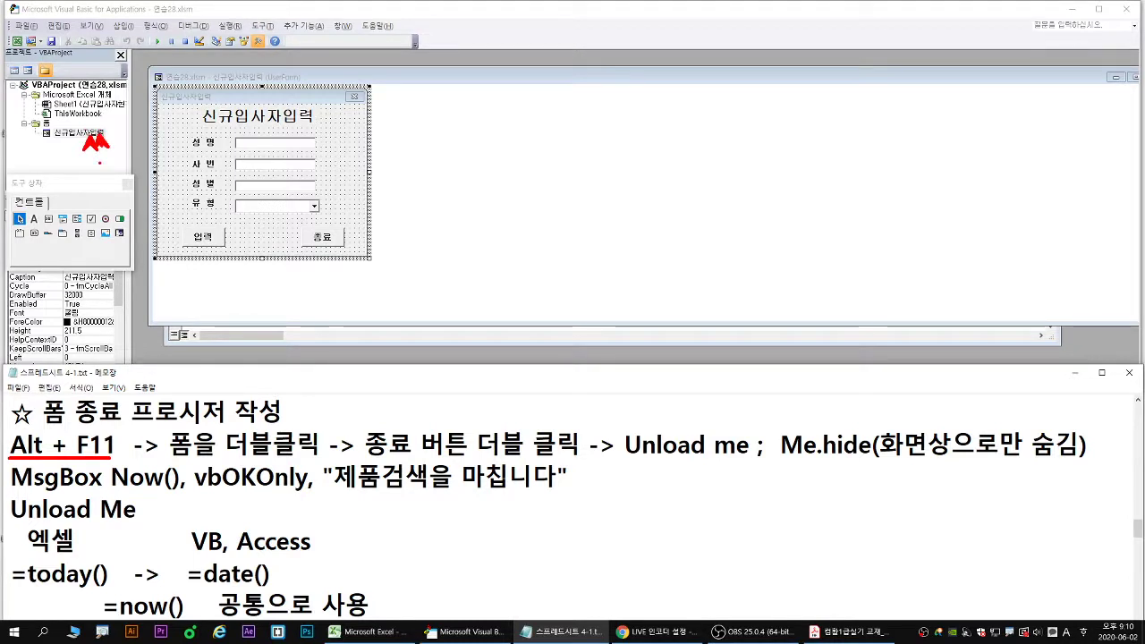
{"action": "left_click", "coordinate": [127, 184]}
{"action": "left_click_drag", "start_coordinate": [5, 41], "coordinate": [132, 190]}
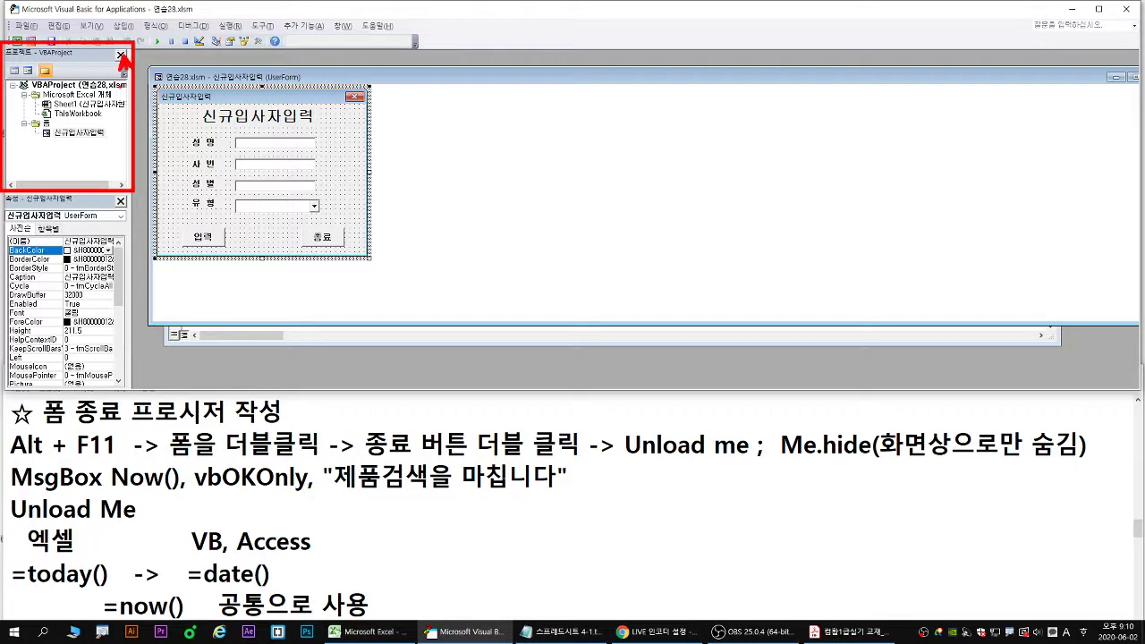
- Hide the Project Explorer and display it again
{"action": "left_click", "coordinate": [121, 55]}
{"action": "left_click", "coordinate": [92, 25]}
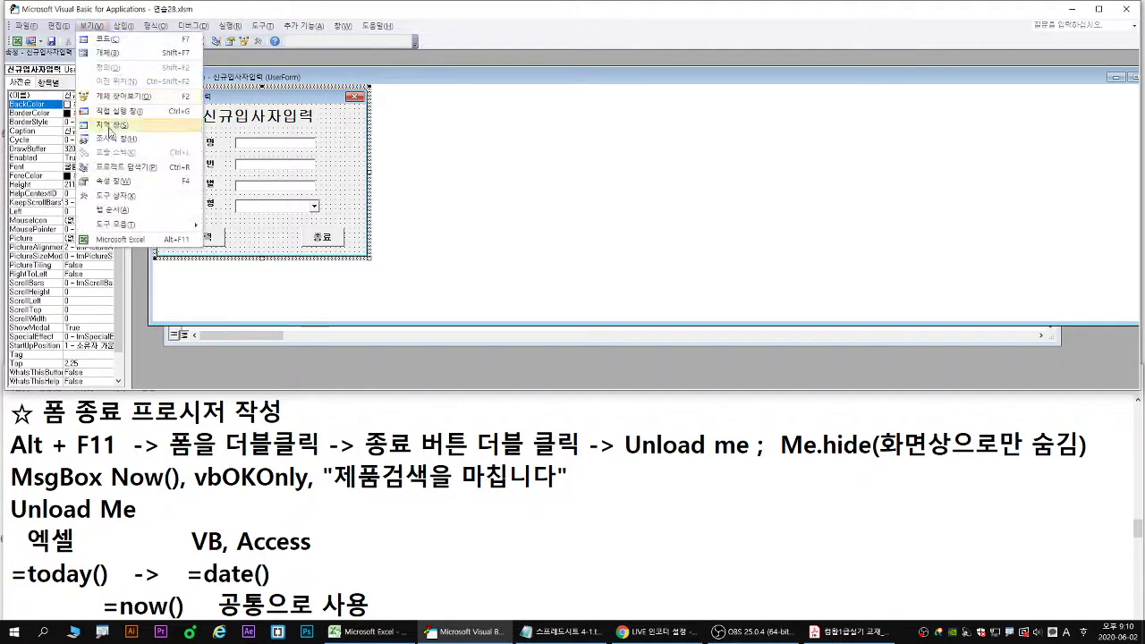
{"action": "left_click", "coordinate": [119, 168]}
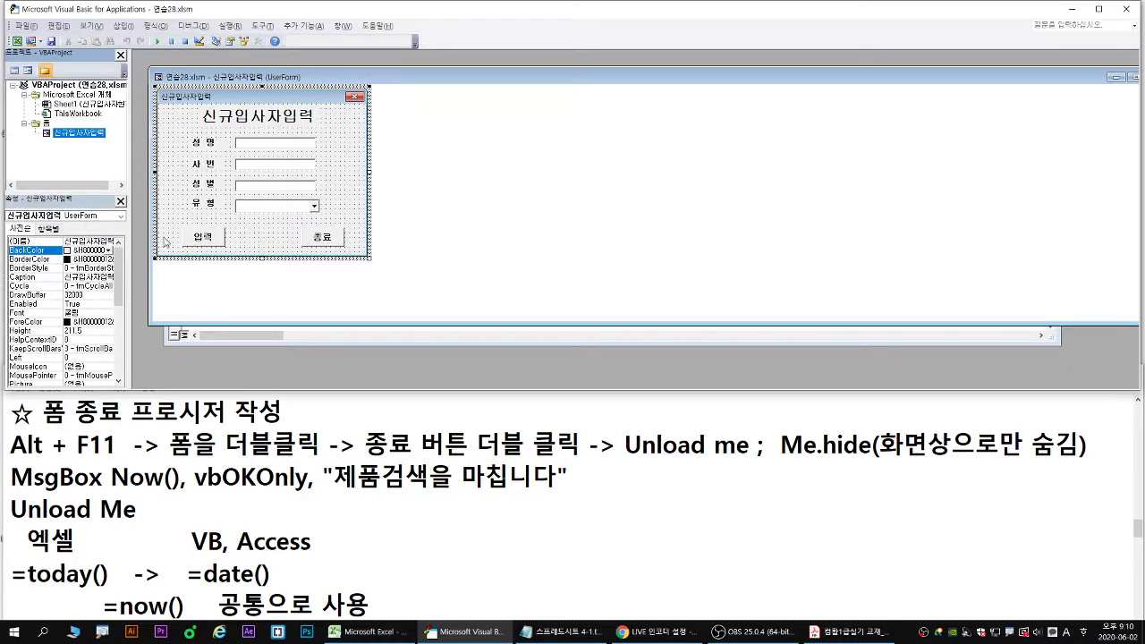
- Select the 유형 combo box, hide and redisplay the Properties window, and make the Project Explorer slightly taller
{"action": "left_click", "coordinate": [268, 206]}
{"action": "left_click", "coordinate": [121, 200]}
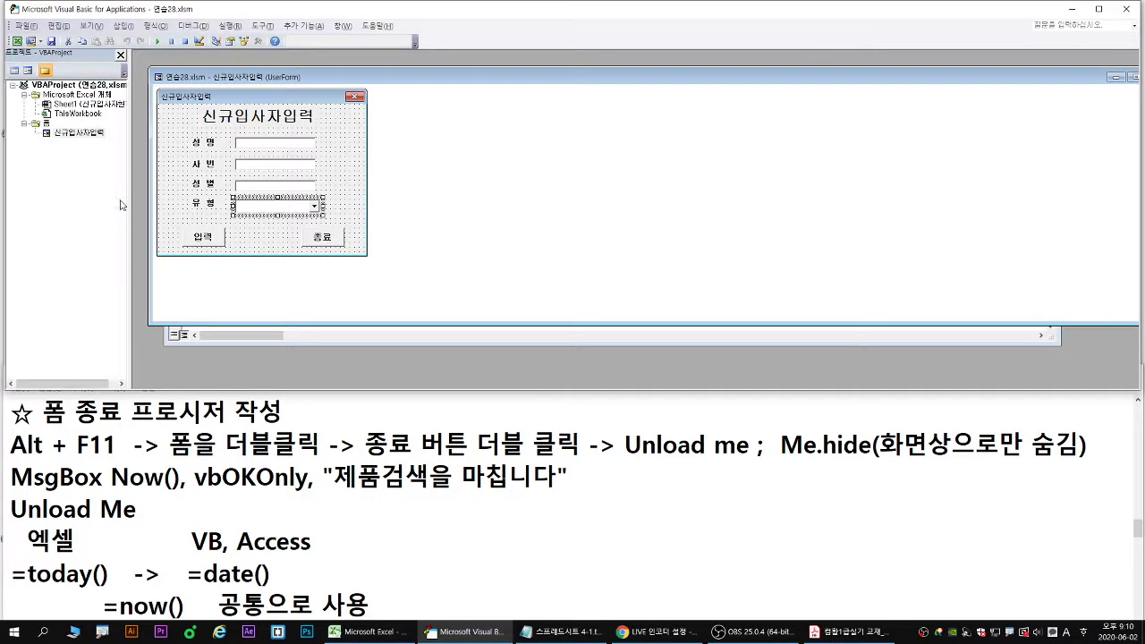
{"action": "left_click", "coordinate": [96, 26]}
{"action": "left_click", "coordinate": [111, 185]}
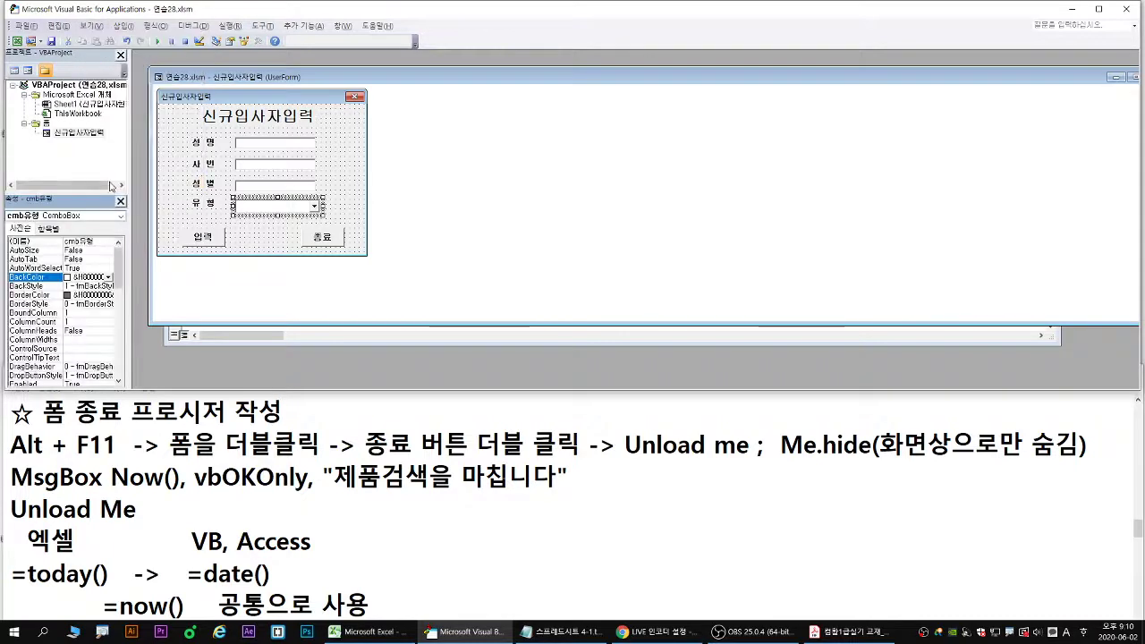
{"action": "left_click_drag", "start_coordinate": [109, 191], "coordinate": [95, 223]}
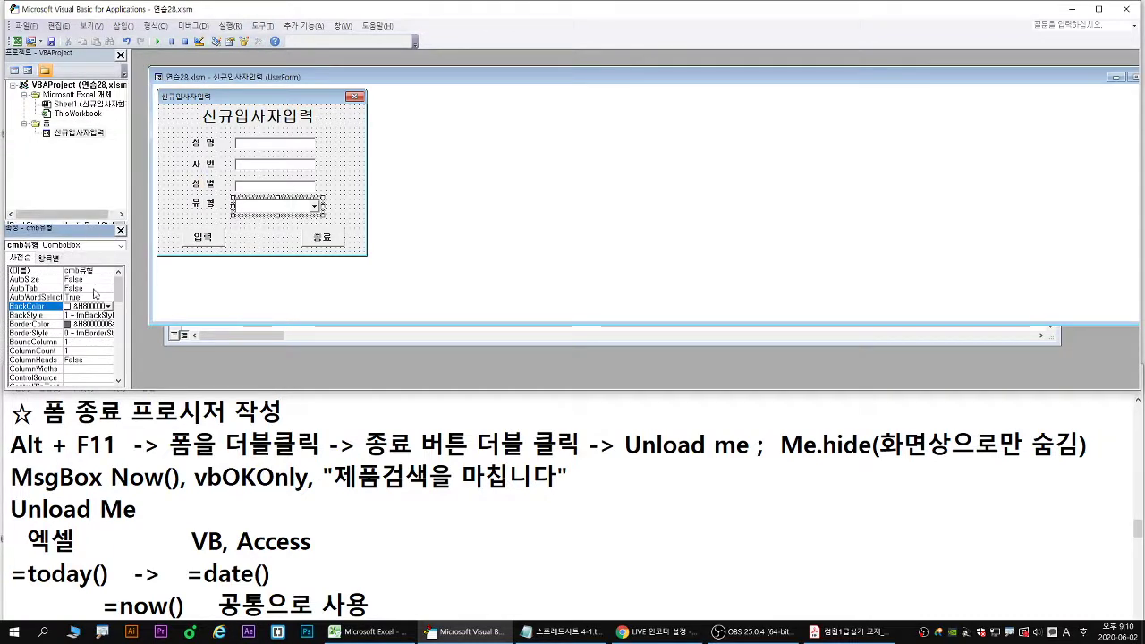
- Open the Click event procedure of the form's 종료 button and move the code window clear of the form
{"action": "left_click", "coordinate": [54, 134]}
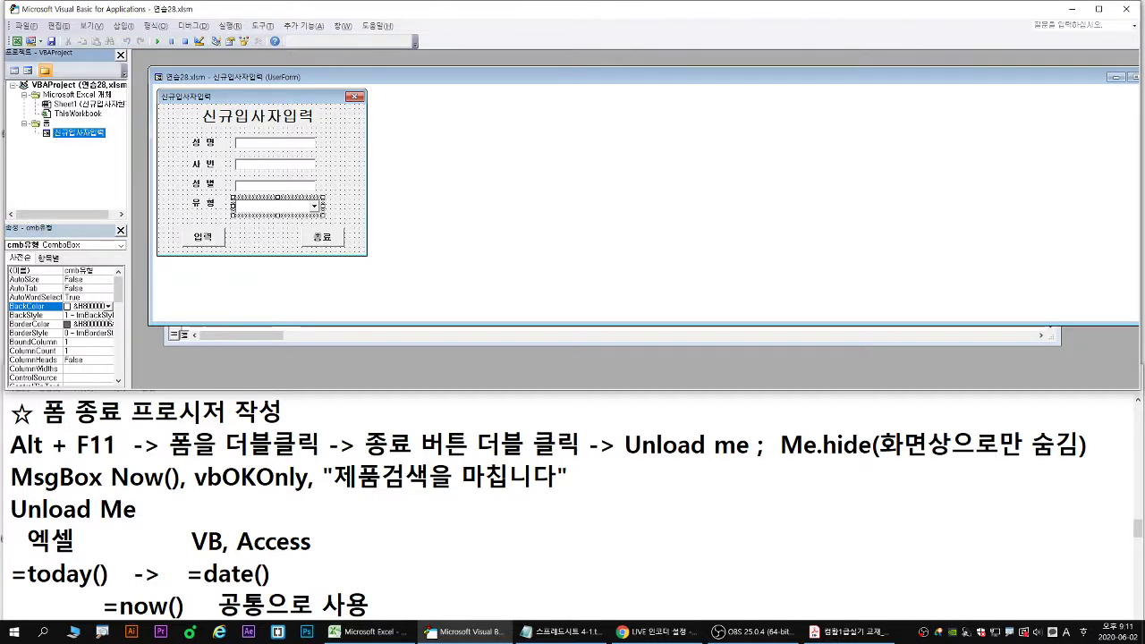
{"action": "left_click_drag", "start_coordinate": [7, 459], "coordinate": [340, 460]}
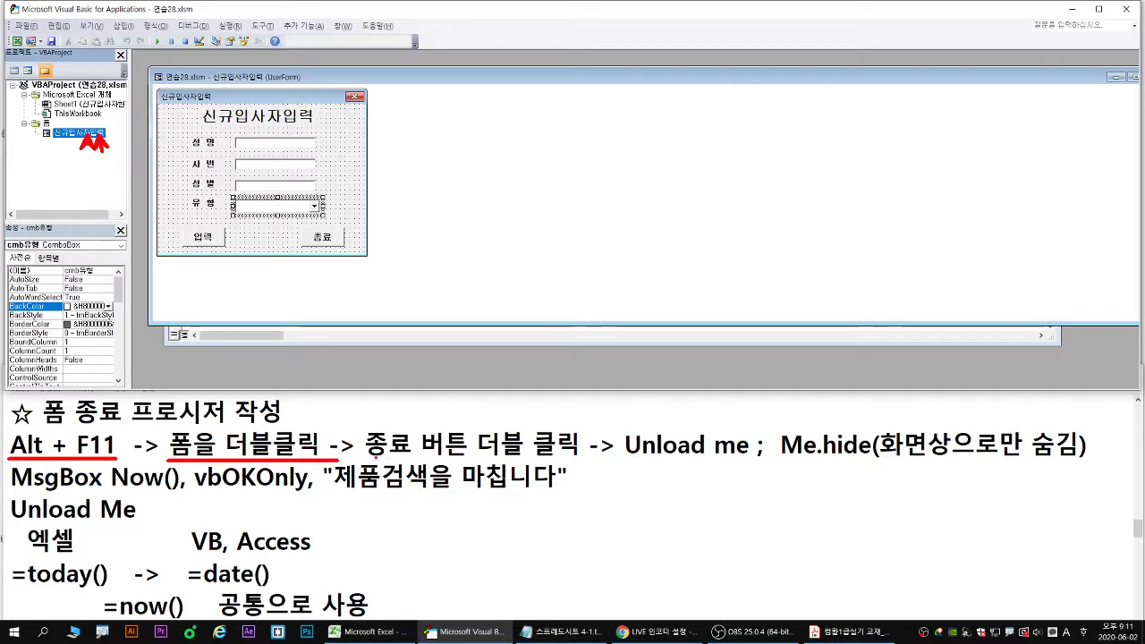
{"action": "left_click_drag", "start_coordinate": [372, 458], "coordinate": [571, 459]}
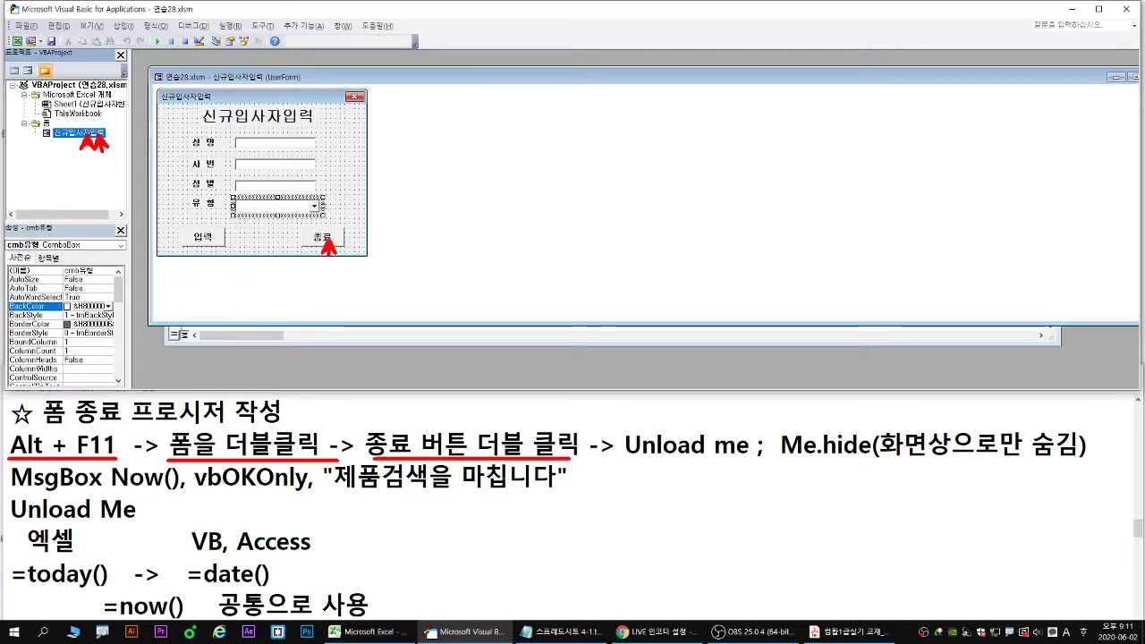
{"action": "mouse_move", "coordinate": [341, 241]}
{"action": "left_mouse_down"}
{"action": "mouse_move", "coordinate": [333, 252]}
{"action": "mouse_move", "coordinate": [347, 272]}
{"action": "left_mouse_up"}
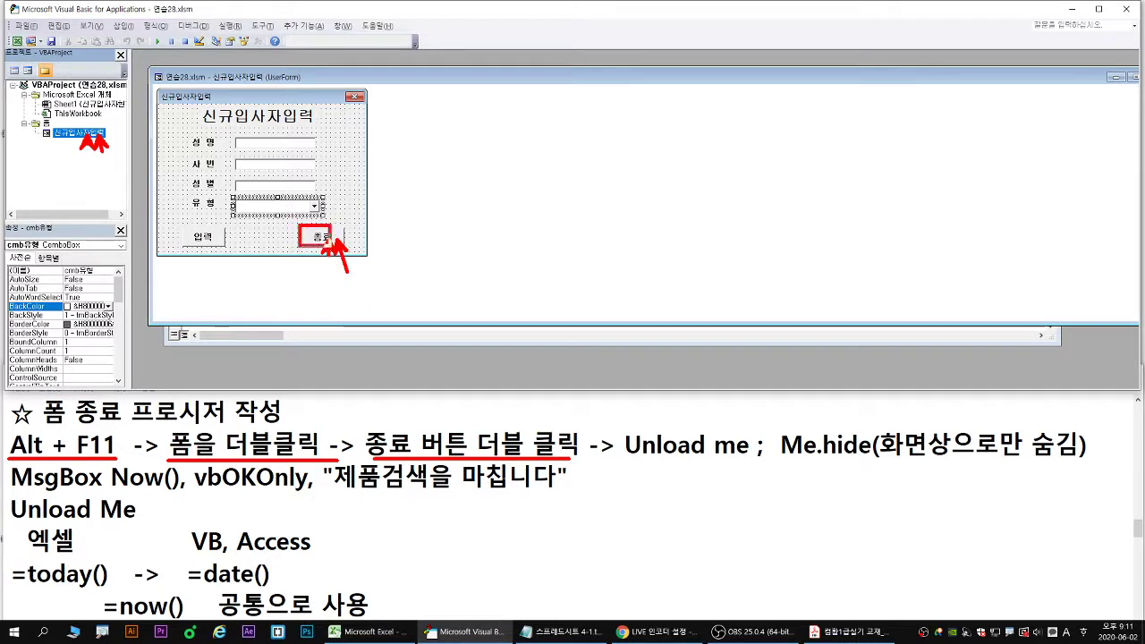
{"action": "key", "text": "Escape"}
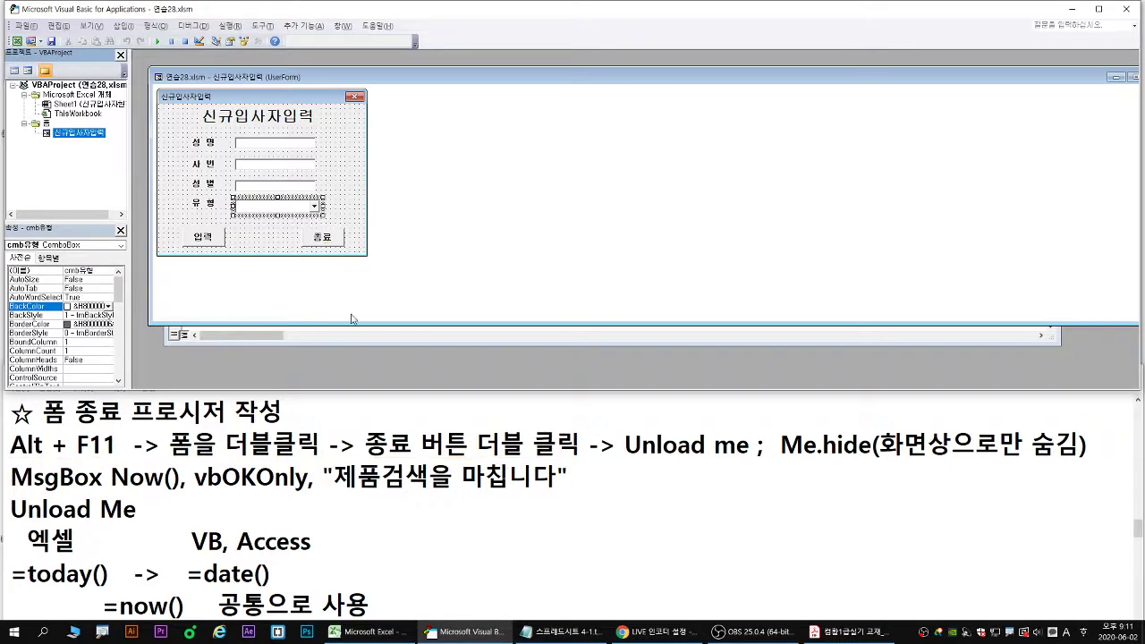
{"action": "double_click", "coordinate": [335, 242]}
{"action": "left_click_drag", "start_coordinate": [439, 124], "coordinate": [655, 136]}
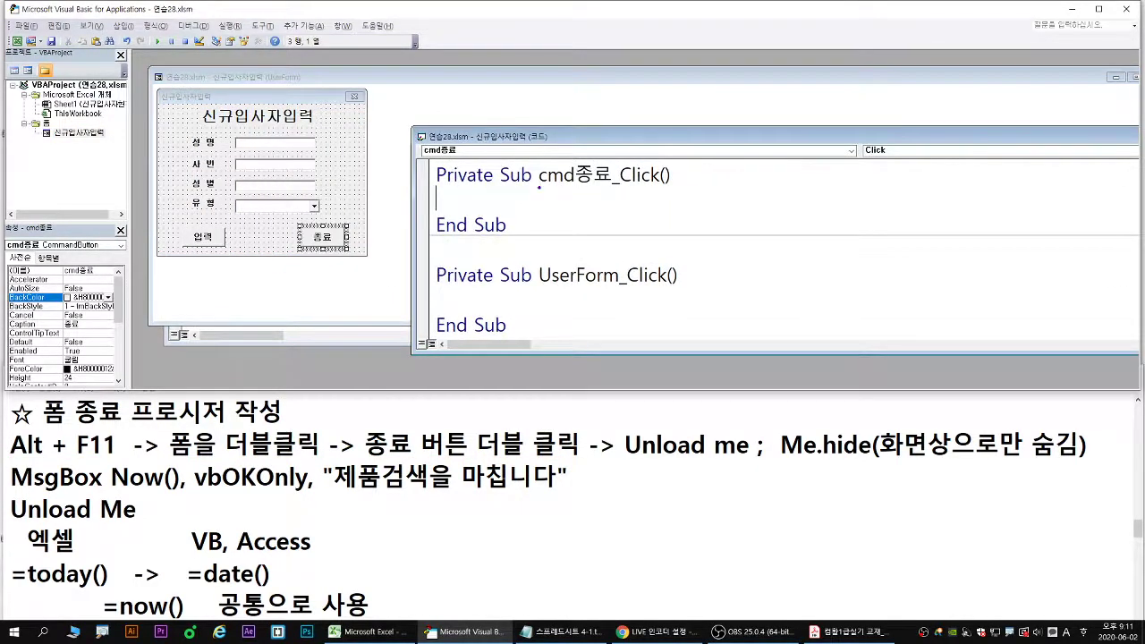
{"action": "left_click_drag", "start_coordinate": [539, 187], "coordinate": [690, 187]}
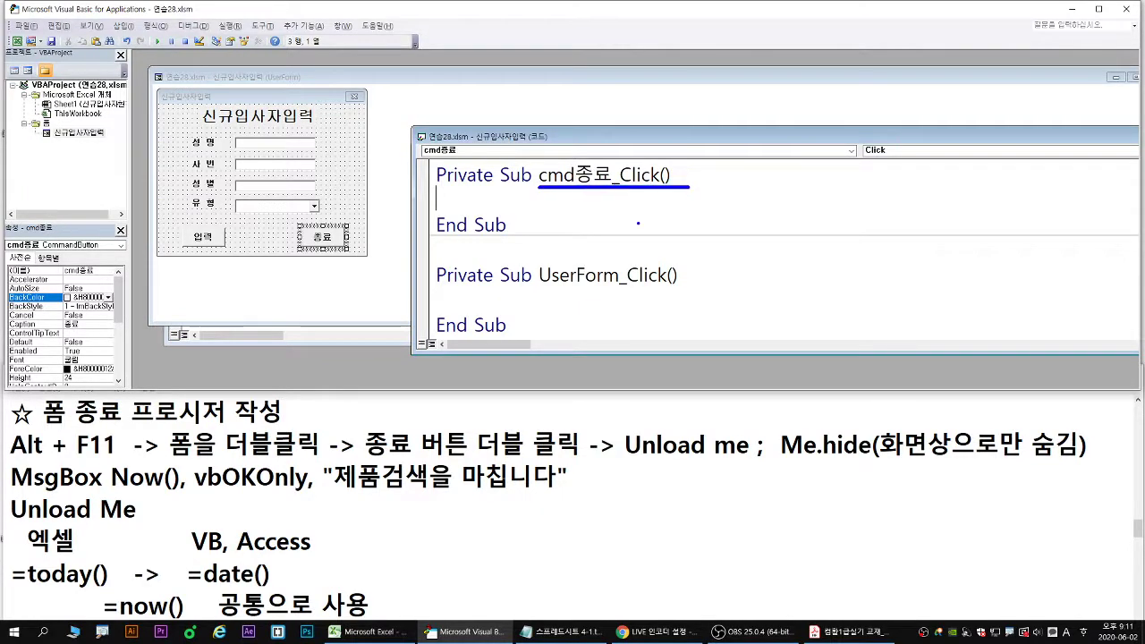
- Return to the form designer and reopen the Click event procedure from the 종료 button
{"action": "left_click", "coordinate": [332, 240]}
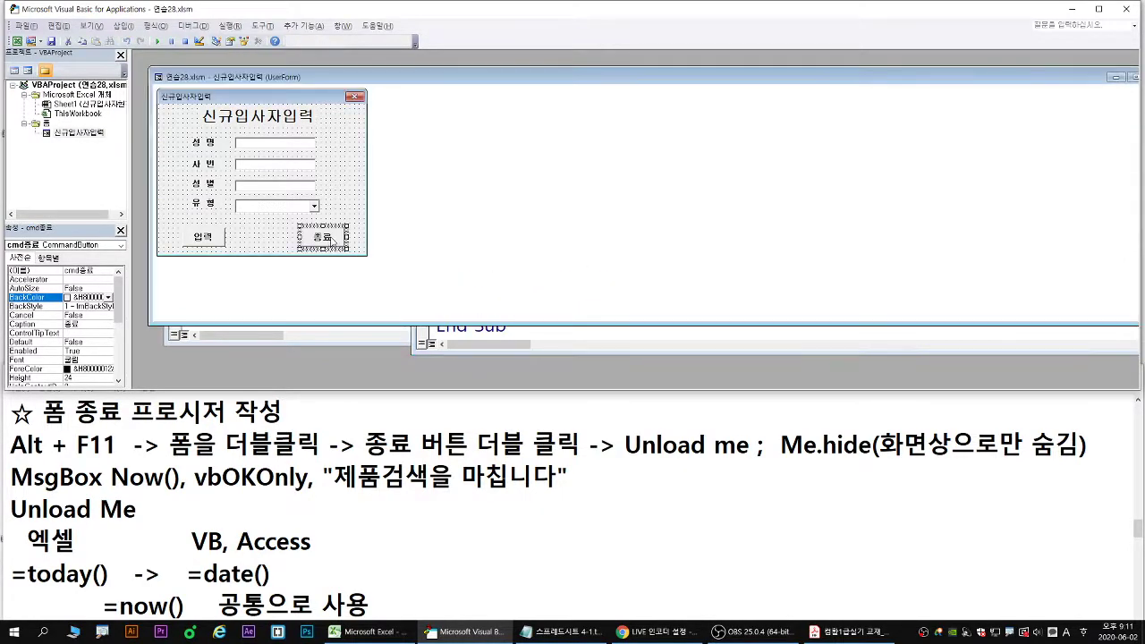
{"action": "left_click", "coordinate": [332, 240]}
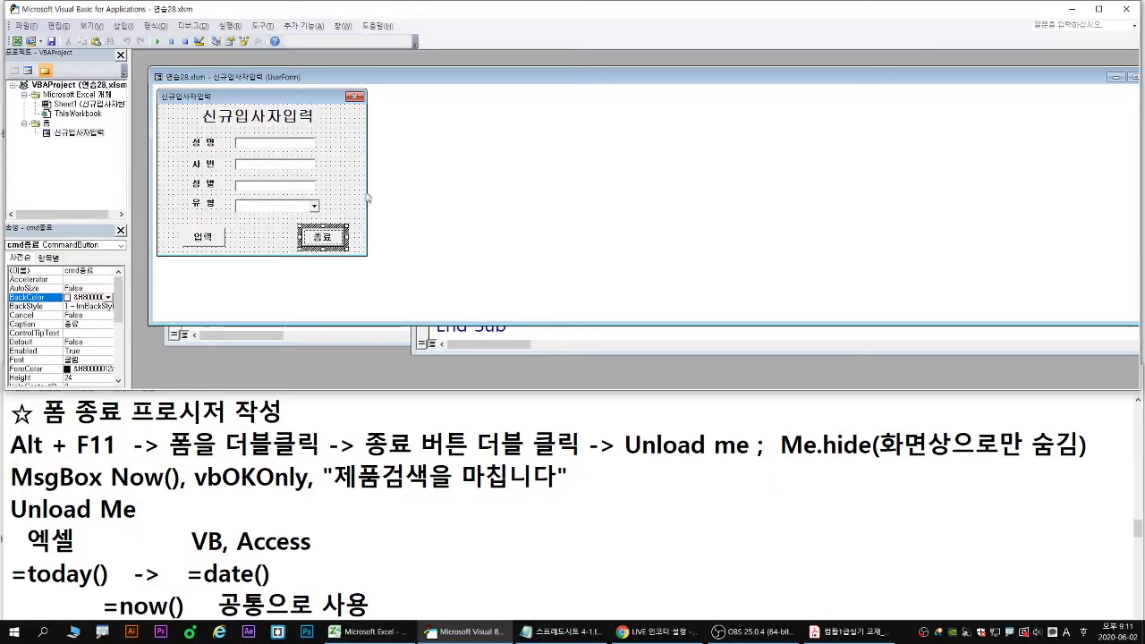
{"action": "key", "text": "Escape"}
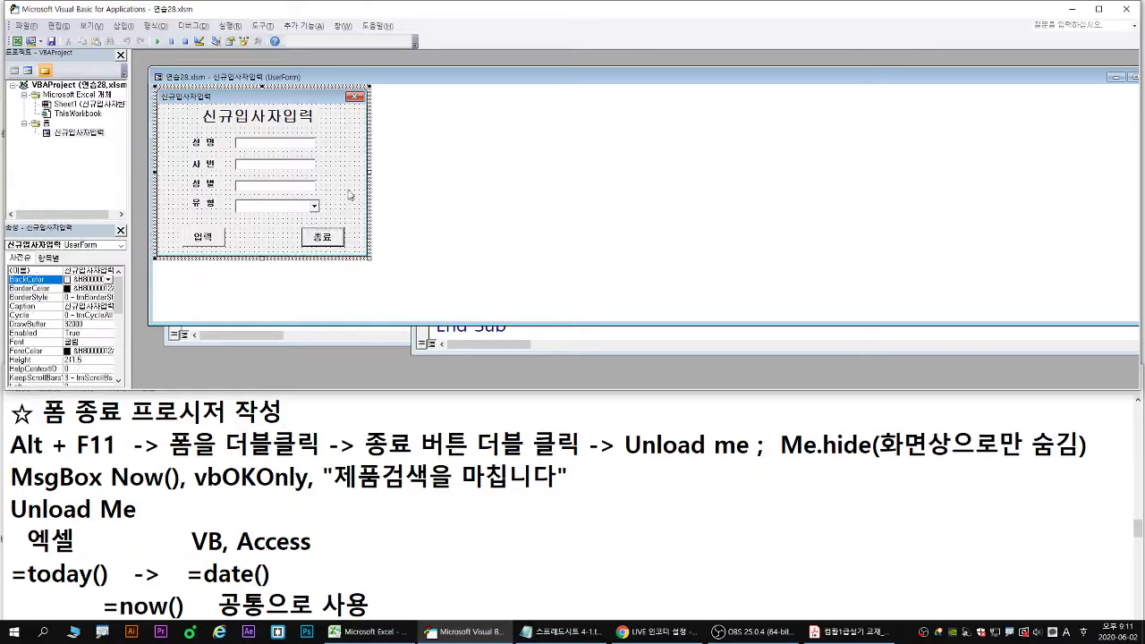
{"action": "double_click", "coordinate": [325, 242]}
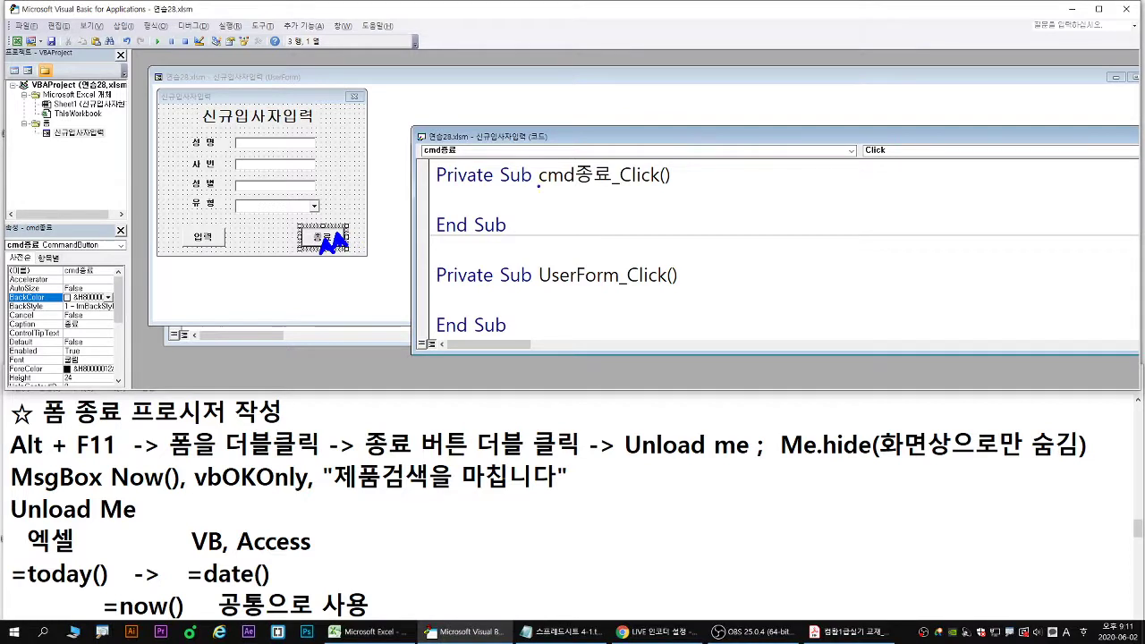
{"action": "left_click_drag", "start_coordinate": [538, 187], "coordinate": [667, 186]}
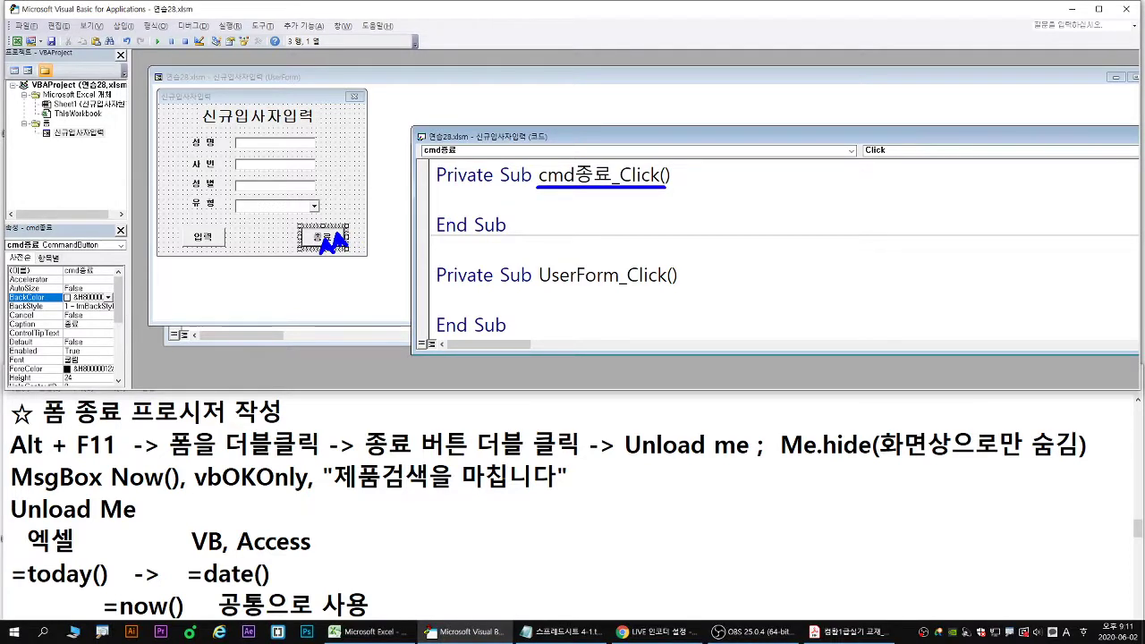
{"action": "left_click_drag", "start_coordinate": [538, 186], "coordinate": [610, 186]}
{"action": "left_click_drag", "start_coordinate": [303, 248], "coordinate": [340, 248]}
{"action": "left_click_drag", "start_coordinate": [623, 186], "coordinate": [656, 186]}
{"action": "key", "text": "Escape"}
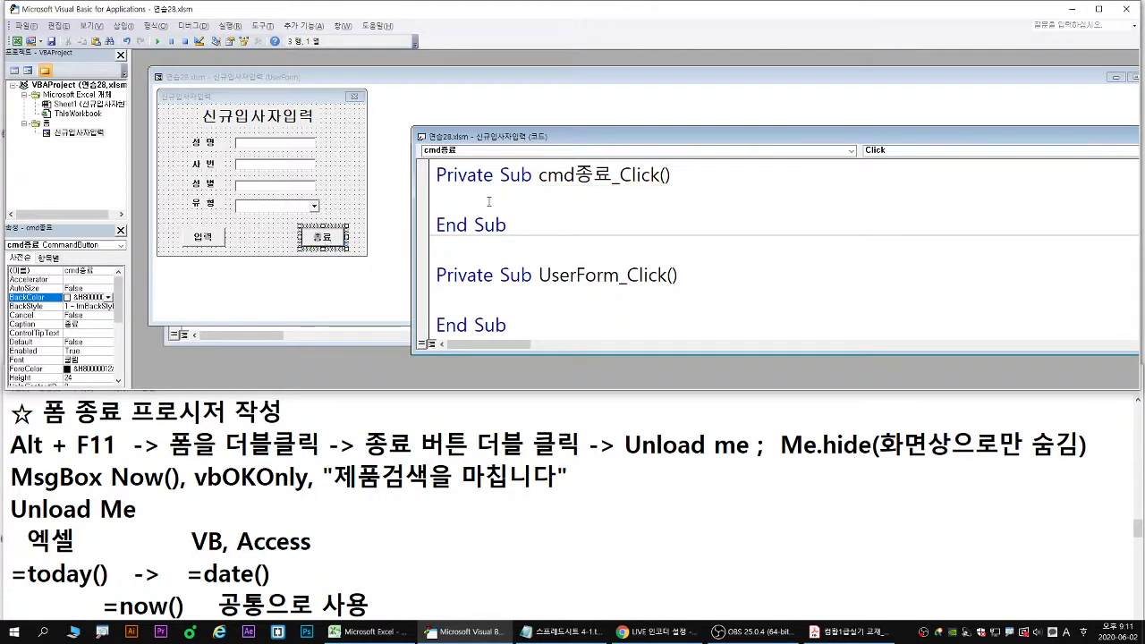
- Enter the statement unload me in the cmd종료_Click procedure and shift the code window slightly
{"action": "left_click_drag", "start_coordinate": [414, 210], "coordinate": [445, 197]}
{"action": "left_click_drag", "start_coordinate": [619, 428], "coordinate": [756, 467]}
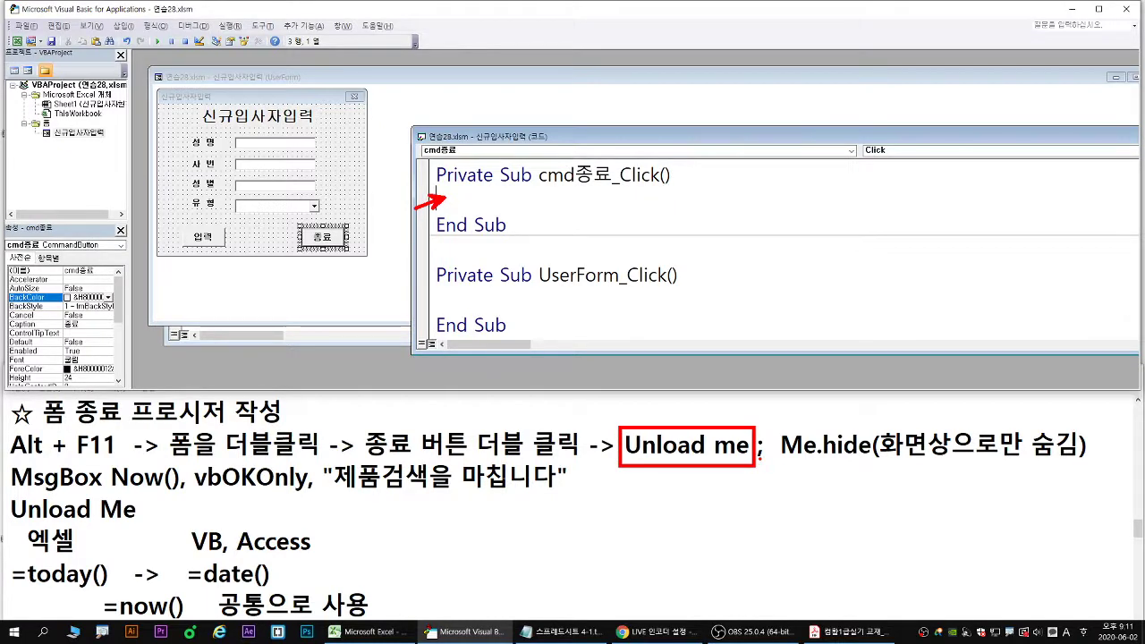
{"action": "key", "text": "Escape"}
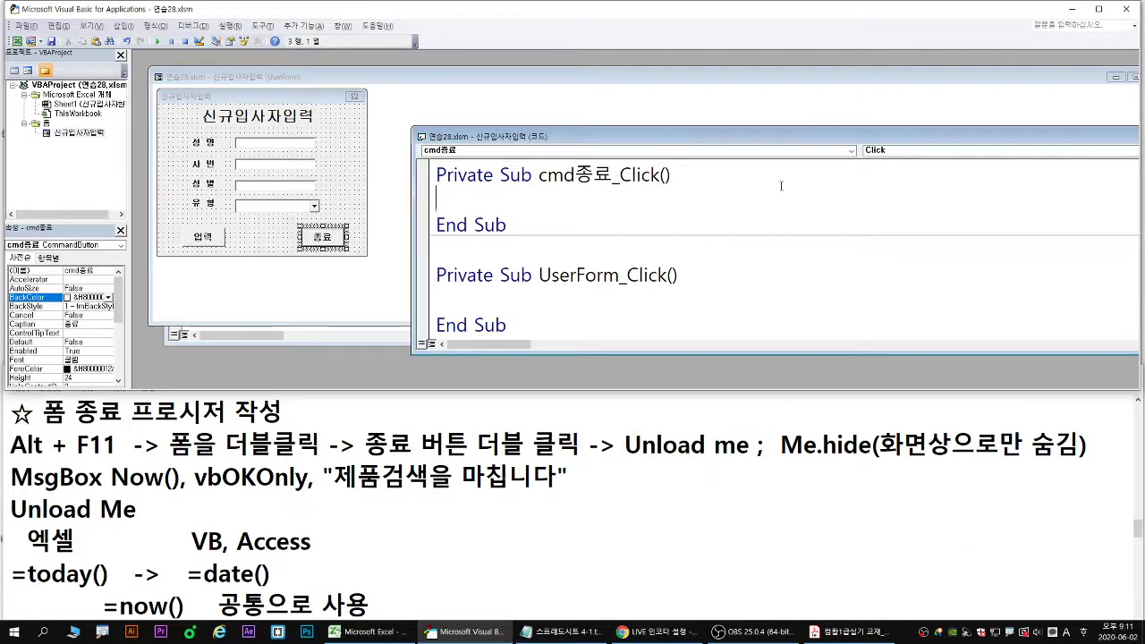
{"action": "type", "text": "unload me"}
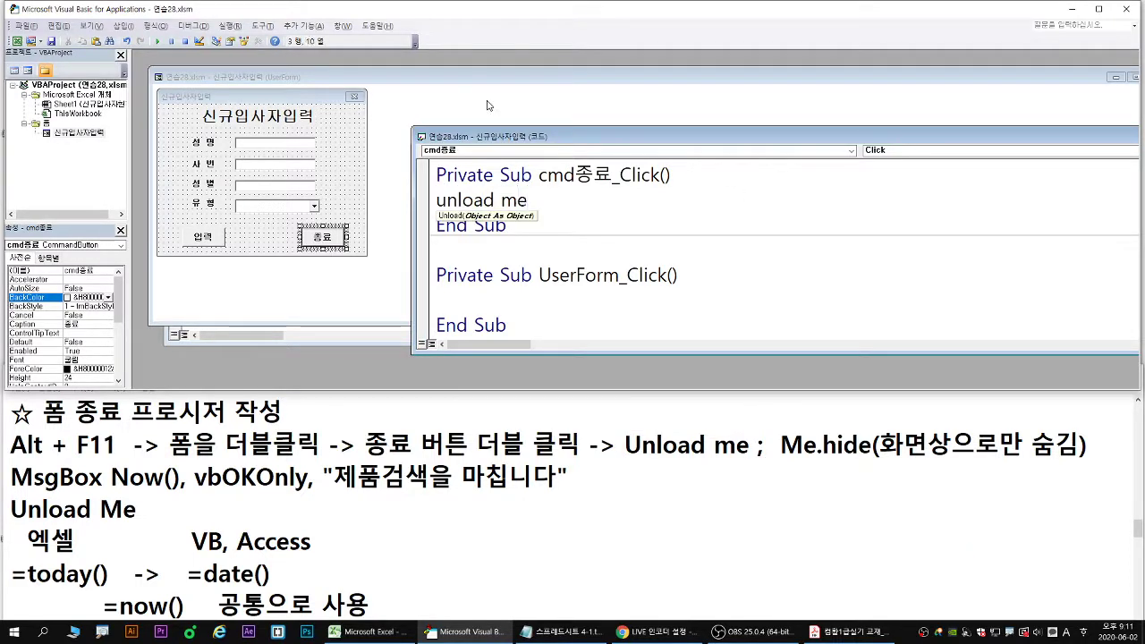
{"action": "left_click_drag", "start_coordinate": [427, 136], "coordinate": [413, 140]}
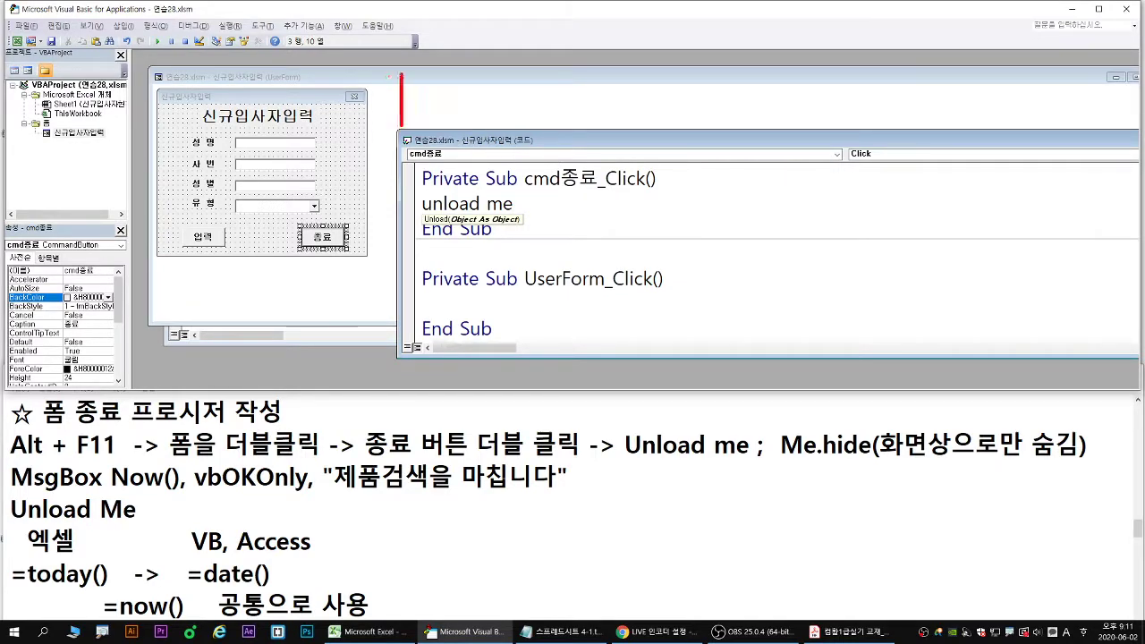
{"action": "left_click_drag", "start_coordinate": [400, 74], "coordinate": [400, 125]}
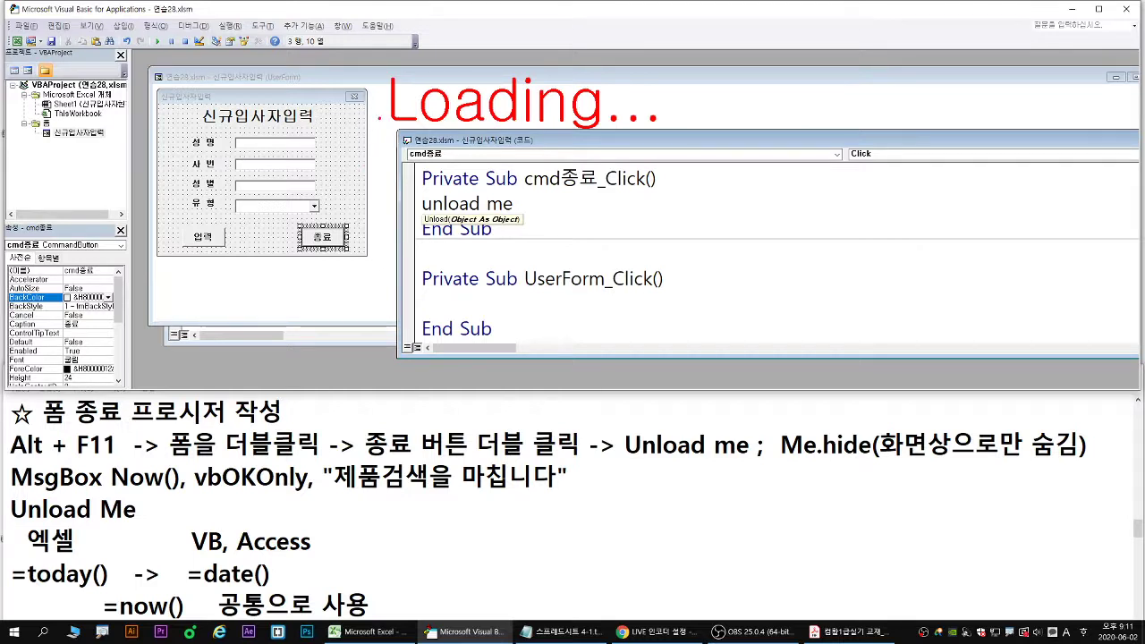
{"action": "mouse_move", "coordinate": [368, 141]}
{"action": "left_mouse_down"}
{"action": "mouse_move", "coordinate": [394, 131]}
{"action": "mouse_move", "coordinate": [401, 201]}
{"action": "mouse_move", "coordinate": [412, 207]}
{"action": "mouse_move", "coordinate": [403, 221]}
{"action": "left_mouse_up"}
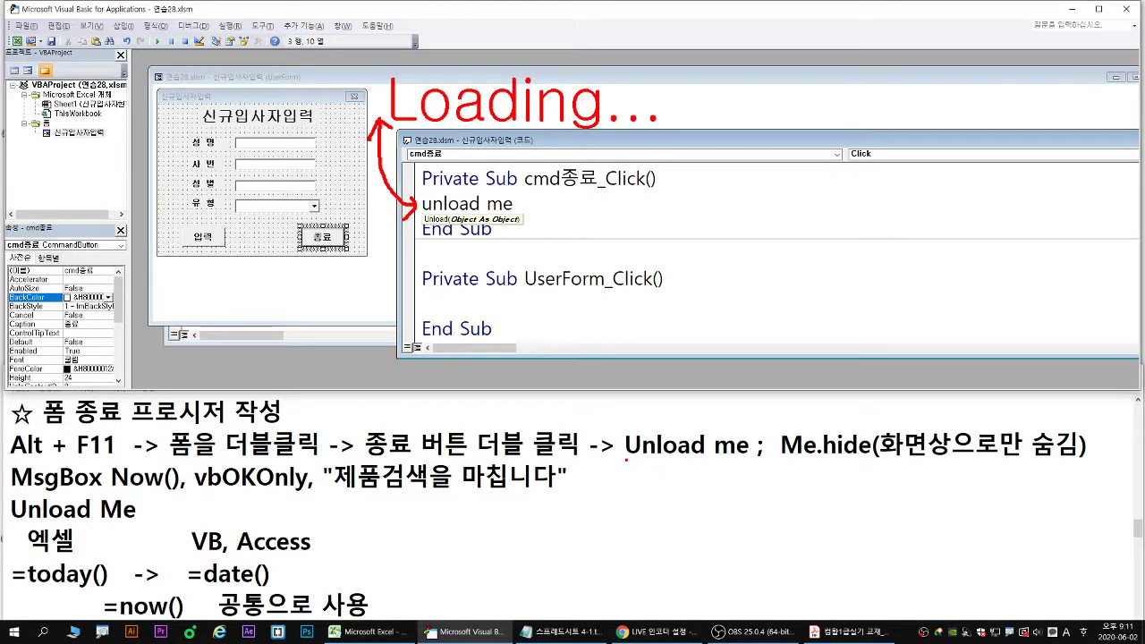
{"action": "left_click_drag", "start_coordinate": [626, 460], "coordinate": [750, 462]}
{"action": "left_click_drag", "start_coordinate": [357, 272], "coordinate": [356, 252]}
{"action": "mouse_move", "coordinate": [333, 298]}
{"action": "left_mouse_down"}
{"action": "mouse_move", "coordinate": [336, 285]}
{"action": "mouse_move", "coordinate": [359, 298]}
{"action": "mouse_move", "coordinate": [371, 277]}
{"action": "mouse_move", "coordinate": [383, 294]}
{"action": "left_mouse_up"}
{"action": "left_click", "coordinate": [366, 288]}
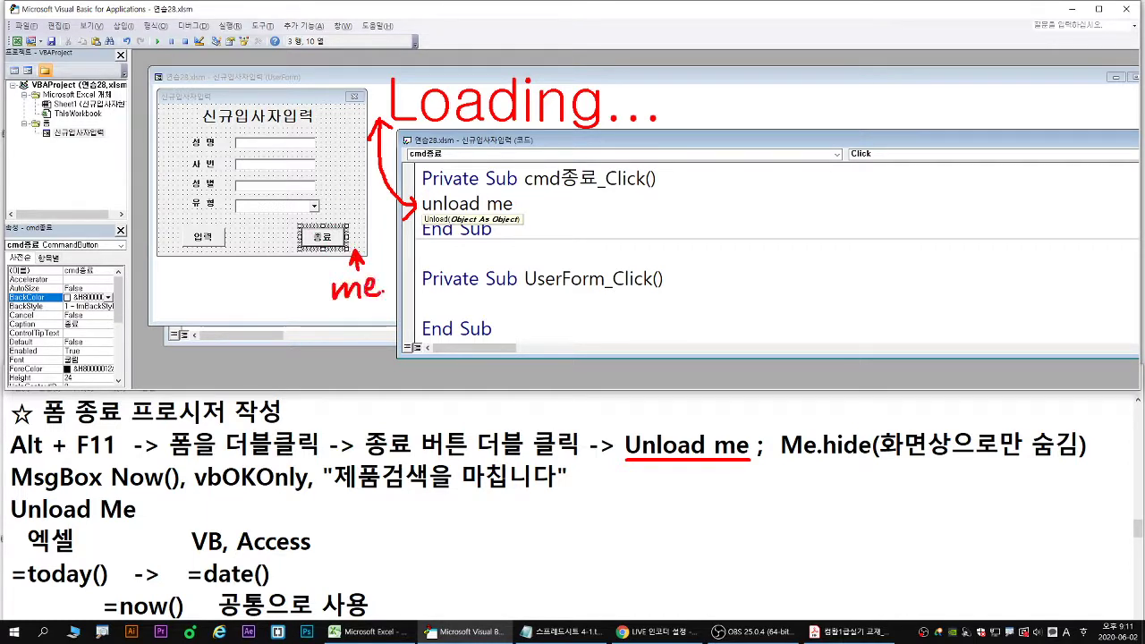
{"action": "mouse_move", "coordinate": [157, 87]}
{"action": "left_mouse_down"}
{"action": "mouse_move", "coordinate": [293, 228]}
{"action": "mouse_move", "coordinate": [358, 269]}
{"action": "mouse_move", "coordinate": [368, 260]}
{"action": "left_mouse_up"}
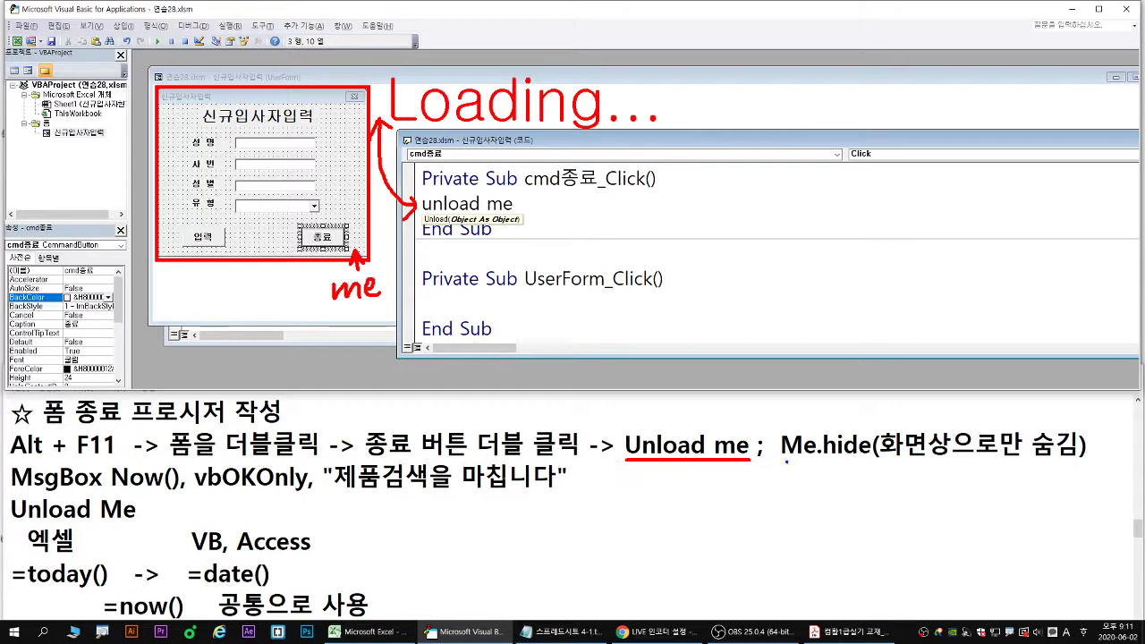
{"action": "left_click_drag", "start_coordinate": [782, 459], "coordinate": [869, 459]}
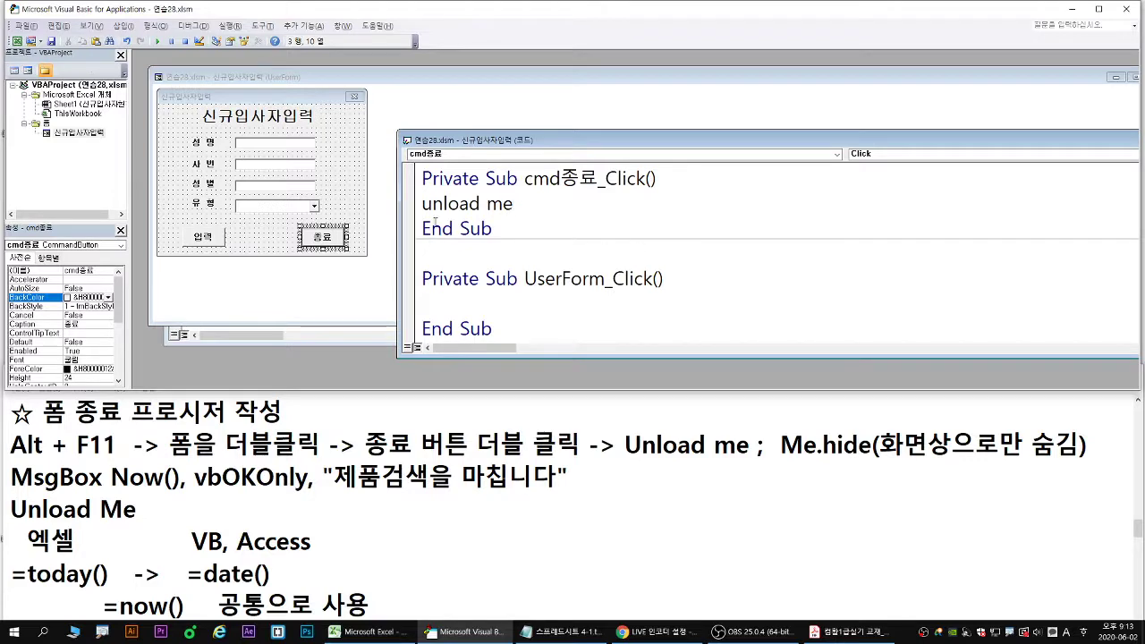
- Return from the code editor to the worksheet, open the form with the 신규입사자현황 button, and test its 종료 button
{"action": "left_click", "coordinate": [27, 25]}
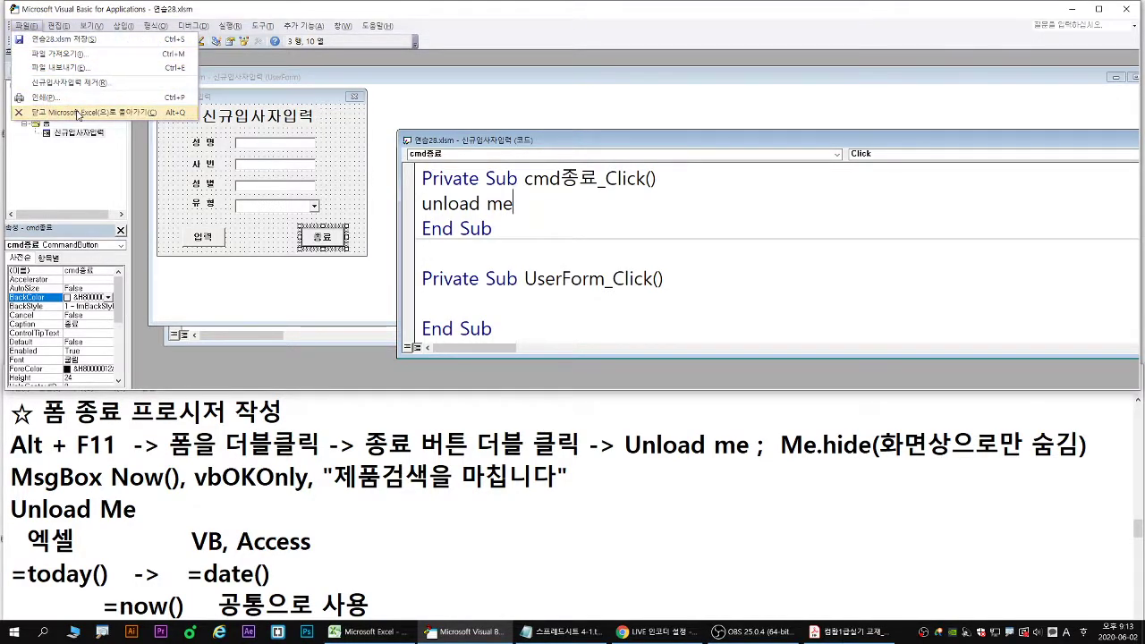
{"action": "left_click", "coordinate": [78, 112]}
{"action": "left_click", "coordinate": [159, 143]}
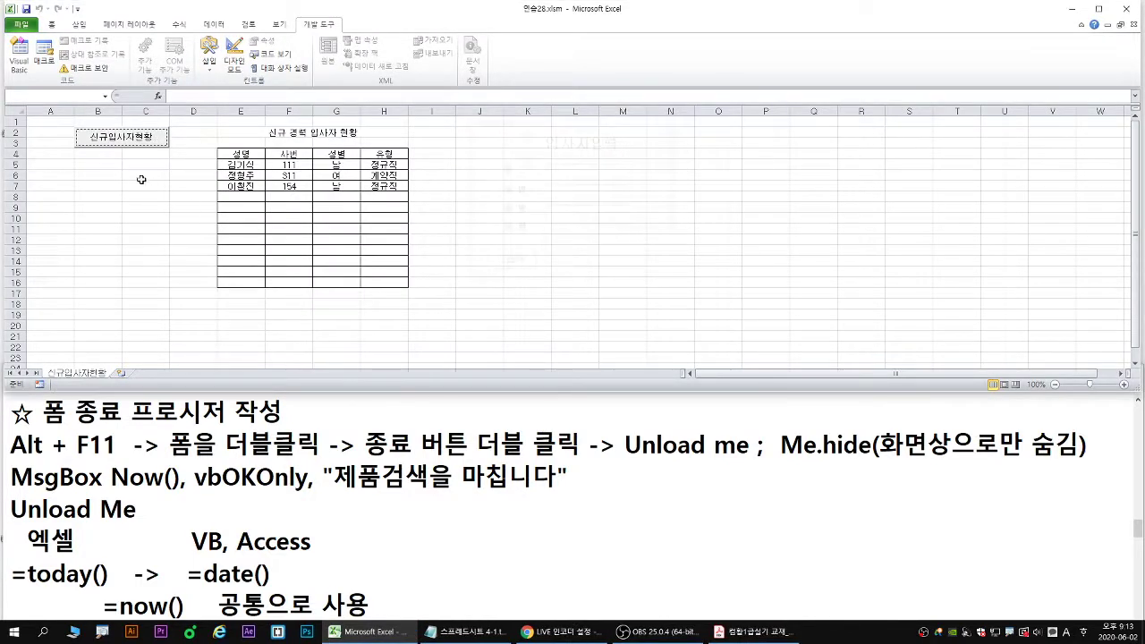
{"action": "left_click", "coordinate": [146, 145]}
{"action": "left_click", "coordinate": [634, 263]}
- Review the notes on 폼이름.show and Unload me in the 스프레드시트 4-1.txt file
{"action": "left_click", "coordinate": [630, 416]}
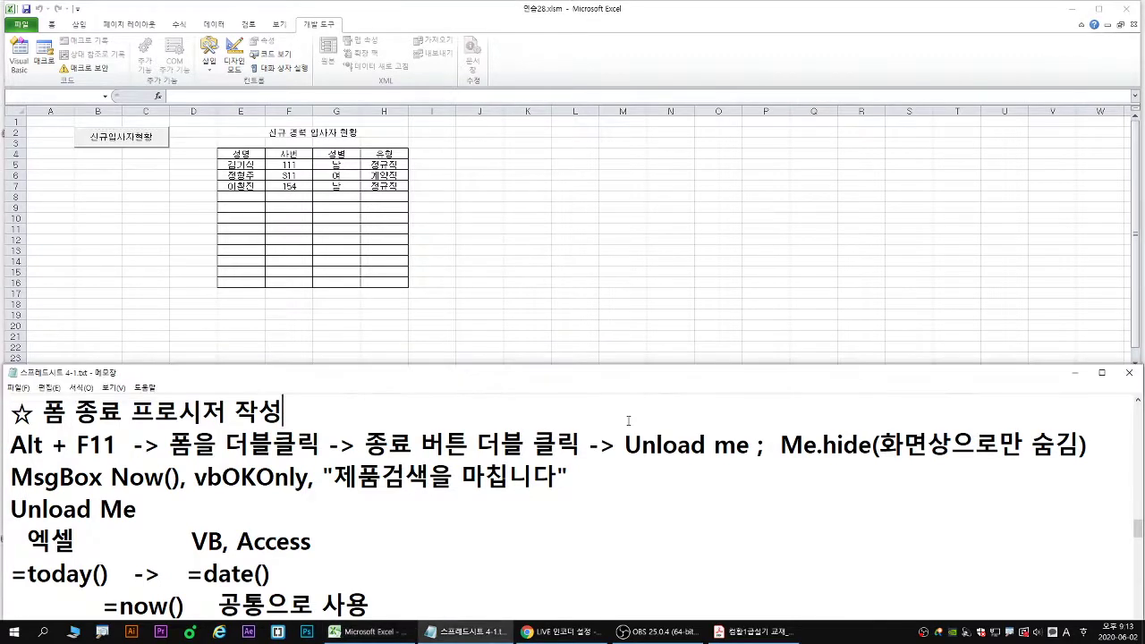
{"action": "key", "text": "Up"}
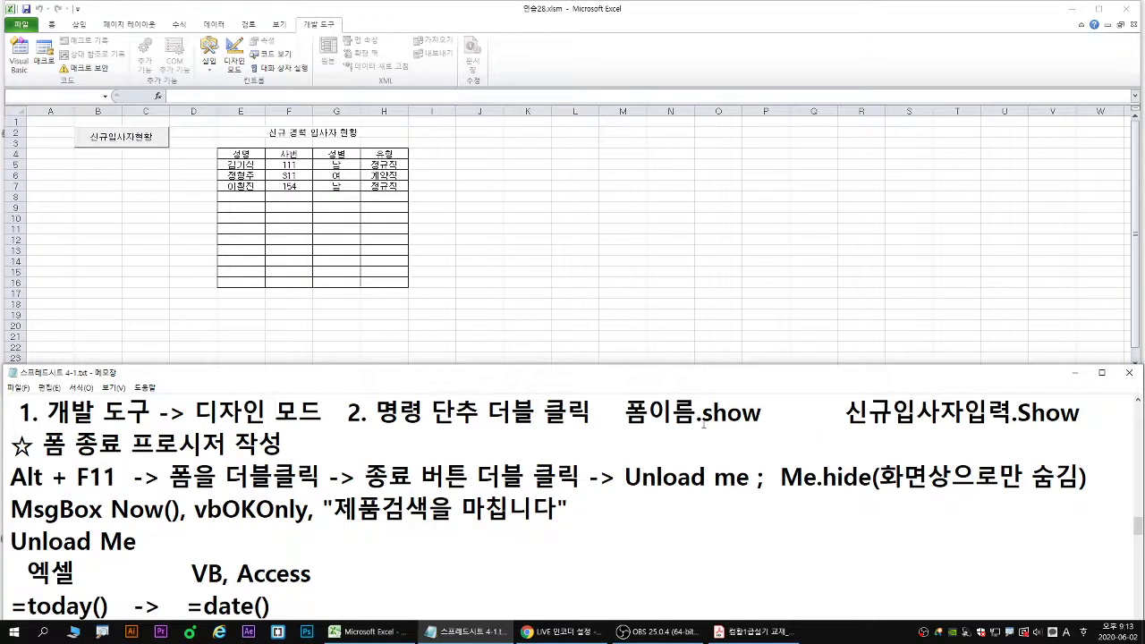
{"action": "left_click_drag", "start_coordinate": [628, 429], "coordinate": [764, 427]}
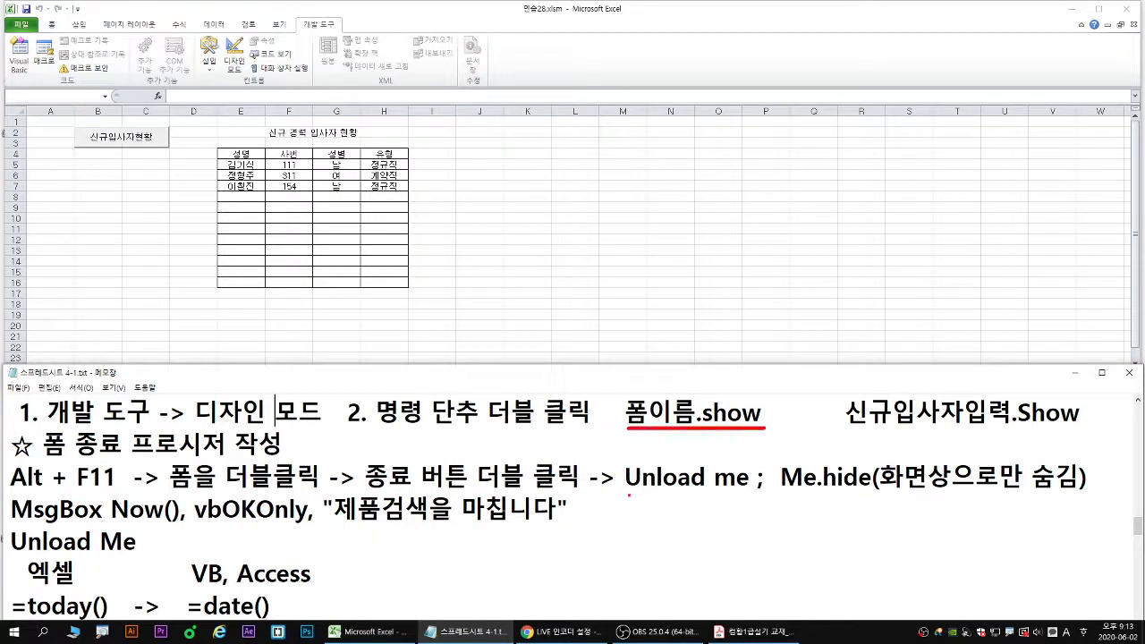
{"action": "left_click_drag", "start_coordinate": [629, 493], "coordinate": [746, 492]}
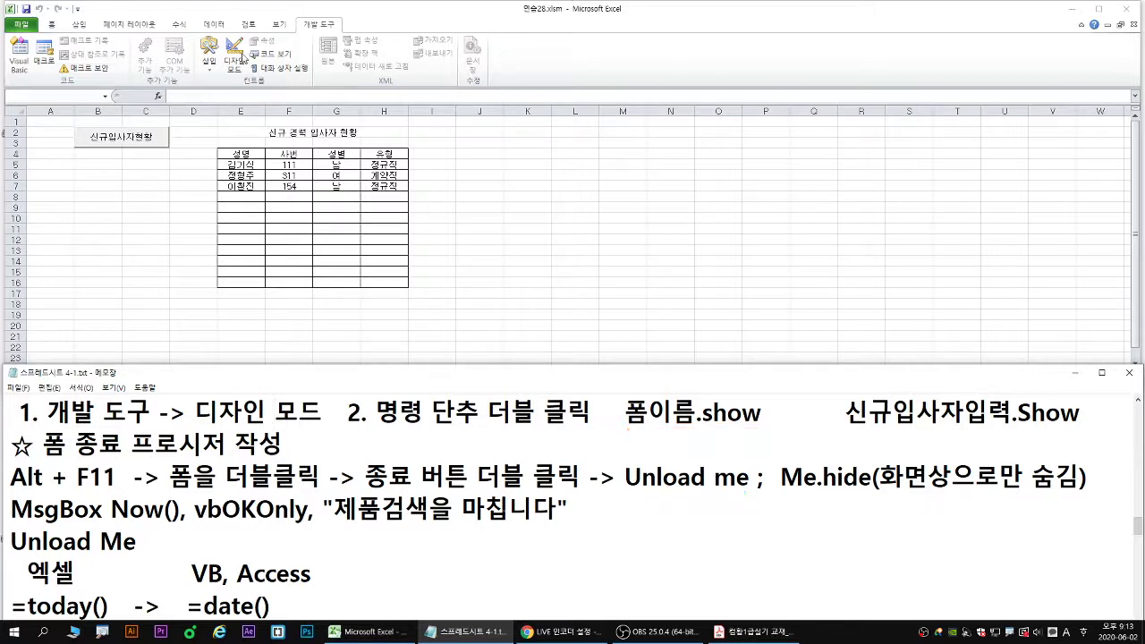
- Open the 신규입사자입력 form from the worksheet button, close and reopen it, and place it beside the table
{"action": "left_click", "coordinate": [150, 139]}
{"action": "left_click", "coordinate": [150, 139]}
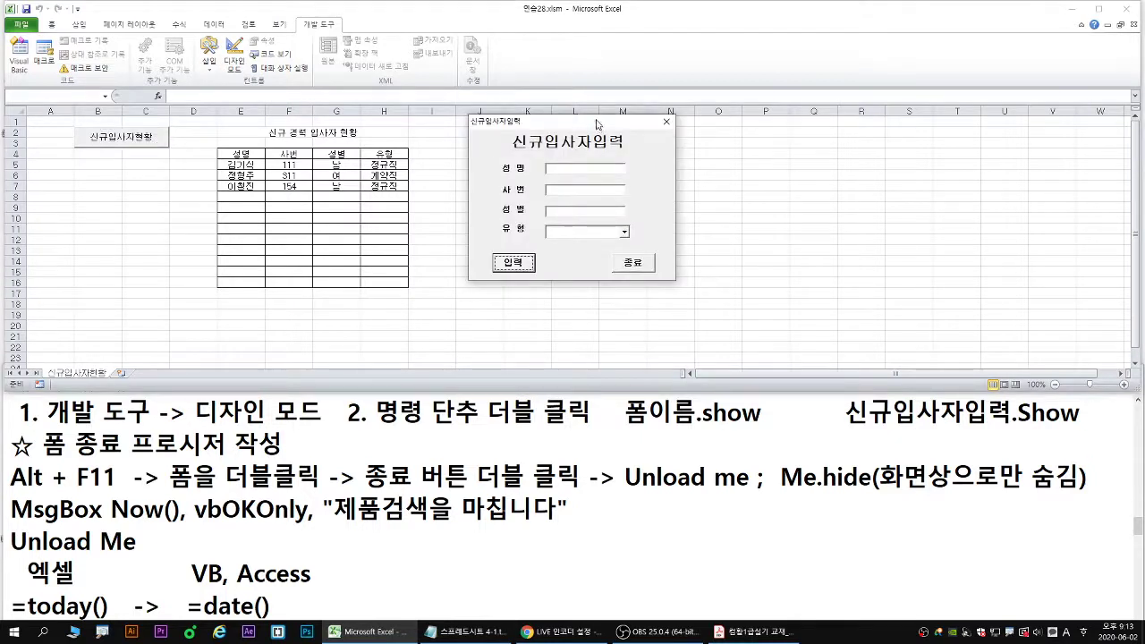
{"action": "left_click_drag", "start_coordinate": [596, 123], "coordinate": [589, 139]}
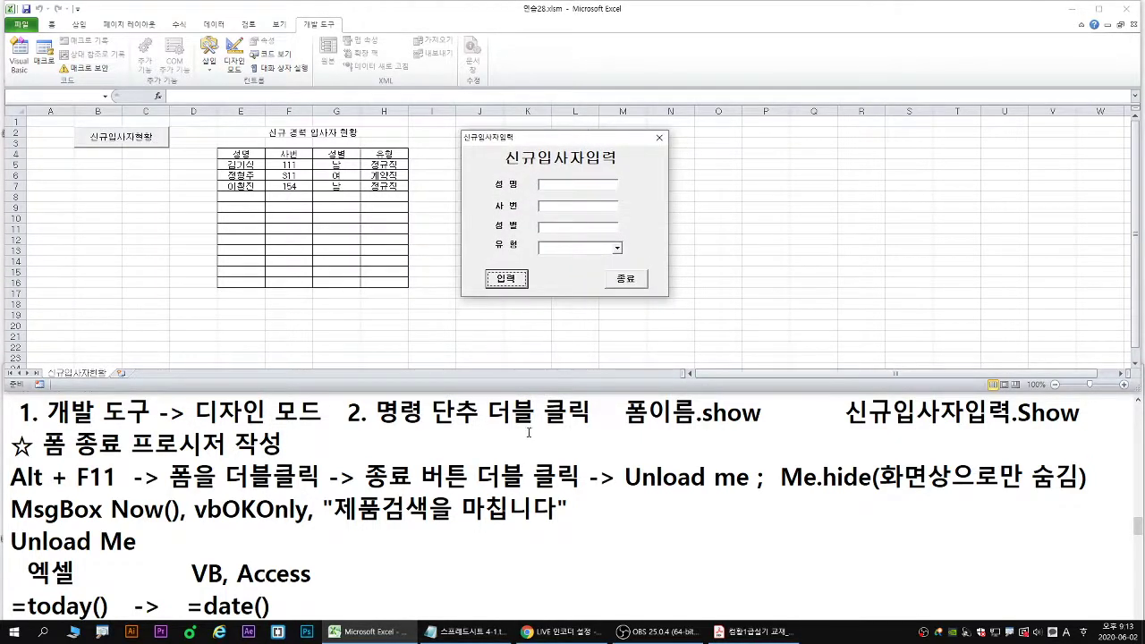
{"action": "left_click", "coordinate": [477, 508]}
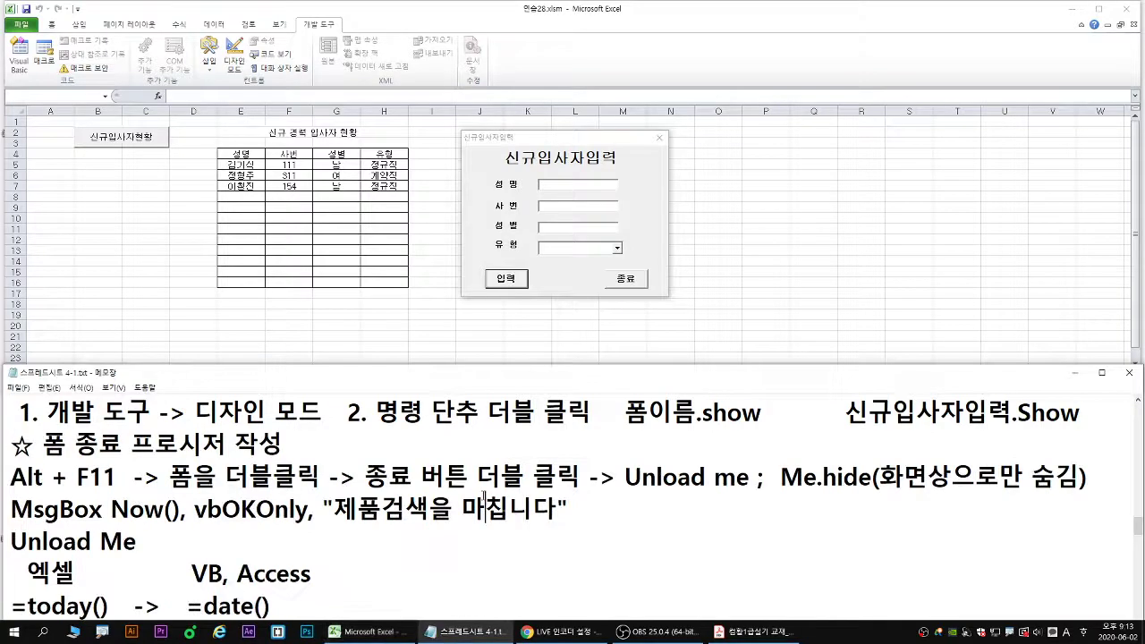
{"action": "left_click", "coordinate": [660, 137]}
{"action": "left_click", "coordinate": [128, 139]}
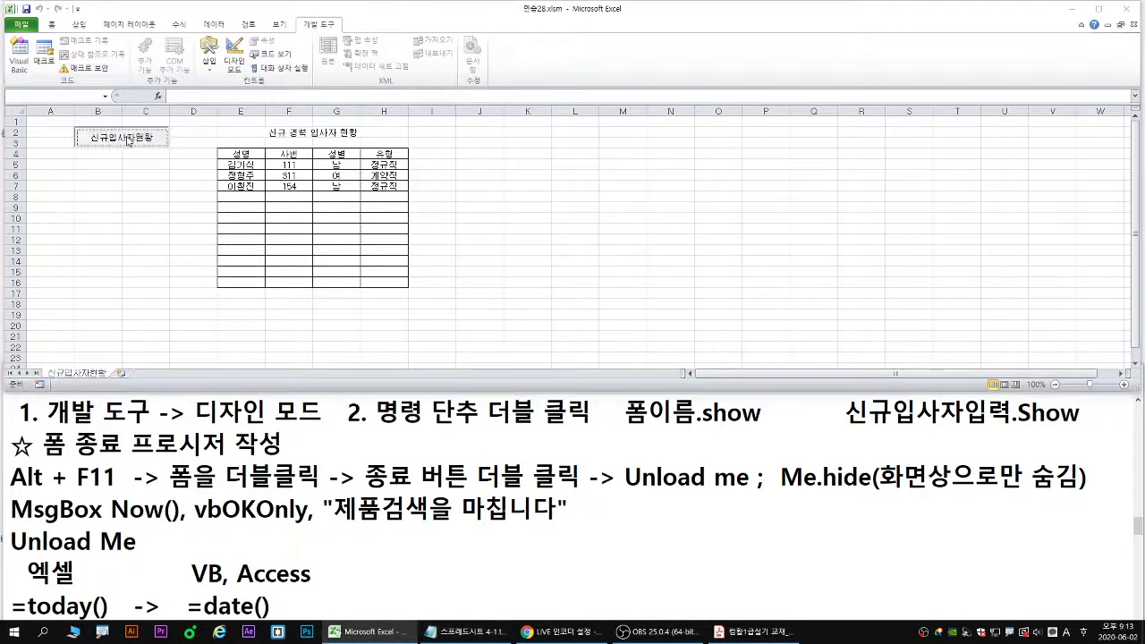
{"action": "left_click_drag", "start_coordinate": [556, 113], "coordinate": [602, 140]}
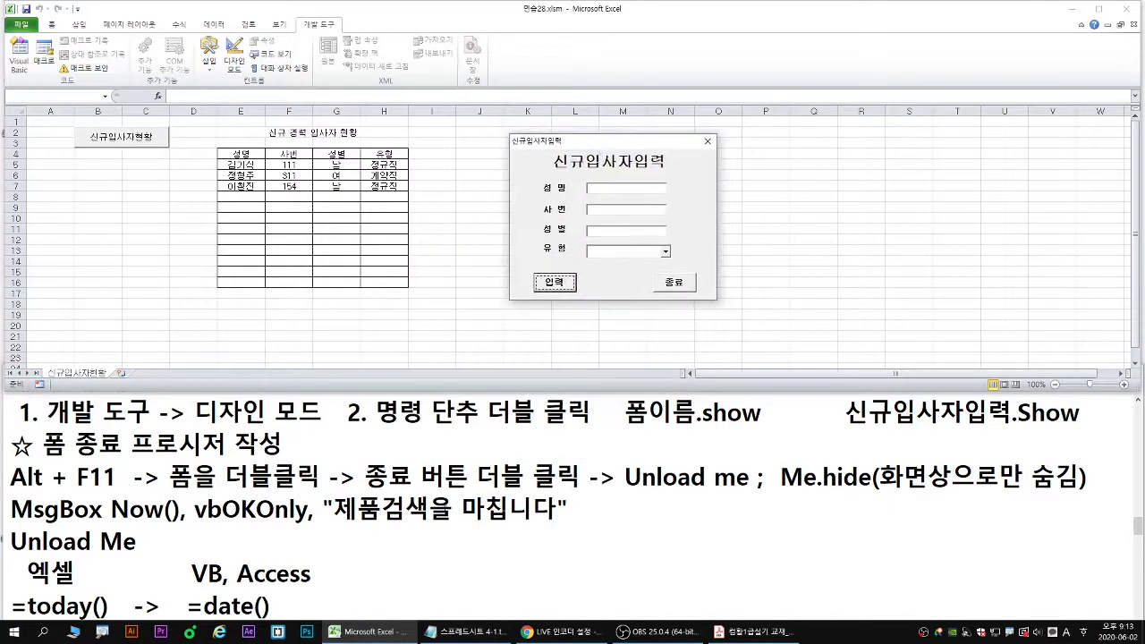
- Expand the 유형 combo box in the running form to check its list items
{"action": "left_click", "coordinate": [442, 479]}
{"action": "scroll", "coordinate": [442, 480], "scroll_direction": "down", "scroll_amount": 1}
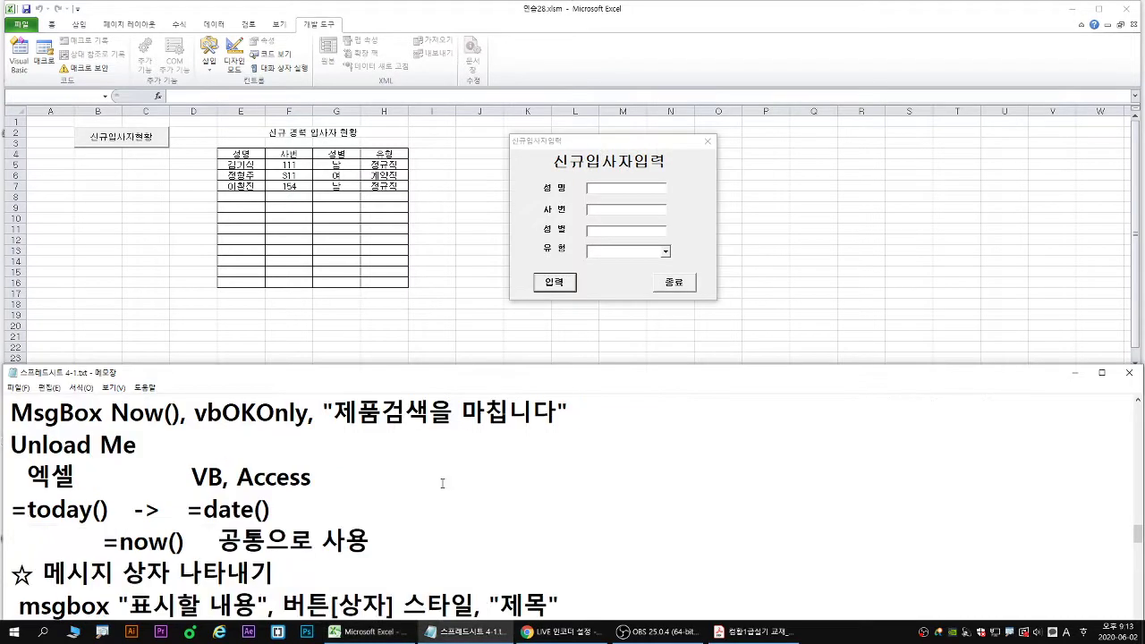
{"action": "left_click", "coordinate": [664, 253]}
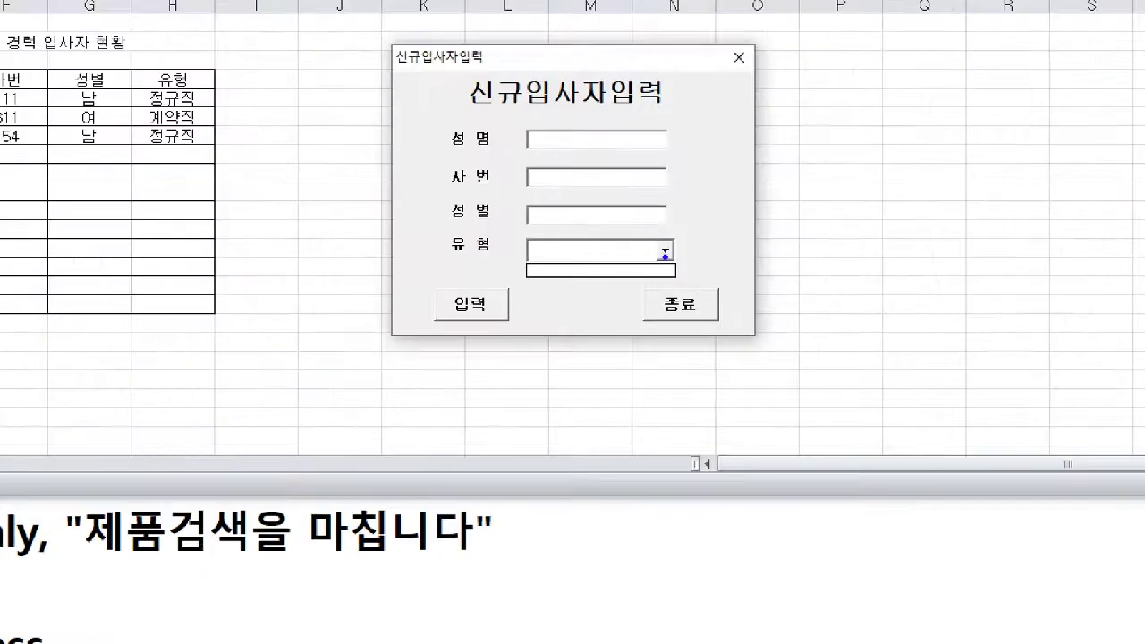
{"action": "left_click_drag", "start_coordinate": [652, 232], "coordinate": [678, 232]}
{"action": "key", "text": "r"}
{"action": "mouse_move", "coordinate": [575, 273]}
{"action": "left_mouse_down"}
{"action": "mouse_move", "coordinate": [599, 267]}
{"action": "mouse_move", "coordinate": [604, 285]}
{"action": "left_mouse_up"}
{"action": "key", "text": "Escape"}
- Find the notes section on adding list items to a combo box with the initialize event procedure
{"action": "scroll", "coordinate": [463, 496], "scroll_direction": "down", "scroll_amount": 3}
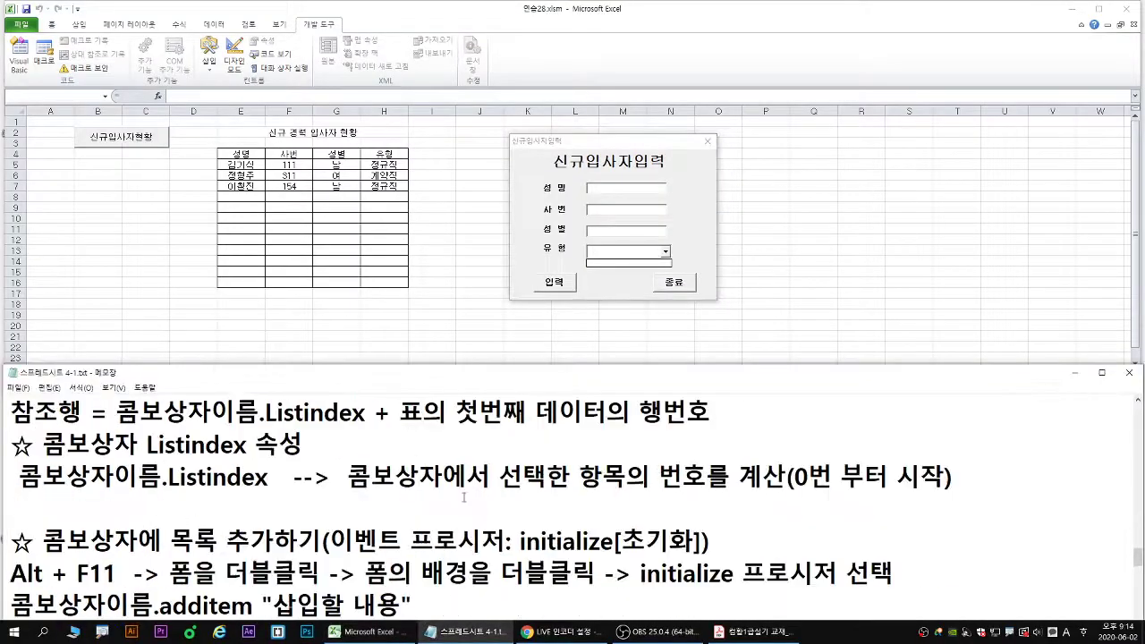
{"action": "scroll", "coordinate": [463, 506], "scroll_direction": "down", "scroll_amount": 1}
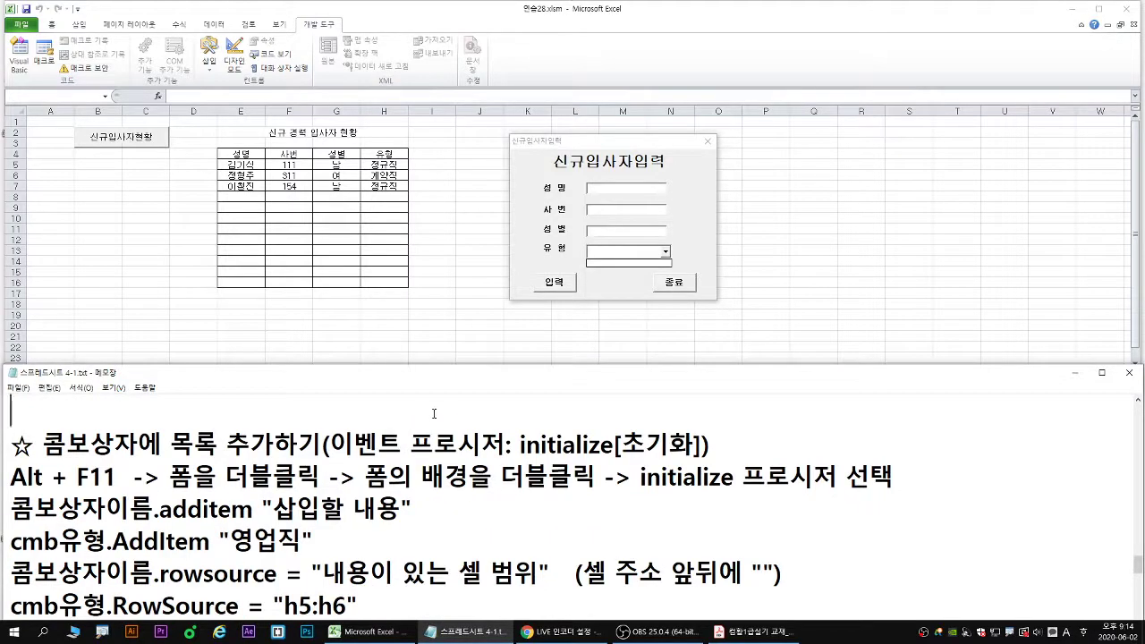
{"action": "scroll", "coordinate": [435, 416], "scroll_direction": "down", "scroll_amount": 1}
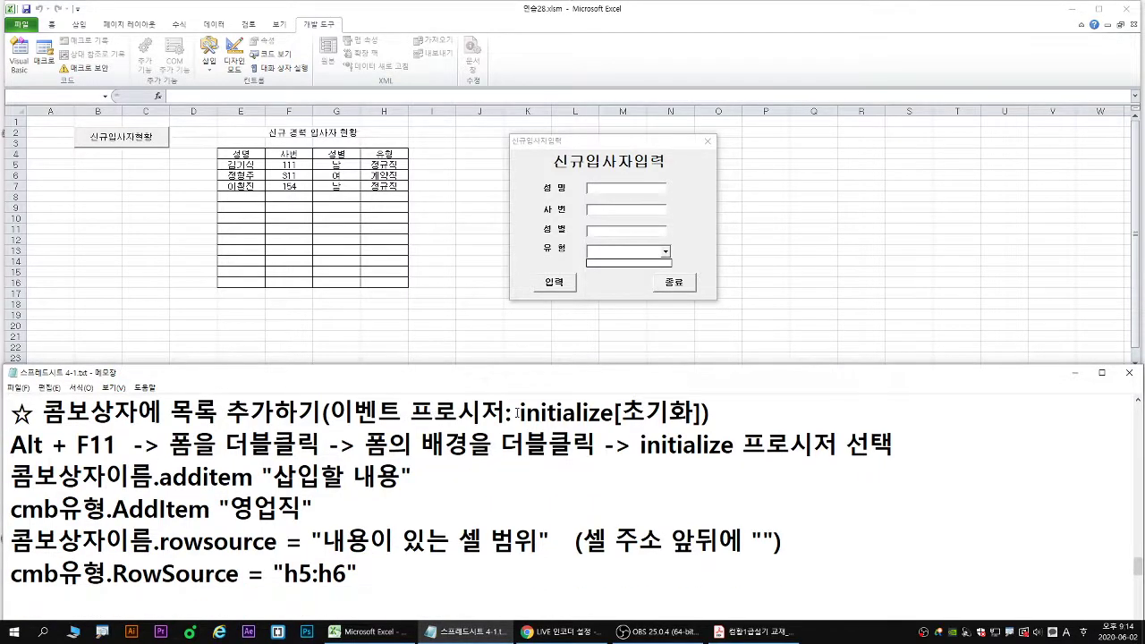
- Expand the 유형 list again and compare it with the additem example in the notes
{"action": "left_click", "coordinate": [667, 253]}
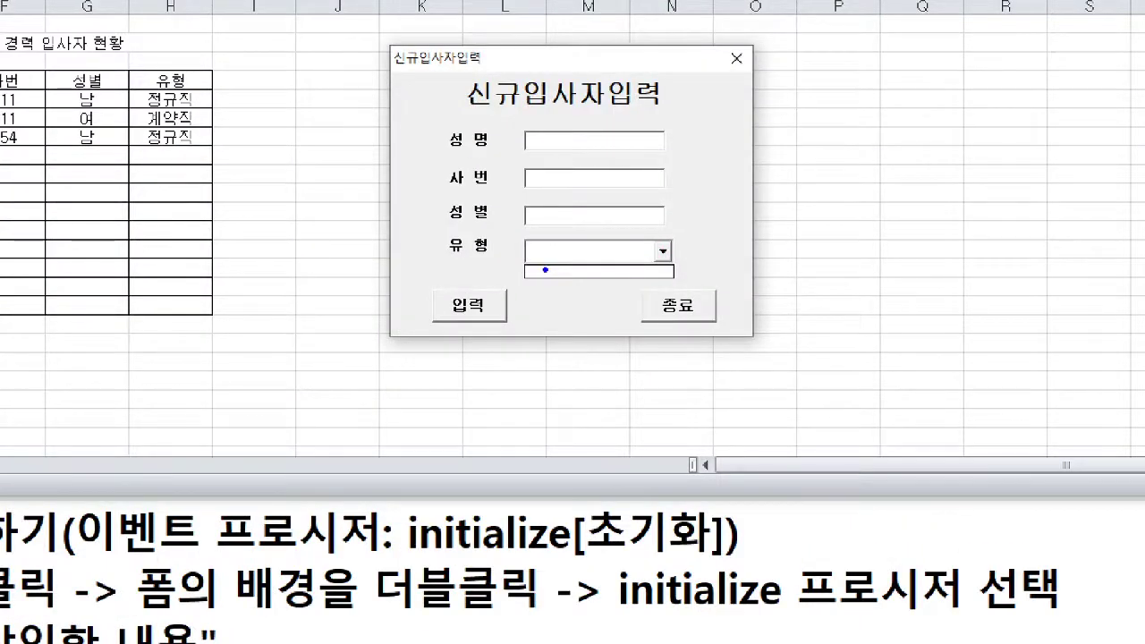
{"action": "left_click_drag", "start_coordinate": [545, 269], "coordinate": [579, 269]}
{"action": "mouse_move", "coordinate": [546, 289]}
{"action": "left_mouse_down"}
{"action": "mouse_move", "coordinate": [581, 289]}
{"action": "mouse_move", "coordinate": [588, 306]}
{"action": "left_mouse_up"}
{"action": "left_click_drag", "start_coordinate": [556, 319], "coordinate": [617, 325]}
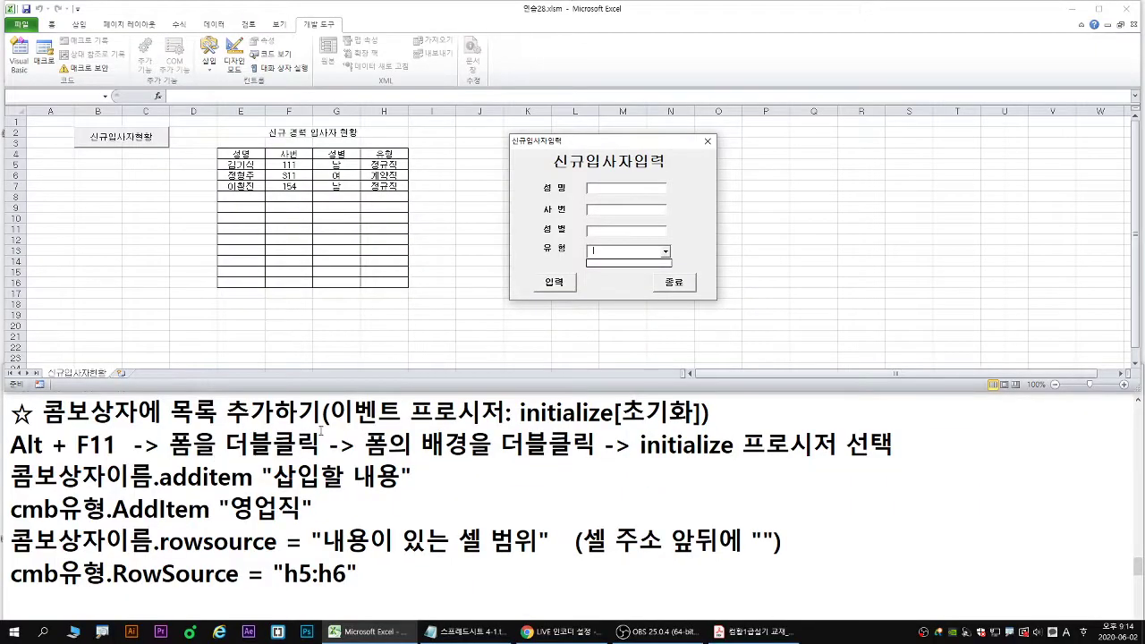
{"action": "left_click", "coordinate": [665, 252]}
{"action": "left_click_drag", "start_coordinate": [162, 491], "coordinate": [253, 493]}
{"action": "key", "text": "Escape"}
- Move the running form closer to the table, inspect its 유형 list once more, and close the form
{"action": "left_click_drag", "start_coordinate": [633, 143], "coordinate": [575, 161]}
{"action": "left_click", "coordinate": [607, 269]}
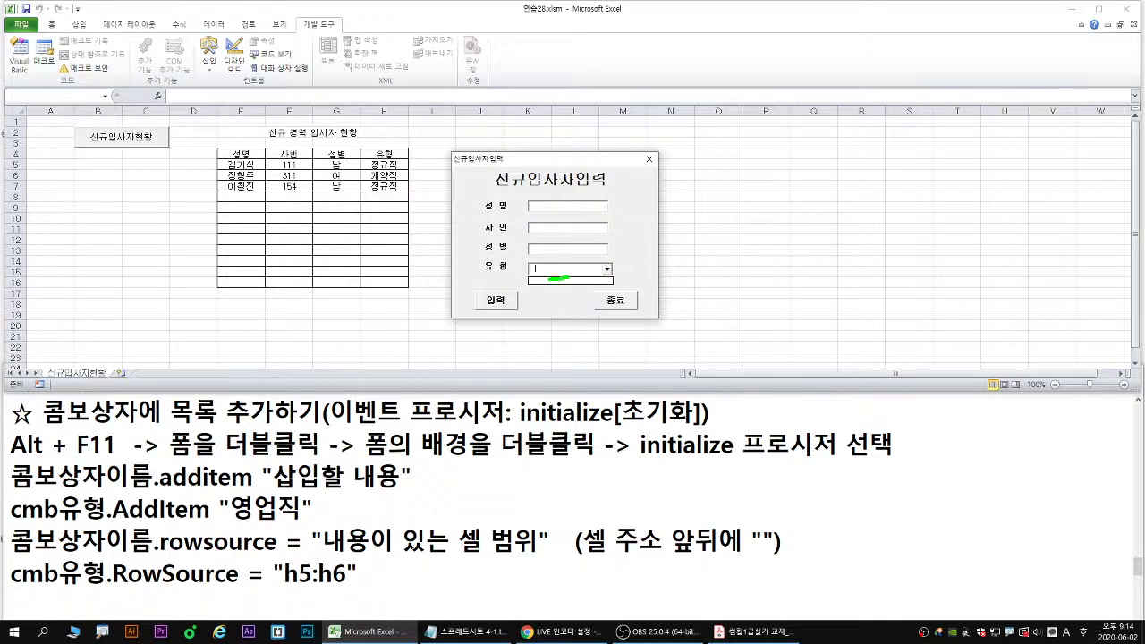
{"action": "left_click_drag", "start_coordinate": [554, 289], "coordinate": [583, 295]}
{"action": "key", "text": "Escape"}
{"action": "left_click", "coordinate": [649, 160]}
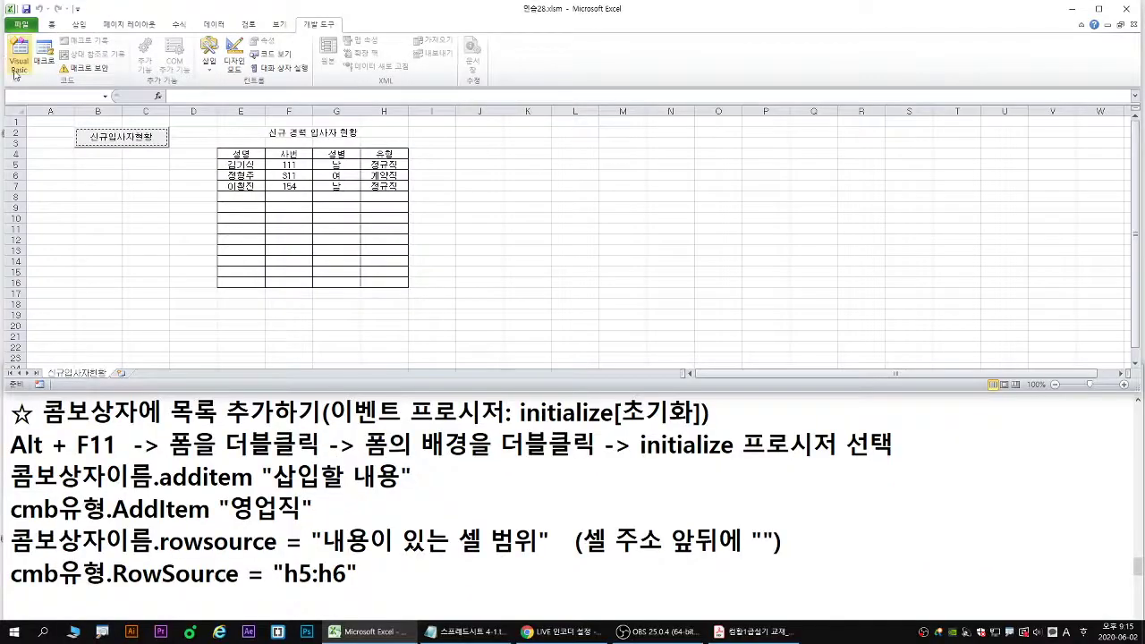
- Return to the Visual Basic editor and open the 신규입사자입력 form in the designer
{"action": "left_click", "coordinate": [15, 75]}
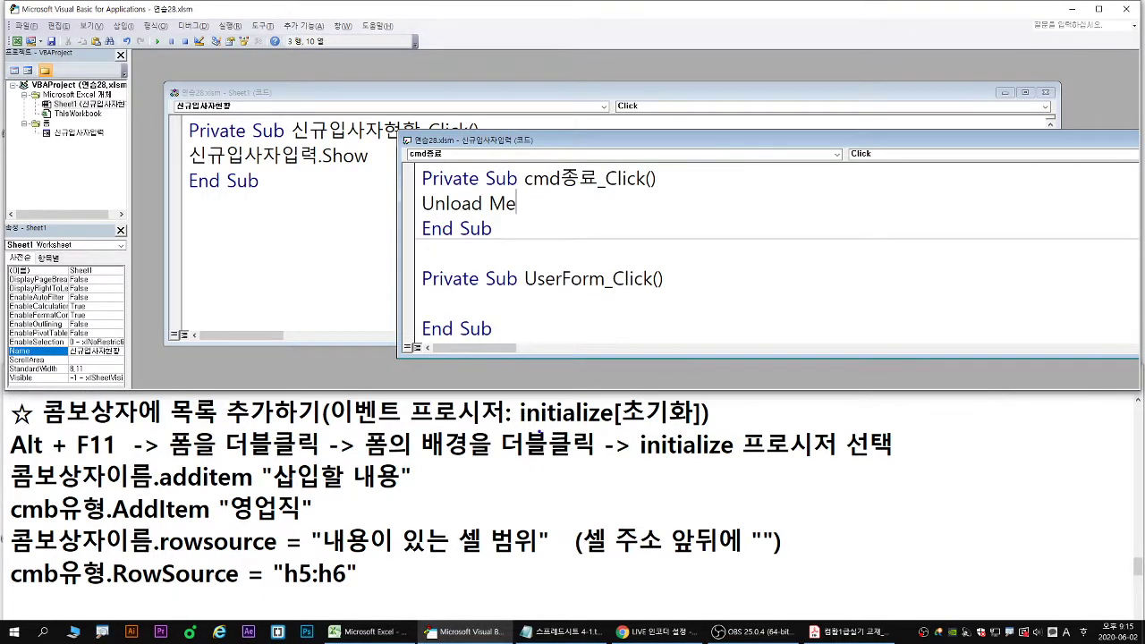
{"action": "left_click_drag", "start_coordinate": [513, 427], "coordinate": [700, 427]}
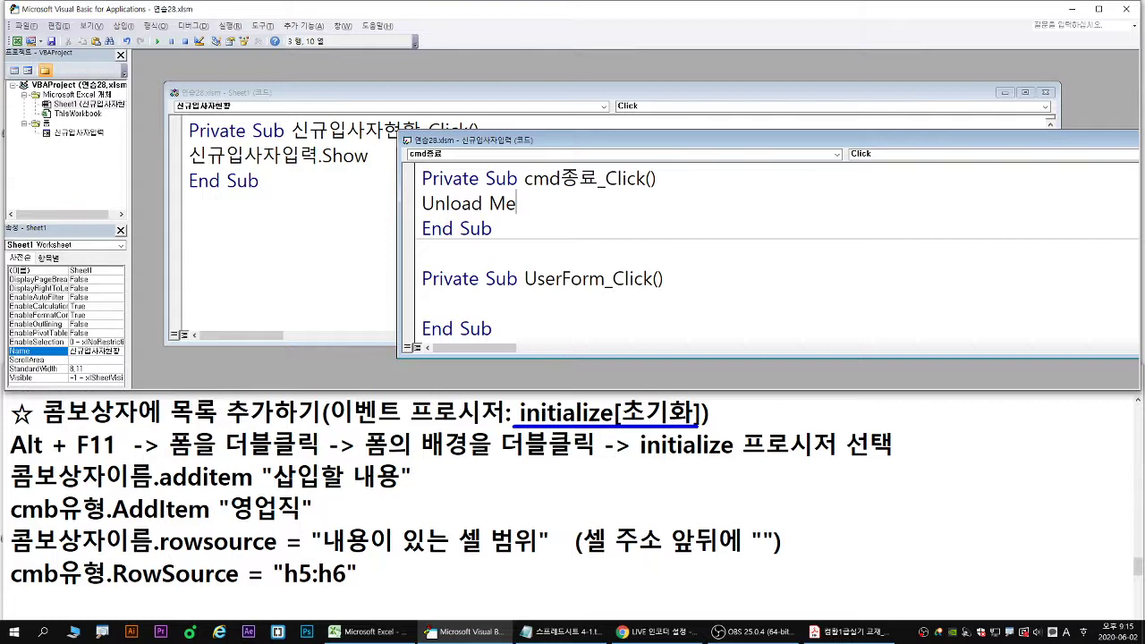
{"action": "key", "text": "Escape"}
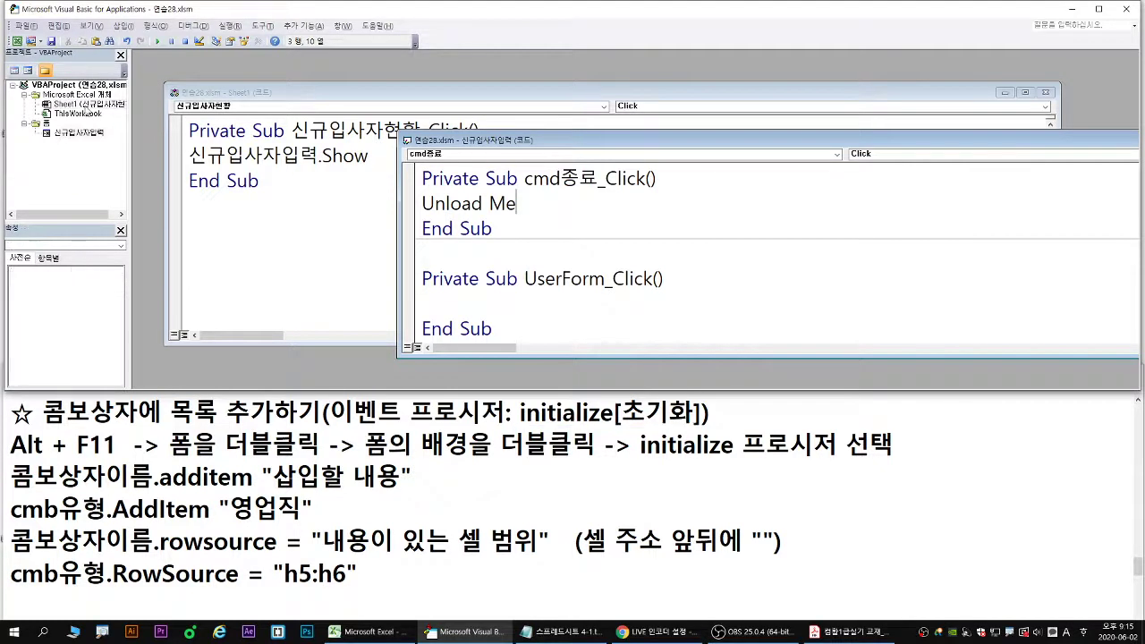
{"action": "left_click_drag", "start_coordinate": [9, 463], "coordinate": [118, 463]}
{"action": "mouse_move", "coordinate": [43, 125]}
{"action": "left_mouse_down"}
{"action": "mouse_move", "coordinate": [38, 142]}
{"action": "mouse_move", "coordinate": [106, 153]}
{"action": "left_mouse_up"}
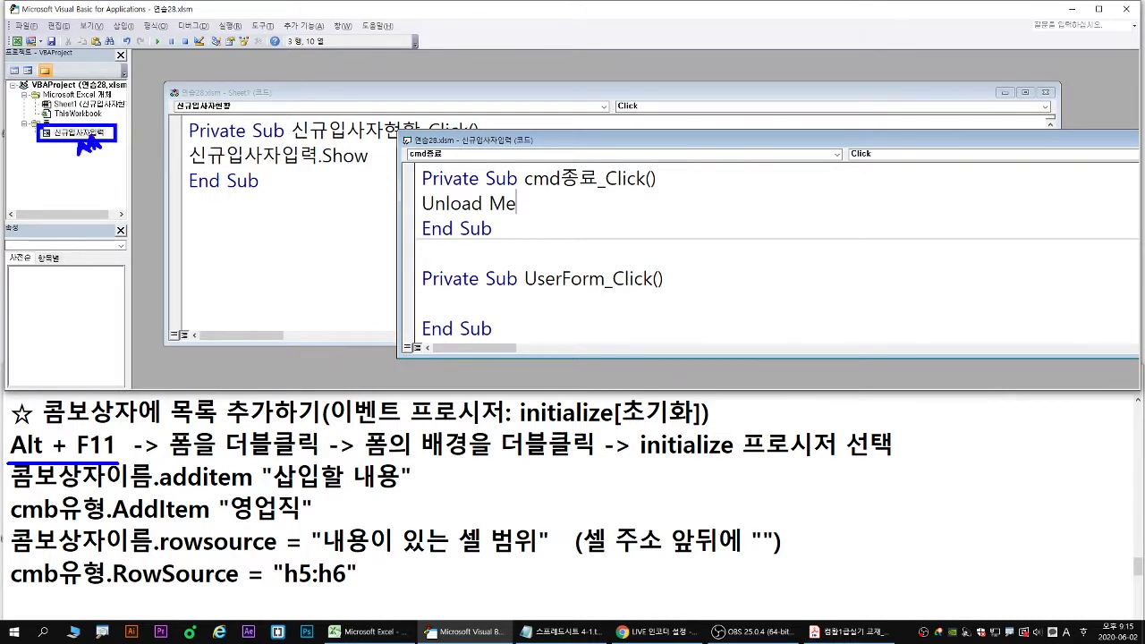
{"action": "key", "text": "Escape"}
{"action": "double_click", "coordinate": [84, 133]}
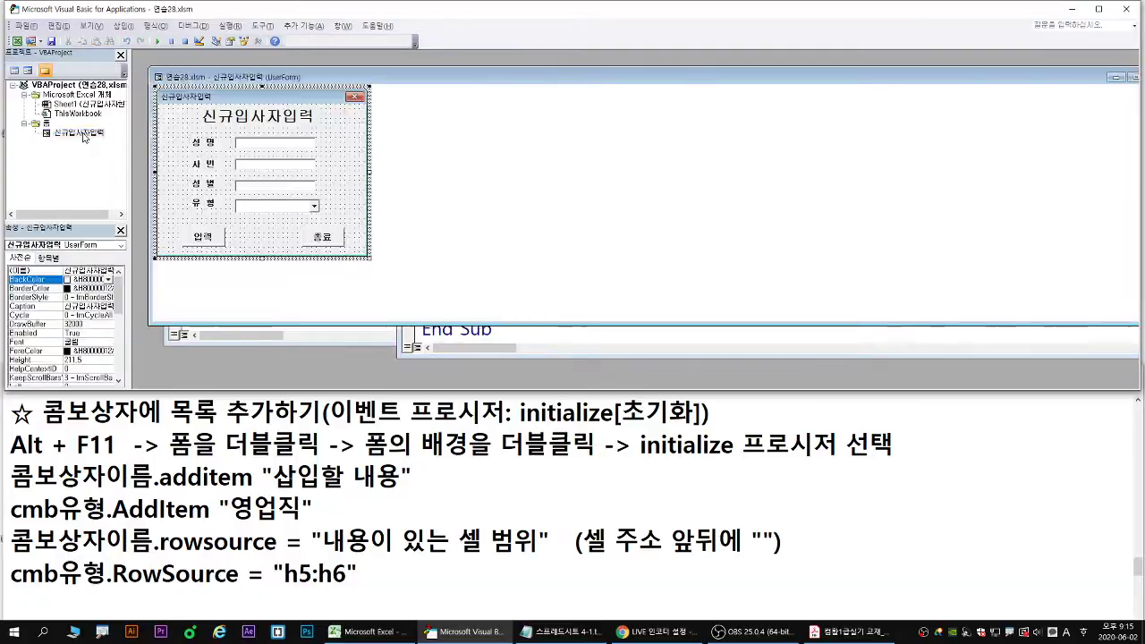
- Open the form's own code from an empty area of its background rather than from a control
{"action": "mouse_move", "coordinate": [136, 164]}
{"action": "left_mouse_down"}
{"action": "mouse_move", "coordinate": [184, 158]}
{"action": "mouse_move", "coordinate": [161, 164]}
{"action": "left_mouse_up"}
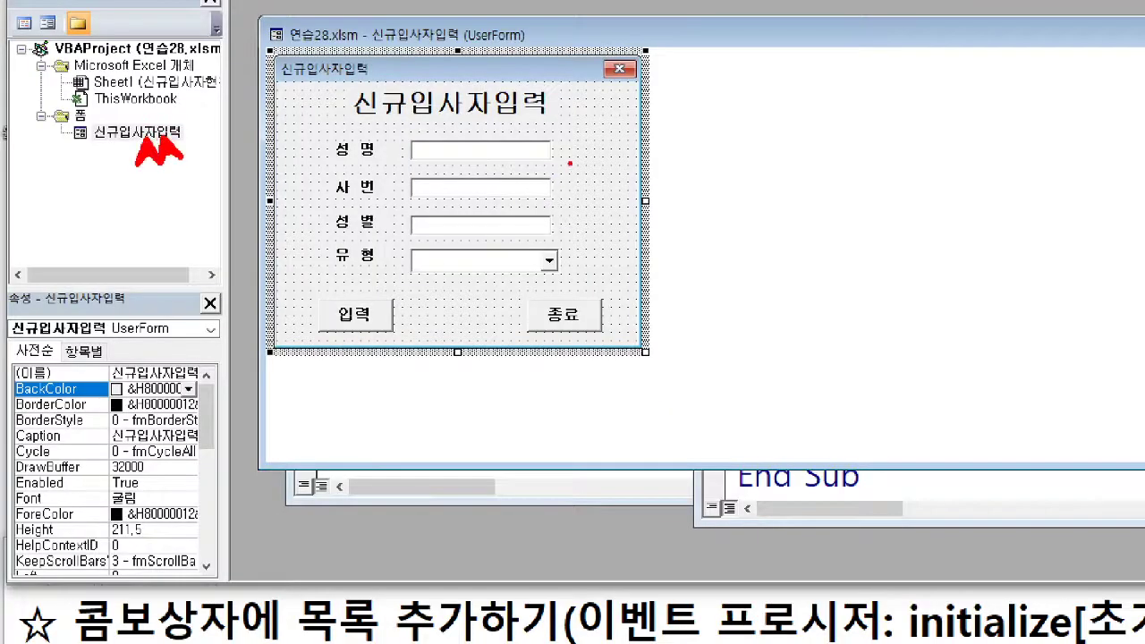
{"action": "mouse_move", "coordinate": [595, 159]}
{"action": "left_mouse_down"}
{"action": "mouse_move", "coordinate": [625, 144]}
{"action": "mouse_move", "coordinate": [600, 147]}
{"action": "mouse_move", "coordinate": [621, 176]}
{"action": "mouse_move", "coordinate": [634, 163]}
{"action": "mouse_move", "coordinate": [635, 185]}
{"action": "mouse_move", "coordinate": [628, 170]}
{"action": "left_mouse_up"}
{"action": "key", "text": "g"}
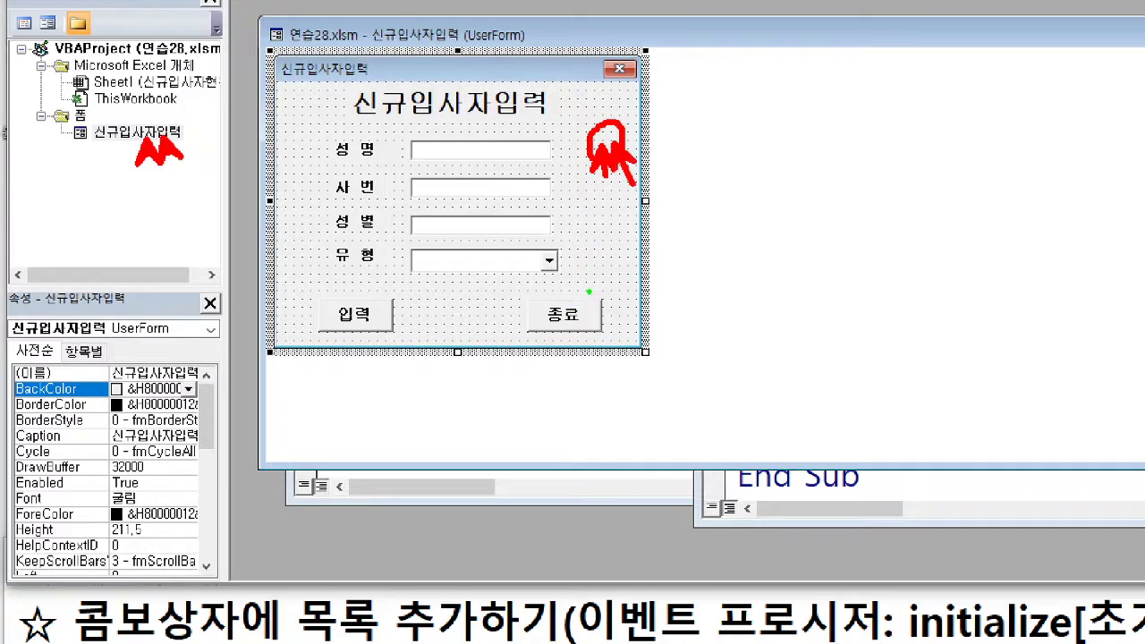
{"action": "left_click_drag", "start_coordinate": [590, 291], "coordinate": [560, 326]}
{"action": "left_click_drag", "start_coordinate": [549, 300], "coordinate": [604, 322]}
{"action": "mouse_move", "coordinate": [543, 136]}
{"action": "left_mouse_down"}
{"action": "mouse_move", "coordinate": [518, 165]}
{"action": "mouse_move", "coordinate": [548, 164]}
{"action": "mouse_move", "coordinate": [603, 189]}
{"action": "mouse_move", "coordinate": [608, 142]}
{"action": "mouse_move", "coordinate": [635, 190]}
{"action": "left_mouse_up"}
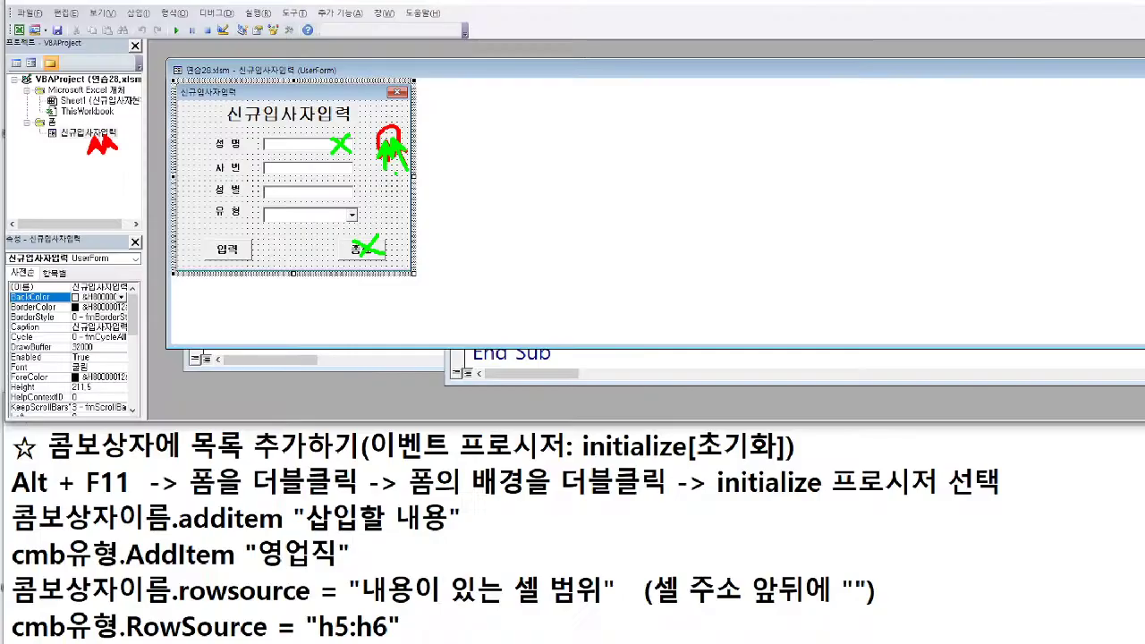
{"action": "key", "text": "Escape"}
{"action": "double_click", "coordinate": [344, 134]}
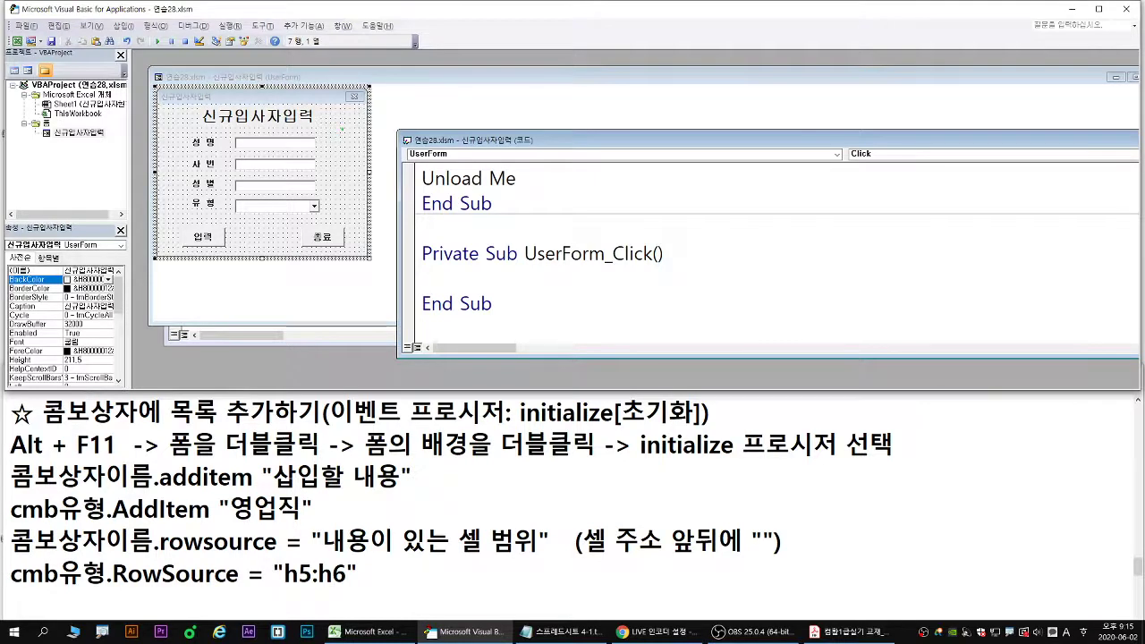
- Add an Initialize event procedure for the UserForm in the 신규입사자입력 code
{"action": "mouse_move", "coordinate": [335, 144]}
{"action": "left_mouse_down"}
{"action": "mouse_move", "coordinate": [347, 133]}
{"action": "mouse_move", "coordinate": [363, 143]}
{"action": "left_mouse_up"}
{"action": "left_click_drag", "start_coordinate": [521, 266], "coordinate": [664, 266]}
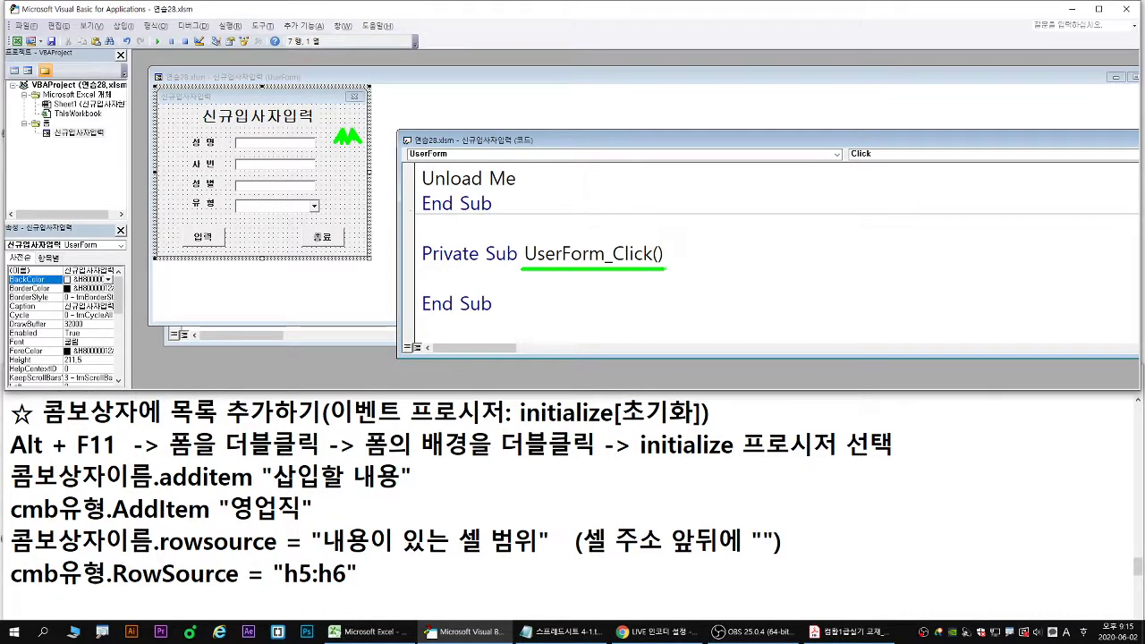
{"action": "left_click_drag", "start_coordinate": [349, 172], "coordinate": [367, 195]}
{"action": "key", "text": "Escape"}
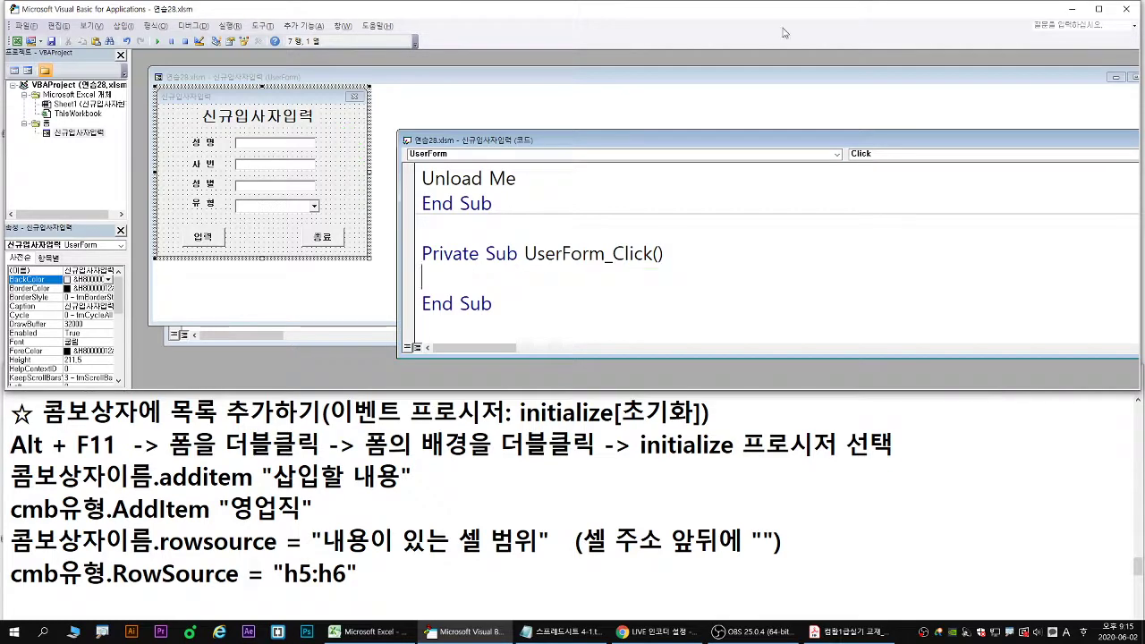
{"action": "left_click", "coordinate": [866, 159]}
{"action": "left_click_drag", "start_coordinate": [886, 145], "coordinate": [866, 154]}
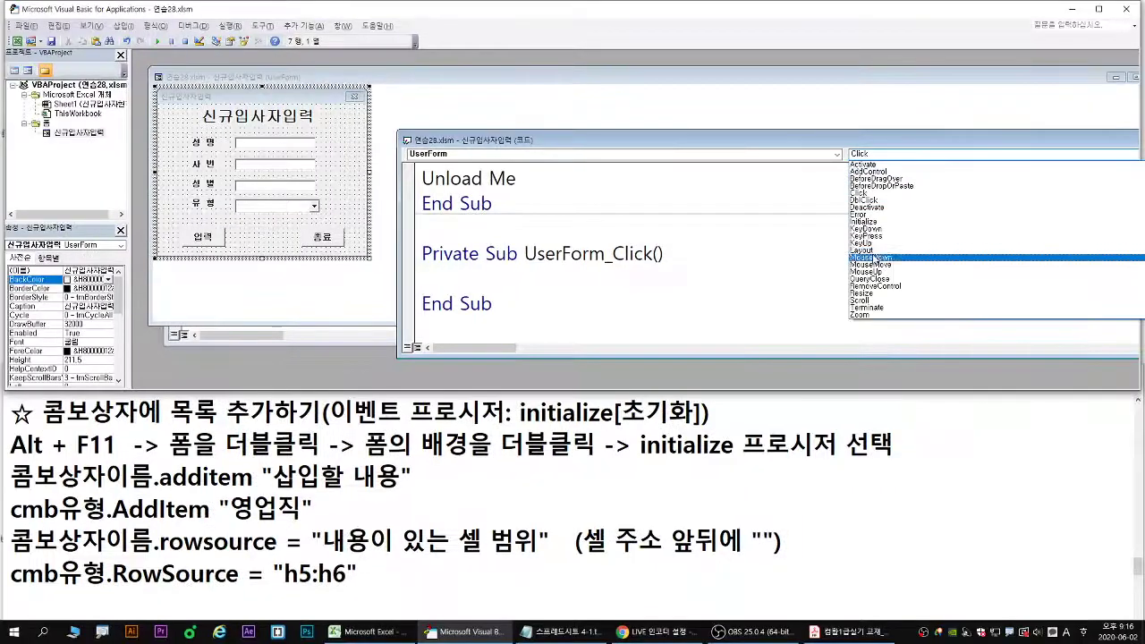
{"action": "left_click", "coordinate": [866, 222]}
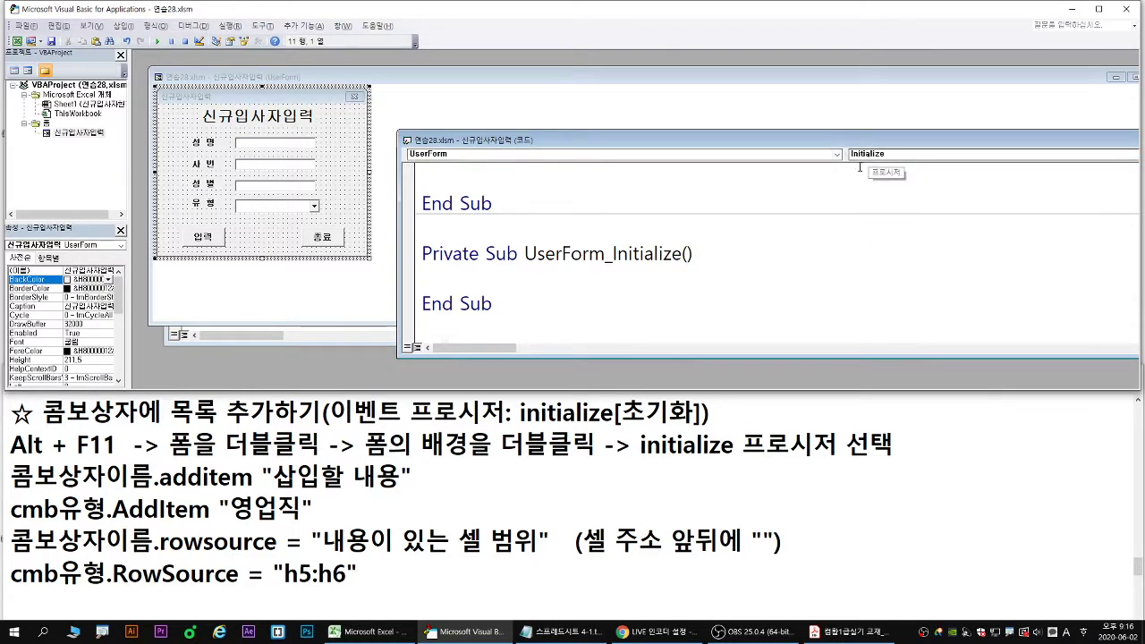
- Reopen the 신규입사자입력 form, open the code from its background, and go to the UserForm's Initialize procedure
{"action": "double_click", "coordinate": [85, 134]}
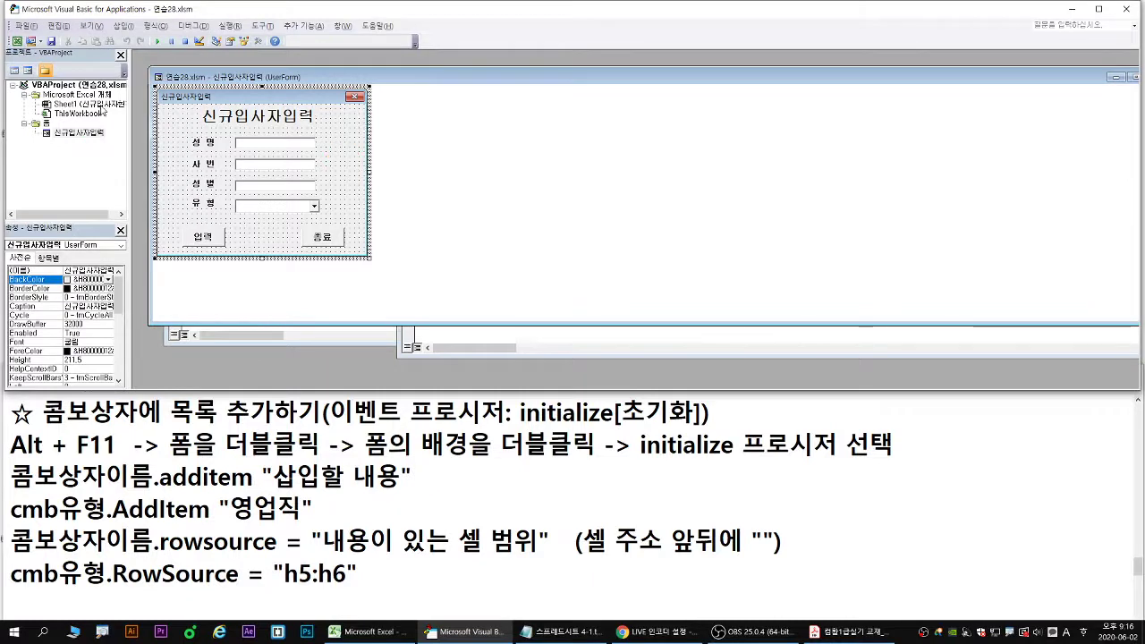
{"action": "double_click", "coordinate": [354, 136]}
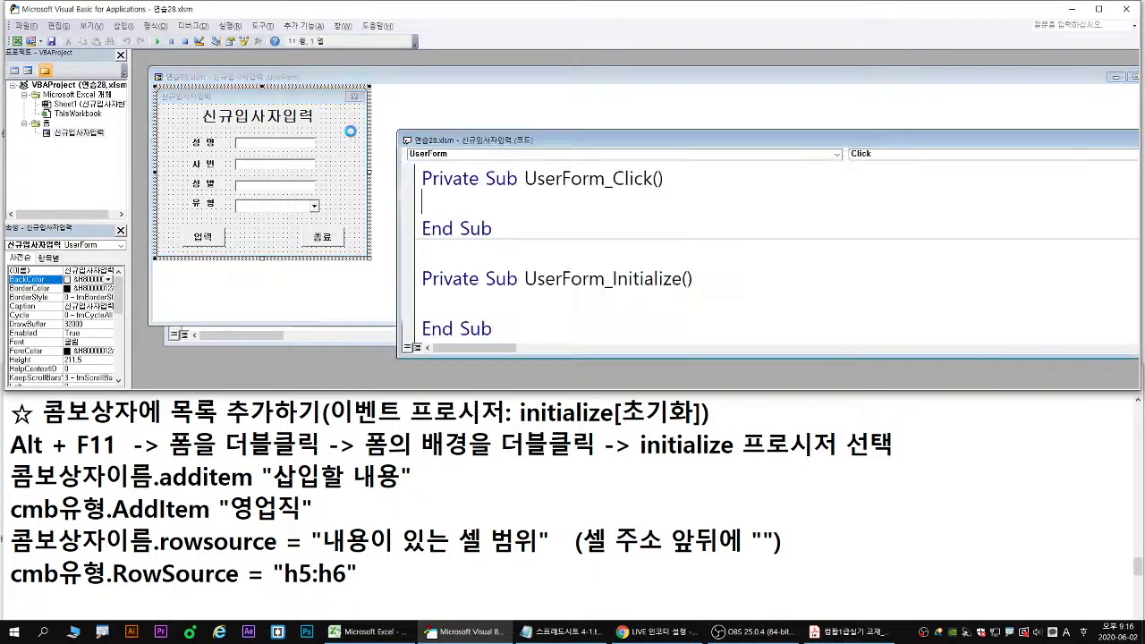
{"action": "left_click", "coordinate": [875, 156]}
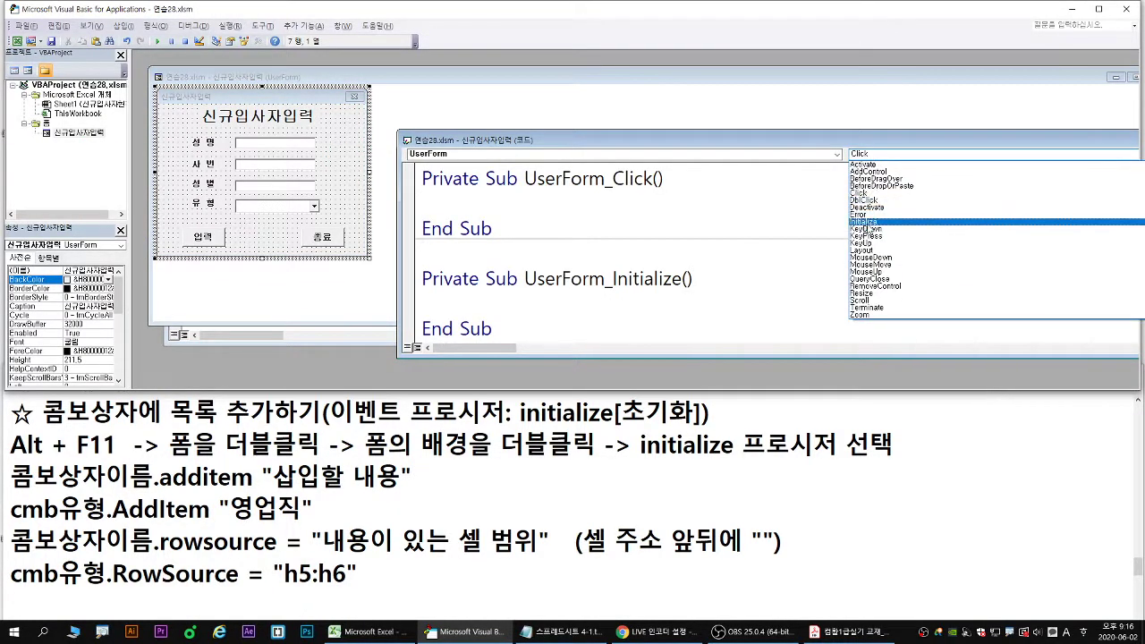
{"action": "left_click", "coordinate": [864, 221]}
{"action": "left_click", "coordinate": [489, 277]}
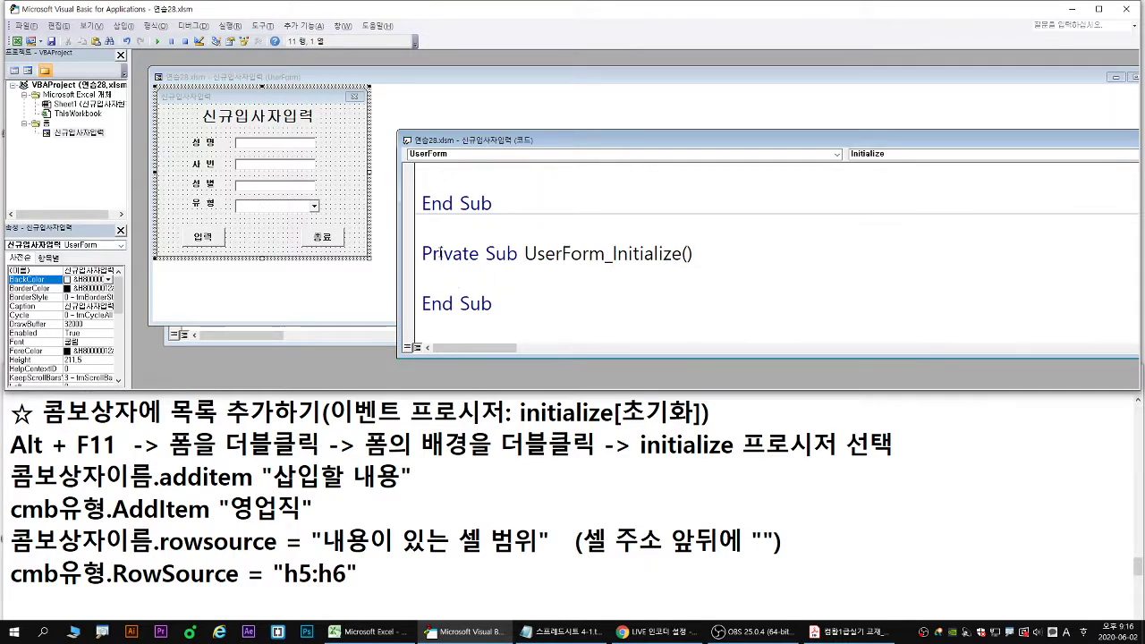
{"action": "key", "text": "ctrl+1"}
{"action": "left_click", "coordinate": [432, 276]}
{"action": "left_click_drag", "start_coordinate": [432, 276], "coordinate": [346, 286]}
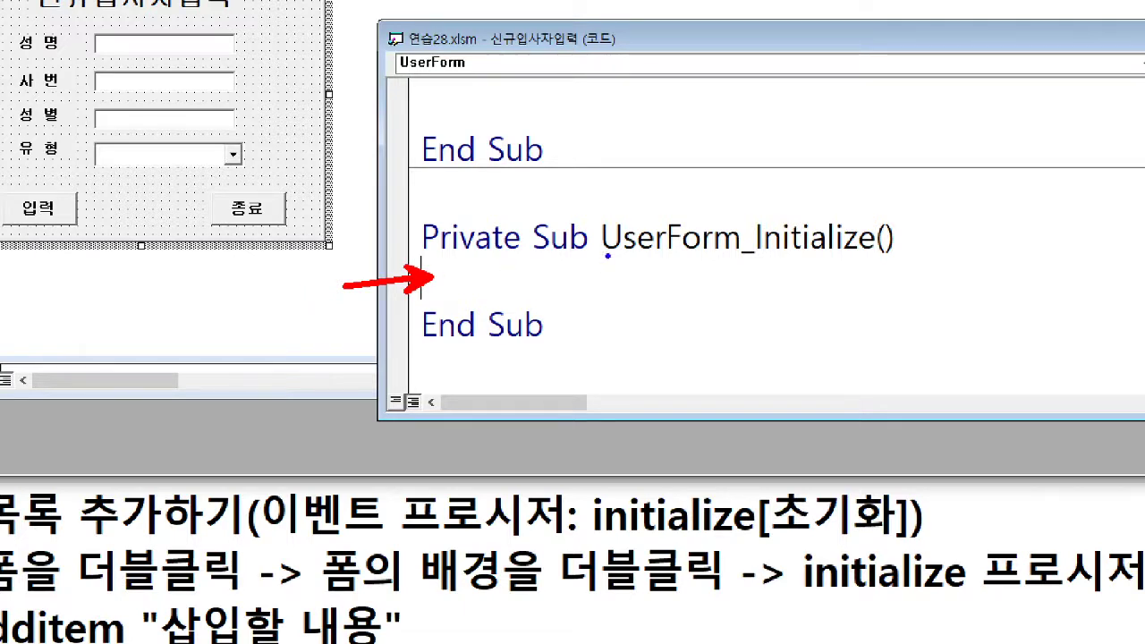
{"action": "mouse_move", "coordinate": [608, 266]}
{"action": "left_mouse_down"}
{"action": "mouse_move", "coordinate": [817, 284]}
{"action": "mouse_move", "coordinate": [902, 266]}
{"action": "left_mouse_up"}
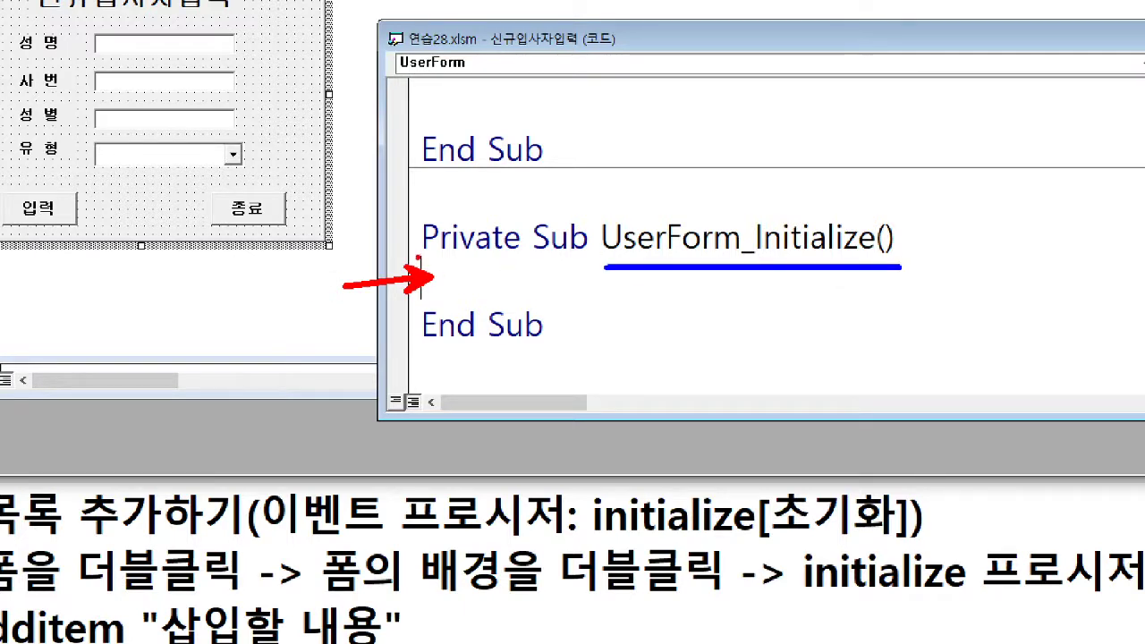
{"action": "key", "text": "Escape"}
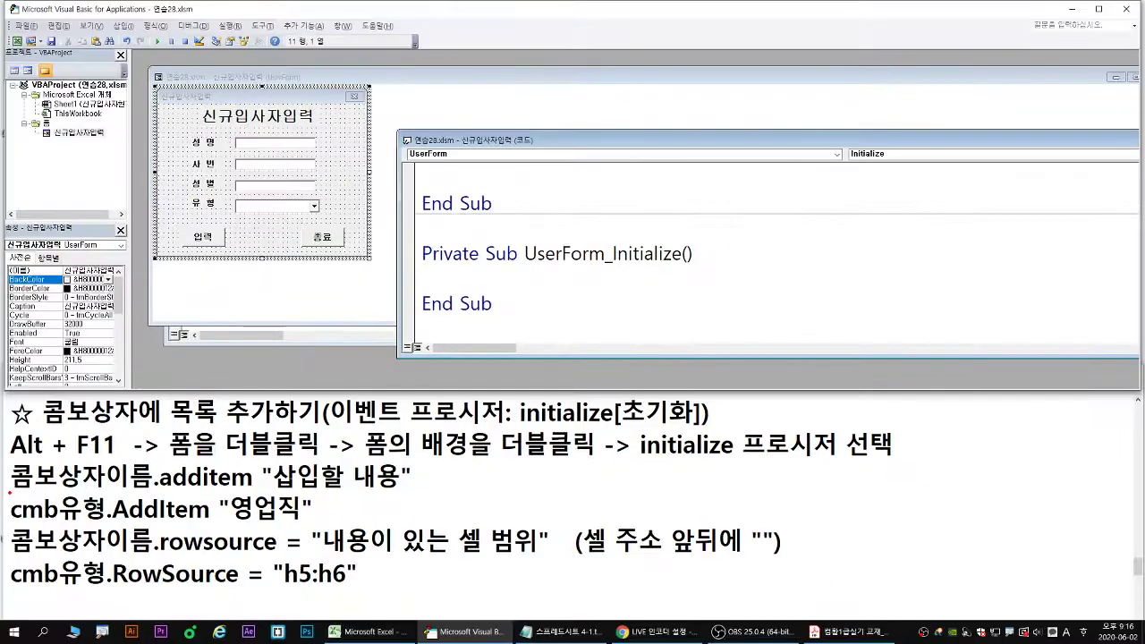
{"action": "left_click_drag", "start_coordinate": [11, 492], "coordinate": [404, 488]}
{"action": "key", "text": "g"}
{"action": "key", "text": "r"}
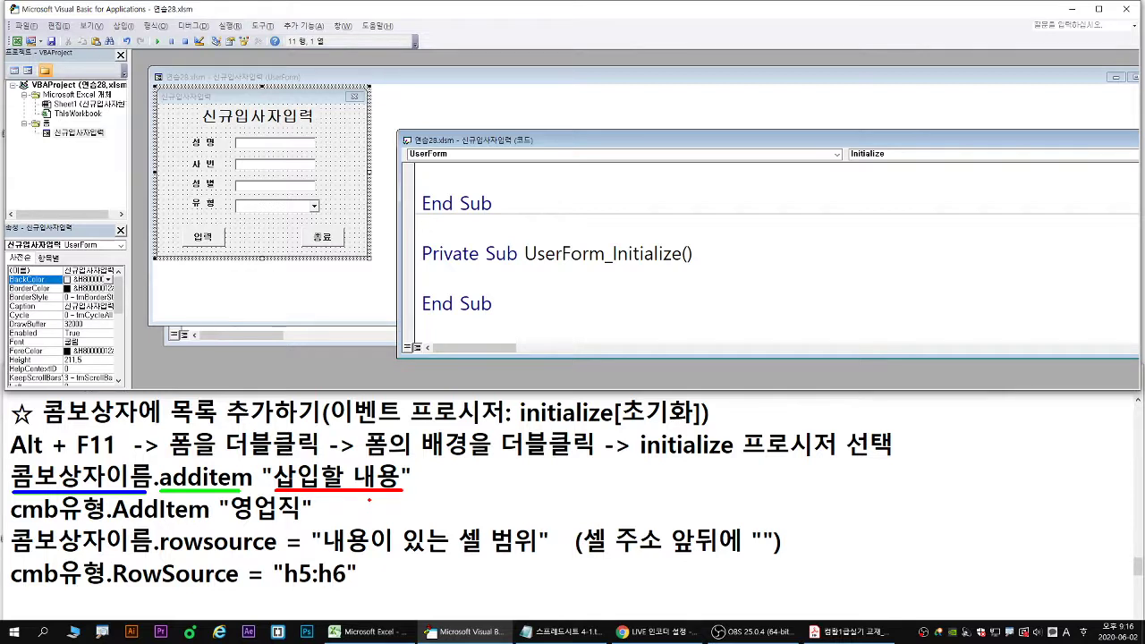
- Return to the 신규입사자입력 form design and check the control names of the 유형 combo box and the 성명 and 성별 text boxes
{"action": "double_click", "coordinate": [85, 134]}
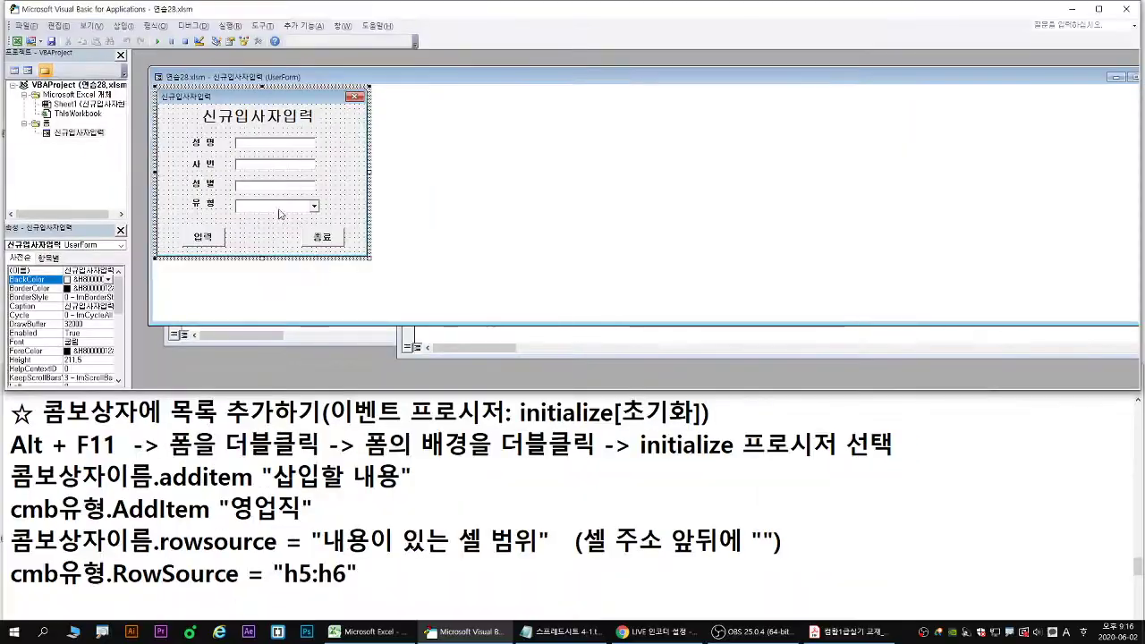
{"action": "left_click", "coordinate": [517, 261]}
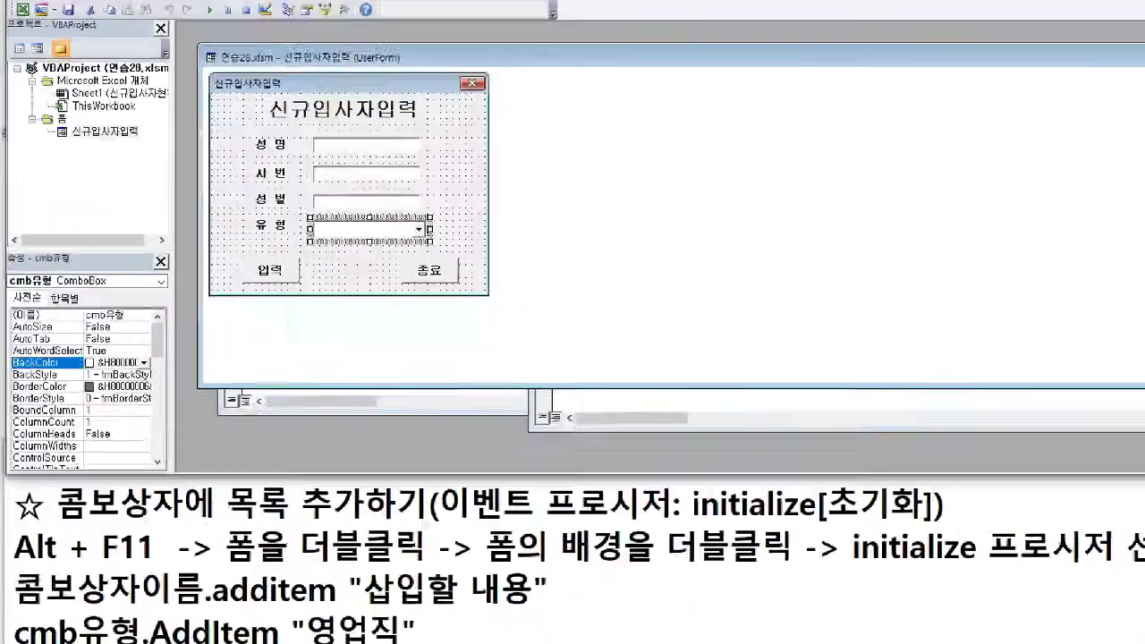
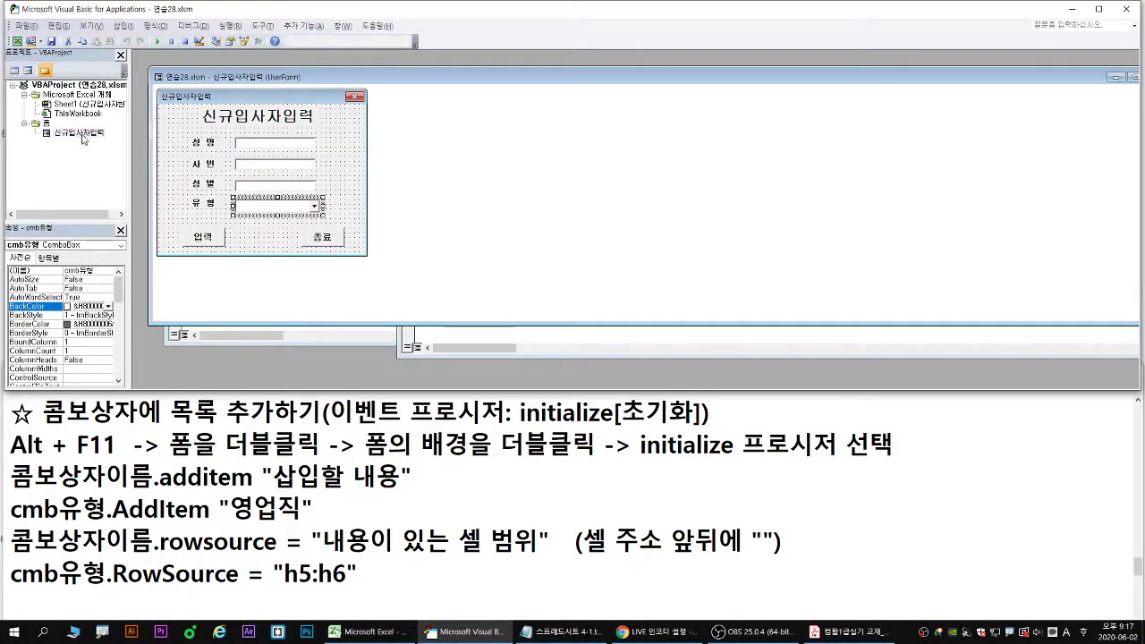
{"action": "left_click", "coordinate": [284, 146]}
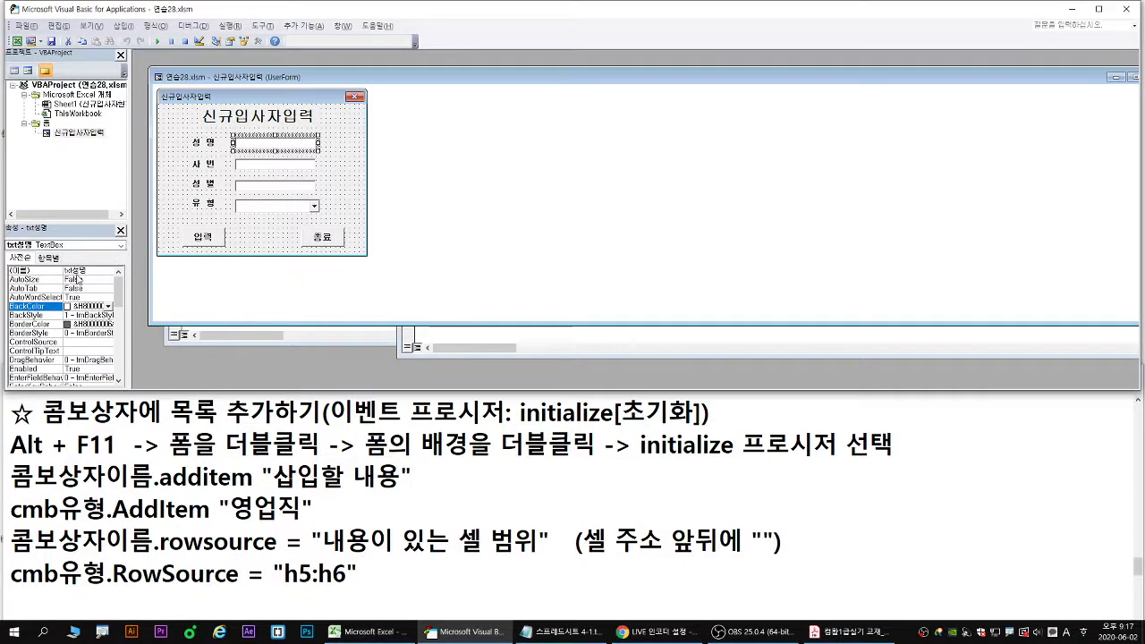
{"action": "left_click", "coordinate": [282, 208]}
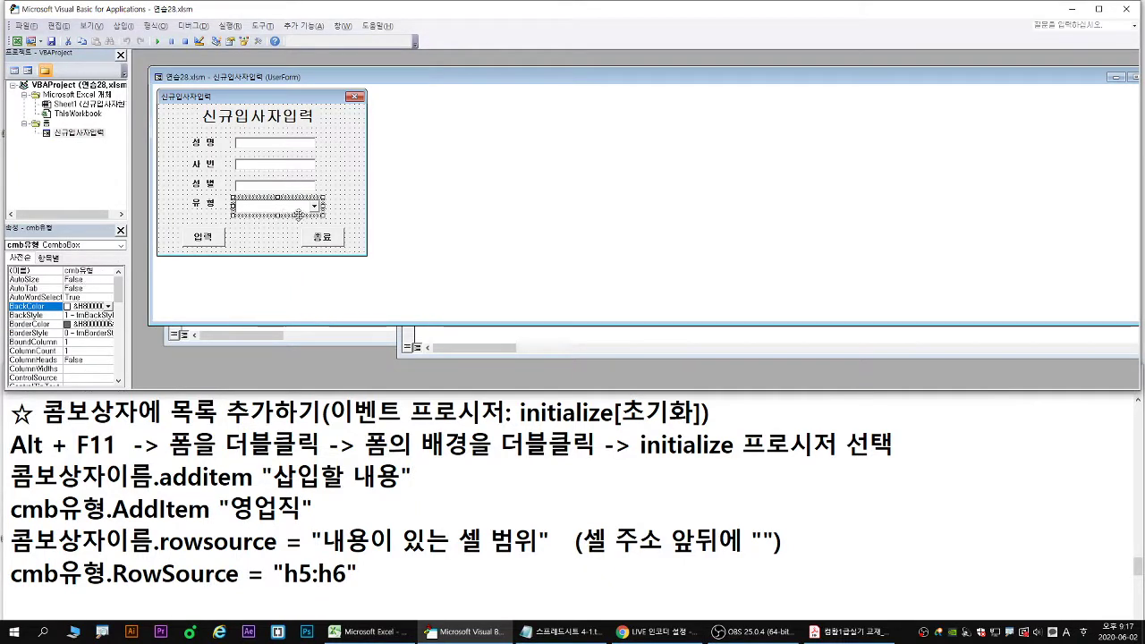
{"action": "left_click", "coordinate": [259, 190]}
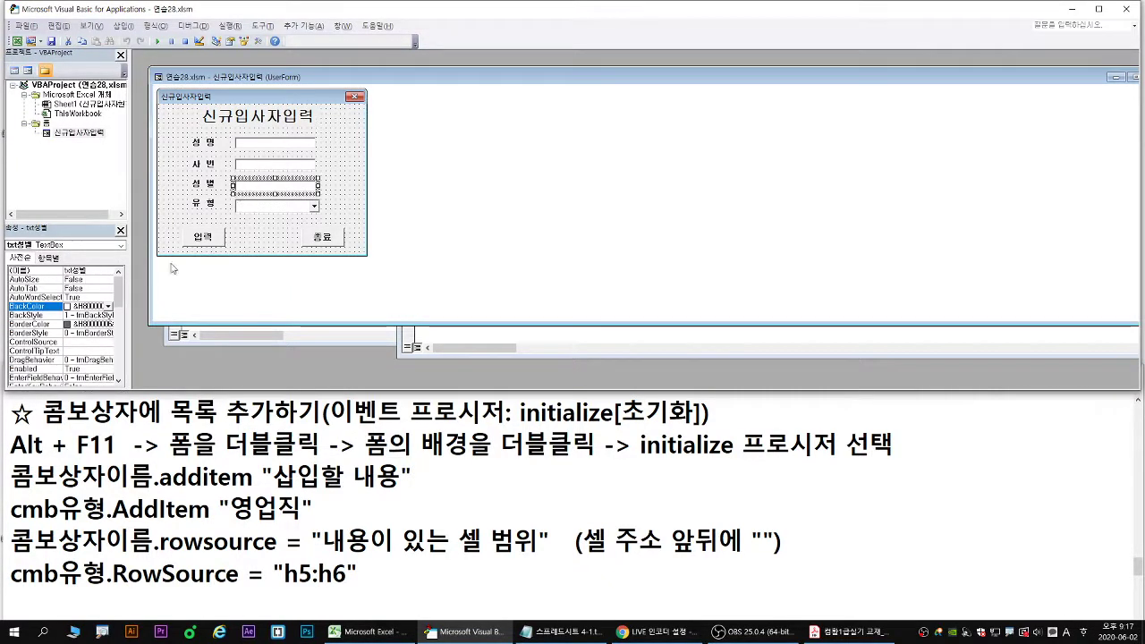
{"action": "left_click", "coordinate": [284, 206]}
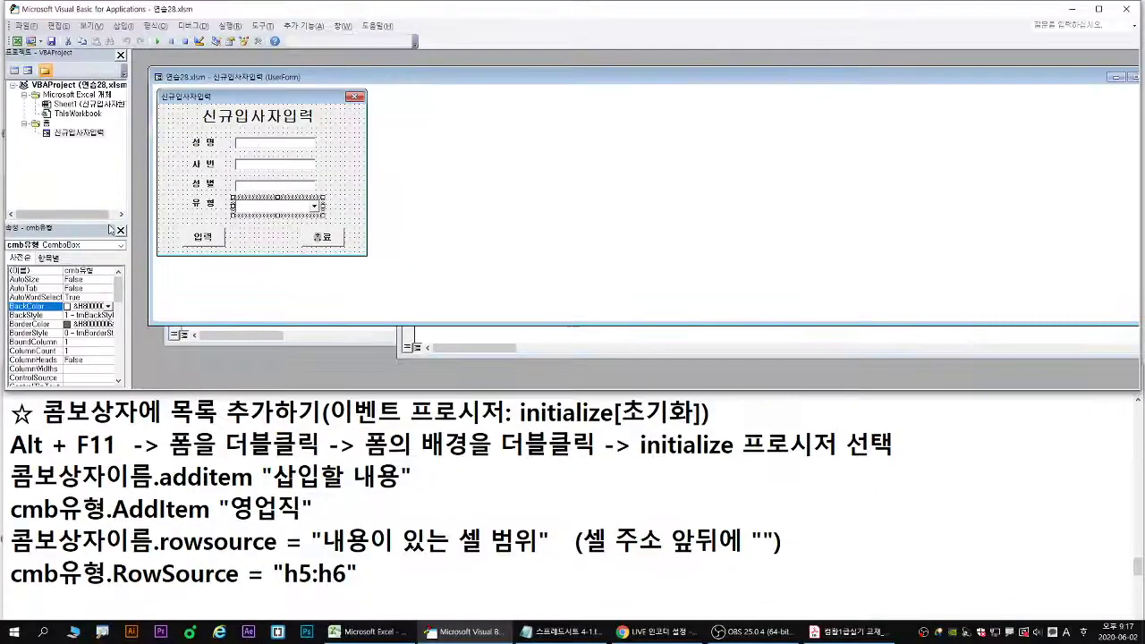
- Close the Properties window and display it again
{"action": "left_click", "coordinate": [211, 269]}
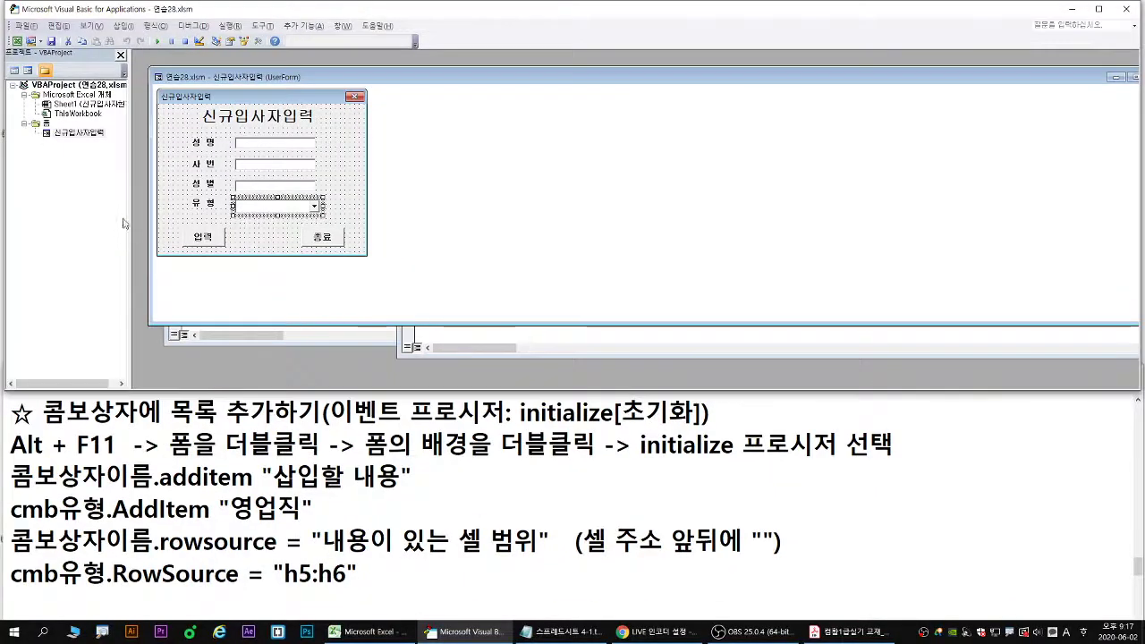
{"action": "left_click", "coordinate": [92, 26]}
{"action": "left_click", "coordinate": [103, 184]}
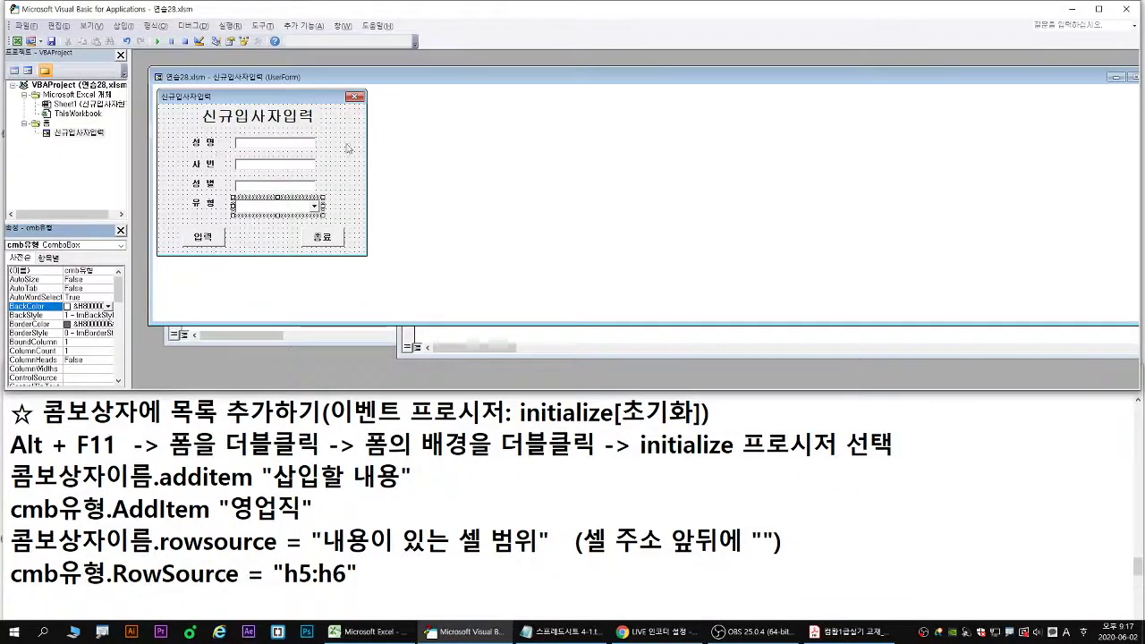
- Open the form's code from its background and go to the UserForm's Initialize procedure
{"action": "double_click", "coordinate": [348, 149]}
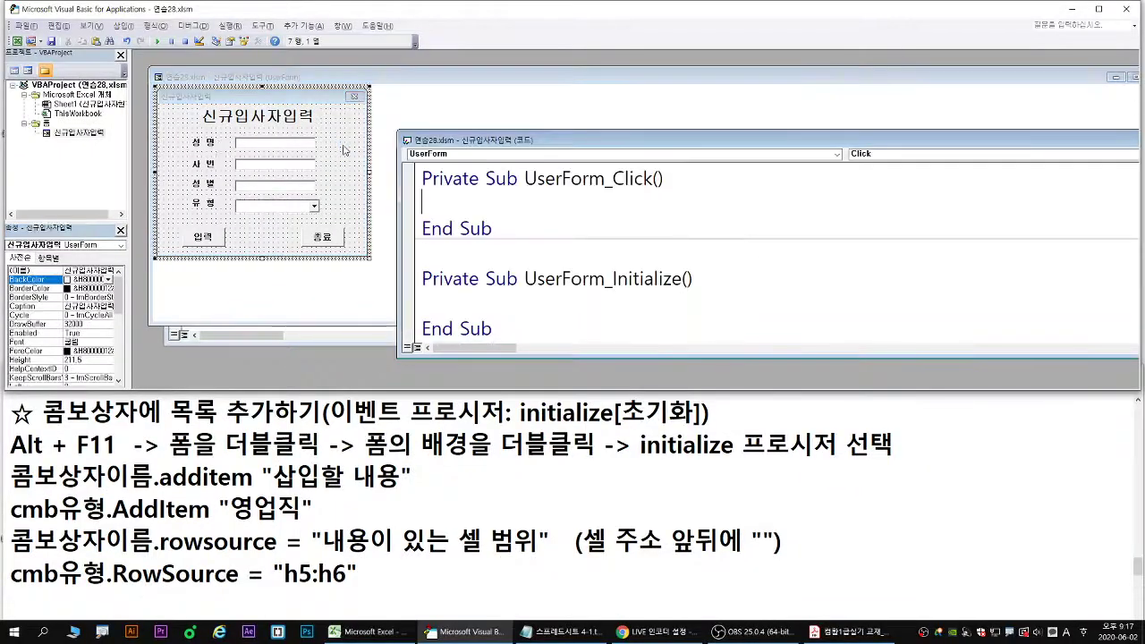
{"action": "left_click", "coordinate": [874, 160]}
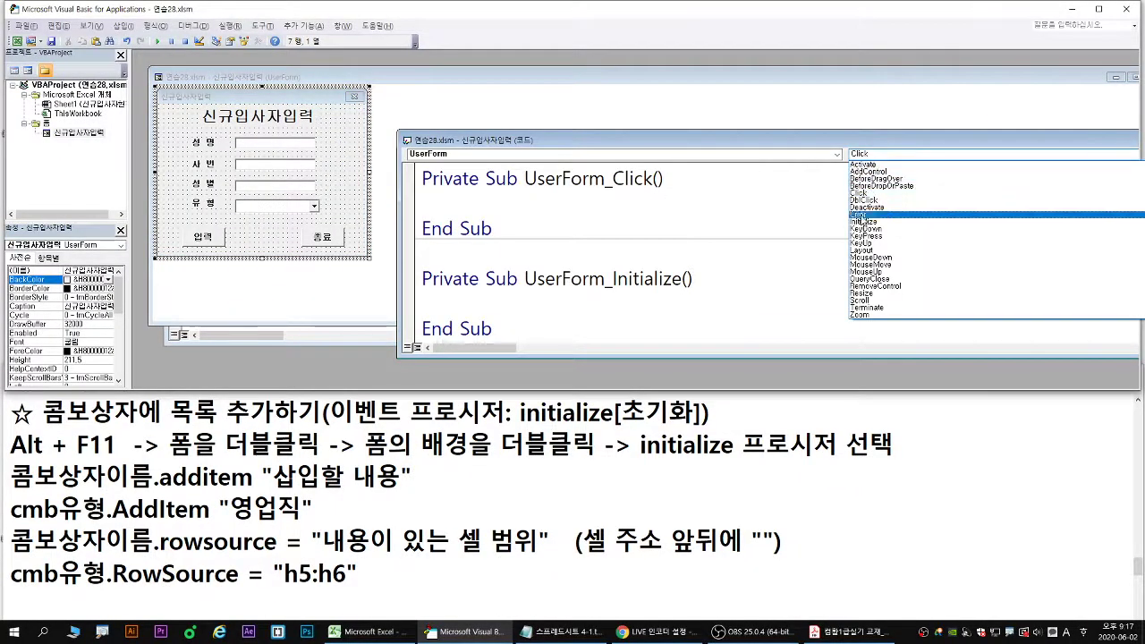
{"action": "left_click", "coordinate": [864, 222]}
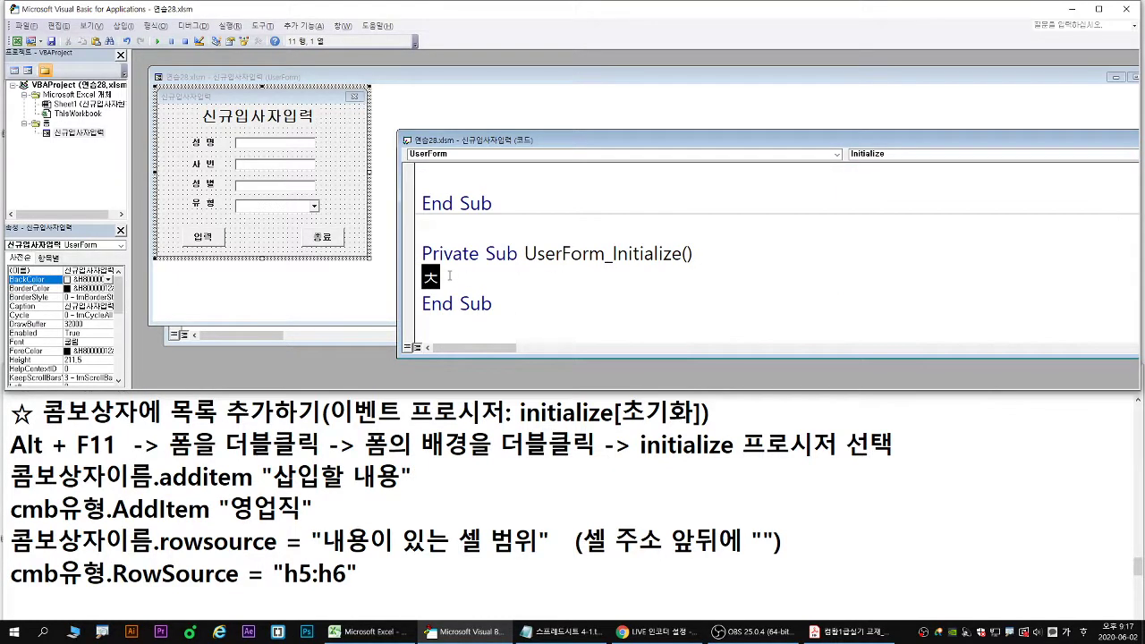
- Start a statement in UserForm_Initialize that calls the AddItem method of cmb유형
{"action": "type", "text": "cmb유형"}
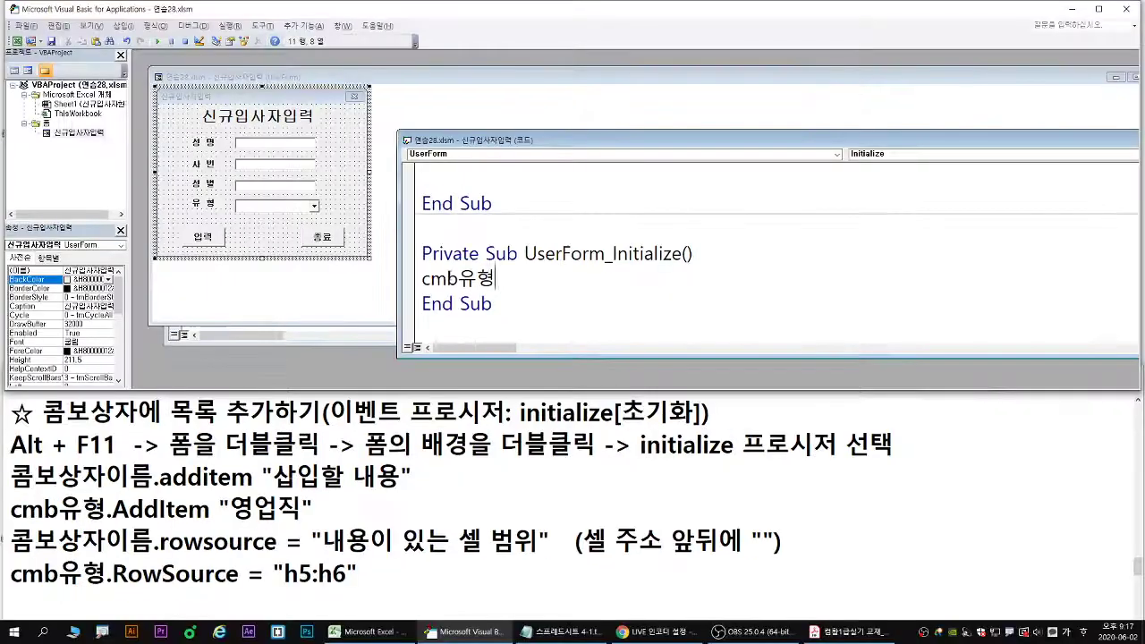
{"action": "type", "text": "."}
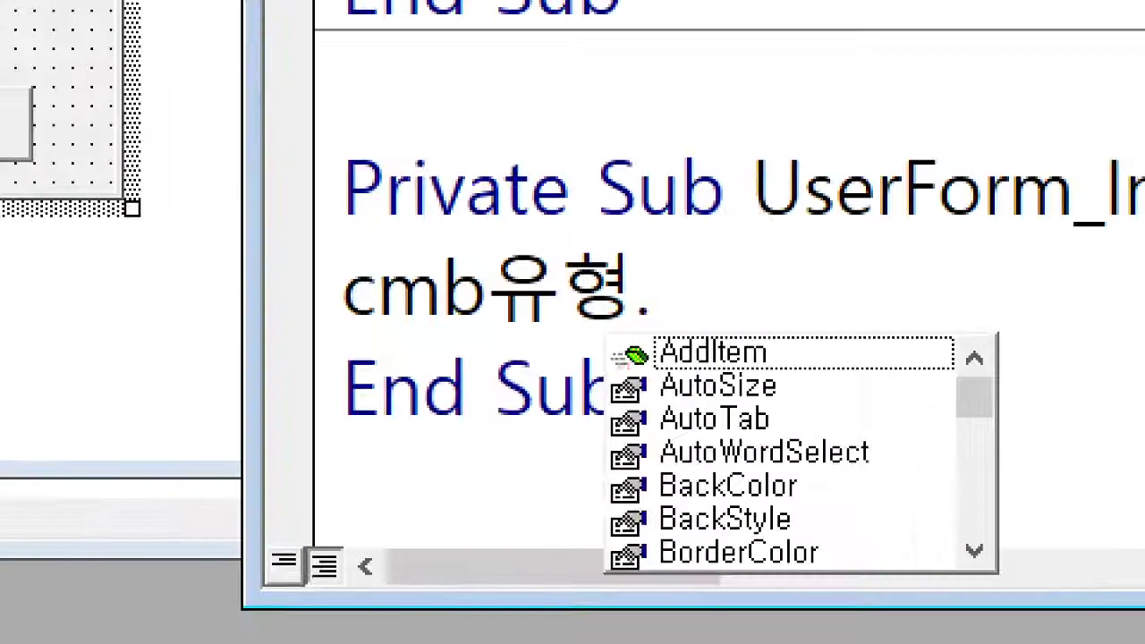
{"action": "left_click_drag", "start_coordinate": [647, 370], "coordinate": [771, 379]}
{"action": "key", "text": "r"}
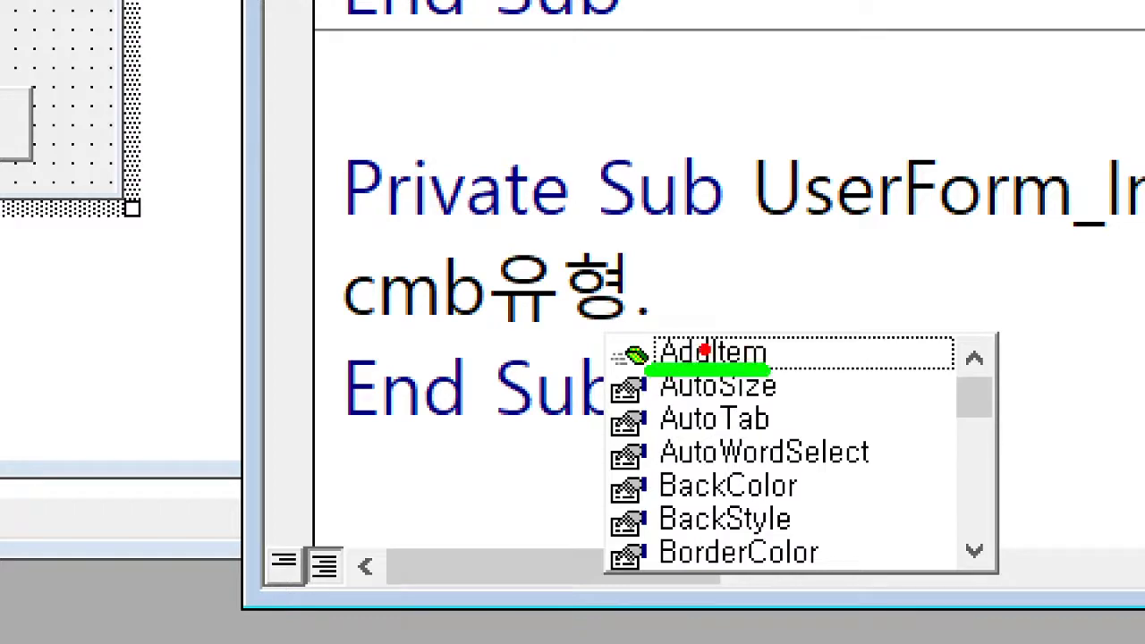
{"action": "mouse_move", "coordinate": [684, 288]}
{"action": "left_mouse_down"}
{"action": "mouse_move", "coordinate": [732, 349]}
{"action": "mouse_move", "coordinate": [782, 309]}
{"action": "left_mouse_up"}
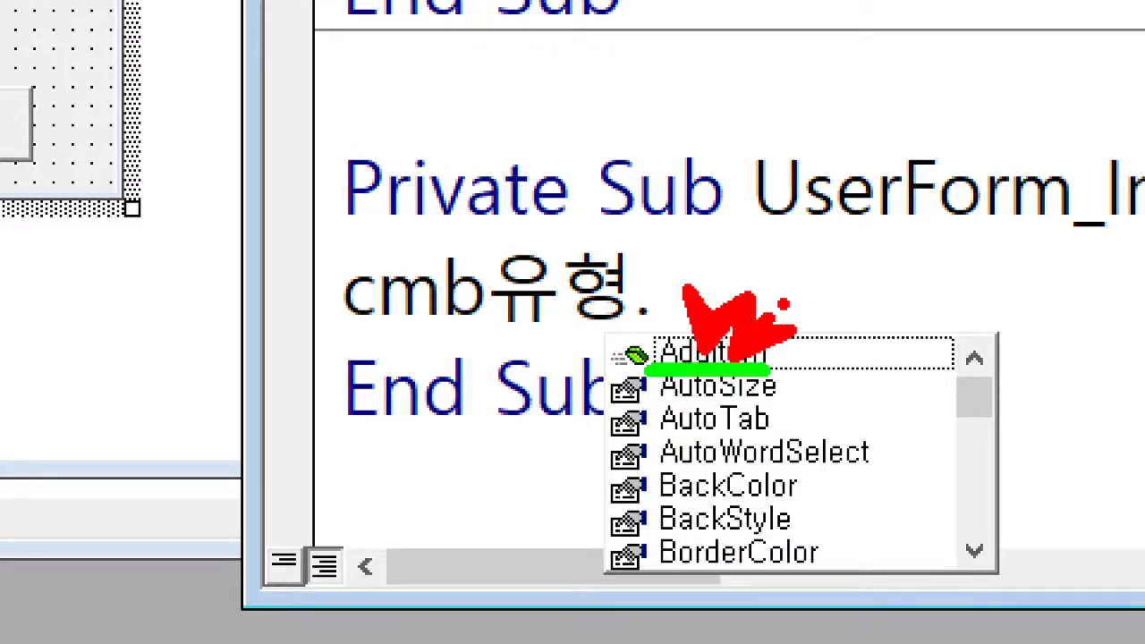
{"action": "key", "text": "Escape"}
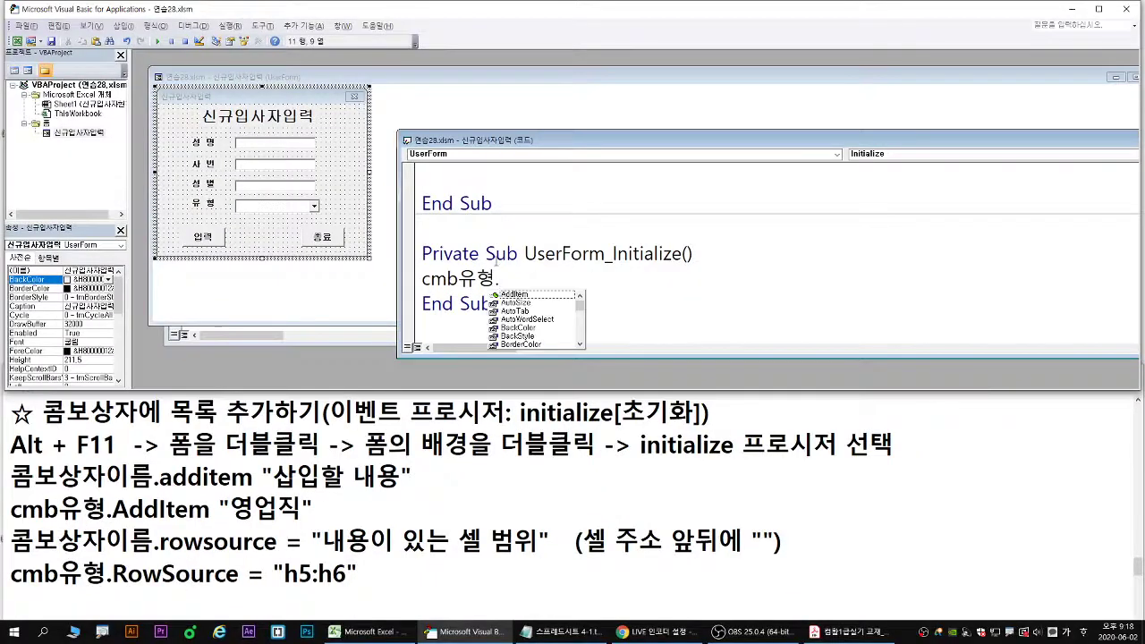
{"action": "double_click", "coordinate": [522, 297]}
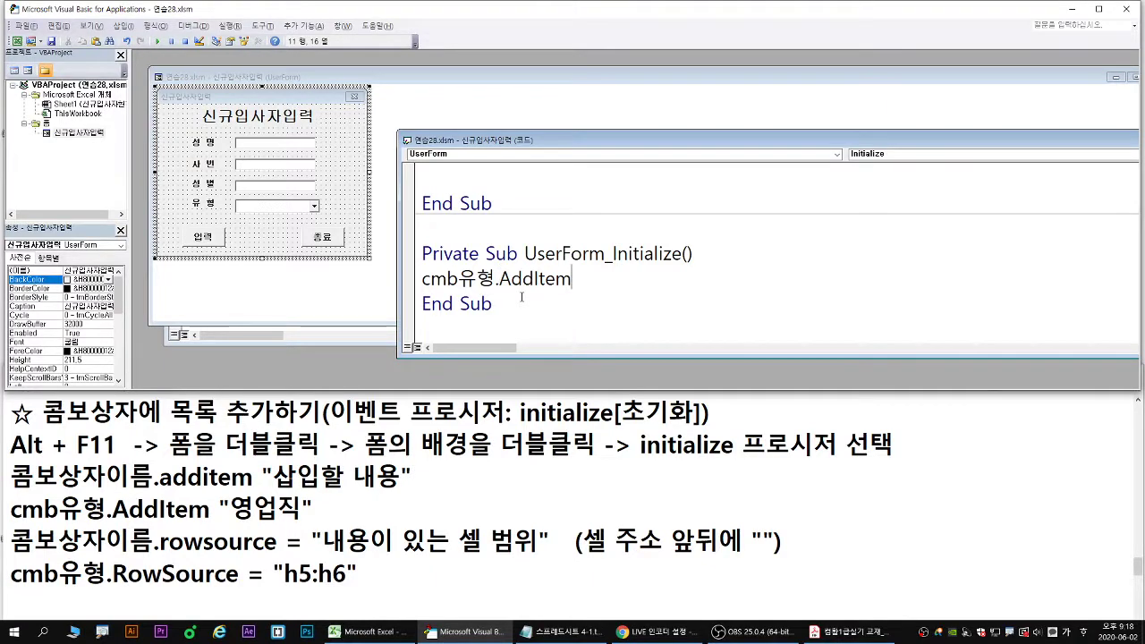
{"action": "key", "text": "ctrl+1"}
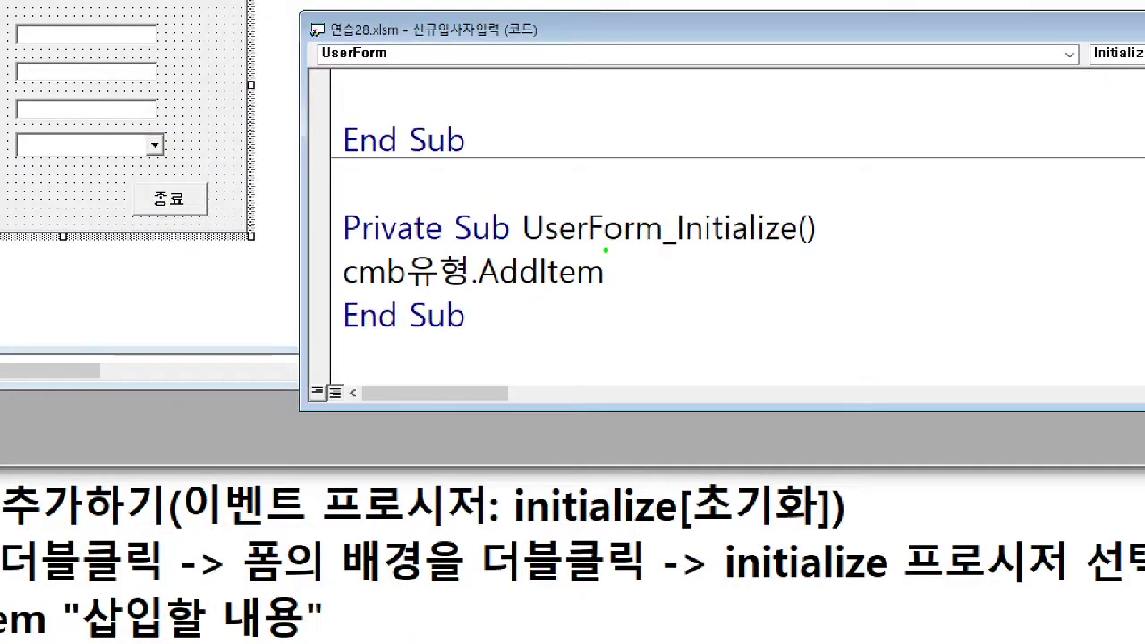
{"action": "left_click_drag", "start_coordinate": [488, 293], "coordinate": [566, 292]}
{"action": "key", "text": "r"}
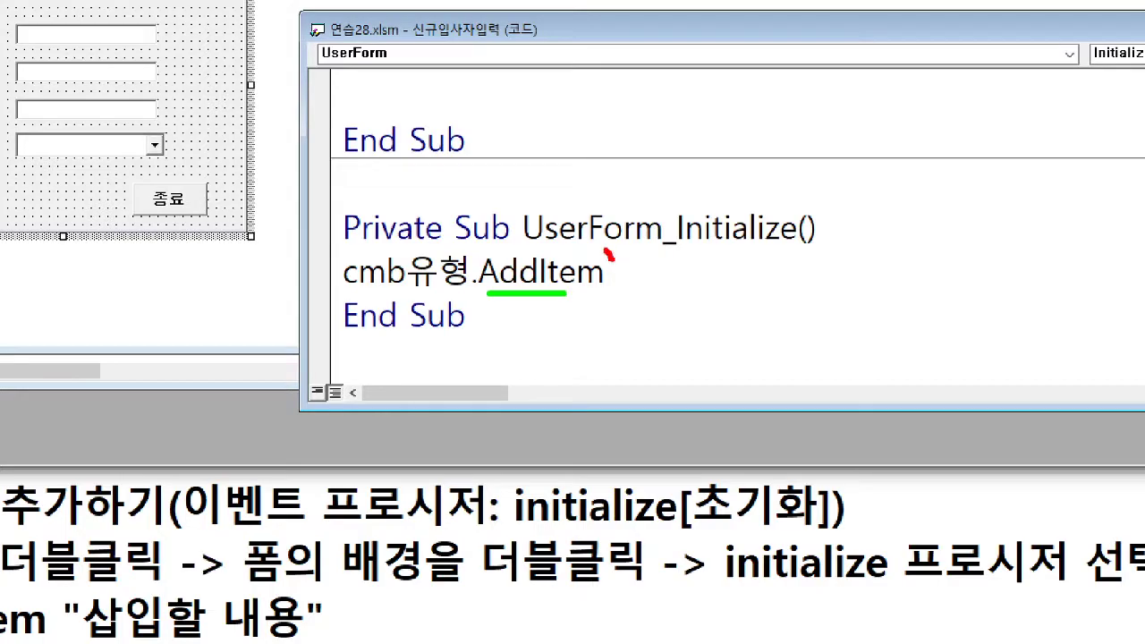
{"action": "left_click_drag", "start_coordinate": [609, 255], "coordinate": [627, 245]}
{"action": "key", "text": "Escape"}
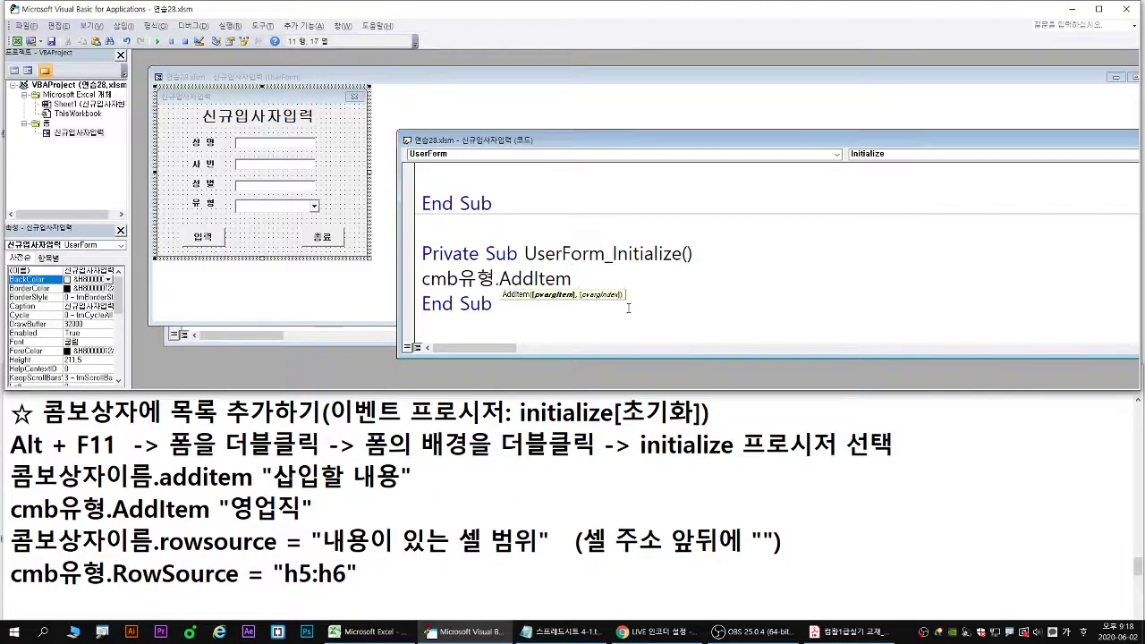
{"action": "key", "text": "ctrl+1"}
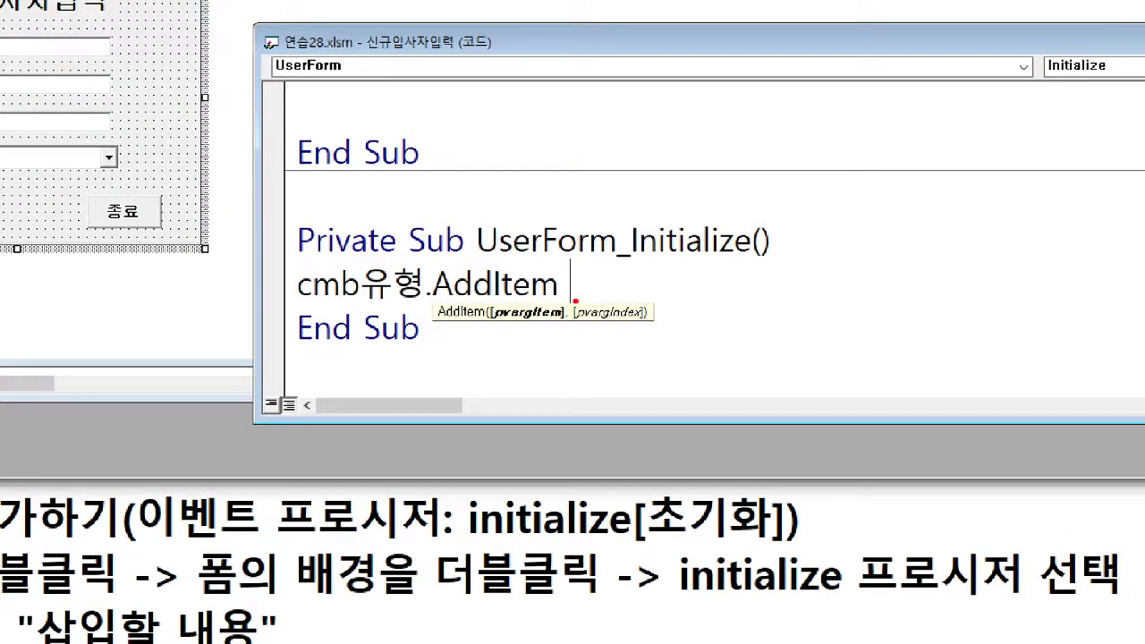
{"action": "key", "text": "b"}
{"action": "left_click_drag", "start_coordinate": [574, 302], "coordinate": [599, 301]}
{"action": "key", "text": "g"}
{"action": "left_click_drag", "start_coordinate": [542, 261], "coordinate": [571, 254]}
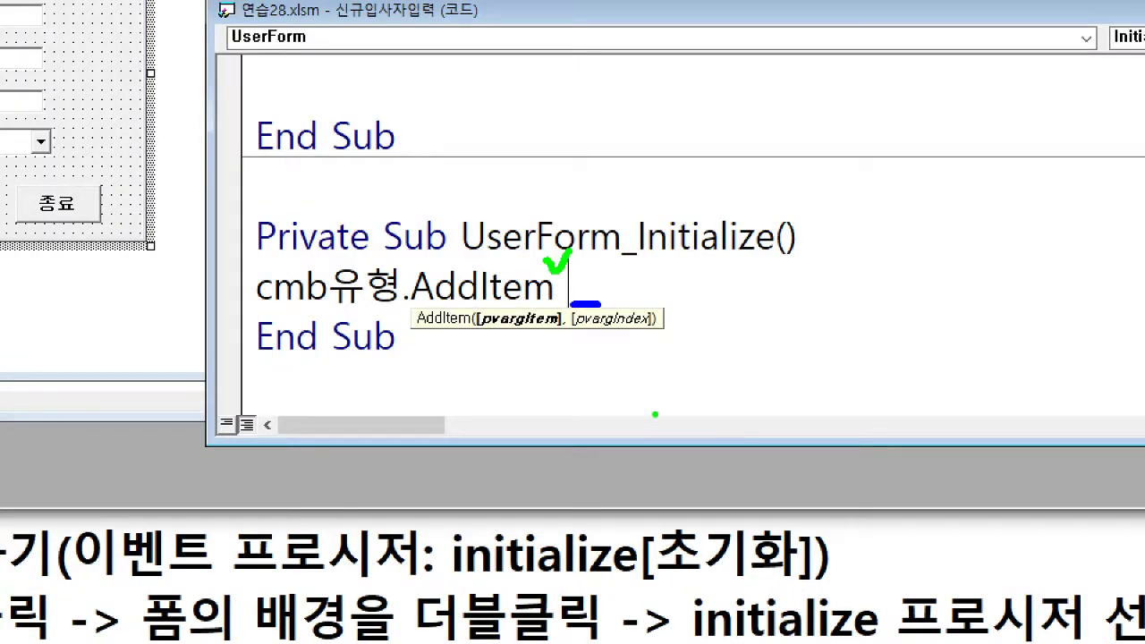
{"action": "left_click_drag", "start_coordinate": [525, 332], "coordinate": [554, 332]}
{"action": "key", "text": "Escape"}
- Complete the AddItem statement with the text "영업직", start a new line below it, and make the code window taller
{"action": "type", "text": "\"dui"}
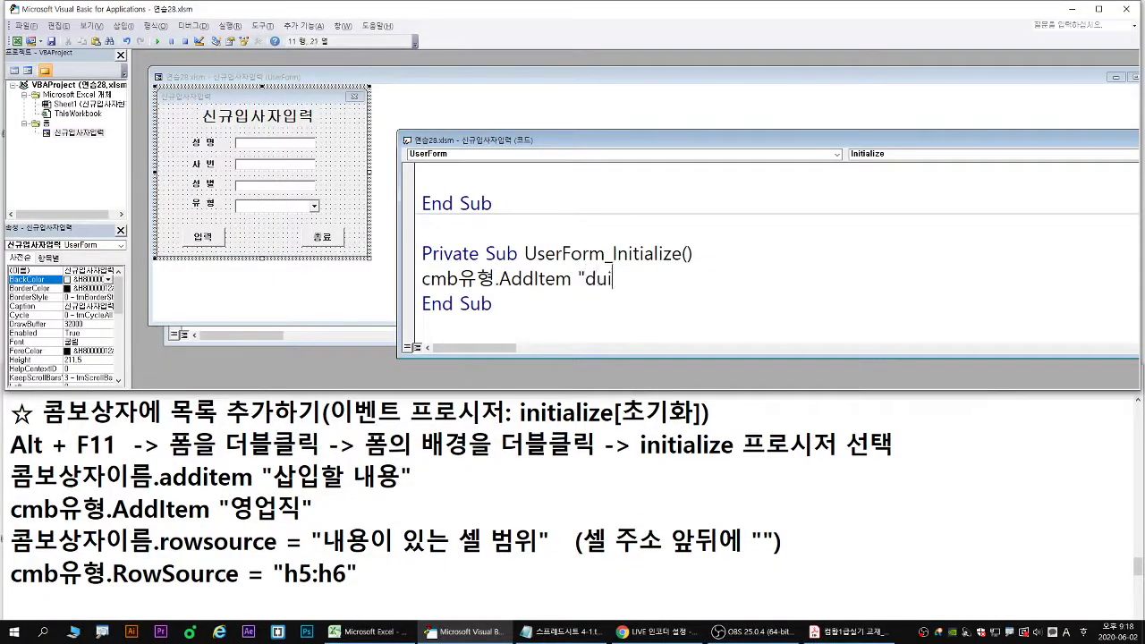
{"action": "key", "text": "BackSpace"}
{"action": "key", "text": "BackSpace"}
{"action": "key", "text": "BackSpace"}
{"action": "key", "text": "Hangul"}
{"action": "type", "text": "영어"}
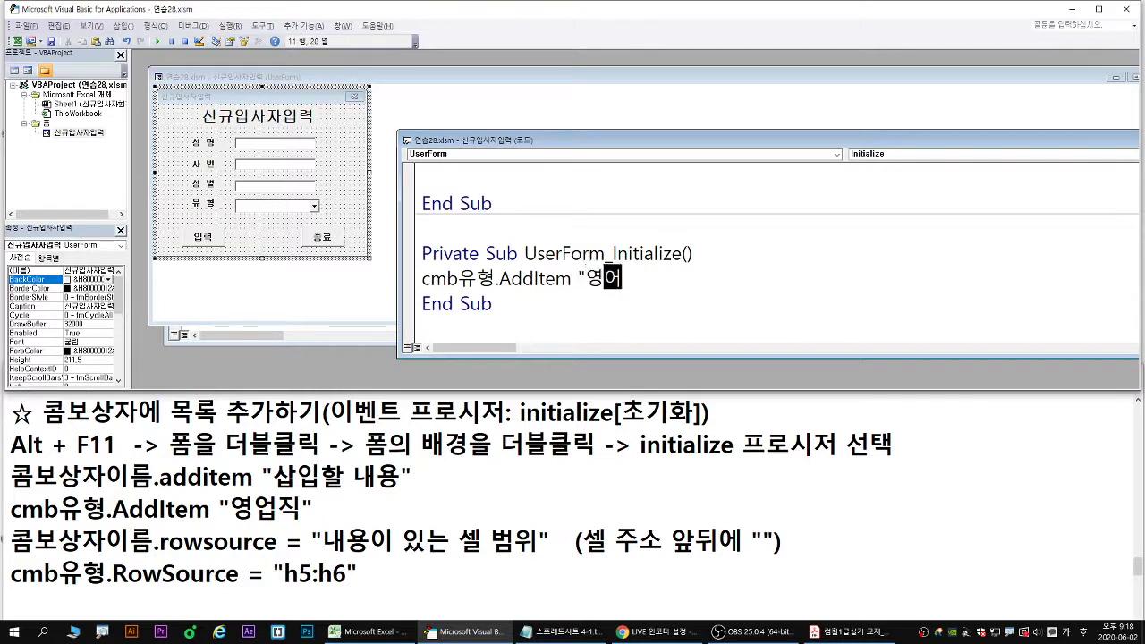
{"action": "type", "text": "ㅂ직\""}
{"action": "key", "text": "Return"}
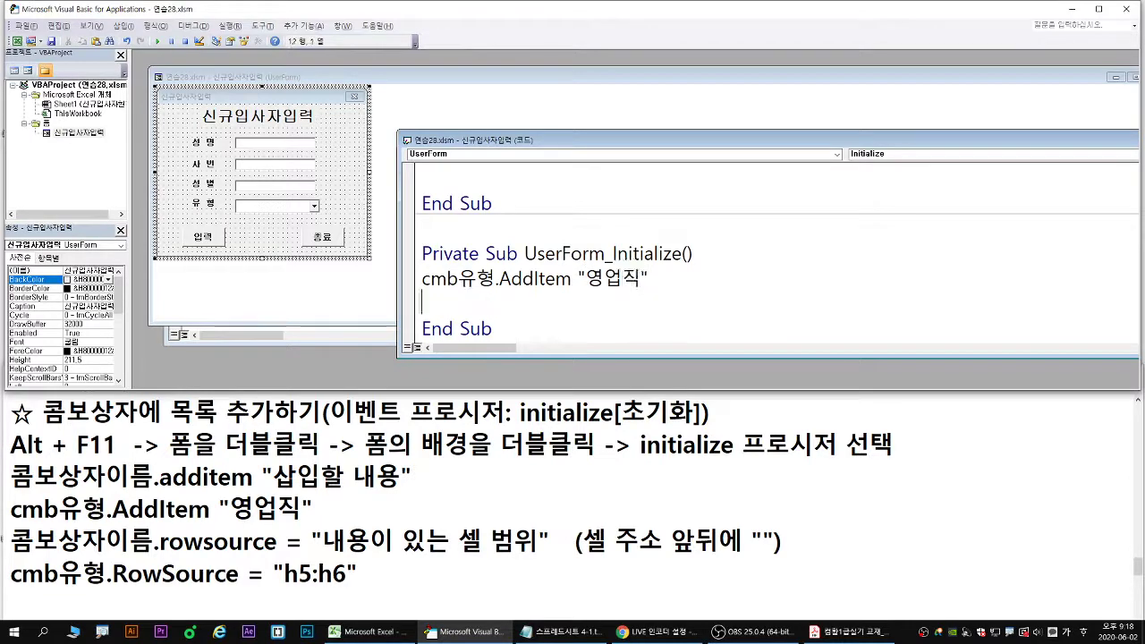
{"action": "left_click_drag", "start_coordinate": [644, 132], "coordinate": [646, 77]}
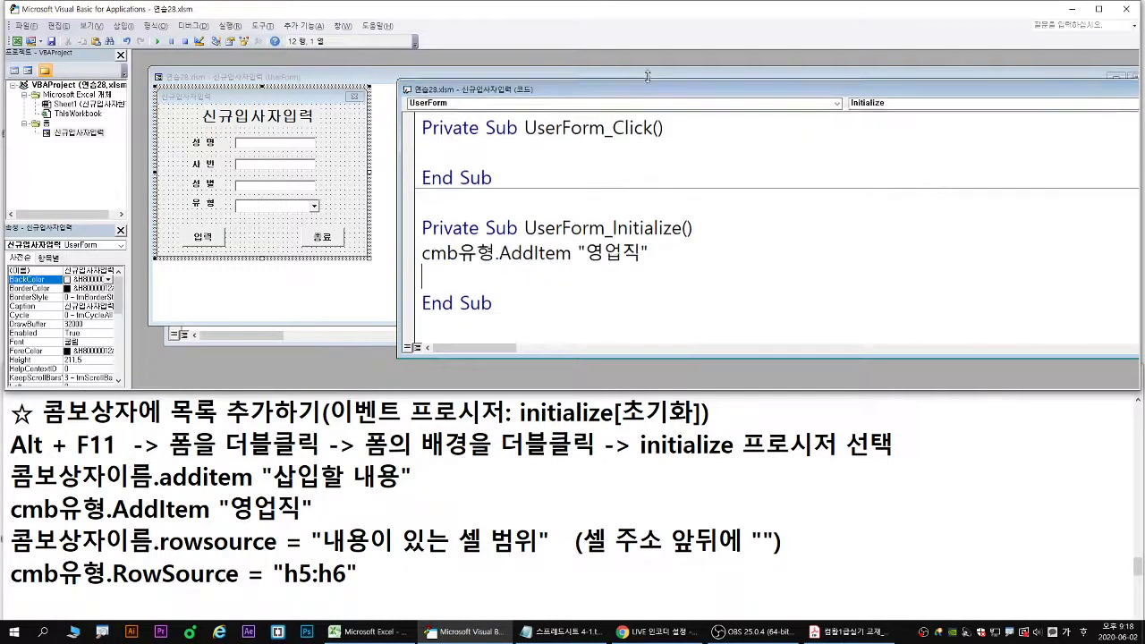
- Duplicate the cmb유형.AddItem "영업직" statement on the next line and change its item text to "서비스직"
{"action": "left_click_drag", "start_coordinate": [422, 245], "coordinate": [663, 254]}
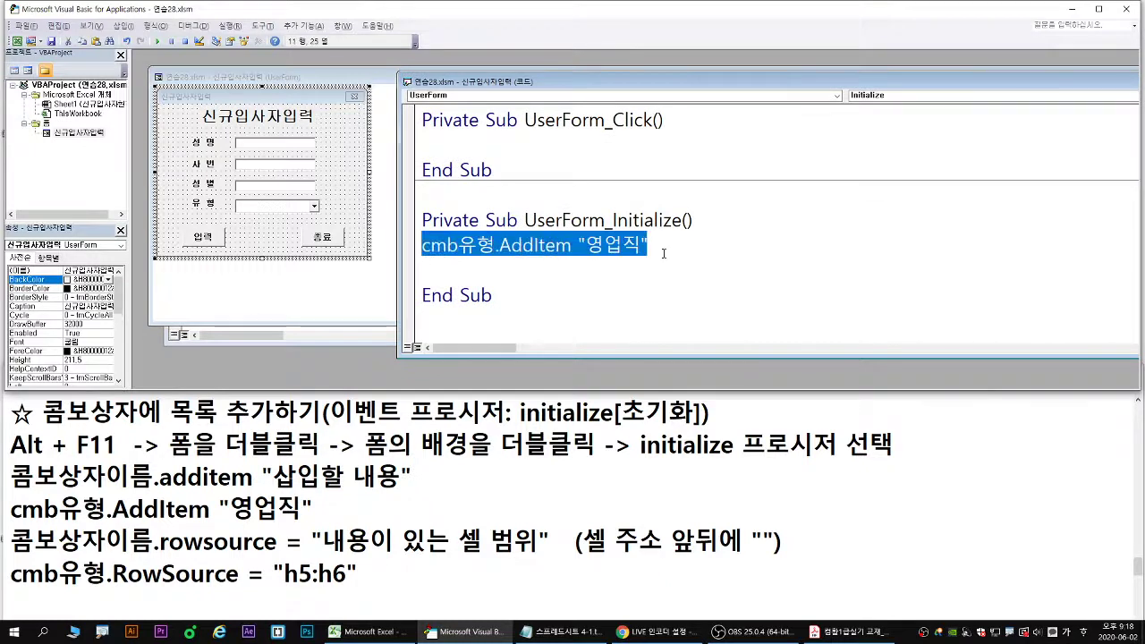
{"action": "right_click", "coordinate": [619, 249]}
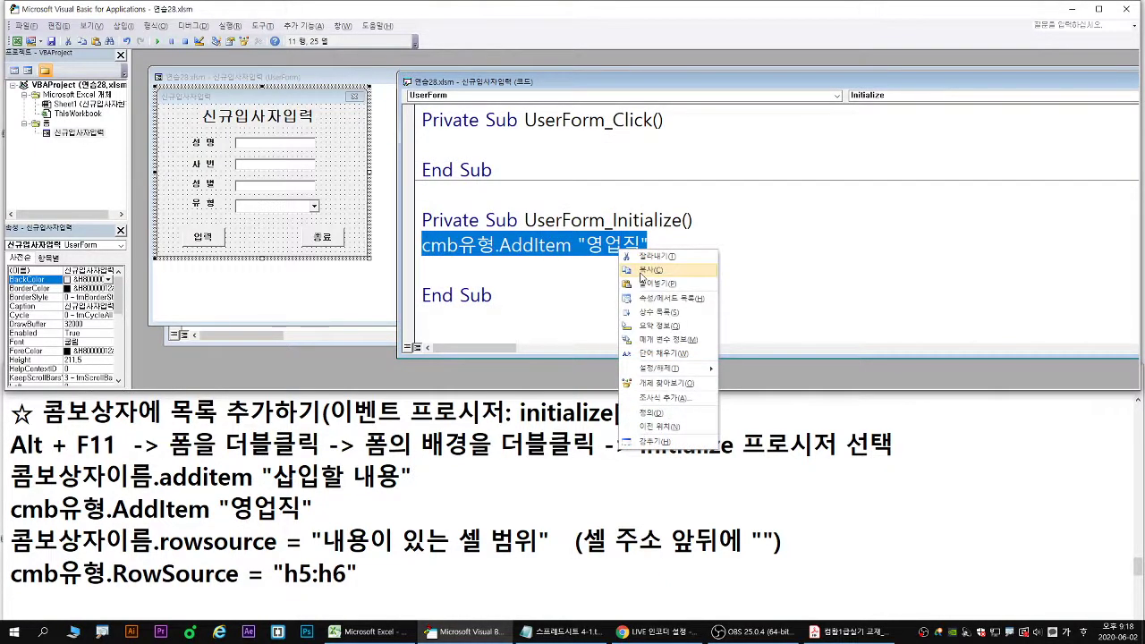
{"action": "left_click", "coordinate": [642, 271]}
{"action": "left_click", "coordinate": [438, 271]}
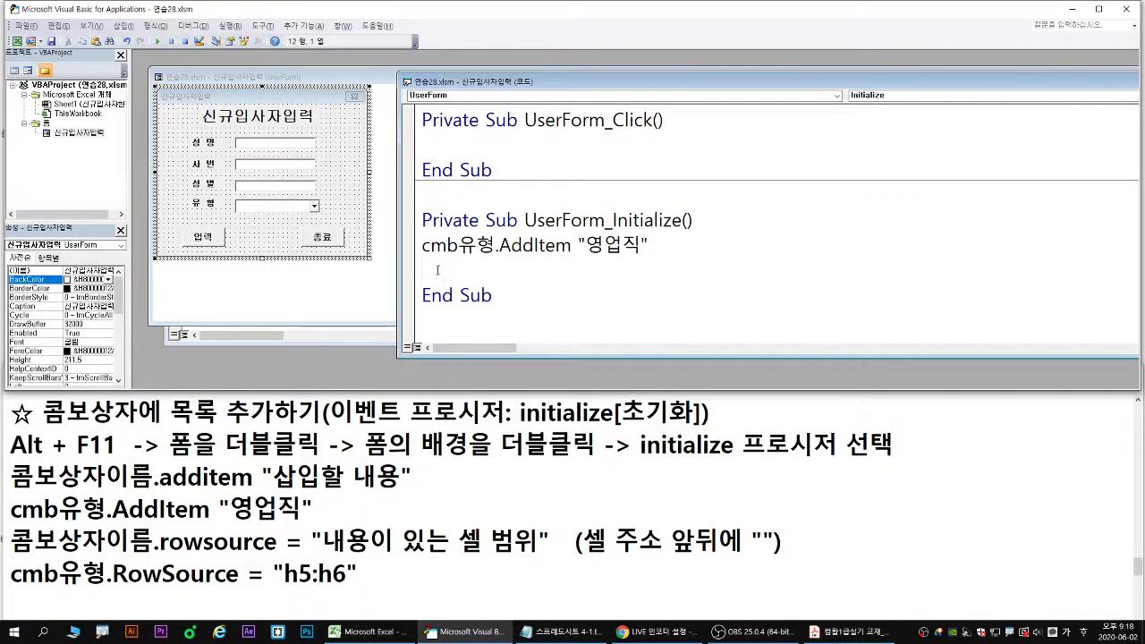
{"action": "right_click", "coordinate": [438, 271]}
{"action": "left_click", "coordinate": [483, 314]}
{"action": "left_click_drag", "start_coordinate": [586, 270], "coordinate": [623, 270]}
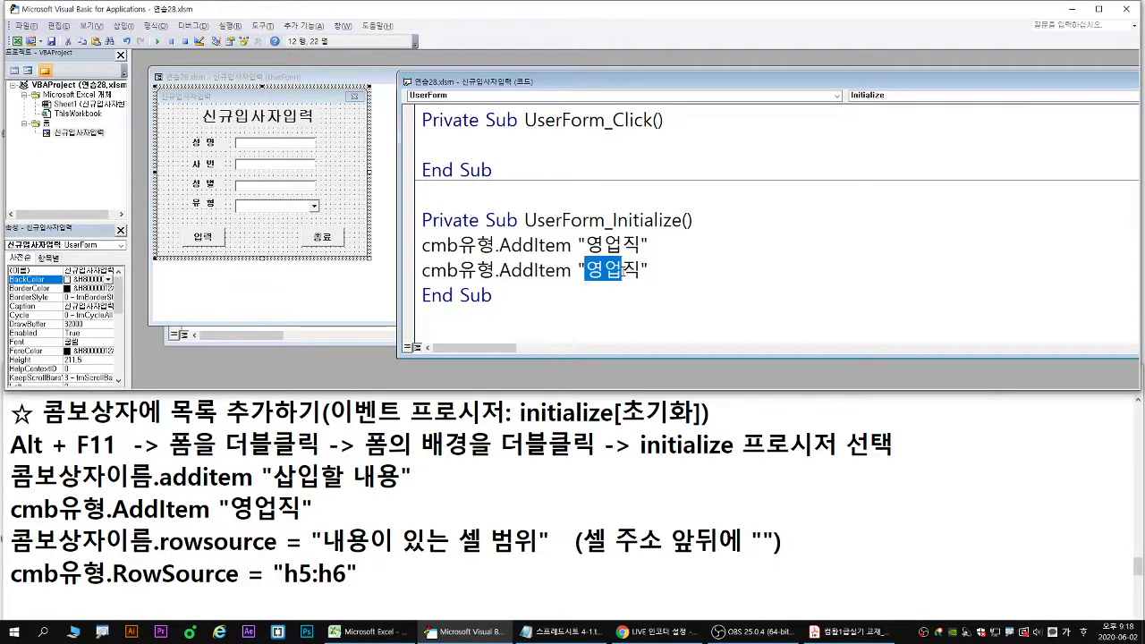
{"action": "type", "text": "서비스"}
{"action": "key", "text": "End"}
- Add a third cmb유형.AddItem statement below by pasting the copied line and change its item text to "프리랜서"
{"action": "key", "text": "Return"}
{"action": "right_click", "coordinate": [450, 296]}
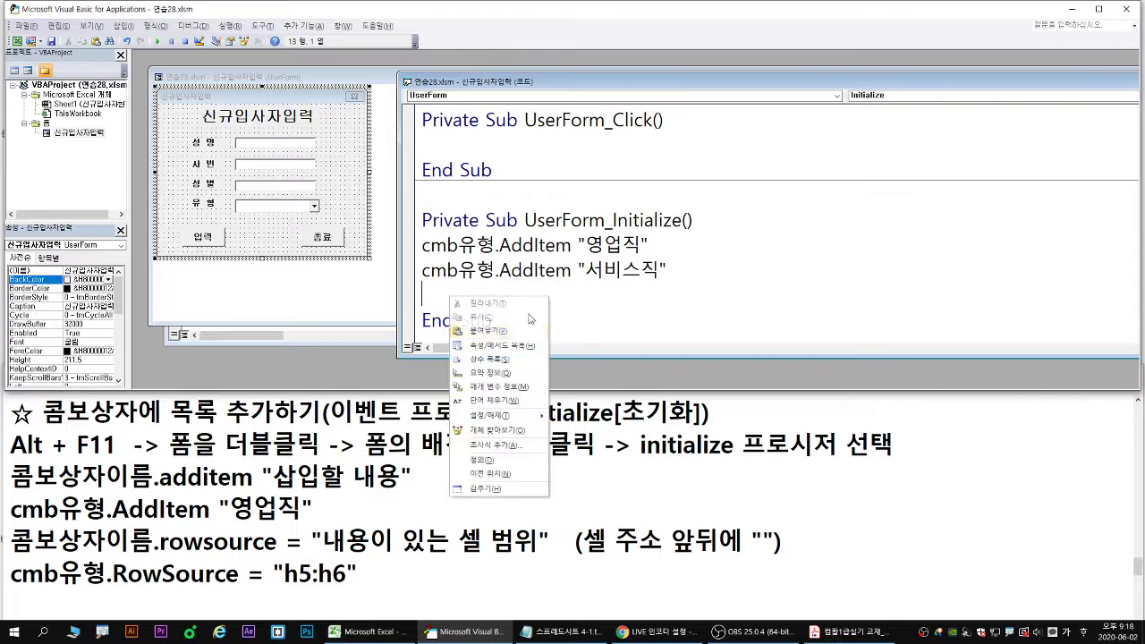
{"action": "left_click", "coordinate": [494, 332]}
{"action": "left_click_drag", "start_coordinate": [585, 295], "coordinate": [639, 301]}
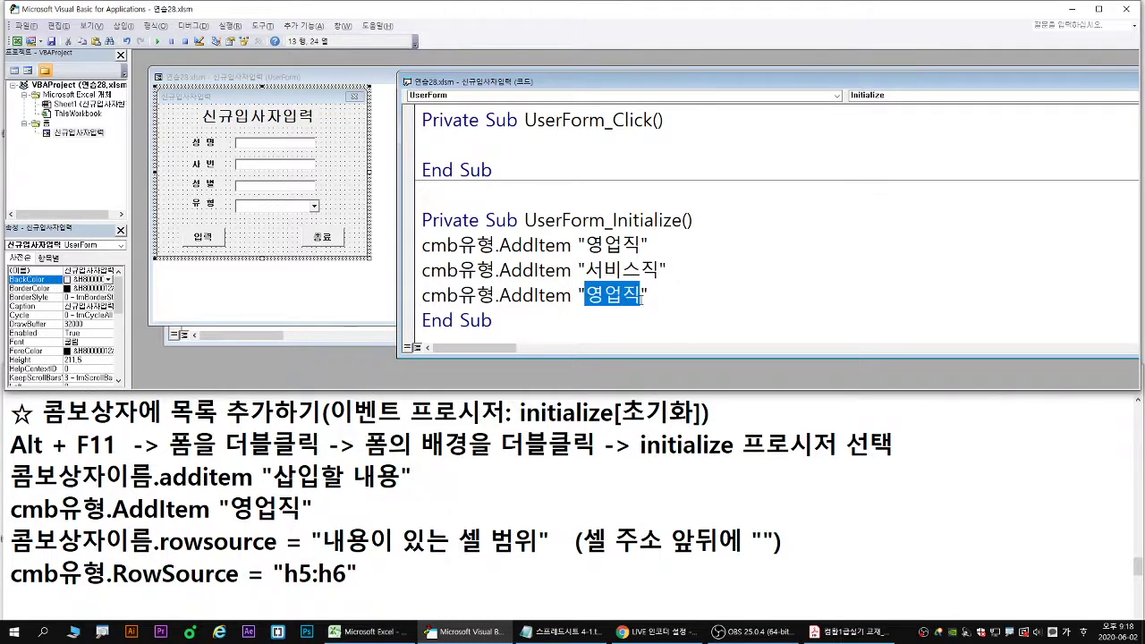
{"action": "type", "text": "프리랜서"}
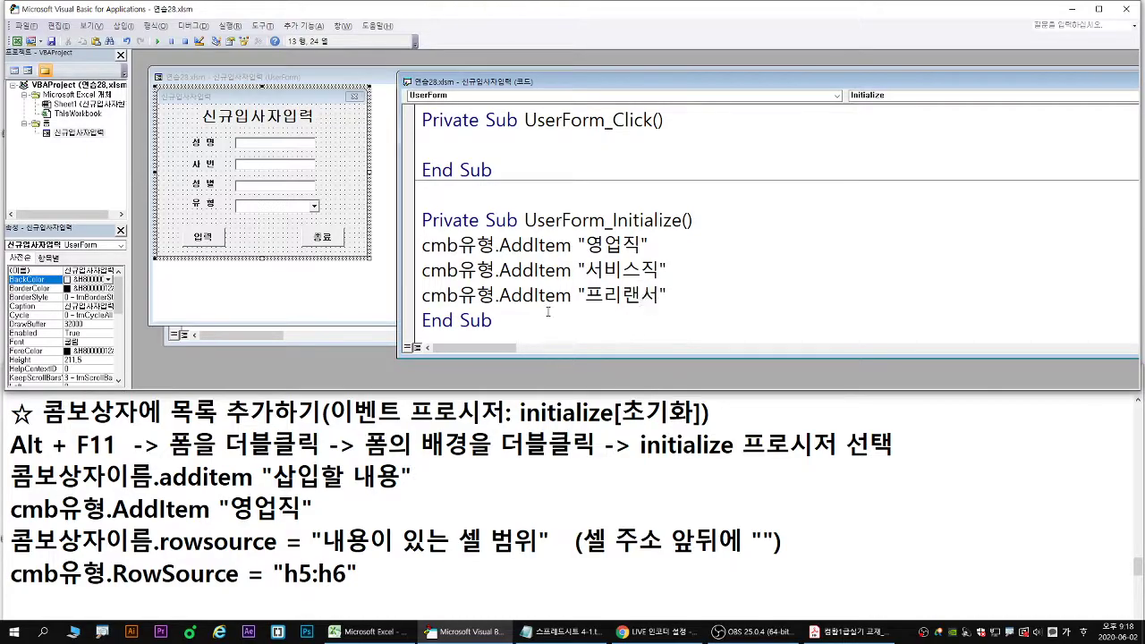
{"action": "left_click", "coordinate": [639, 322]}
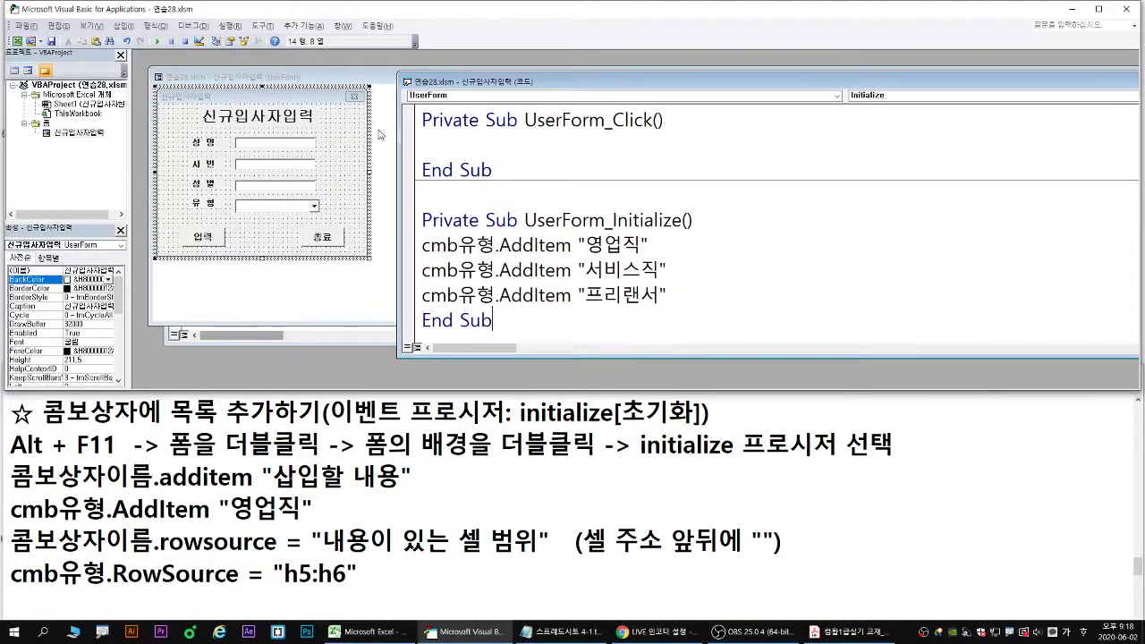
- Return to the worksheet, open the form with the 신규입사자현황 button, examine the 유형 combo box list, and close the form
{"action": "left_click", "coordinate": [25, 25]}
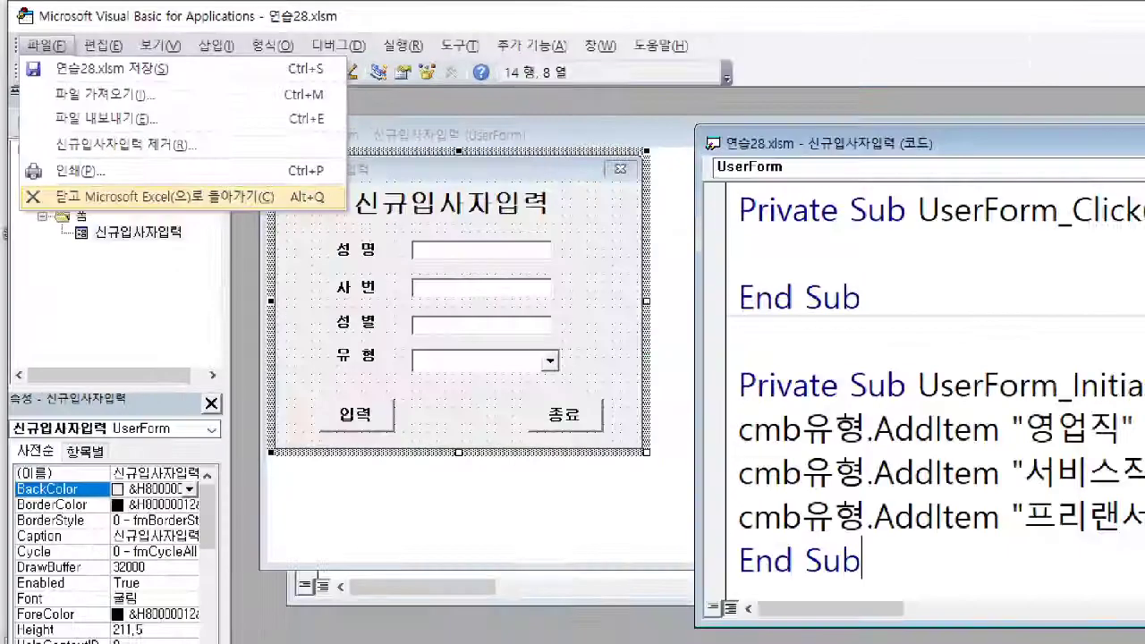
{"action": "left_click", "coordinate": [294, 208]}
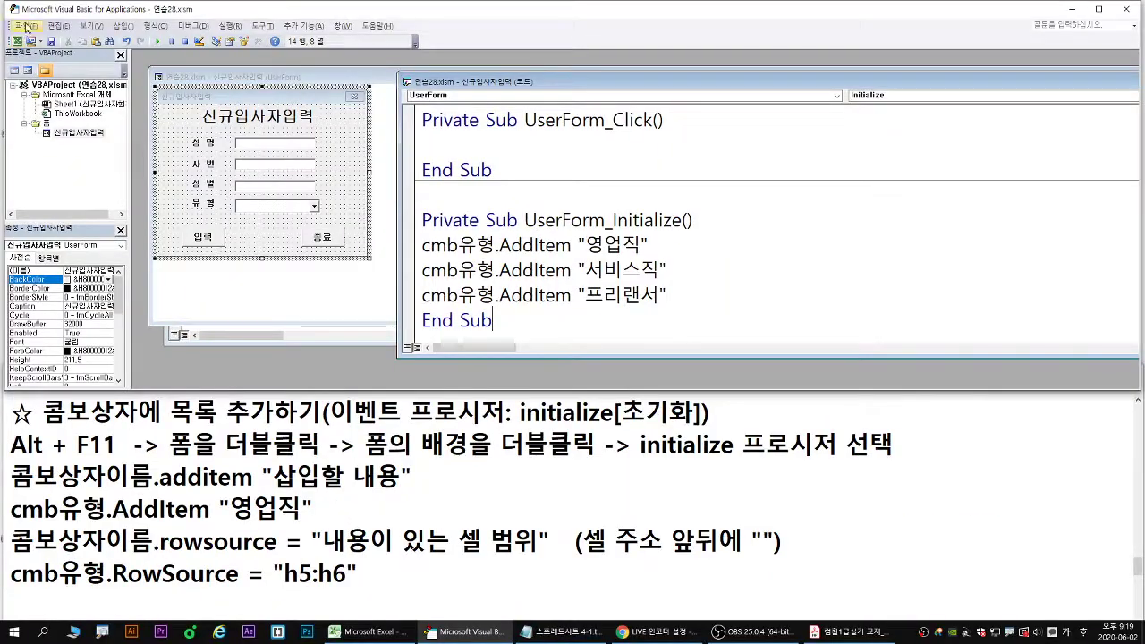
{"action": "left_click", "coordinate": [45, 45]}
{"action": "left_click", "coordinate": [144, 112]}
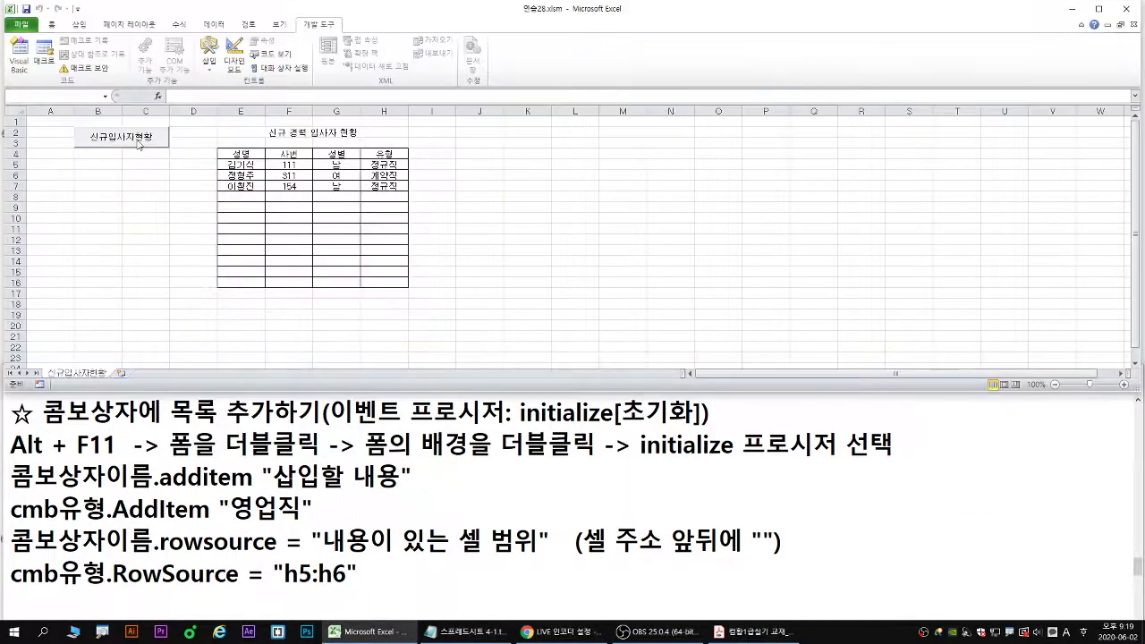
{"action": "left_click", "coordinate": [139, 143]}
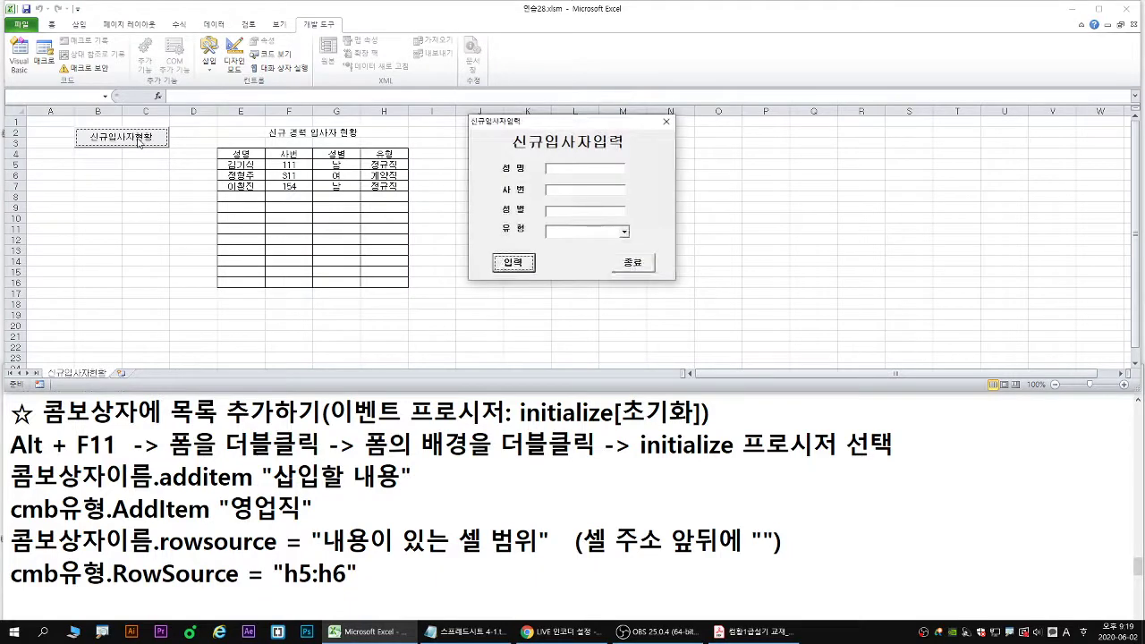
{"action": "left_click_drag", "start_coordinate": [568, 122], "coordinate": [593, 140]}
{"action": "left_click", "coordinate": [646, 252]}
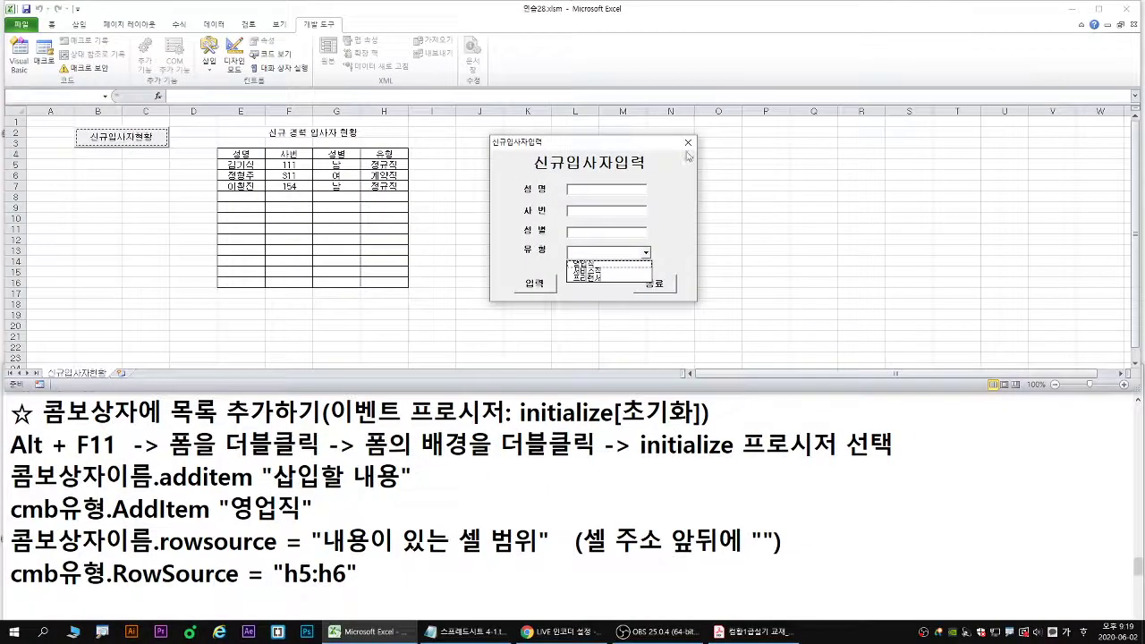
{"action": "left_click", "coordinate": [728, 32]}
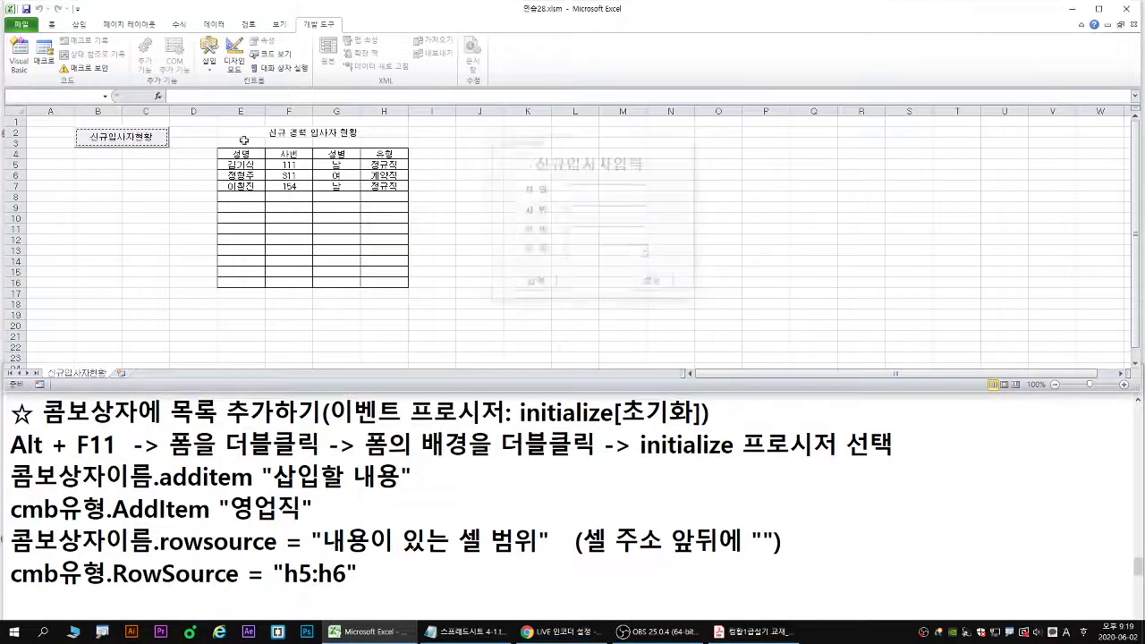
{"action": "left_click", "coordinate": [131, 142]}
{"action": "left_click", "coordinate": [625, 232]}
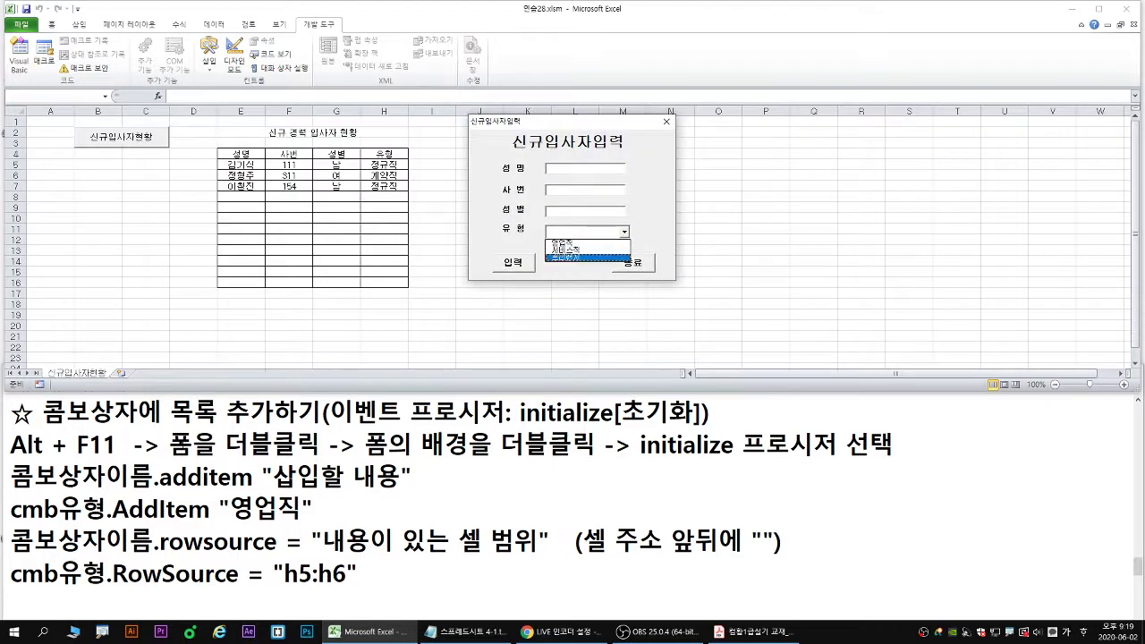
{"action": "left_click", "coordinate": [667, 121]}
- Insert a space between cmb and 유형 in the first AddItem statement and try opening the form from the worksheet
{"action": "left_click", "coordinate": [27, 63]}
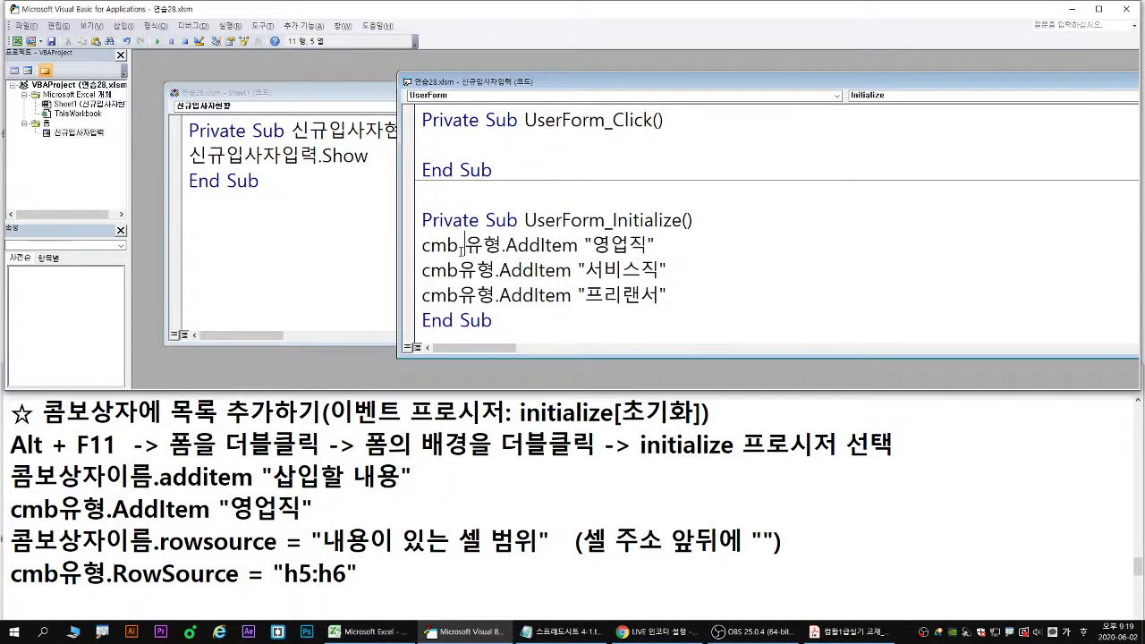
{"action": "left_click", "coordinate": [27, 25]}
{"action": "left_click", "coordinate": [63, 113]}
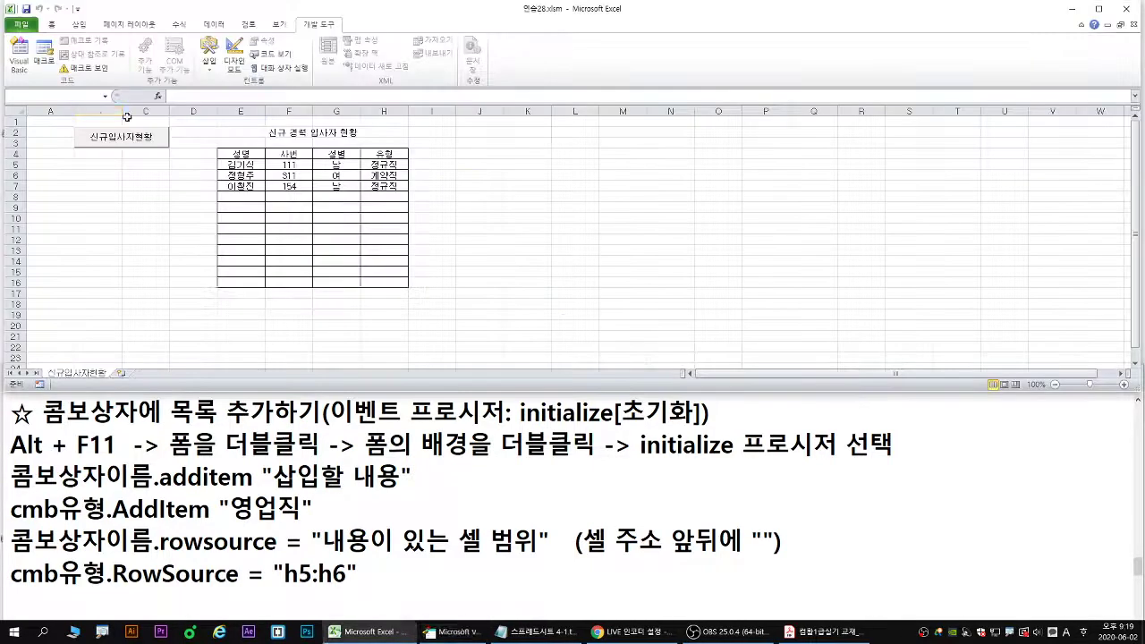
{"action": "left_click", "coordinate": [125, 138]}
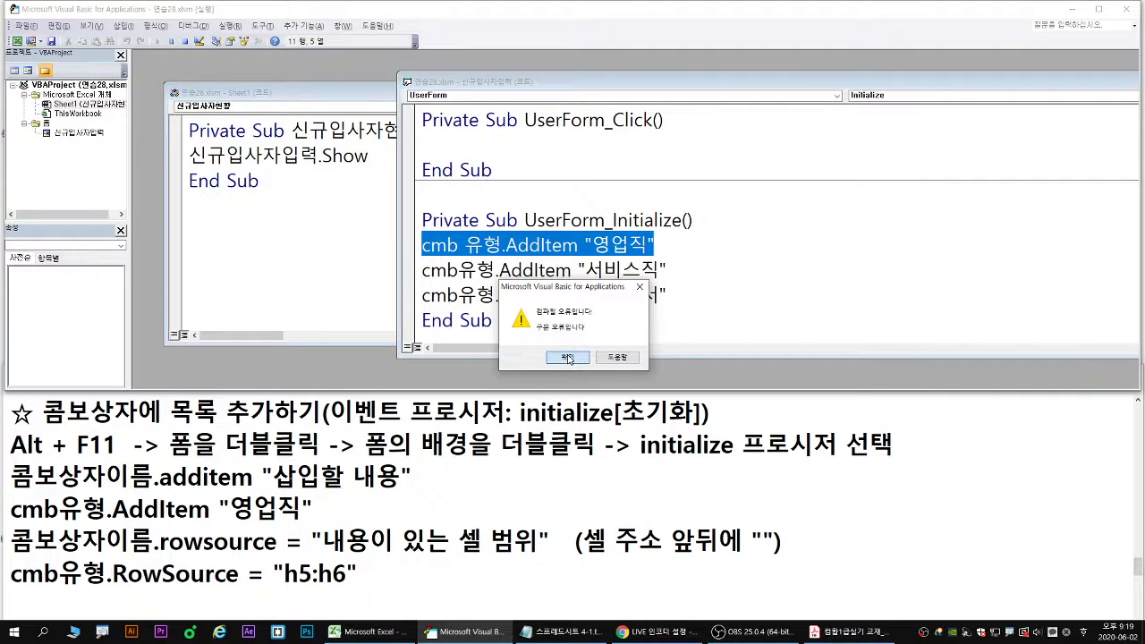
{"action": "left_click", "coordinate": [567, 358]}
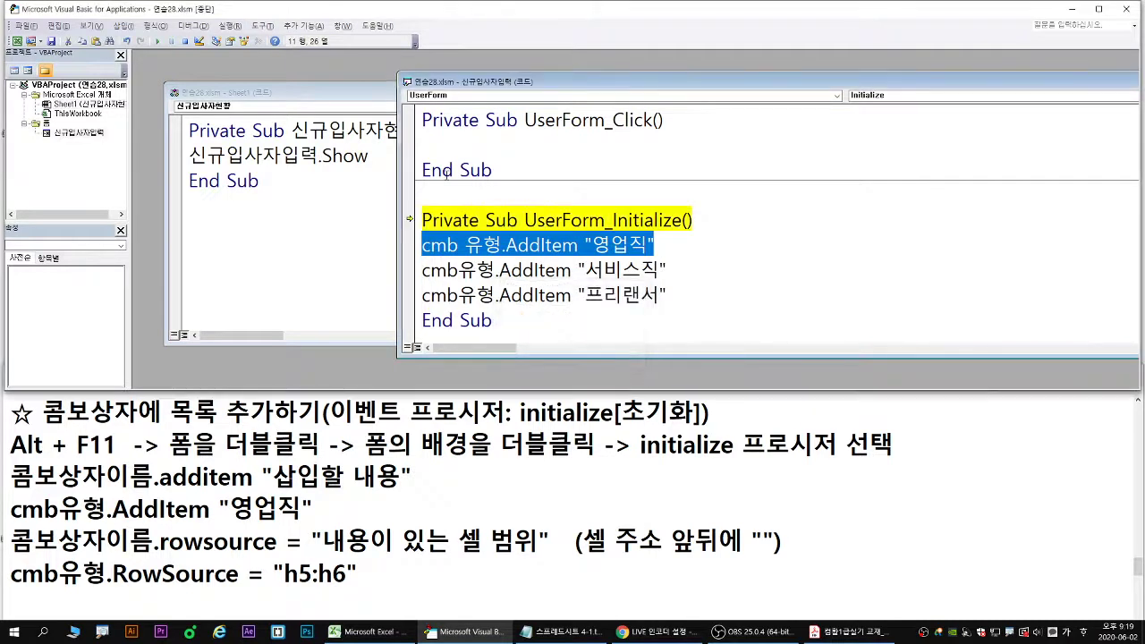
- Remove the space between cmb and 유형 in the first AddItem statement and return to the worksheet, stopping the debugger
{"action": "left_click", "coordinate": [465, 245]}
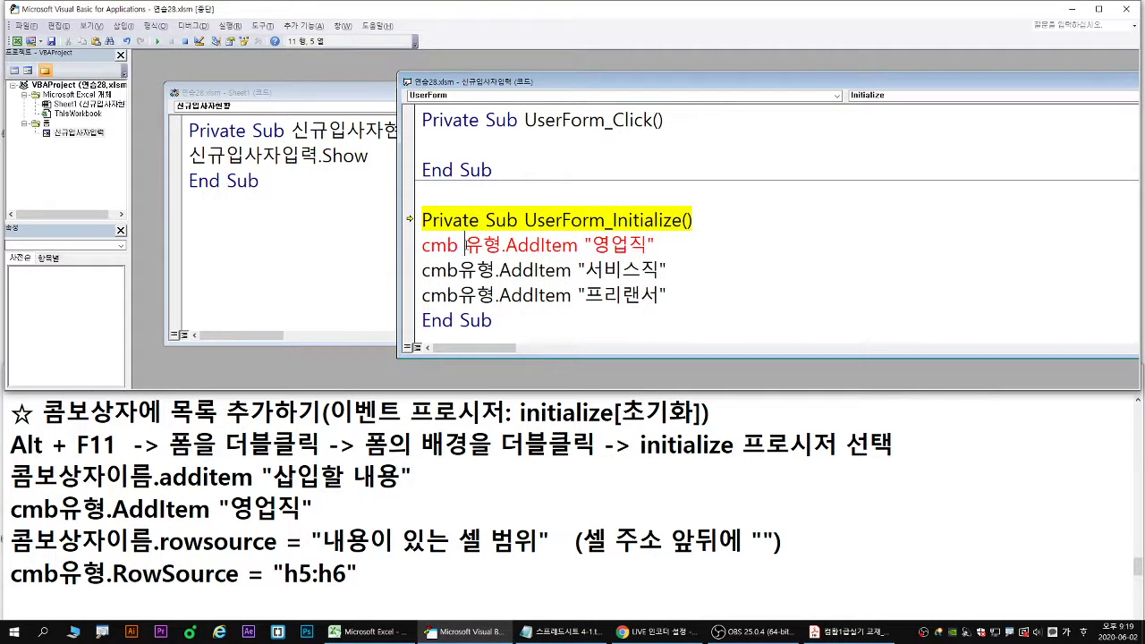
{"action": "key", "text": "BackSpace"}
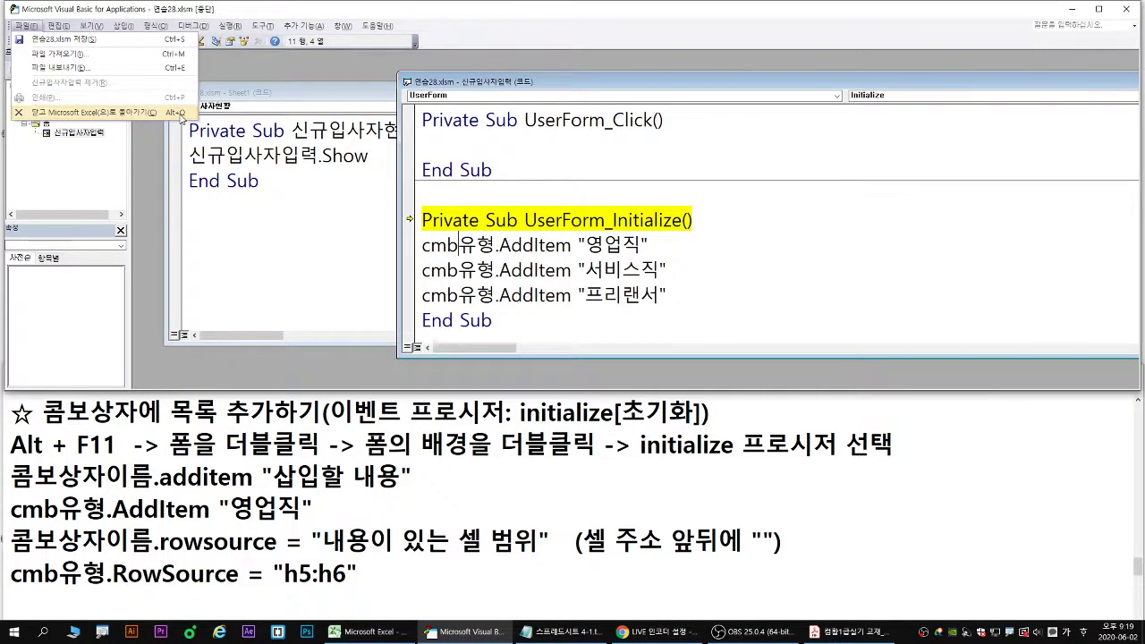
{"action": "left_click", "coordinate": [180, 116]}
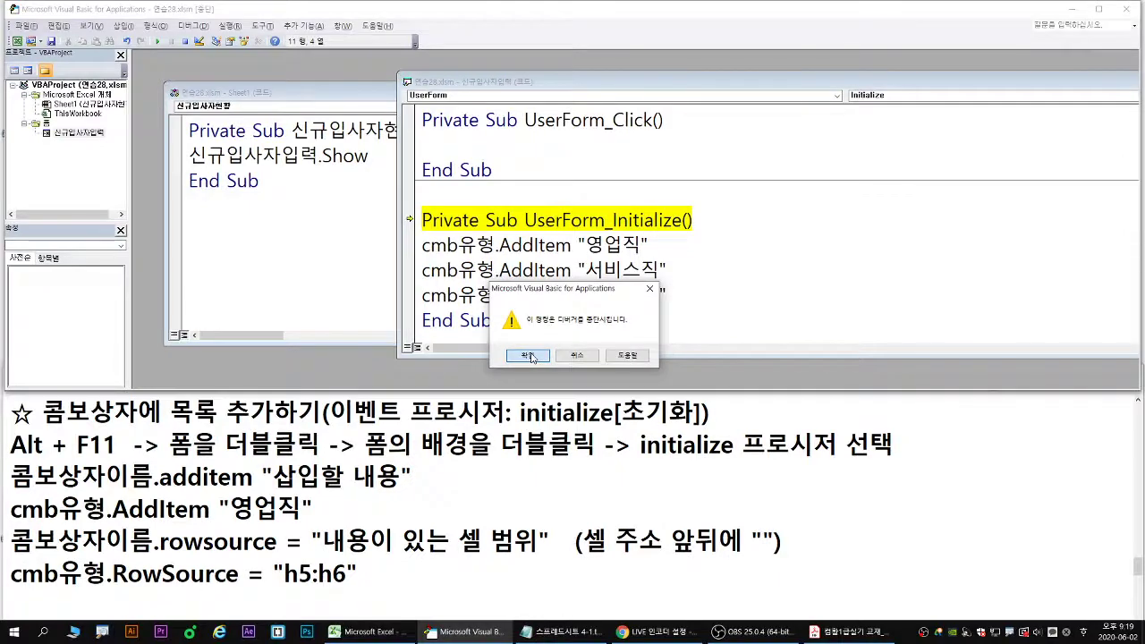
{"action": "left_click", "coordinate": [529, 356]}
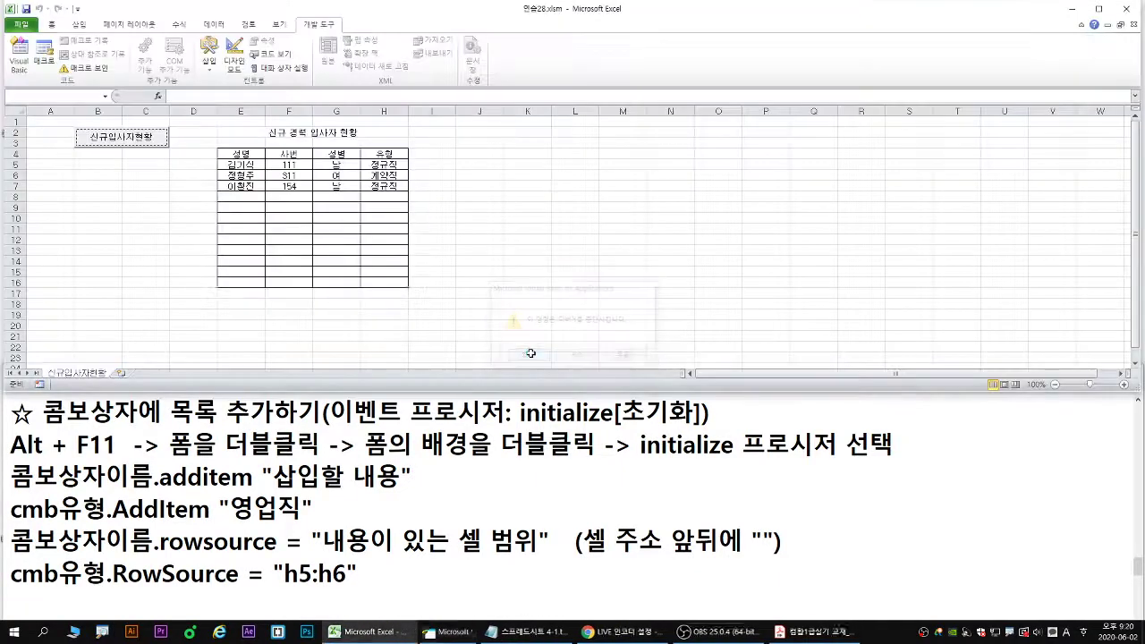
- Open the form to examine its 유형 list, and bring the RowSource example into view in the 스프레드시트 4-1.txt notes
{"action": "left_click", "coordinate": [130, 136]}
{"action": "left_click", "coordinate": [623, 232]}
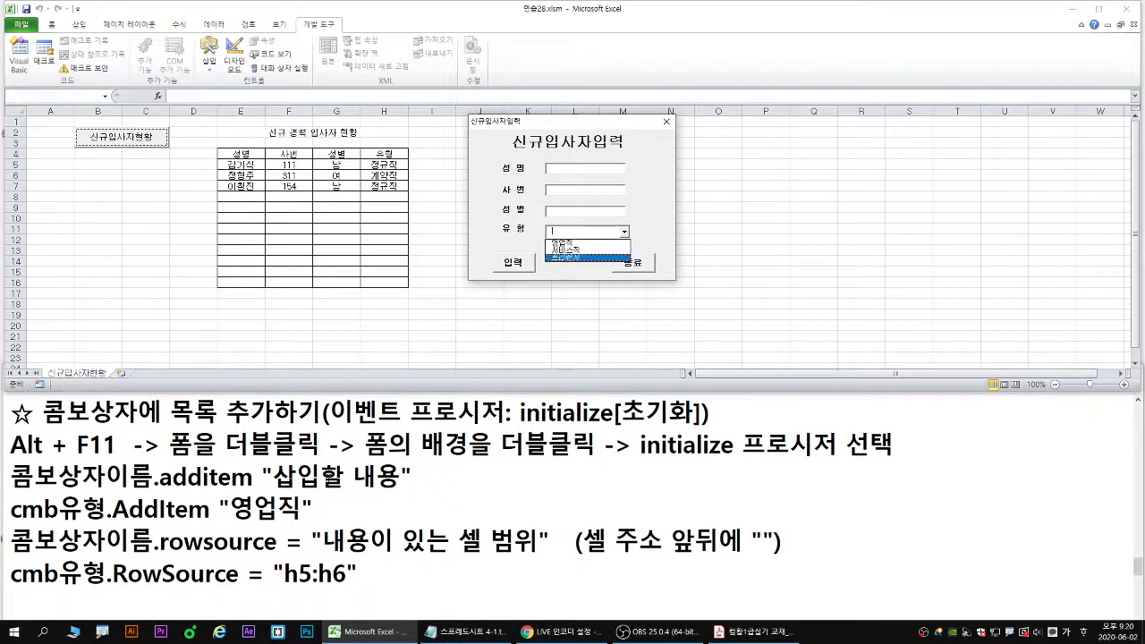
{"action": "left_click", "coordinate": [327, 481]}
{"action": "scroll", "coordinate": [331, 480], "scroll_direction": "down", "scroll_amount": 1}
{"action": "left_click", "coordinate": [240, 503]}
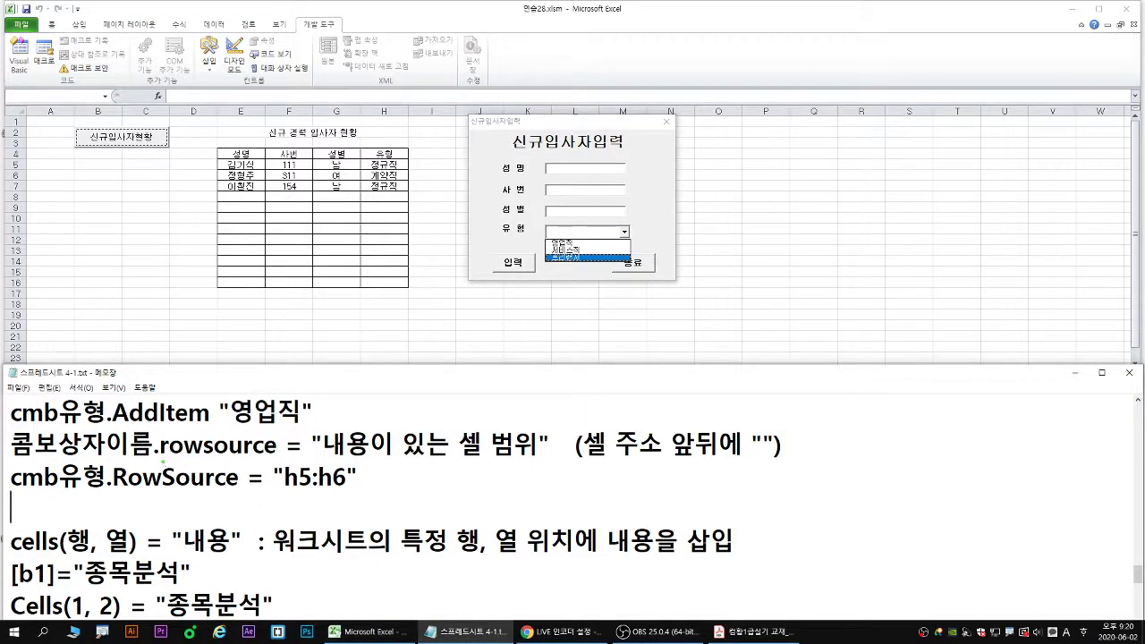
{"action": "left_click_drag", "start_coordinate": [165, 460], "coordinate": [532, 460]}
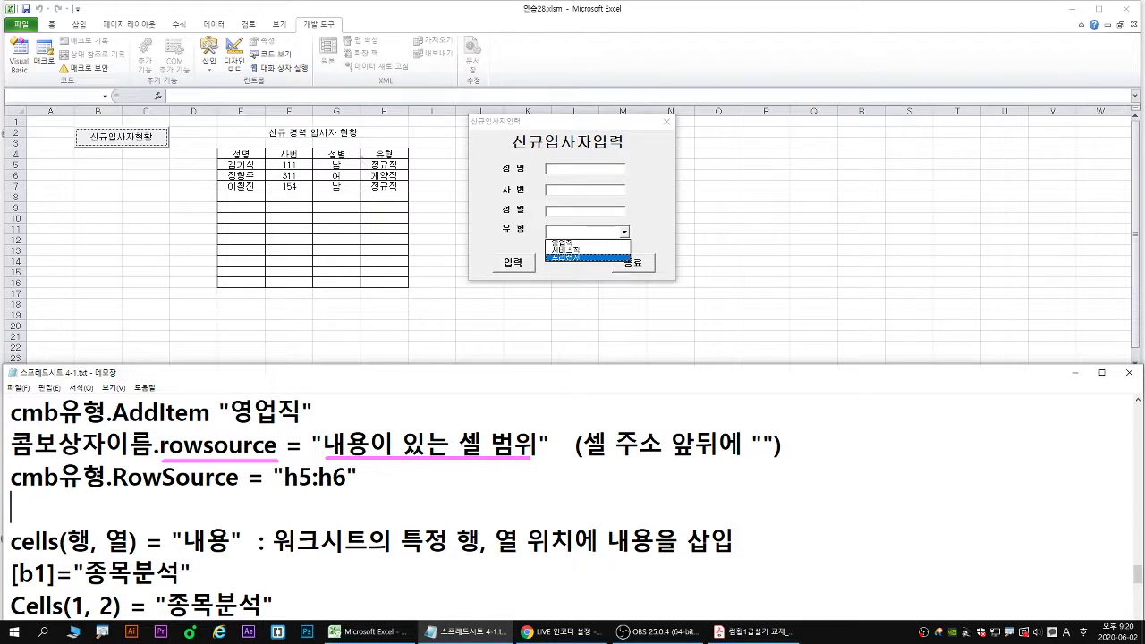
{"action": "mouse_move", "coordinate": [361, 156]}
{"action": "left_mouse_down"}
{"action": "mouse_move", "coordinate": [386, 184]}
{"action": "mouse_move", "coordinate": [407, 183]}
{"action": "mouse_move", "coordinate": [428, 233]}
{"action": "mouse_move", "coordinate": [551, 246]}
{"action": "left_mouse_up"}
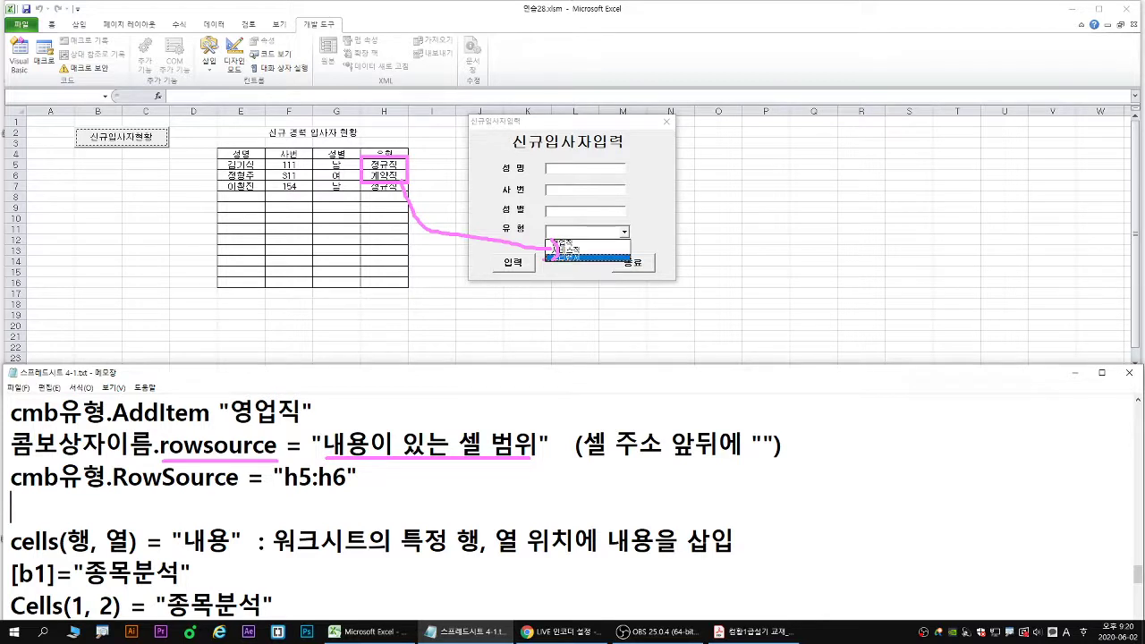
{"action": "key", "text": "Escape"}
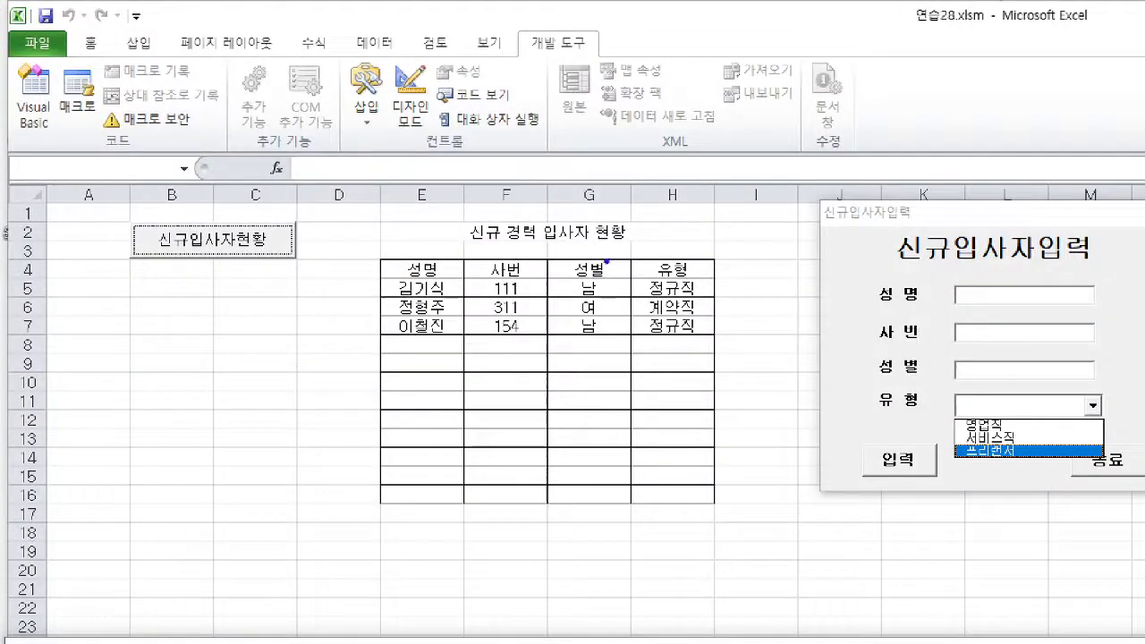
{"action": "mouse_move", "coordinate": [627, 274]}
{"action": "left_mouse_down"}
{"action": "mouse_move", "coordinate": [705, 319]}
{"action": "mouse_move", "coordinate": [715, 318]}
{"action": "mouse_move", "coordinate": [709, 304]}
{"action": "mouse_move", "coordinate": [971, 409]}
{"action": "mouse_move", "coordinate": [984, 440]}
{"action": "mouse_move", "coordinate": [1007, 412]}
{"action": "left_mouse_up"}
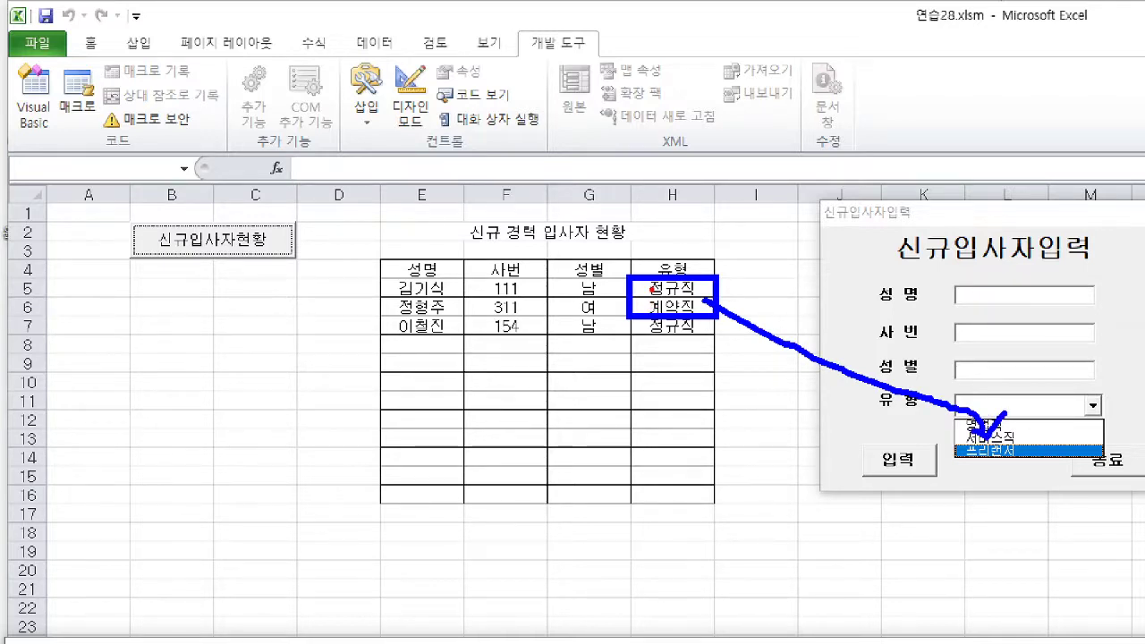
{"action": "left_click_drag", "start_coordinate": [653, 289], "coordinate": [37, 288]}
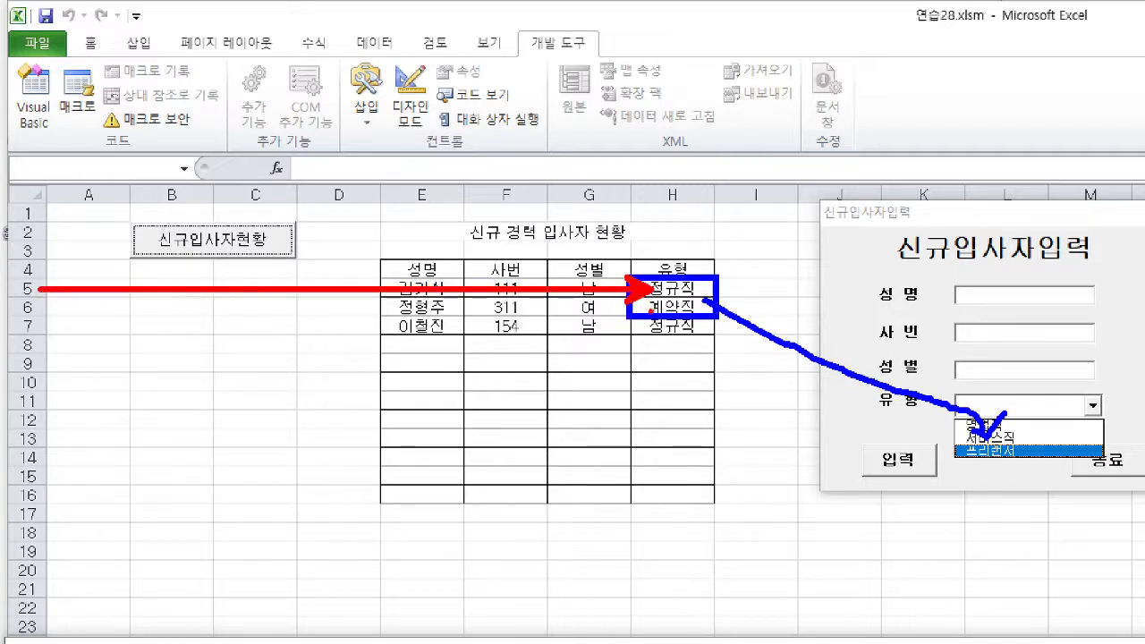
{"action": "left_click_drag", "start_coordinate": [653, 306], "coordinate": [41, 308]}
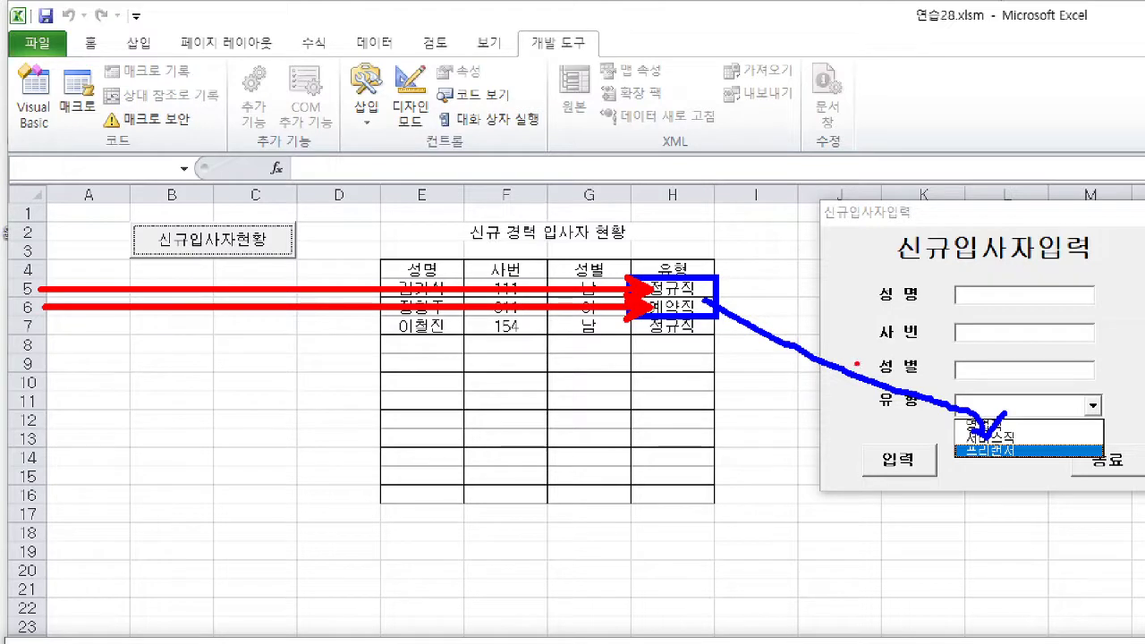
{"action": "mouse_move", "coordinate": [950, 415]}
{"action": "left_mouse_down"}
{"action": "mouse_move", "coordinate": [1104, 473]}
{"action": "mouse_move", "coordinate": [1104, 458]}
{"action": "left_mouse_up"}
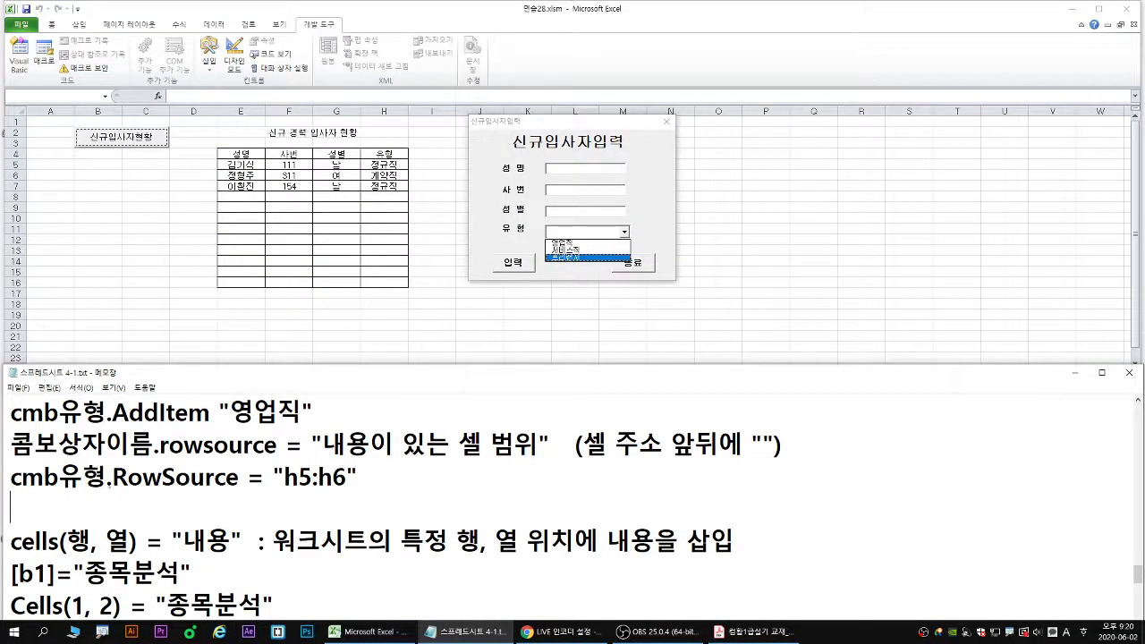
{"action": "left_click_drag", "start_coordinate": [111, 492], "coordinate": [236, 492]}
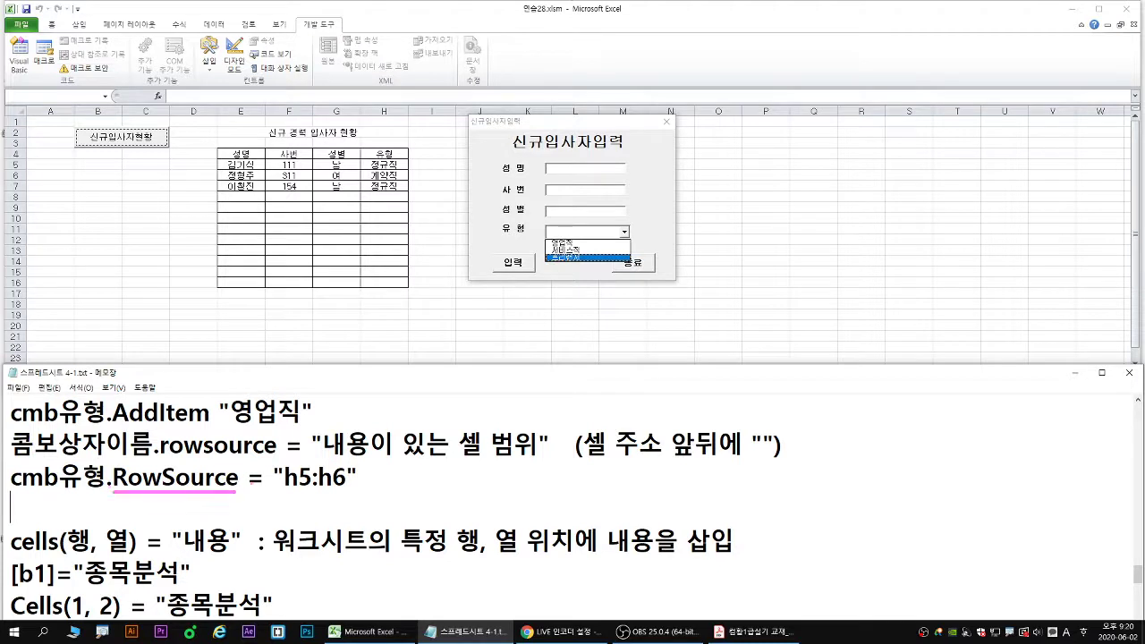
- Close the 신규입사자입력 form and go back to its code in the Visual Basic editor
{"action": "left_click", "coordinate": [667, 124]}
{"action": "left_click", "coordinate": [667, 124]}
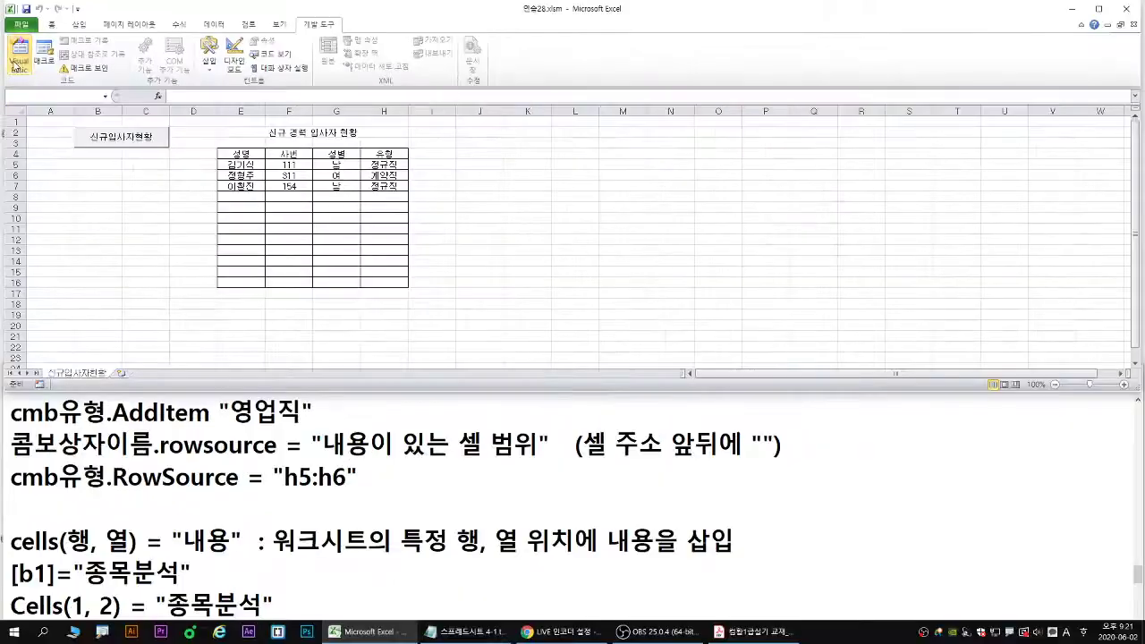
{"action": "left_click", "coordinate": [35, 72]}
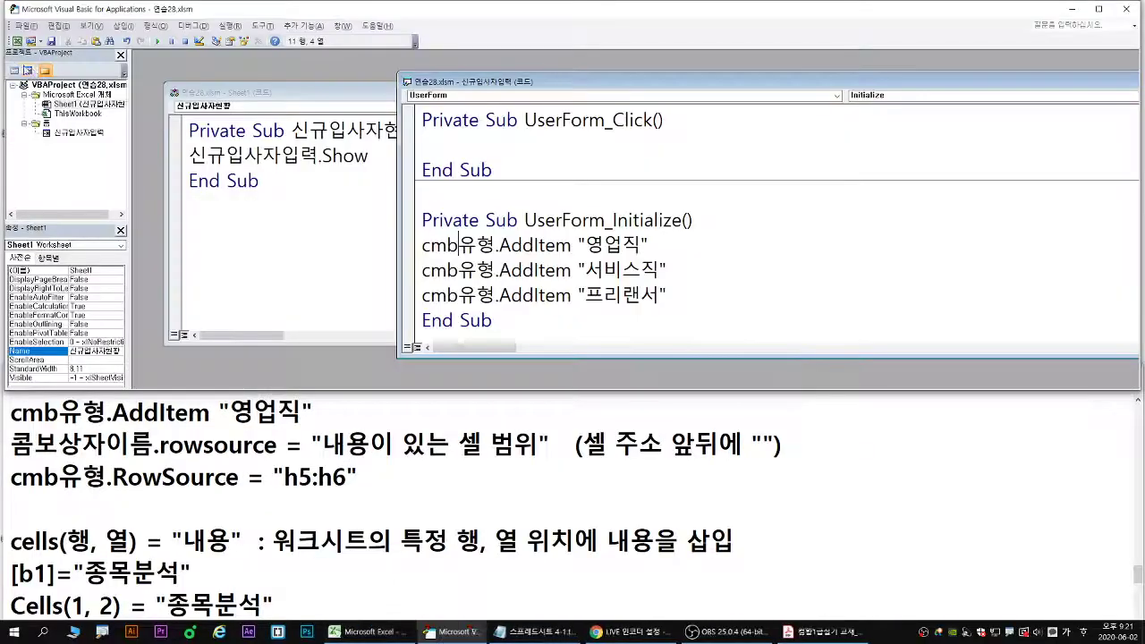
- Open the 신규입사자입력 form's UserForm_Initialize procedure and delete its three cmb유형.AddItem statements
{"action": "double_click", "coordinate": [82, 134]}
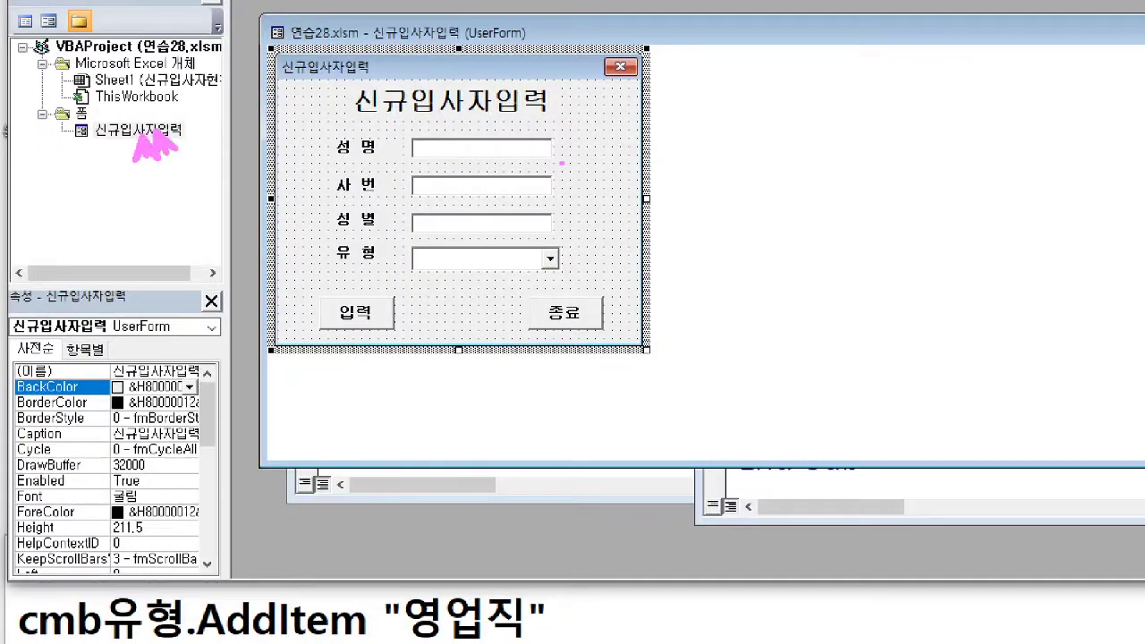
{"action": "mouse_move", "coordinate": [583, 197]}
{"action": "left_mouse_down"}
{"action": "mouse_move", "coordinate": [612, 177]}
{"action": "mouse_move", "coordinate": [638, 204]}
{"action": "left_mouse_up"}
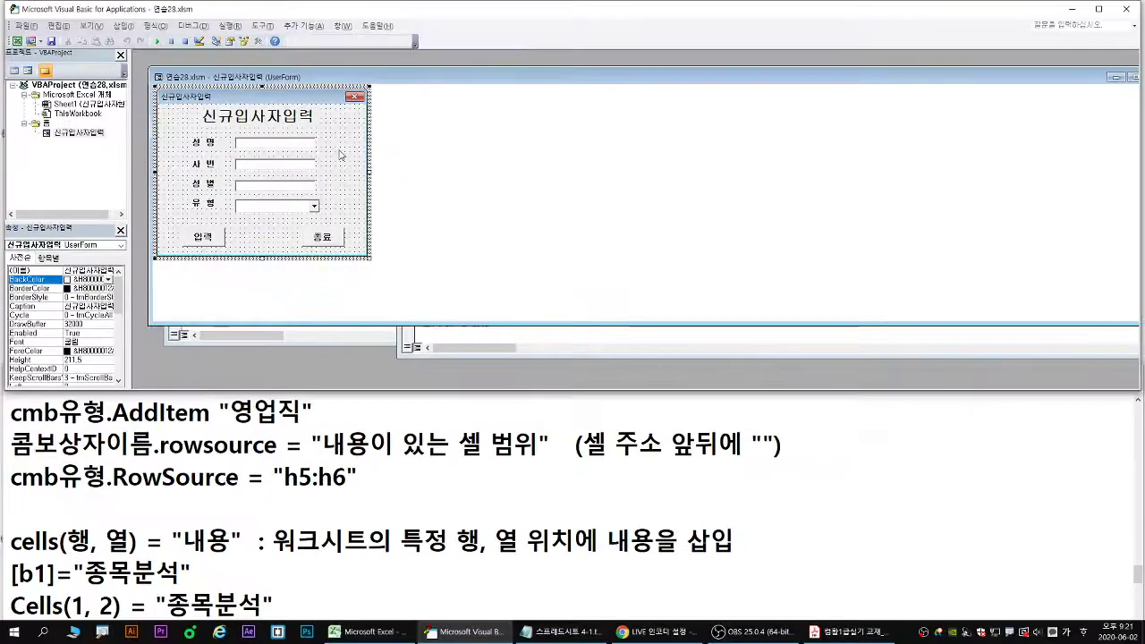
{"action": "double_click", "coordinate": [599, 161]}
{"action": "left_click", "coordinate": [875, 95]}
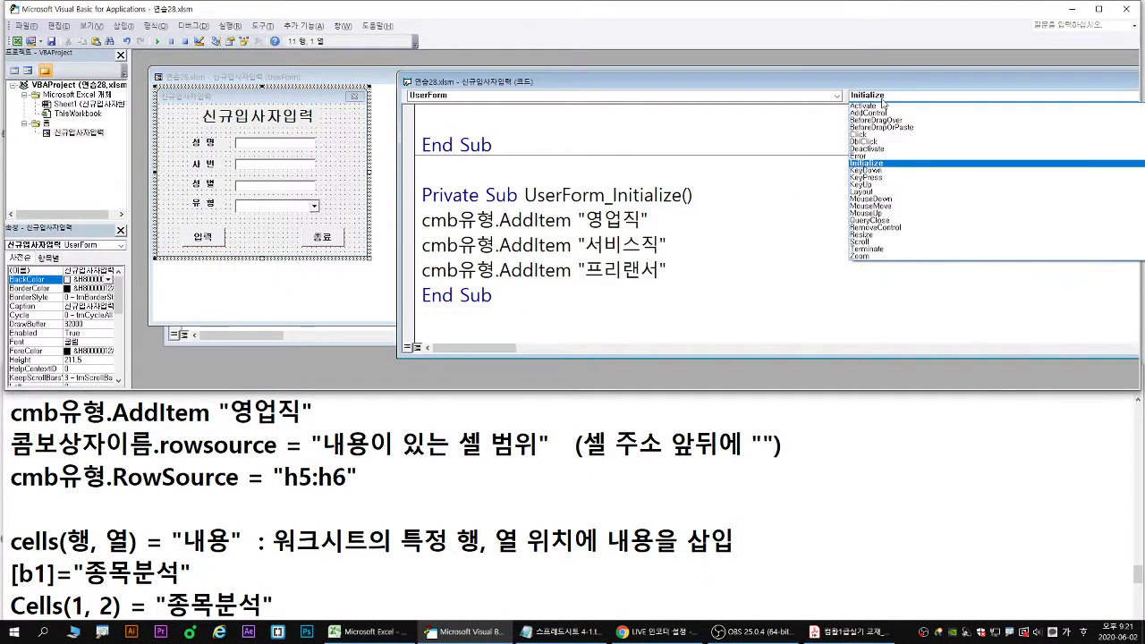
{"action": "left_click", "coordinate": [877, 165]}
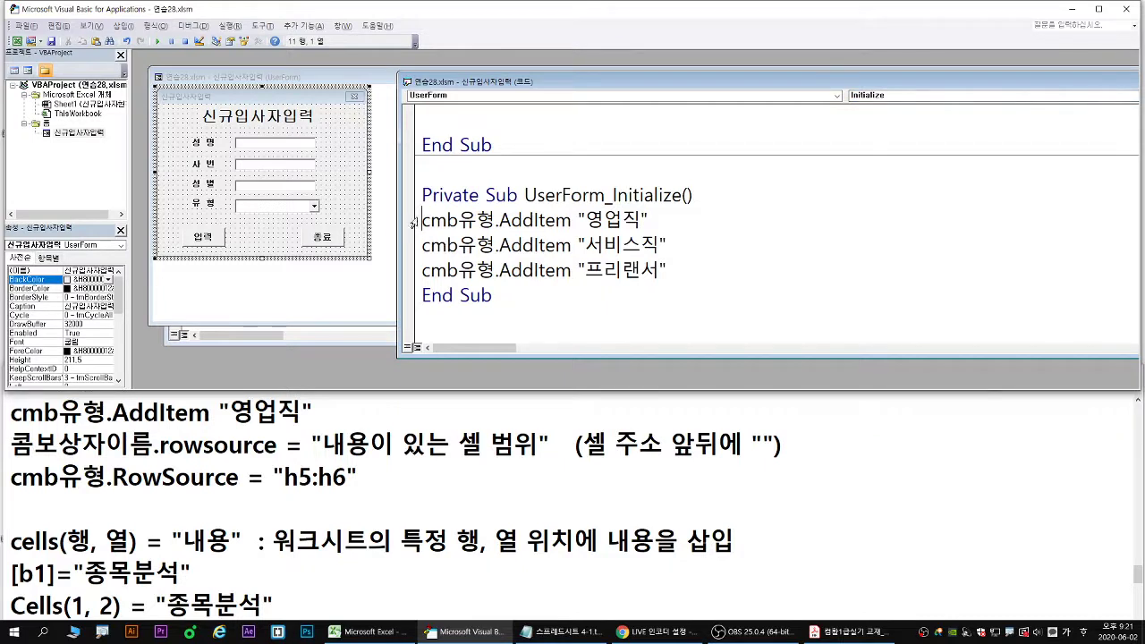
{"action": "left_click_drag", "start_coordinate": [414, 223], "coordinate": [705, 268]}
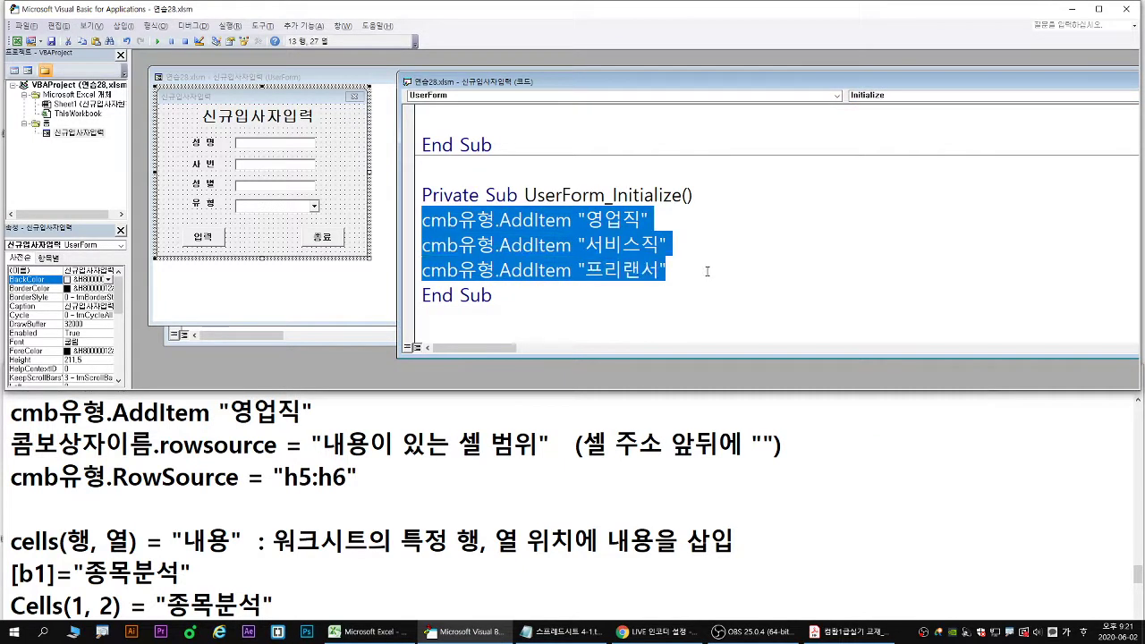
{"action": "key", "text": "Delete"}
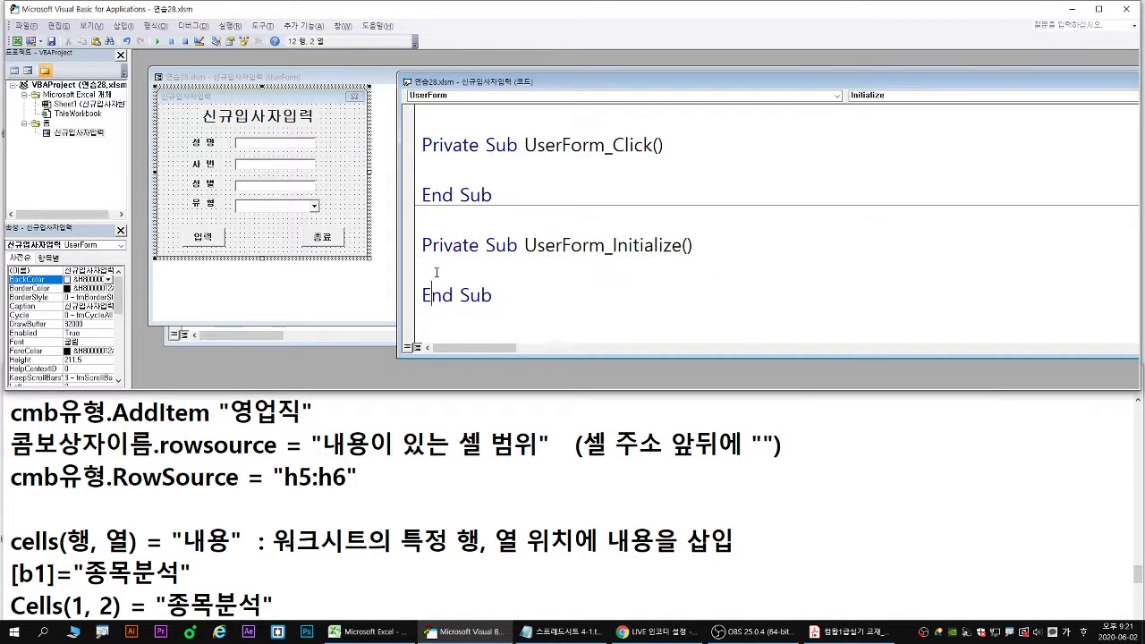
- Begin a cmb유형.RowSource= statement in UserForm_Initialize, completing the property name from the code suggestions
{"action": "left_click", "coordinate": [436, 271]}
{"action": "type", "text": "cmb유형"}
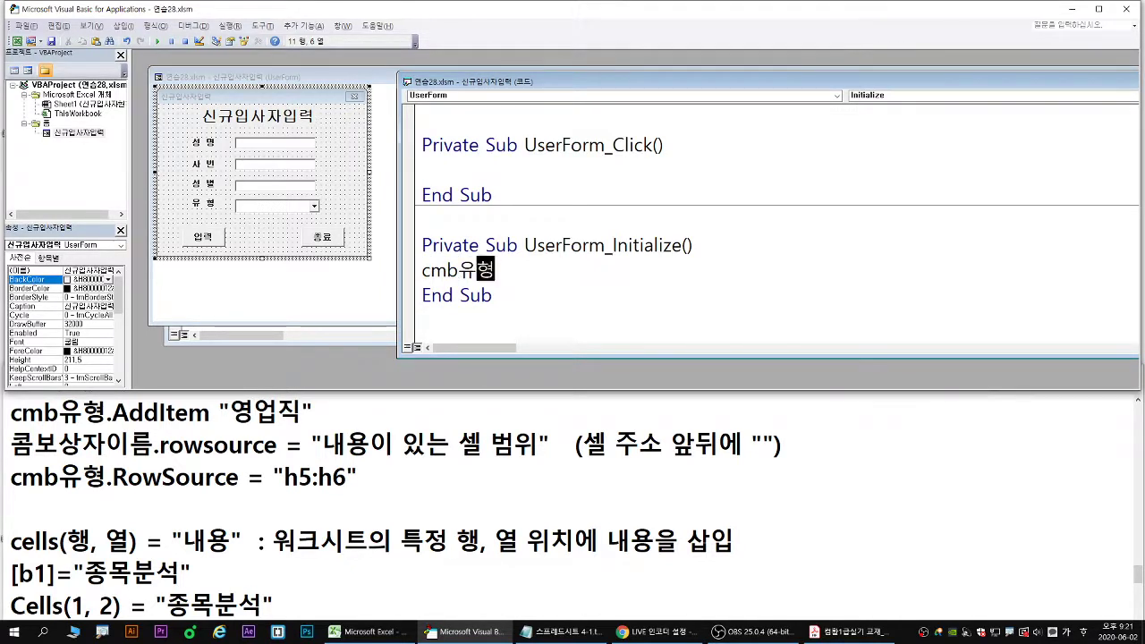
{"action": "type", "text": "."}
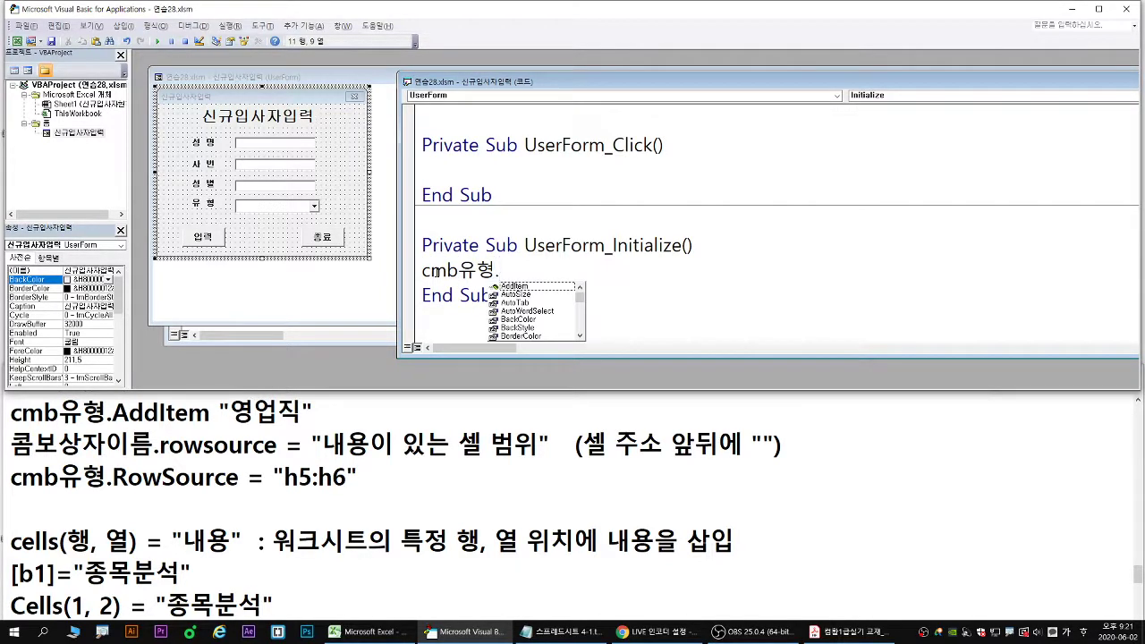
{"action": "key", "text": "Escape"}
{"action": "key", "text": "BackSpace"}
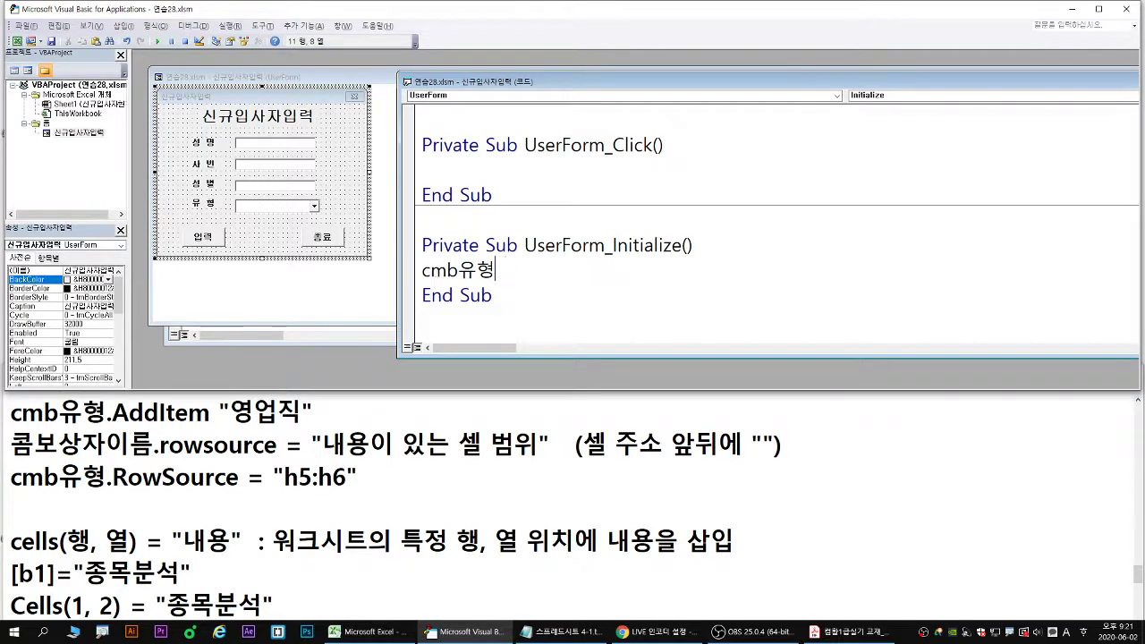
{"action": "type", "text": ".ro"}
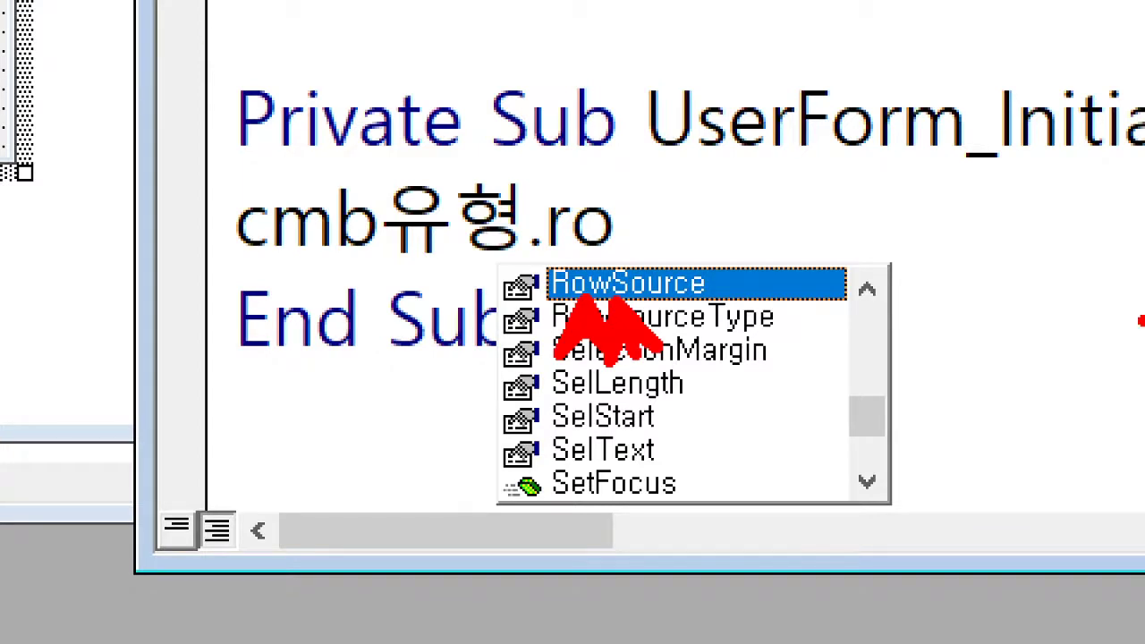
{"action": "type", "text": "tab"}
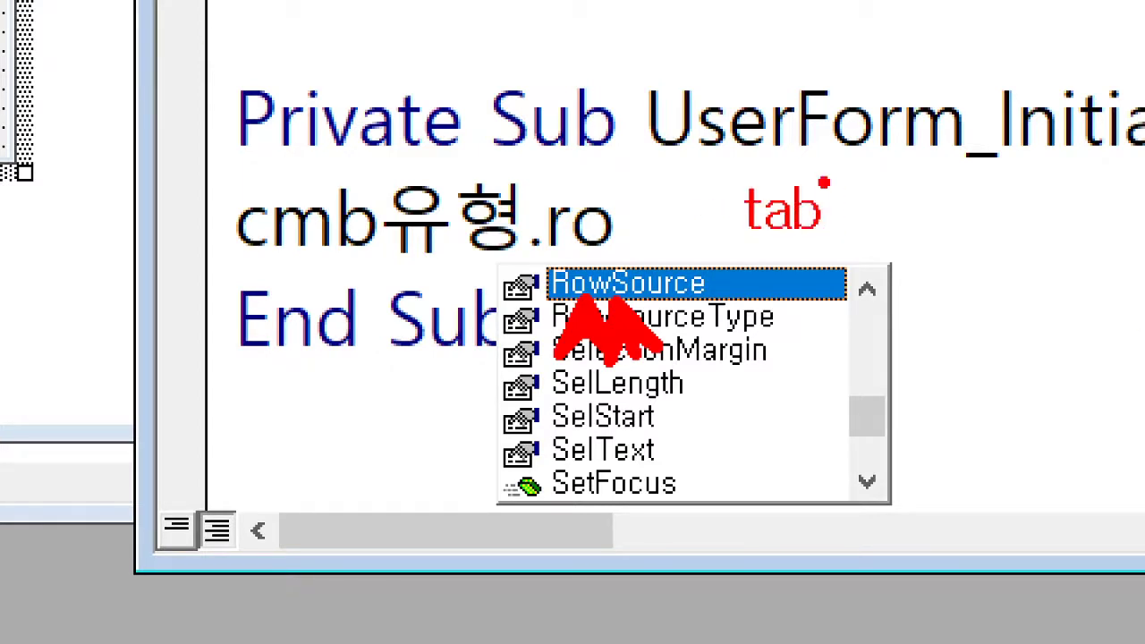
{"action": "key", "text": "Escape"}
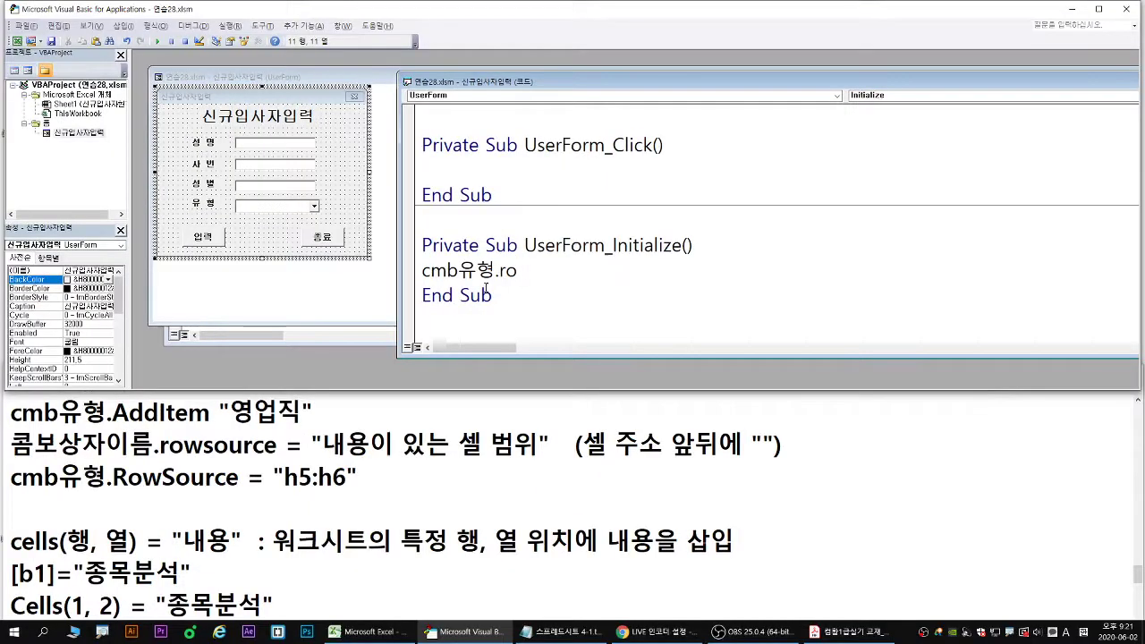
{"action": "key", "text": "BackSpace"}
{"action": "key", "text": "BackSpace"}
{"action": "key", "text": "ctrl+space"}
{"action": "type", "text": "ro"}
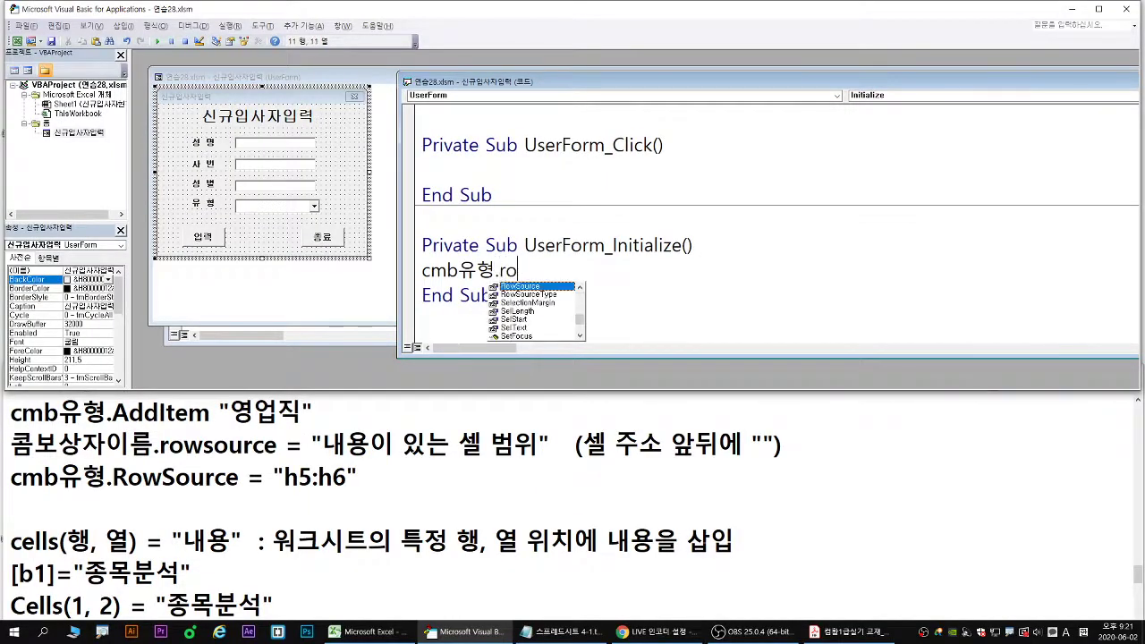
{"action": "key", "text": "Tab"}
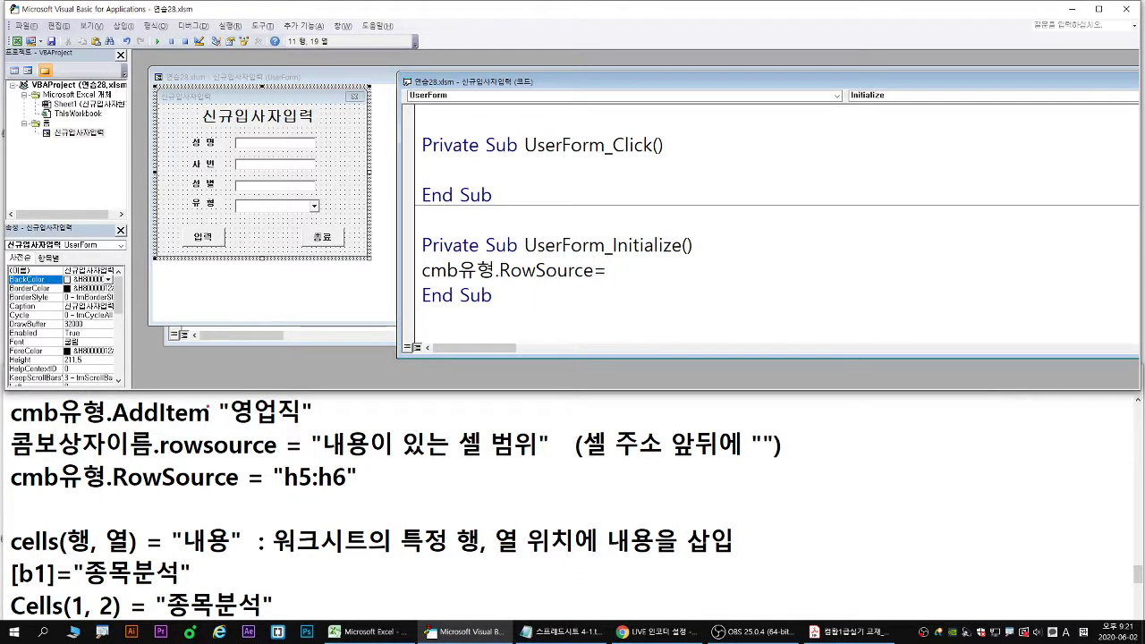
{"action": "mouse_move", "coordinate": [117, 427]}
{"action": "left_mouse_down"}
{"action": "mouse_move", "coordinate": [213, 426]}
{"action": "mouse_move", "coordinate": [230, 388]}
{"action": "mouse_move", "coordinate": [310, 426]}
{"action": "left_mouse_up"}
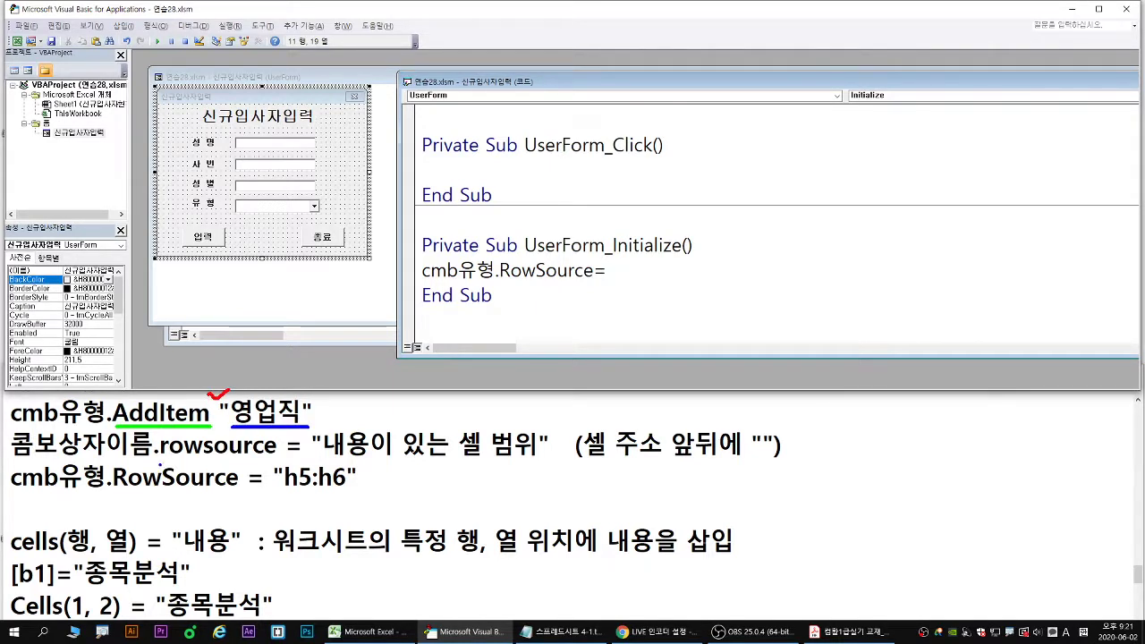
{"action": "mouse_move", "coordinate": [160, 464]}
{"action": "left_mouse_down"}
{"action": "mouse_move", "coordinate": [287, 464]}
{"action": "mouse_move", "coordinate": [300, 510]}
{"action": "left_mouse_up"}
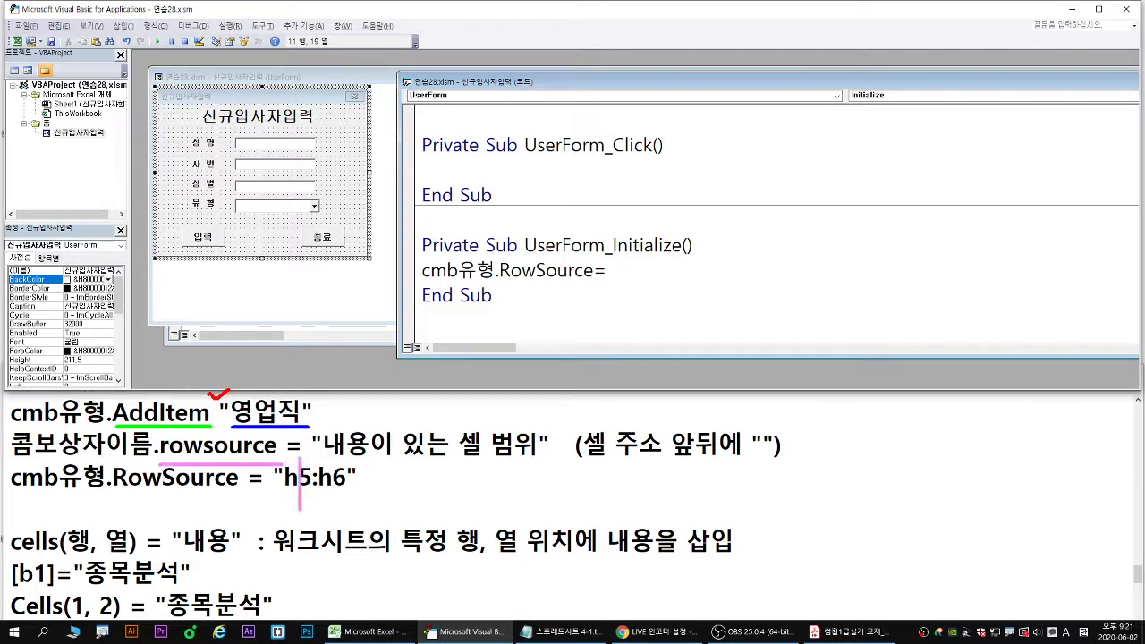
{"action": "key", "text": "ctrl+z"}
{"action": "left_click_drag", "start_coordinate": [315, 461], "coordinate": [535, 461]}
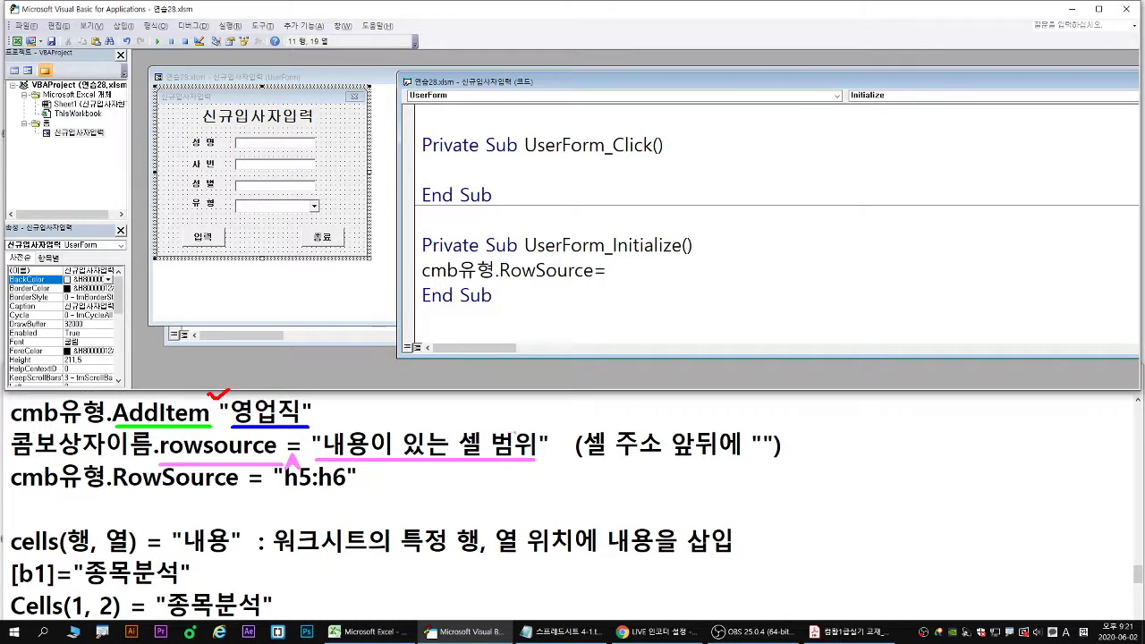
{"action": "key", "text": "Escape"}
- Finish the RowSource assignment with the cell range h5:h6
{"action": "type", "text": "h"}
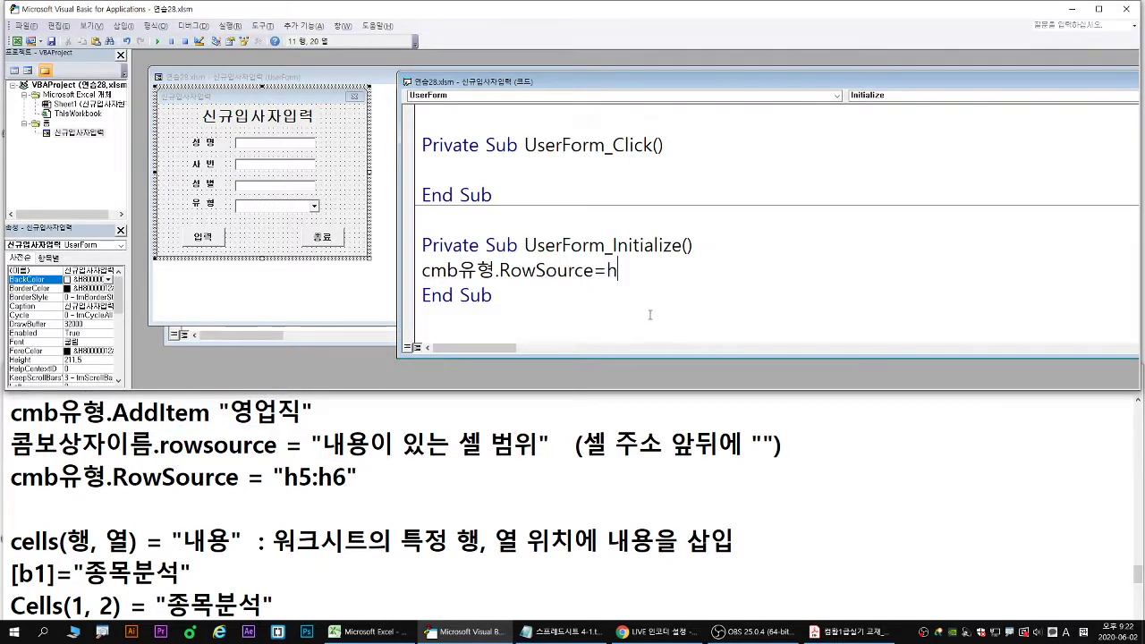
{"action": "type", "text": "5:h6"}
{"action": "key", "text": "Down"}
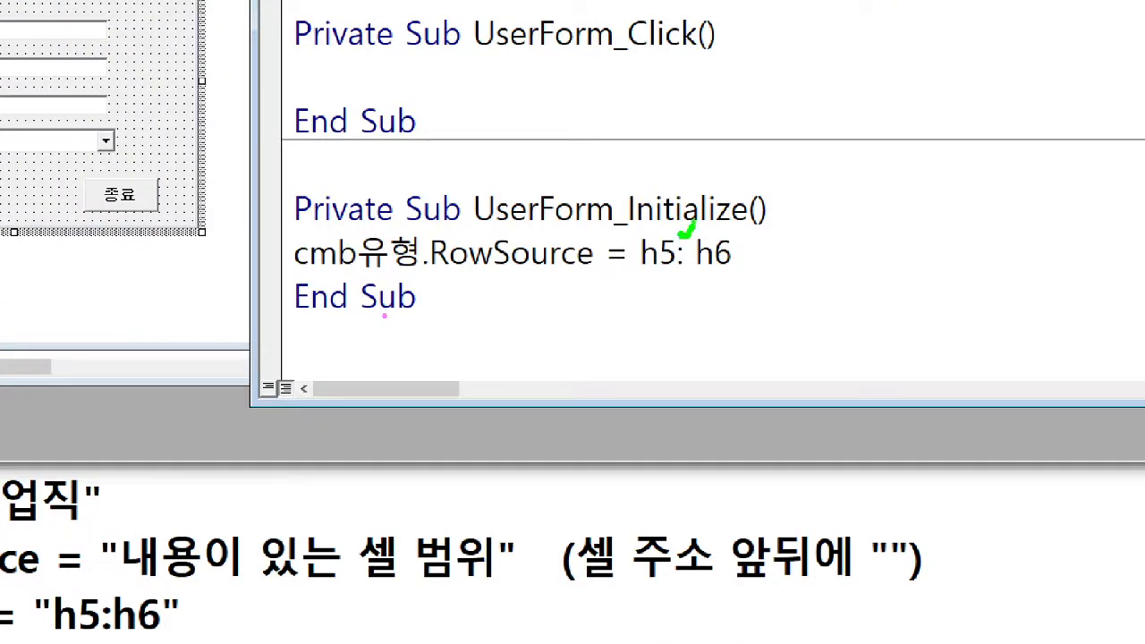
{"action": "mouse_move", "coordinate": [639, 278]}
{"action": "left_mouse_down"}
{"action": "mouse_move", "coordinate": [681, 284]}
{"action": "mouse_move", "coordinate": [674, 272]}
{"action": "left_mouse_up"}
{"action": "key", "text": "Escape"}
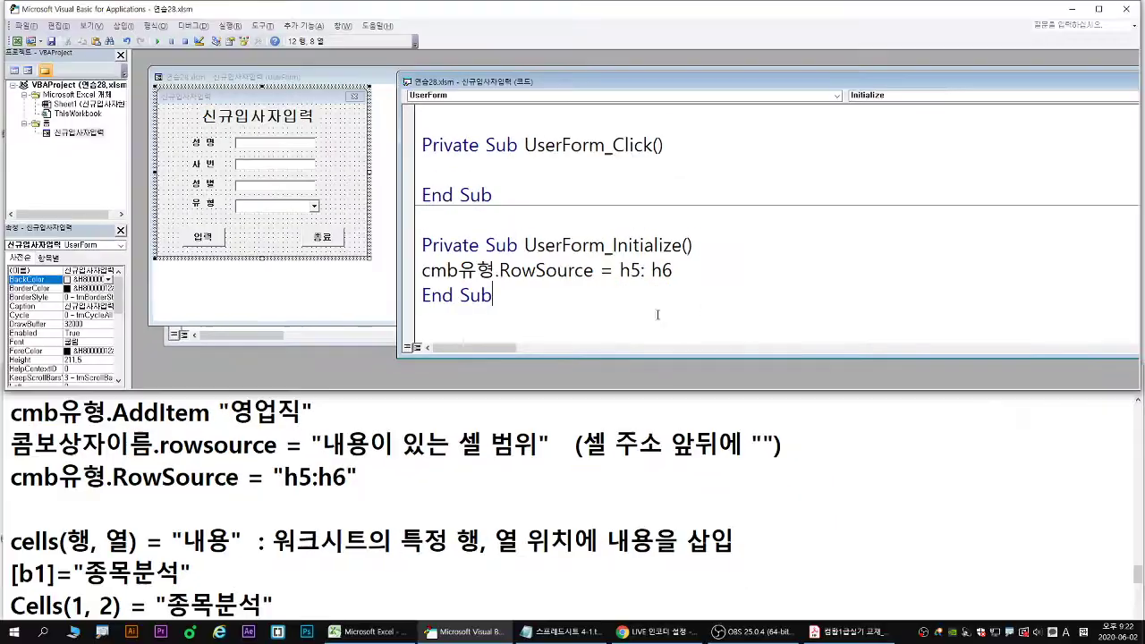
- Correct the RowSource range to "h5:h6", enclosed in double quotation marks and without a space after the colon
{"action": "left_click", "coordinate": [648, 270]}
{"action": "left_click", "coordinate": [621, 270]}
{"action": "type", "text": "\""}
{"action": "left_click", "coordinate": [674, 270]}
{"action": "type", "text": "\""}
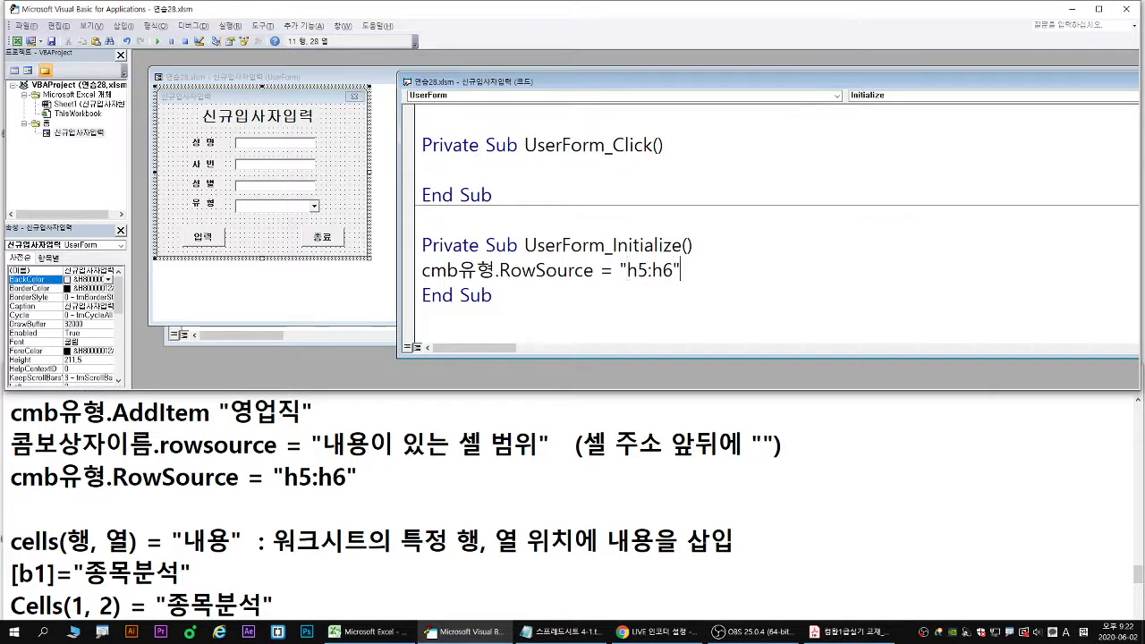
{"action": "type", "text": "b"}
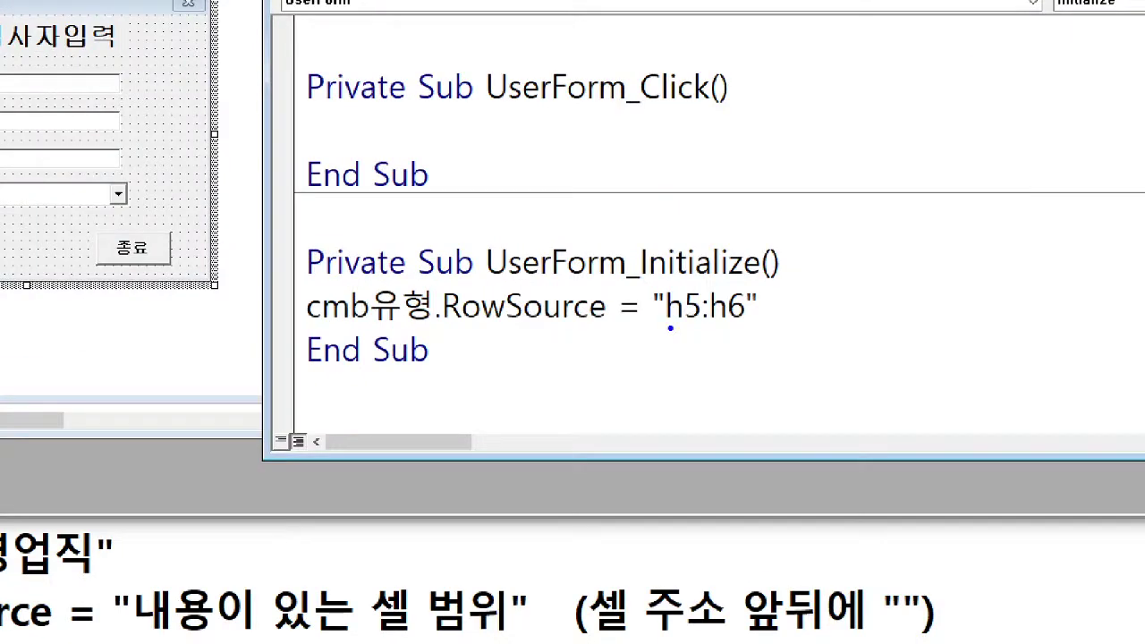
{"action": "left_click_drag", "start_coordinate": [669, 328], "coordinate": [745, 328]}
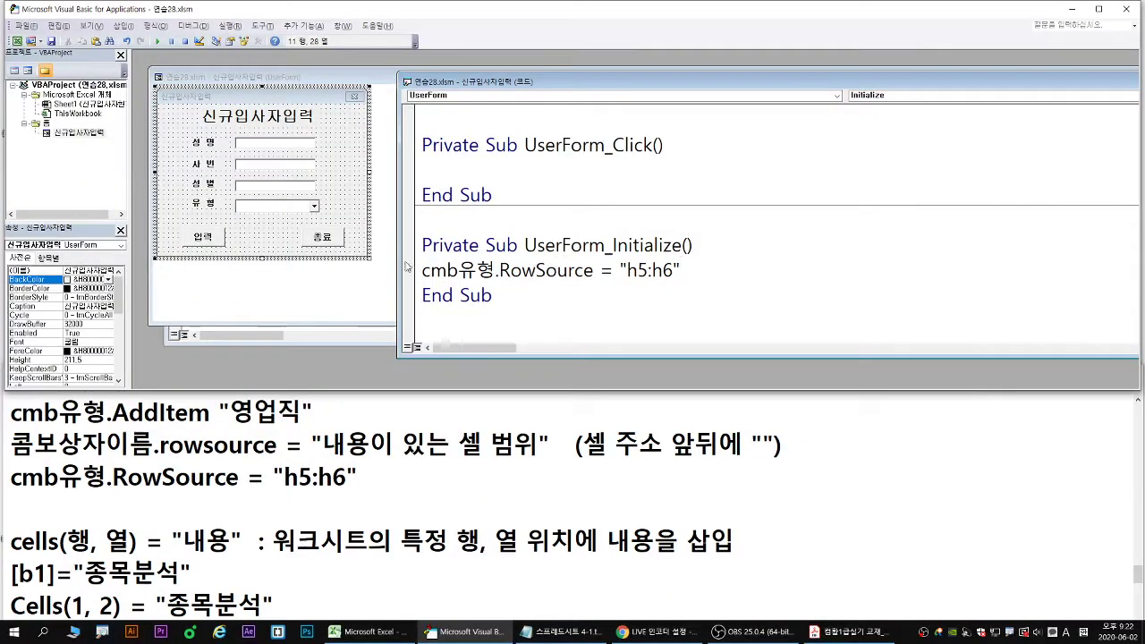
{"action": "left_click", "coordinate": [423, 270]}
{"action": "left_click_drag", "start_coordinate": [4, 457], "coordinate": [377, 493]}
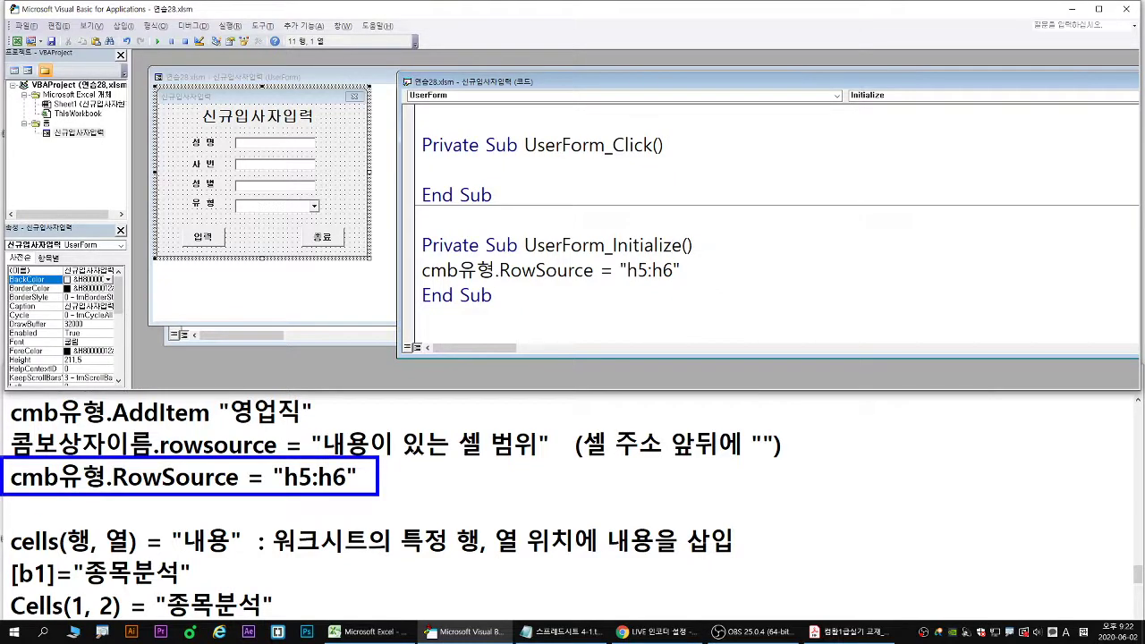
- Close the code editor, returning to Excel, and open the 신규입사자입력 form to check the entries in its 유형 list
{"action": "left_click", "coordinate": [26, 26]}
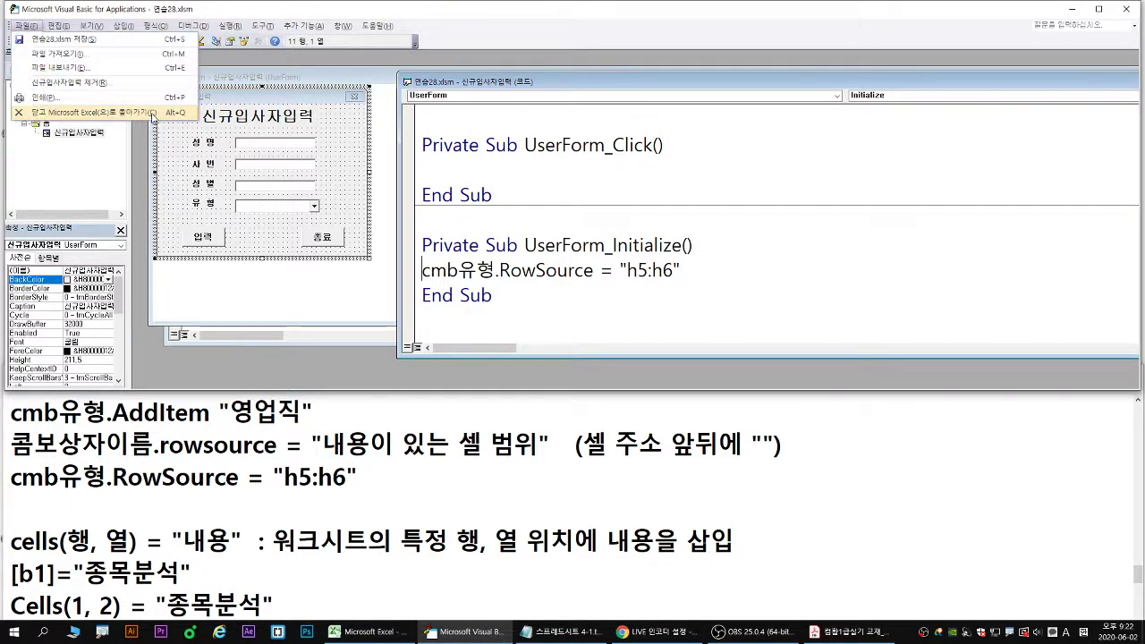
{"action": "left_click", "coordinate": [152, 114]}
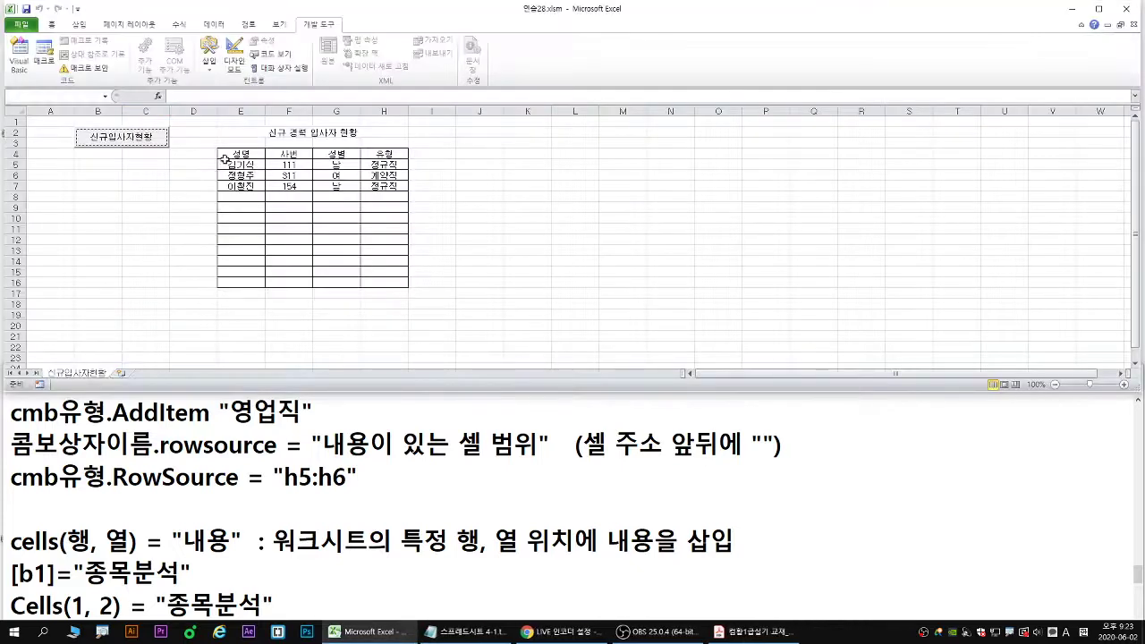
{"action": "left_click", "coordinate": [148, 143]}
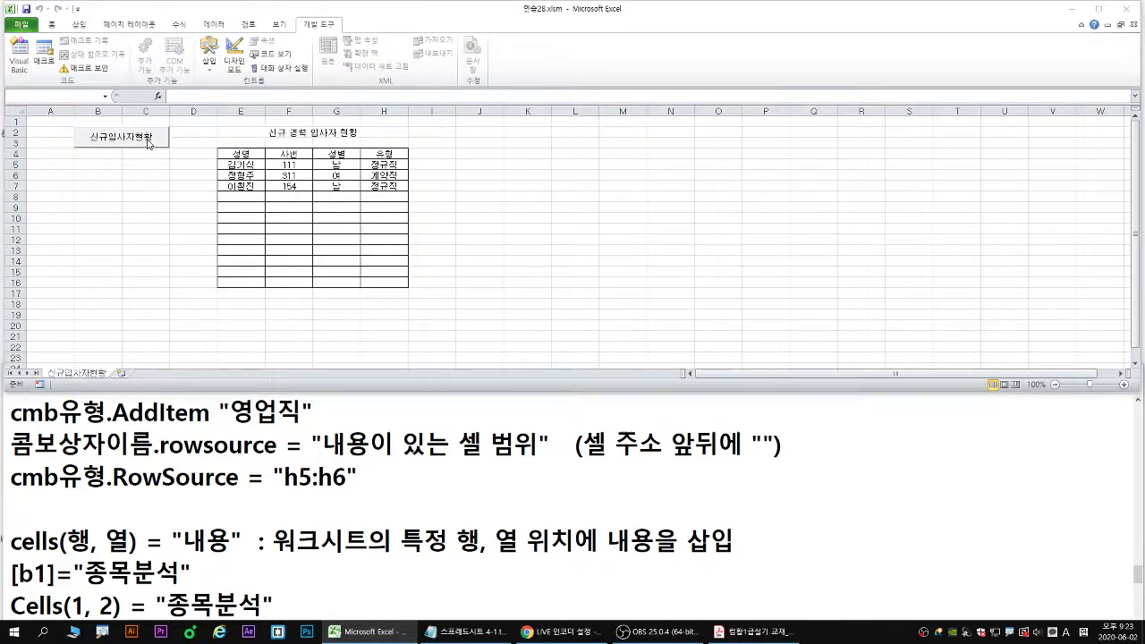
{"action": "left_click", "coordinate": [625, 231]}
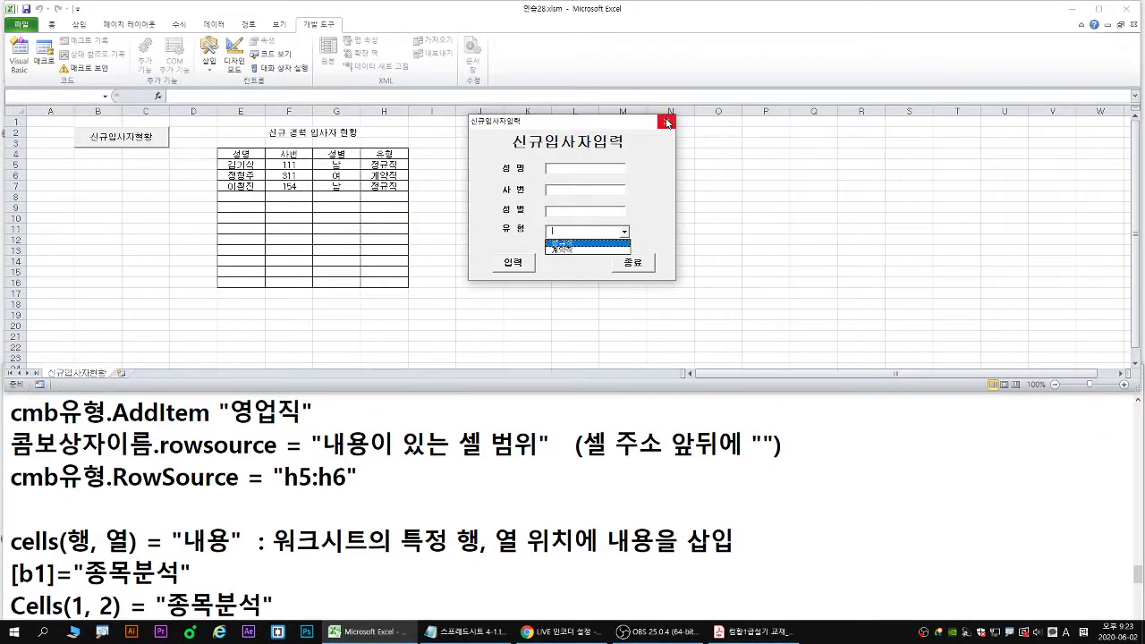
- Switch to the textbook PDF in Adobe Acrobat Reader and read 문제1's requirements for the cmd입력 button
{"action": "mouse_move", "coordinate": [775, 639]}
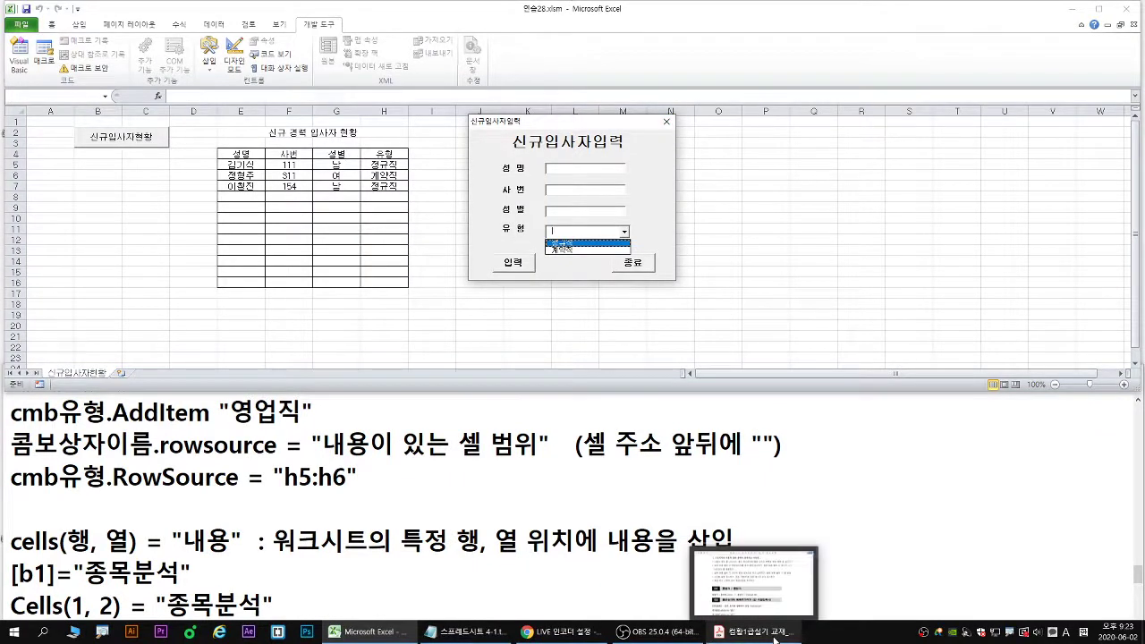
{"action": "left_click", "coordinate": [775, 636]}
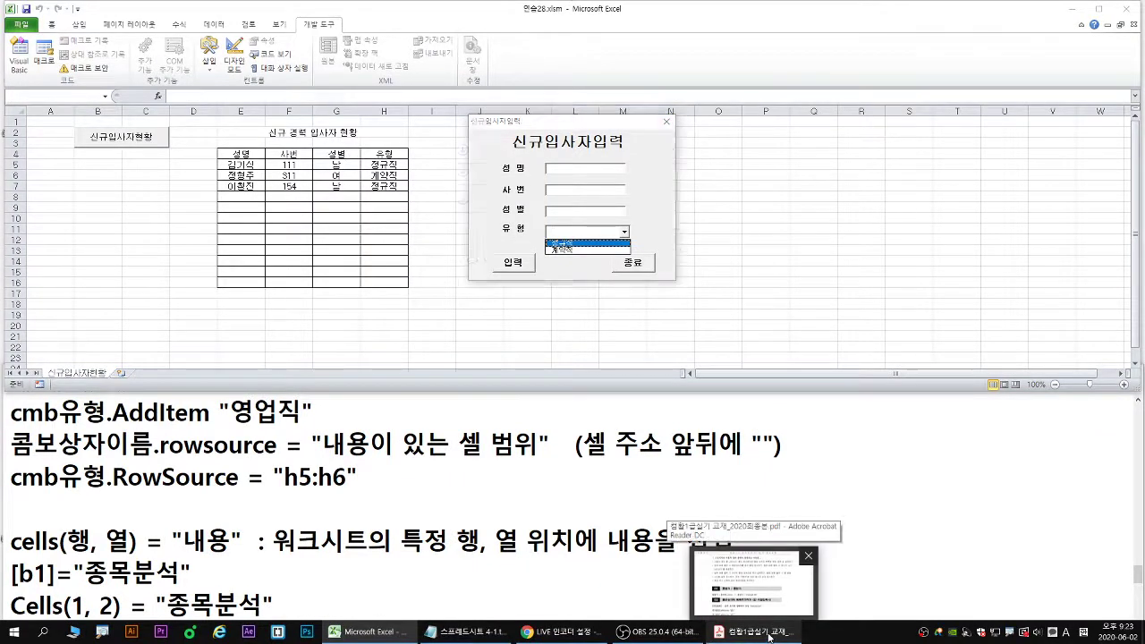
{"action": "scroll", "coordinate": [402, 82], "scroll_direction": "down", "scroll_amount": 15}
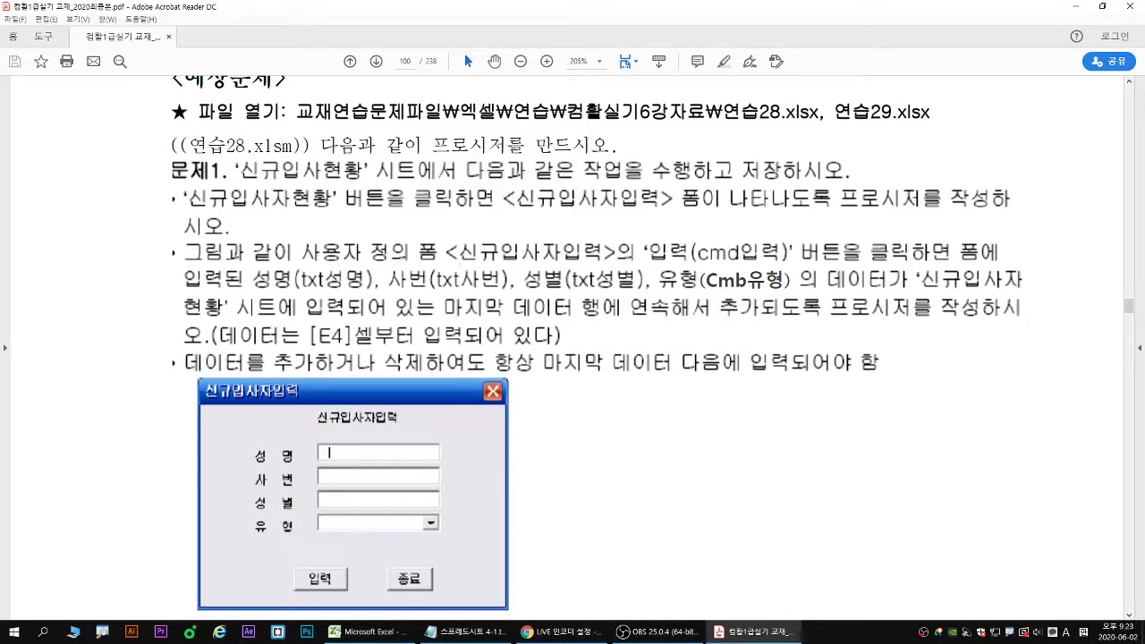
{"action": "left_click_drag", "start_coordinate": [642, 260], "coordinate": [911, 262]}
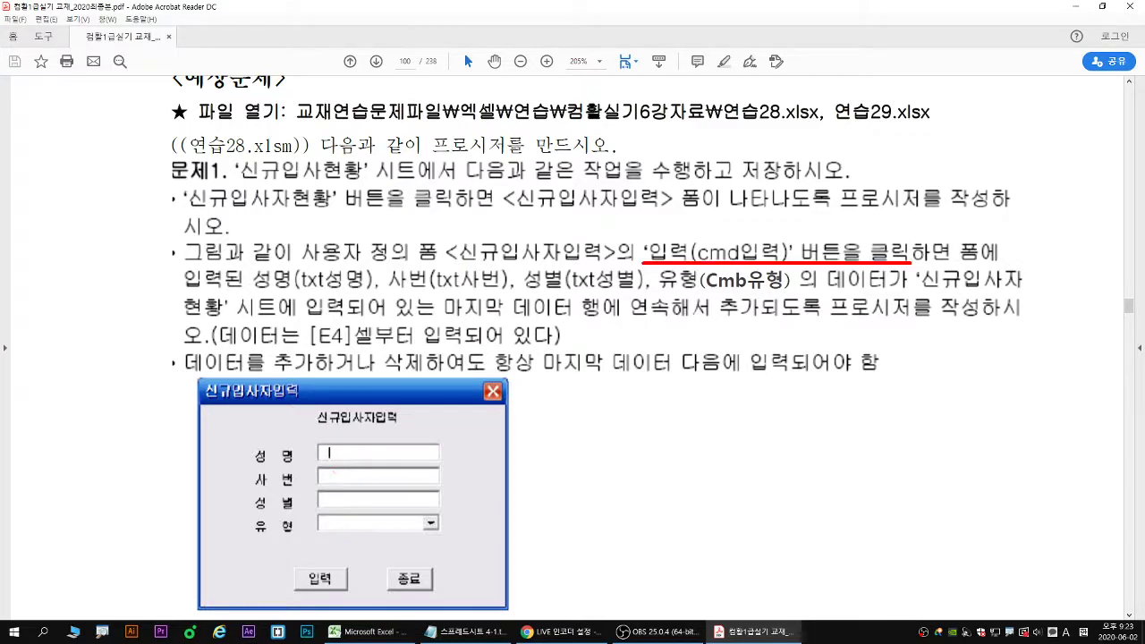
{"action": "left_click_drag", "start_coordinate": [295, 569], "coordinate": [348, 591]}
{"action": "left_click_drag", "start_coordinate": [265, 617], "coordinate": [302, 587]}
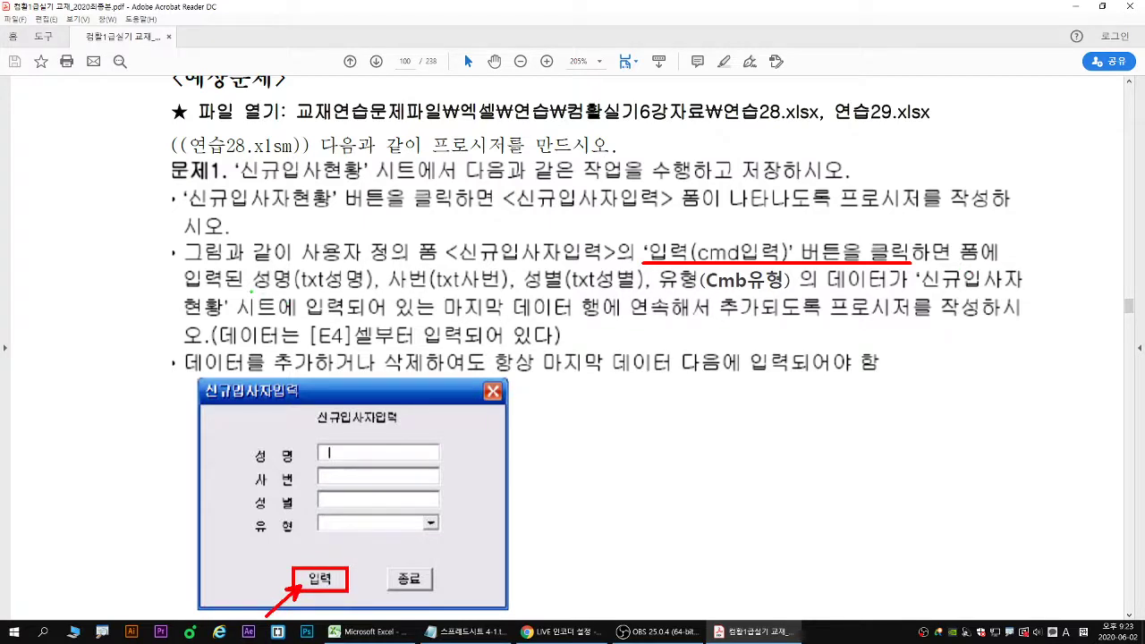
{"action": "left_click_drag", "start_coordinate": [251, 291], "coordinate": [788, 291]}
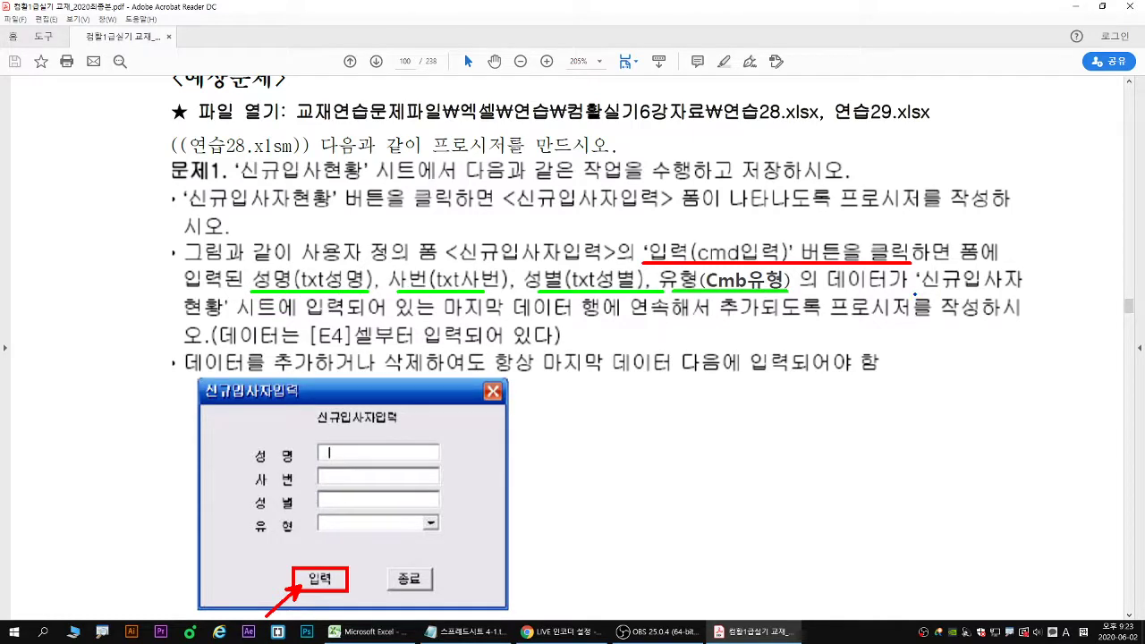
{"action": "left_click_drag", "start_coordinate": [915, 293], "coordinate": [1053, 293]}
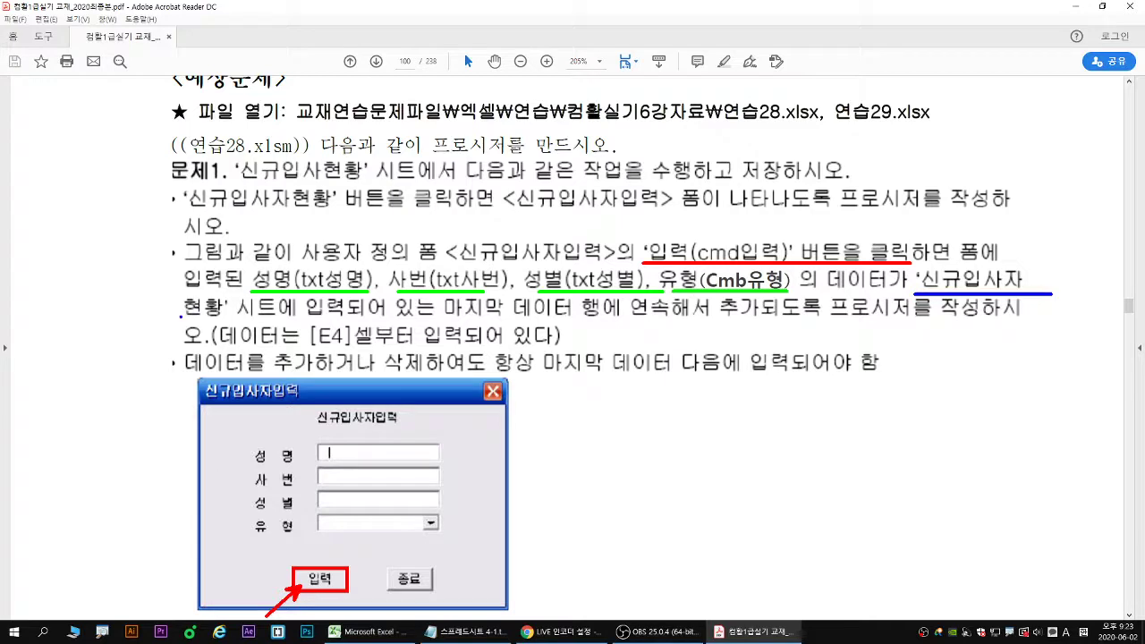
{"action": "left_click_drag", "start_coordinate": [180, 317], "coordinate": [762, 320]}
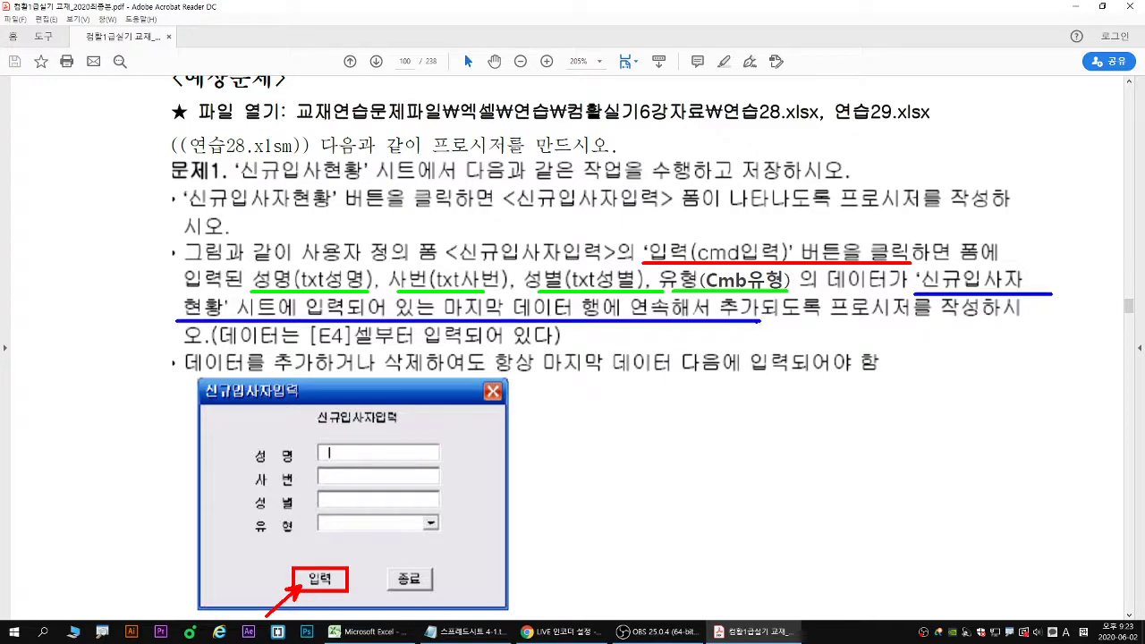
{"action": "left_click_drag", "start_coordinate": [761, 320], "coordinate": [975, 319]}
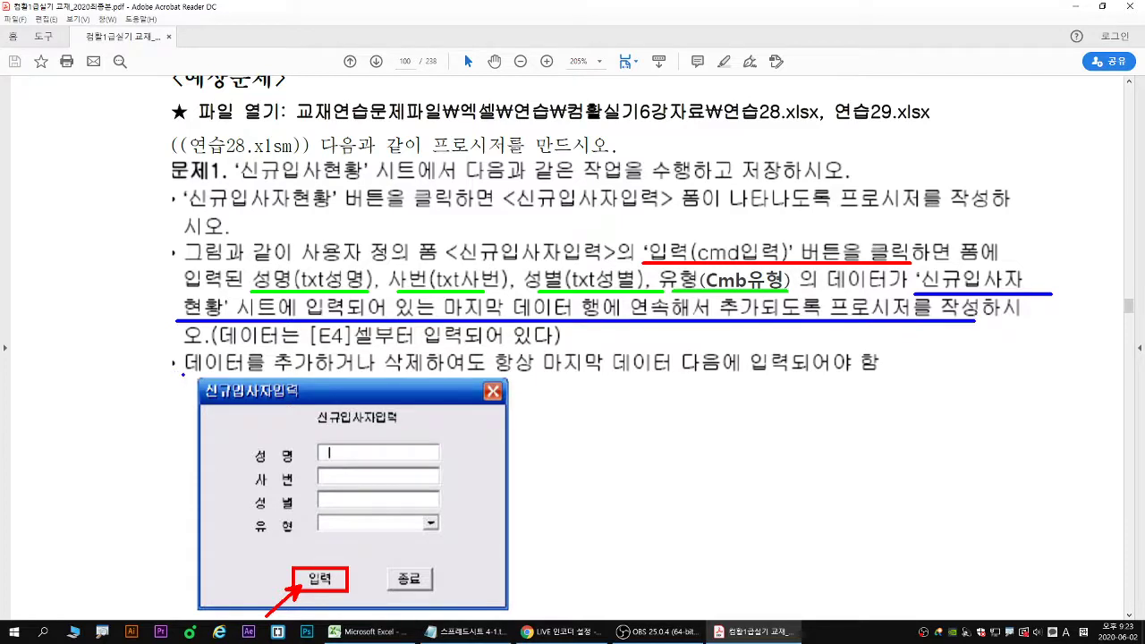
{"action": "left_click_drag", "start_coordinate": [182, 373], "coordinate": [783, 374]}
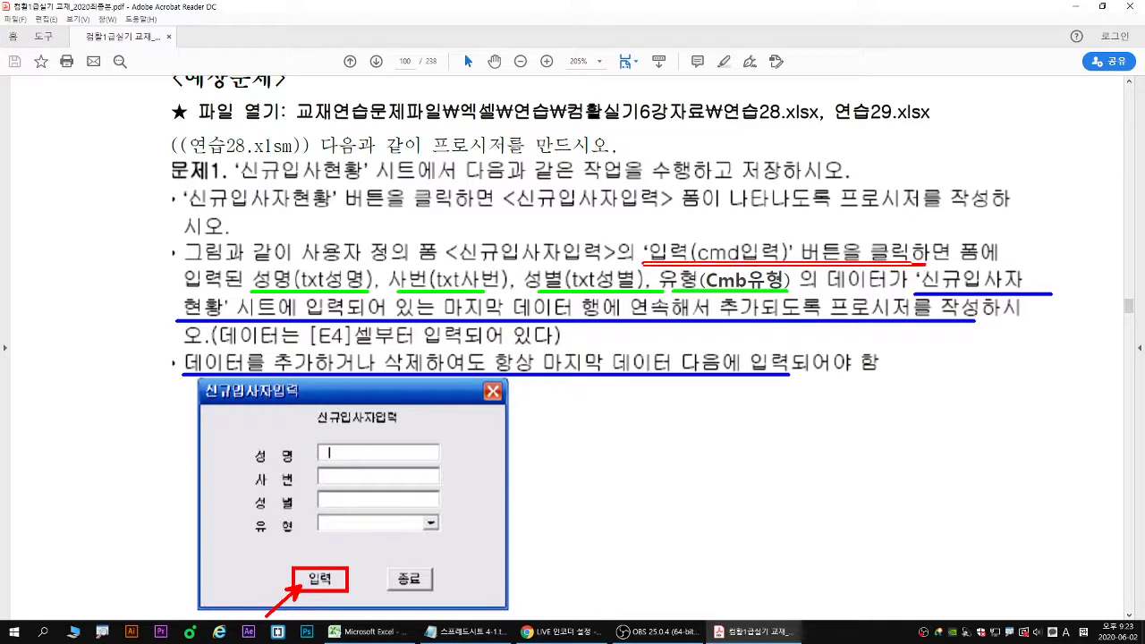
{"action": "mouse_move", "coordinate": [669, 236]}
{"action": "left_mouse_down"}
{"action": "mouse_move", "coordinate": [694, 235]}
{"action": "mouse_move", "coordinate": [681, 232]}
{"action": "left_mouse_up"}
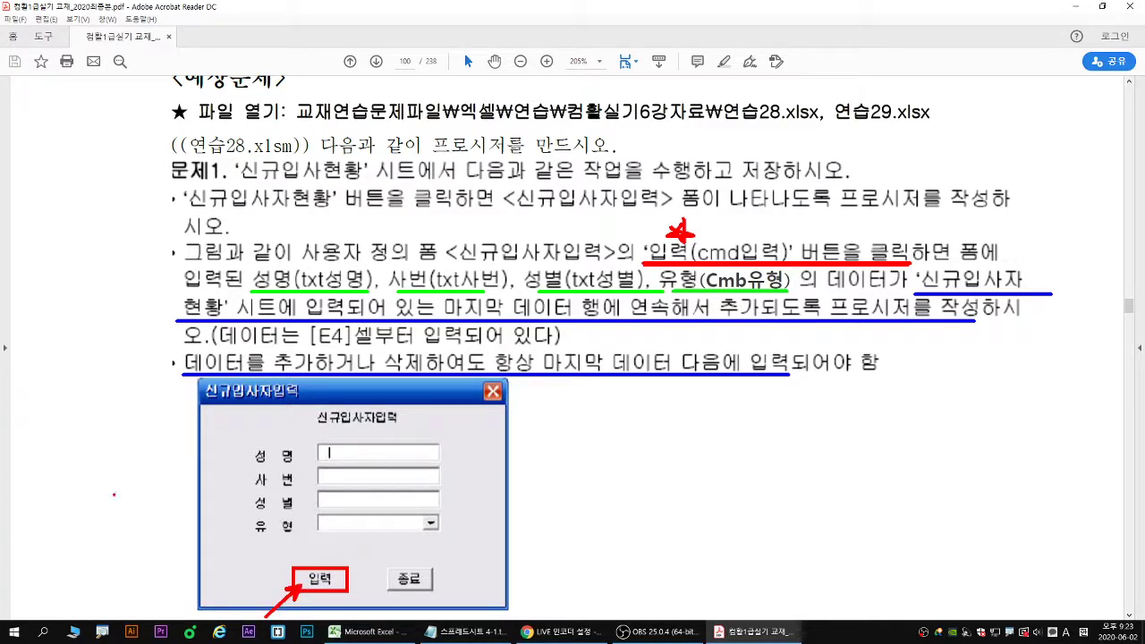
- Return to Excel, fill the 신규입사자입력 form with the name, employee number, 성별 남 and 유형 정규직, and move it below the listed records
{"action": "left_click", "coordinate": [1075, 6]}
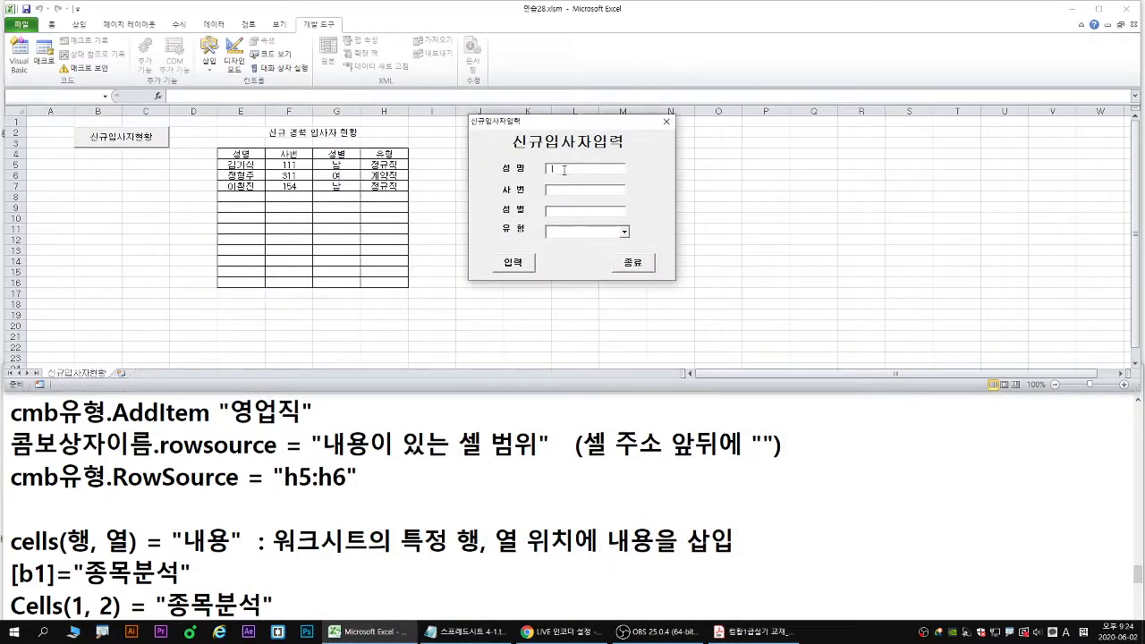
{"action": "type", "text": "홍길동"}
{"action": "key", "text": "Tab"}
{"action": "type", "text": "101"}
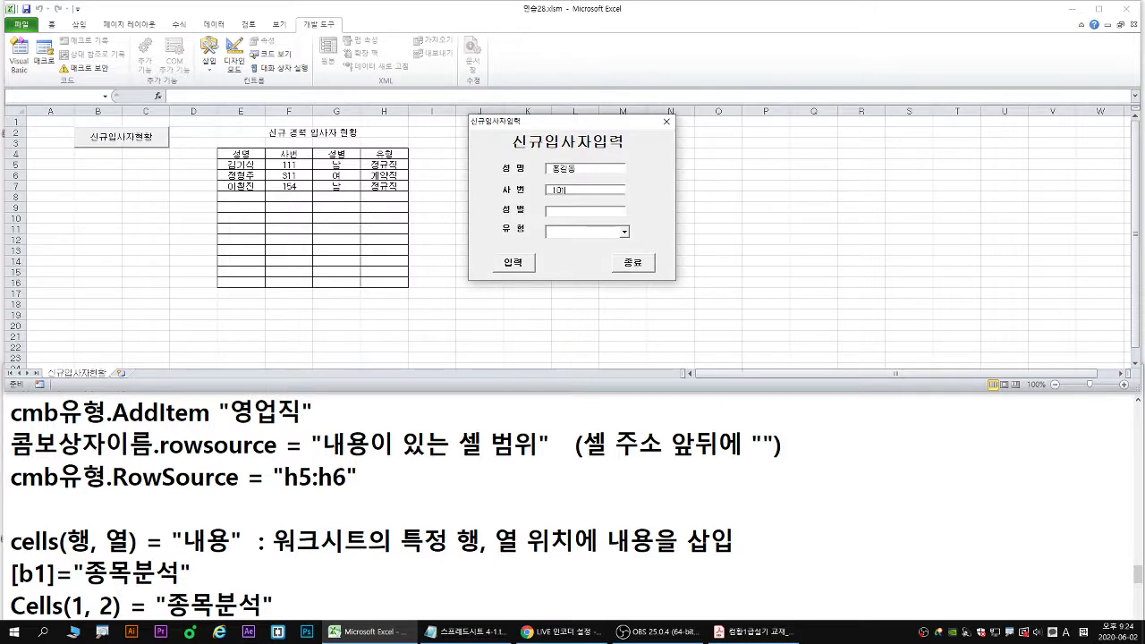
{"action": "key", "text": "Tab"}
{"action": "type", "text": "ska"}
{"action": "left_click", "coordinate": [624, 232]}
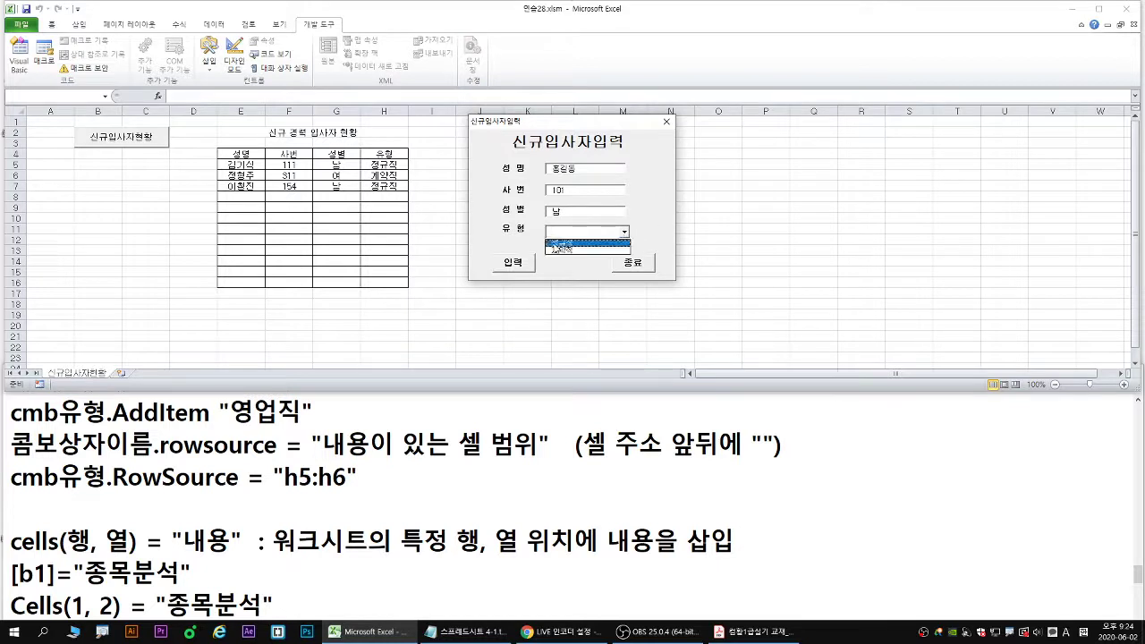
{"action": "left_click", "coordinate": [566, 243]}
{"action": "left_click_drag", "start_coordinate": [518, 123], "coordinate": [333, 223]}
{"action": "left_click", "coordinate": [462, 304]}
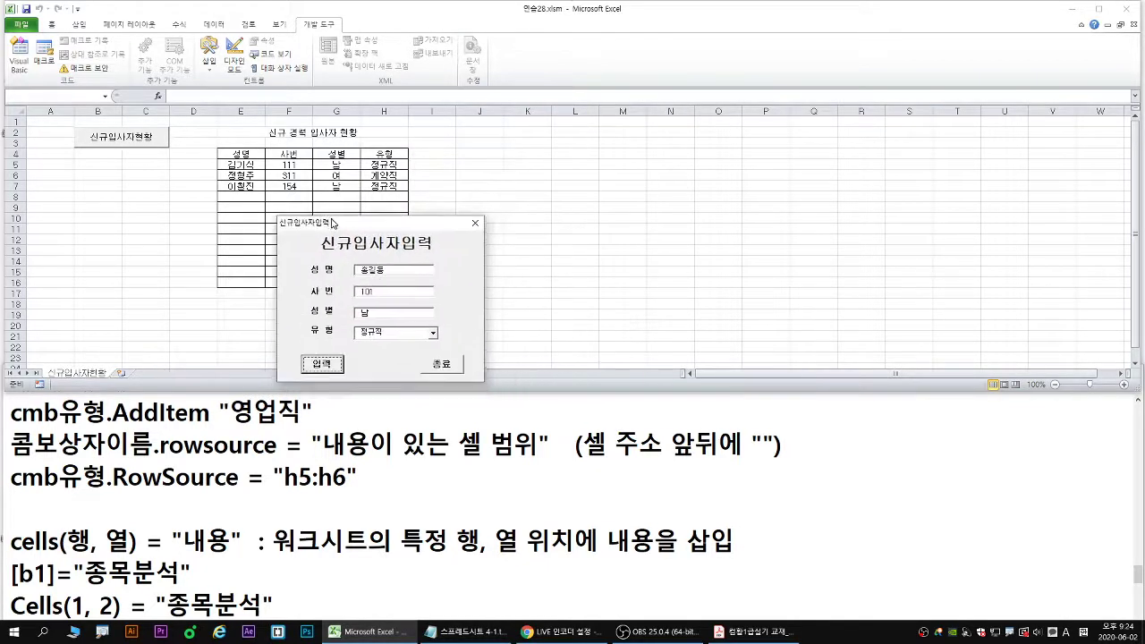
{"action": "left_click", "coordinate": [321, 367]}
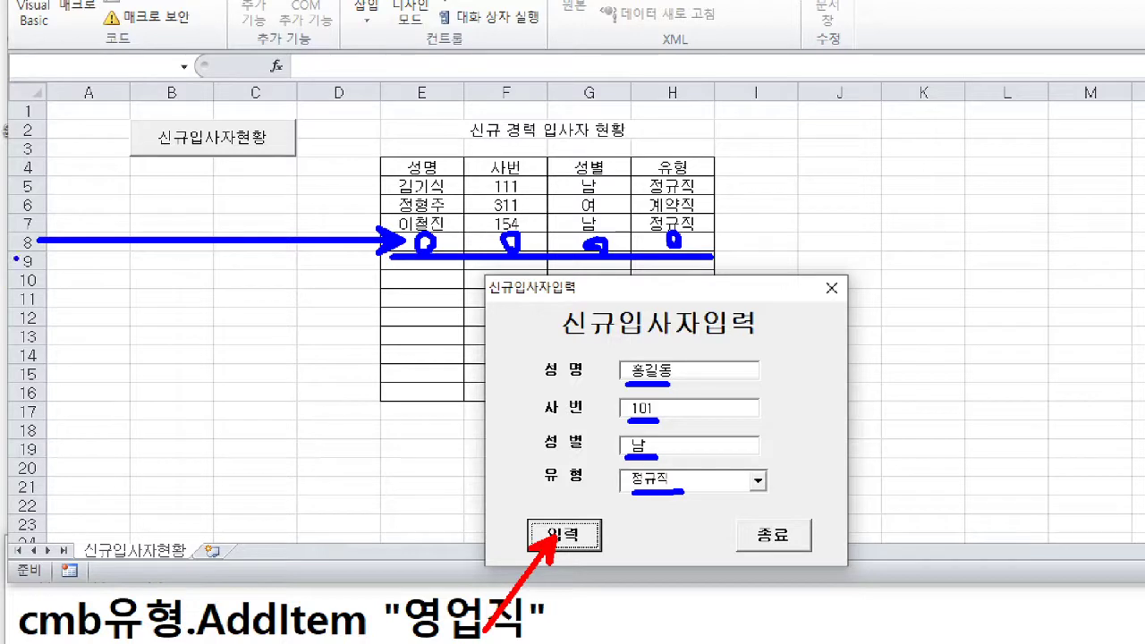
{"action": "mouse_move", "coordinate": [40, 253]}
{"action": "left_mouse_down"}
{"action": "mouse_move", "coordinate": [7, 247]}
{"action": "mouse_move", "coordinate": [40, 226]}
{"action": "mouse_move", "coordinate": [39, 251]}
{"action": "left_mouse_up"}
{"action": "left_click", "coordinate": [422, 241]}
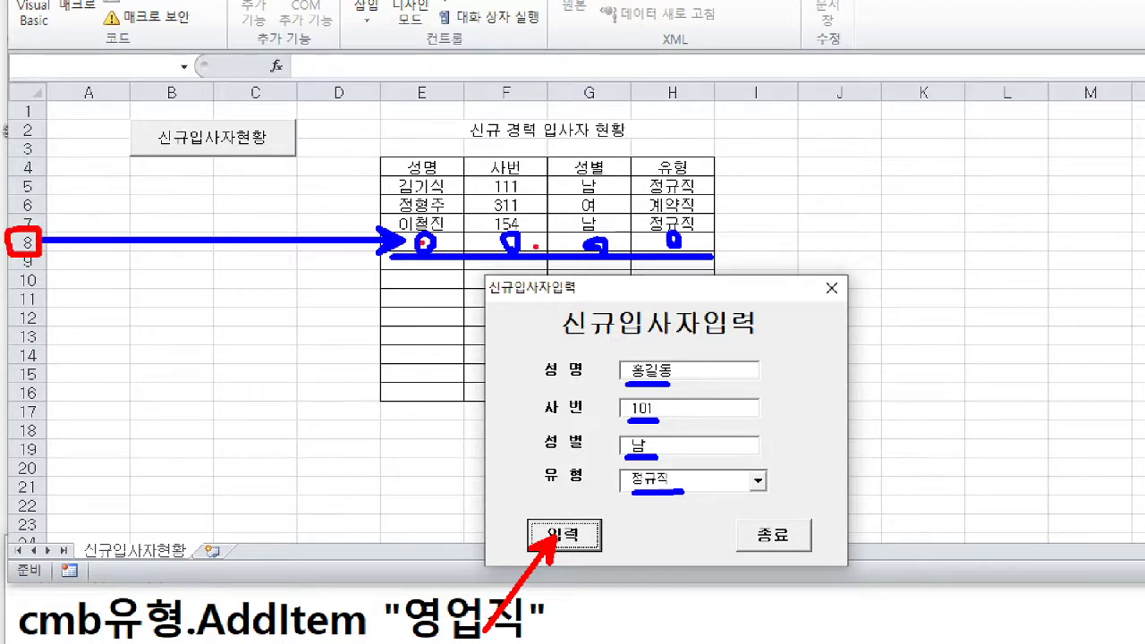
{"action": "left_click", "coordinate": [513, 241]}
{"action": "left_click", "coordinate": [598, 244]}
{"action": "left_click", "coordinate": [674, 240]}
{"action": "left_click_drag", "start_coordinate": [410, 241], "coordinate": [121, 229]}
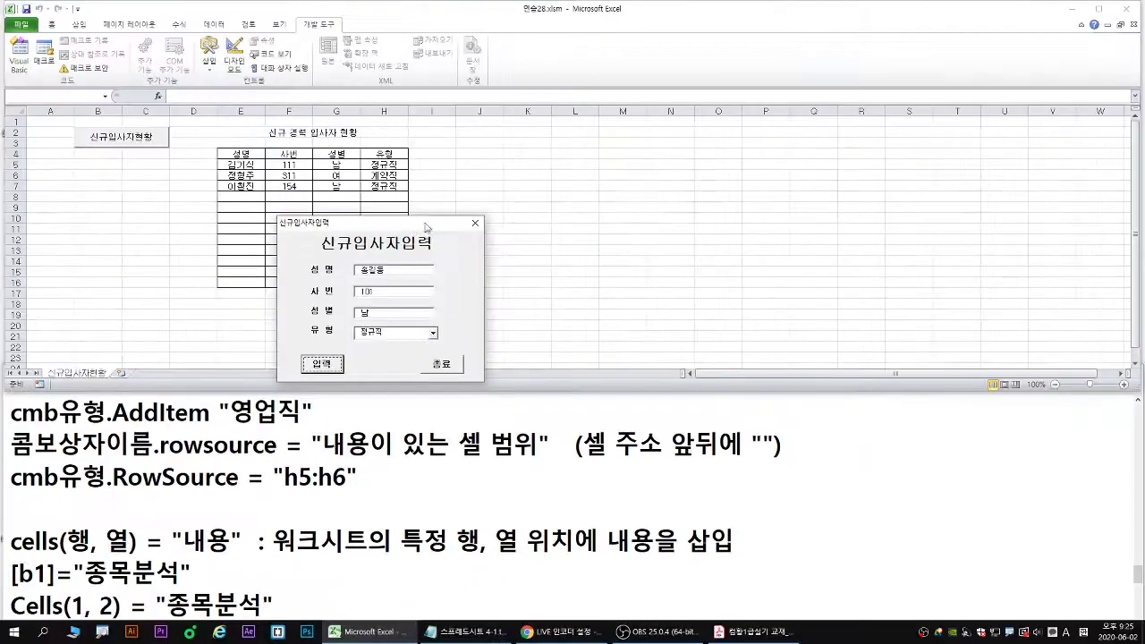
- Close the form, fill the record in E7:H7 down into row 8 and replace the employee's name in E8
{"action": "left_click", "coordinate": [533, 233]}
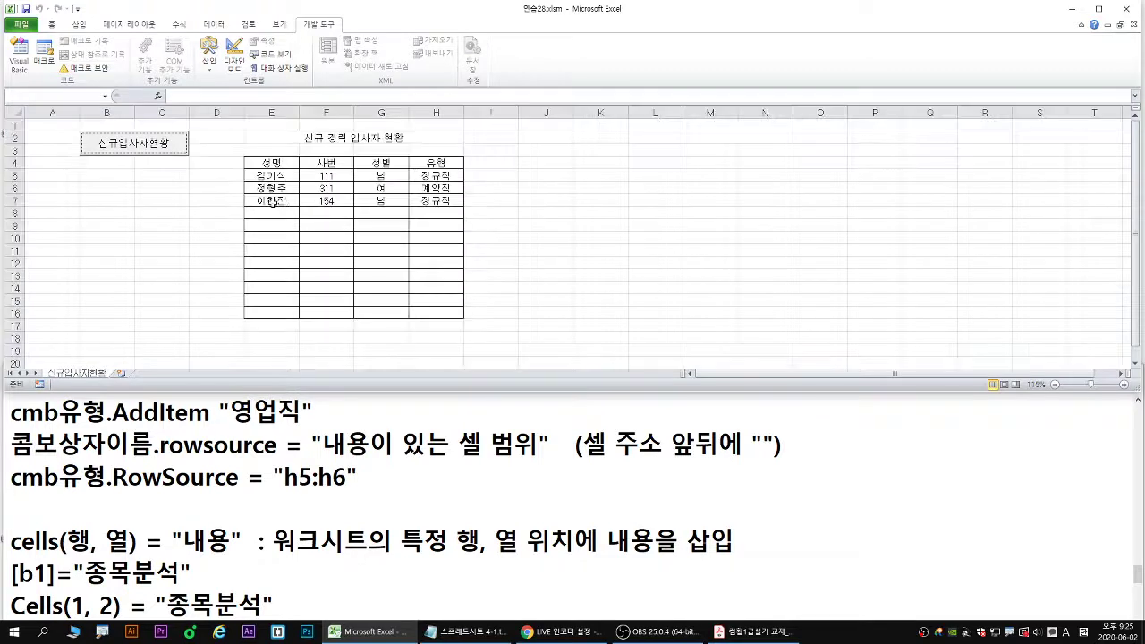
{"action": "left_click_drag", "start_coordinate": [271, 201], "coordinate": [462, 221]}
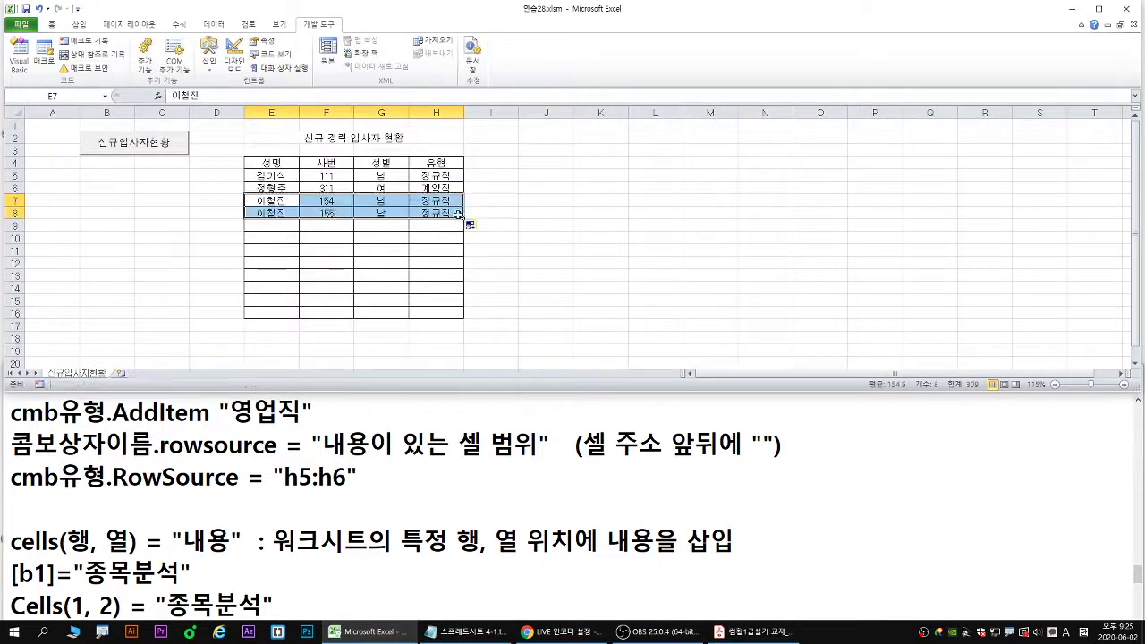
{"action": "left_click", "coordinate": [271, 212]}
{"action": "type", "text": "g"}
{"action": "key", "text": "BackSpace"}
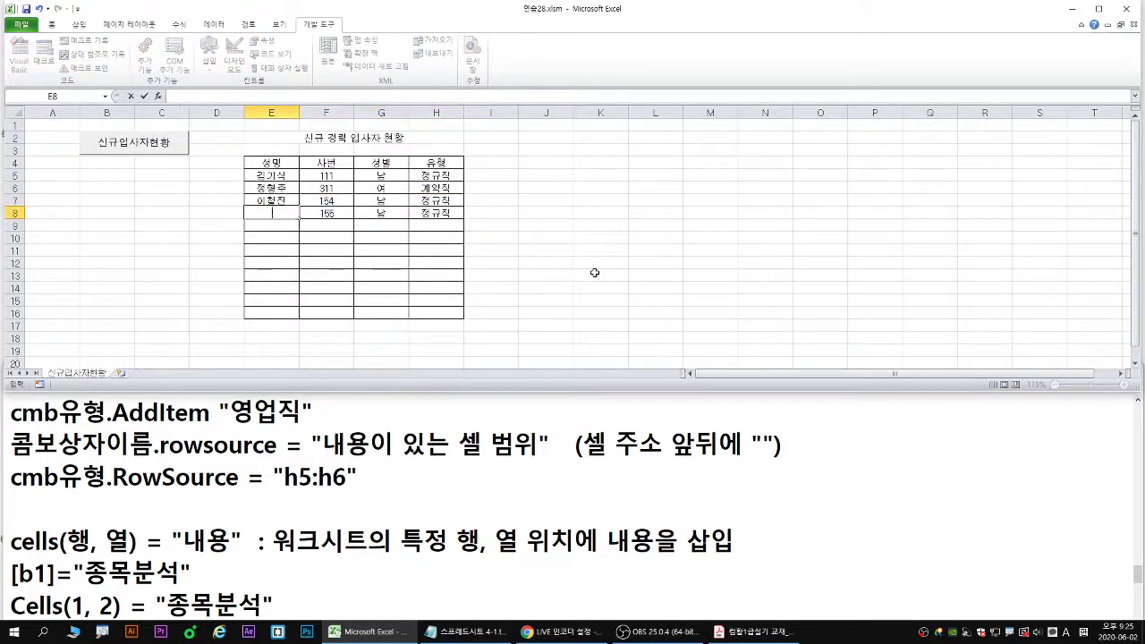
{"action": "type", "text": "홍길동"}
{"action": "key", "text": "Return"}
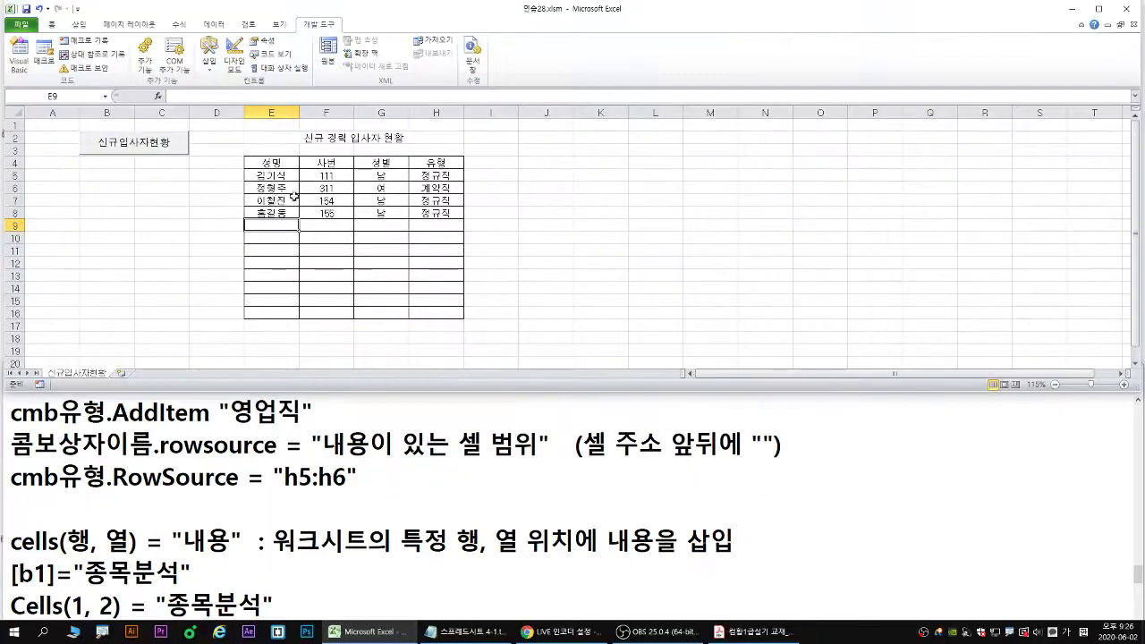
- Clear the contents of E7:H8 and select cell E7
{"action": "left_click_drag", "start_coordinate": [294, 196], "coordinate": [441, 214]}
{"action": "key", "text": "Delete"}
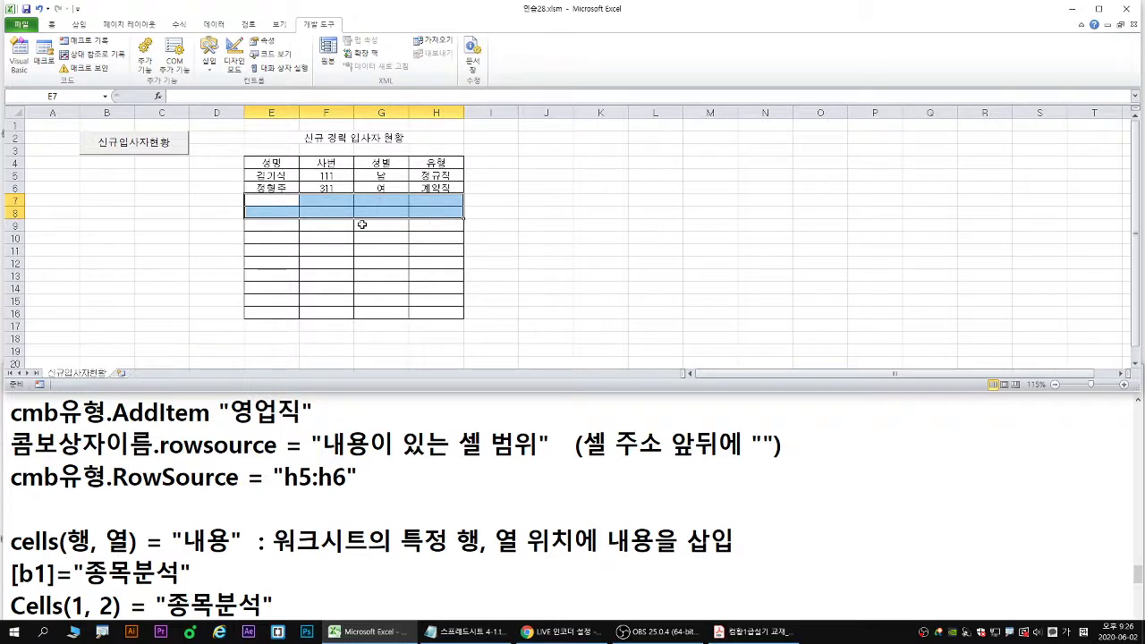
{"action": "left_click", "coordinate": [268, 198]}
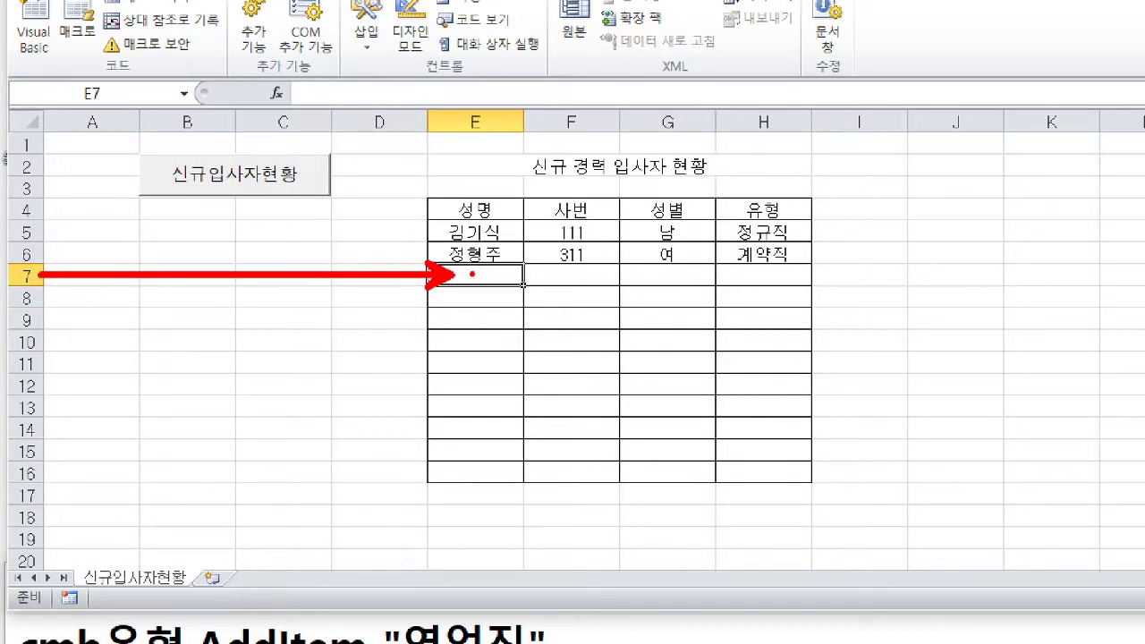
{"action": "left_click_drag", "start_coordinate": [472, 273], "coordinate": [580, 273]}
{"action": "left_click_drag", "start_coordinate": [653, 273], "coordinate": [774, 273]}
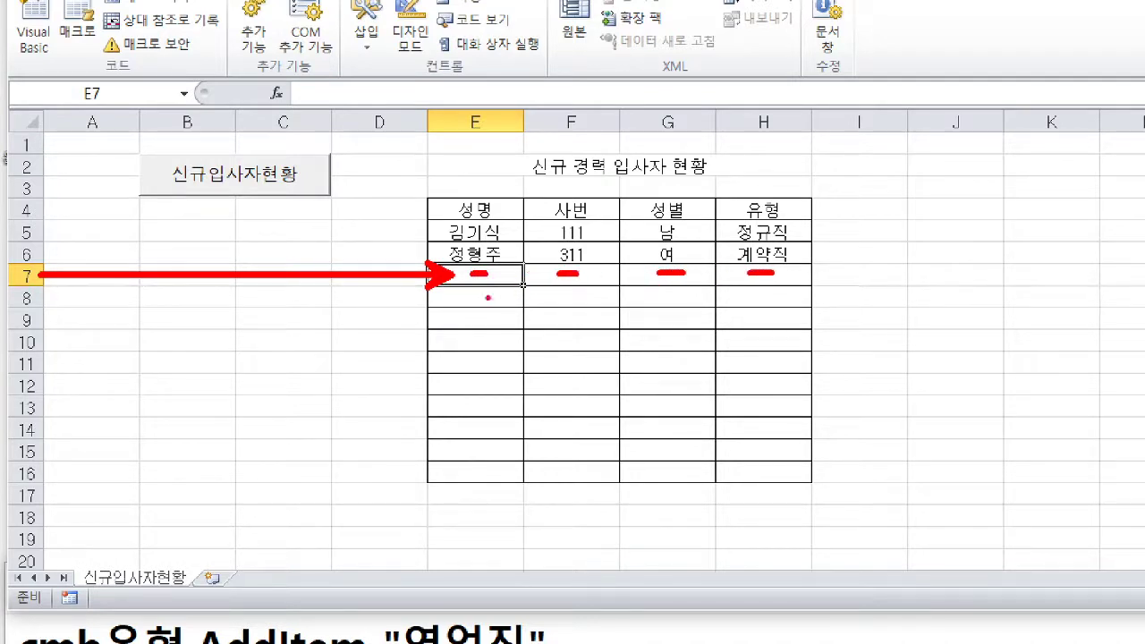
{"action": "left_click_drag", "start_coordinate": [469, 300], "coordinate": [493, 296]}
{"action": "mouse_move", "coordinate": [16, 286]}
{"action": "left_mouse_down"}
{"action": "mouse_move", "coordinate": [39, 283]}
{"action": "mouse_move", "coordinate": [43, 259]}
{"action": "mouse_move", "coordinate": [39, 291]}
{"action": "left_mouse_up"}
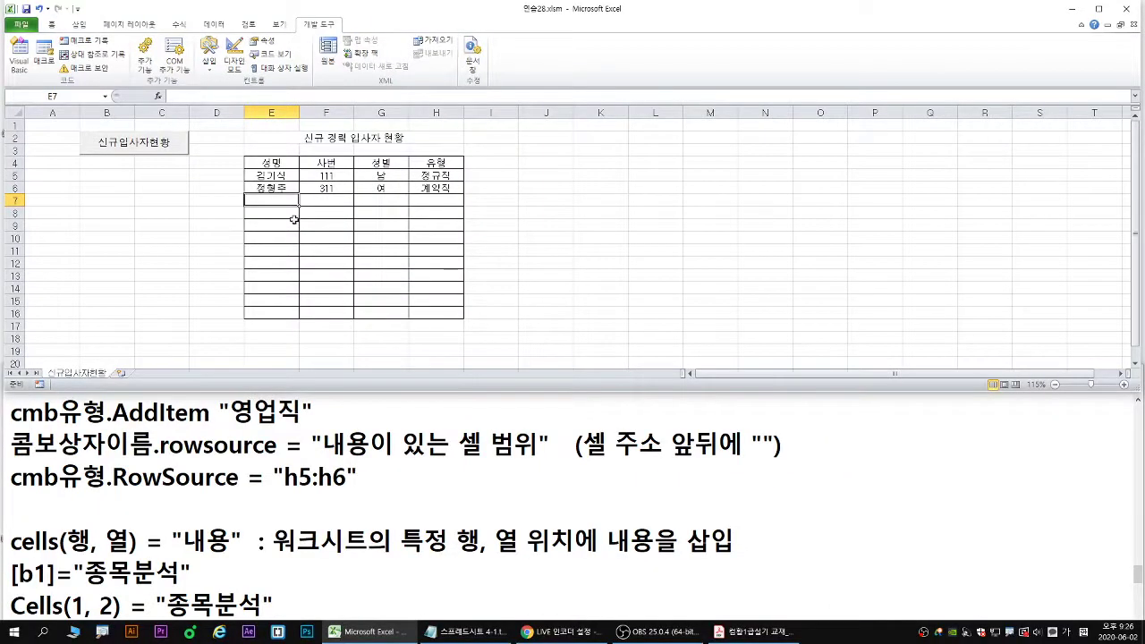
- Undo the clearing of the two records and clear only the one in E8:H8
{"action": "key", "text": "ctrl+z"}
{"action": "left_click_drag", "start_coordinate": [270, 213], "coordinate": [442, 213]}
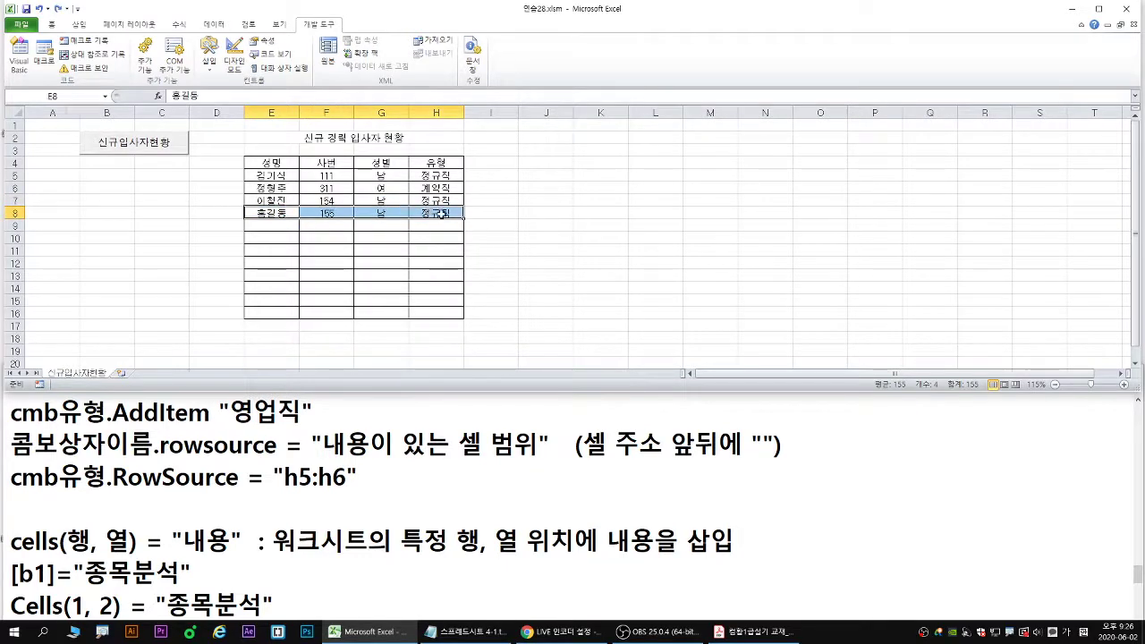
{"action": "key", "text": "Delete"}
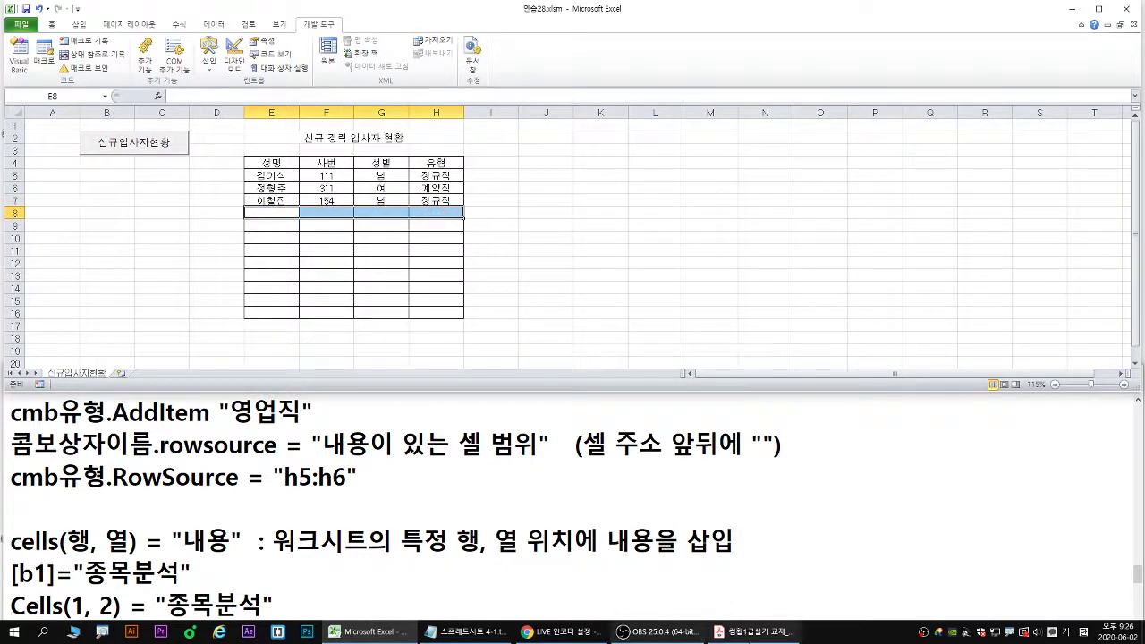
- Switch to the textbook PDF and find section 05 on page 98 about adding form data to the worksheet
{"action": "key", "text": "alt+Tab"}
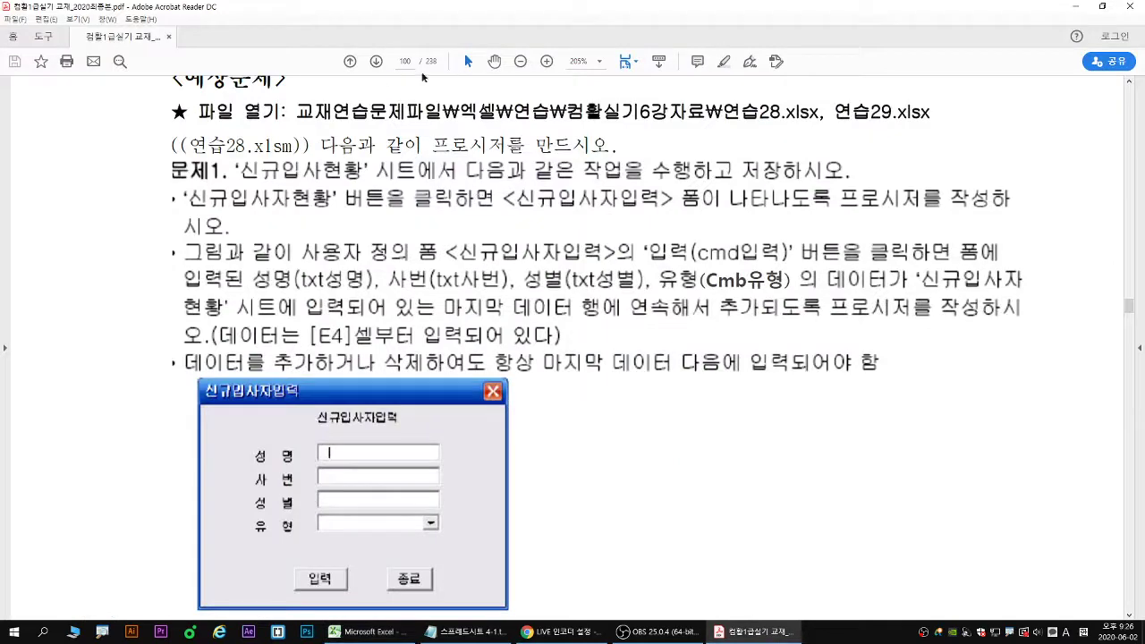
{"action": "left_click", "coordinate": [350, 65]}
{"action": "left_click", "coordinate": [350, 64]}
{"action": "left_click", "coordinate": [350, 64]}
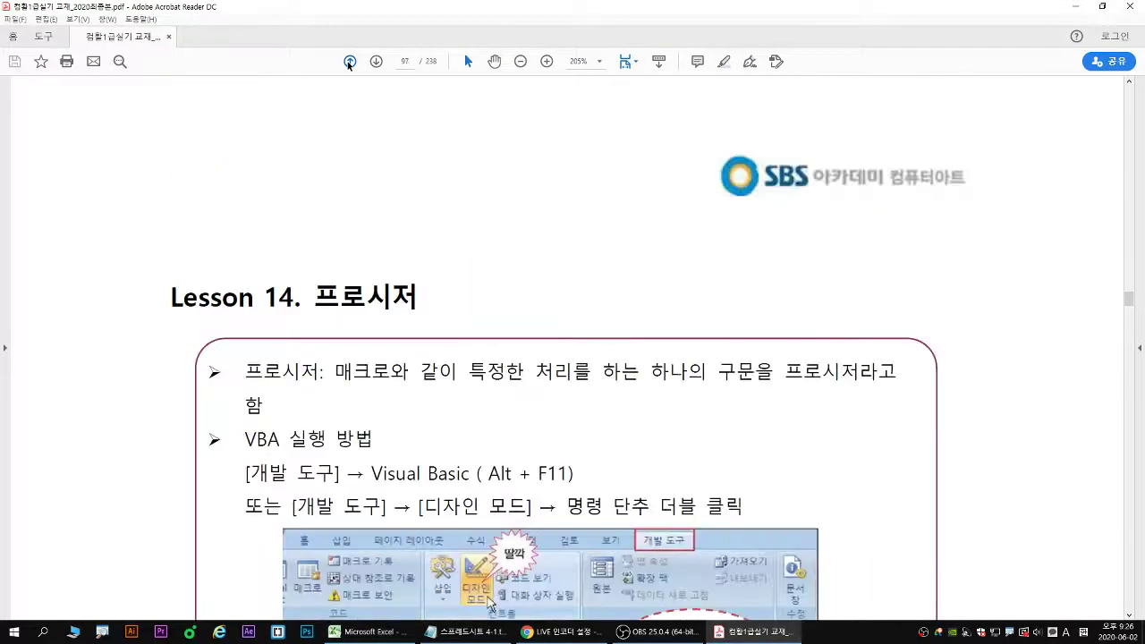
{"action": "left_click", "coordinate": [375, 64]}
{"action": "scroll", "coordinate": [468, 340], "scroll_direction": "down", "scroll_amount": 8}
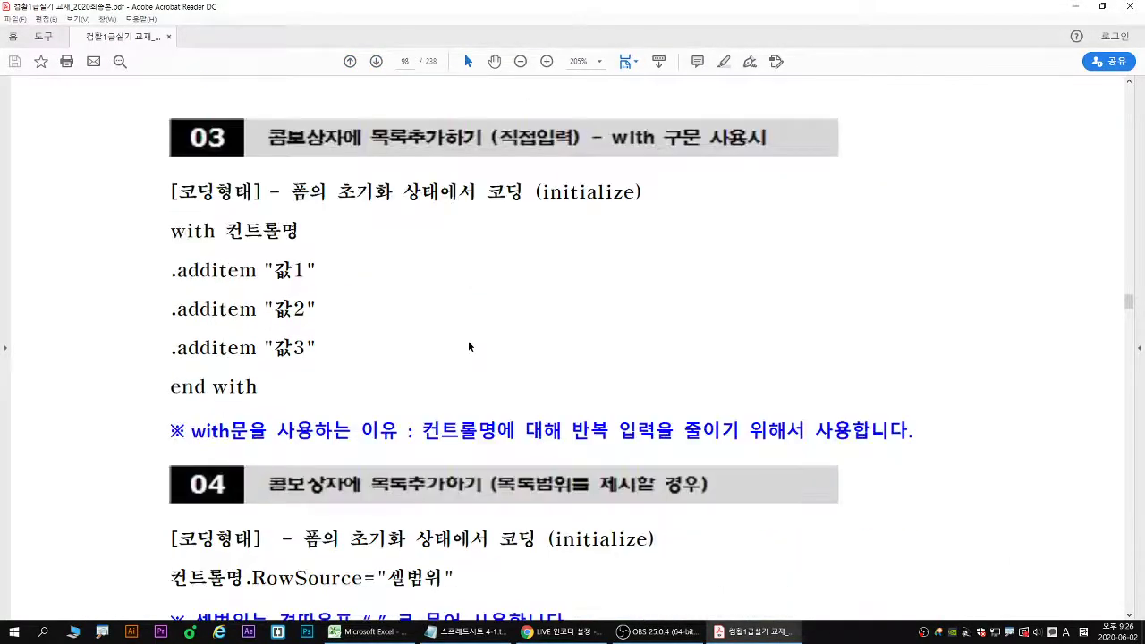
{"action": "scroll", "coordinate": [458, 351], "scroll_direction": "down", "scroll_amount": 5}
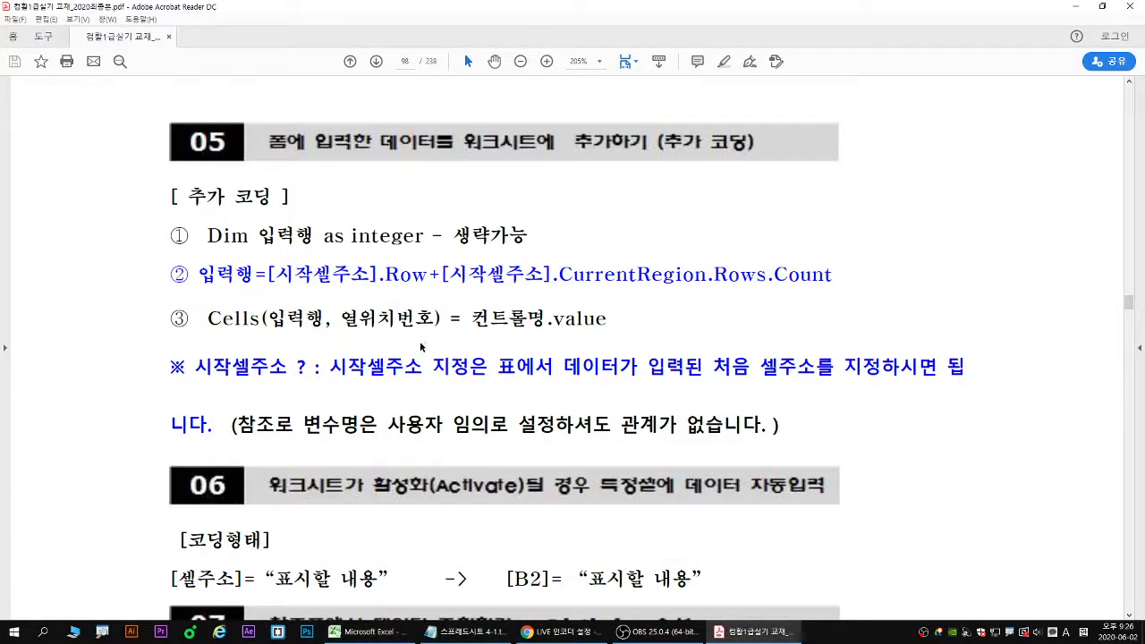
{"action": "scroll", "coordinate": [360, 292], "scroll_direction": "up", "scroll_amount": 1}
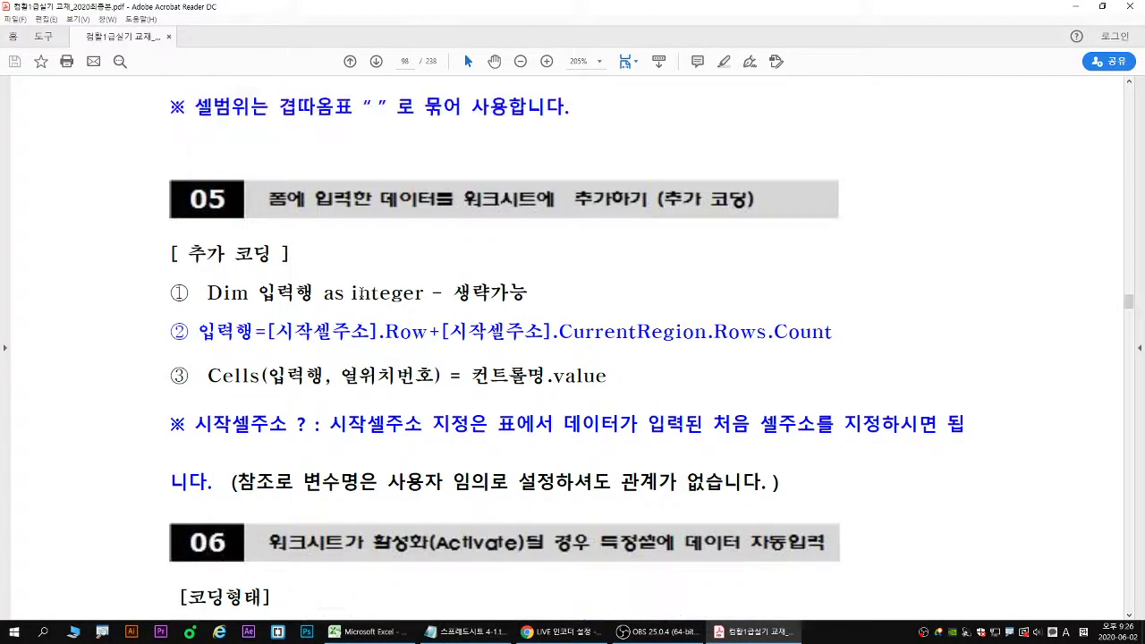
{"action": "scroll", "coordinate": [375, 331], "scroll_direction": "down", "scroll_amount": 1}
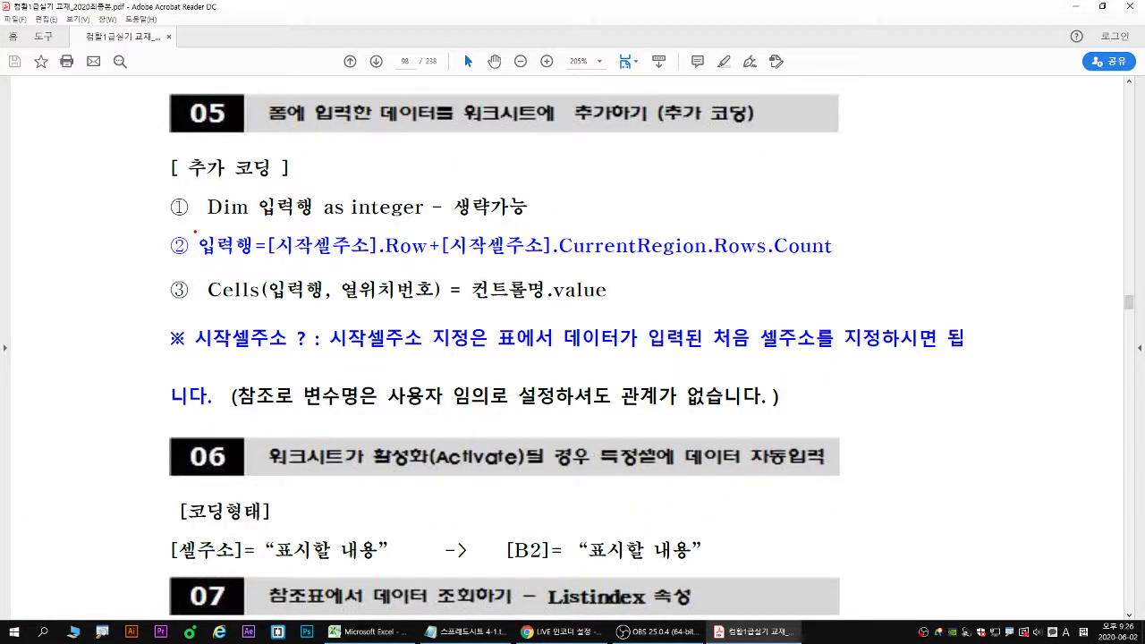
{"action": "mouse_move", "coordinate": [195, 231]}
{"action": "left_mouse_down"}
{"action": "mouse_move", "coordinate": [659, 263]}
{"action": "mouse_move", "coordinate": [846, 263]}
{"action": "mouse_move", "coordinate": [898, 204]}
{"action": "mouse_move", "coordinate": [906, 220]}
{"action": "mouse_move", "coordinate": [896, 223]}
{"action": "mouse_move", "coordinate": [913, 230]}
{"action": "mouse_move", "coordinate": [930, 215]}
{"action": "left_mouse_up"}
{"action": "mouse_move", "coordinate": [923, 198]}
{"action": "left_mouse_down"}
{"action": "mouse_move", "coordinate": [941, 201]}
{"action": "mouse_move", "coordinate": [931, 225]}
{"action": "left_mouse_up"}
{"action": "mouse_move", "coordinate": [937, 213]}
{"action": "left_mouse_down"}
{"action": "mouse_move", "coordinate": [950, 229]}
{"action": "mouse_move", "coordinate": [962, 203]}
{"action": "mouse_move", "coordinate": [983, 202]}
{"action": "mouse_move", "coordinate": [990, 219]}
{"action": "left_mouse_up"}
{"action": "mouse_move", "coordinate": [990, 206]}
{"action": "left_mouse_down"}
{"action": "mouse_move", "coordinate": [1000, 204]}
{"action": "mouse_move", "coordinate": [990, 229]}
{"action": "left_mouse_up"}
{"action": "left_click_drag", "start_coordinate": [1018, 180], "coordinate": [1034, 191]}
{"action": "mouse_move", "coordinate": [1029, 199]}
{"action": "left_mouse_down"}
{"action": "mouse_move", "coordinate": [1040, 207]}
{"action": "mouse_move", "coordinate": [1047, 197]}
{"action": "left_mouse_up"}
{"action": "mouse_move", "coordinate": [1047, 189]}
{"action": "left_mouse_down"}
{"action": "mouse_move", "coordinate": [1043, 215]}
{"action": "mouse_move", "coordinate": [1067, 199]}
{"action": "left_mouse_up"}
{"action": "left_click_drag", "start_coordinate": [1061, 191], "coordinate": [1070, 199]}
{"action": "left_click_drag", "start_coordinate": [1076, 188], "coordinate": [1081, 208]}
{"action": "left_click_drag", "start_coordinate": [1070, 209], "coordinate": [1090, 220]}
{"action": "left_click_drag", "start_coordinate": [1093, 174], "coordinate": [1097, 184]}
{"action": "mouse_move", "coordinate": [1095, 190]}
{"action": "left_mouse_down"}
{"action": "mouse_move", "coordinate": [1097, 214]}
{"action": "mouse_move", "coordinate": [1118, 214]}
{"action": "left_mouse_up"}
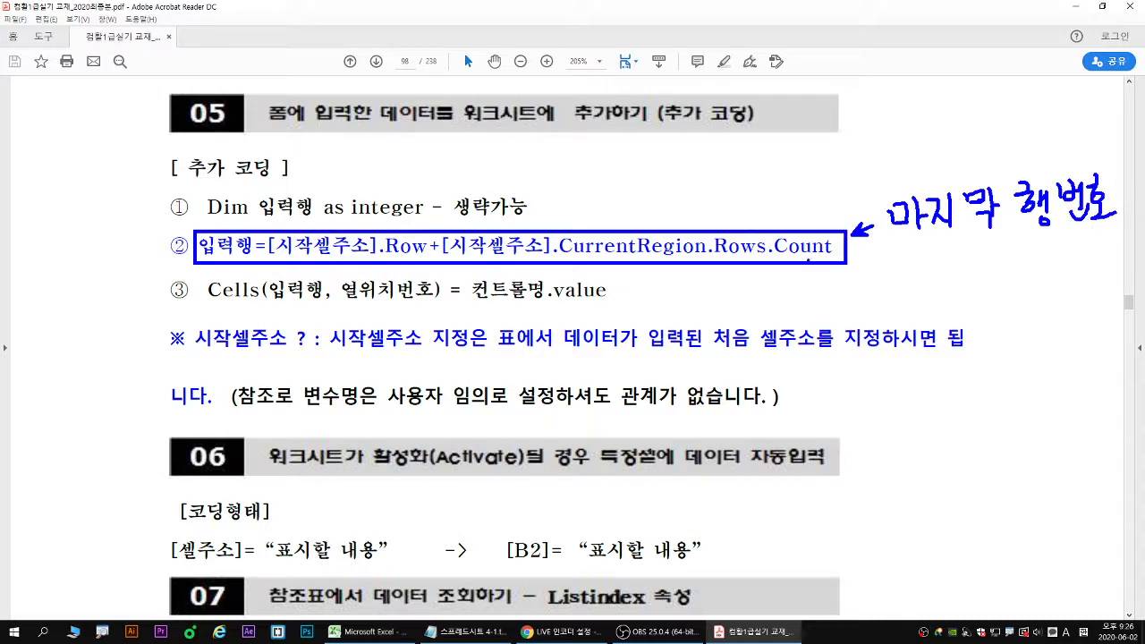